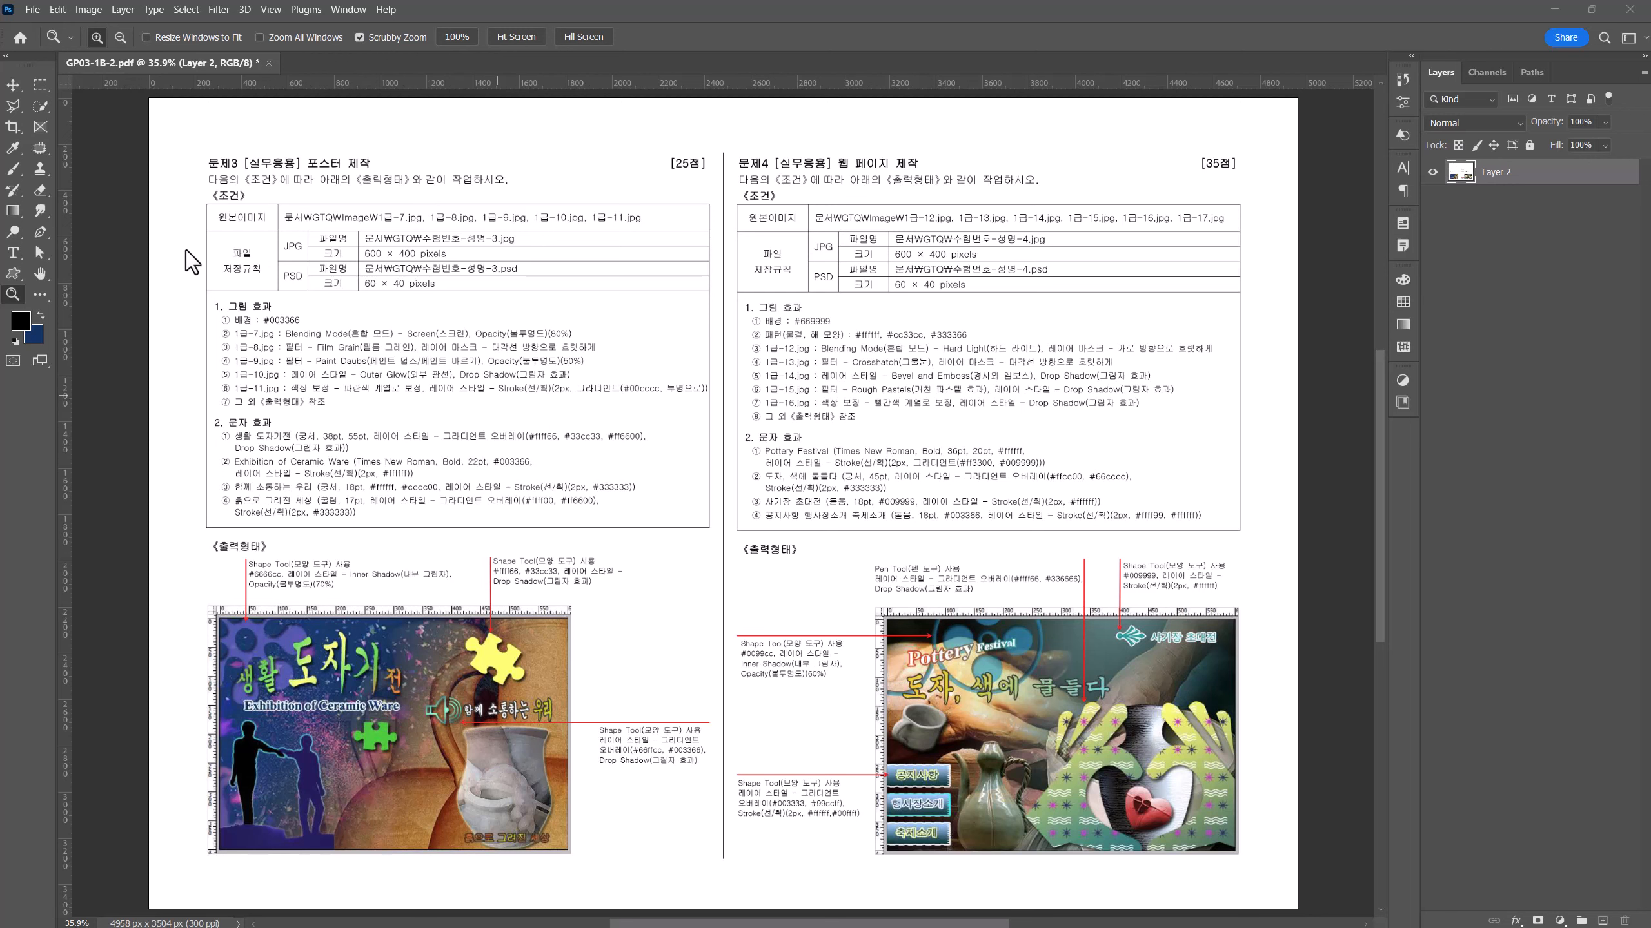
# - Create a new document 600 pixels wide and 400 pixels high
pyautogui.click(31, 9)
pyautogui.click(37, 27)
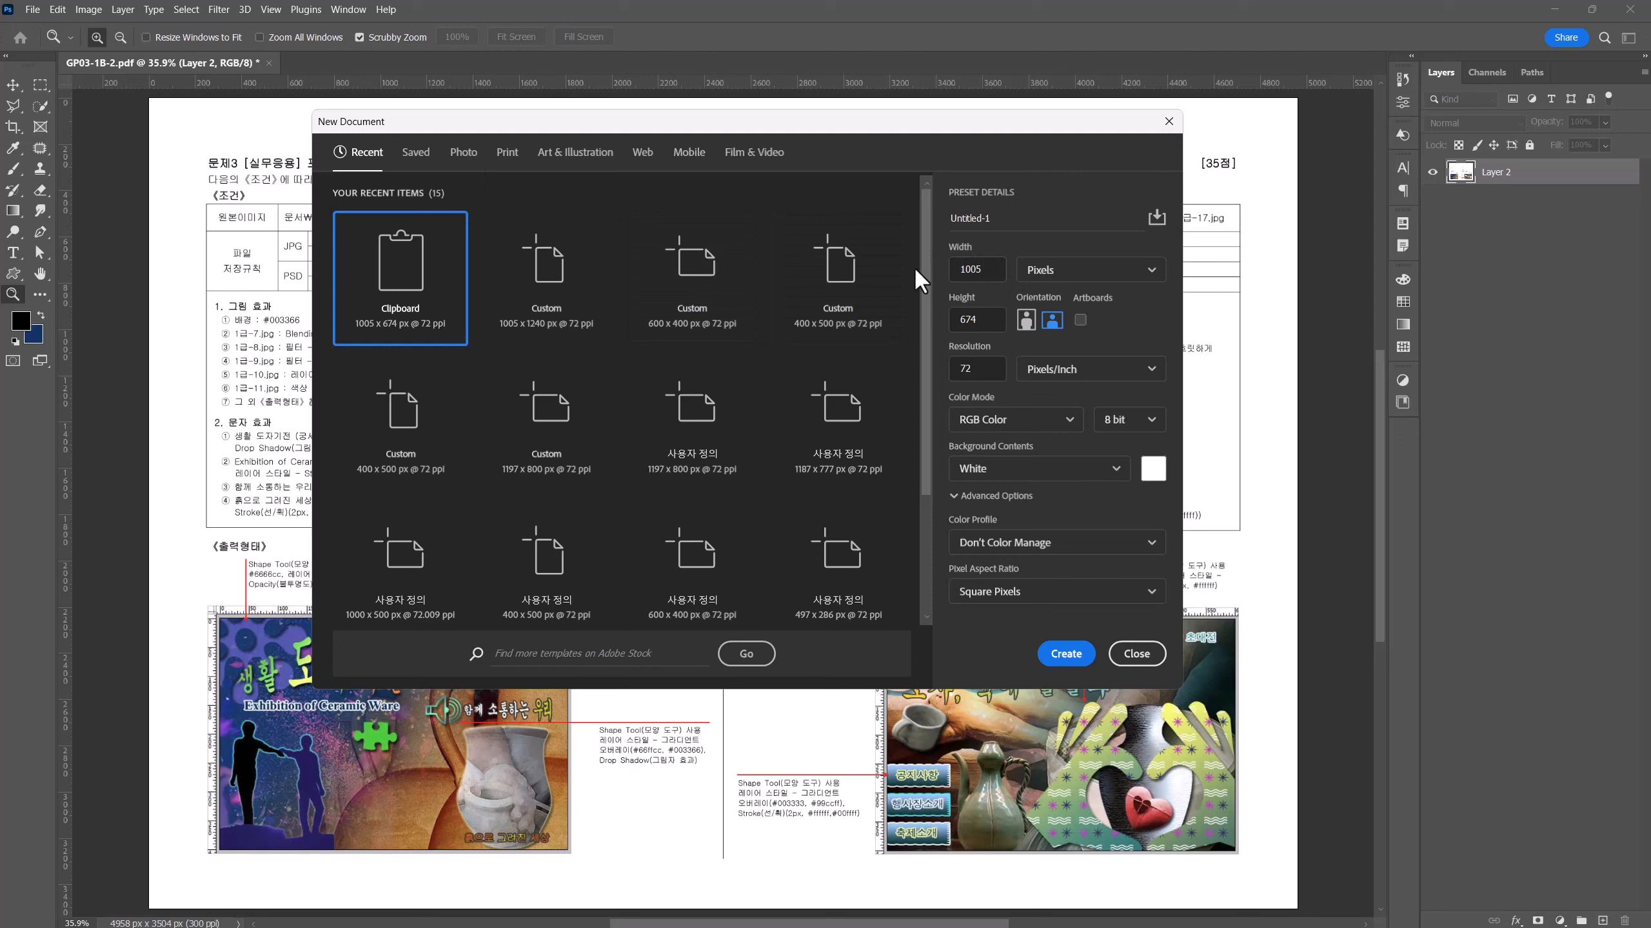
pyautogui.moveTo(995, 277); pyautogui.dragTo(960, 275)
pyautogui.write('60')
pyautogui.moveTo(994, 319); pyautogui.dragTo(968, 321)
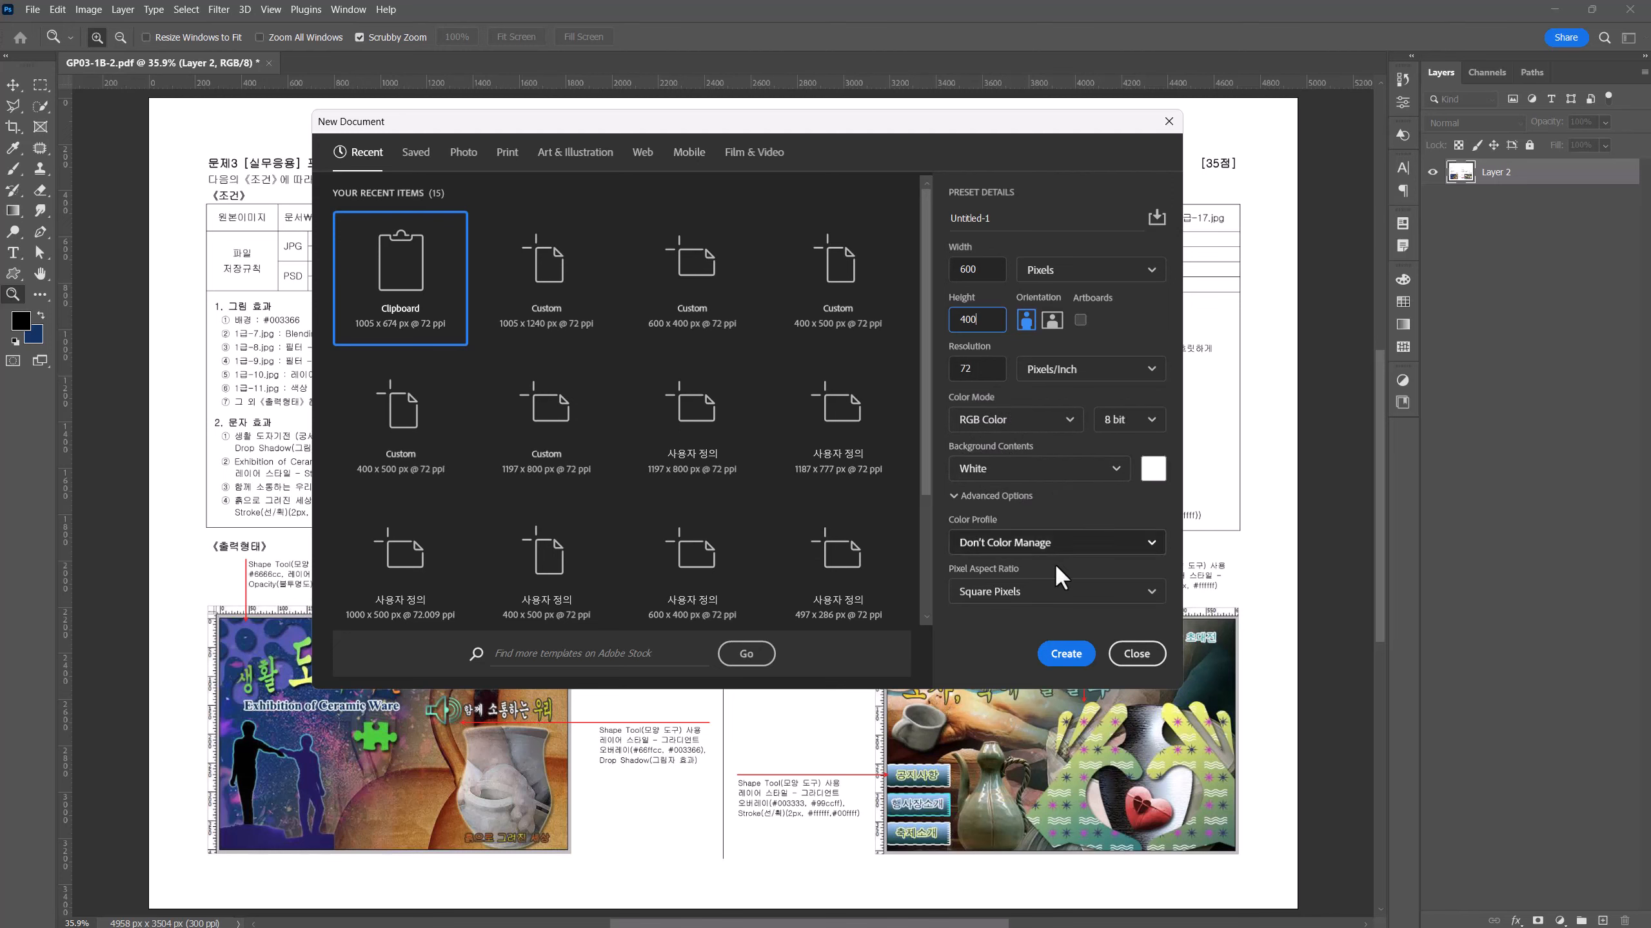
pyautogui.click(1066, 654)
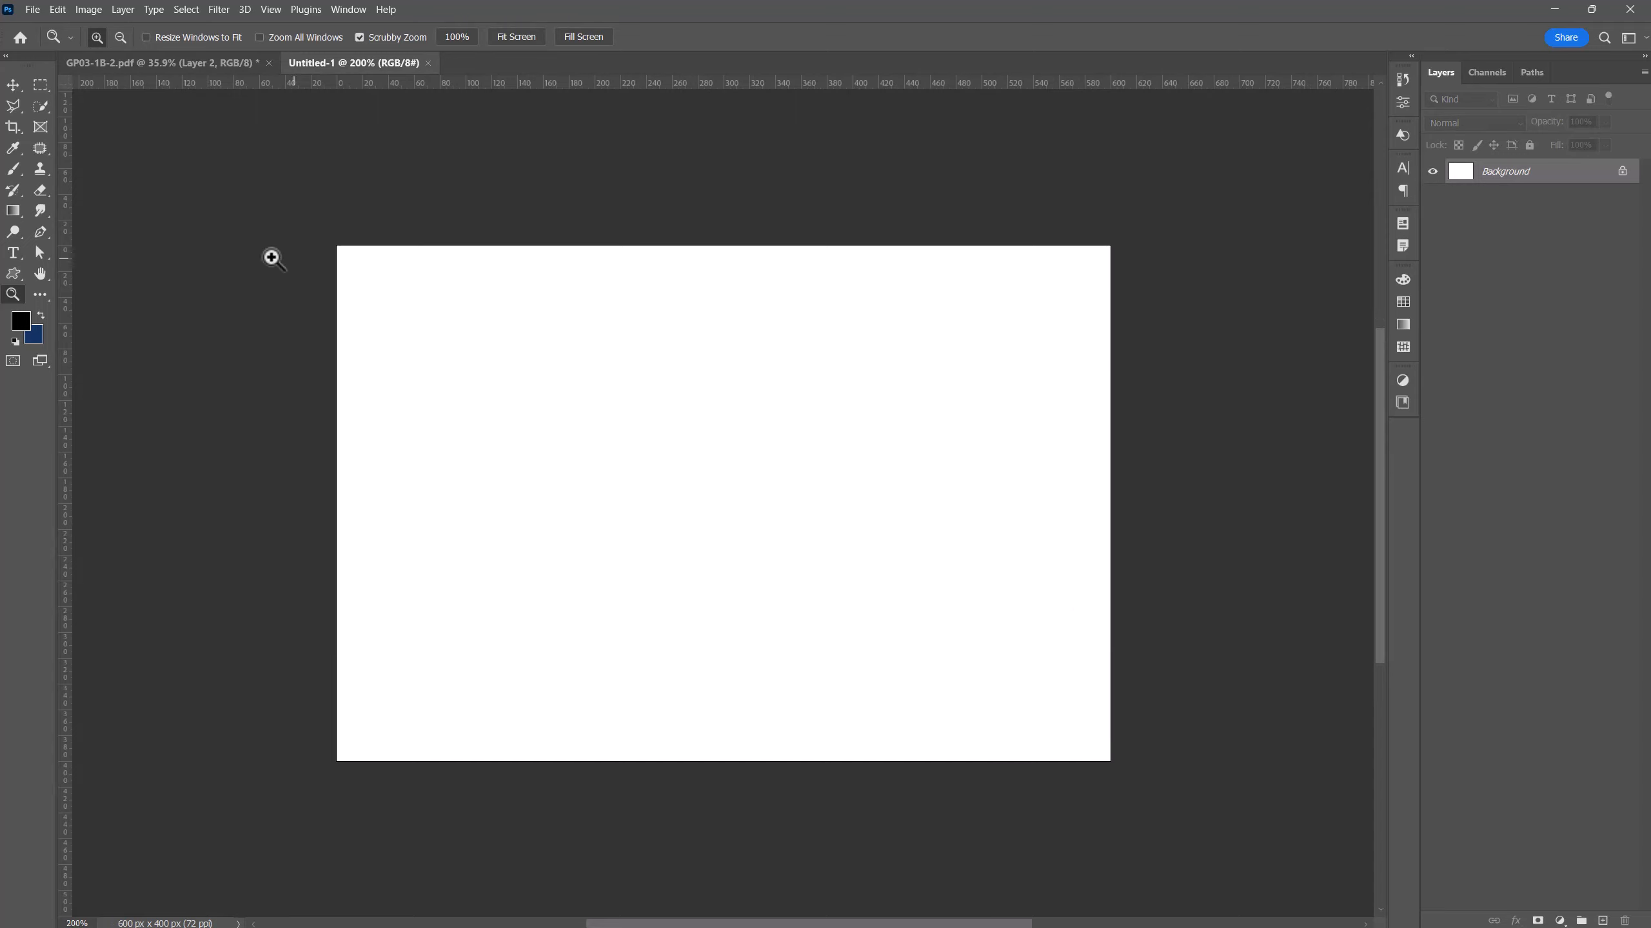
# - Set the background colour to #003366 and fill the Background layer with it
pyautogui.click(35, 339)
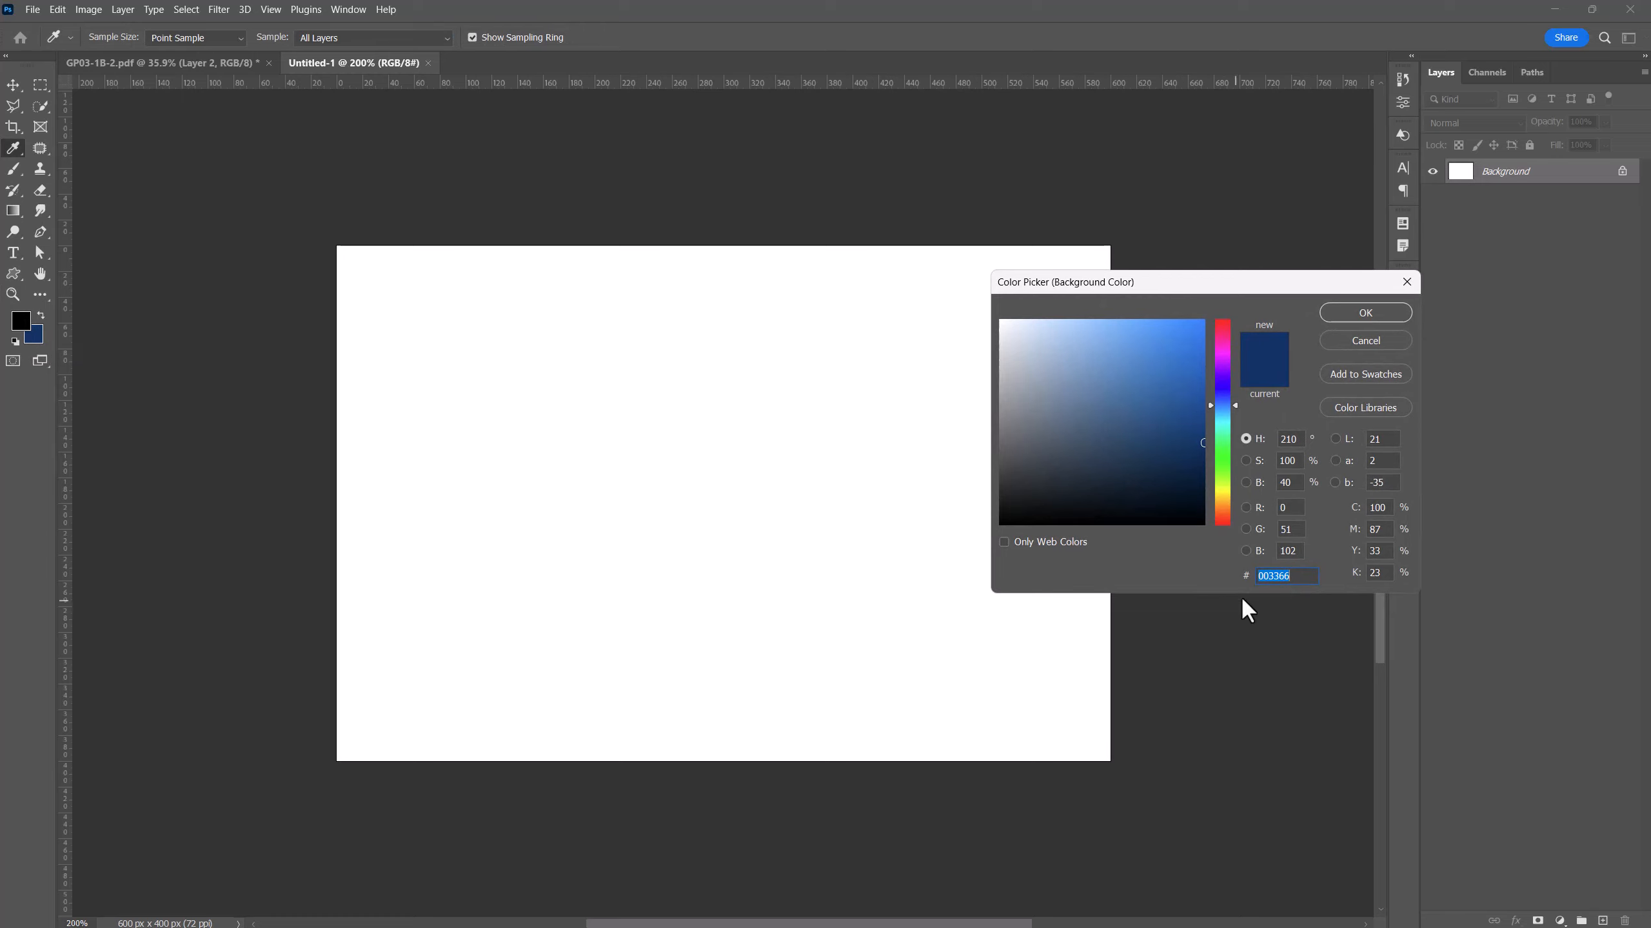
pyautogui.click(1278, 577)
pyautogui.click(1354, 311)
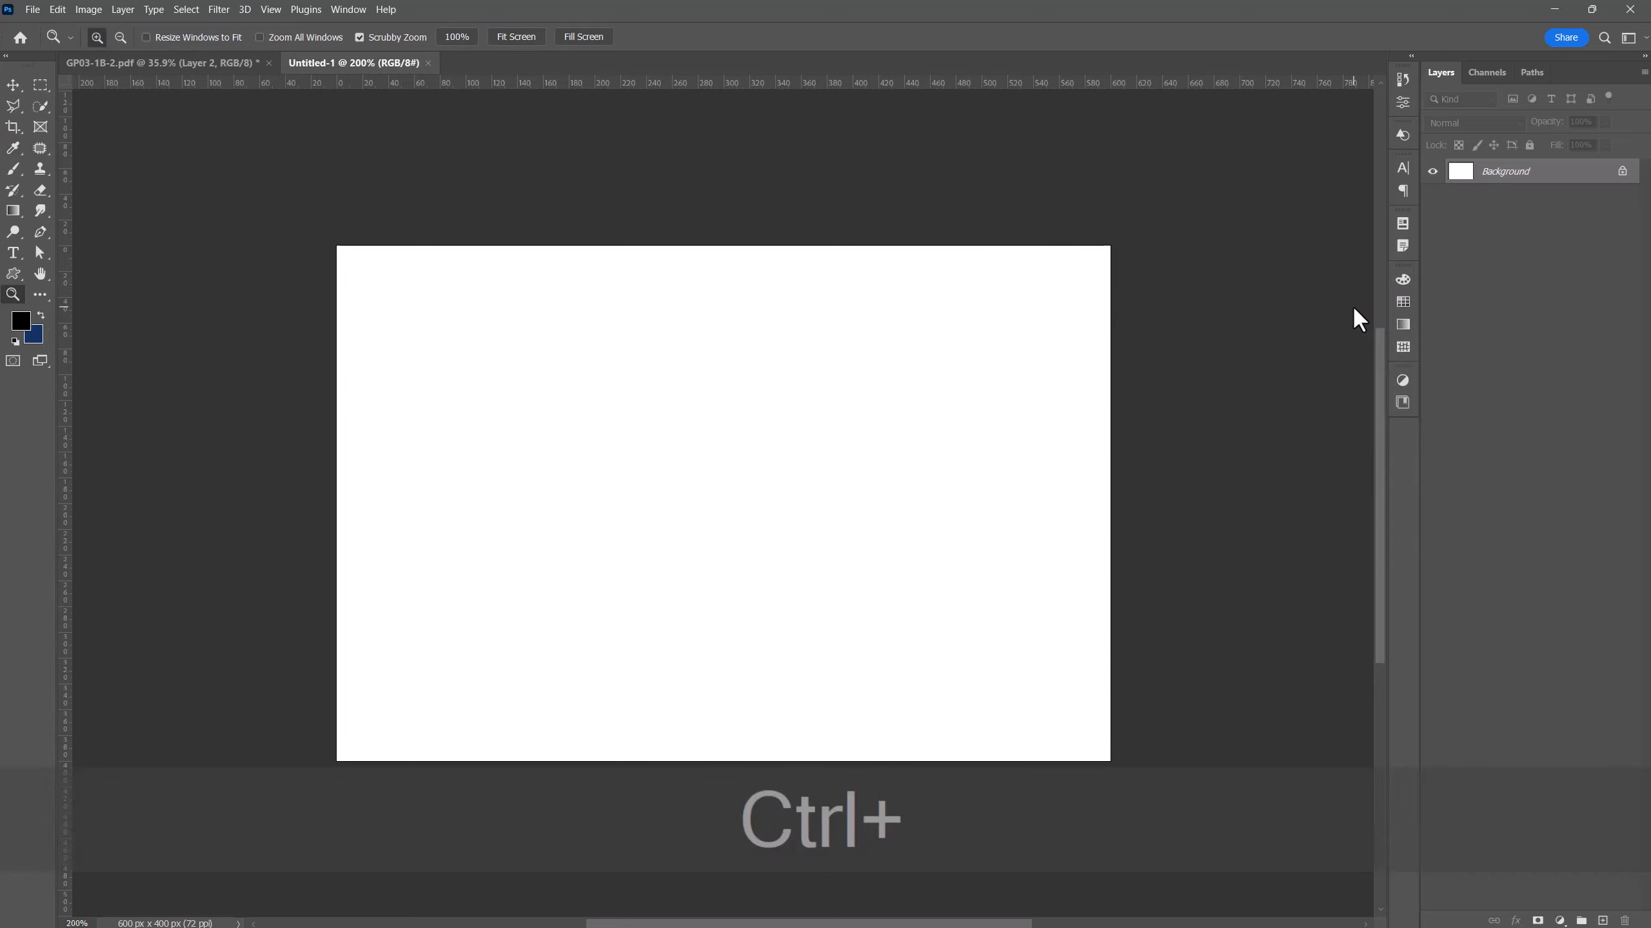
pyautogui.hotkey('ctrl', 'Delete')
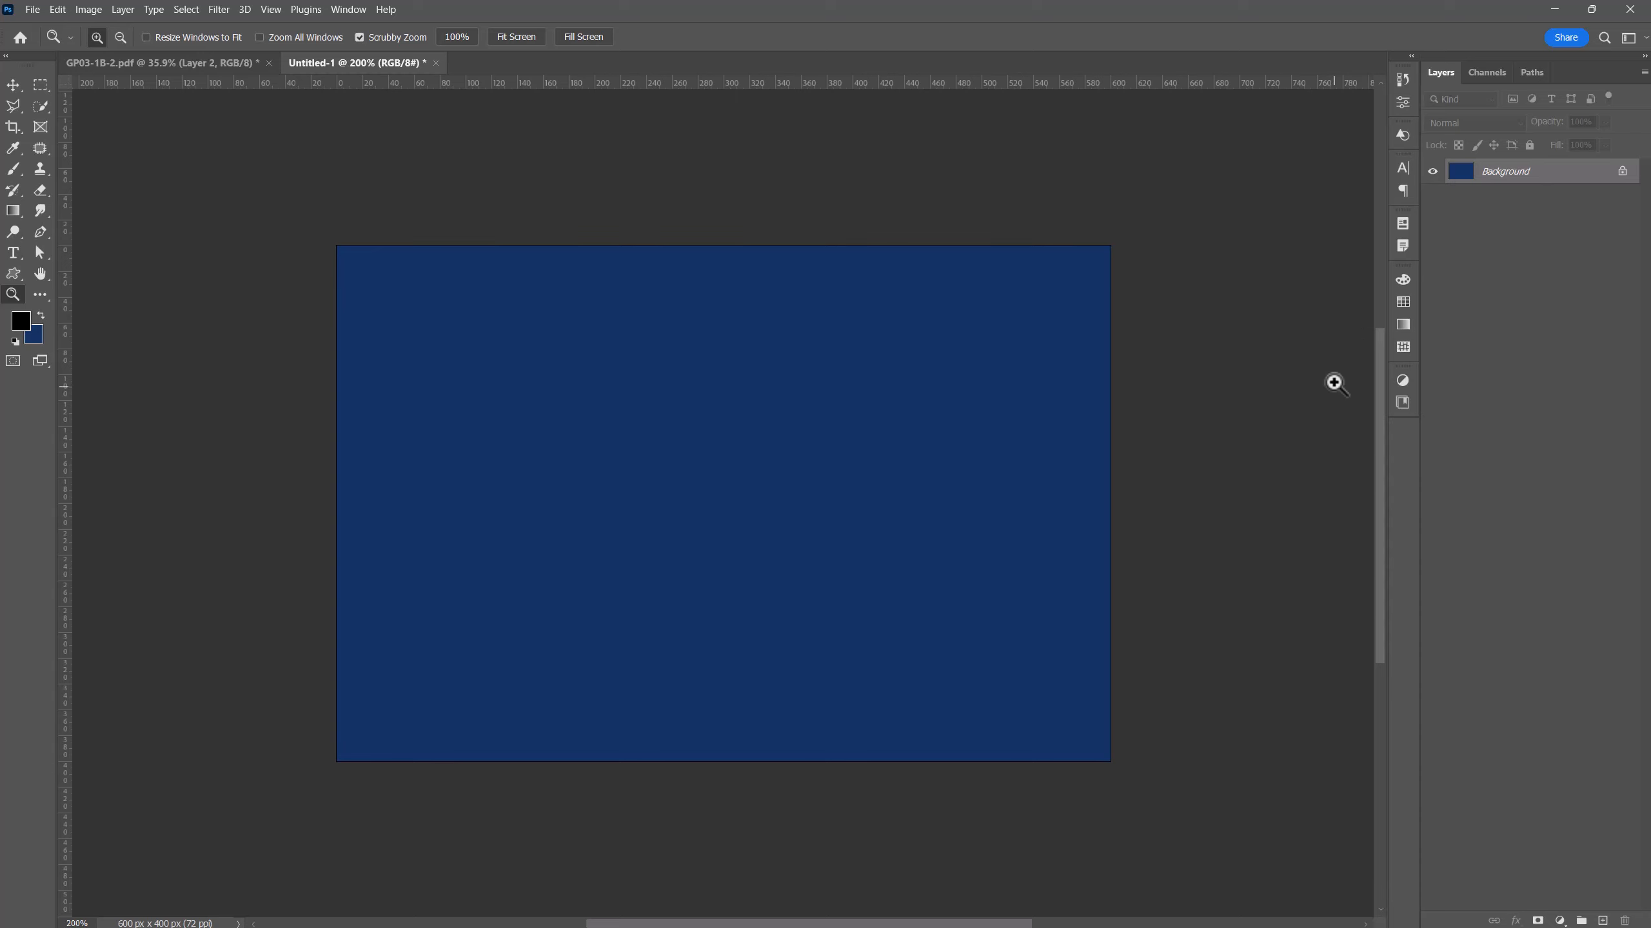
# - Copy the whole of 1급-7.jpg into the new document as a layer and close the source image
pyautogui.click(33, 9)
pyautogui.click(44, 36)
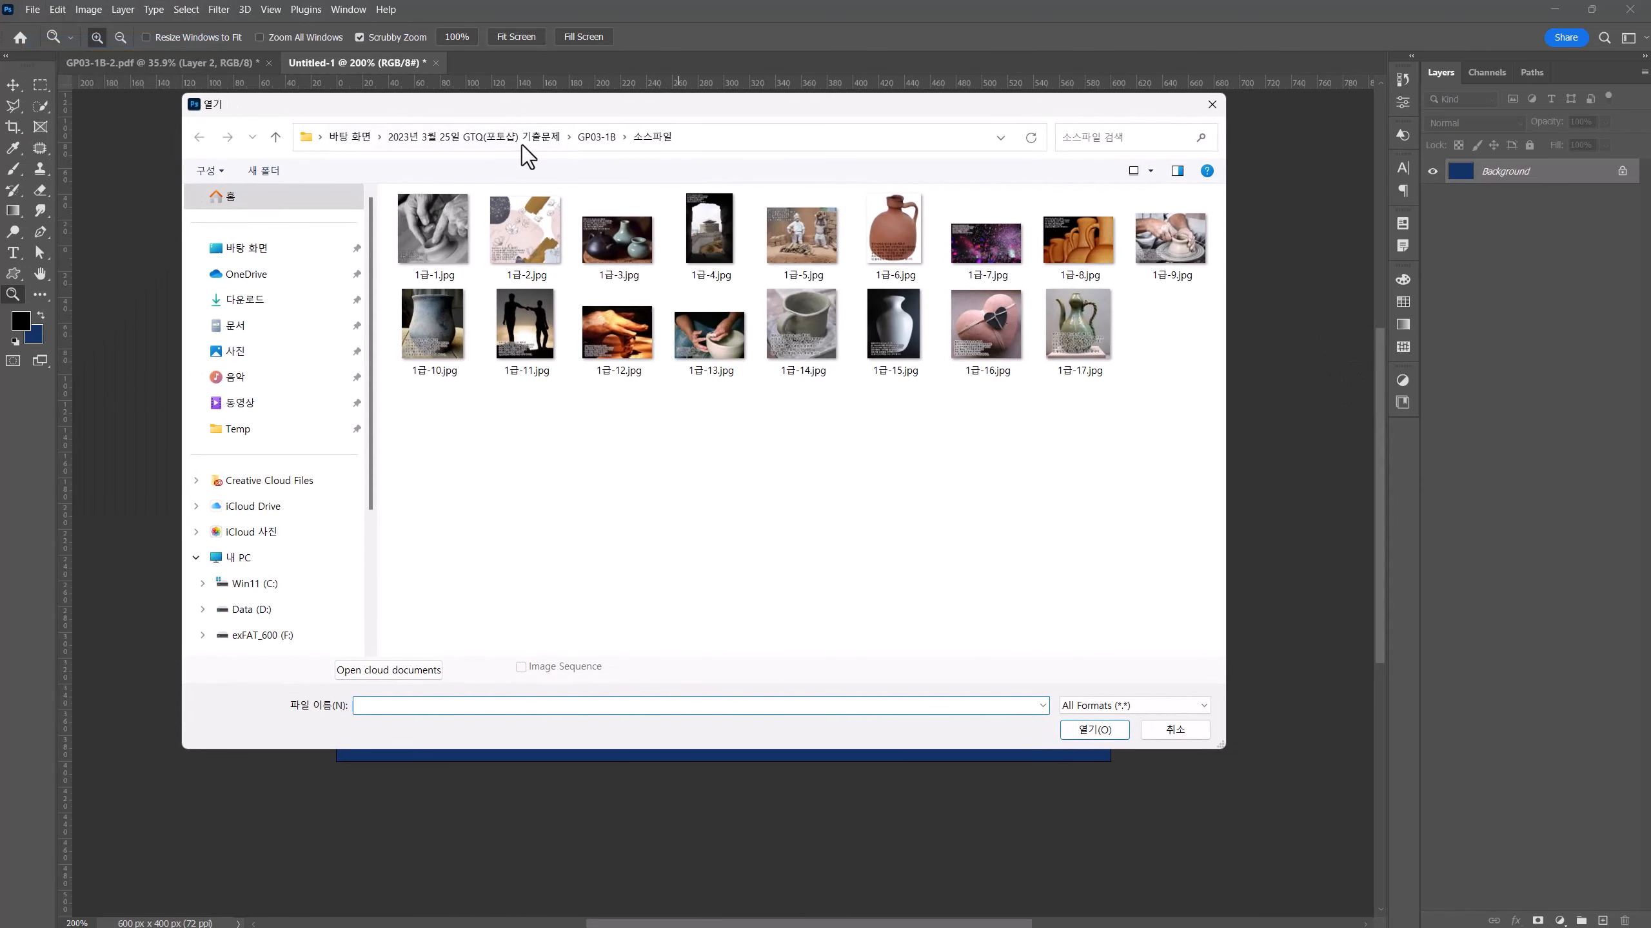
pyautogui.doubleClick(973, 238)
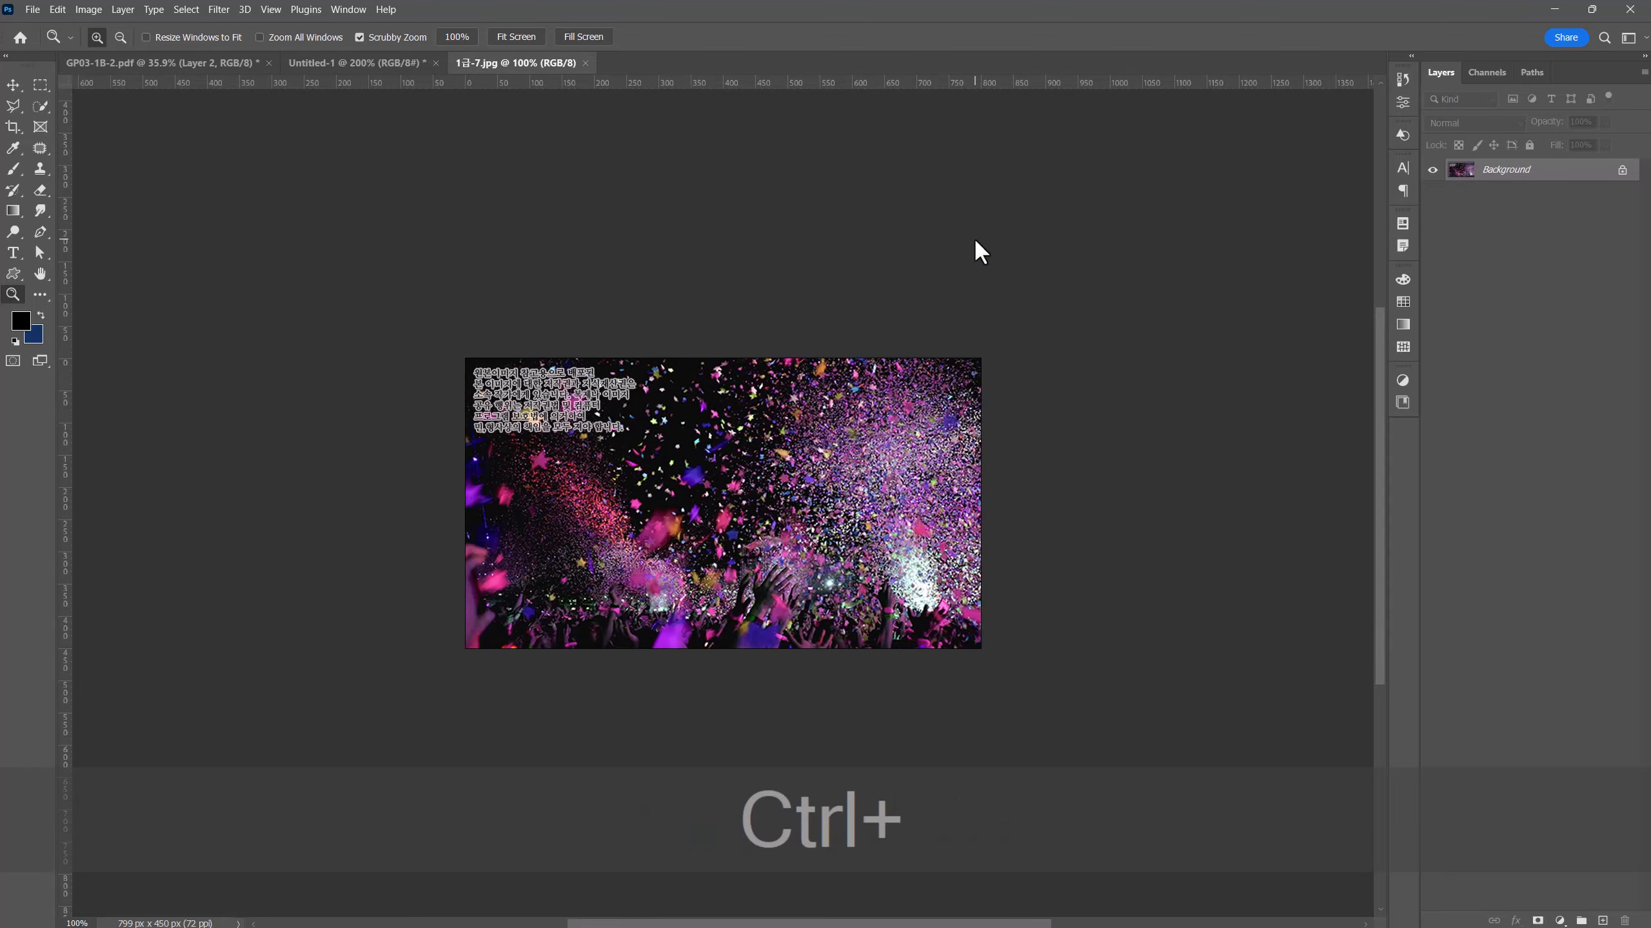
pyautogui.hotkey('ctrl', 'a')
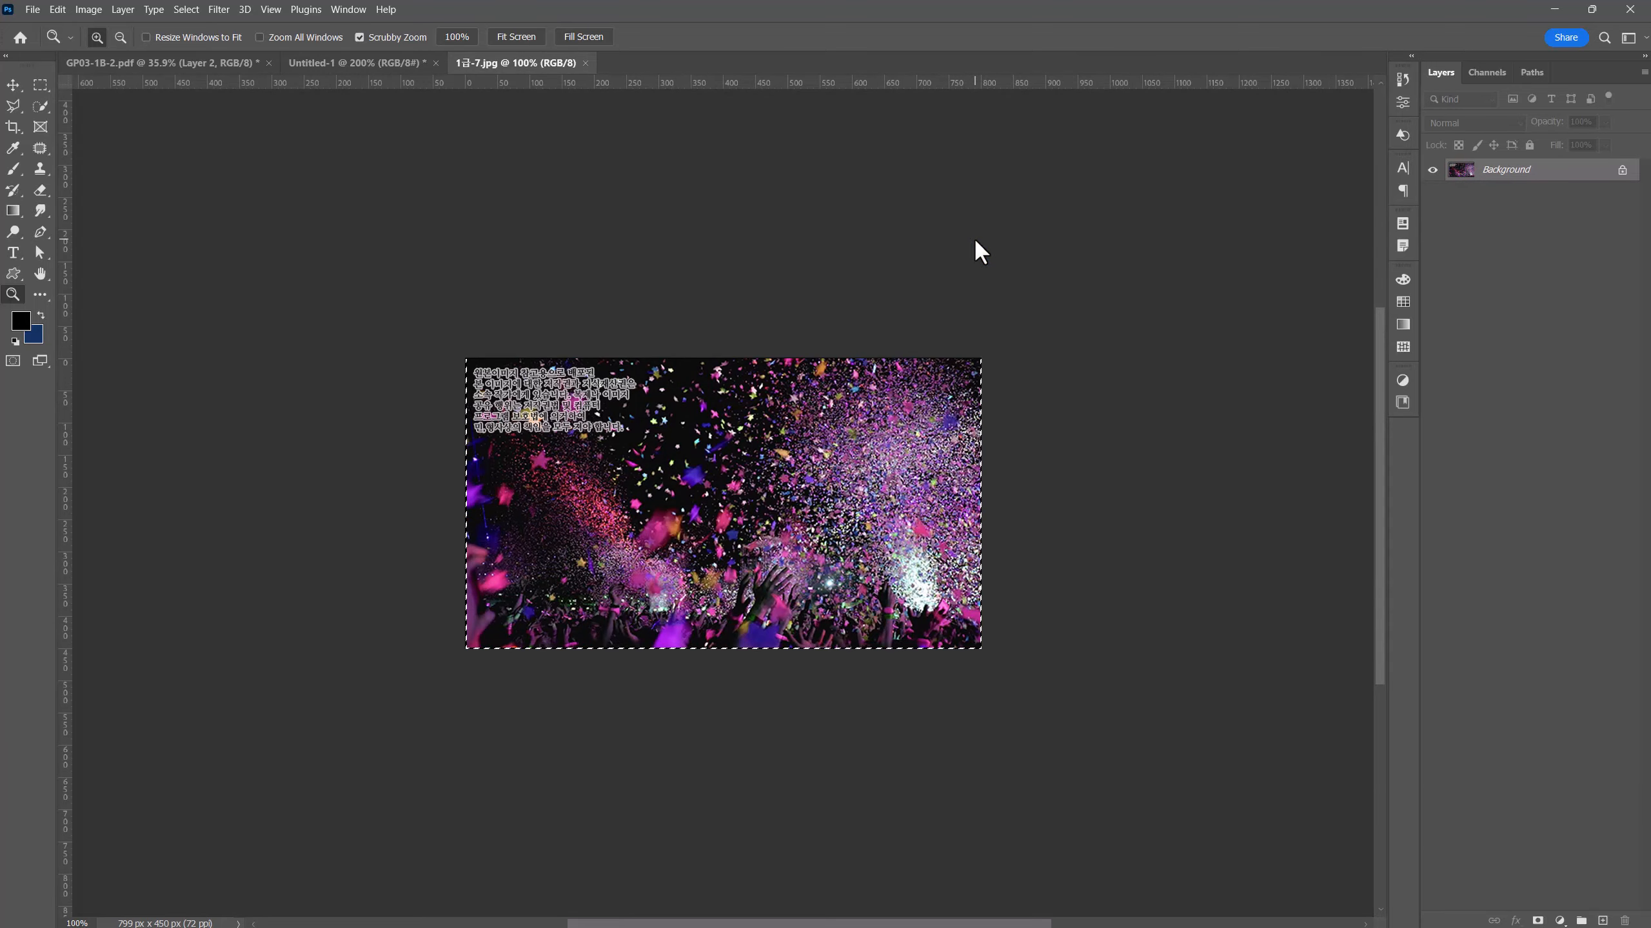
pyautogui.hotkey('ctrl', 'c')
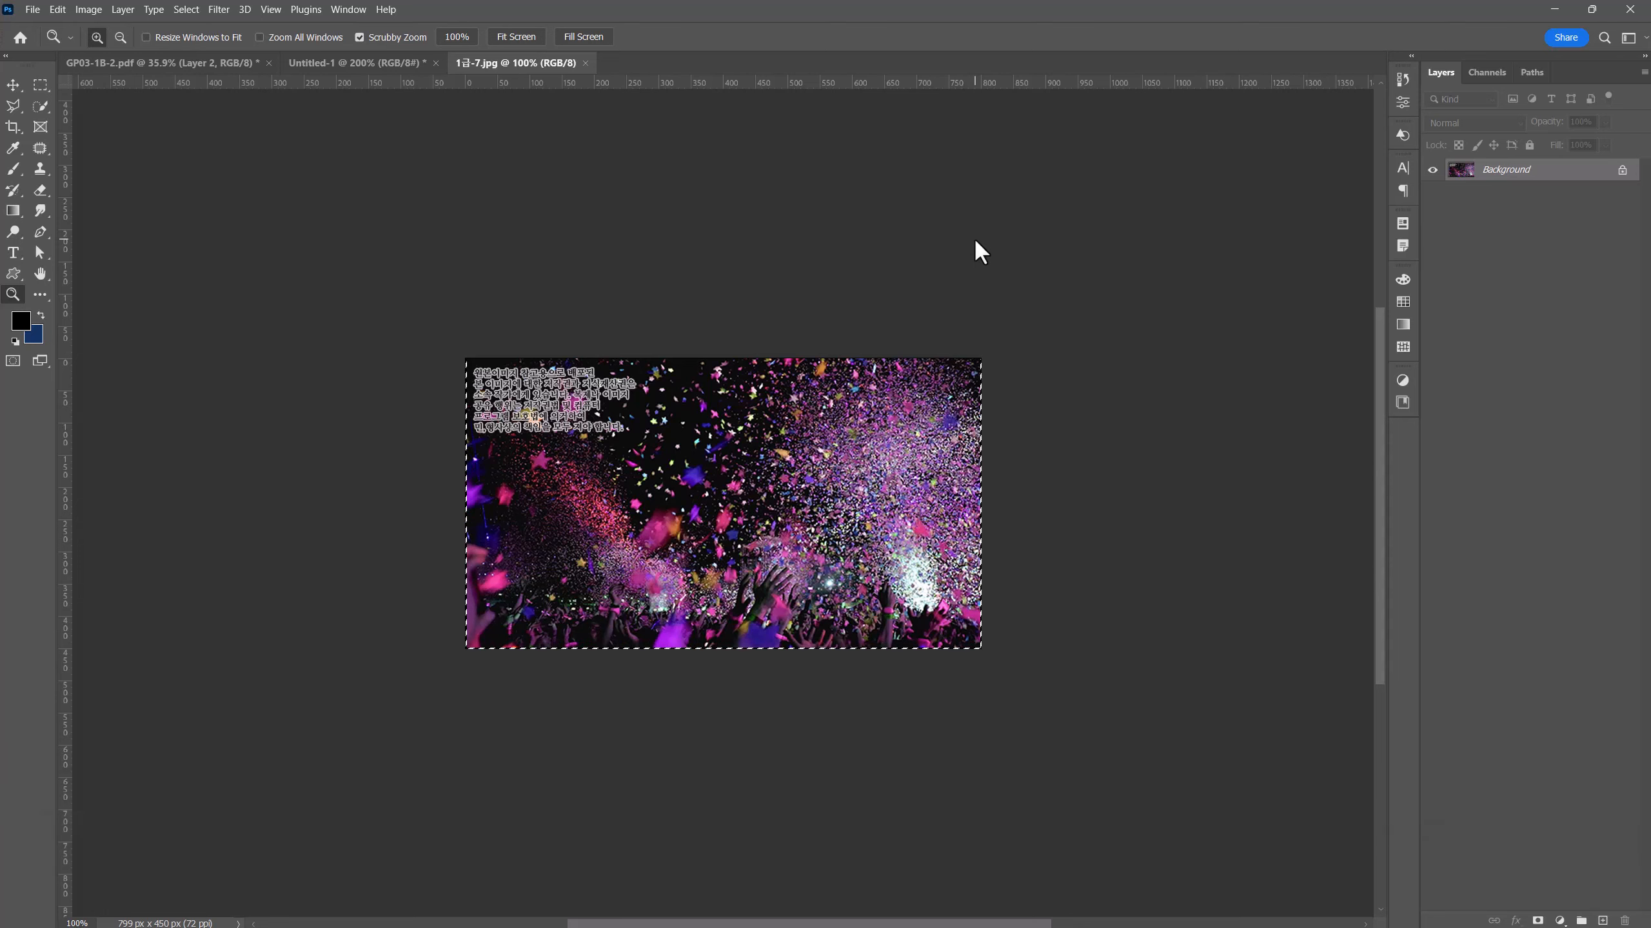
pyautogui.click(585, 62)
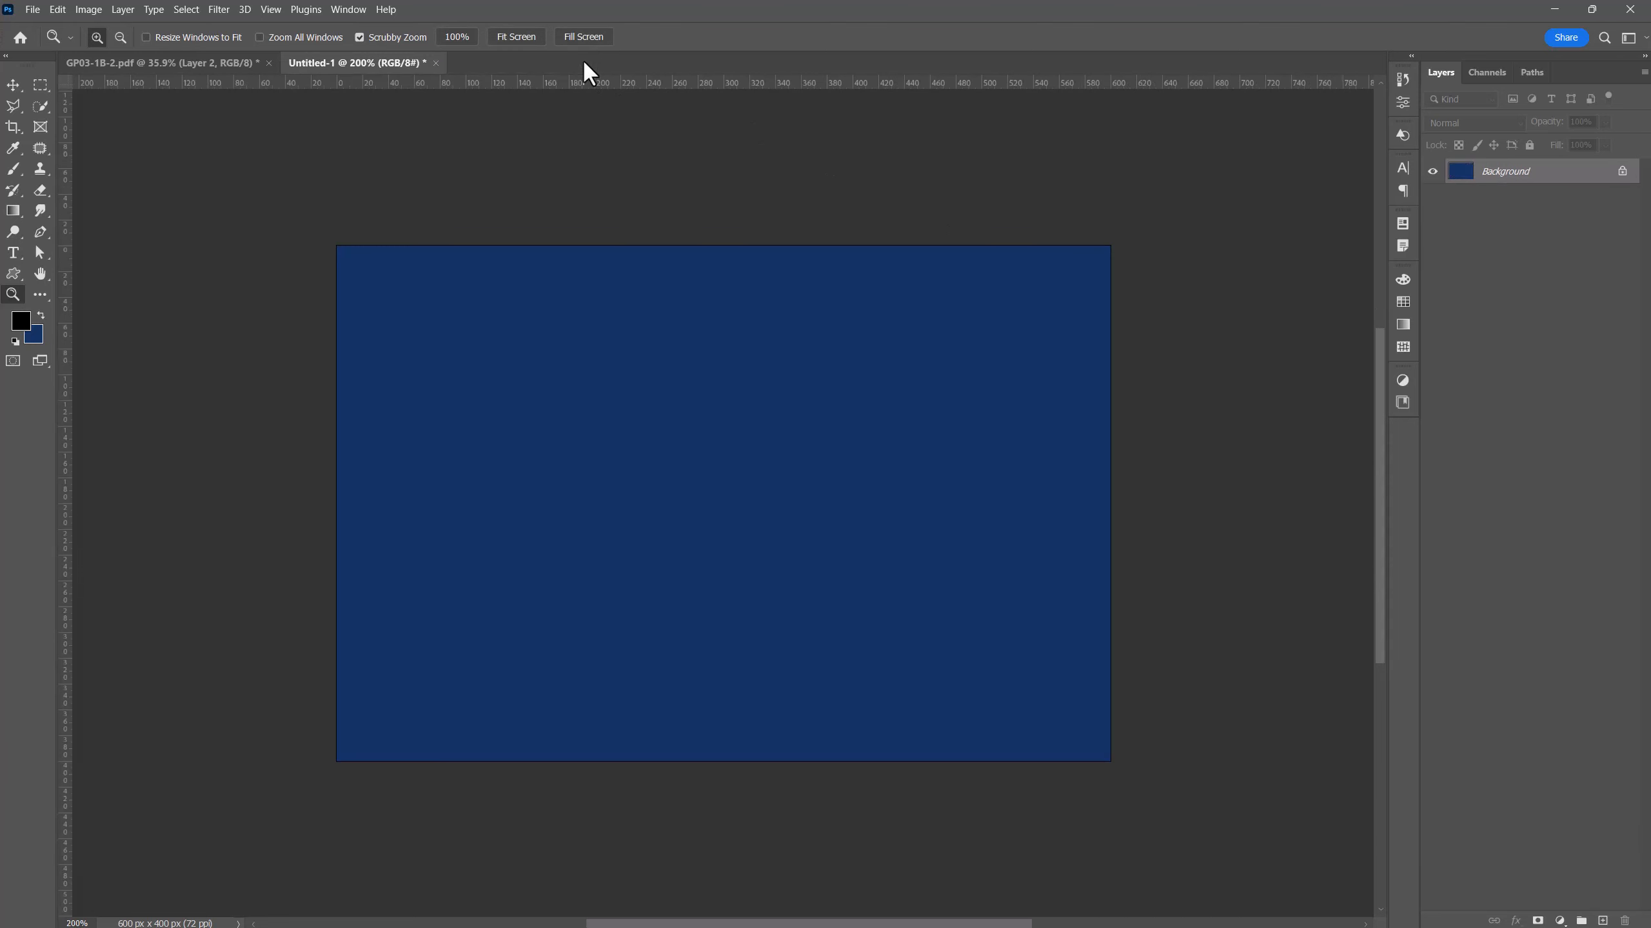
pyautogui.hotkey('ctrl', 'v')
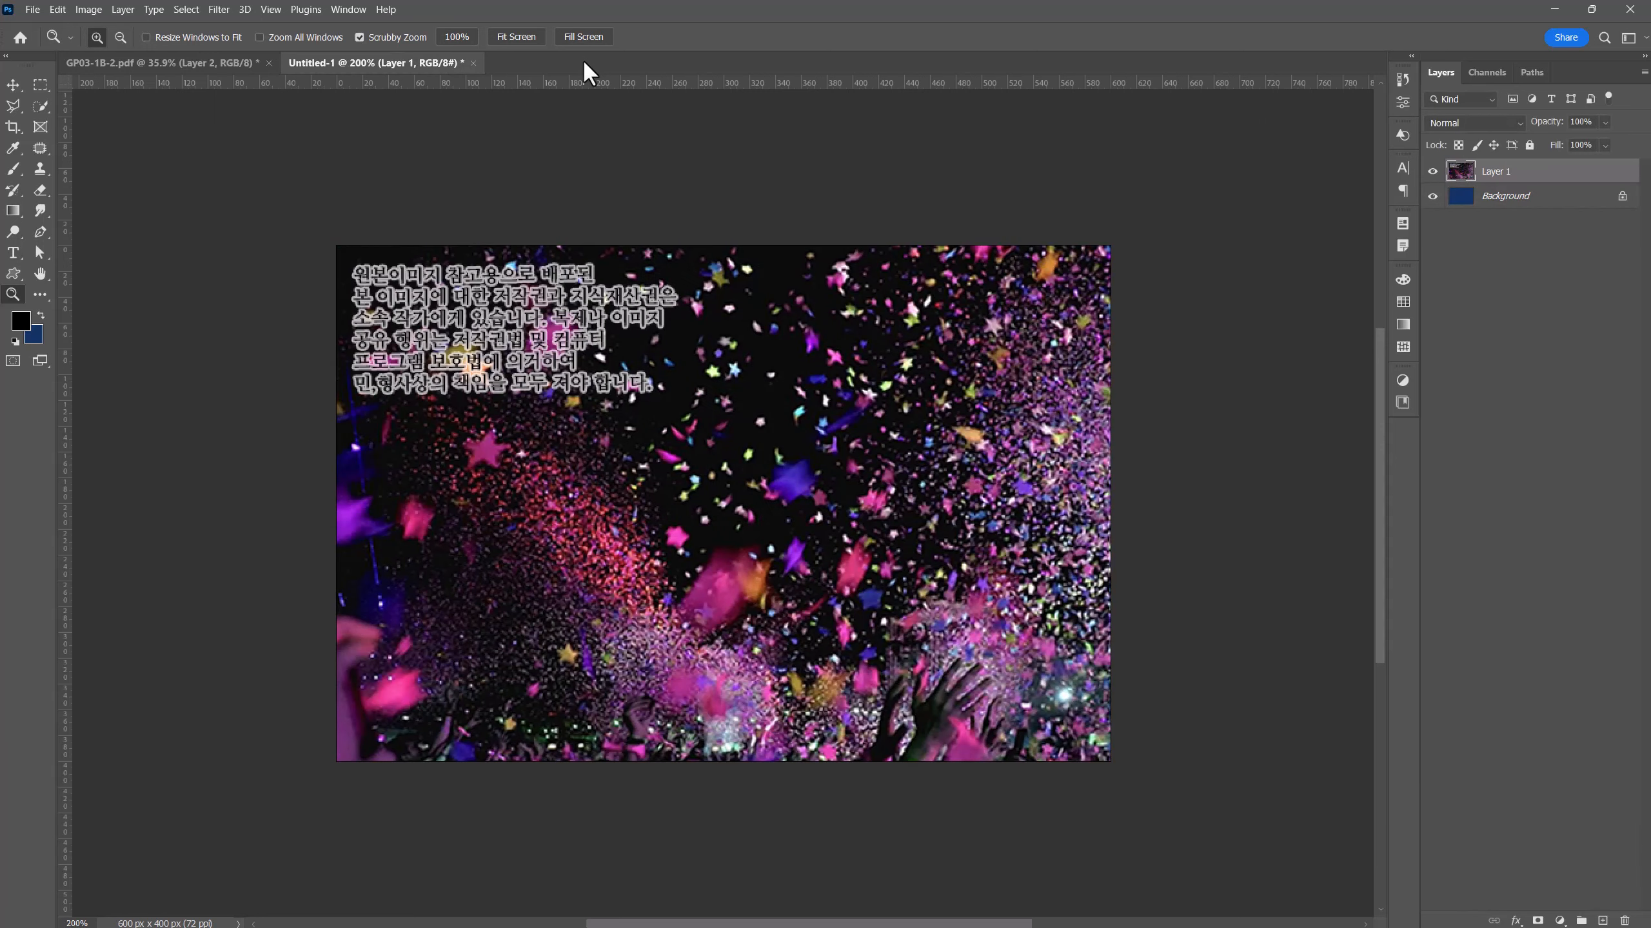
# - Scale the pasted confetti image proportionally to about 89% so its height fits the canvas
pyautogui.hotkey('ctrl', 't')
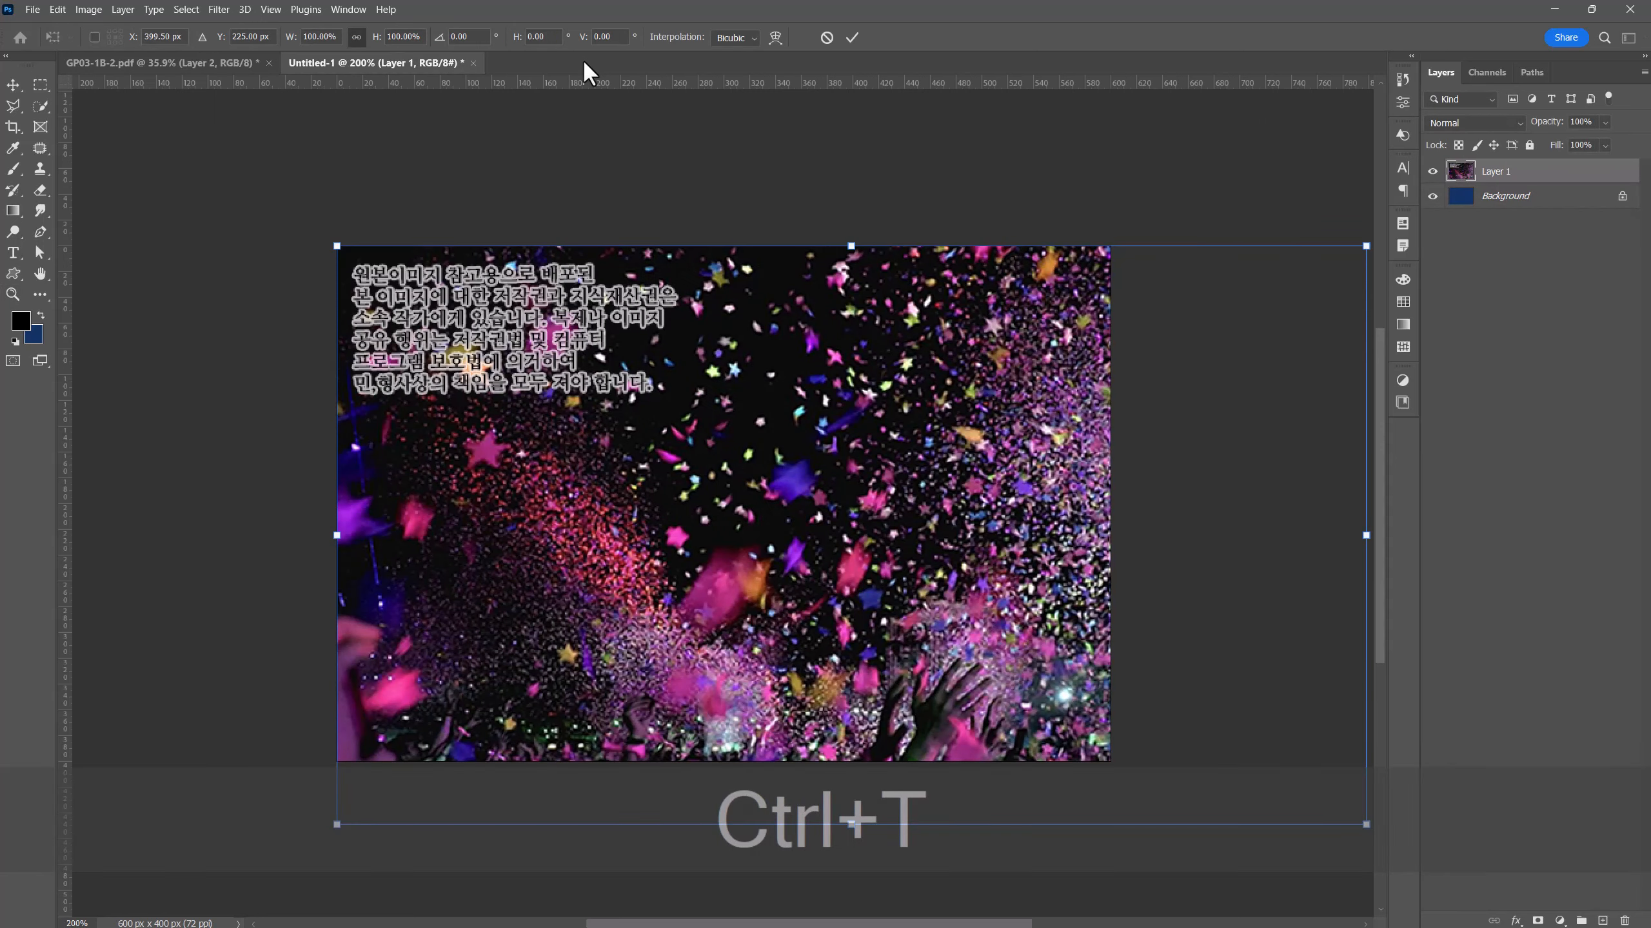
pyautogui.moveTo(1367, 824); pyautogui.dragTo(1253, 761)
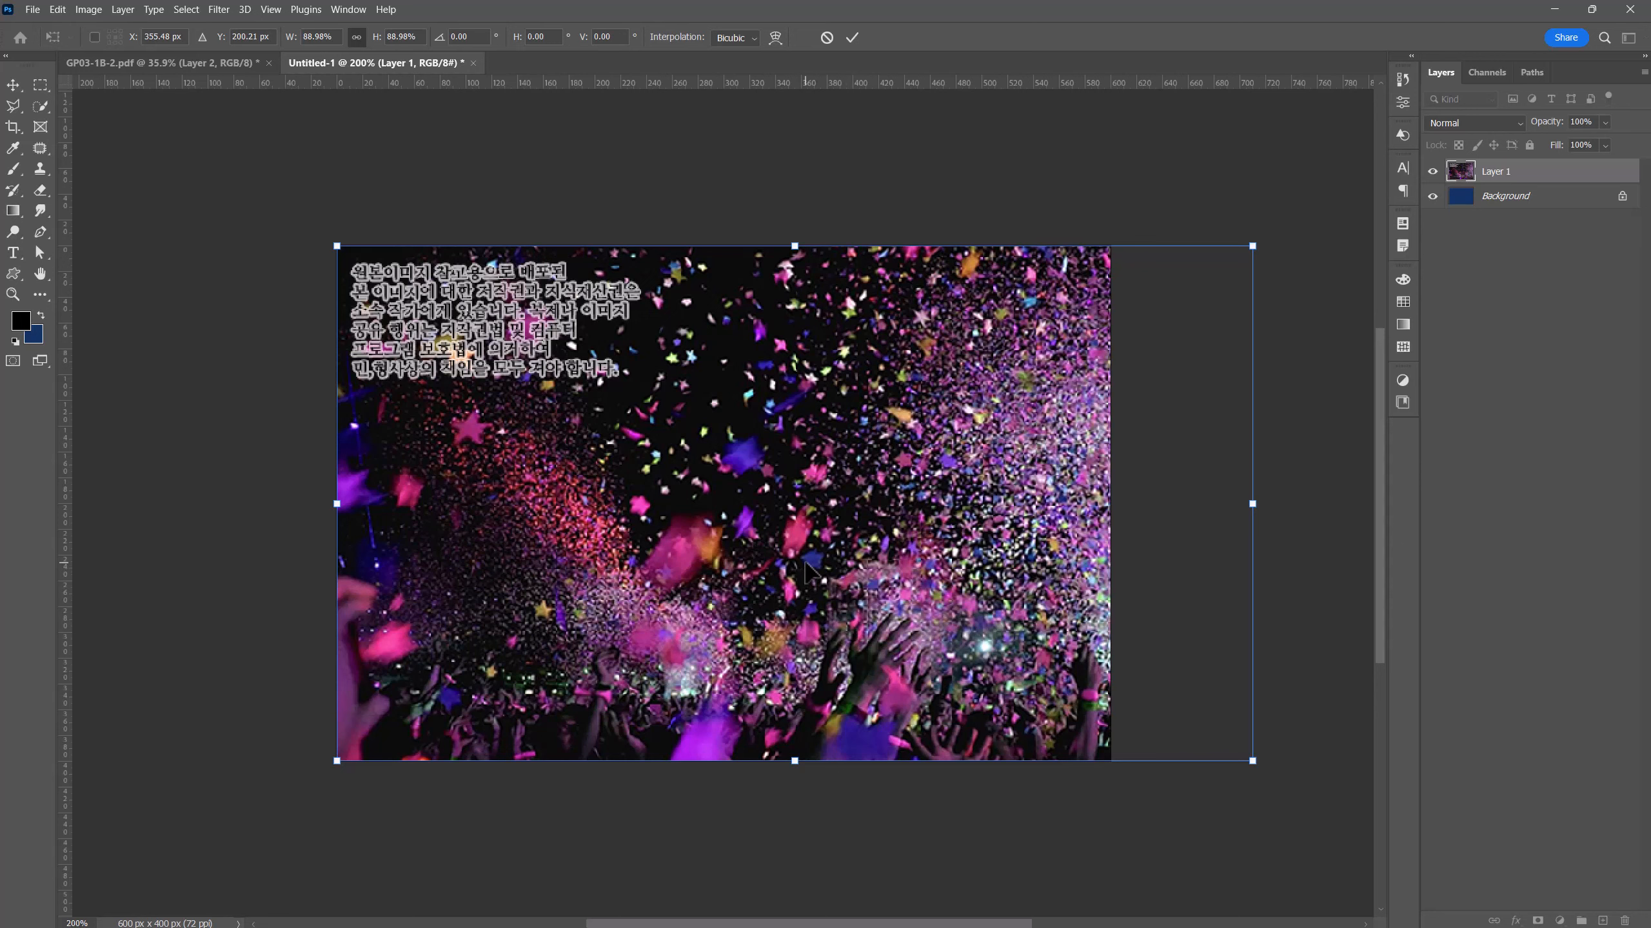
pyautogui.press('Return')
pyautogui.press('z')
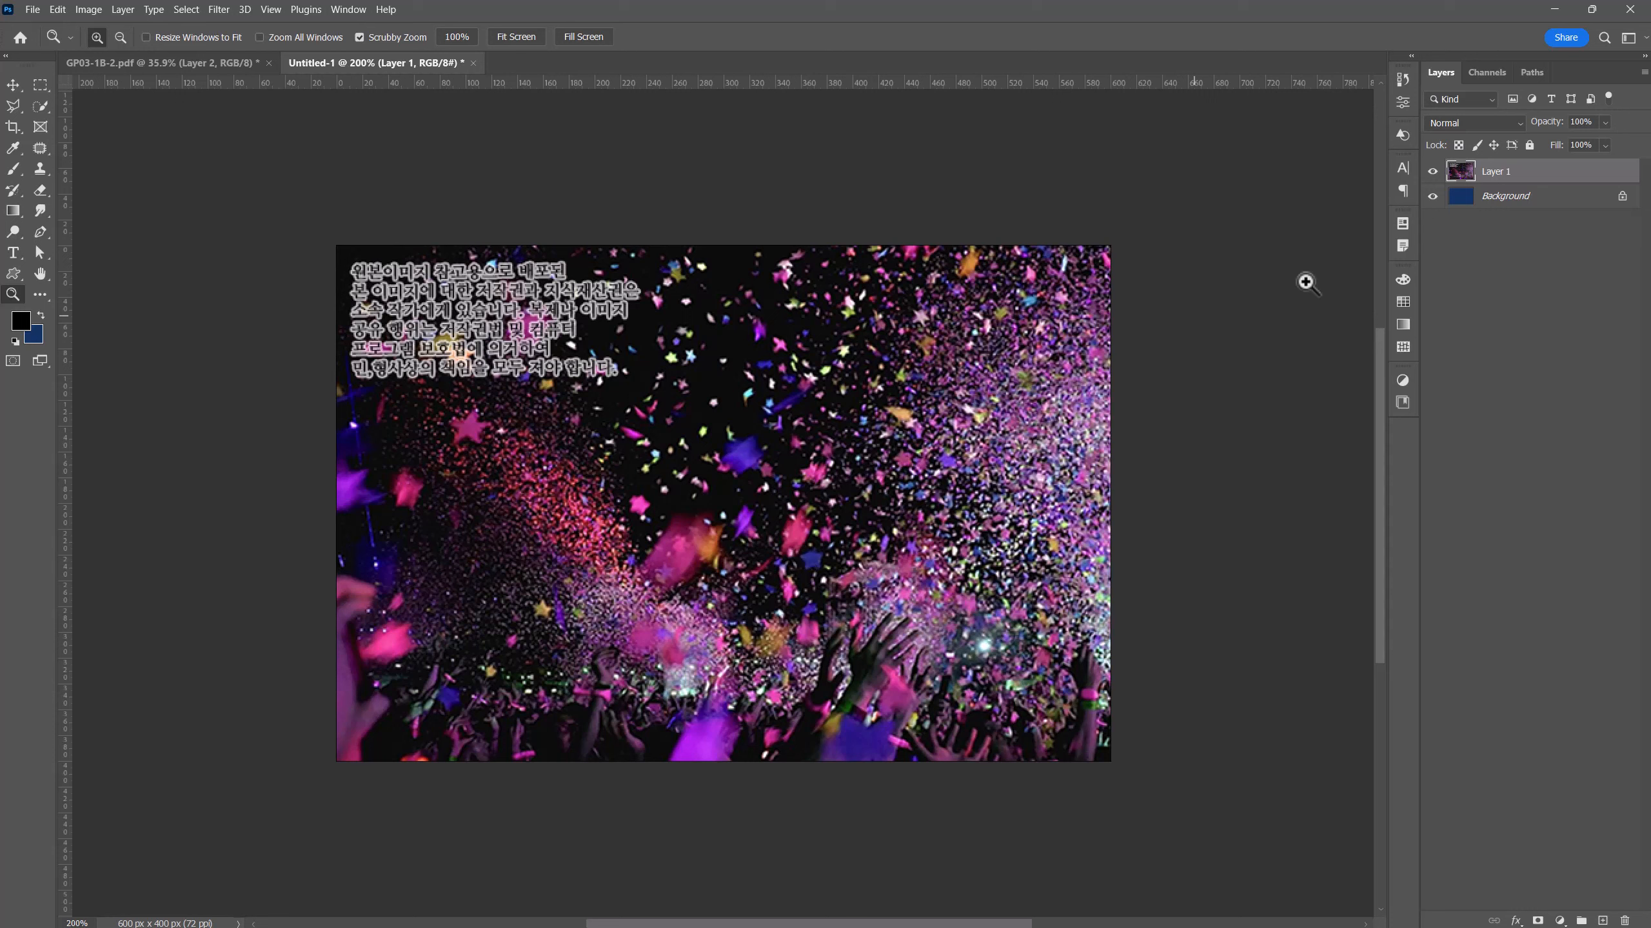
# - Set the confetti layer's opacity to 80% and its blending mode to Screen
pyautogui.click(1578, 122)
pyautogui.write('8')
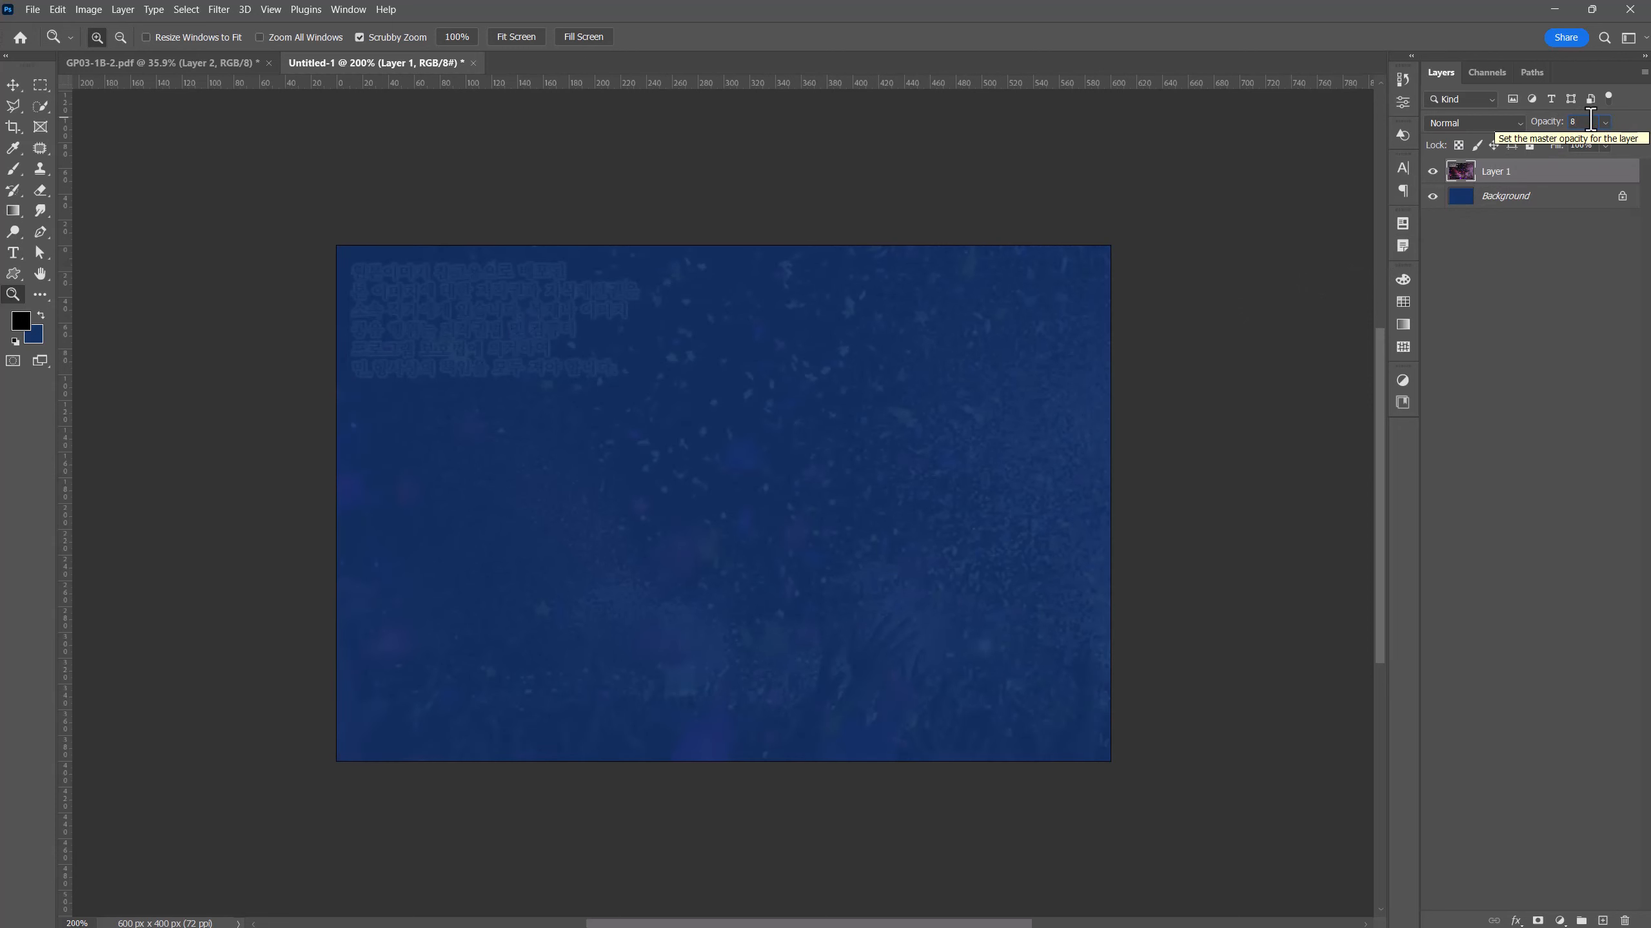
pyautogui.write('0')
pyautogui.press('Return')
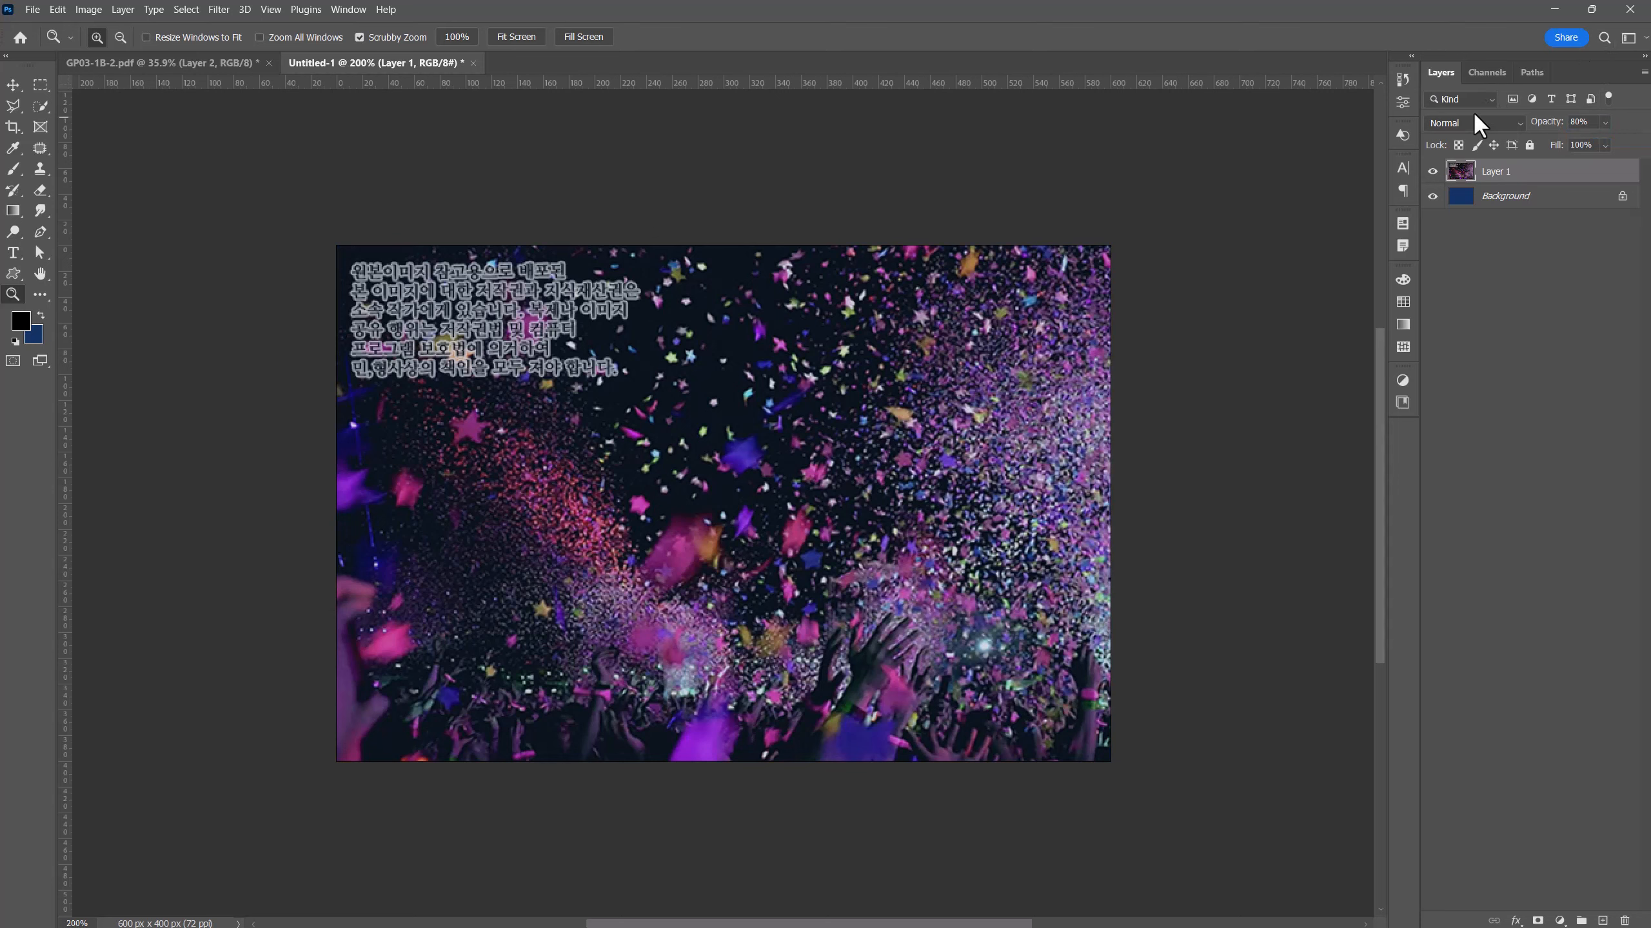
pyautogui.click(1493, 122)
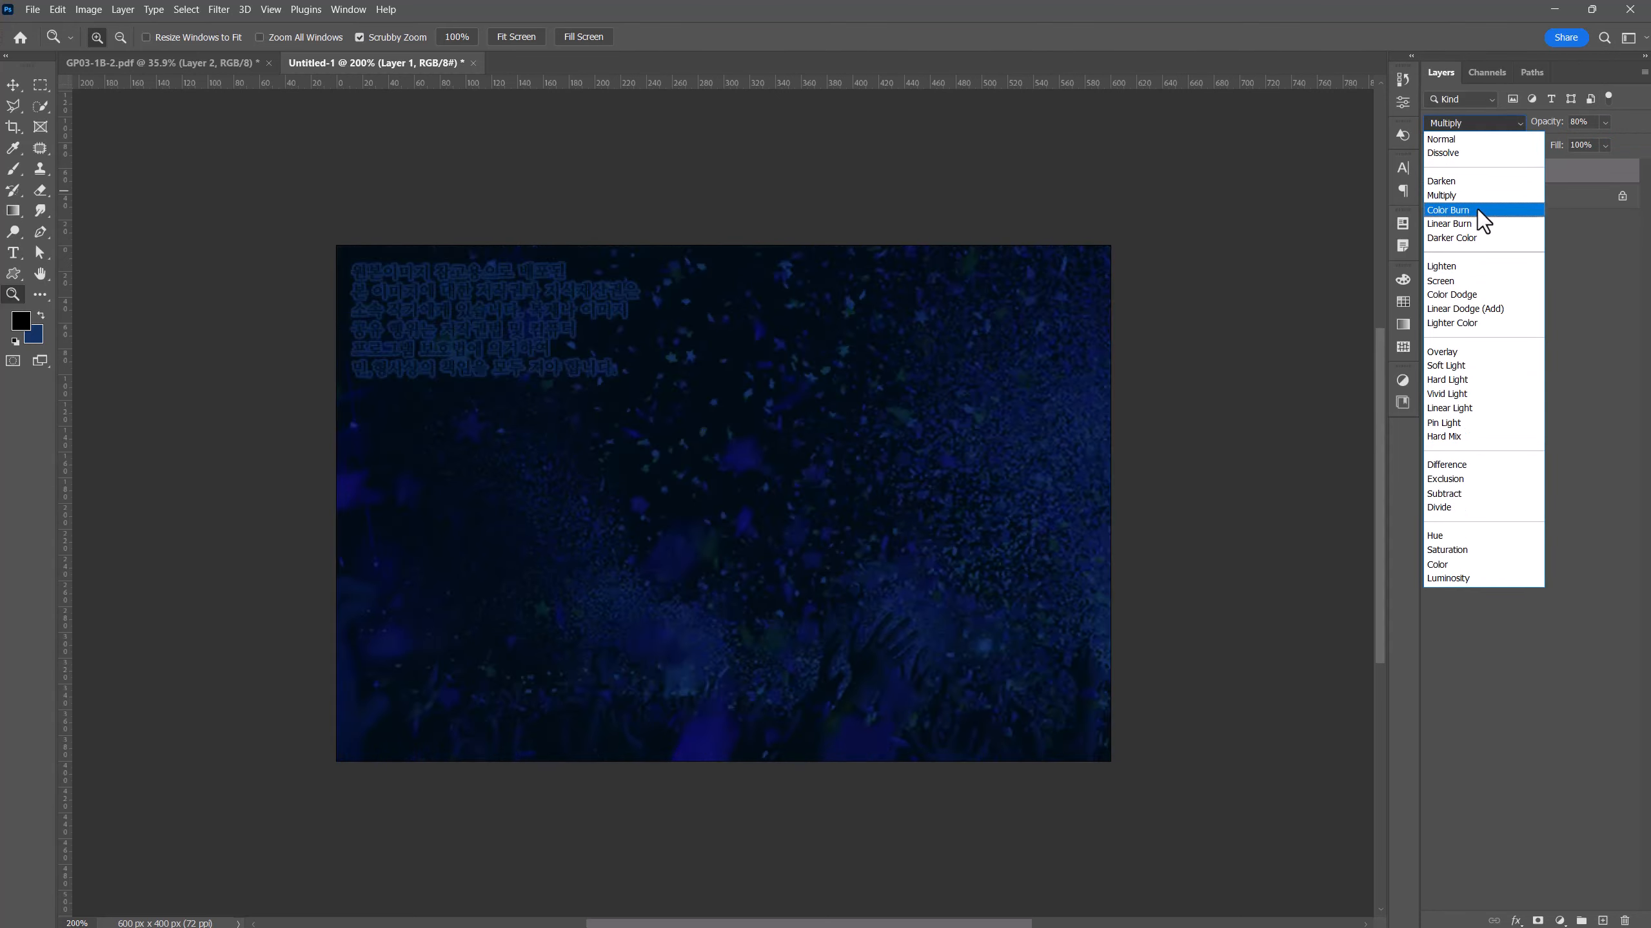
pyautogui.click(1470, 280)
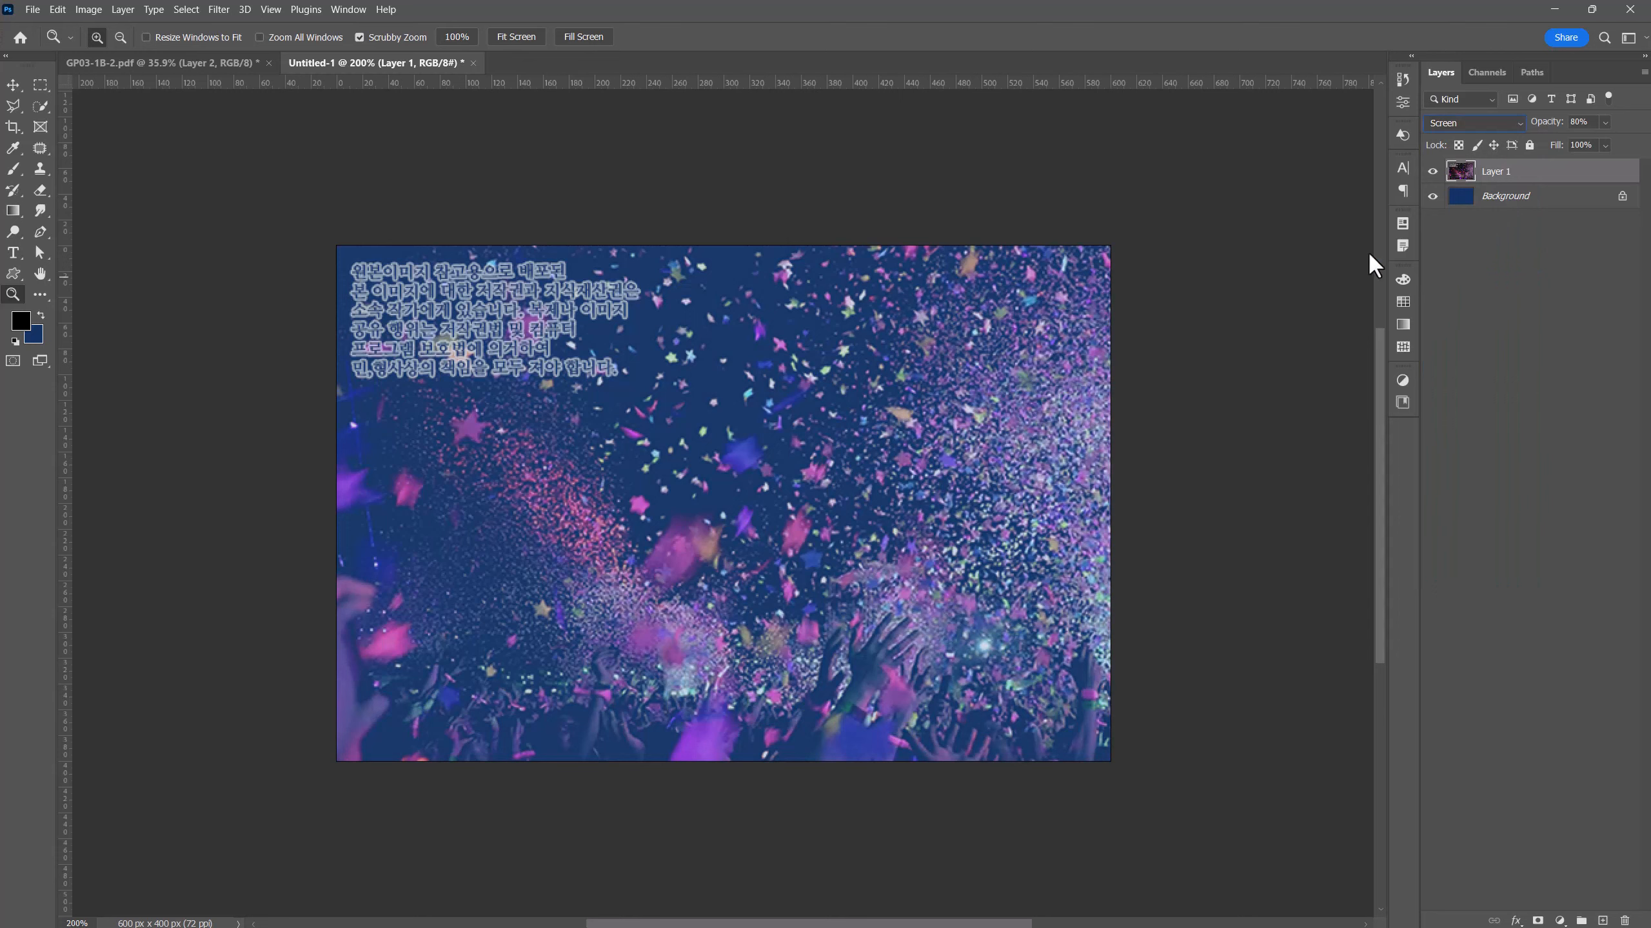
# - Copy the whole of 1급-8.jpg into the poster document as a layer and close the source image
pyautogui.click(32, 9)
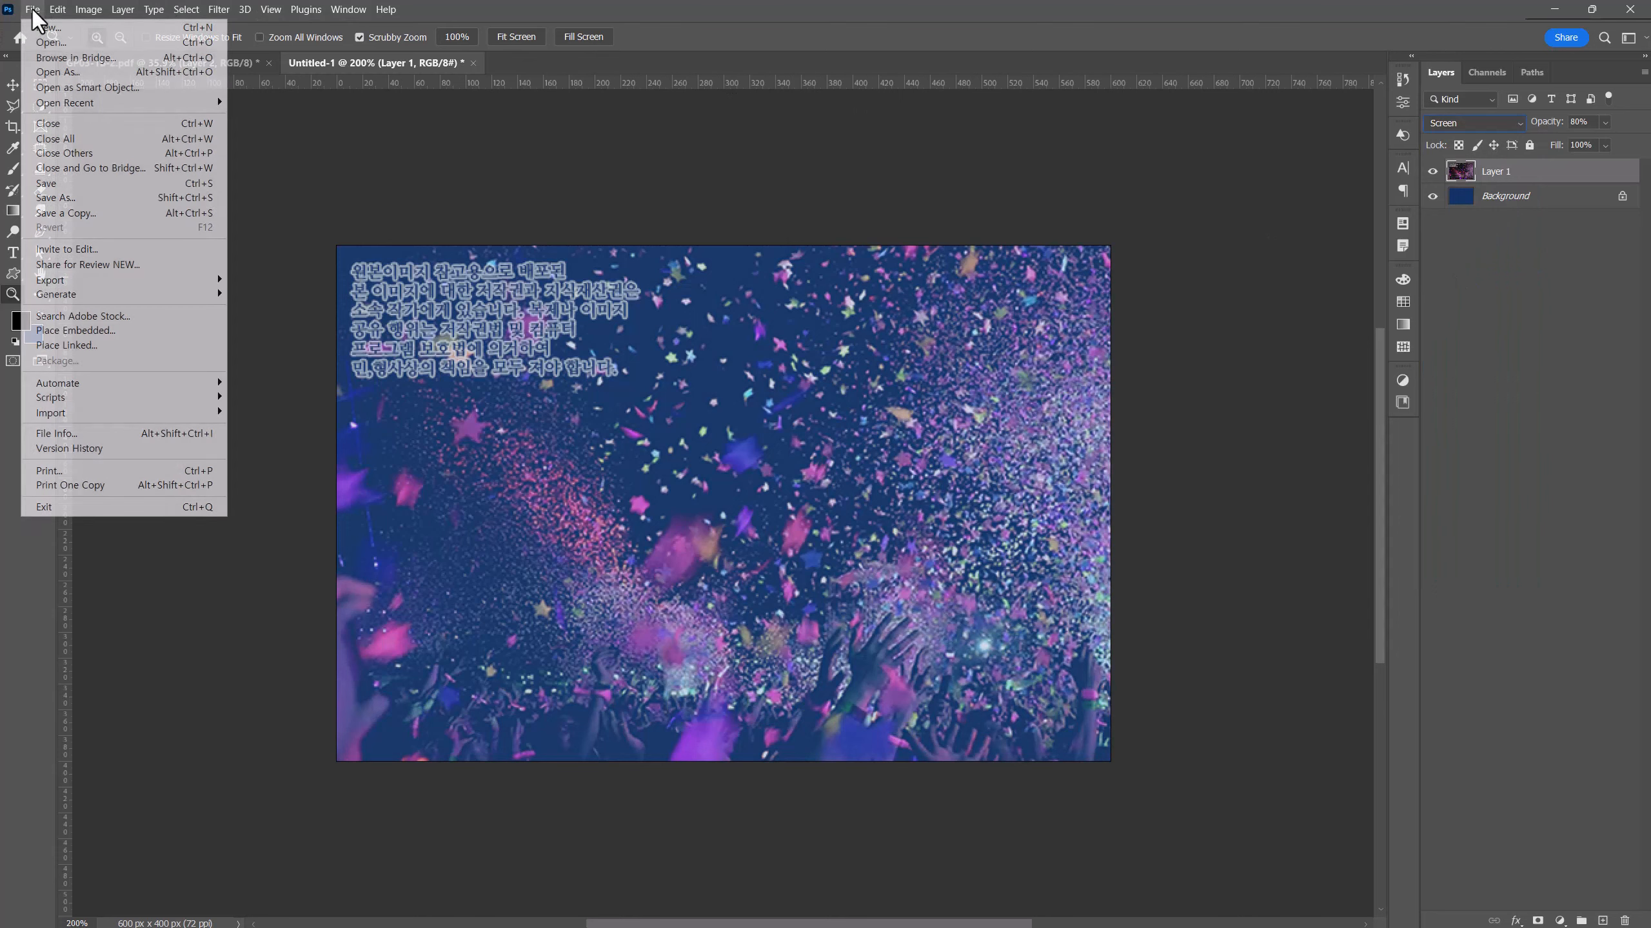
pyautogui.click(40, 43)
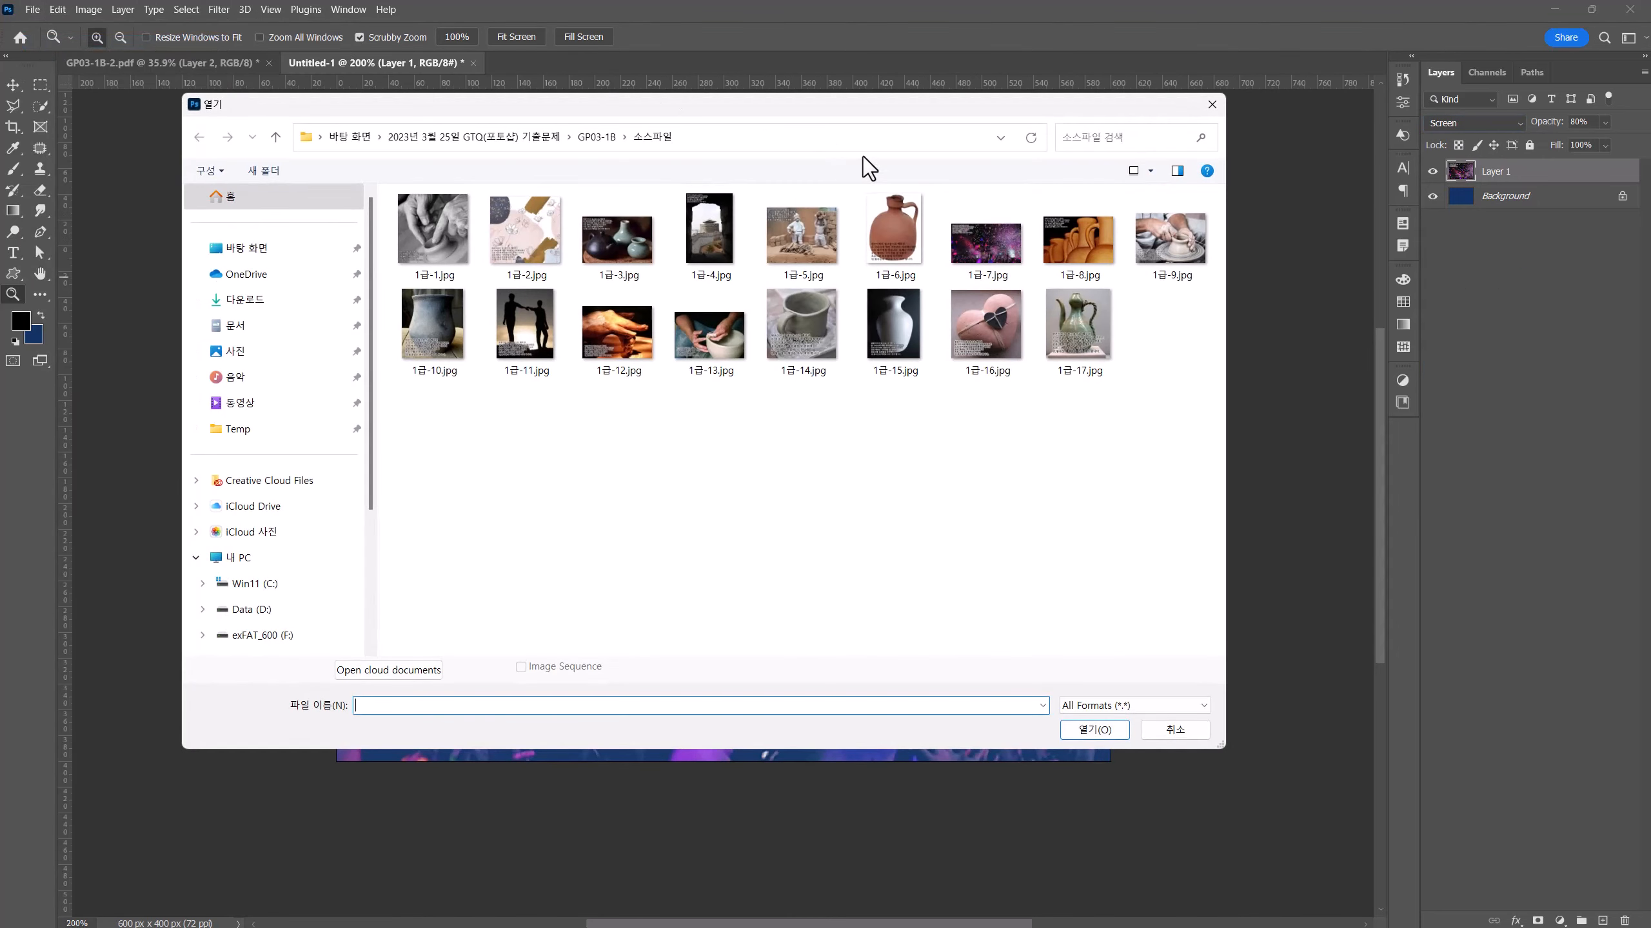
pyautogui.doubleClick(1076, 240)
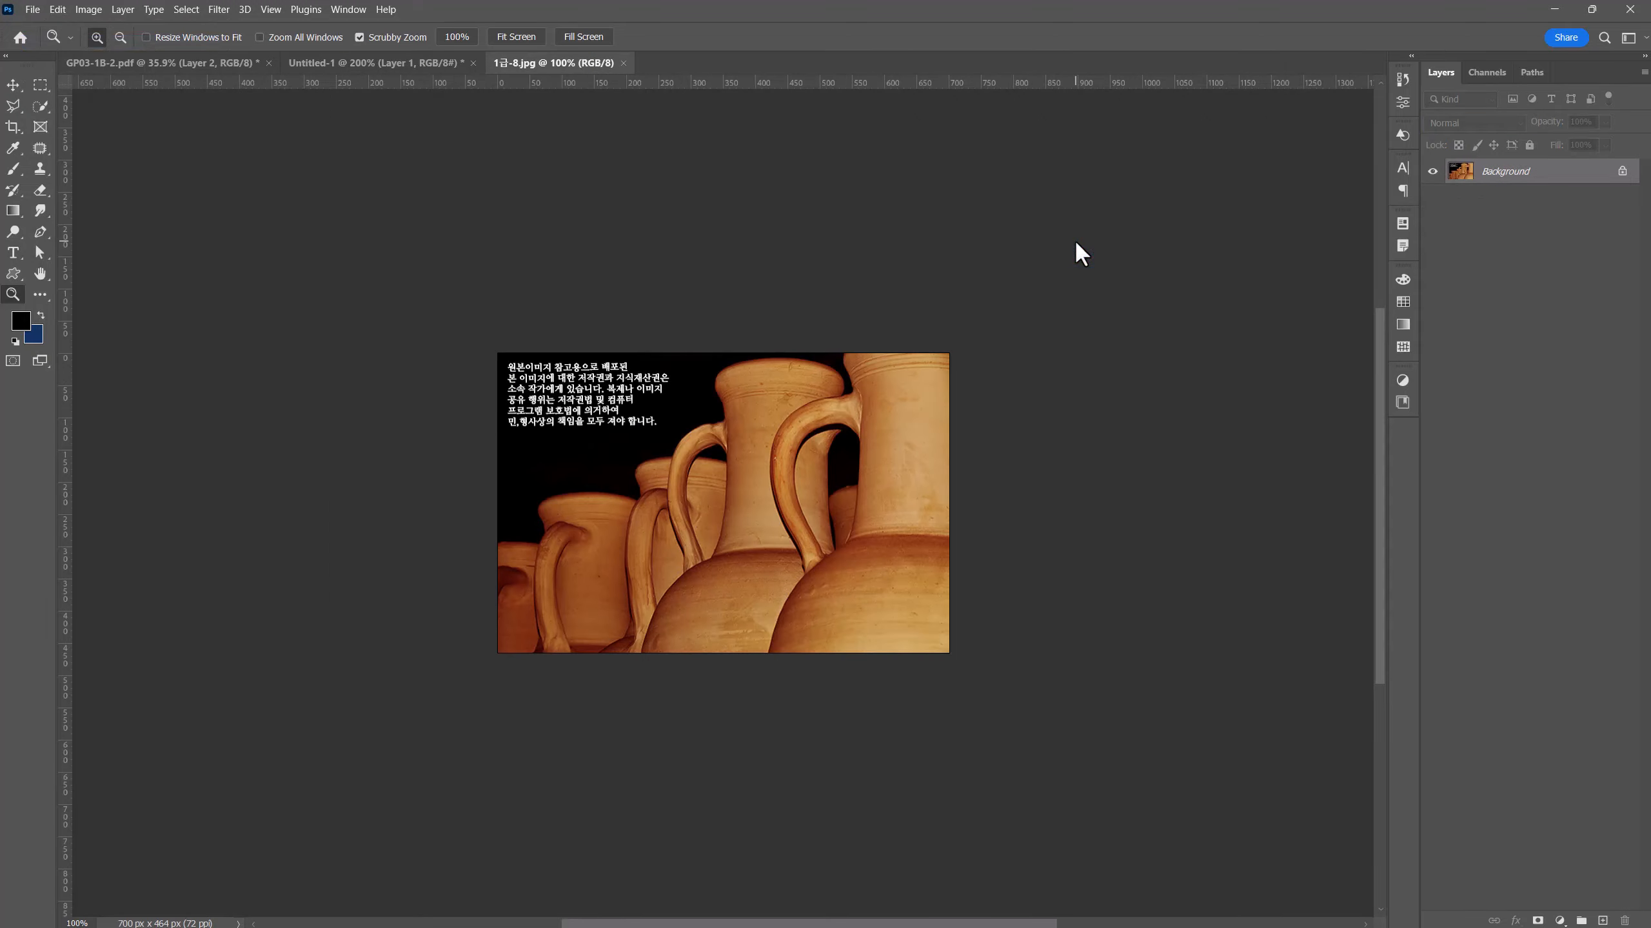
pyautogui.hotkey('ctrl', 'a')
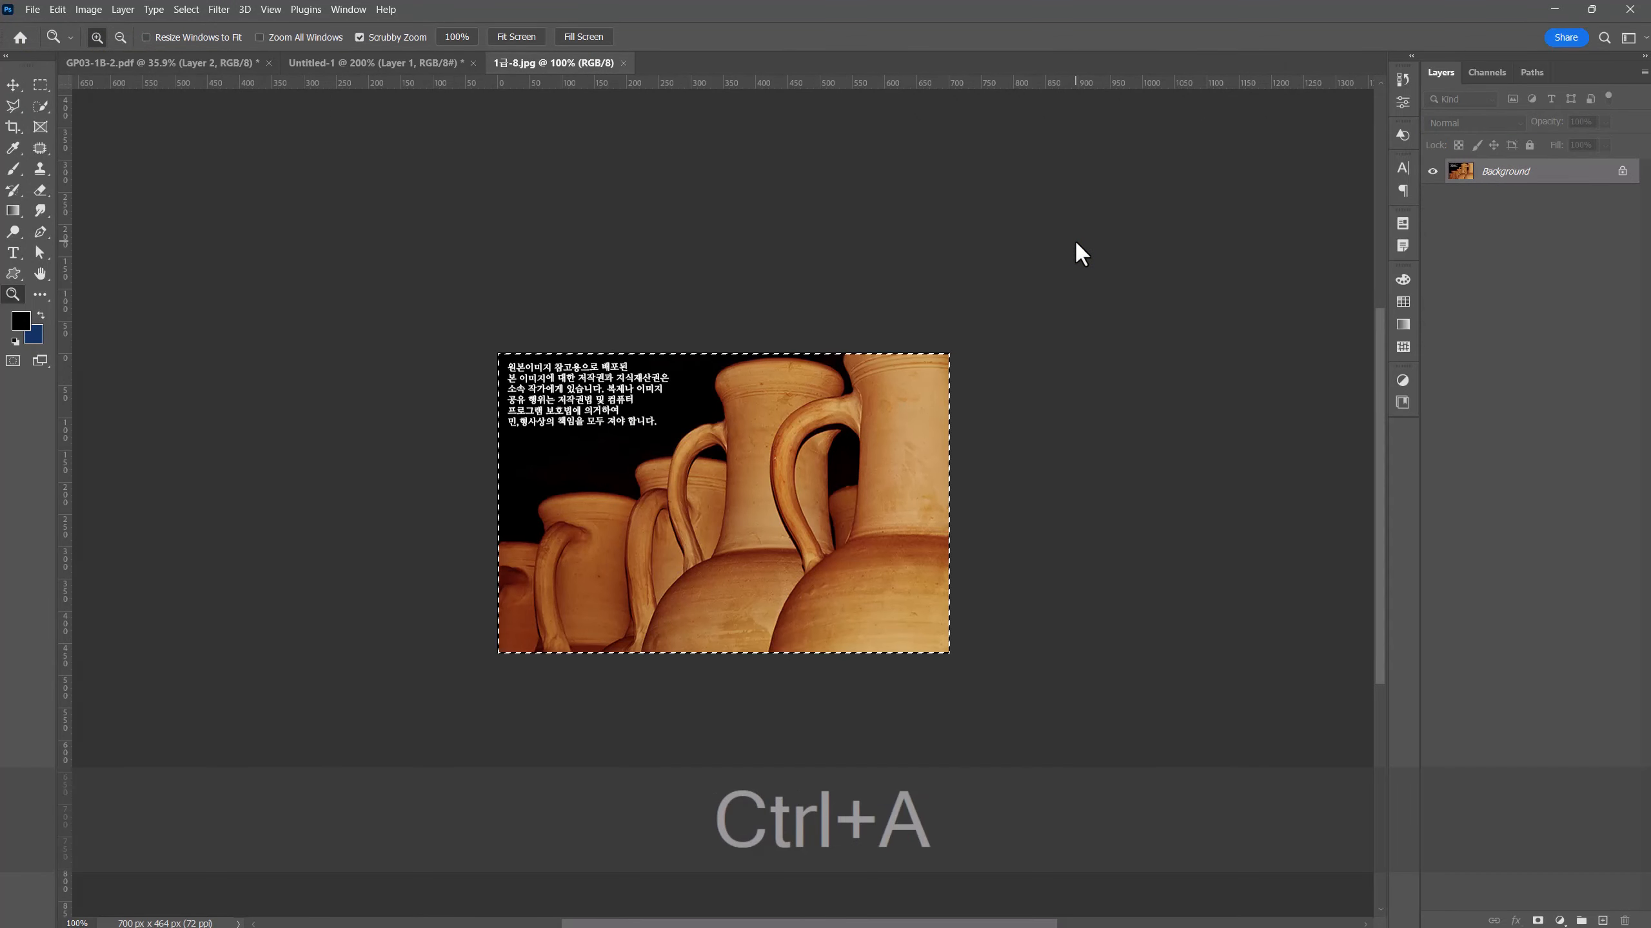
pyautogui.hotkey('ctrl', 'c')
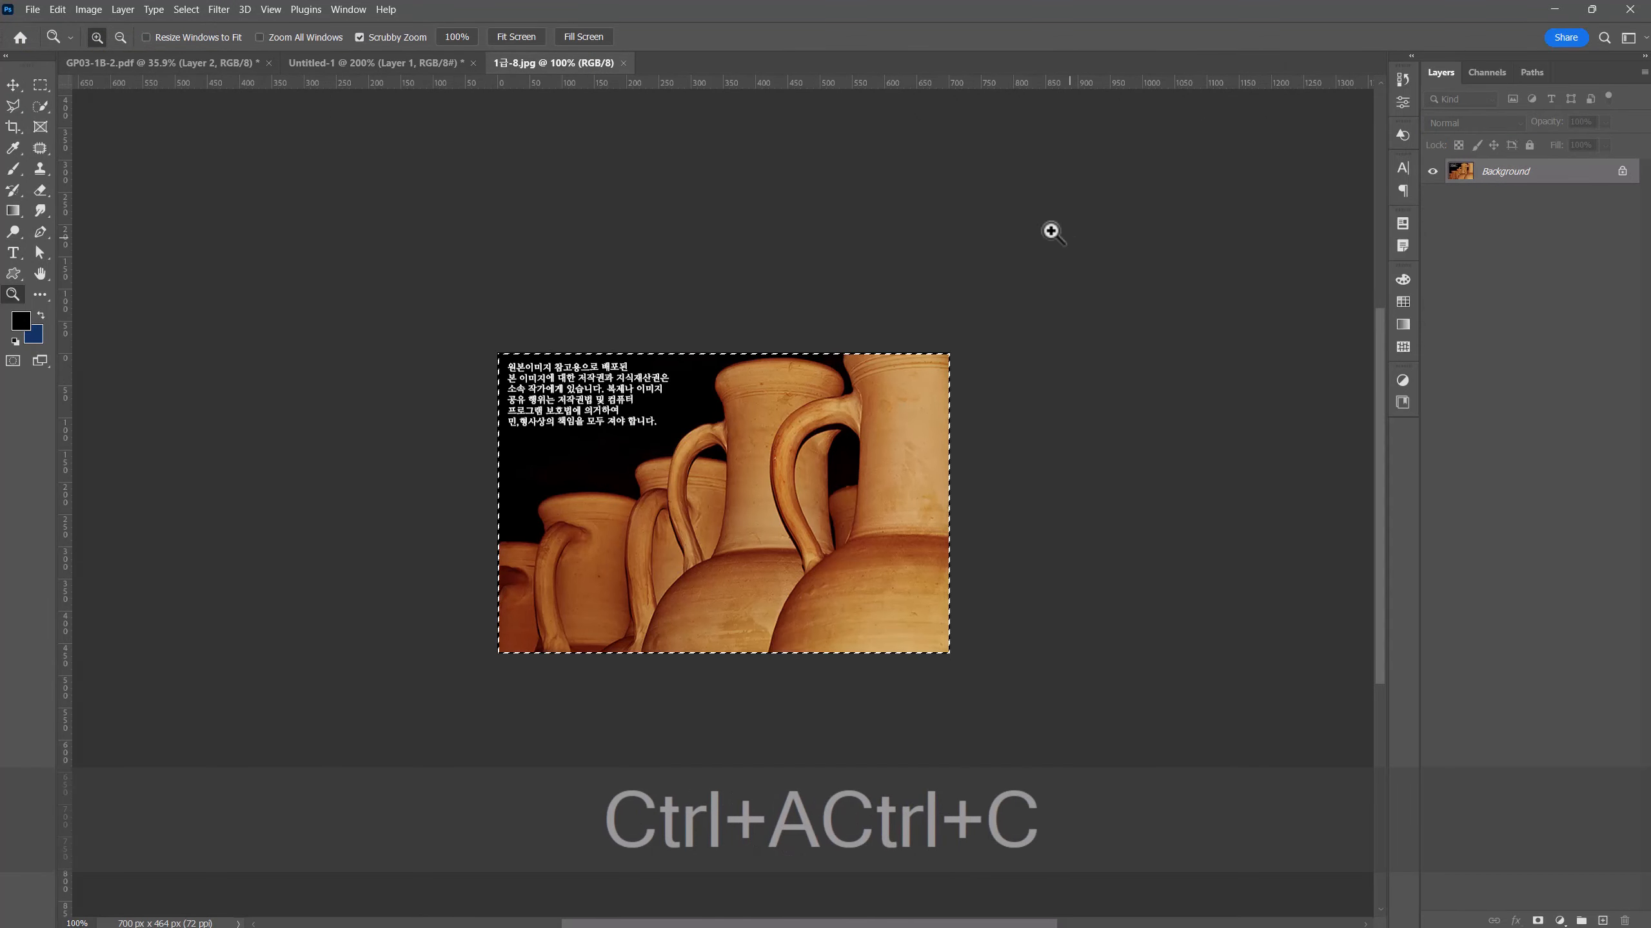
pyautogui.click(623, 63)
pyautogui.hotkey('ctrl', 'v')
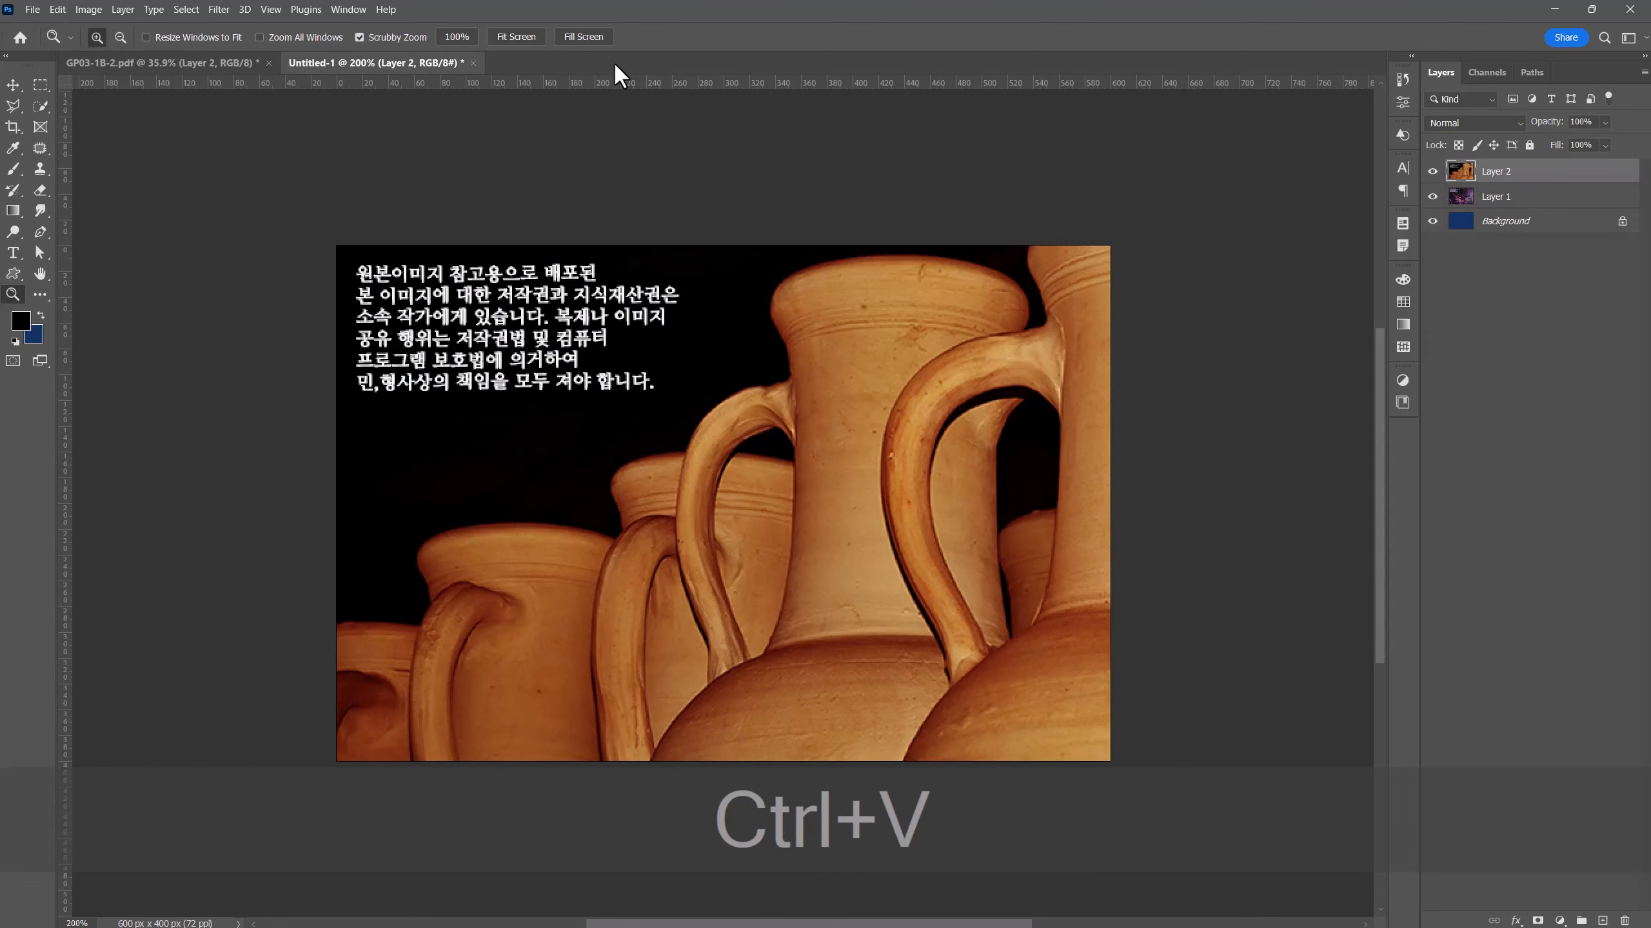
# - Scale the pasted jars image proportionally to 86.5% and shift it slightly left to cover the canvas
pyautogui.hotkey('ctrl', 't')
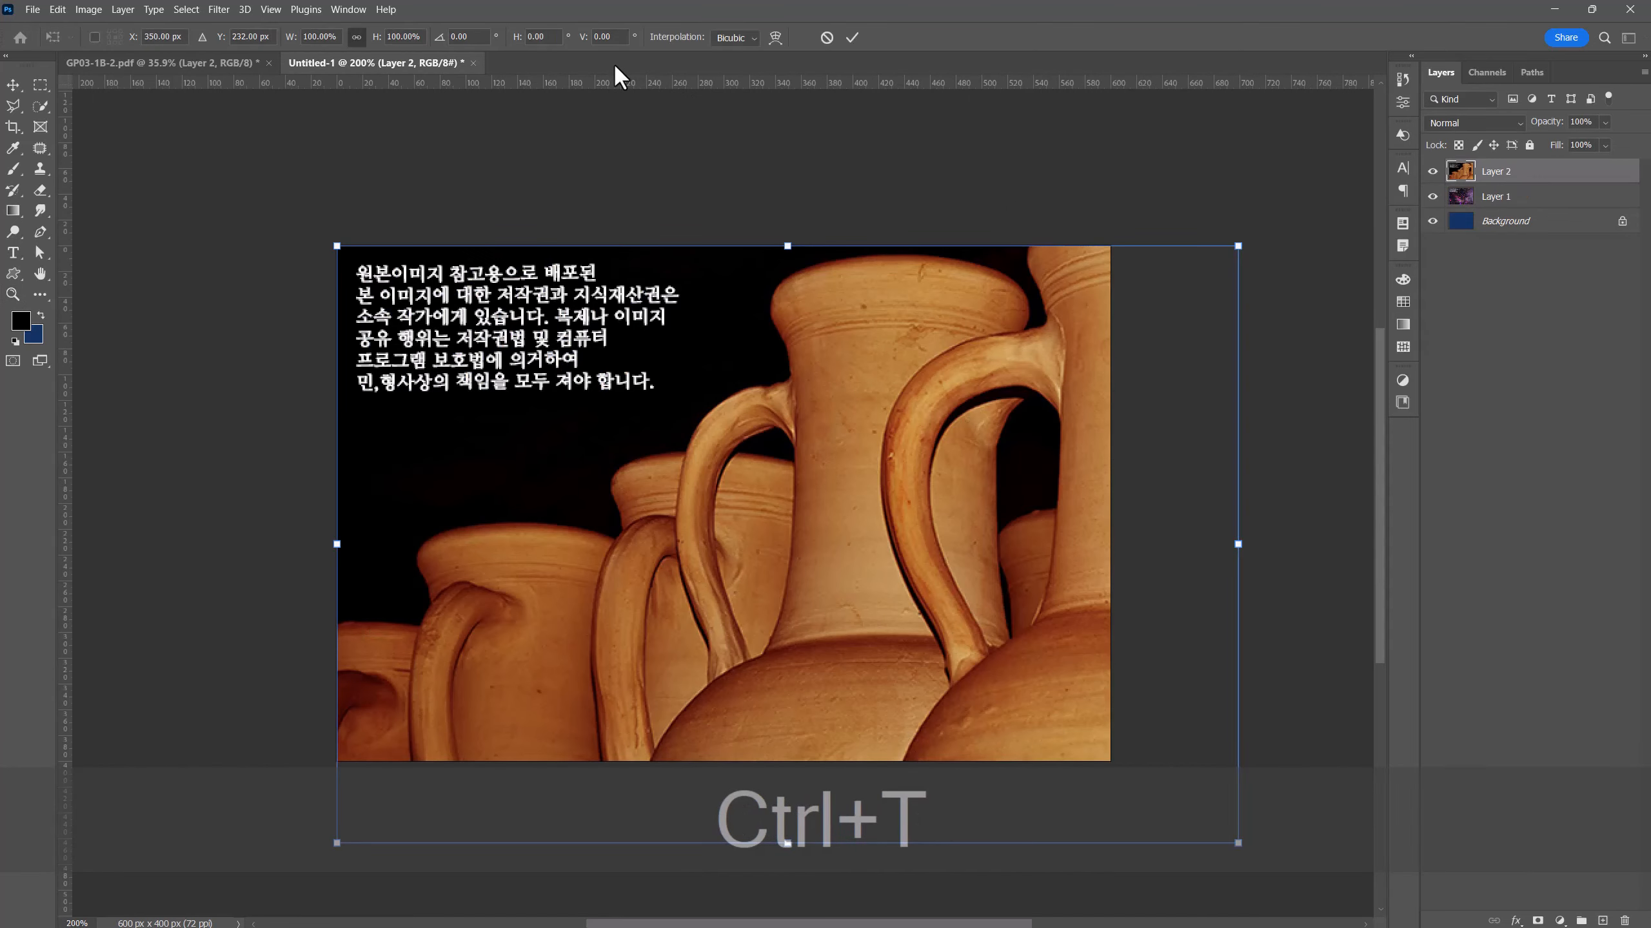
pyautogui.moveTo(1241, 840); pyautogui.dragTo(1136, 740)
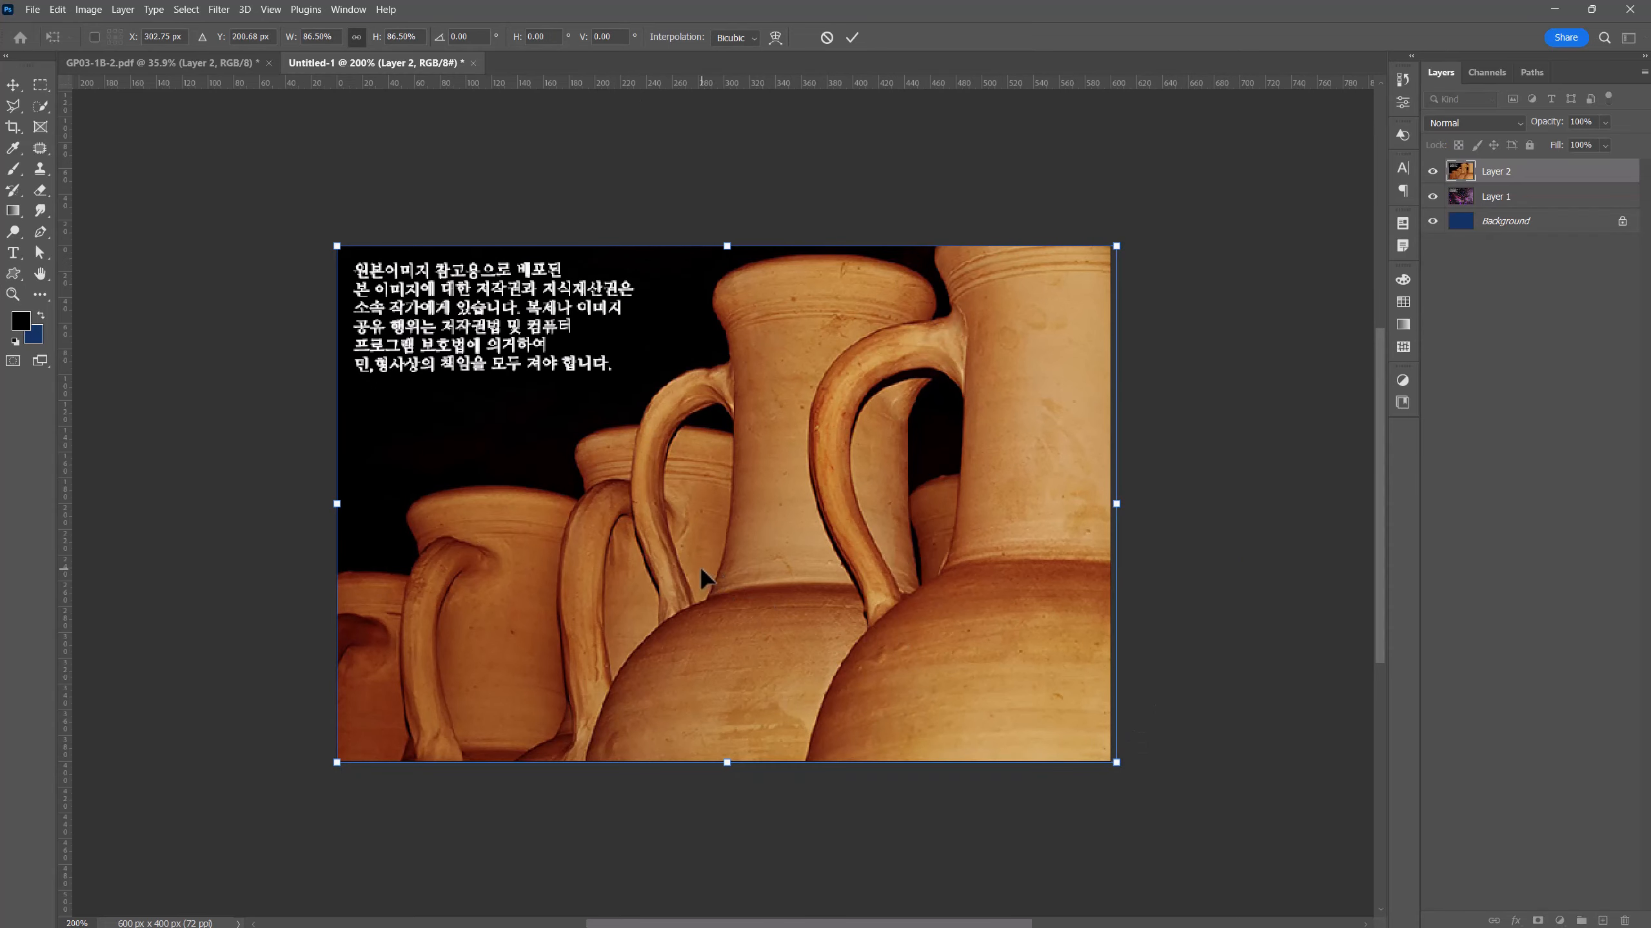
pyautogui.moveTo(700, 569); pyautogui.dragTo(690, 568)
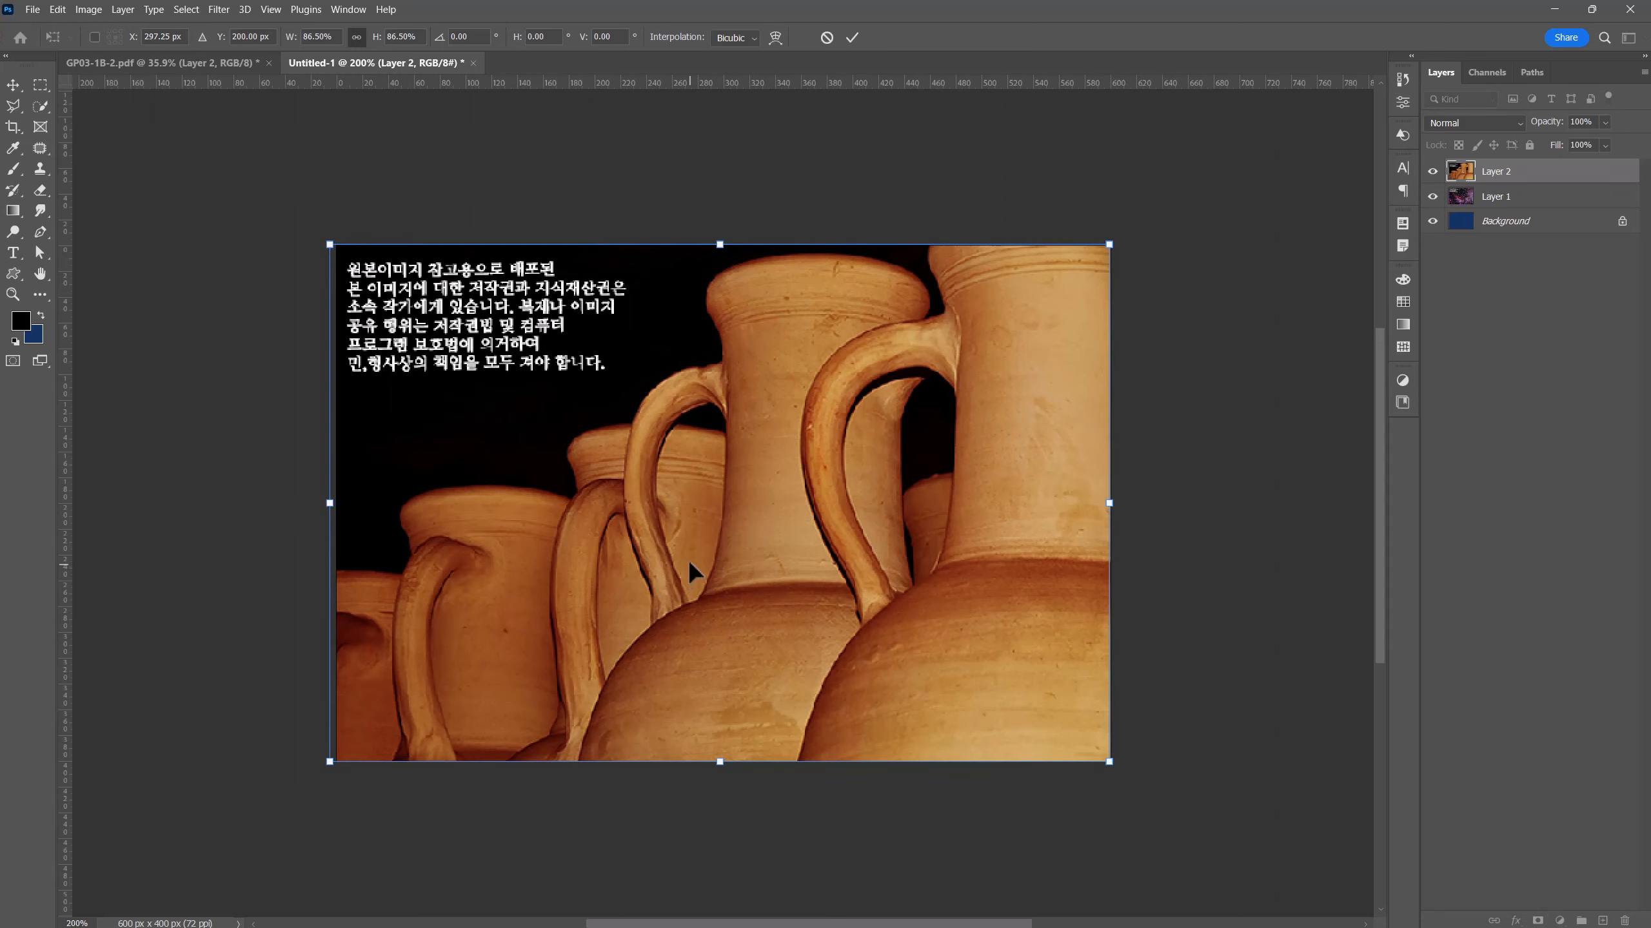
pyautogui.press('Return')
pyautogui.press('z')
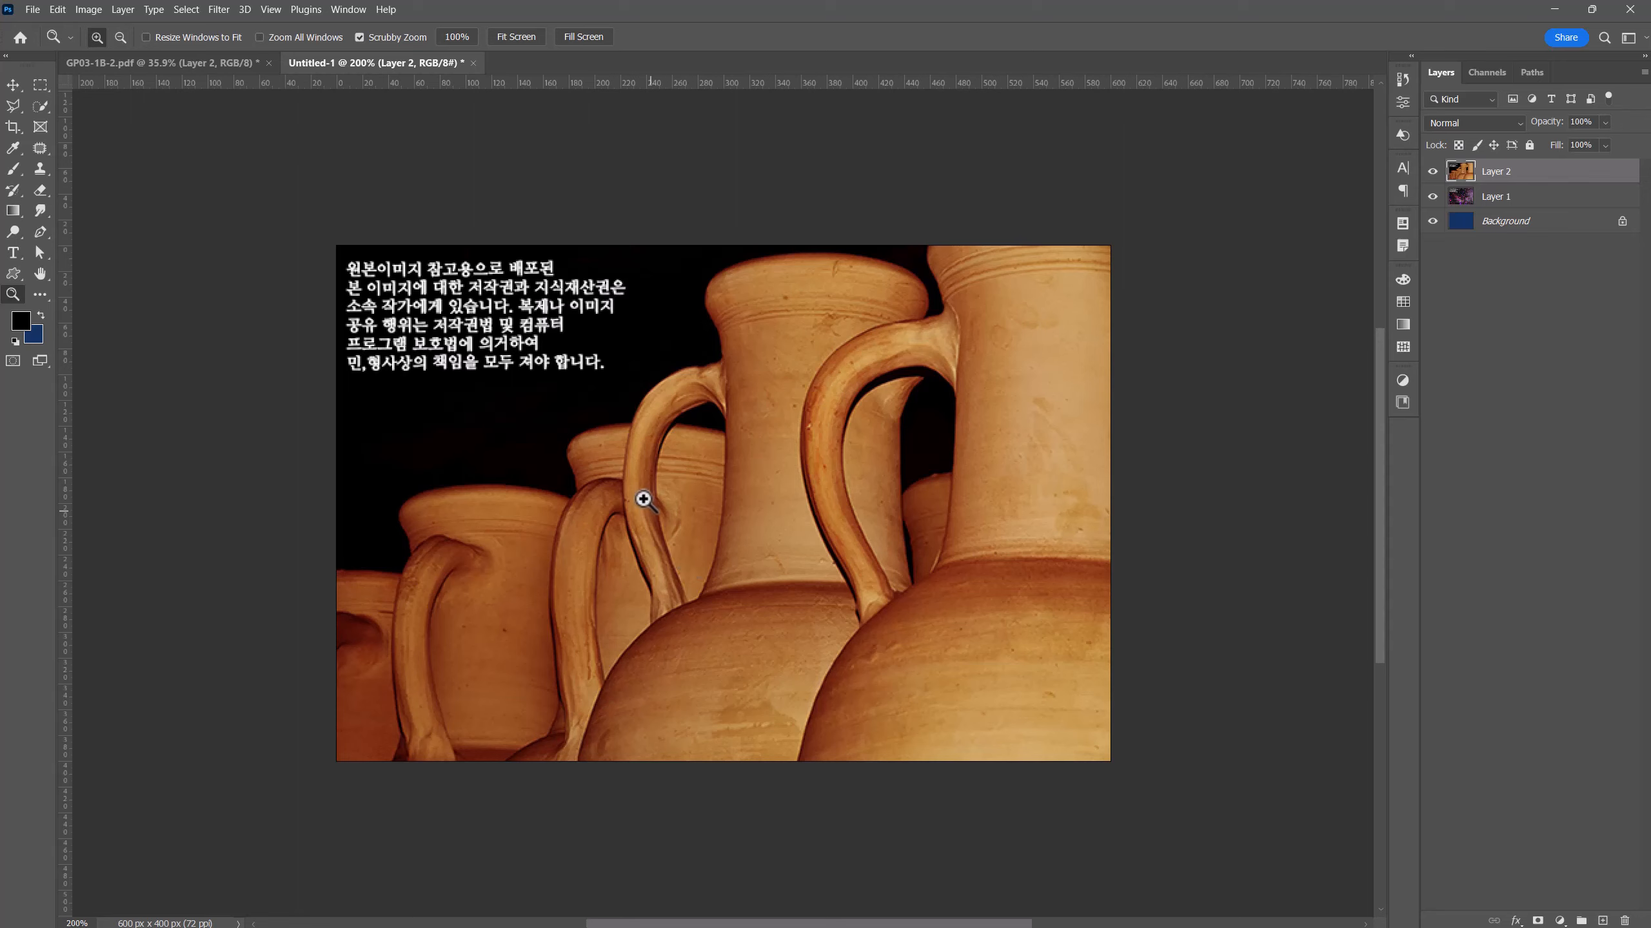
# - Apply the Film Grain filter to the jars layer with Grain 4, Highlight Area 0 and Intensity 10
pyautogui.click(219, 11)
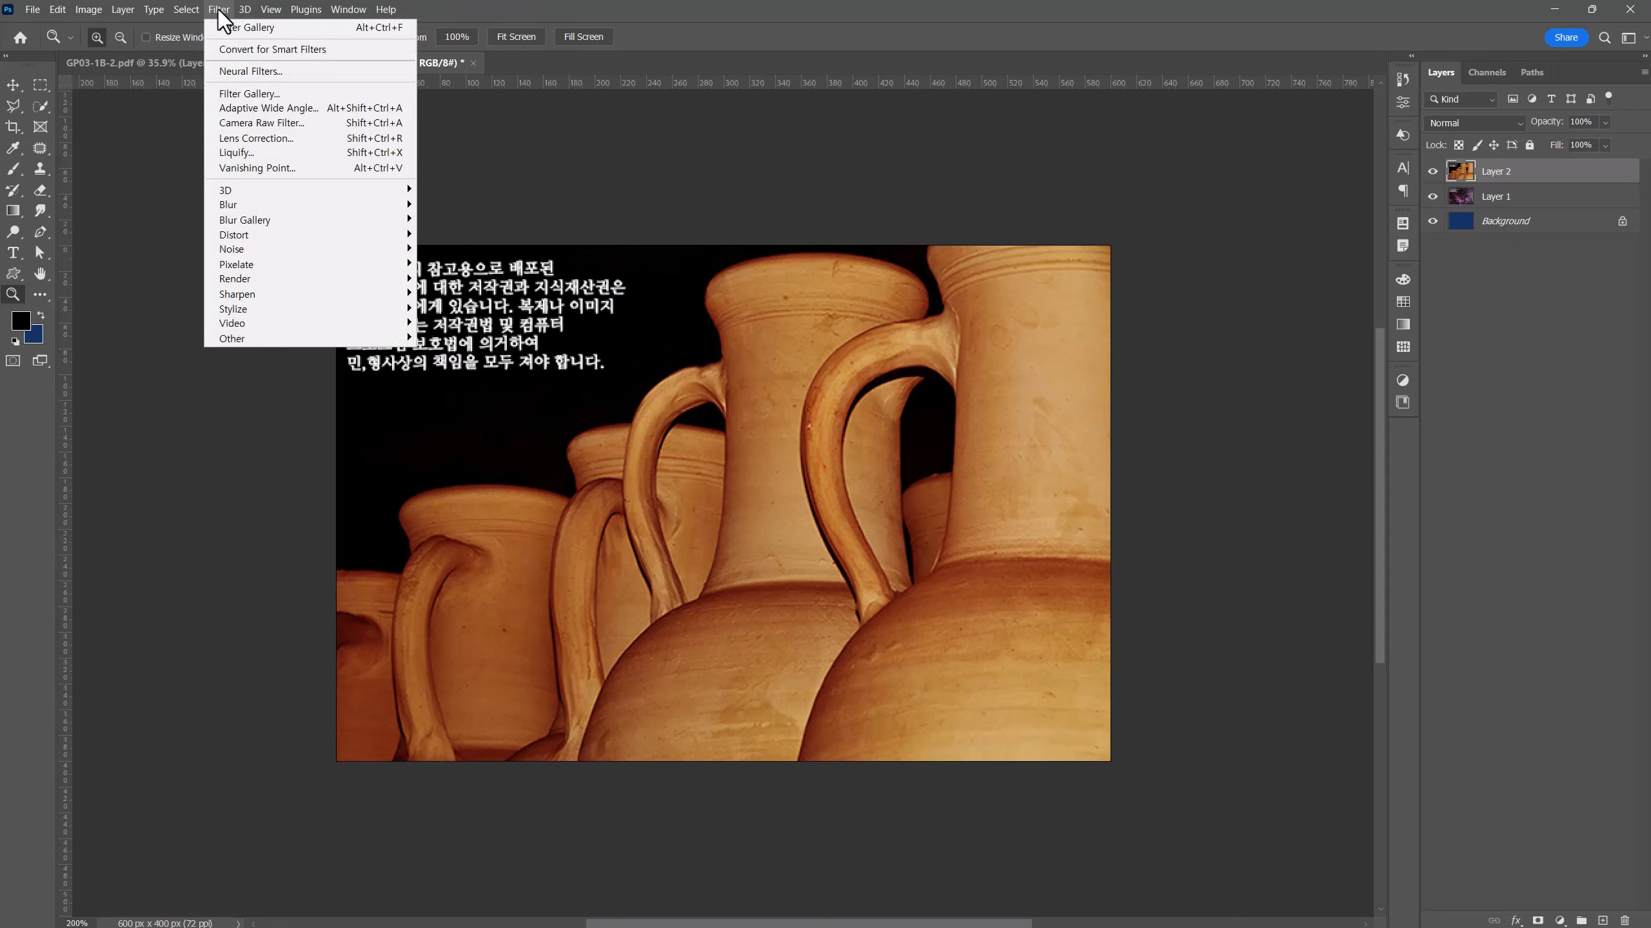
pyautogui.click(233, 91)
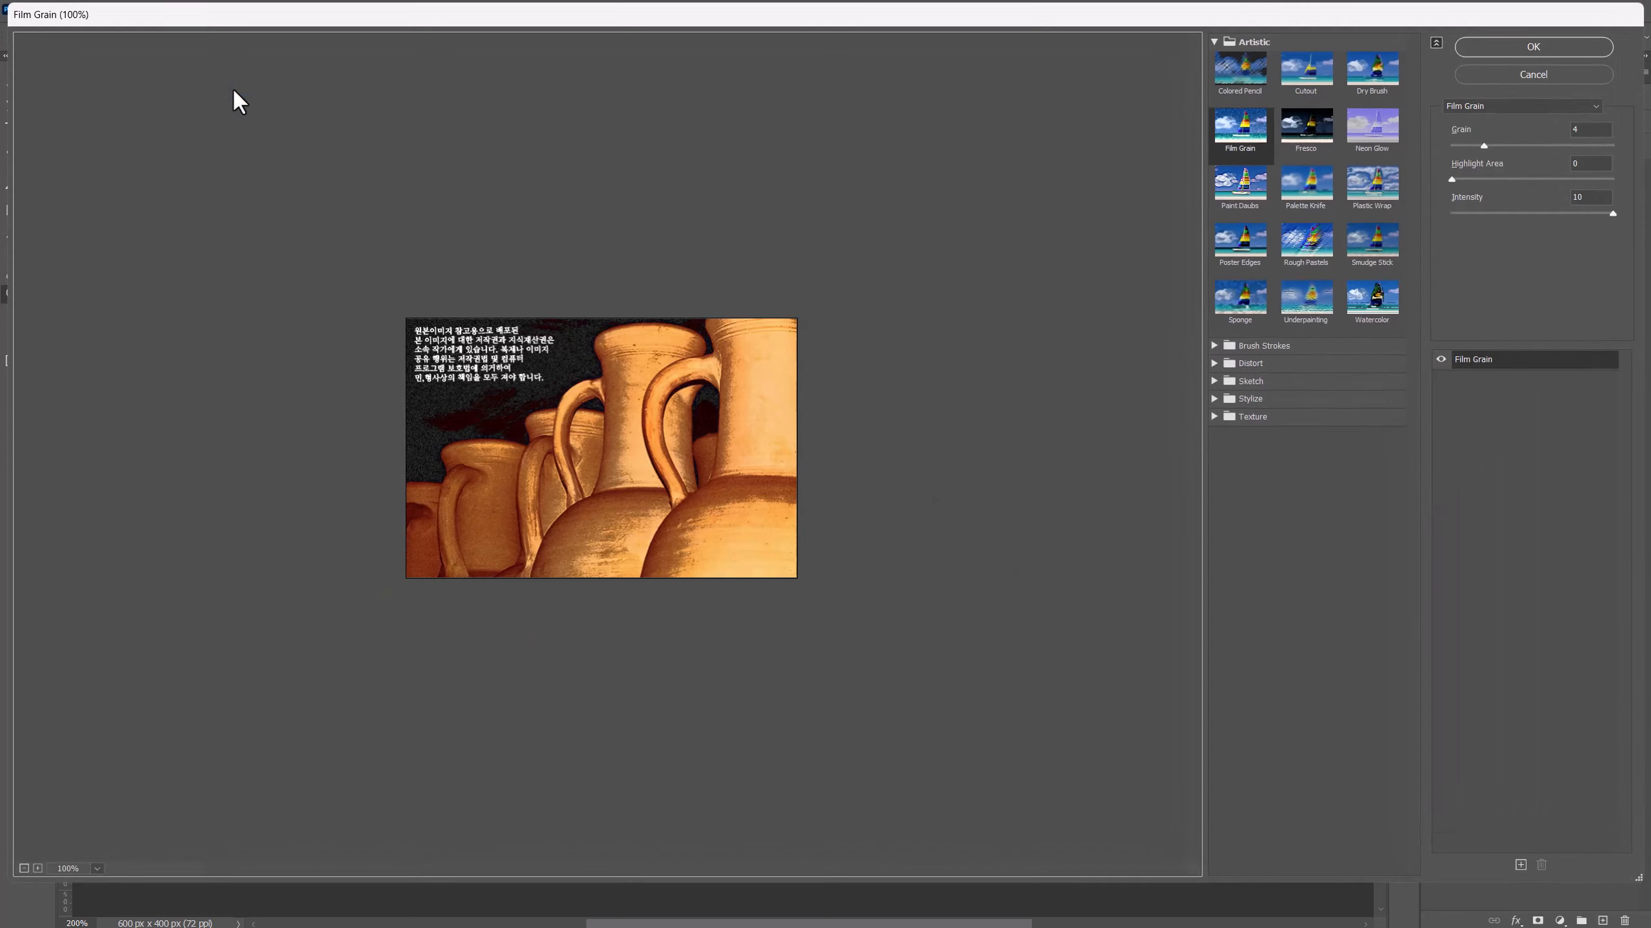
pyautogui.click(1569, 106)
pyautogui.click(1487, 121)
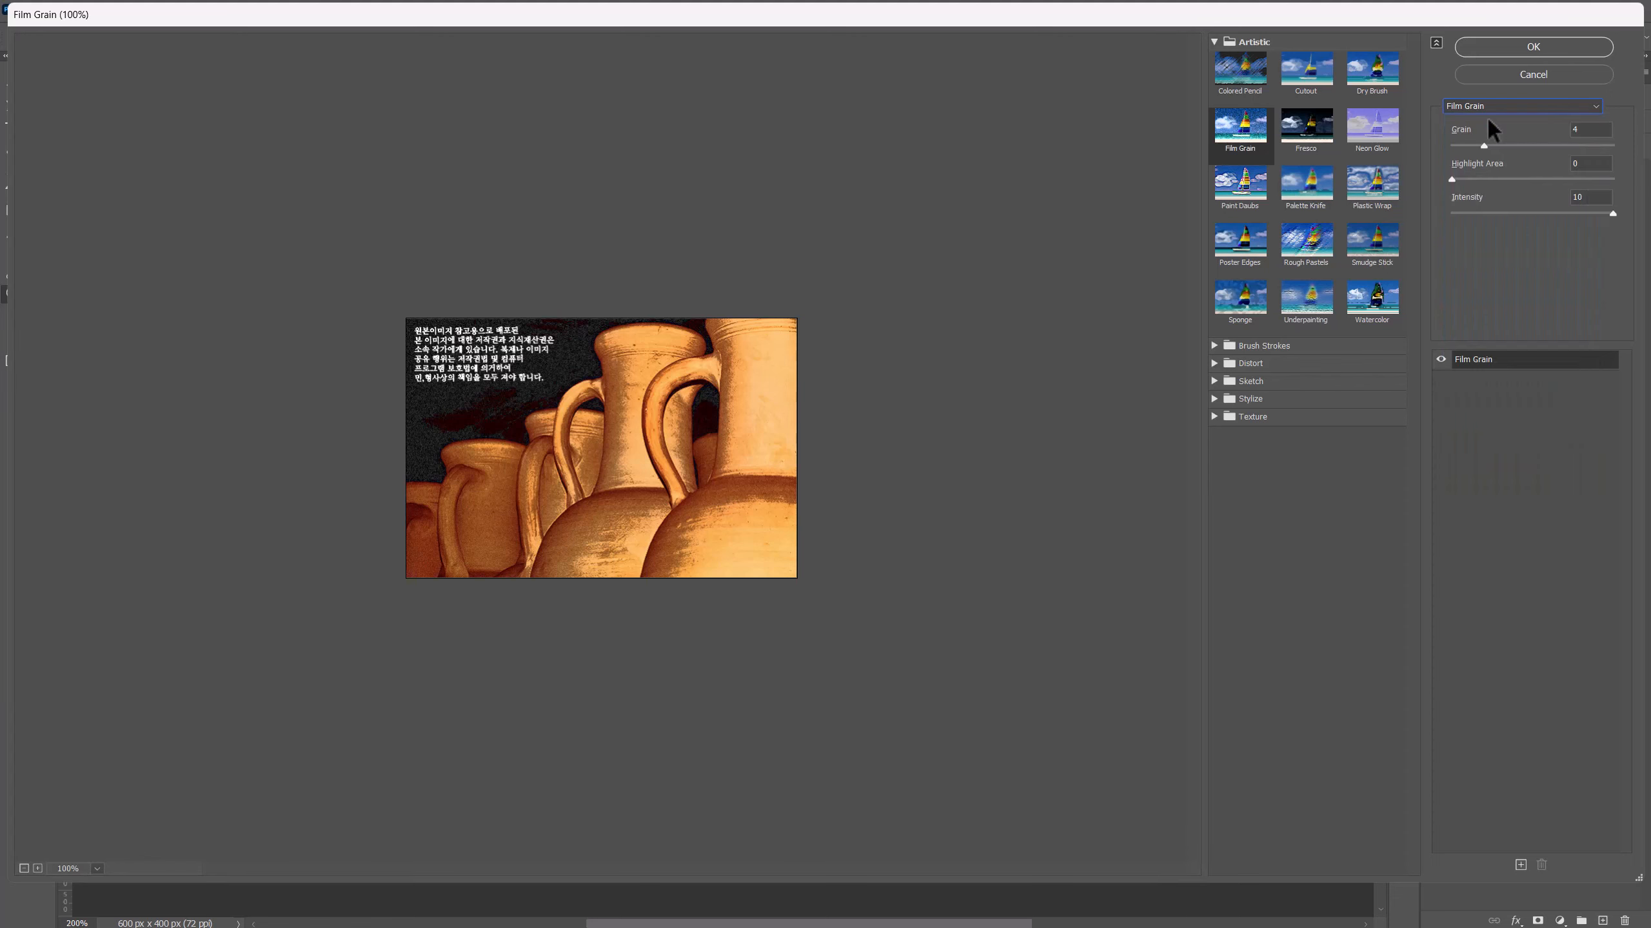
pyautogui.click(1499, 49)
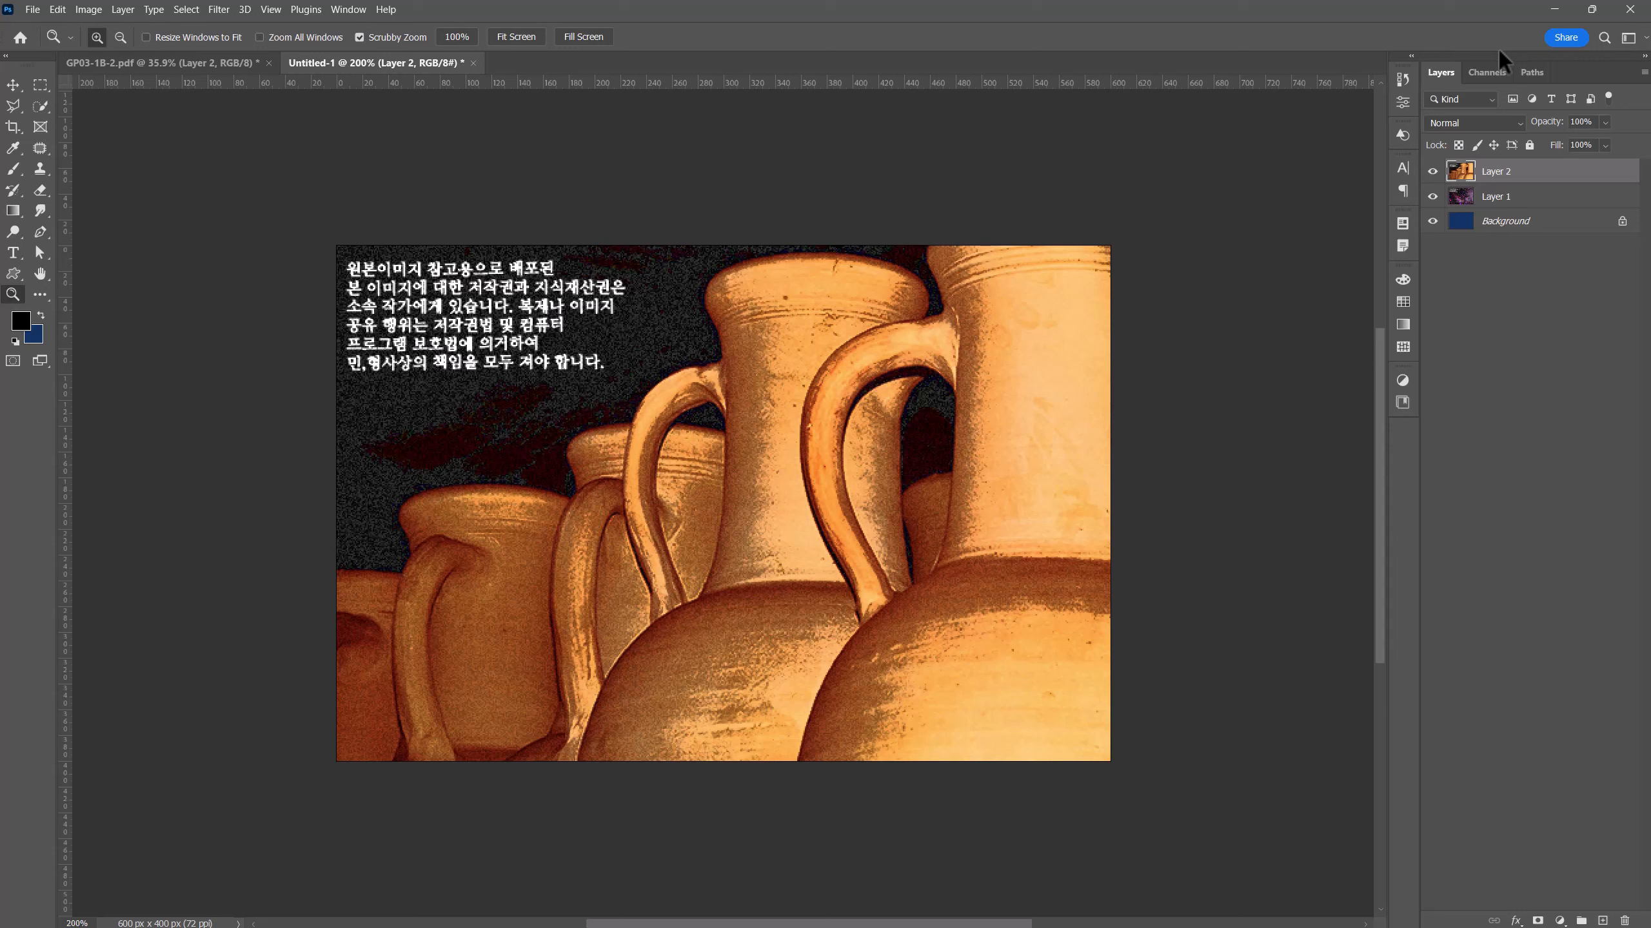
# - Add a layer mask to the jars layer and fill it with a diagonal black-to-white linear gradient from upper left to lower right
pyautogui.click(1538, 921)
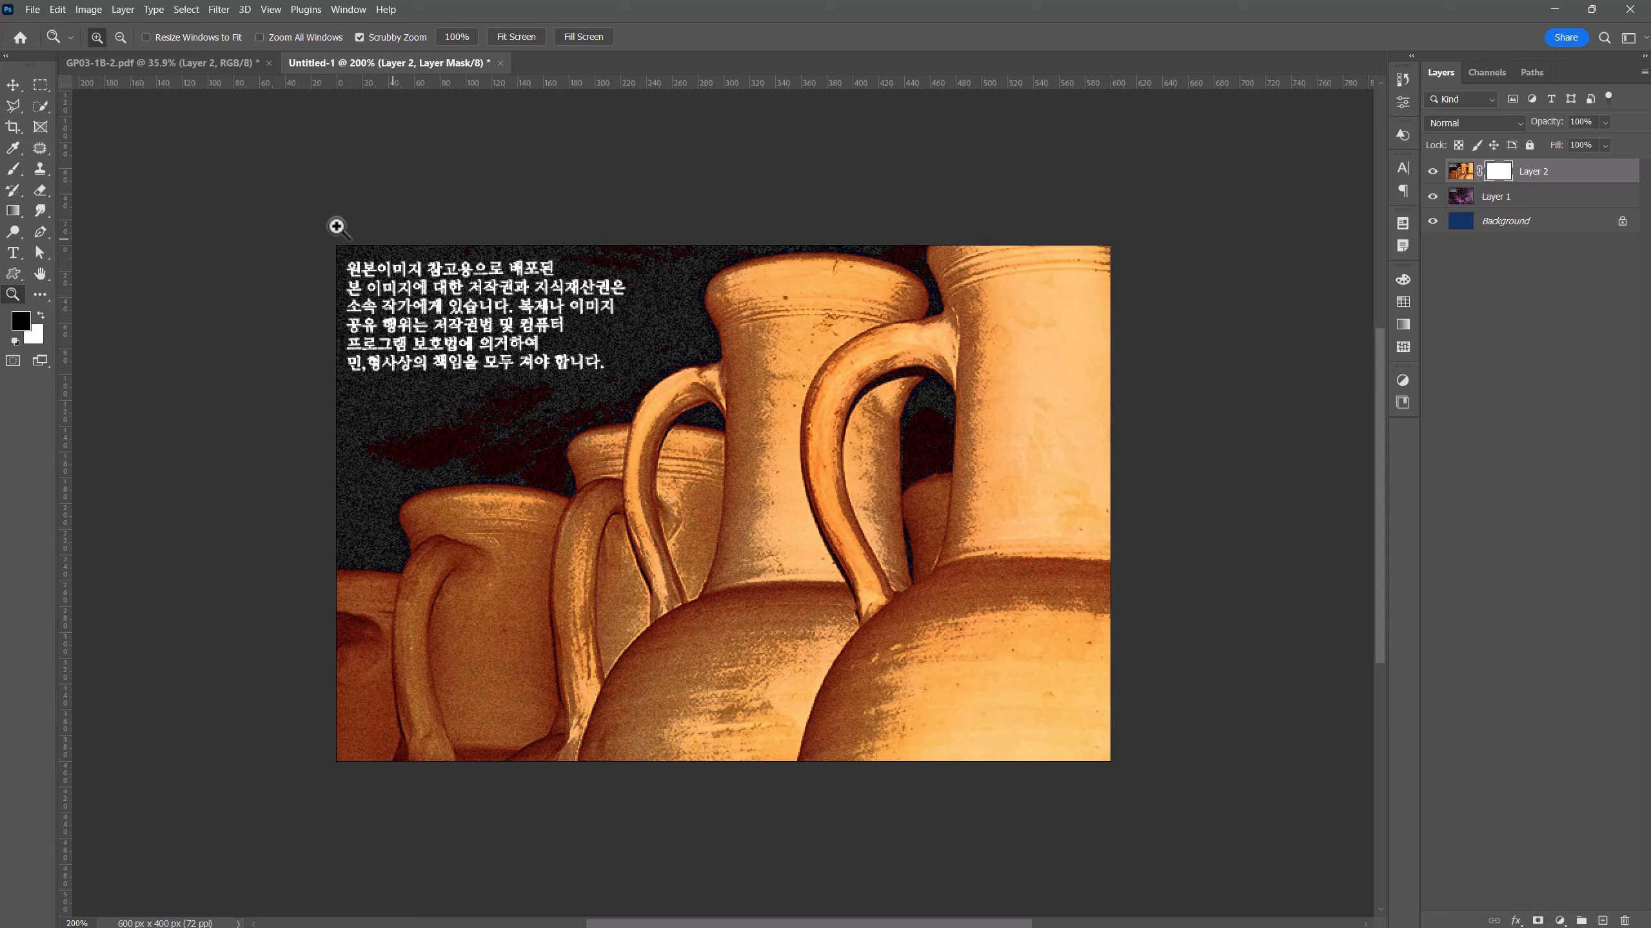
pyautogui.click(13, 213)
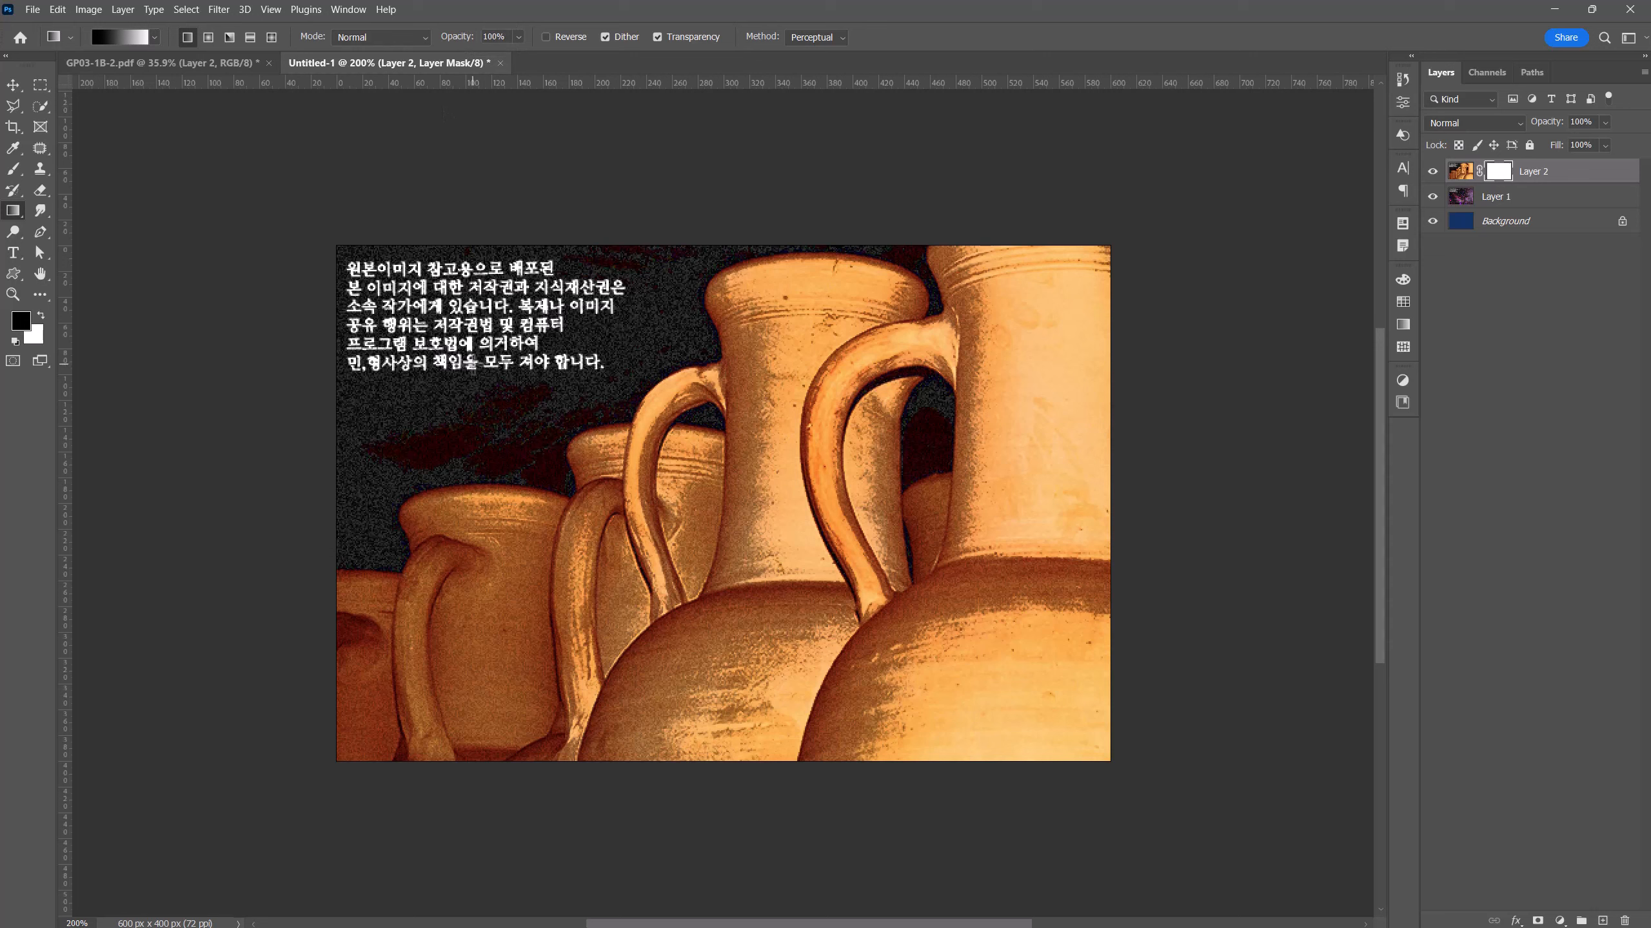
pyautogui.moveTo(522, 363); pyautogui.dragTo(864, 567)
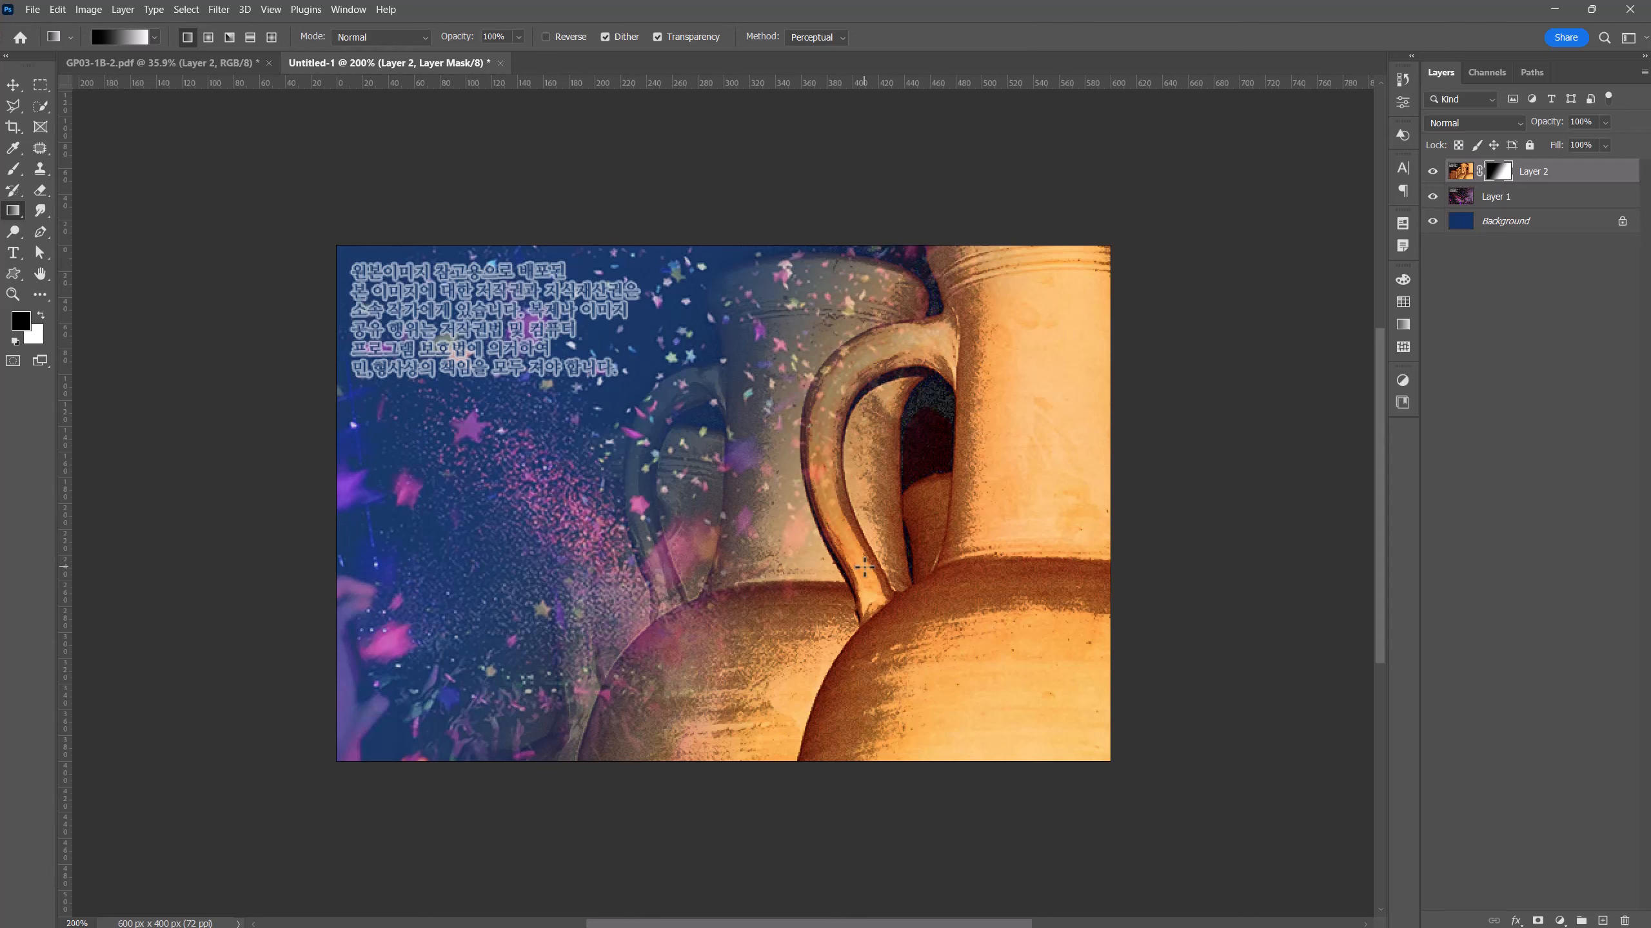
# - Open 1급-9.jpg and consult the problem 3 conditions in the GP03-1B-2.pdf exam sheet
pyautogui.click(40, 9)
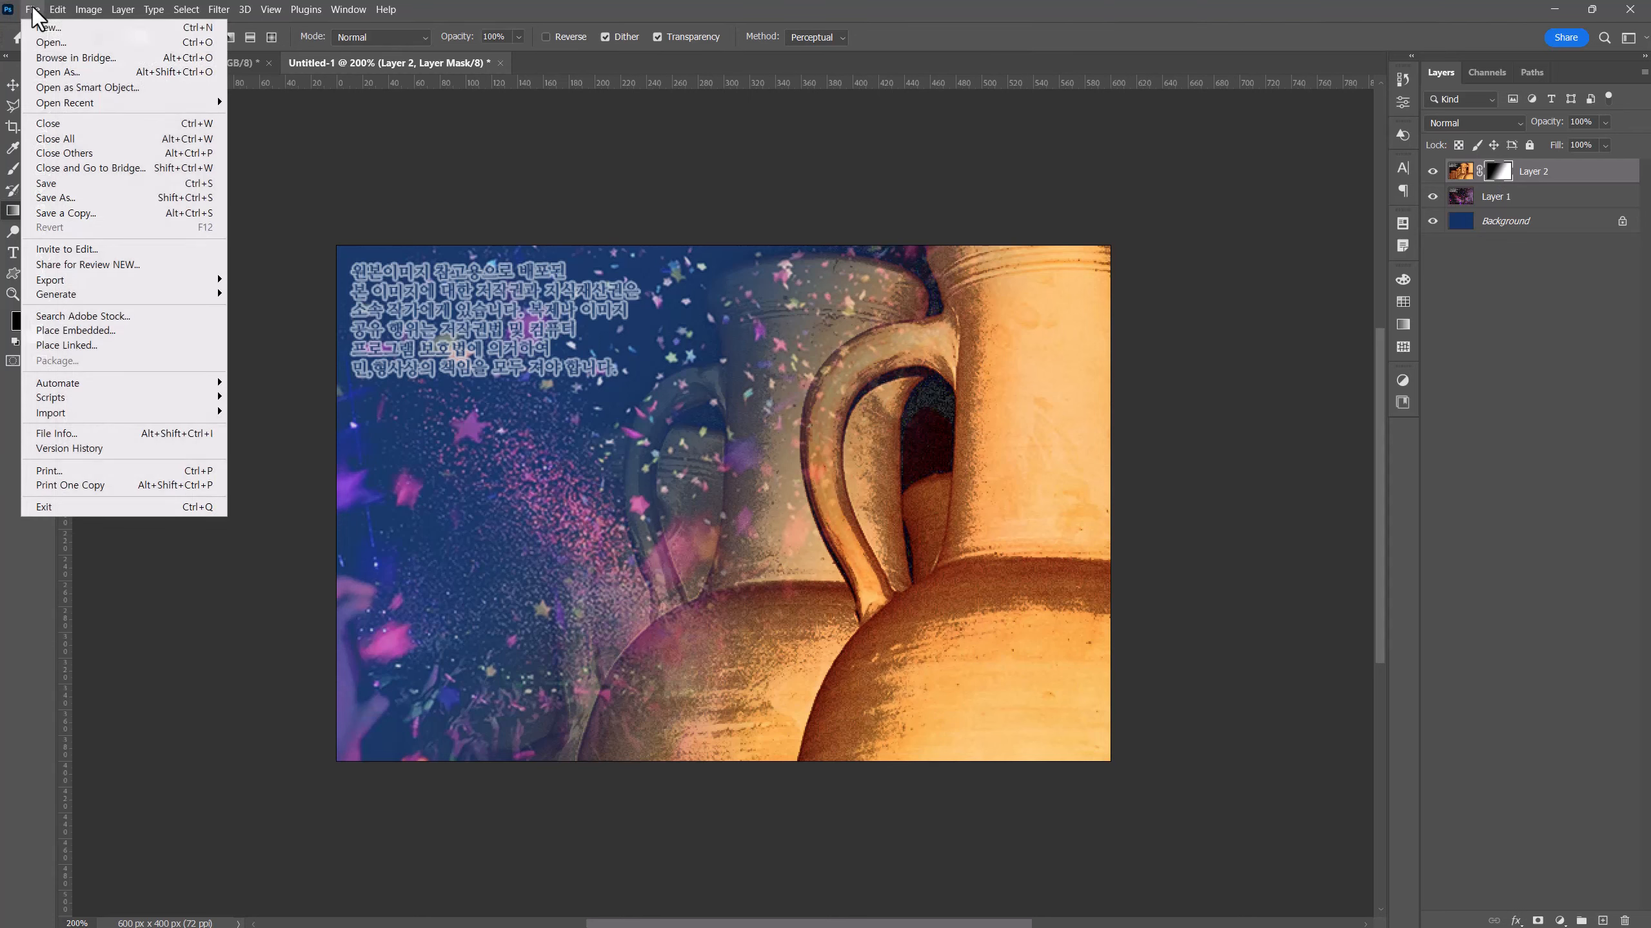
pyautogui.click(49, 40)
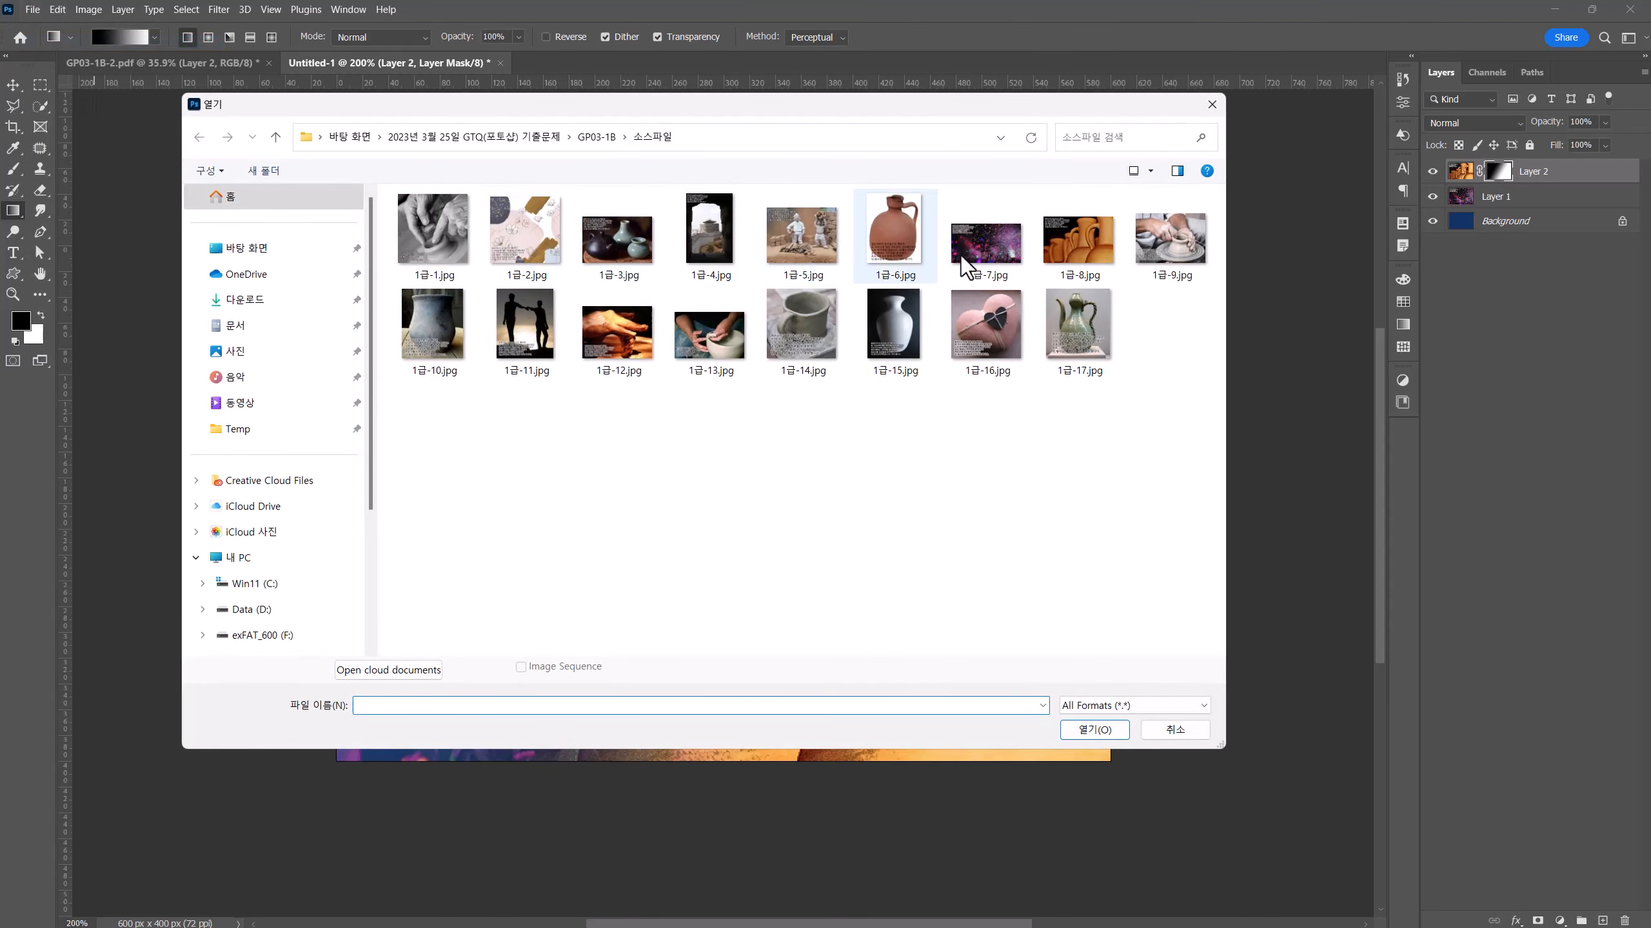
pyautogui.doubleClick(1155, 237)
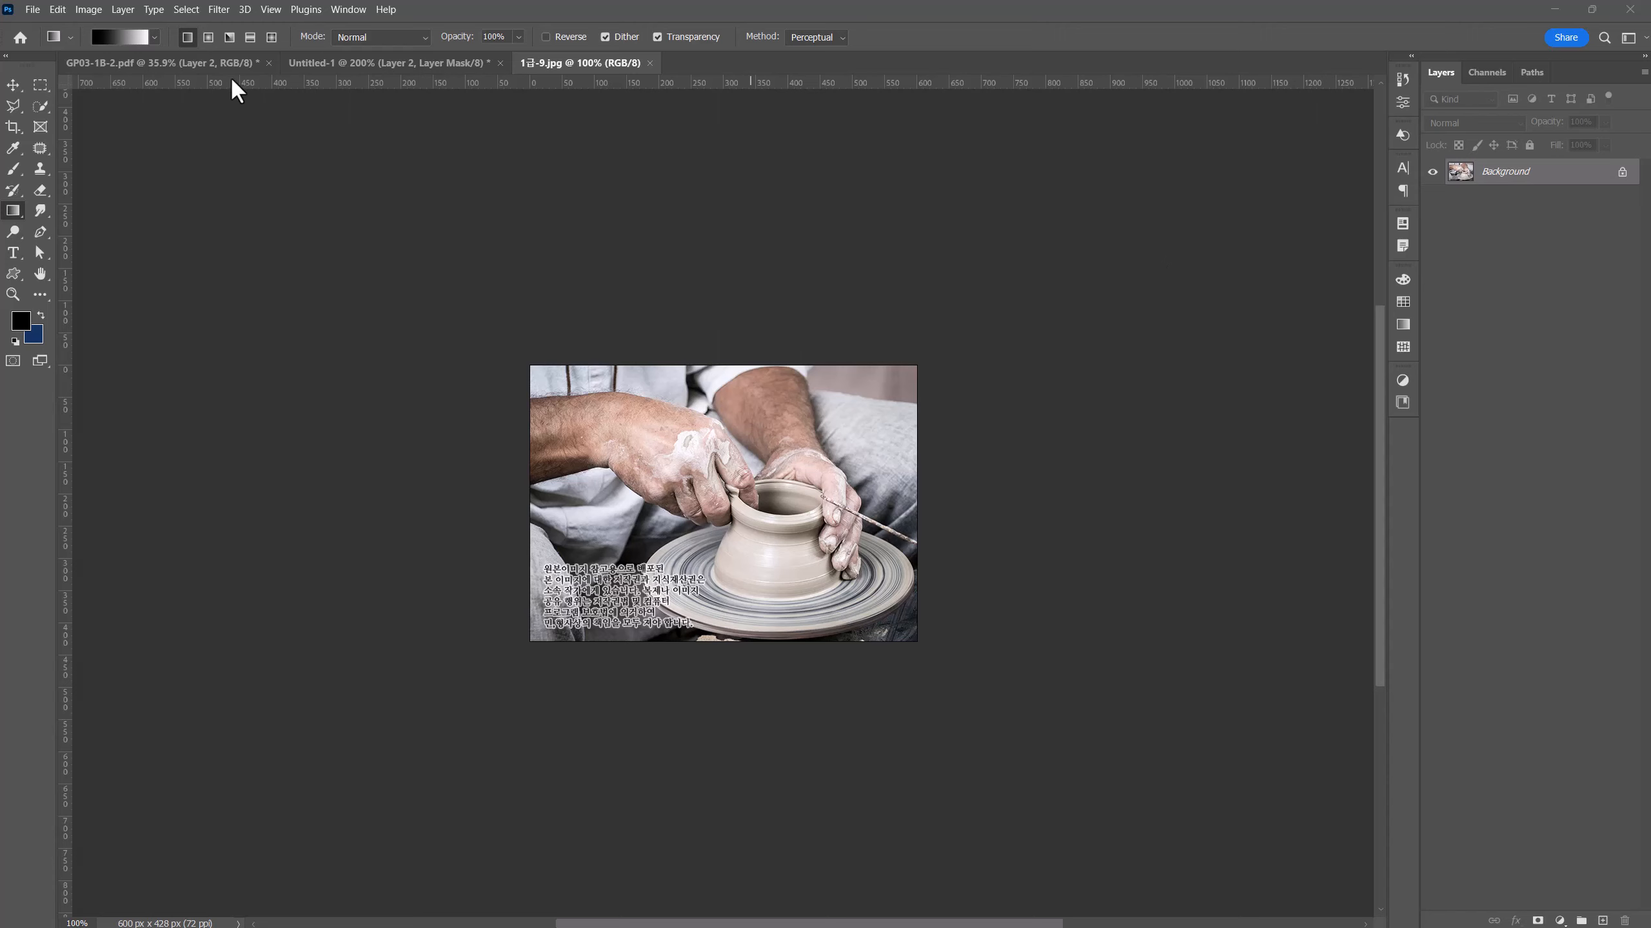
pyautogui.click(196, 61)
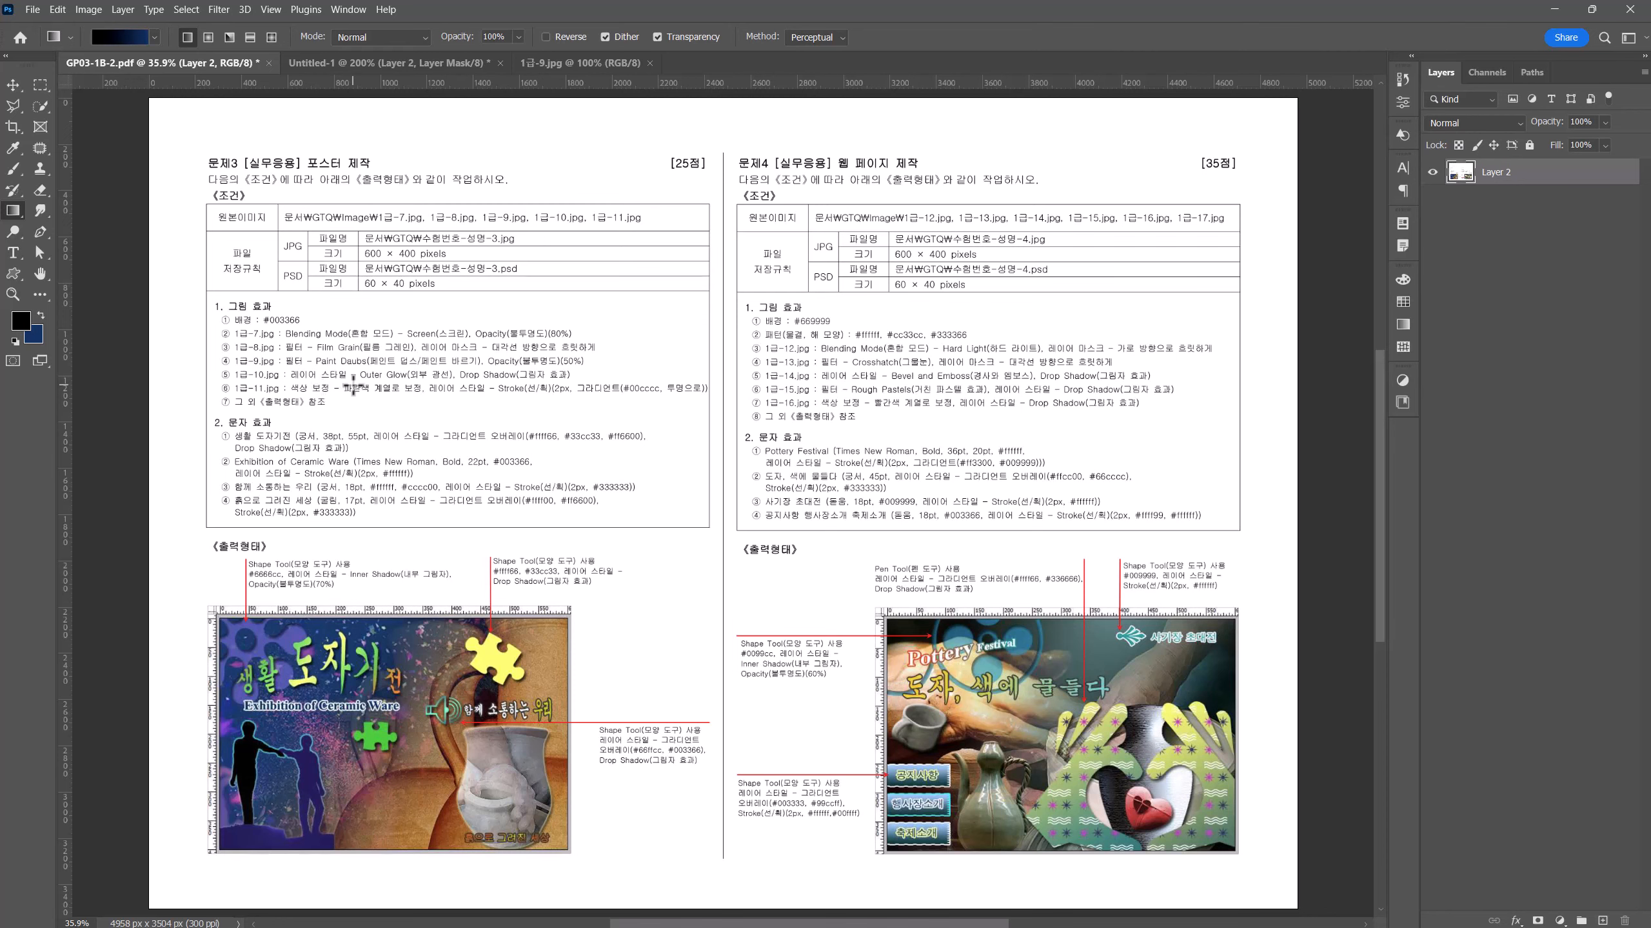
# - Open the source image 1급-10.jpg
pyautogui.click(32, 9)
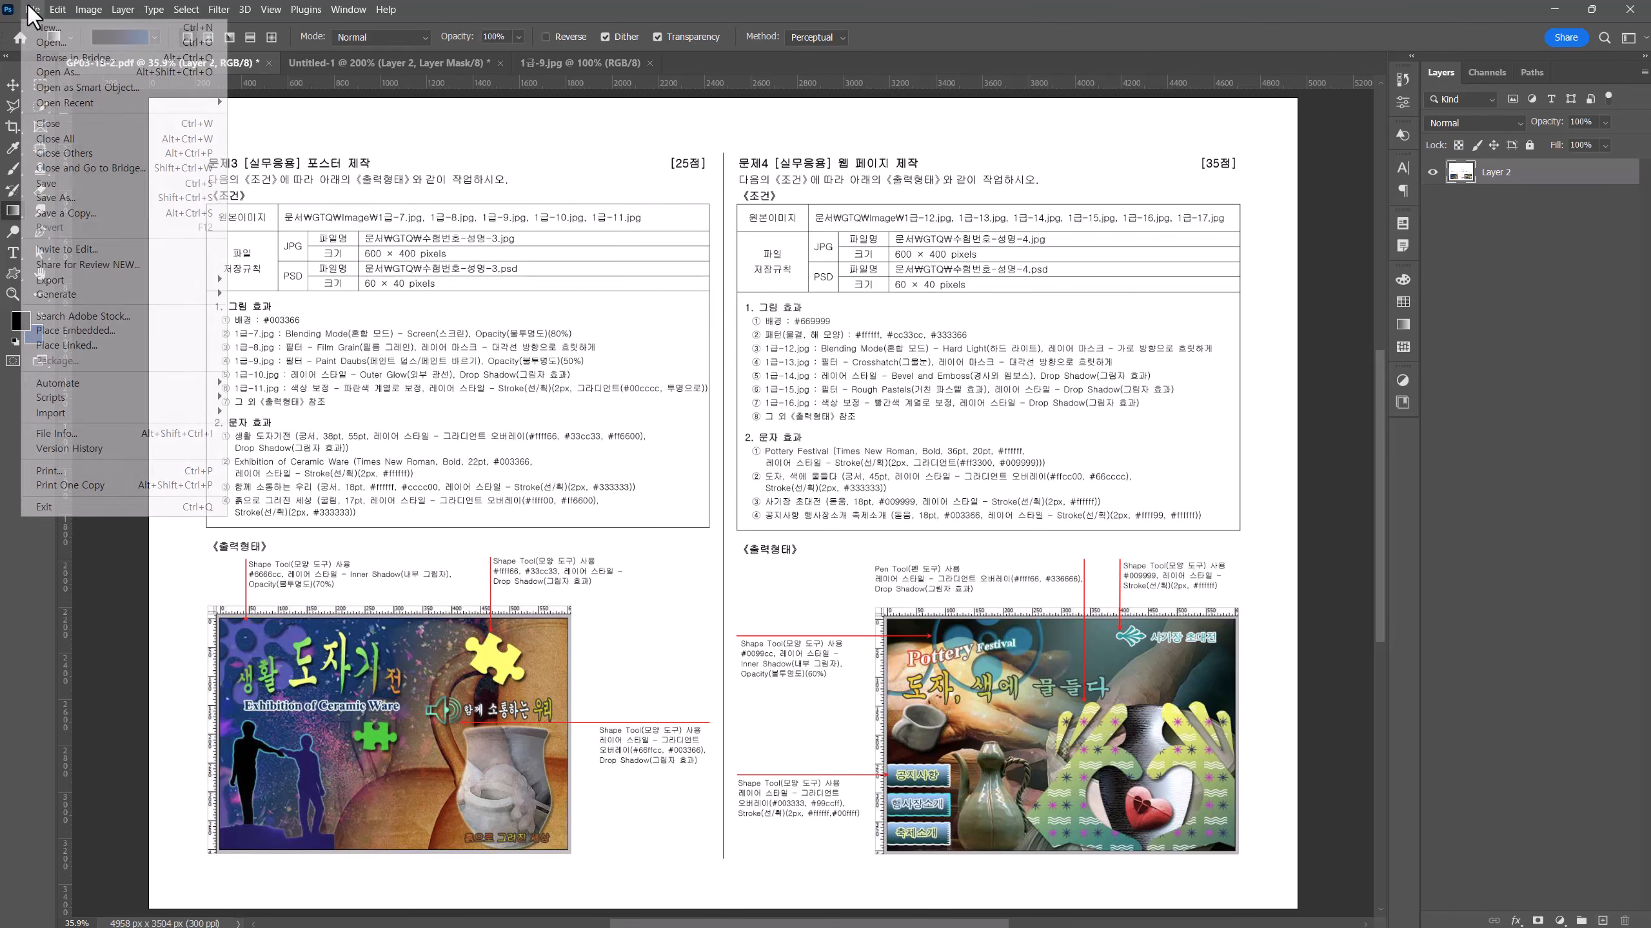
pyautogui.click(39, 44)
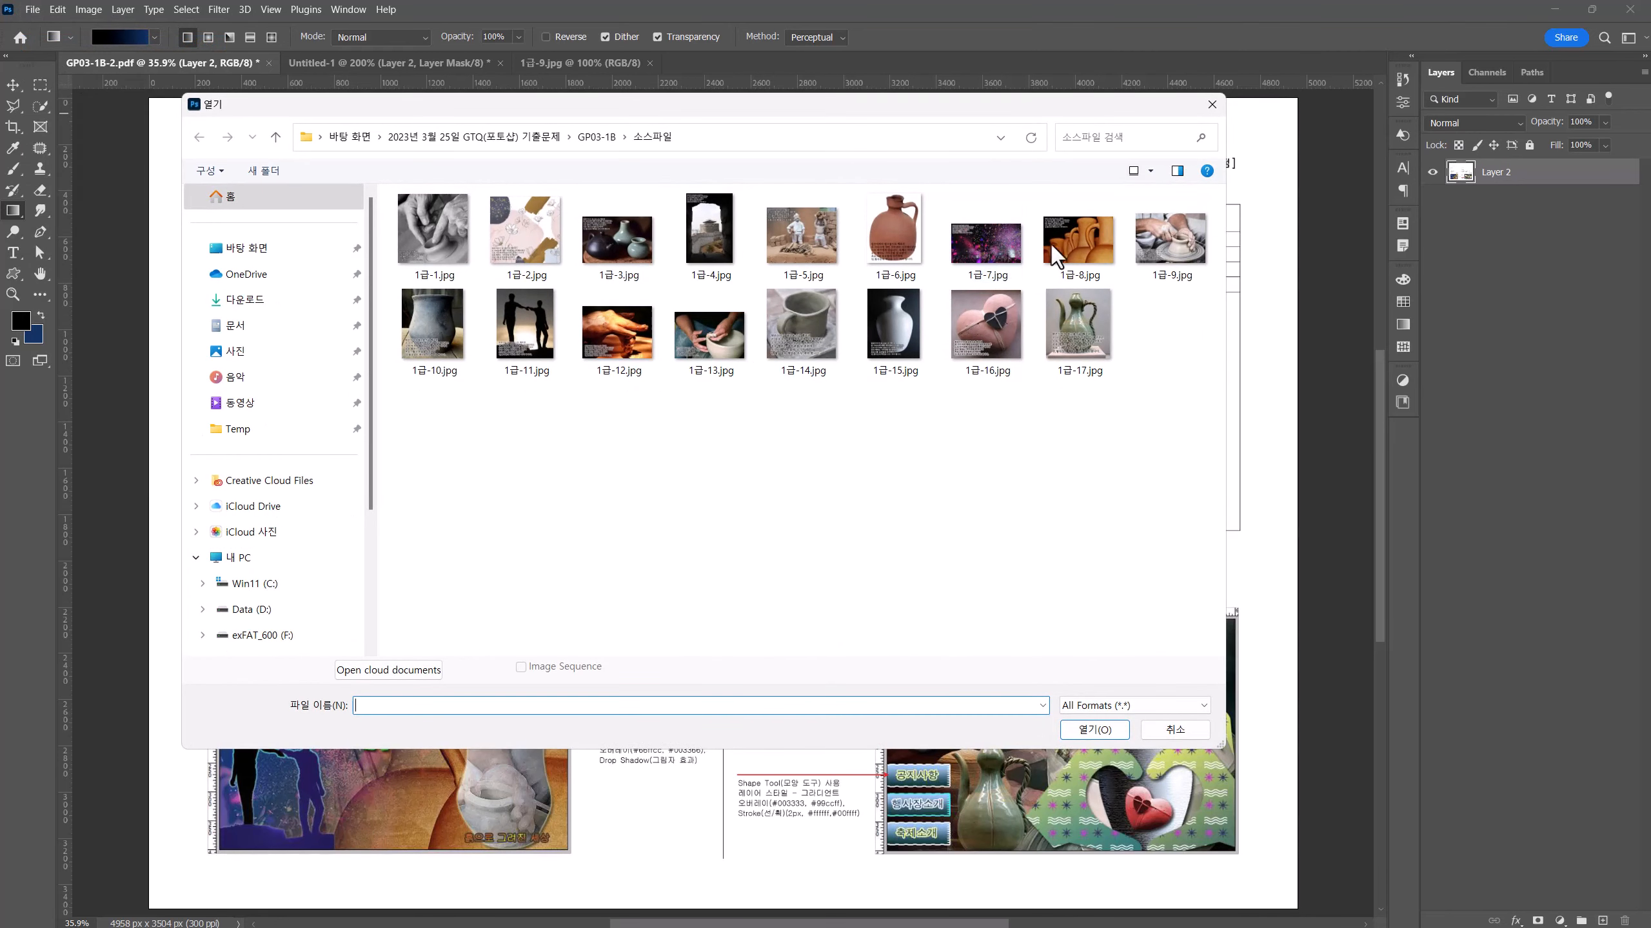
pyautogui.doubleClick(426, 327)
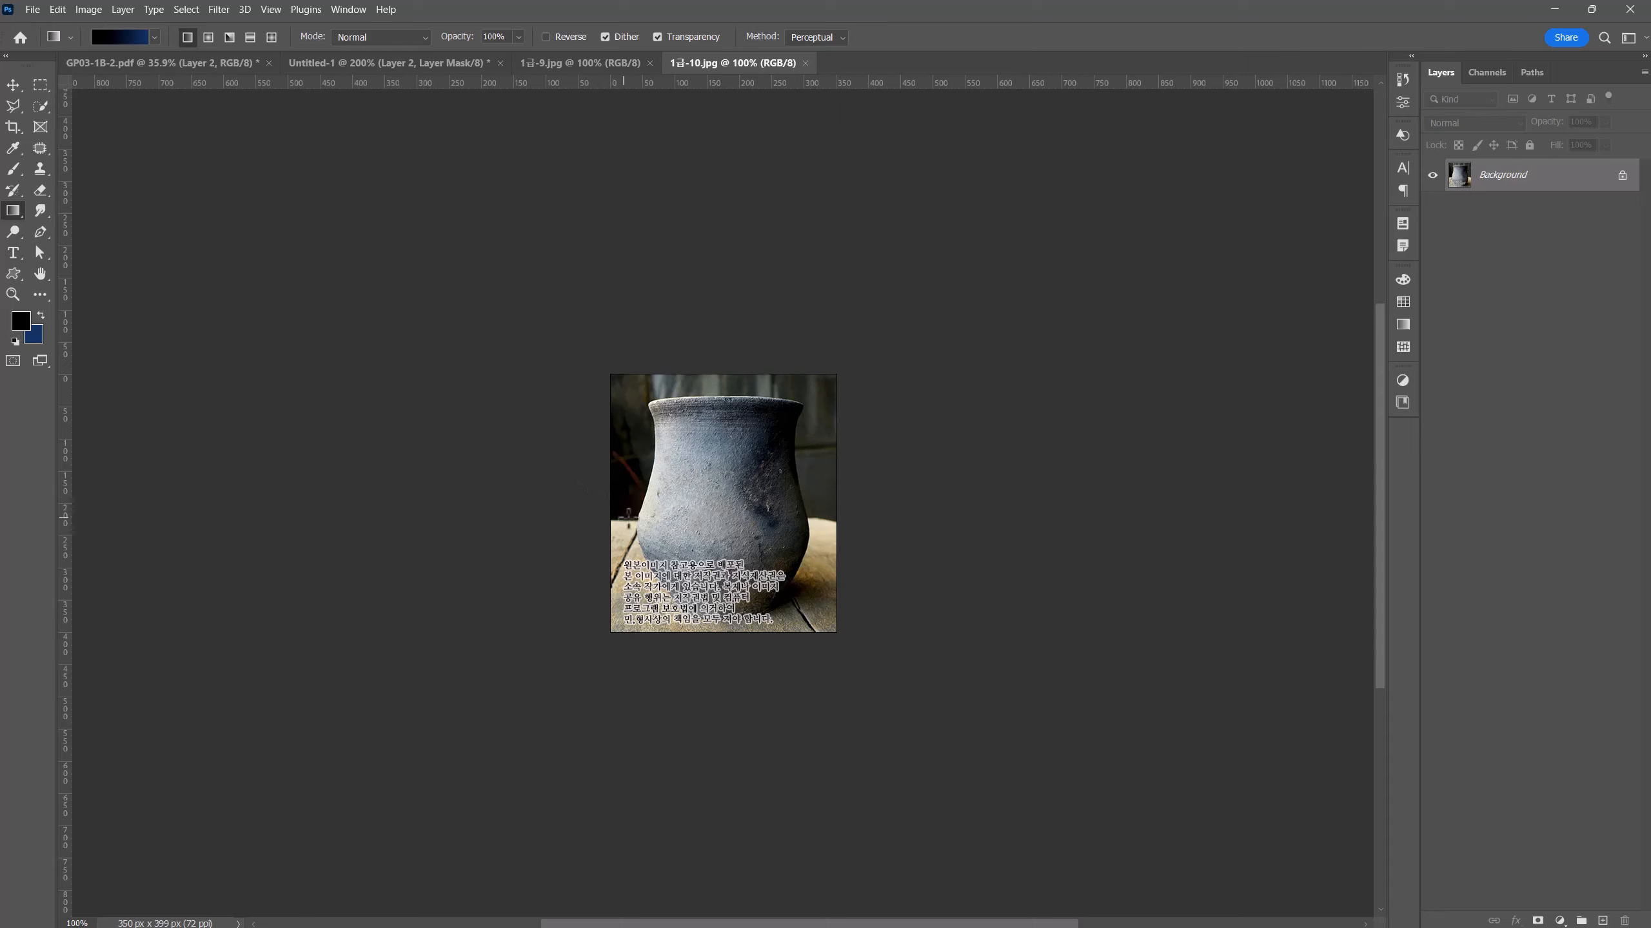
# - Select the pot in 1급-10.jpg with the Object Selection tool, framing the whole image
pyautogui.hotkey('shift', 'w')
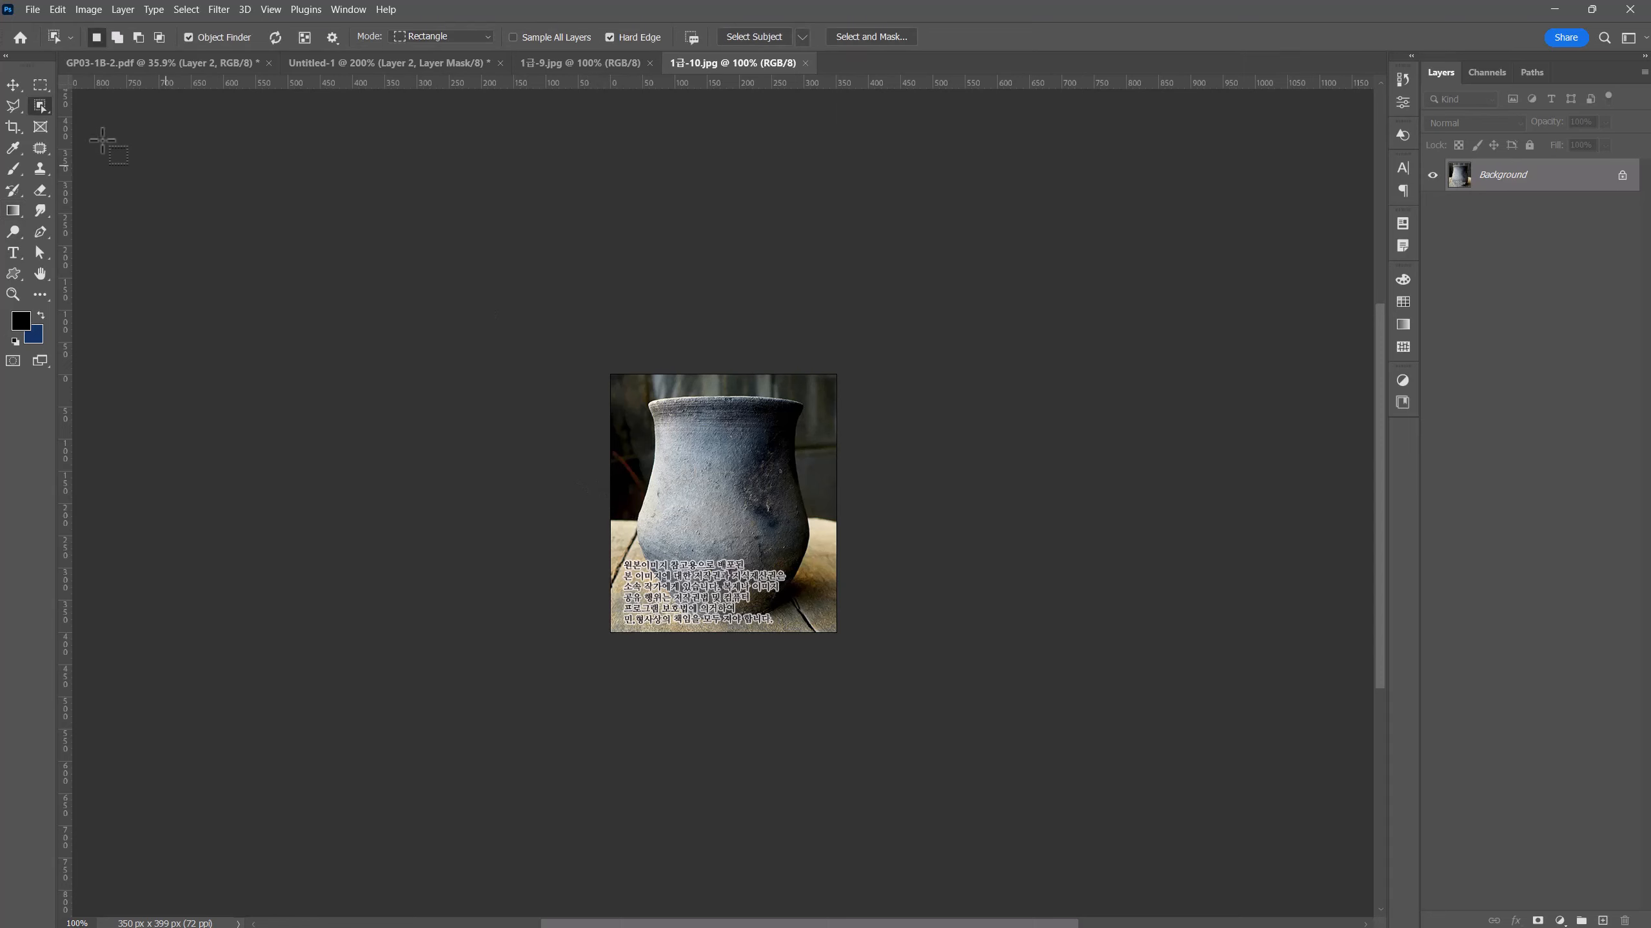
pyautogui.rightClick(42, 106)
pyautogui.rightClick(42, 104)
pyautogui.click(107, 107)
pyautogui.moveTo(607, 384)
pyautogui.mouseDown()
pyautogui.moveTo(765, 582)
pyautogui.moveTo(836, 634)
pyautogui.mouseUp()
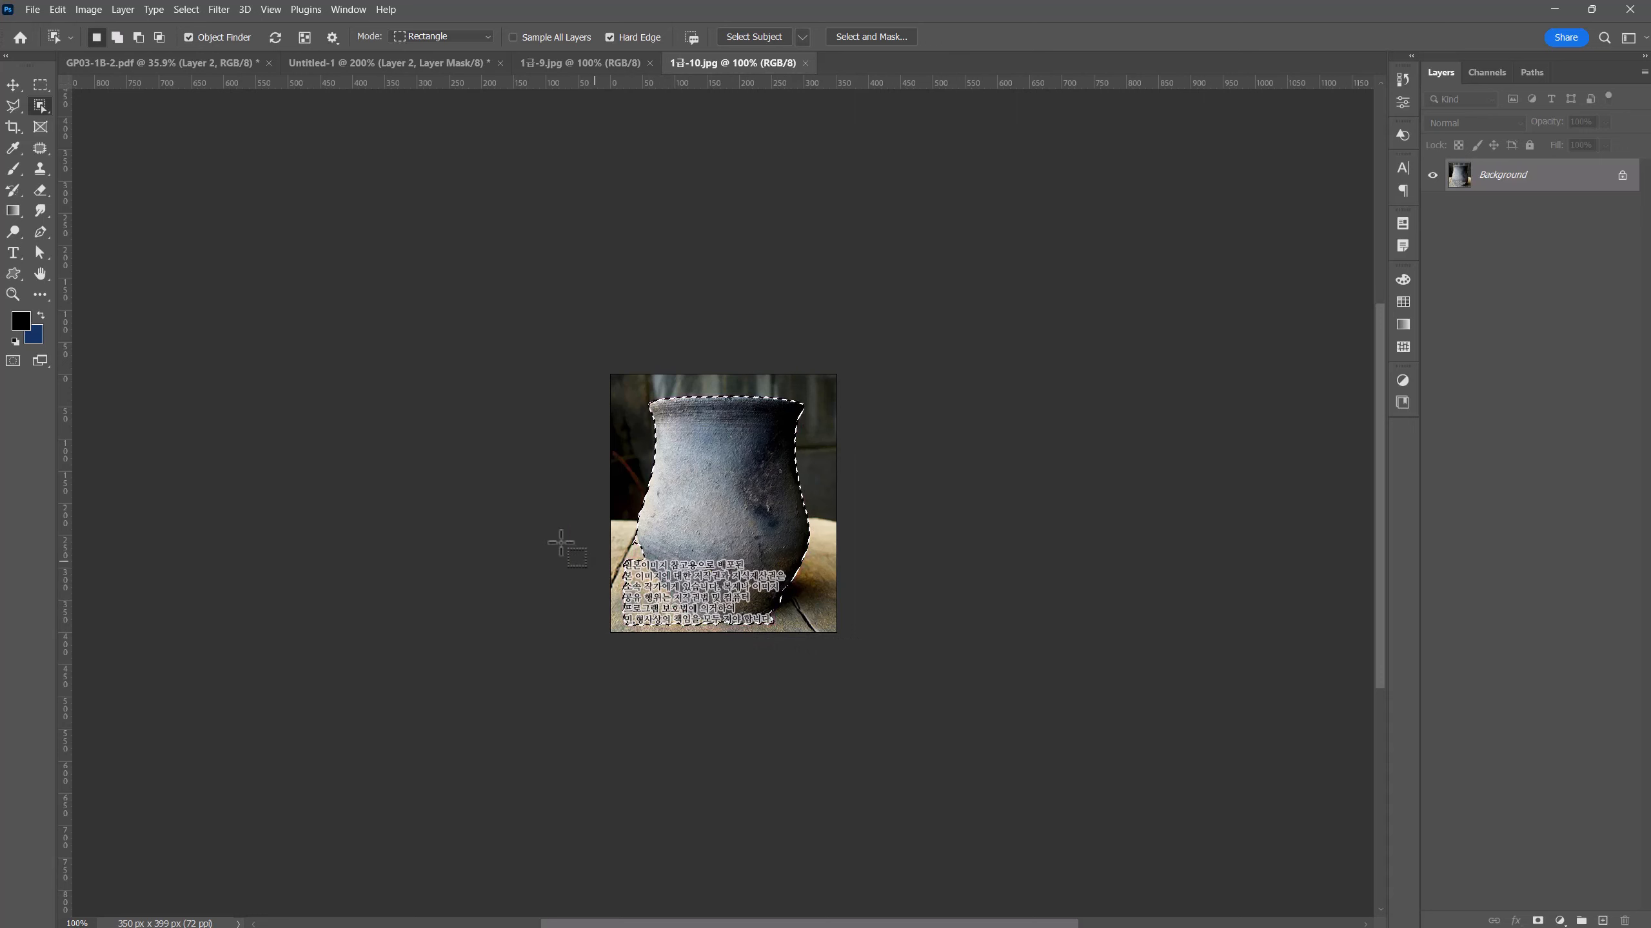
# - Remove the wooden table area beside the pot's lower left from the selection using the Quick Selection tool with a brush size of 20
pyautogui.rightClick(39, 104)
pyautogui.click(128, 122)
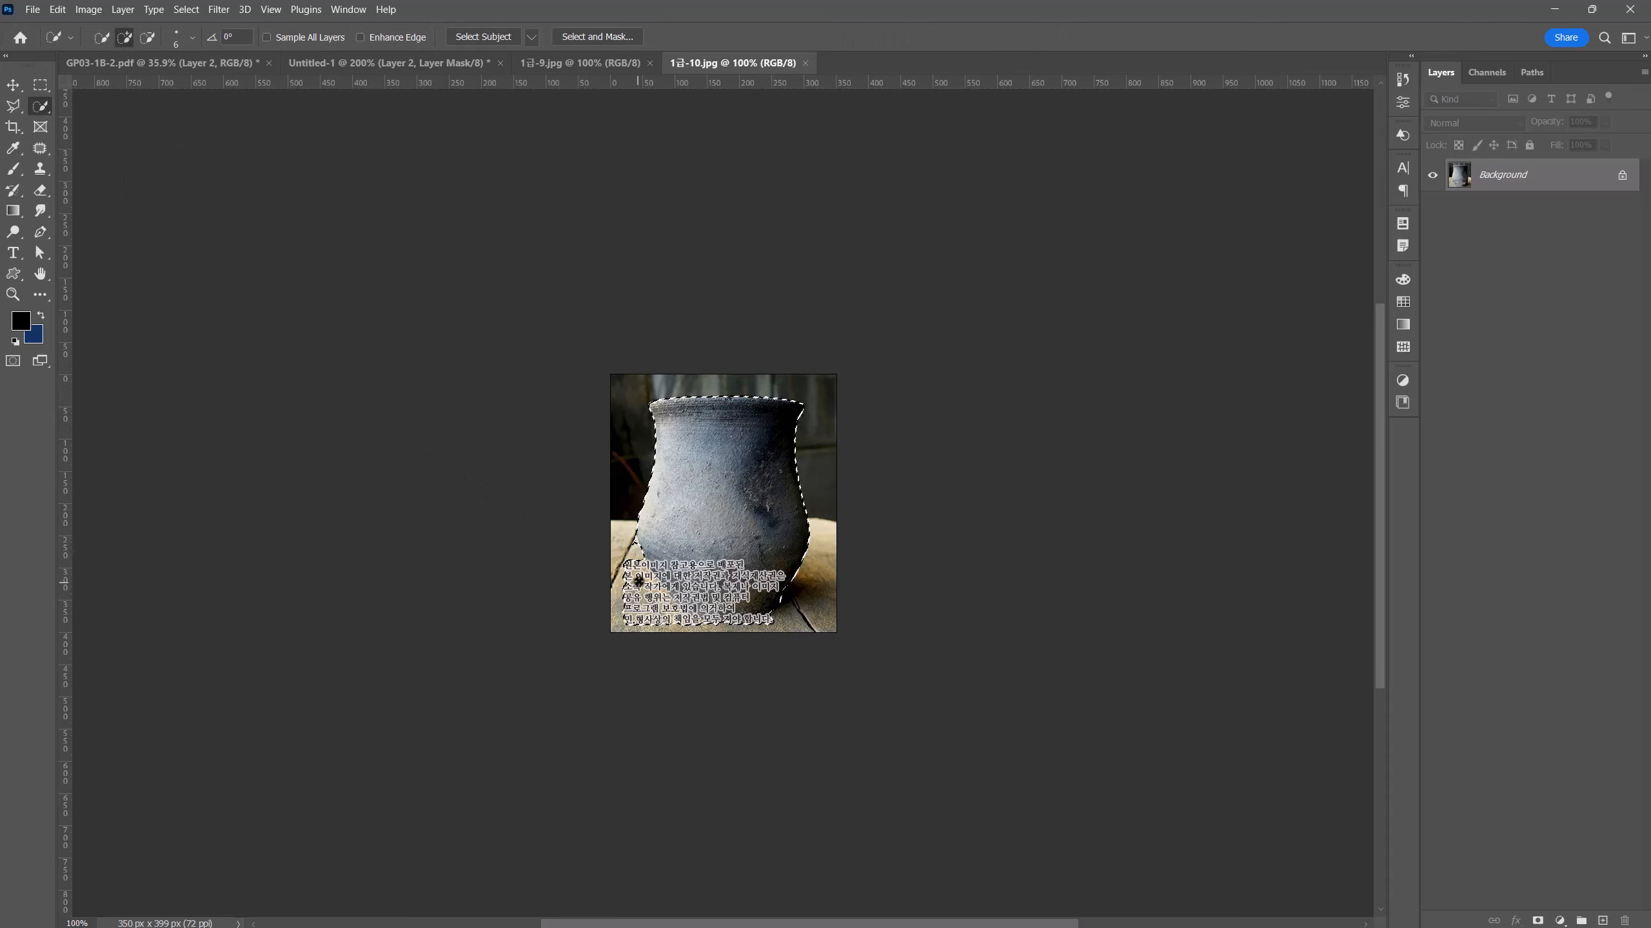
pyautogui.click(636, 587)
pyautogui.press(']')
pyautogui.press(']')
pyautogui.press(']')
pyautogui.press(']')
pyautogui.press(']')
pyautogui.press(']')
pyautogui.press(']')
pyautogui.press(']')
pyautogui.press(']')
pyautogui.moveTo(630, 589)
pyautogui.mouseDown()
pyautogui.moveTo(634, 628)
pyautogui.moveTo(617, 593)
pyautogui.moveTo(659, 639)
pyautogui.moveTo(623, 563)
pyautogui.moveTo(628, 626)
pyautogui.moveTo(632, 564)
pyautogui.moveTo(668, 634)
pyautogui.moveTo(647, 597)
pyautogui.moveTo(682, 637)
pyautogui.moveTo(783, 631)
pyautogui.moveTo(634, 621)
pyautogui.mouseUp()
pyautogui.hotkey('ctrl', 'd')
pyautogui.press('alt')
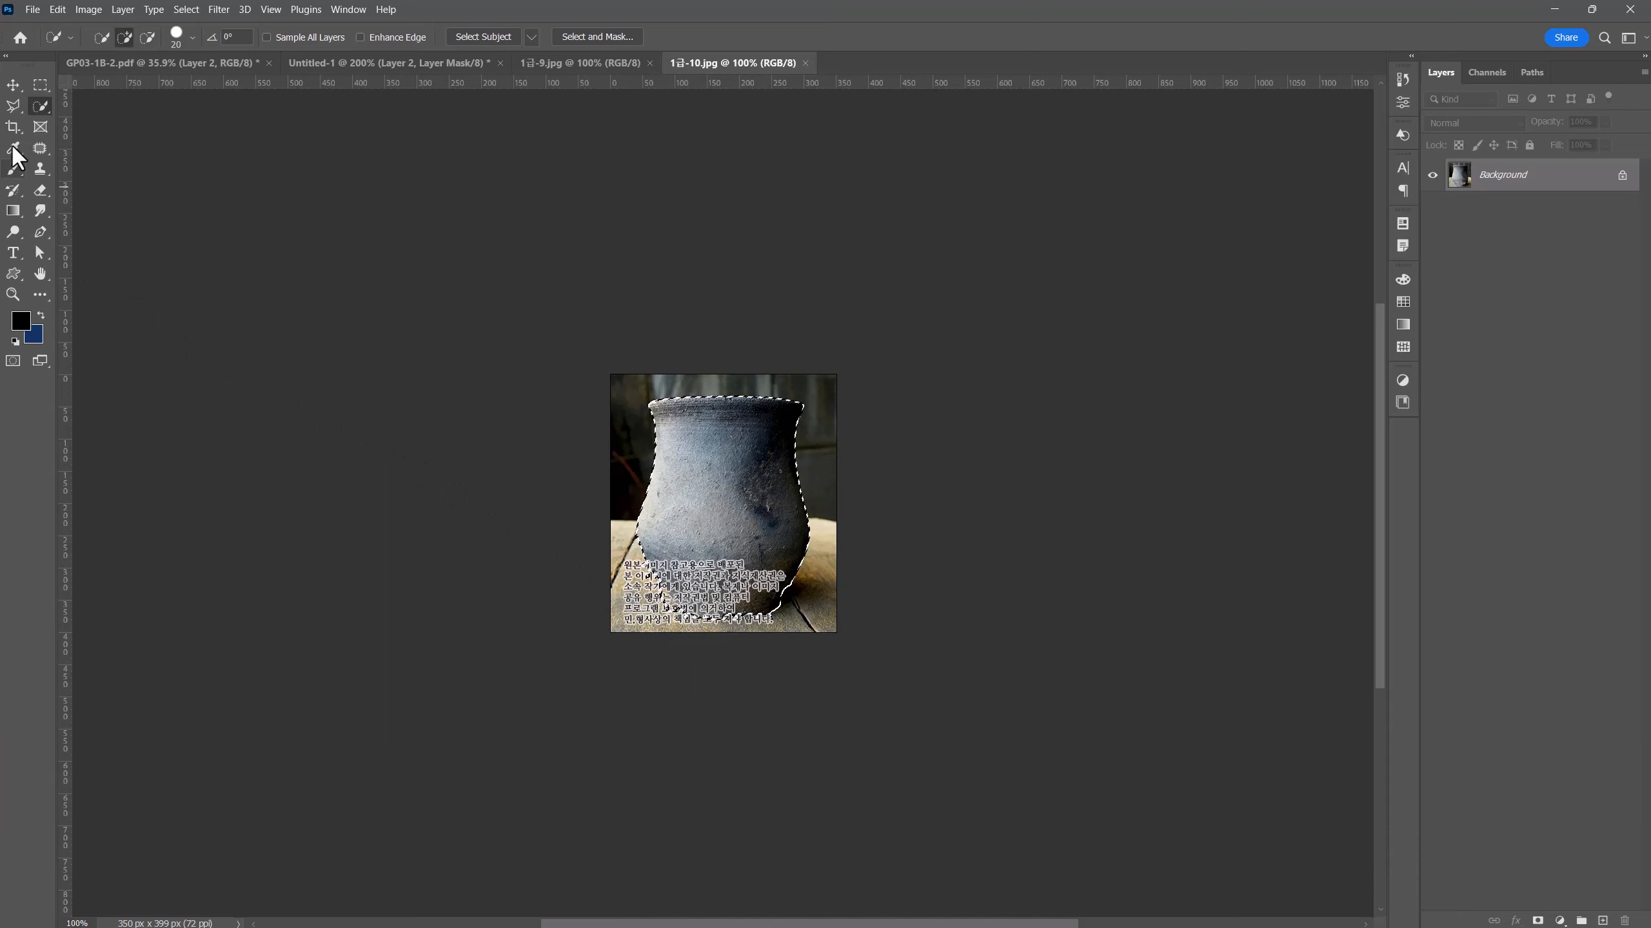
# - Subtract the leftover area outside the pot's lower-left side and base from the selection with the Polygonal Lasso tool
pyautogui.click(13, 107)
pyautogui.rightClick(13, 107)
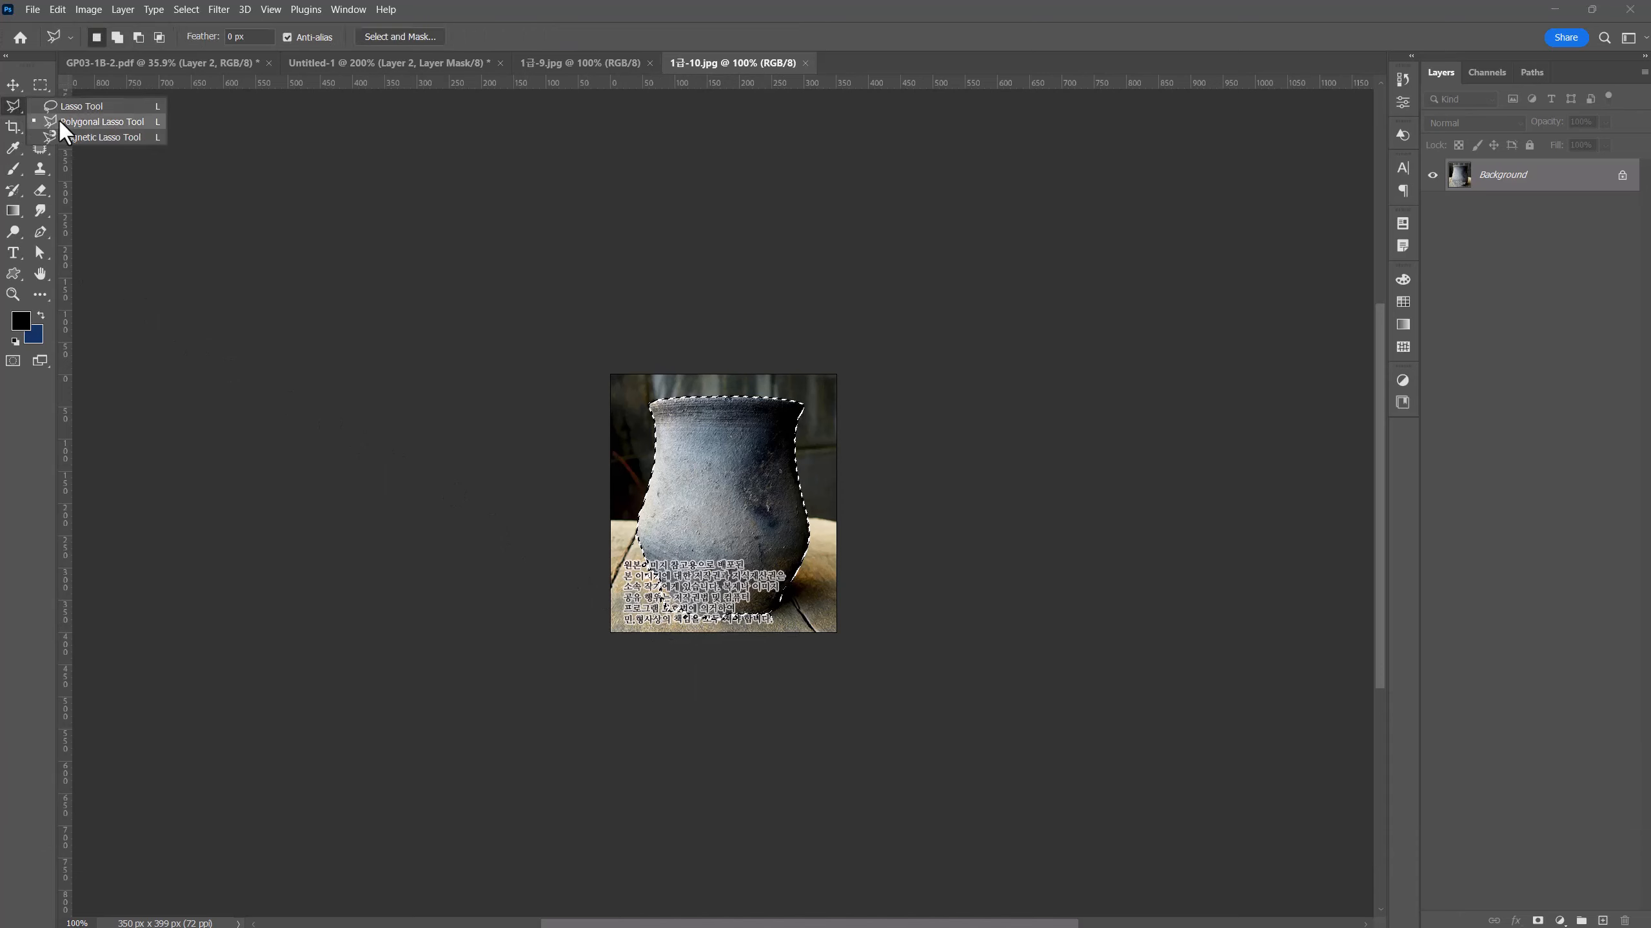
pyautogui.click(58, 118)
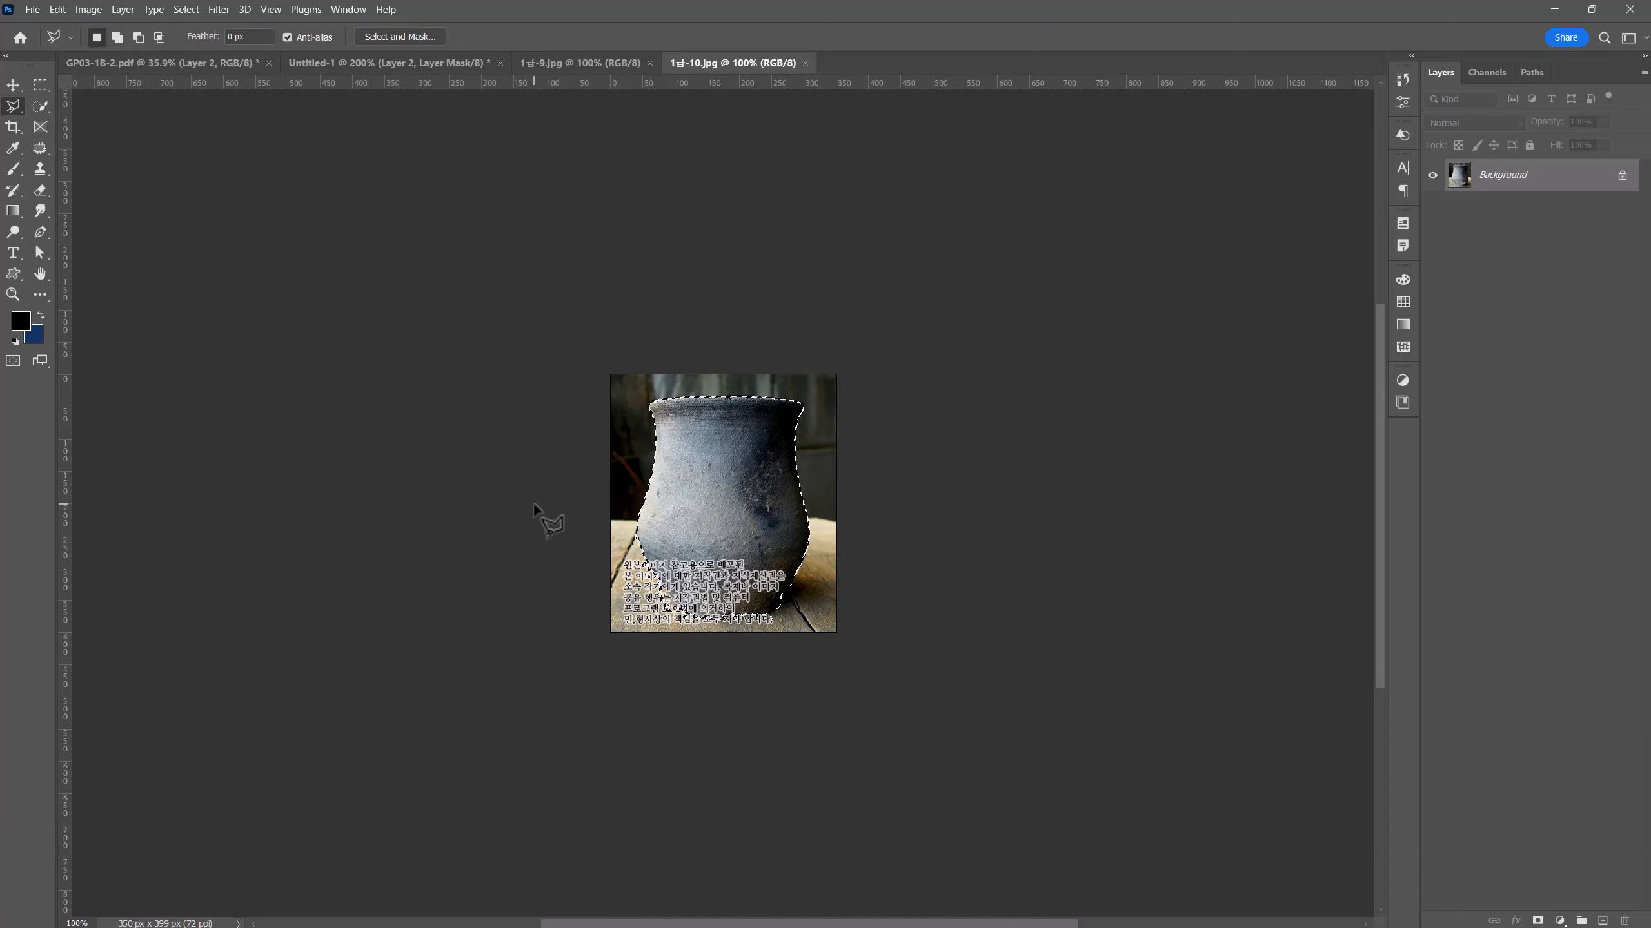
pyautogui.press('alt')
pyautogui.keyDown('alt'); pyautogui.click(615, 552); pyautogui.keyUp('alt')
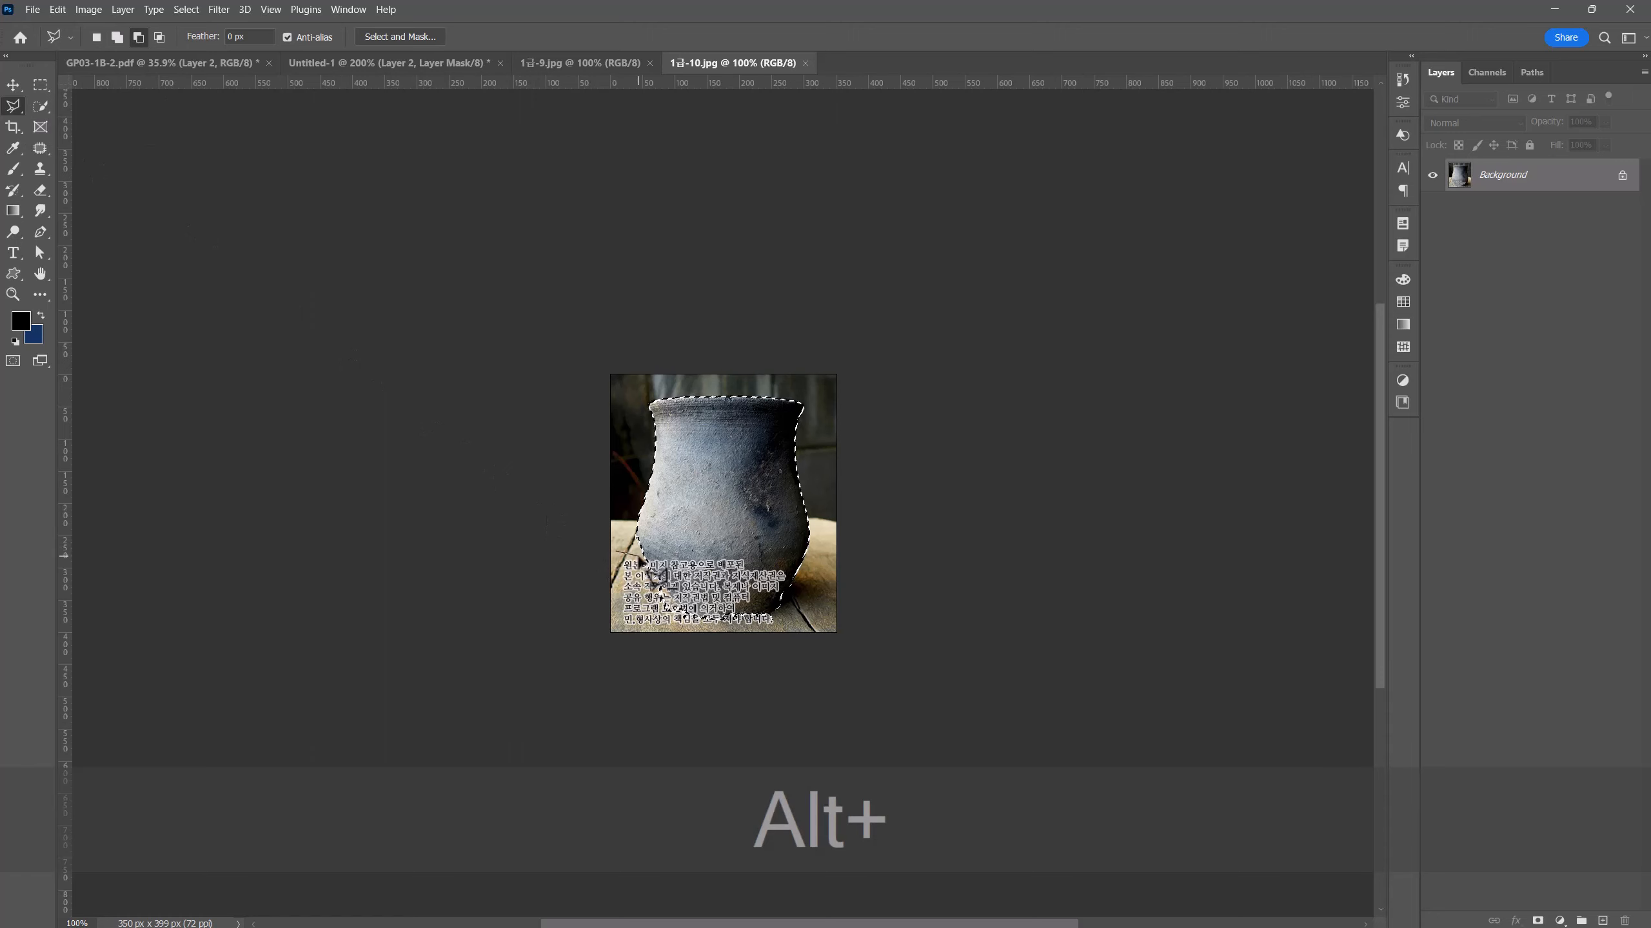
pyautogui.keyDown('alt'); pyautogui.click(646, 562); pyautogui.keyUp('alt')
pyautogui.click(659, 583)
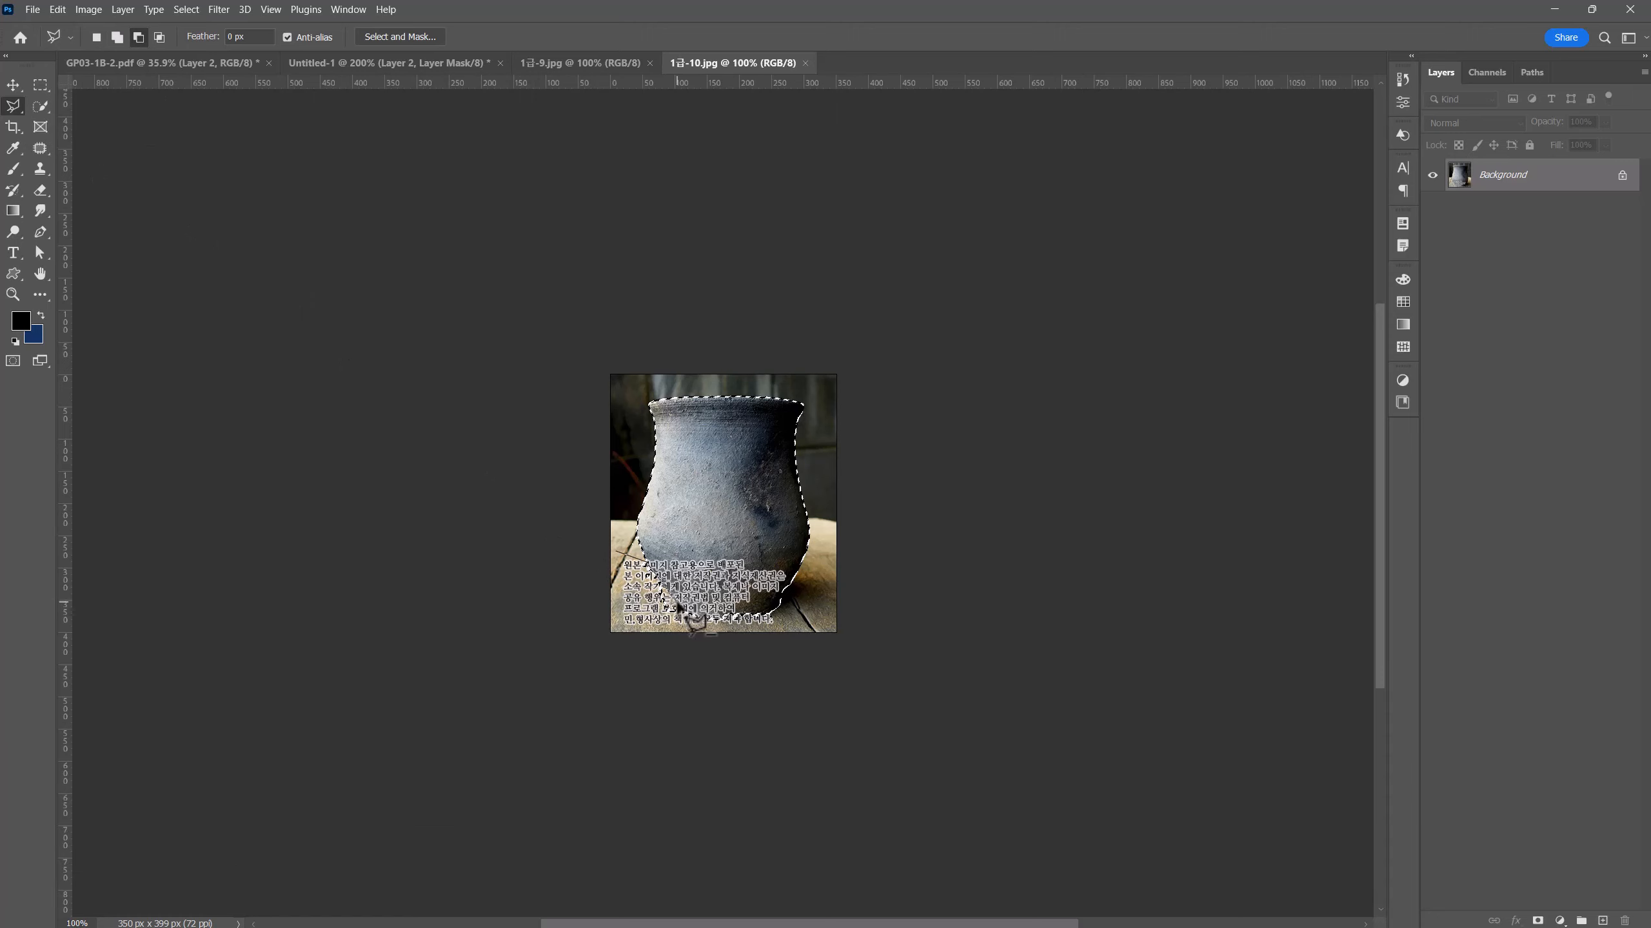
pyautogui.click(678, 604)
pyautogui.click(699, 619)
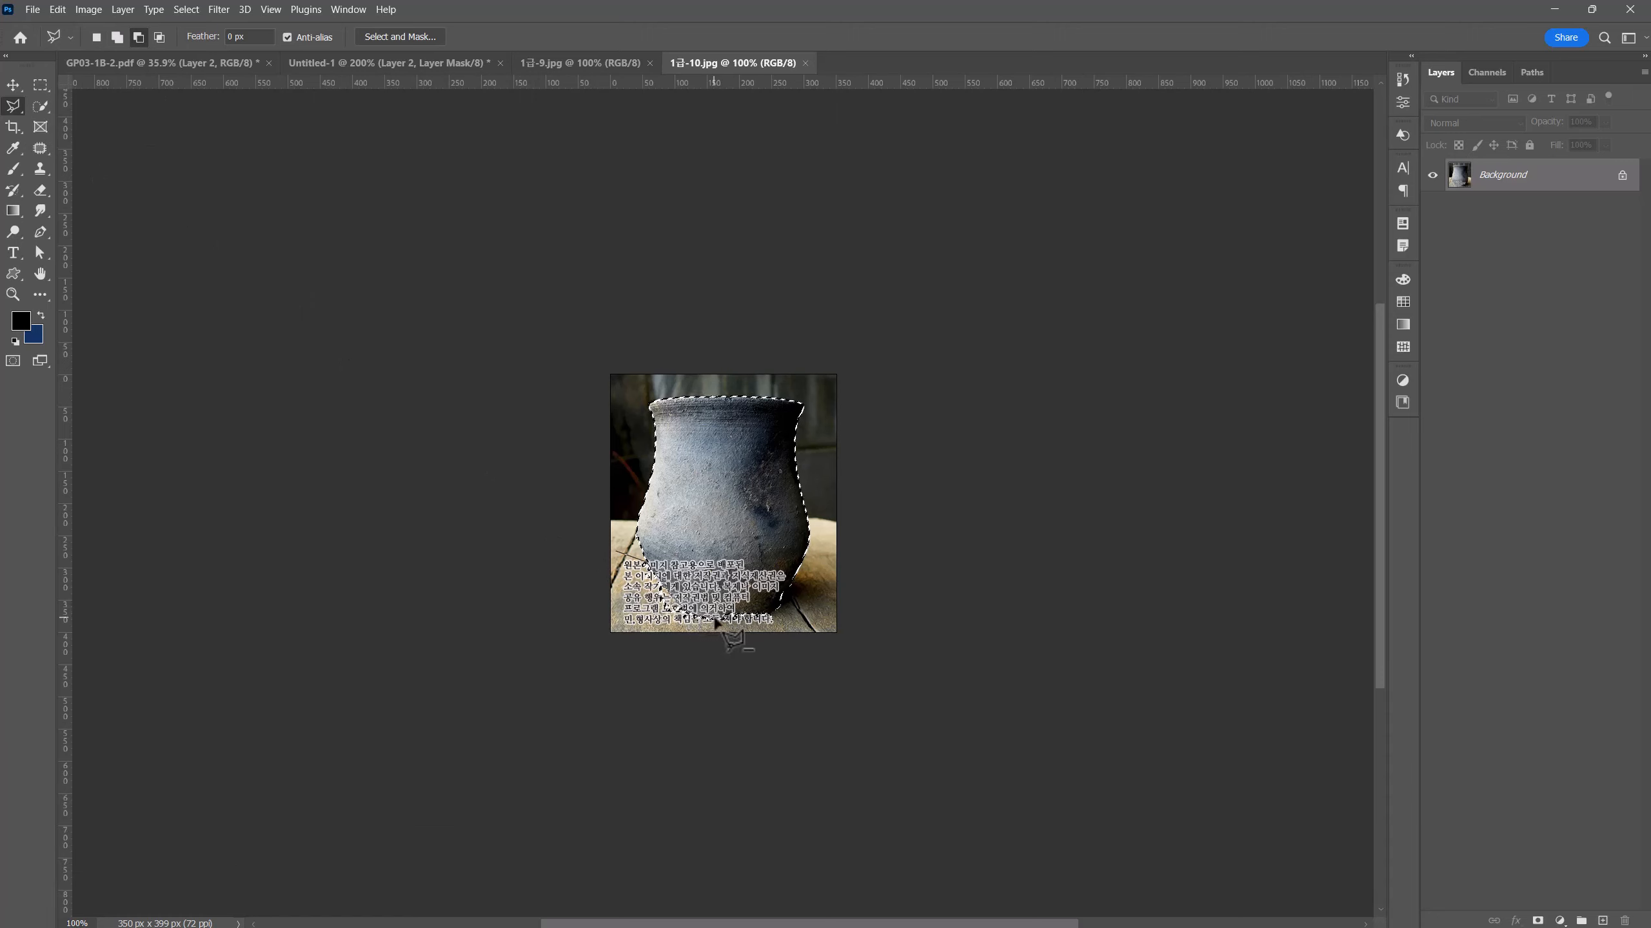
pyautogui.click(719, 619)
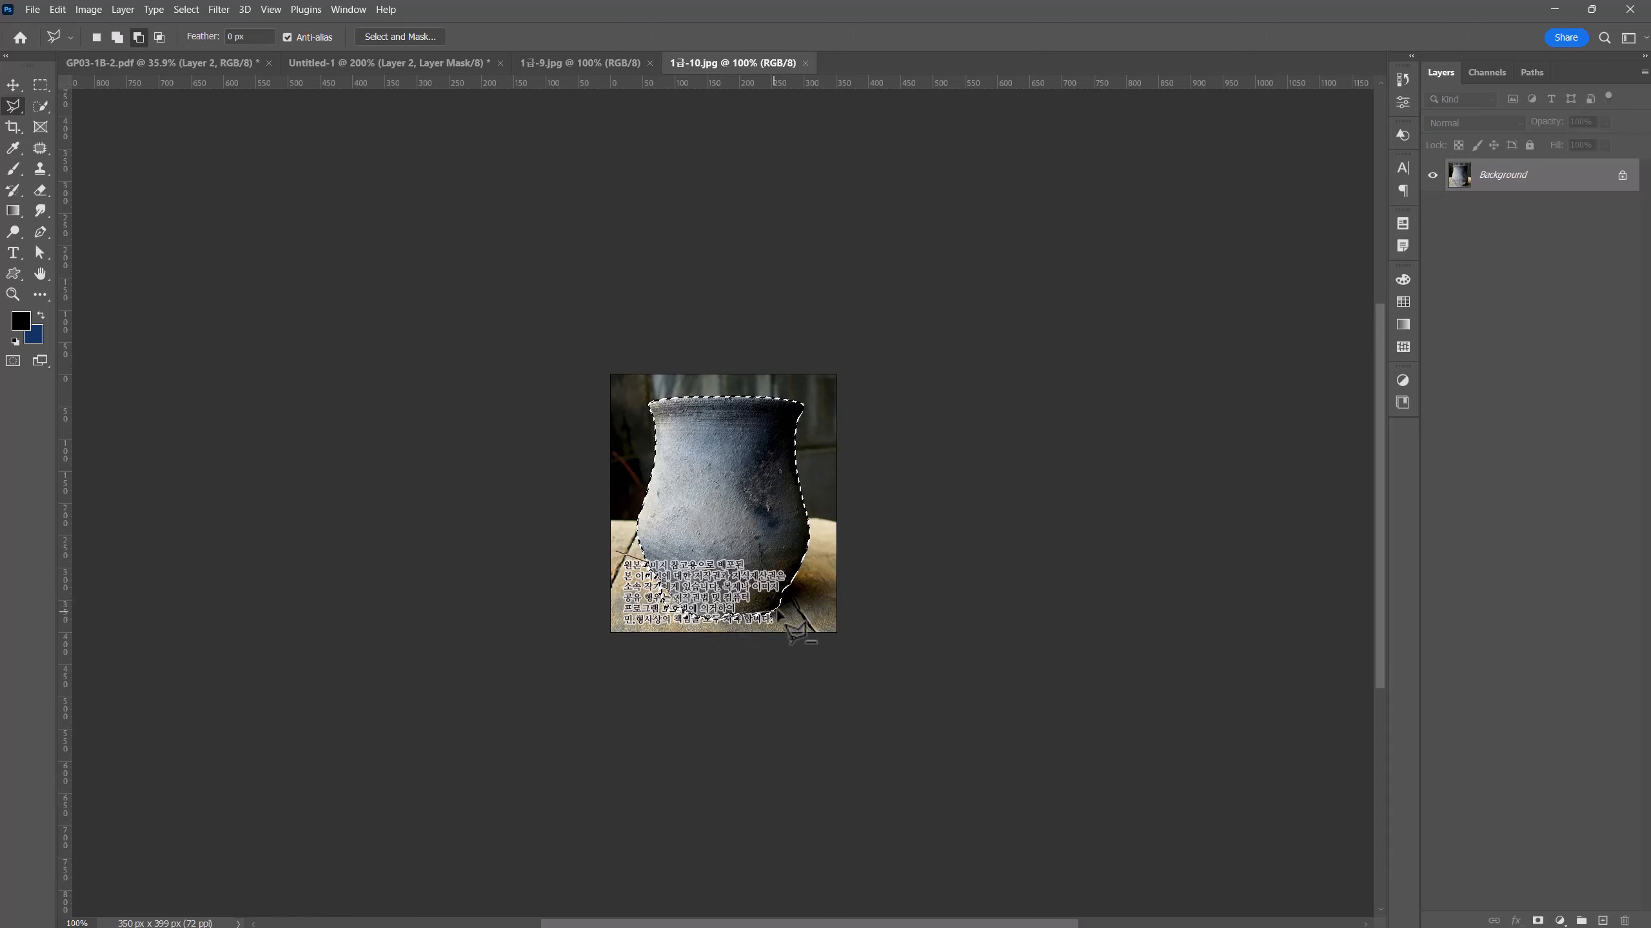
pyautogui.click(806, 602)
pyautogui.click(817, 633)
pyautogui.click(725, 650)
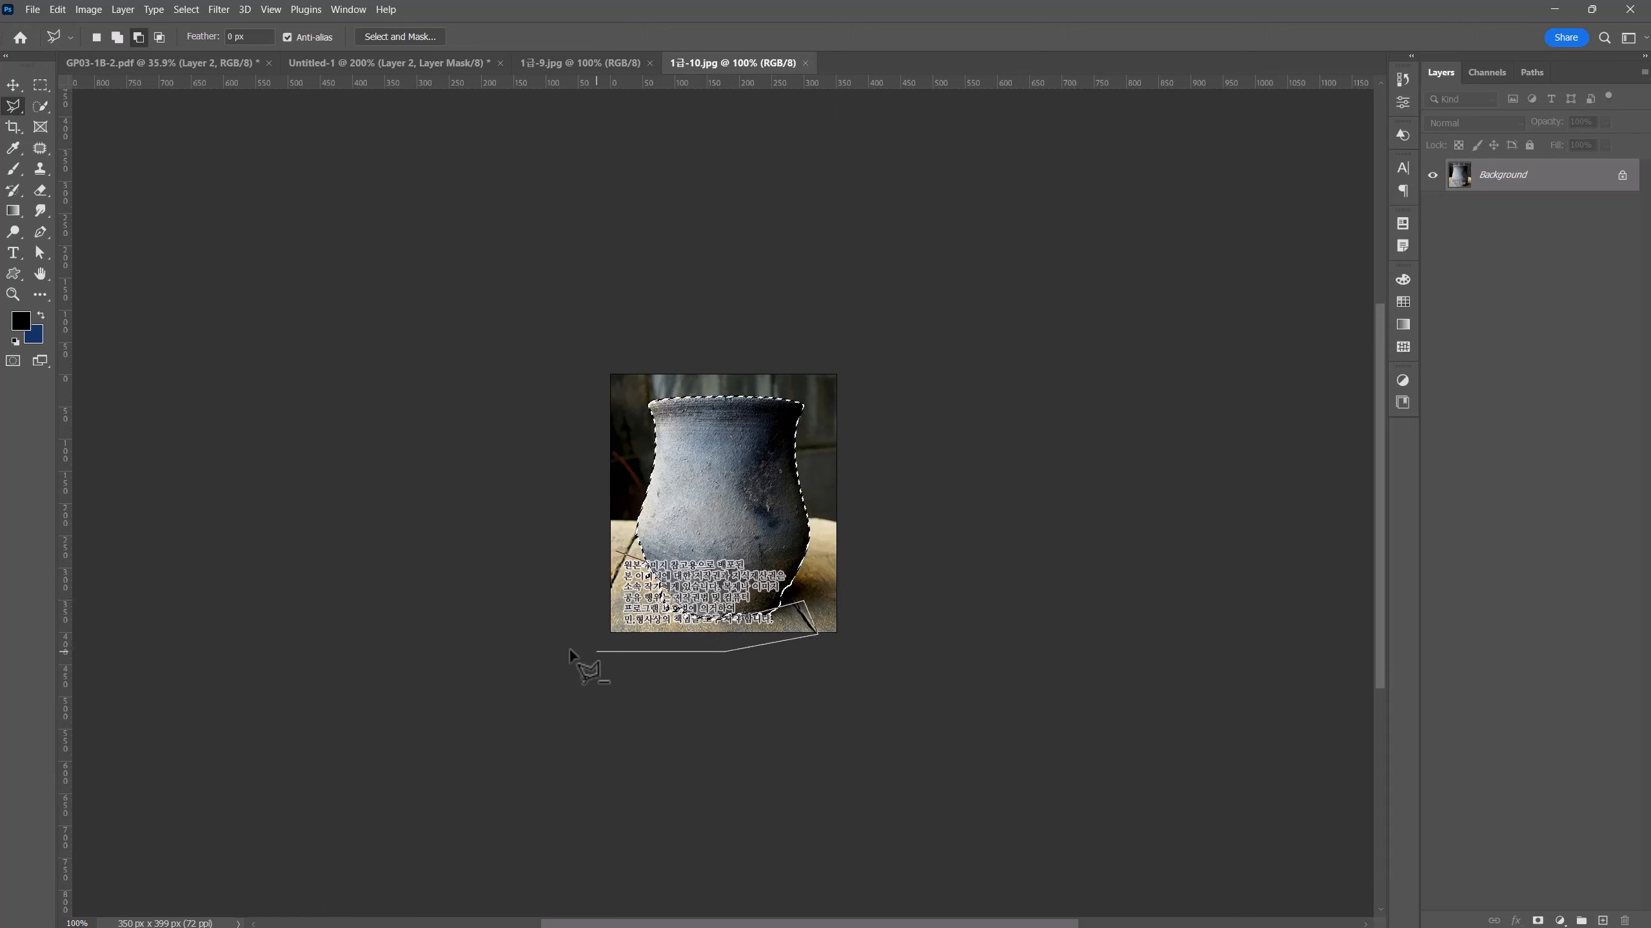
pyautogui.click(567, 648)
pyautogui.click(547, 593)
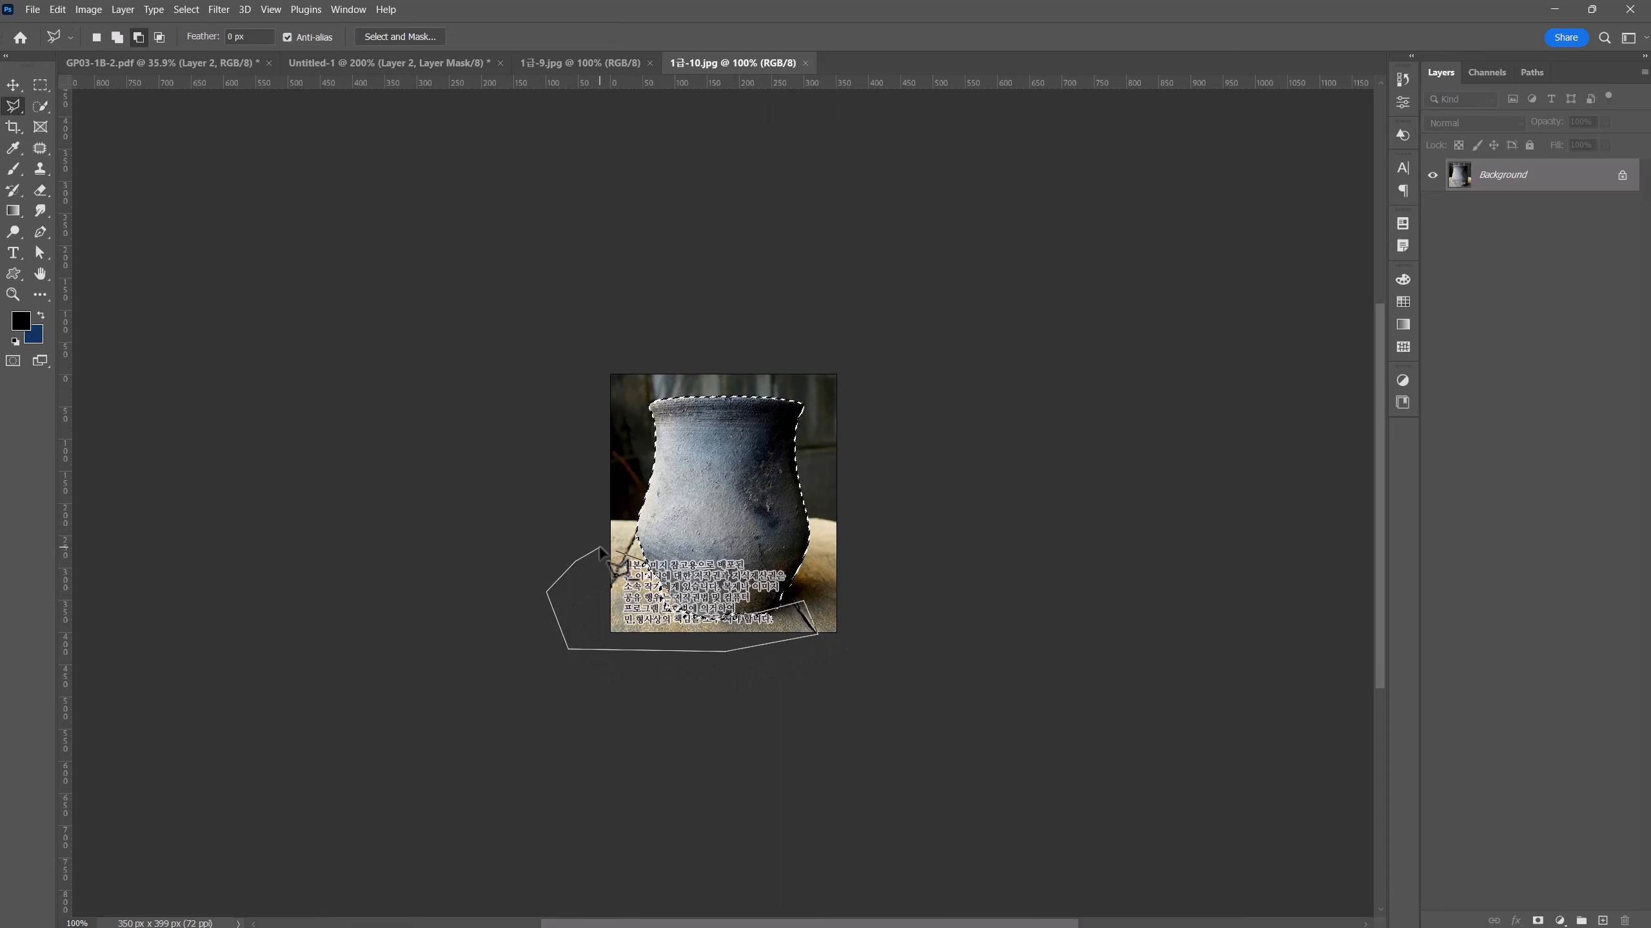
pyautogui.doubleClick(578, 553)
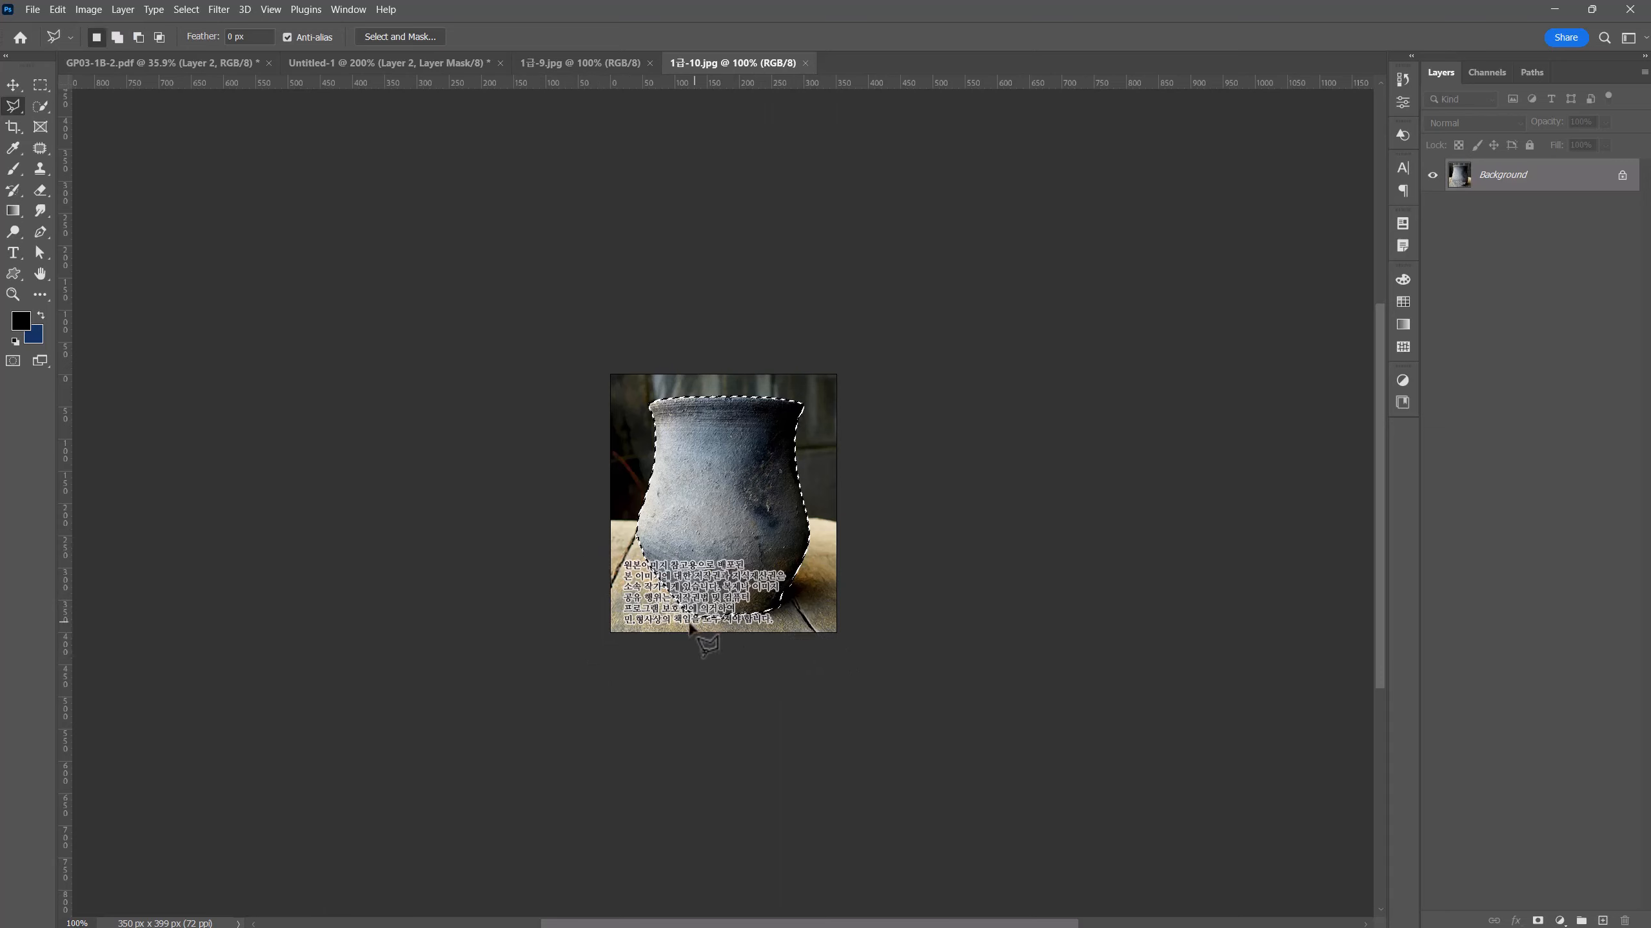
# - Trim the selection along the pot's lower-right base edge by subtracting a polygonal area beneath it
pyautogui.press('alt')
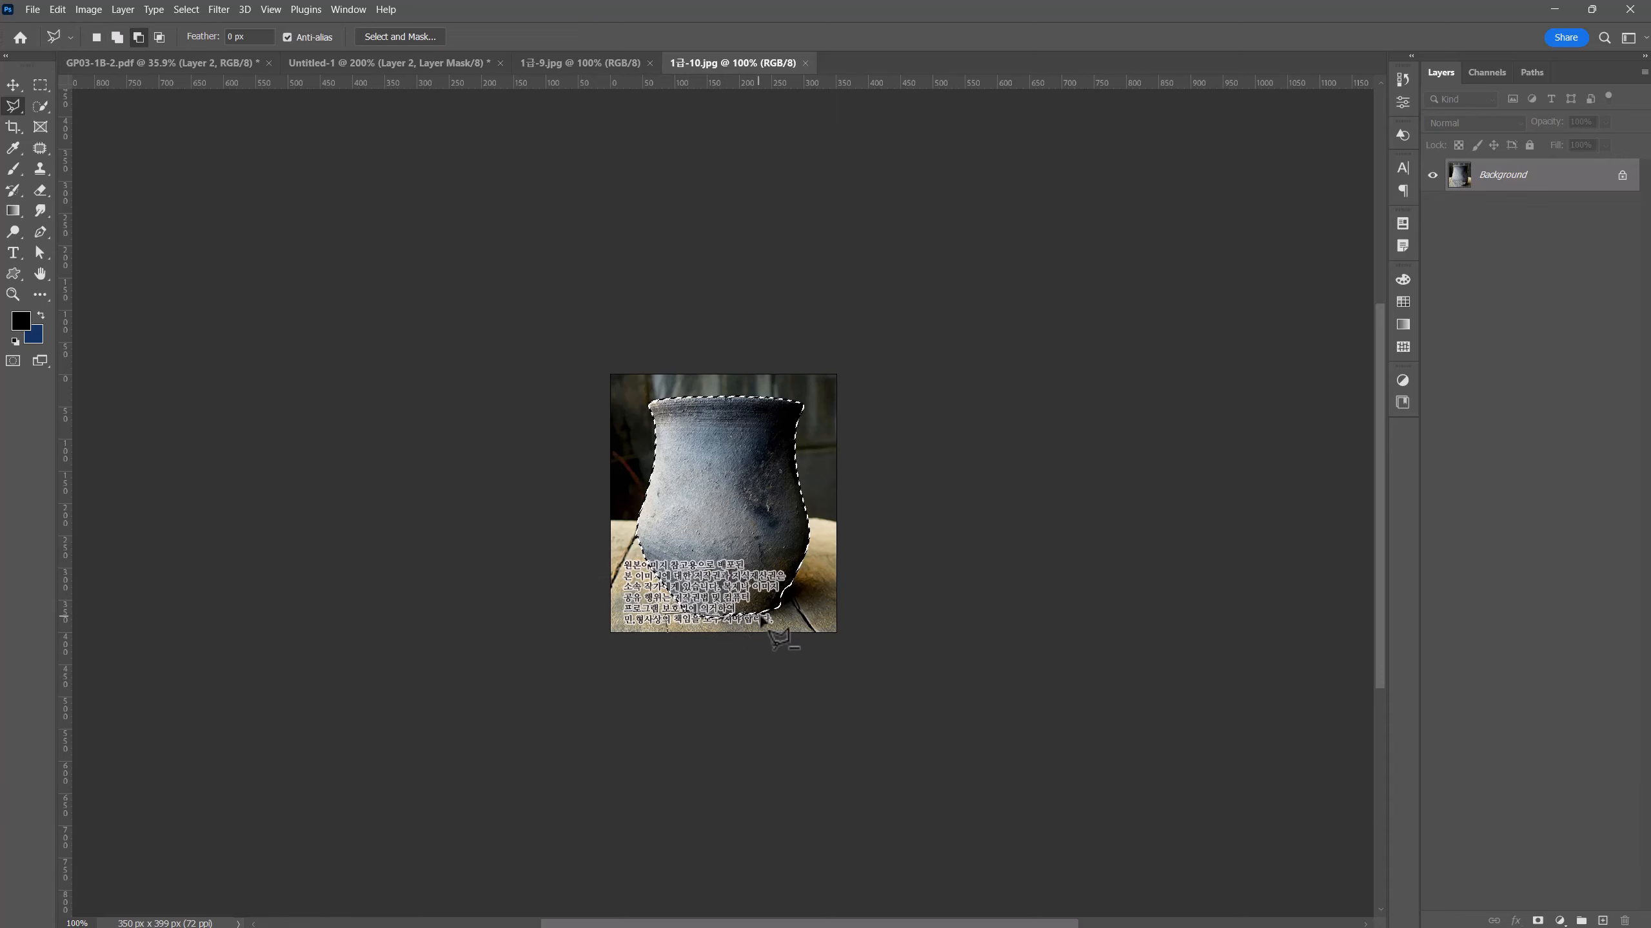
pyautogui.keyDown('alt'); pyautogui.click(759, 616); pyautogui.keyUp('alt')
pyautogui.click(770, 610)
pyautogui.click(780, 599)
pyautogui.click(790, 586)
pyautogui.click(832, 622)
pyautogui.click(748, 678)
pyautogui.doubleClick(579, 642)
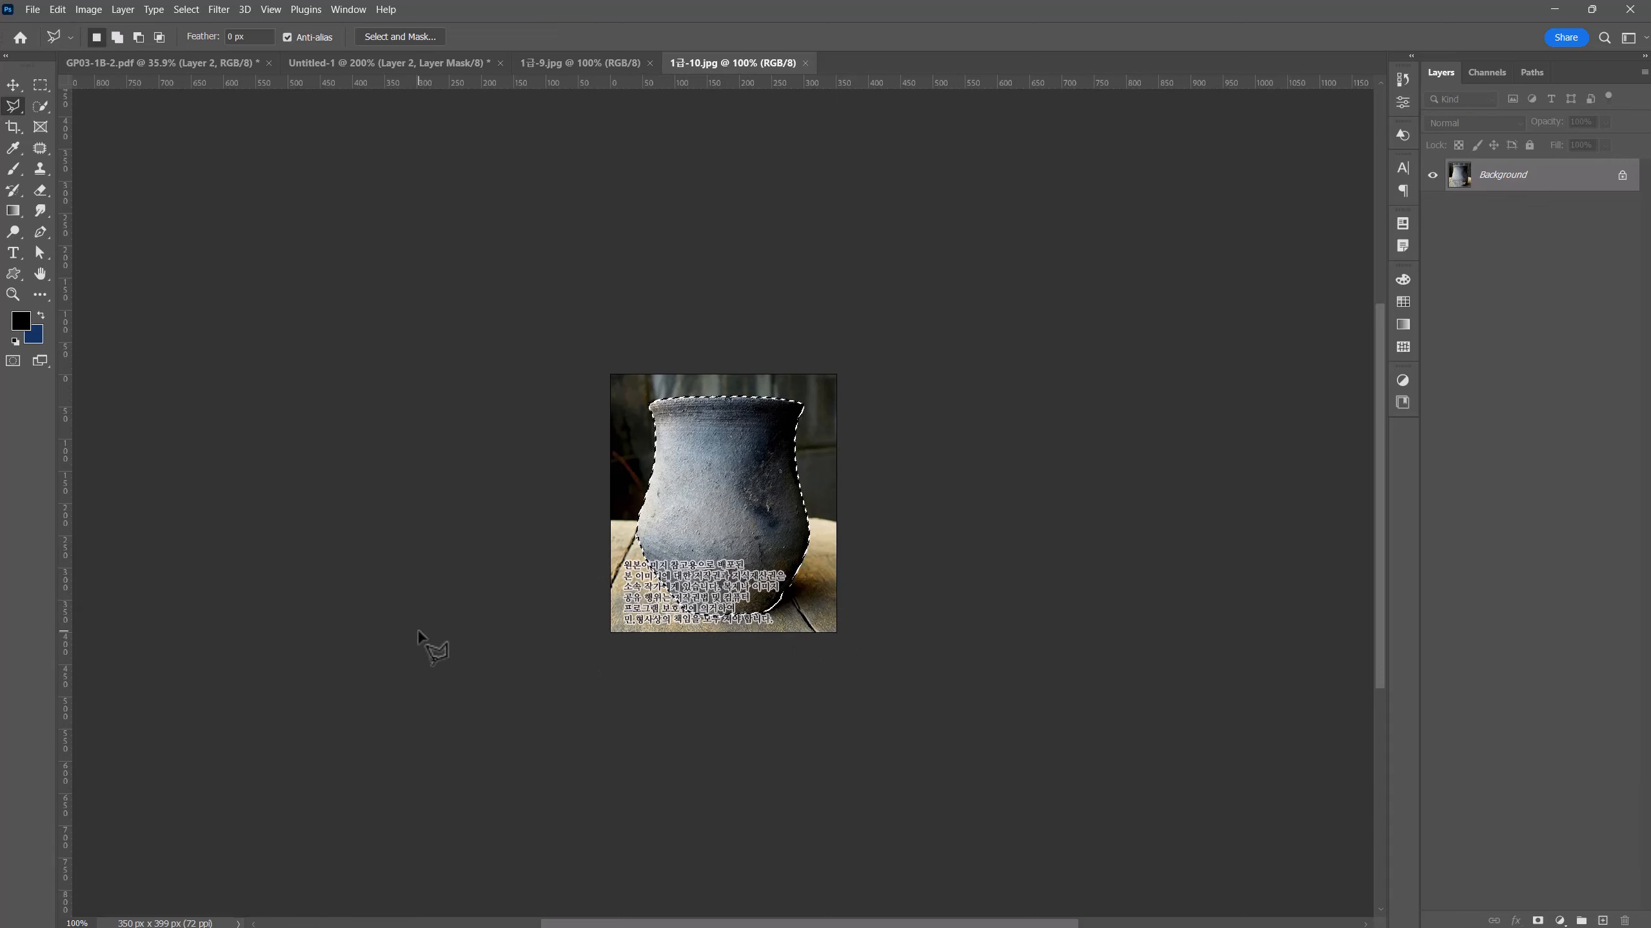
# - Copy the selected pot from 1급-10.jpg into the poster document as a layer
pyautogui.press('ctrl')
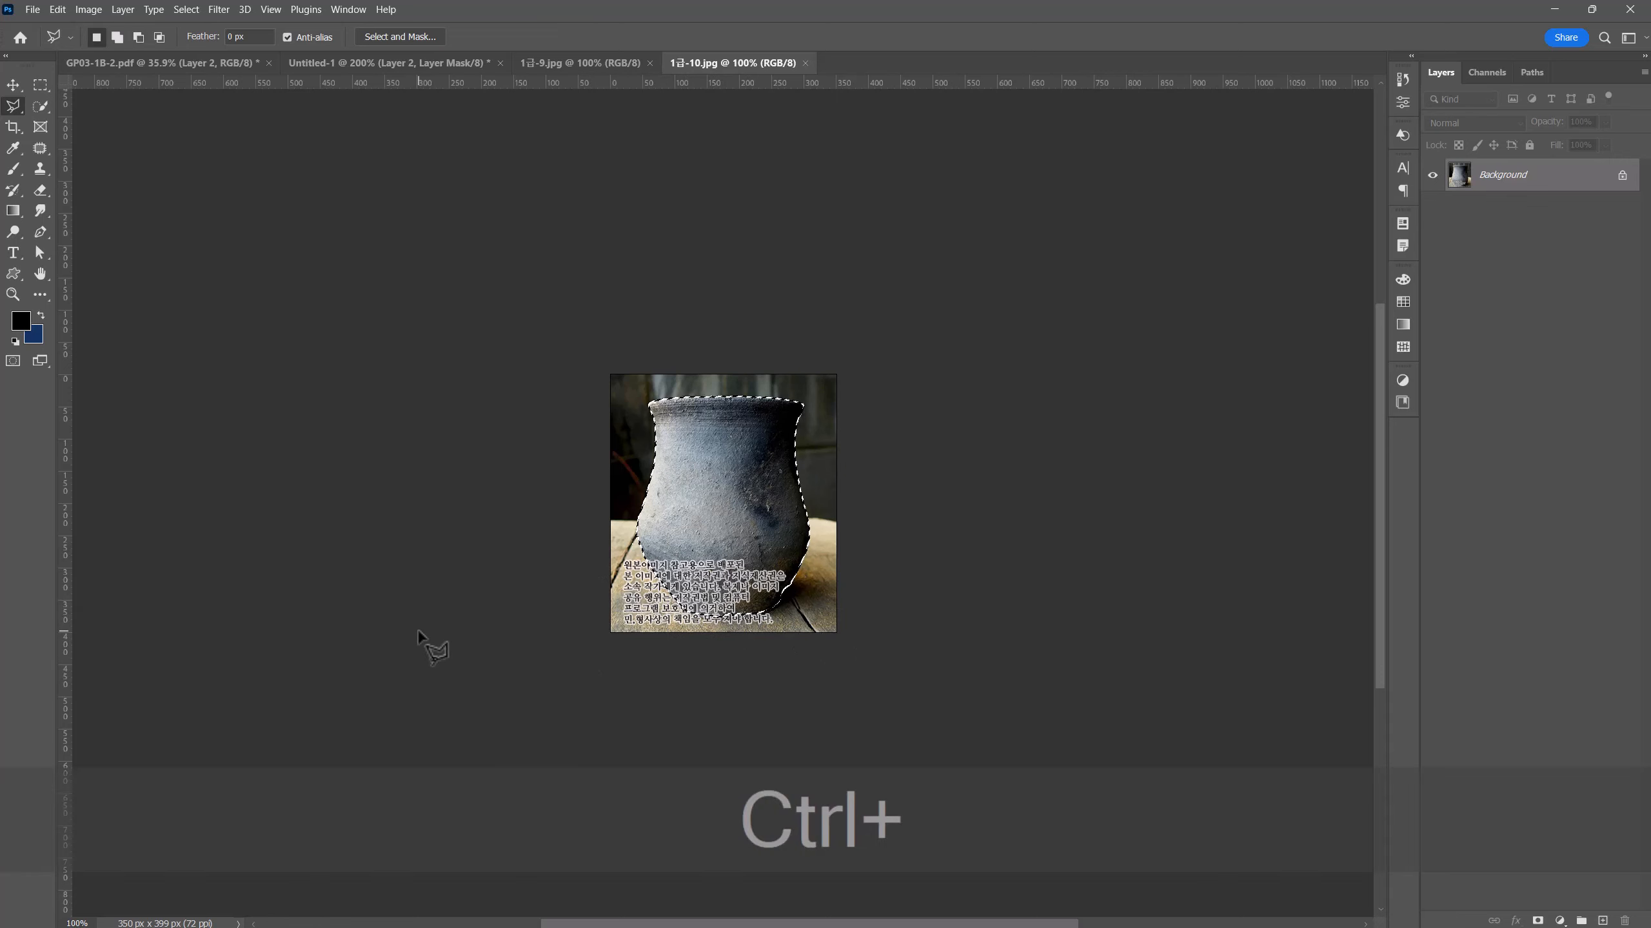
pyautogui.hotkey('ctrl', 'c')
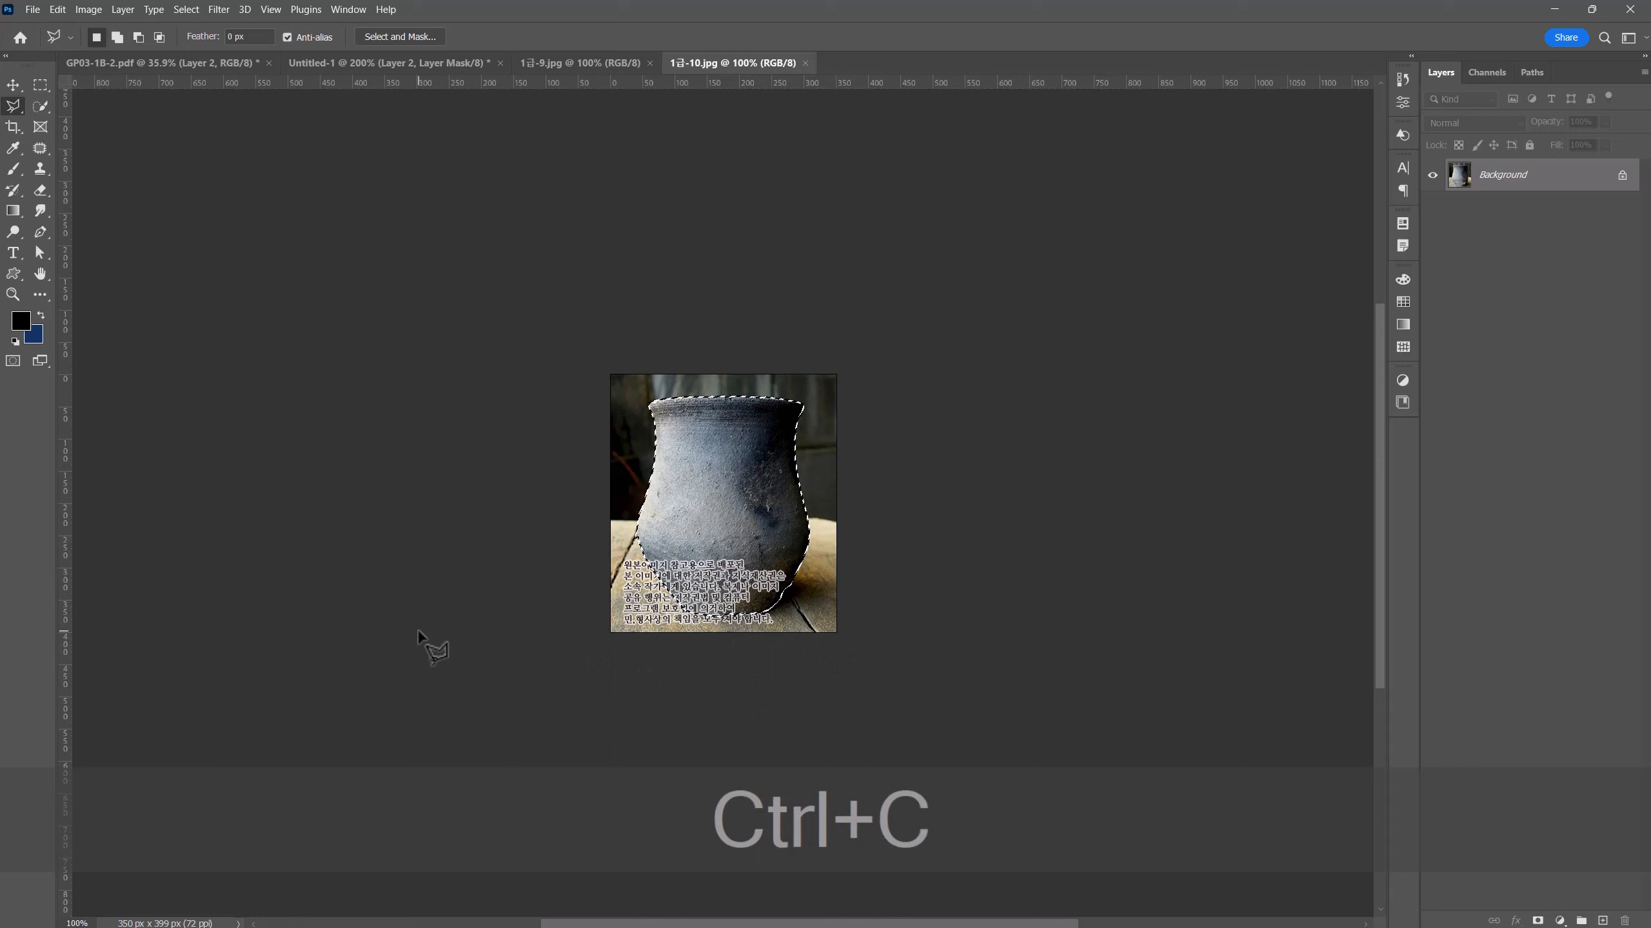
pyautogui.click(392, 63)
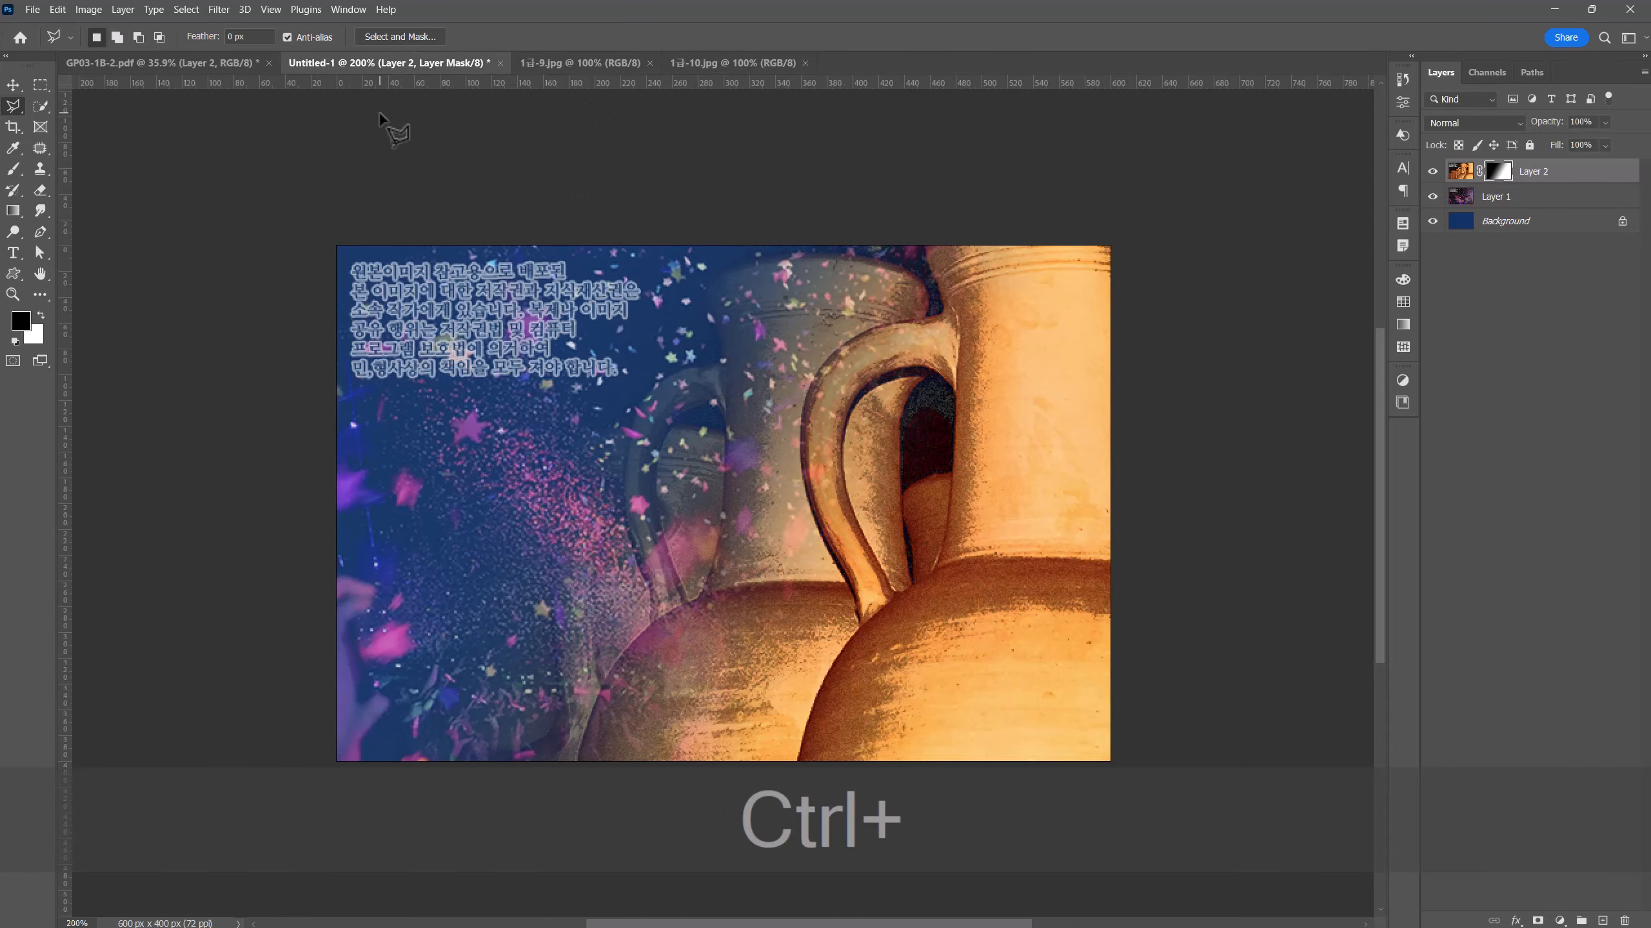
pyautogui.hotkey('ctrl', 'v')
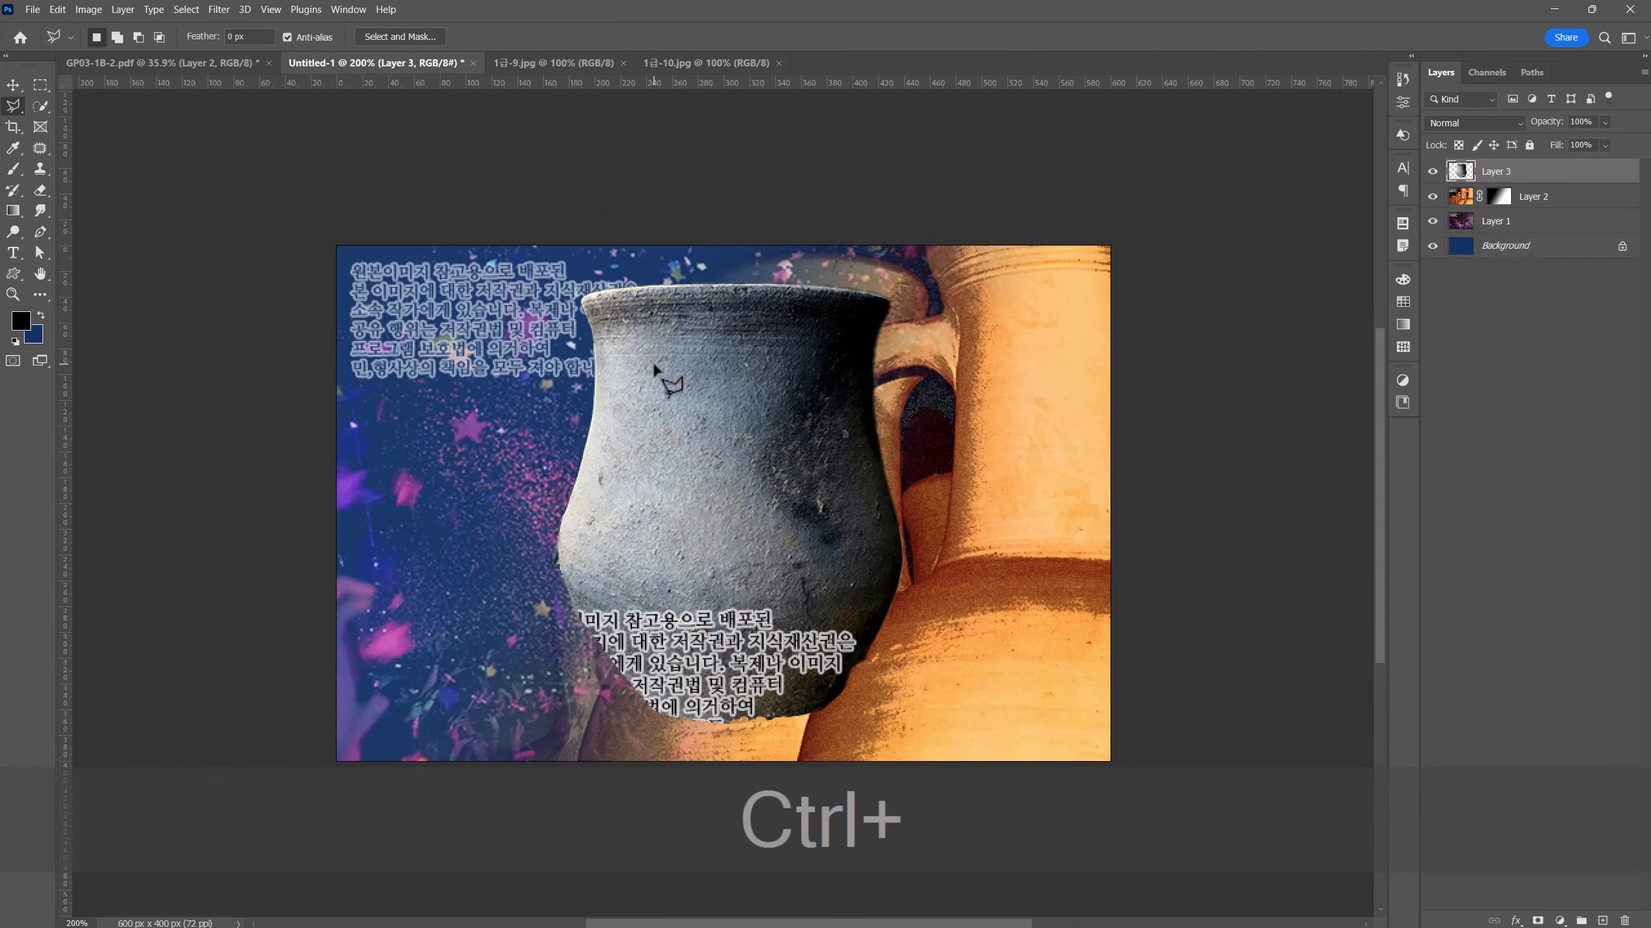
# - Scale the pot proportionally to 66.89% and place it in the lower-right corner of the poster
pyautogui.hotkey('ctrl', 't')
pyautogui.moveTo(729, 553); pyautogui.dragTo(918, 598)
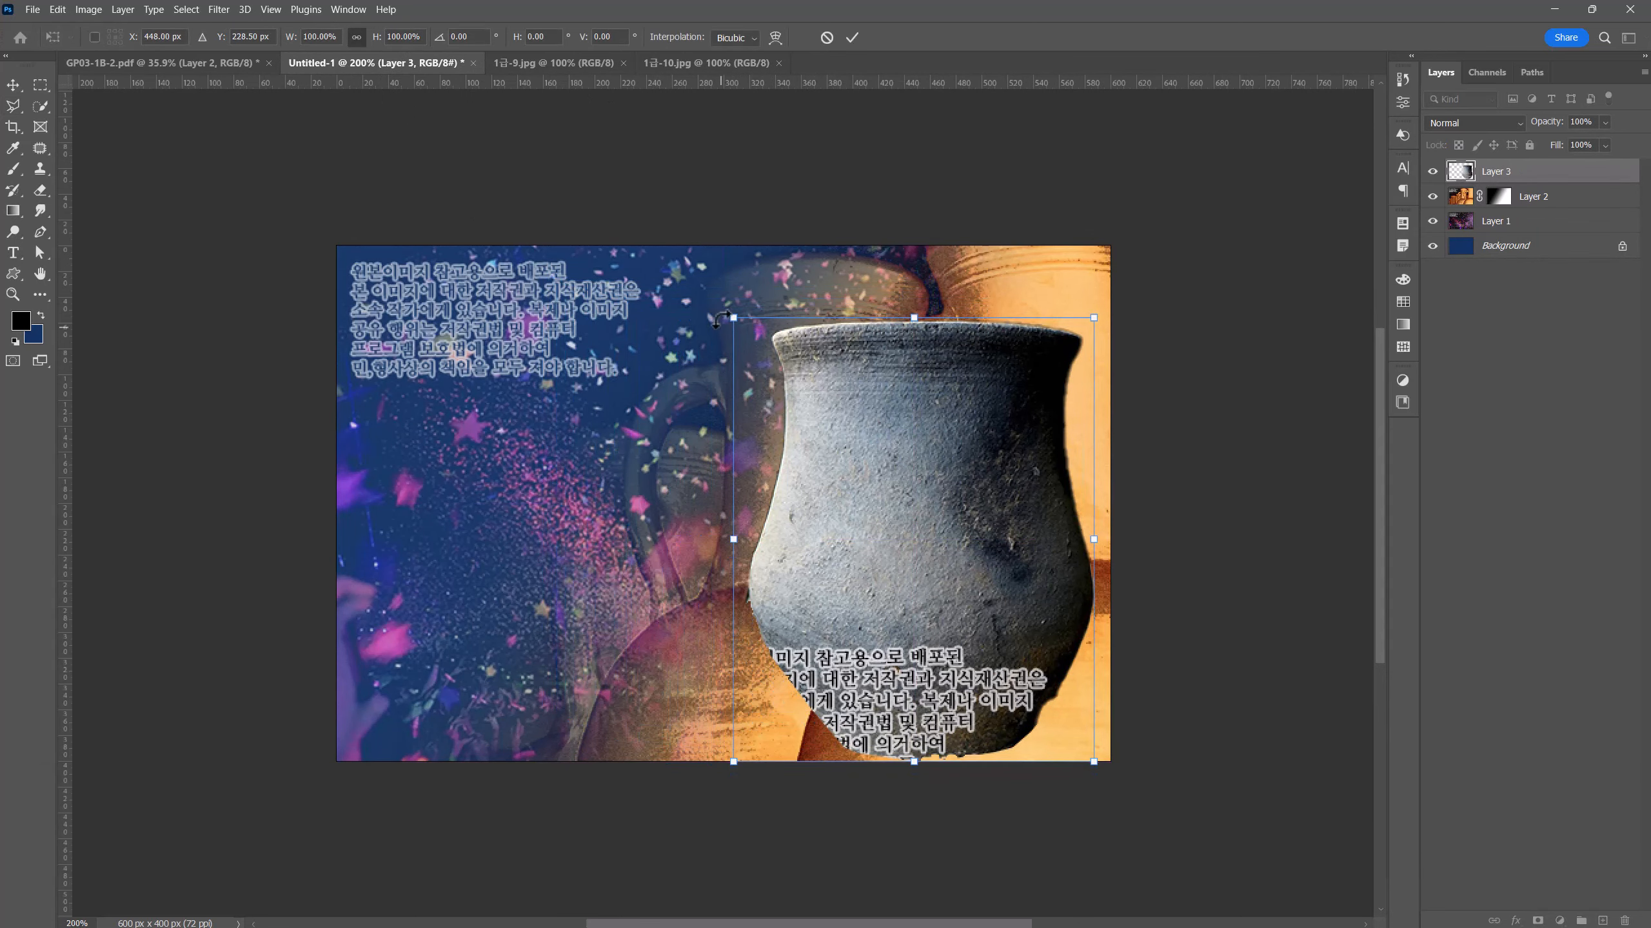
pyautogui.moveTo(731, 325); pyautogui.dragTo(846, 472)
pyautogui.moveTo(941, 588); pyautogui.dragTo(936, 588)
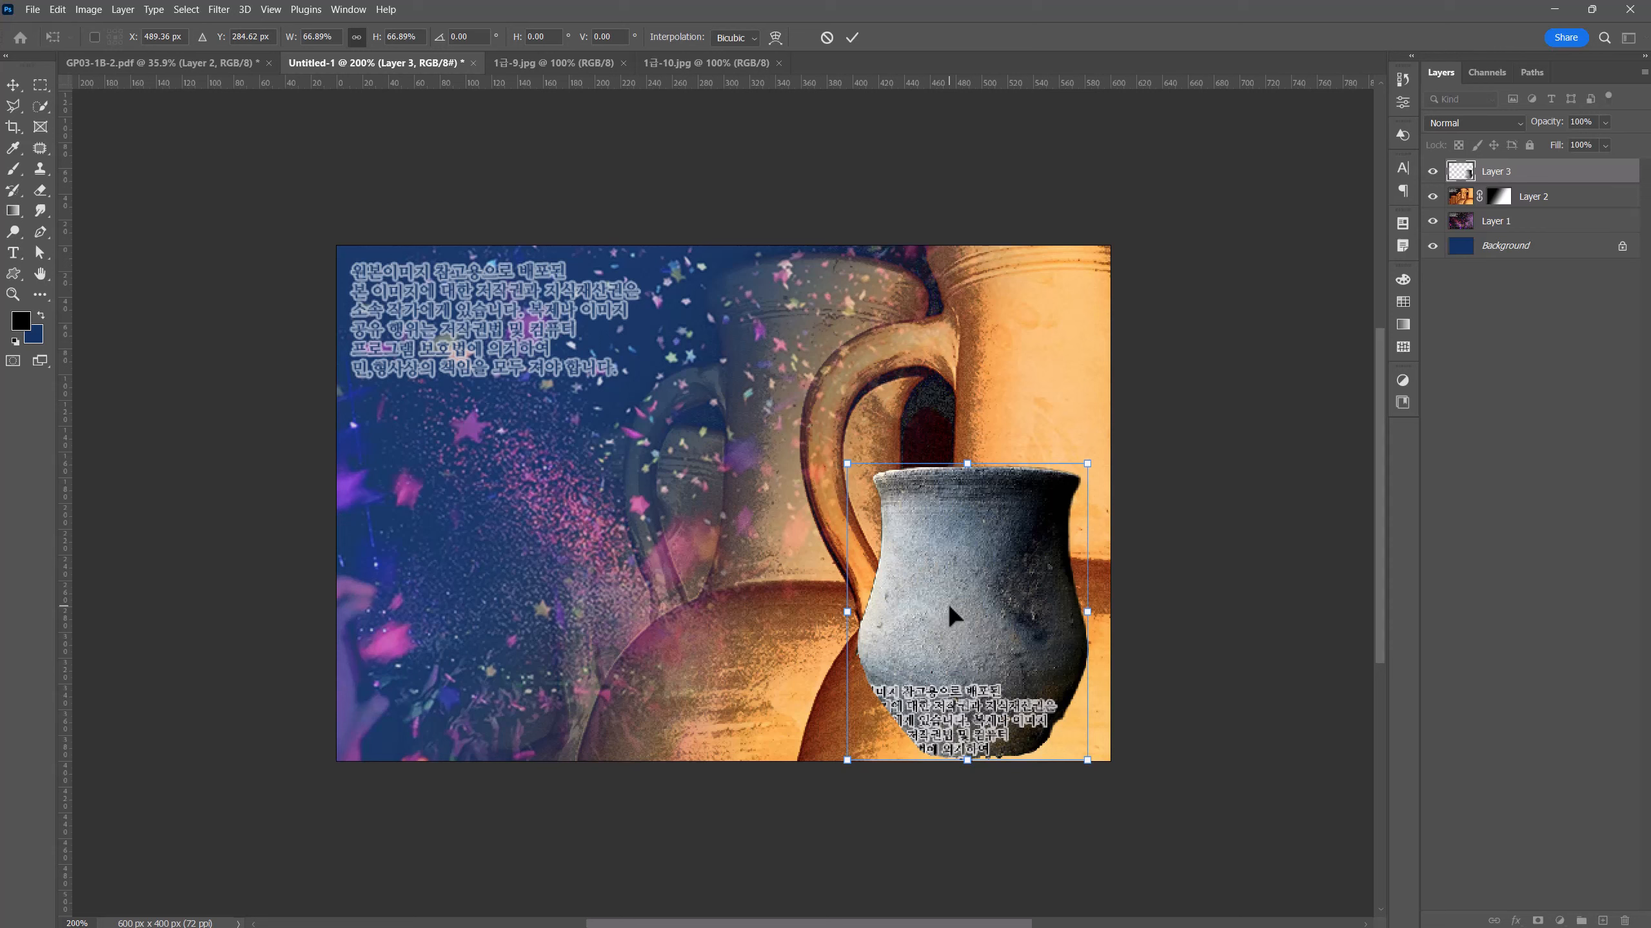
pyautogui.press('Return')
pyautogui.press('l')
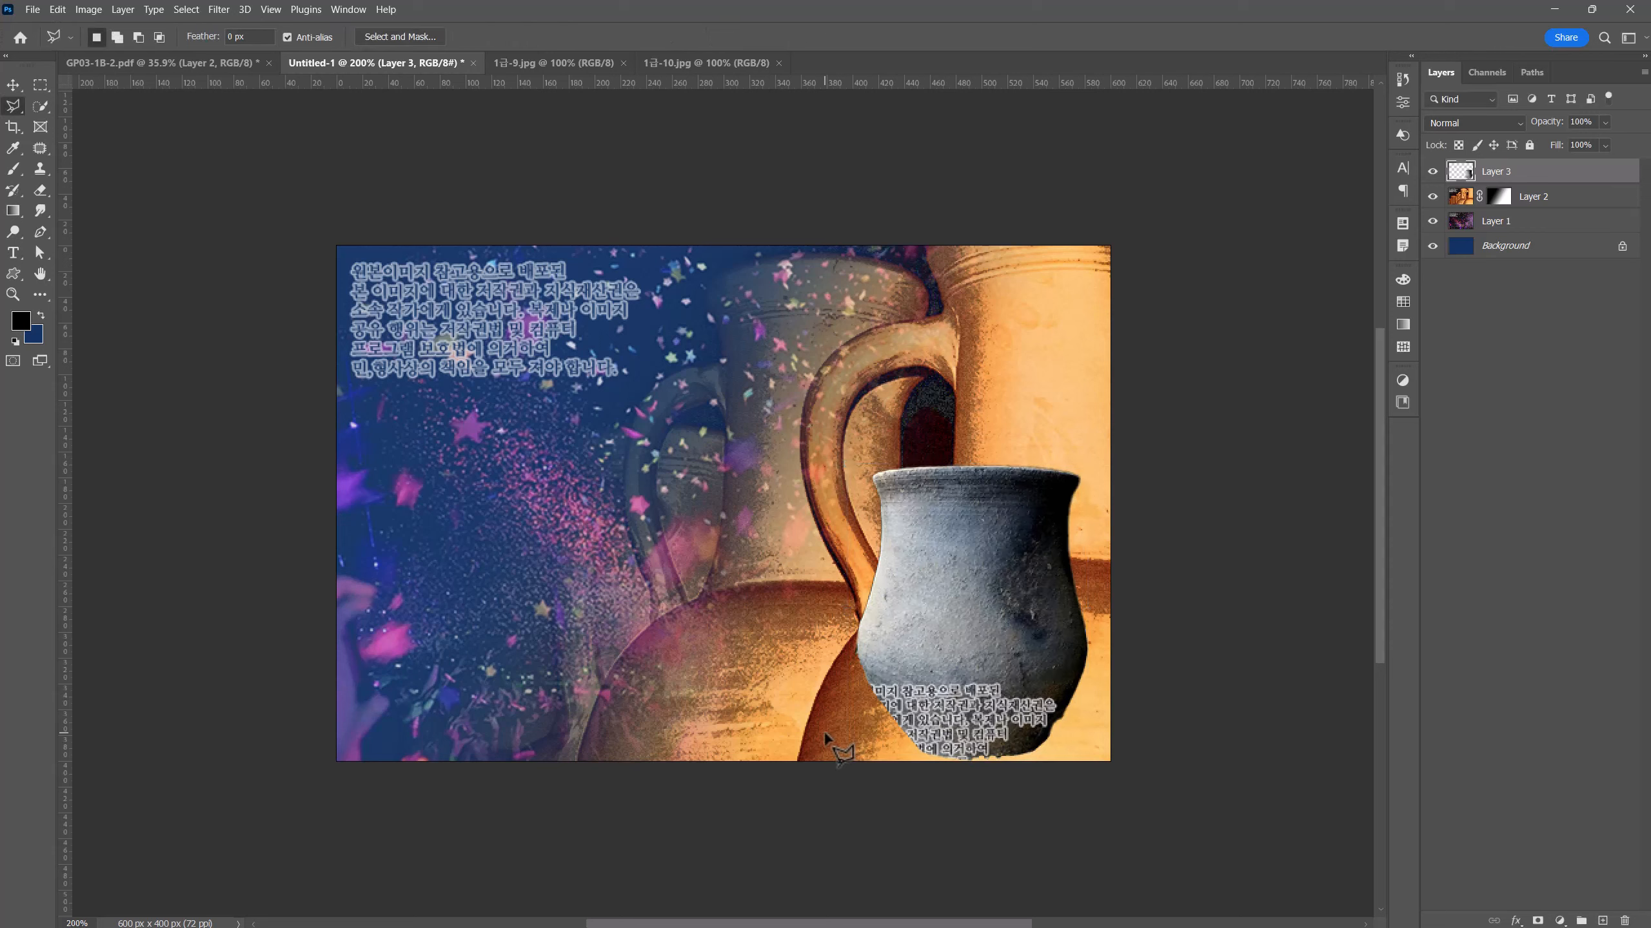
# - Add a white Outer Glow to the pot layer with 66% opacity, 18% spread and 10 px size
pyautogui.click(1516, 921)
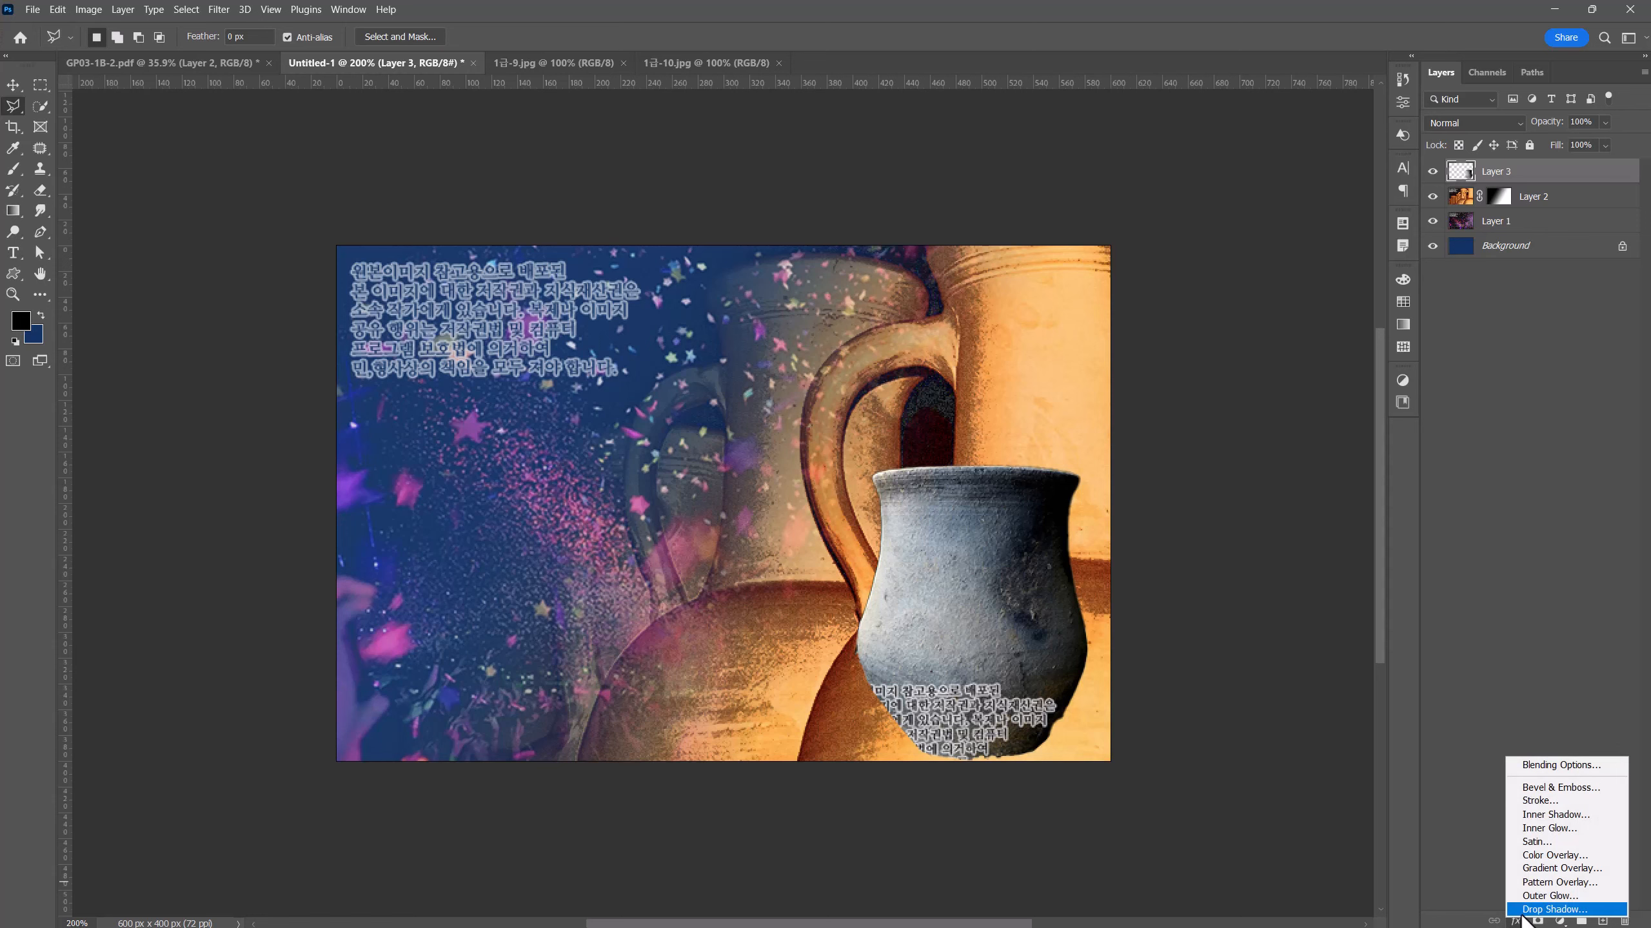
pyautogui.click(1531, 898)
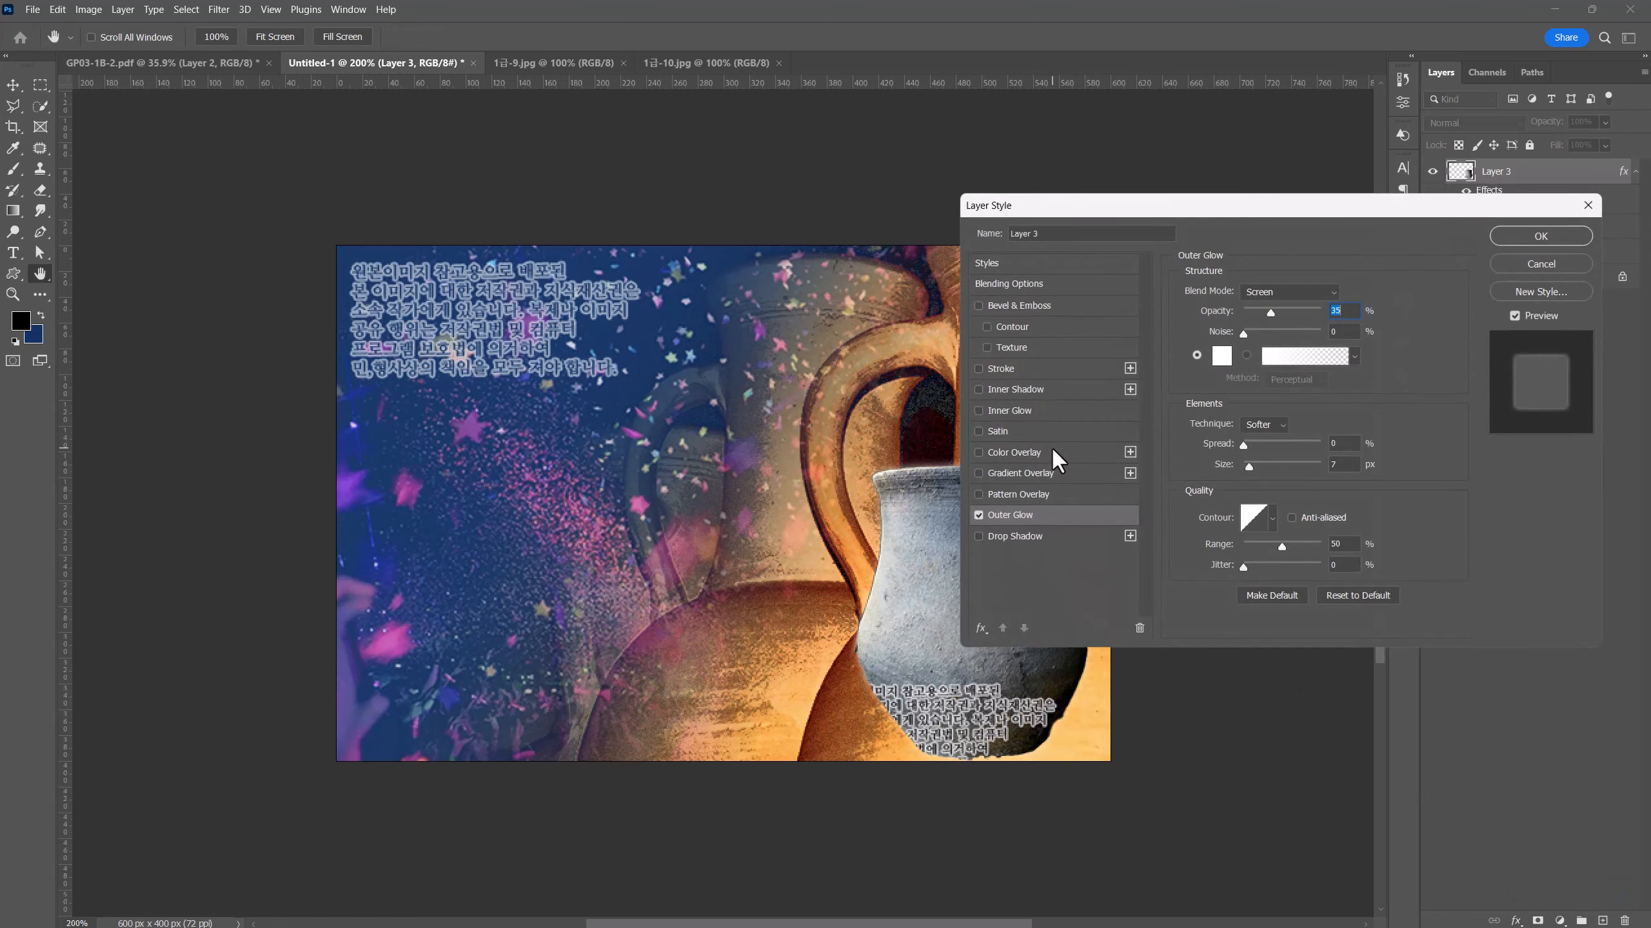
pyautogui.moveTo(1108, 203); pyautogui.dragTo(1144, 101)
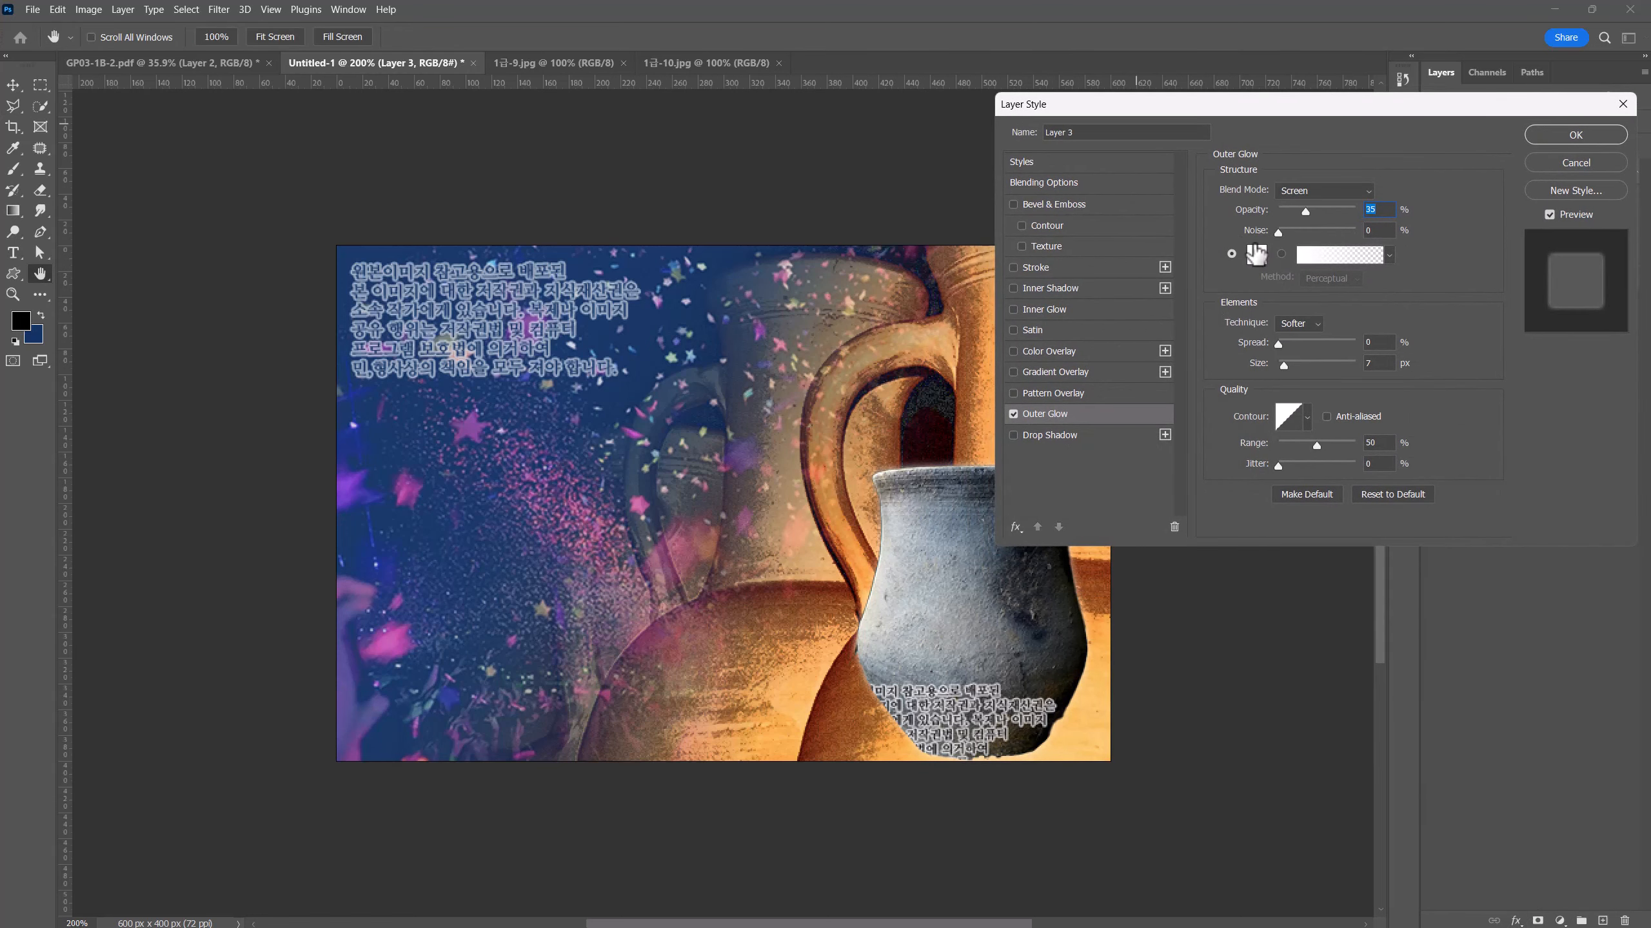
pyautogui.moveTo(1281, 346); pyautogui.dragTo(1286, 365)
pyautogui.moveTo(1305, 208); pyautogui.dragTo(1326, 209)
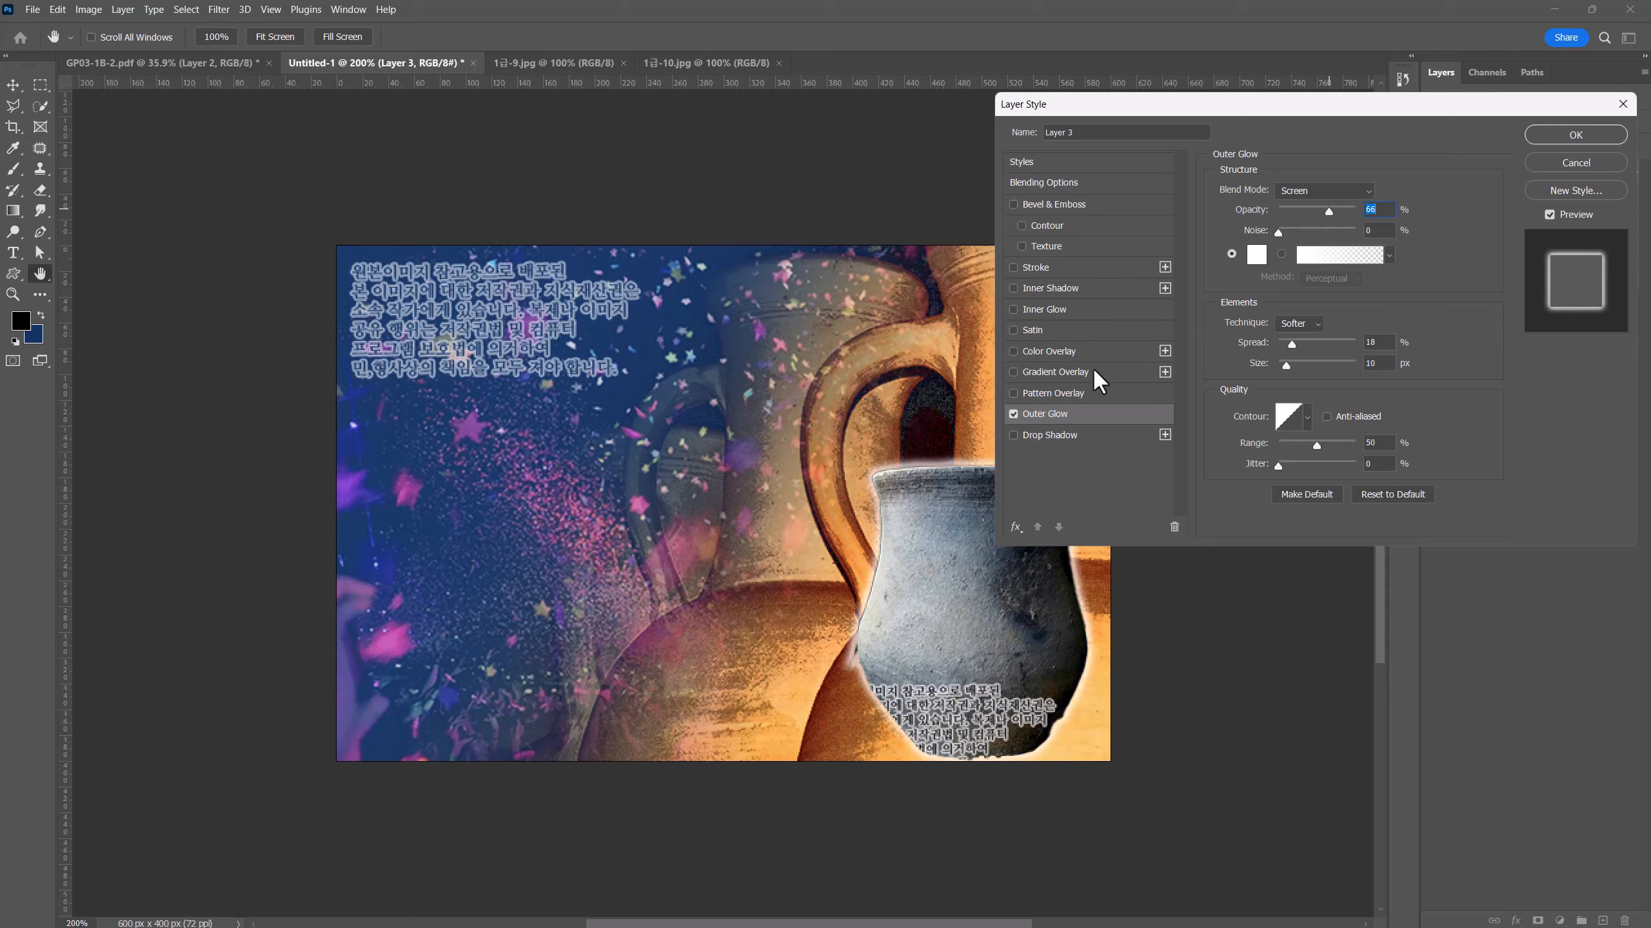
# - Add a Drop Shadow to the pot layer with a distance of 16 px and apply the layer styles
pyautogui.click(1048, 437)
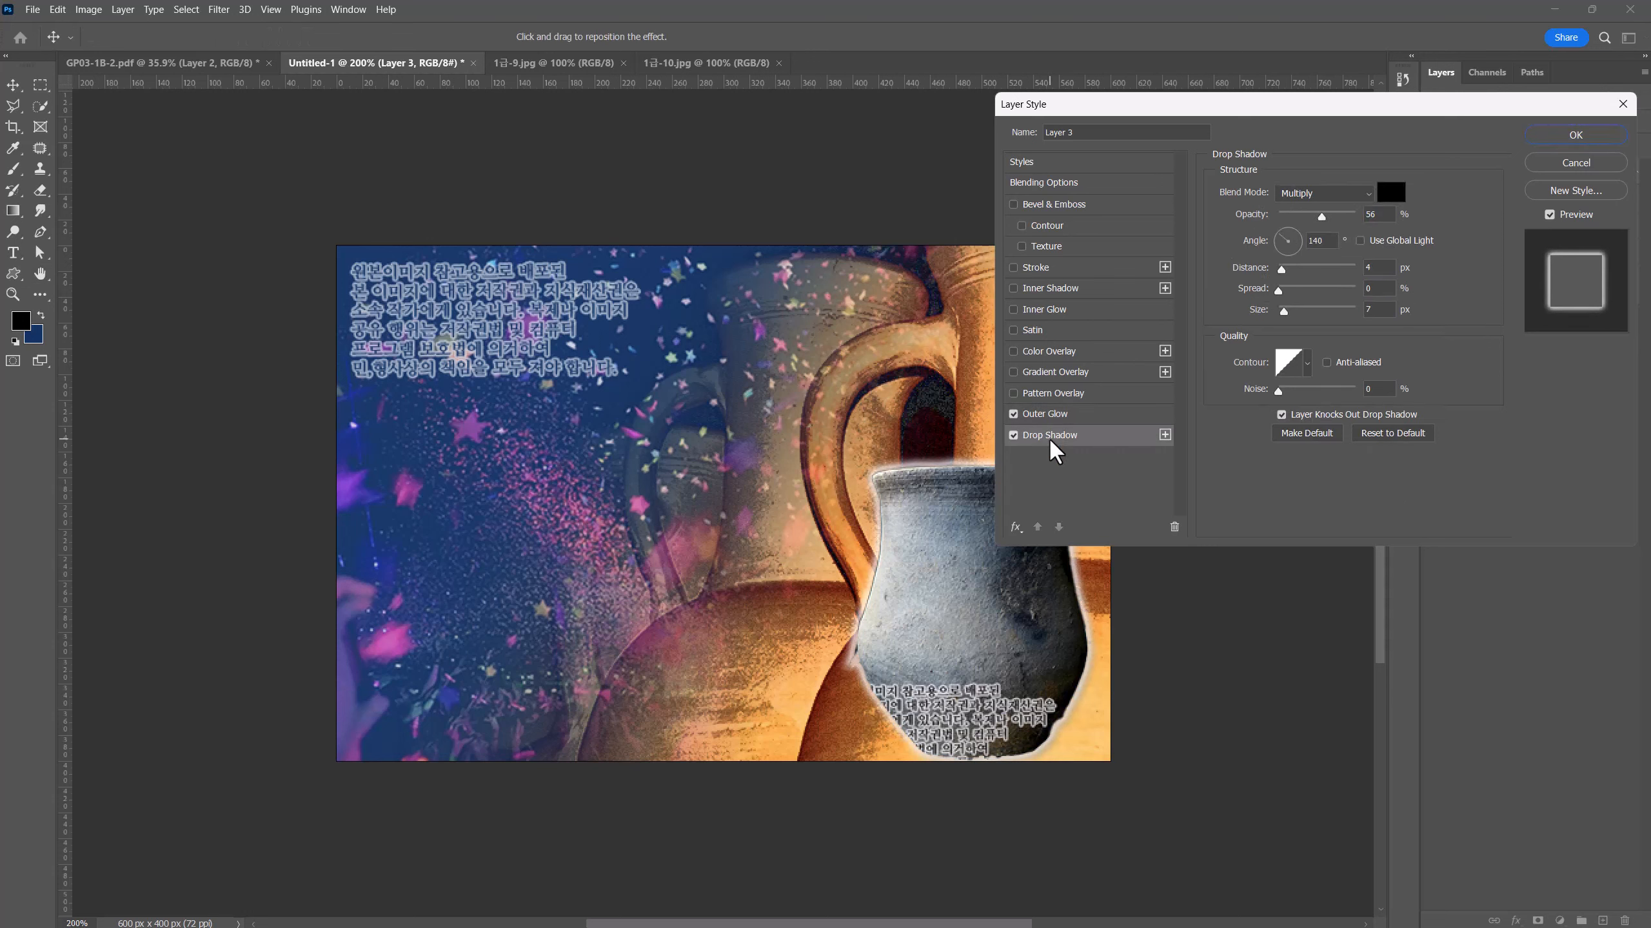
pyautogui.moveTo(1282, 269); pyautogui.dragTo(1291, 272)
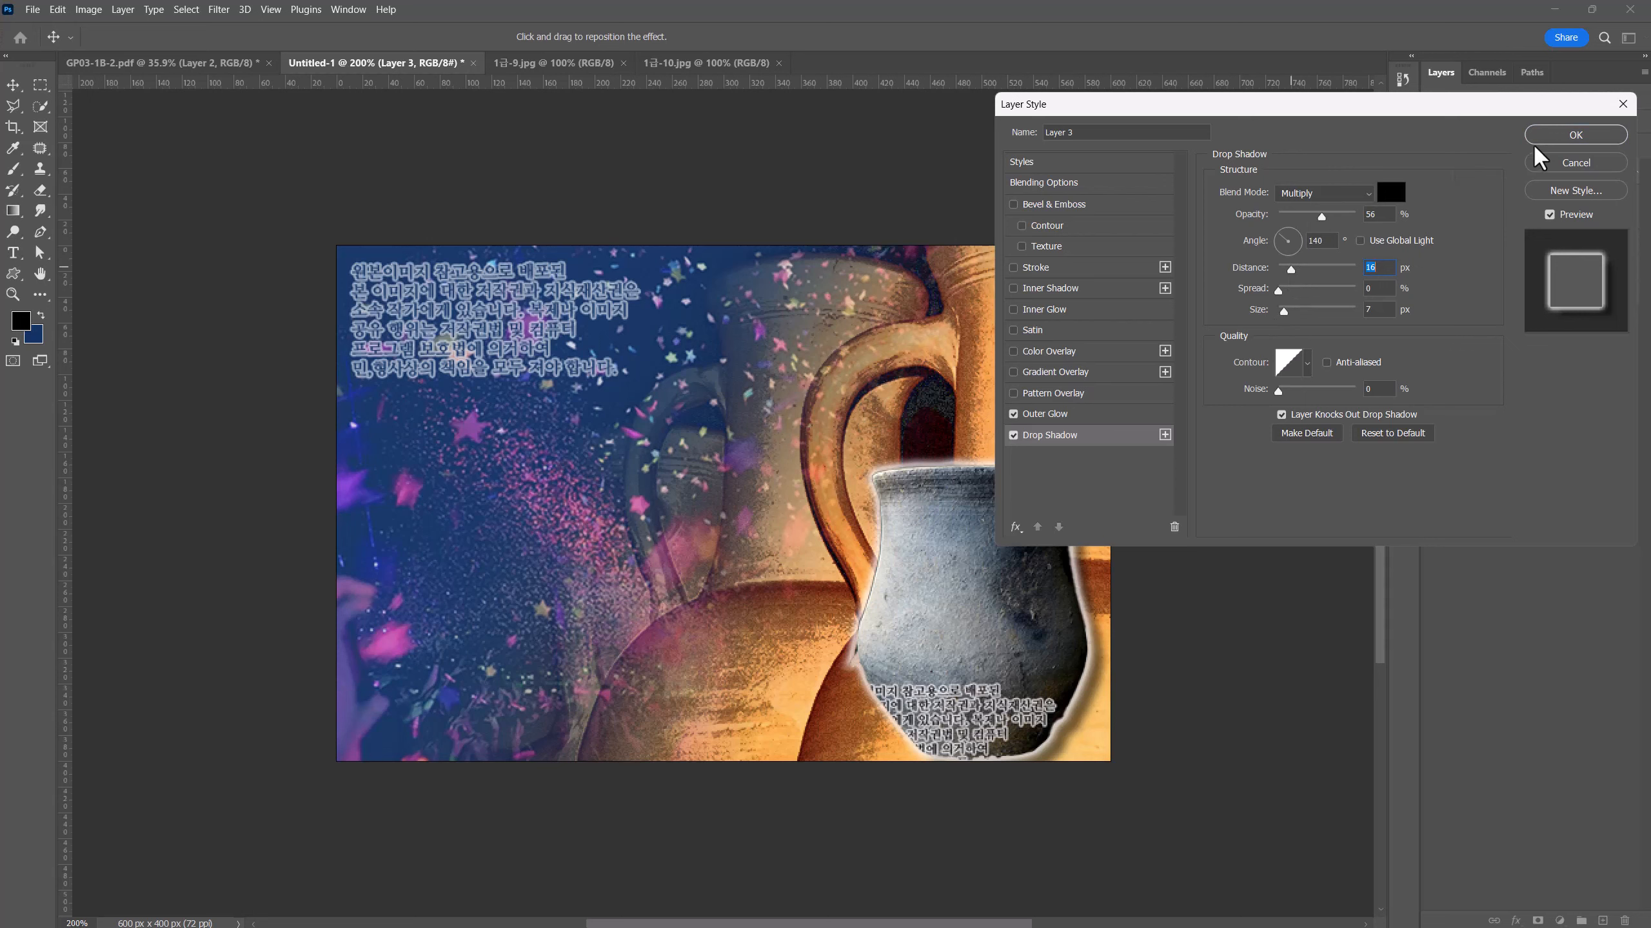
pyautogui.click(1565, 135)
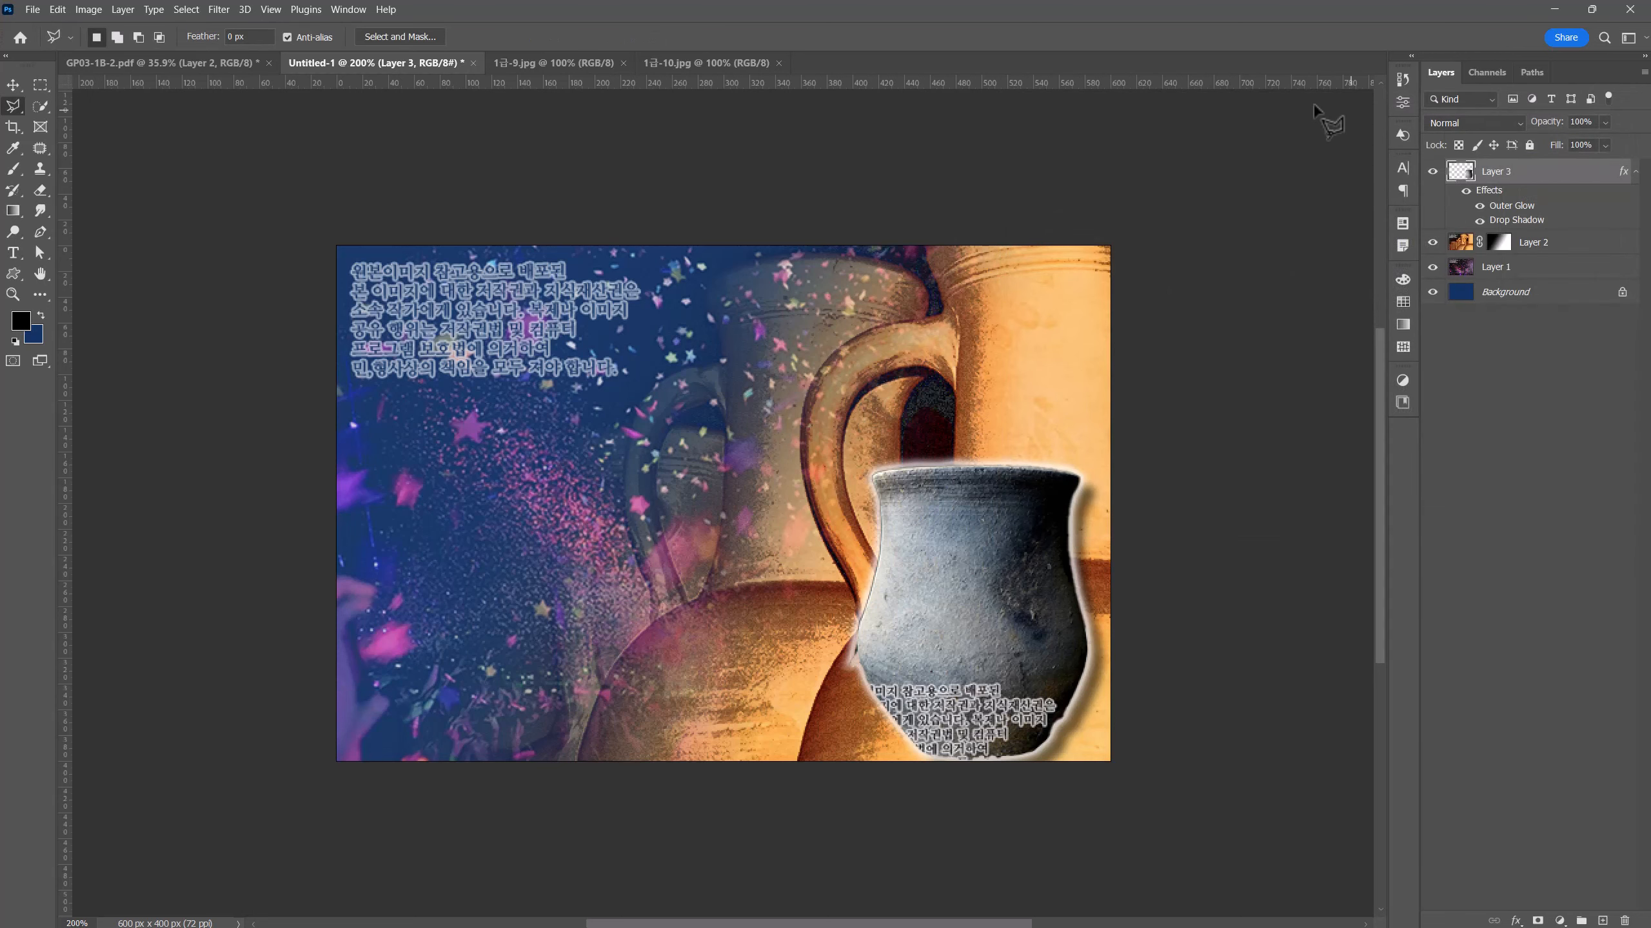
# - Copy the whole potter's-wheel photo from 1급-9.jpg into the poster document as a layer above the pot
pyautogui.click(581, 60)
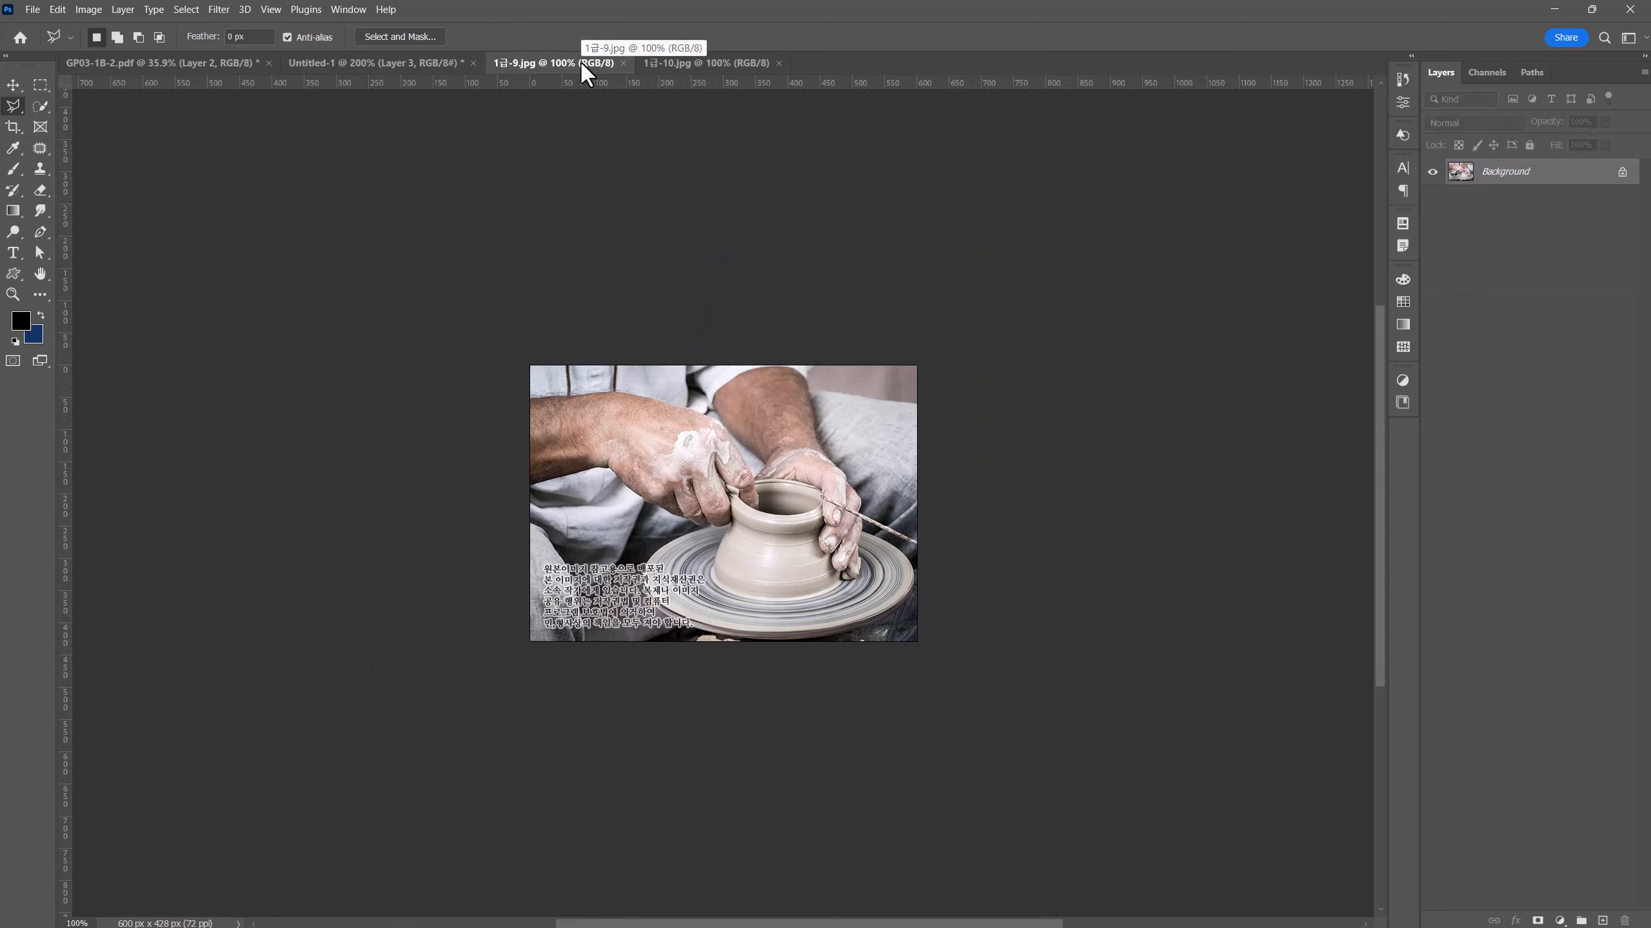
pyautogui.hotkey('ctrl', 'a')
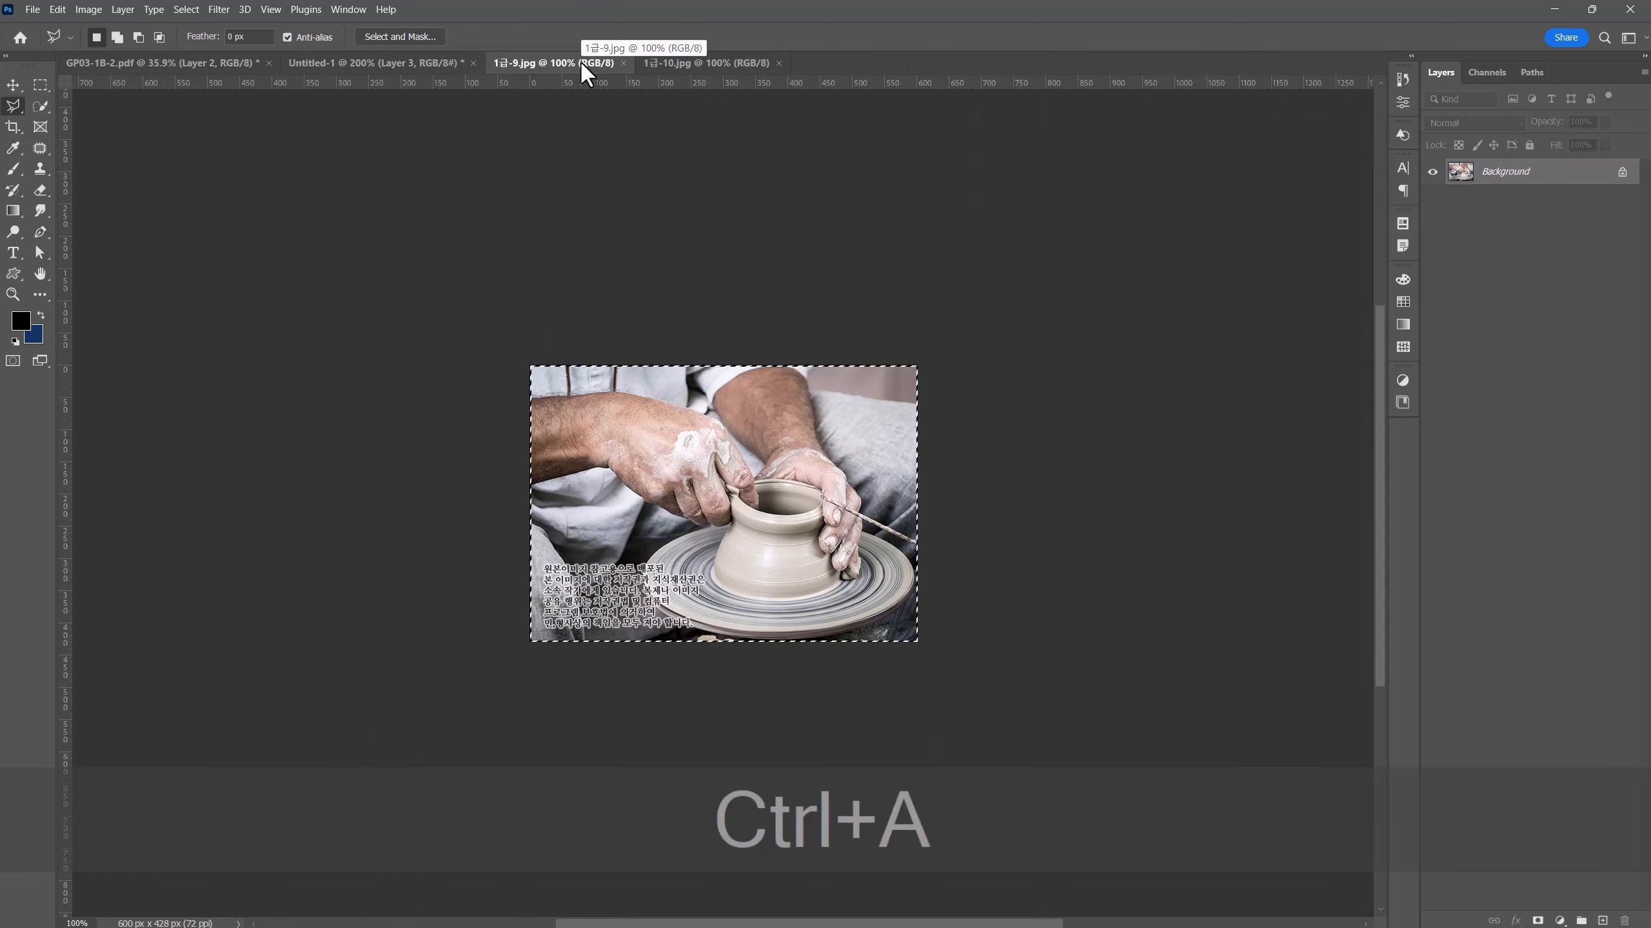
pyautogui.hotkey('ctrl', 'c')
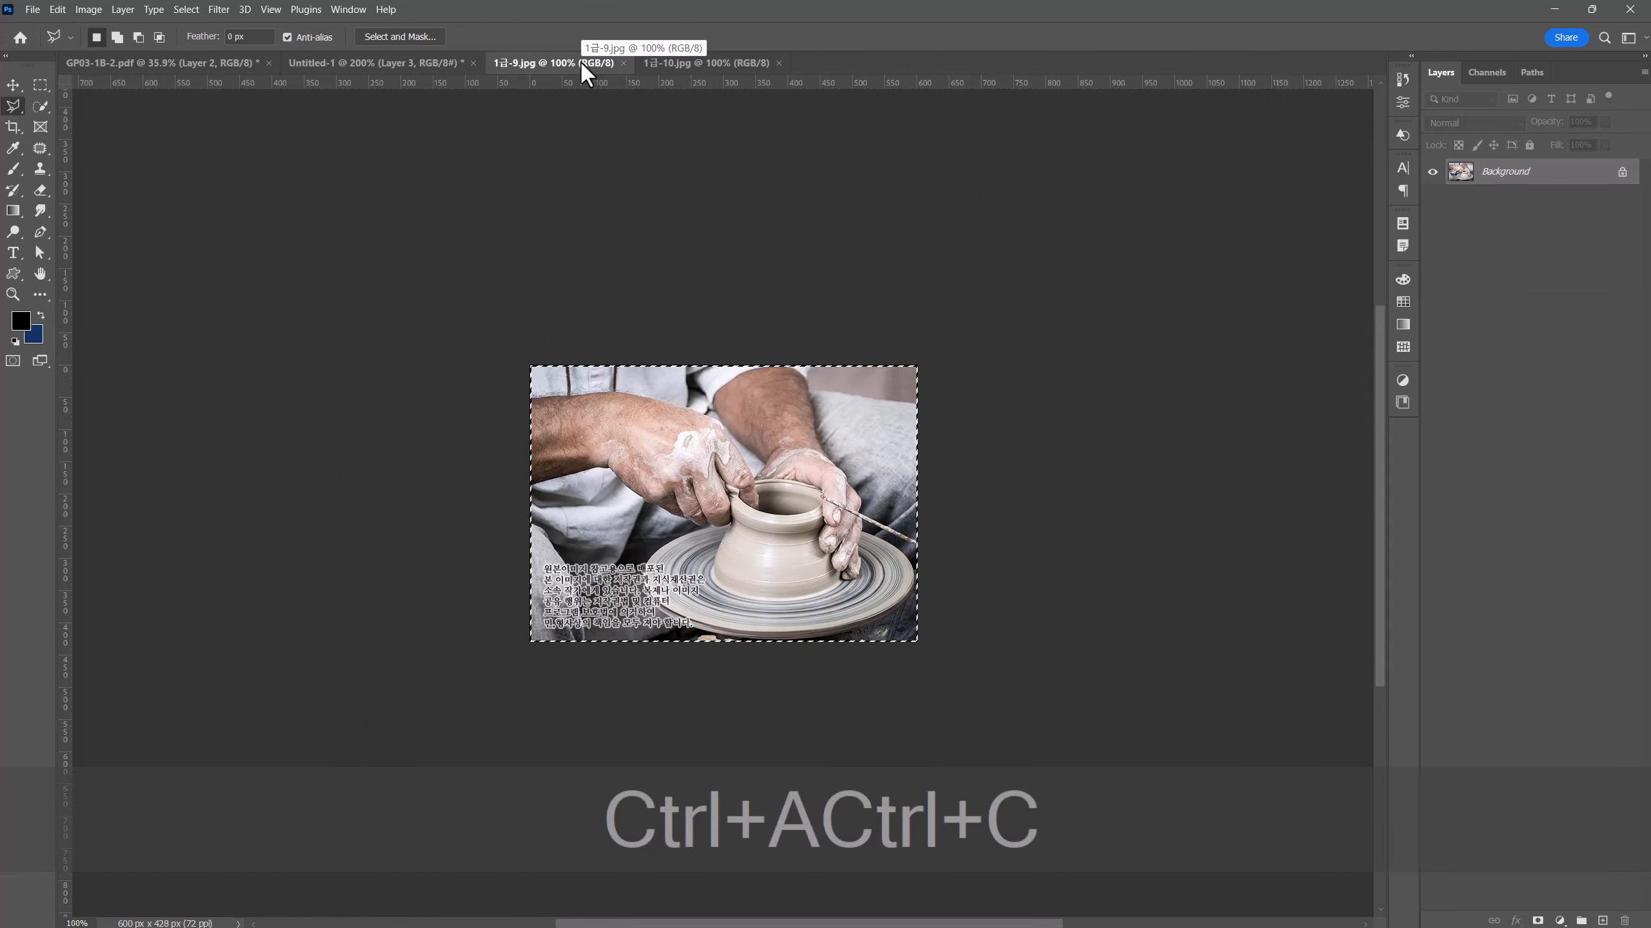
pyautogui.click(697, 60)
pyautogui.click(420, 63)
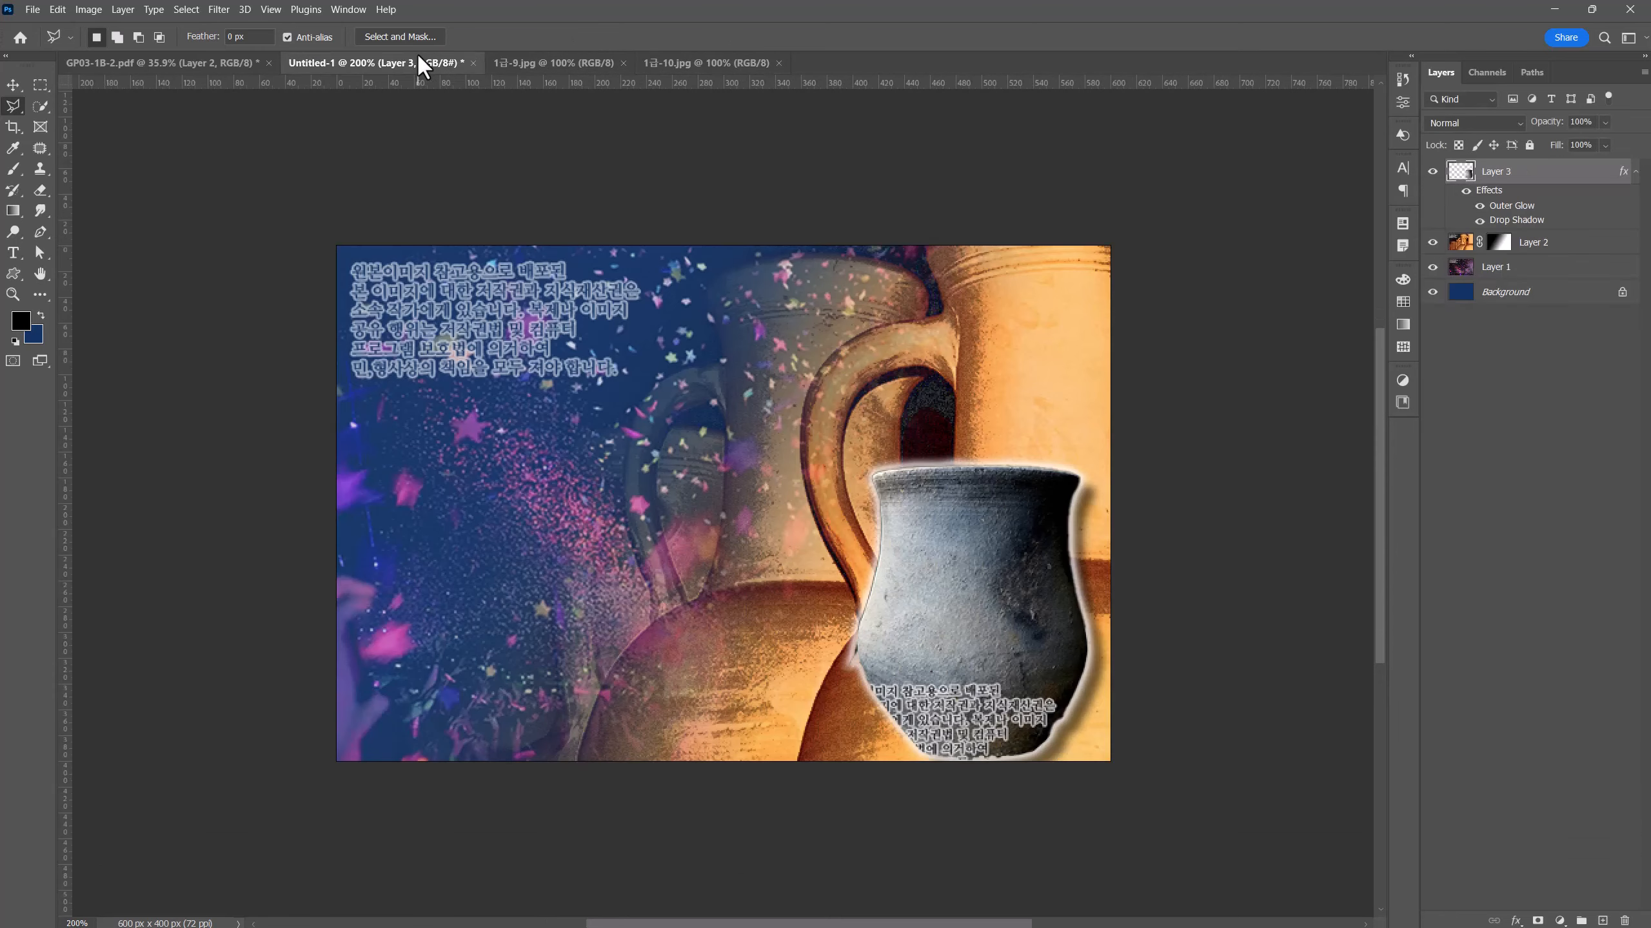
pyautogui.hotkey('ctrl', 'v')
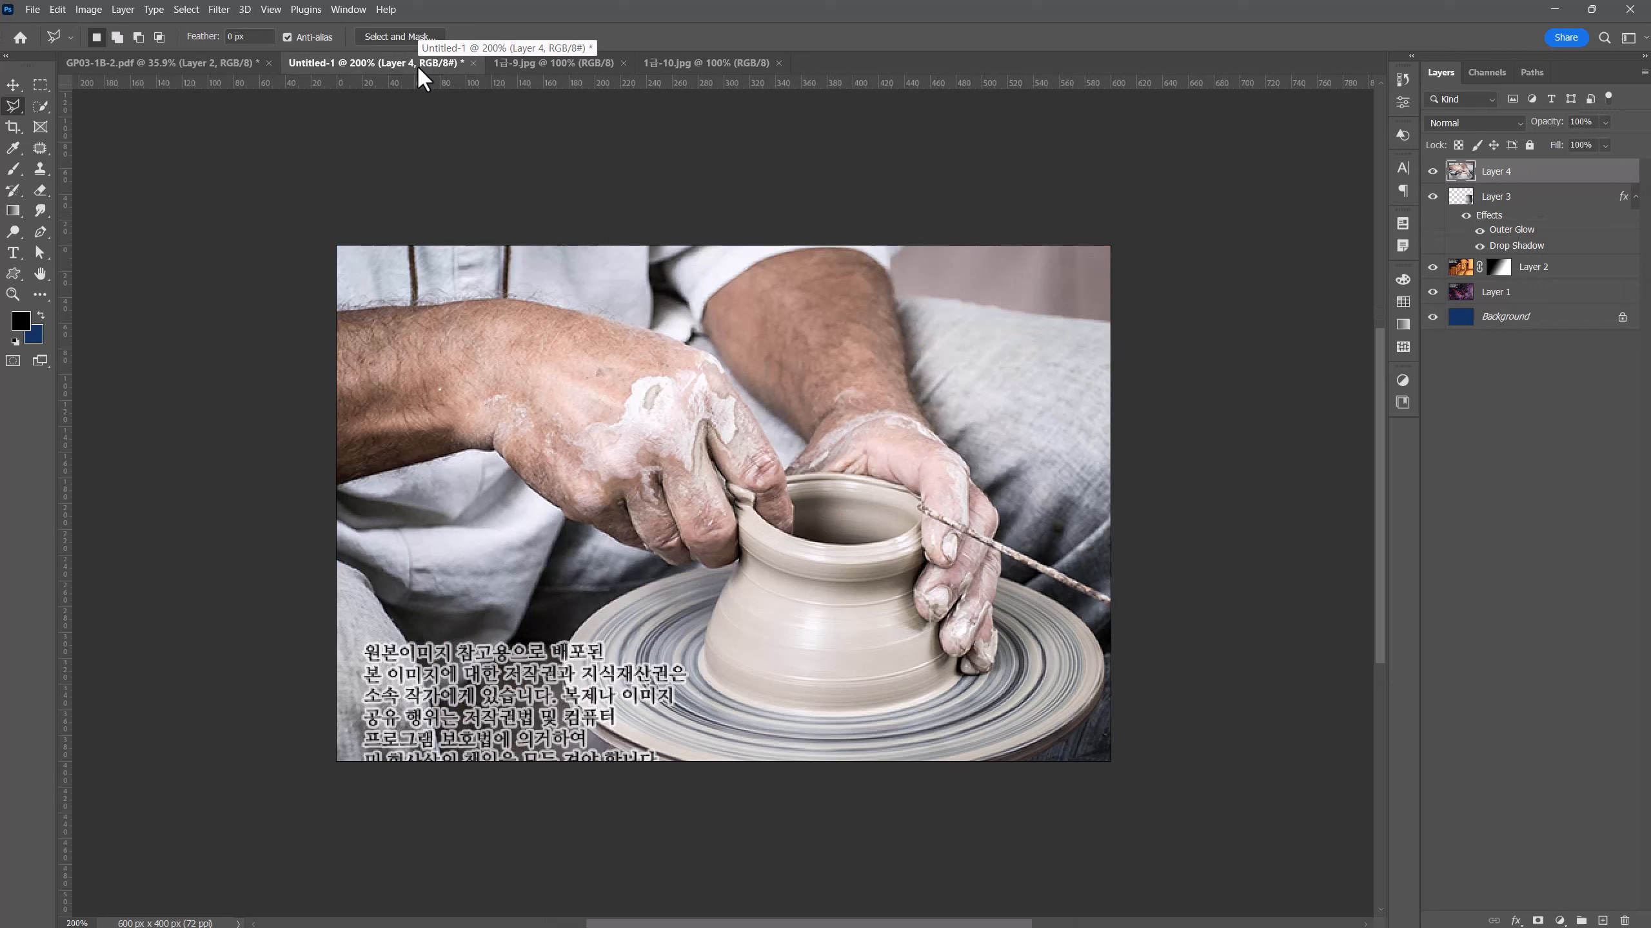
# - Scale the potter's-wheel photo proportionally to 65.84% and place it over the pot in the poster's lower-right corner
pyautogui.hotkey('ctrl', 't')
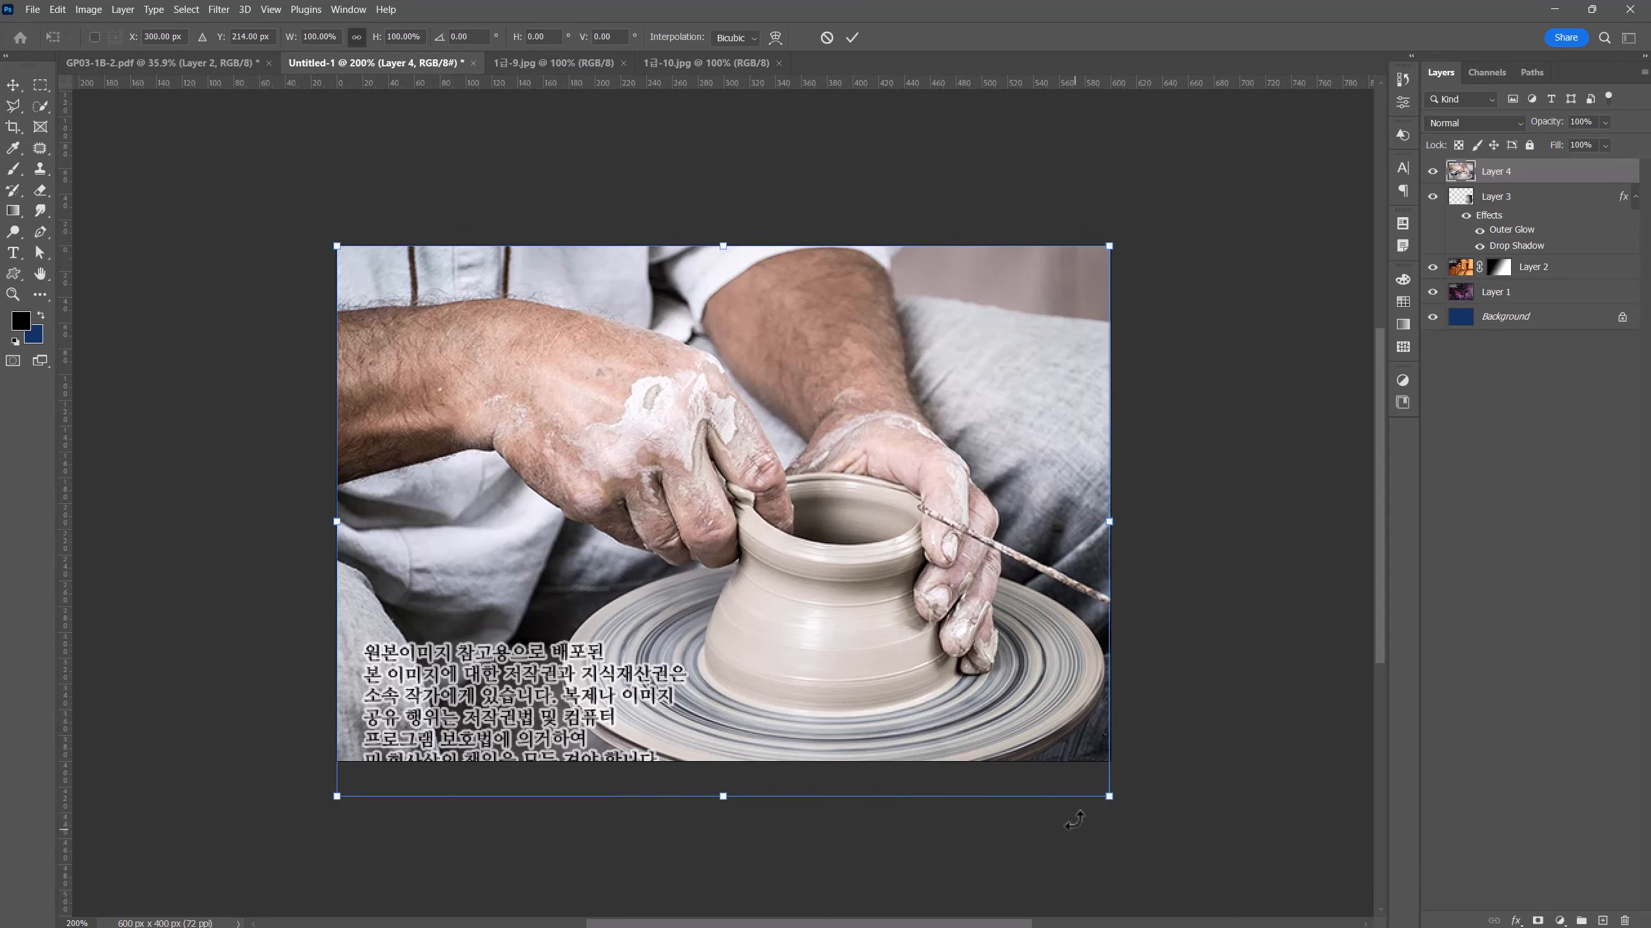
pyautogui.moveTo(1109, 795); pyautogui.dragTo(844, 609)
pyautogui.moveTo(632, 521); pyautogui.dragTo(943, 677)
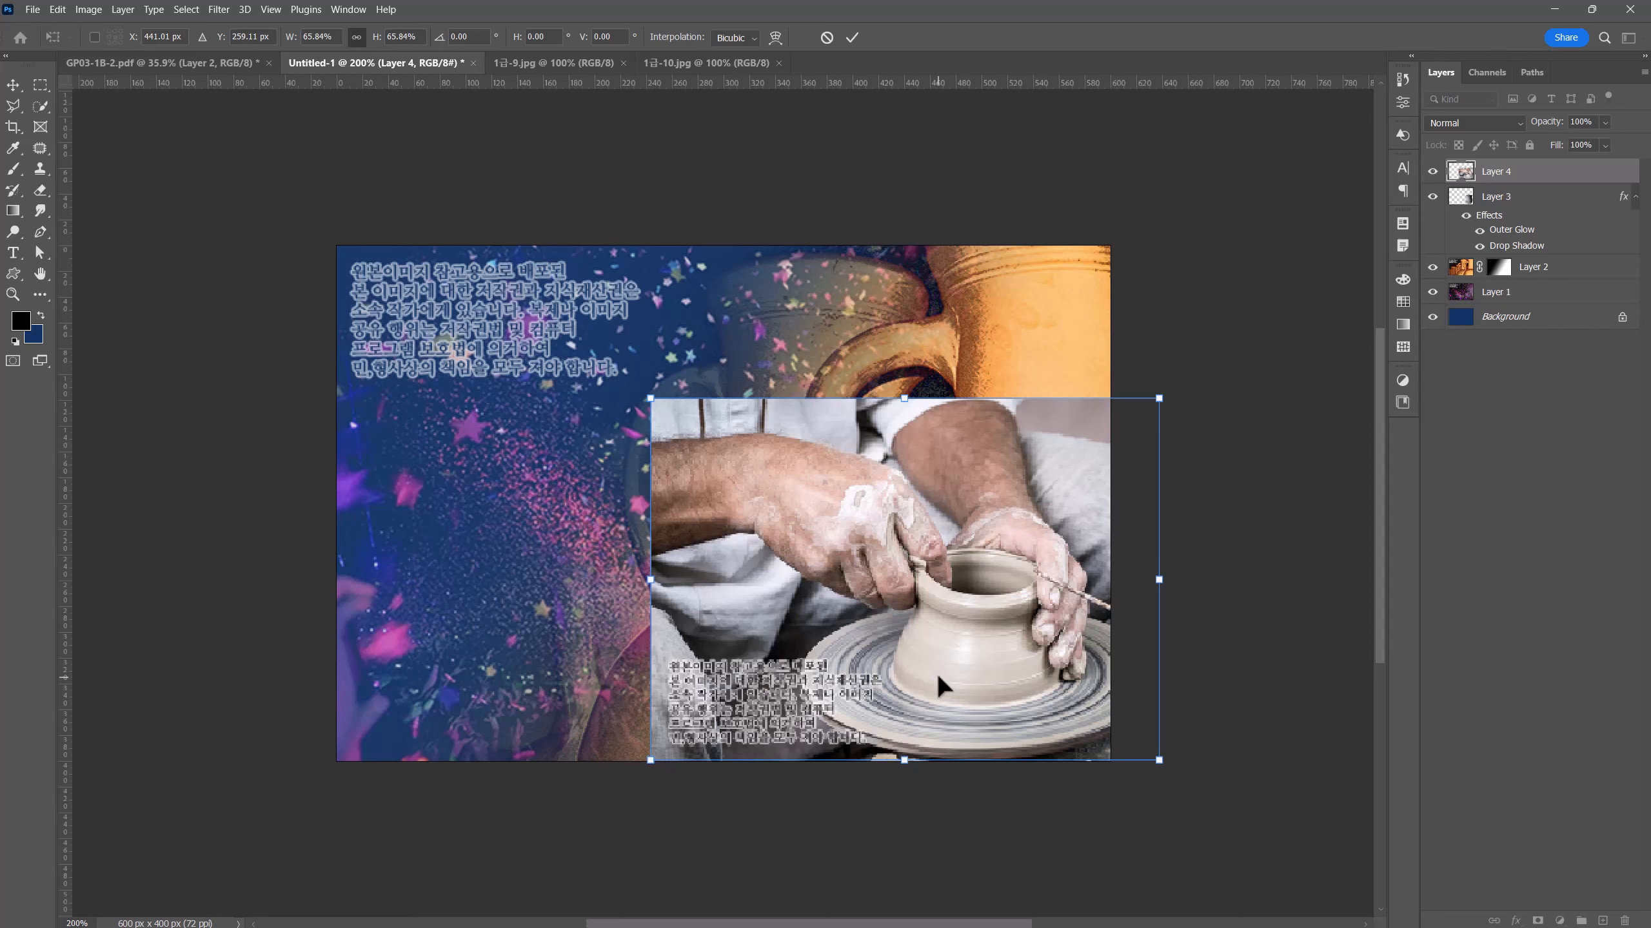
pyautogui.press('l')
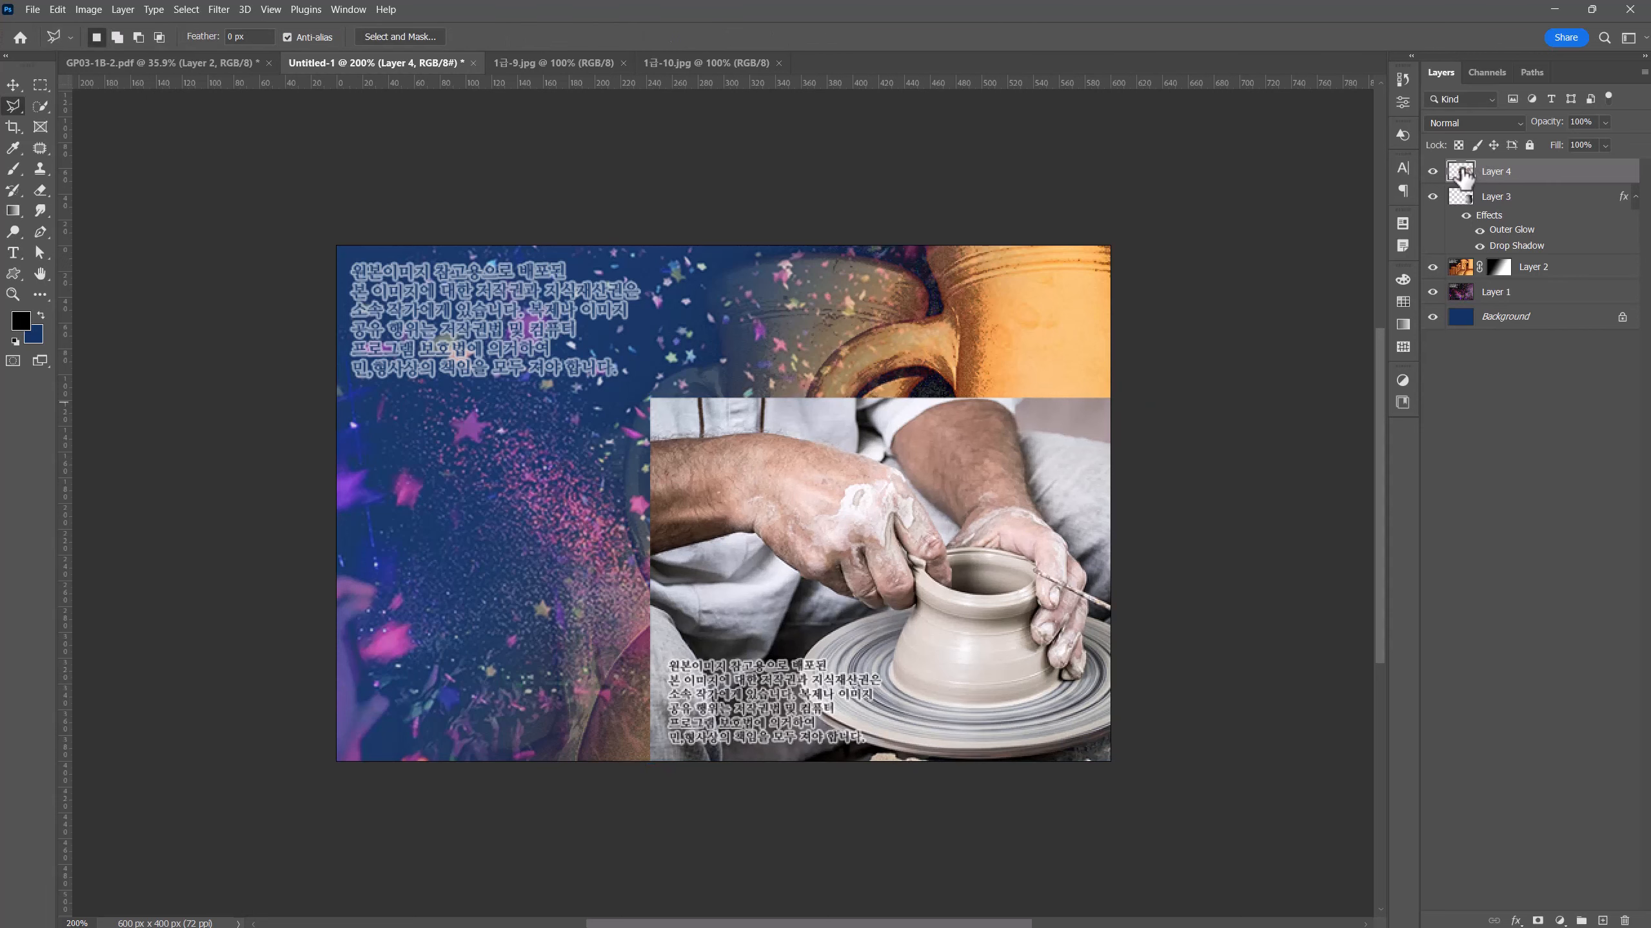
# - Clip the potter's-wheel photo to the pot layer and shift it so the hands and clay vessel sit within the pot
pyautogui.rightClick(1555, 176)
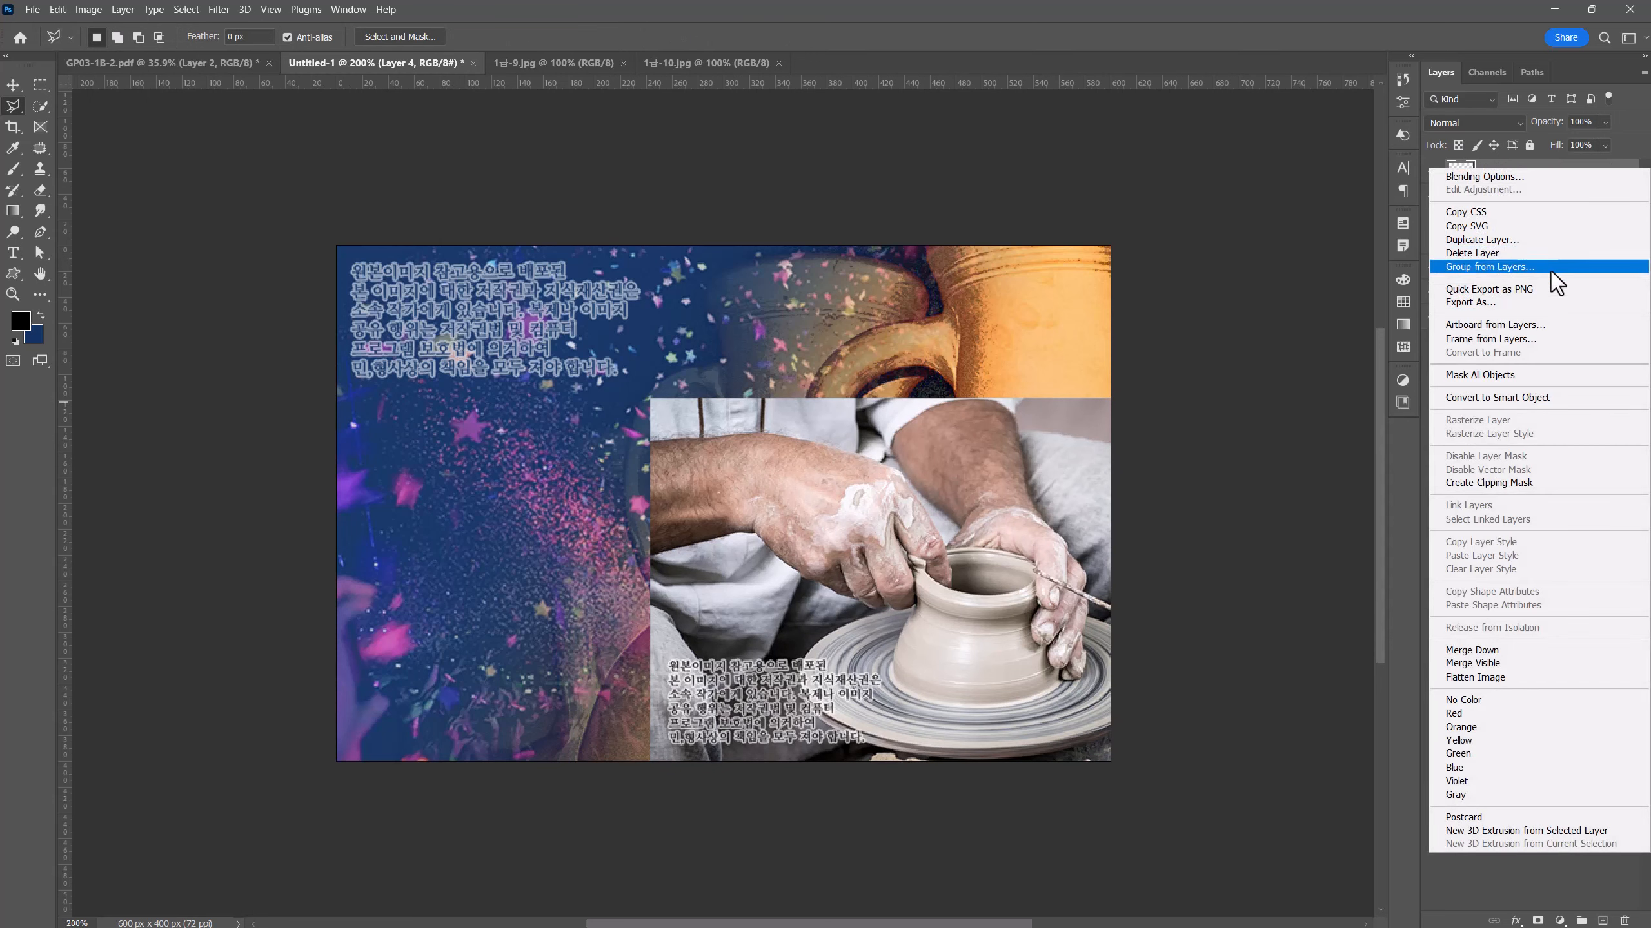
pyautogui.click(1525, 483)
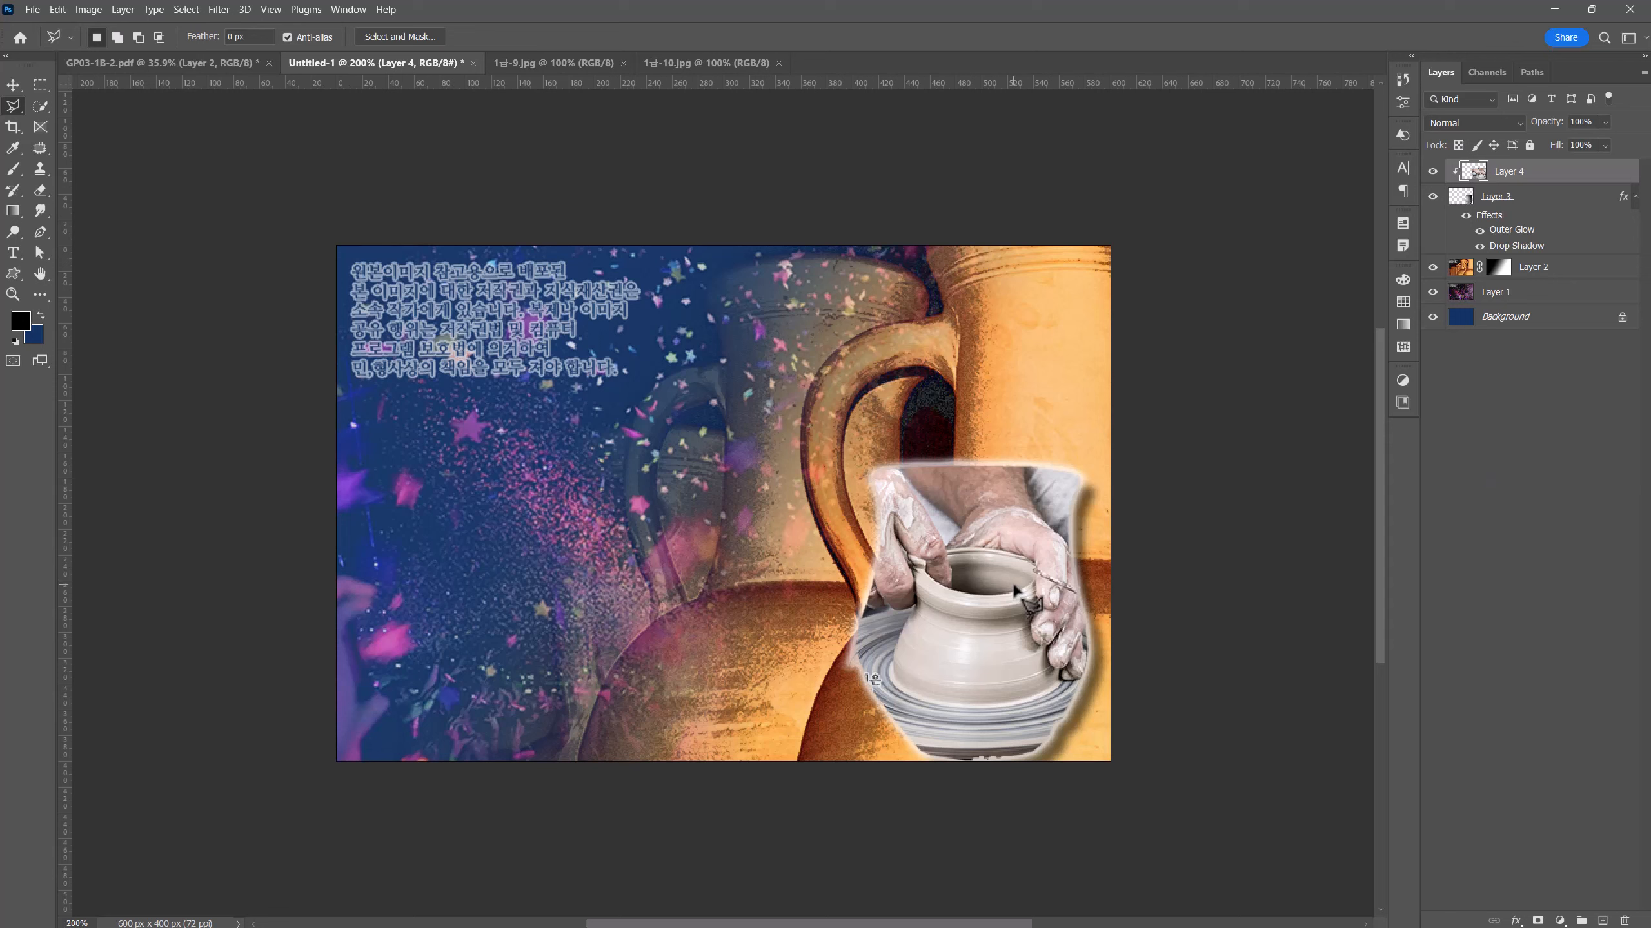
pyautogui.hotkey('ctrl', 't')
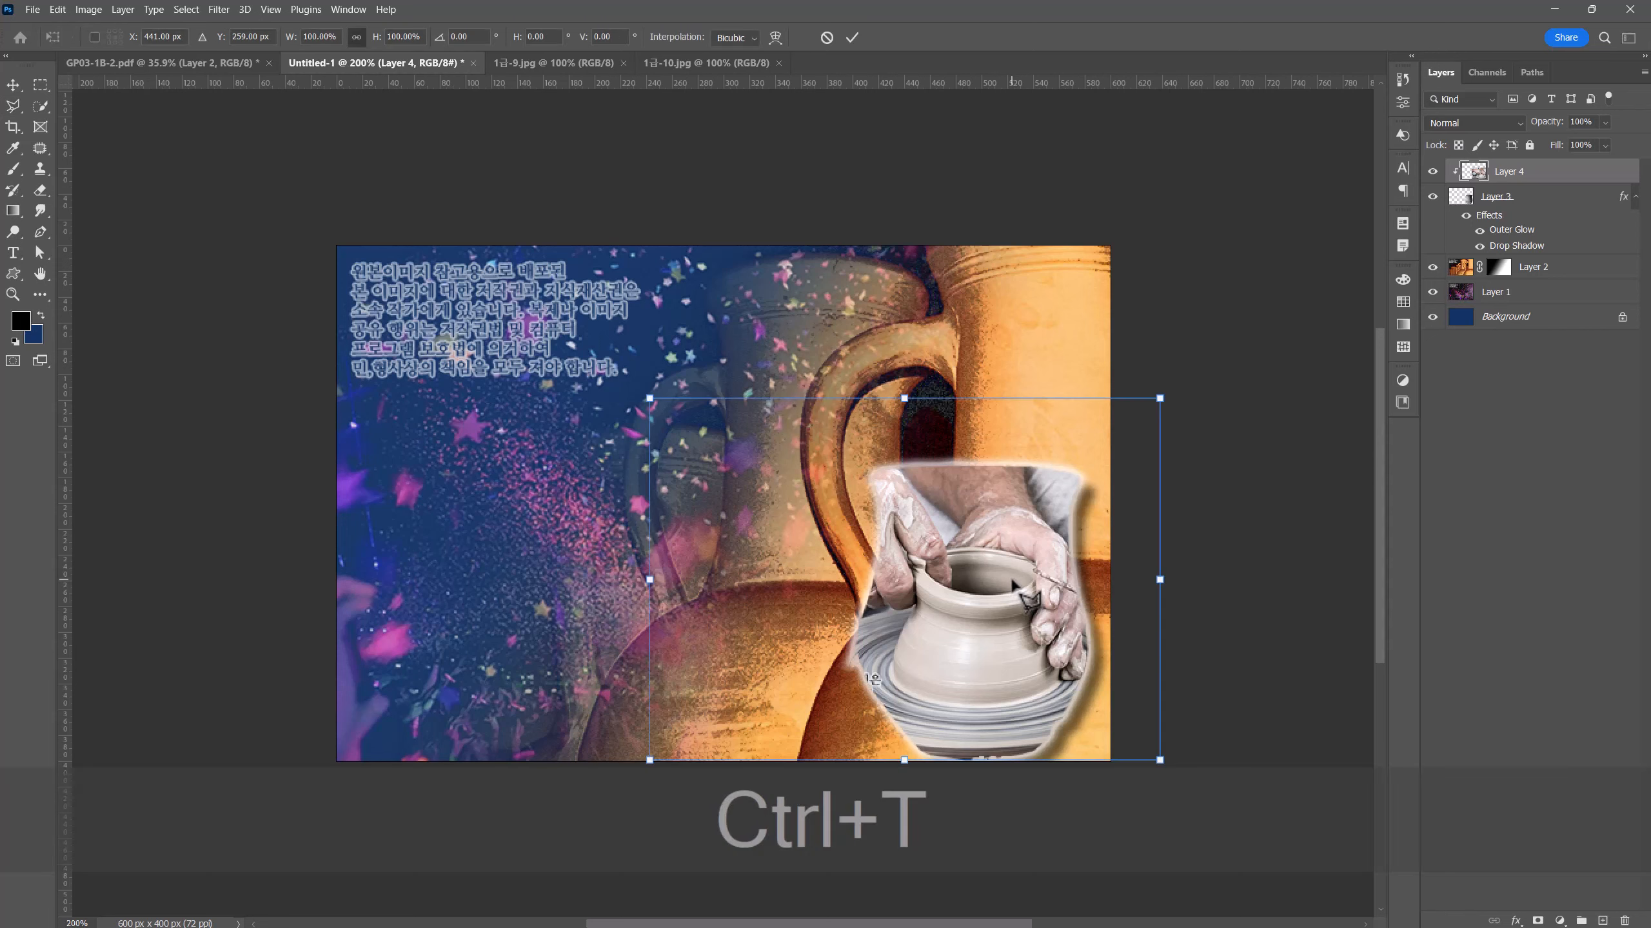
pyautogui.moveTo(1003, 623); pyautogui.dragTo(967, 650)
pyautogui.moveTo(966, 650); pyautogui.dragTo(976, 648)
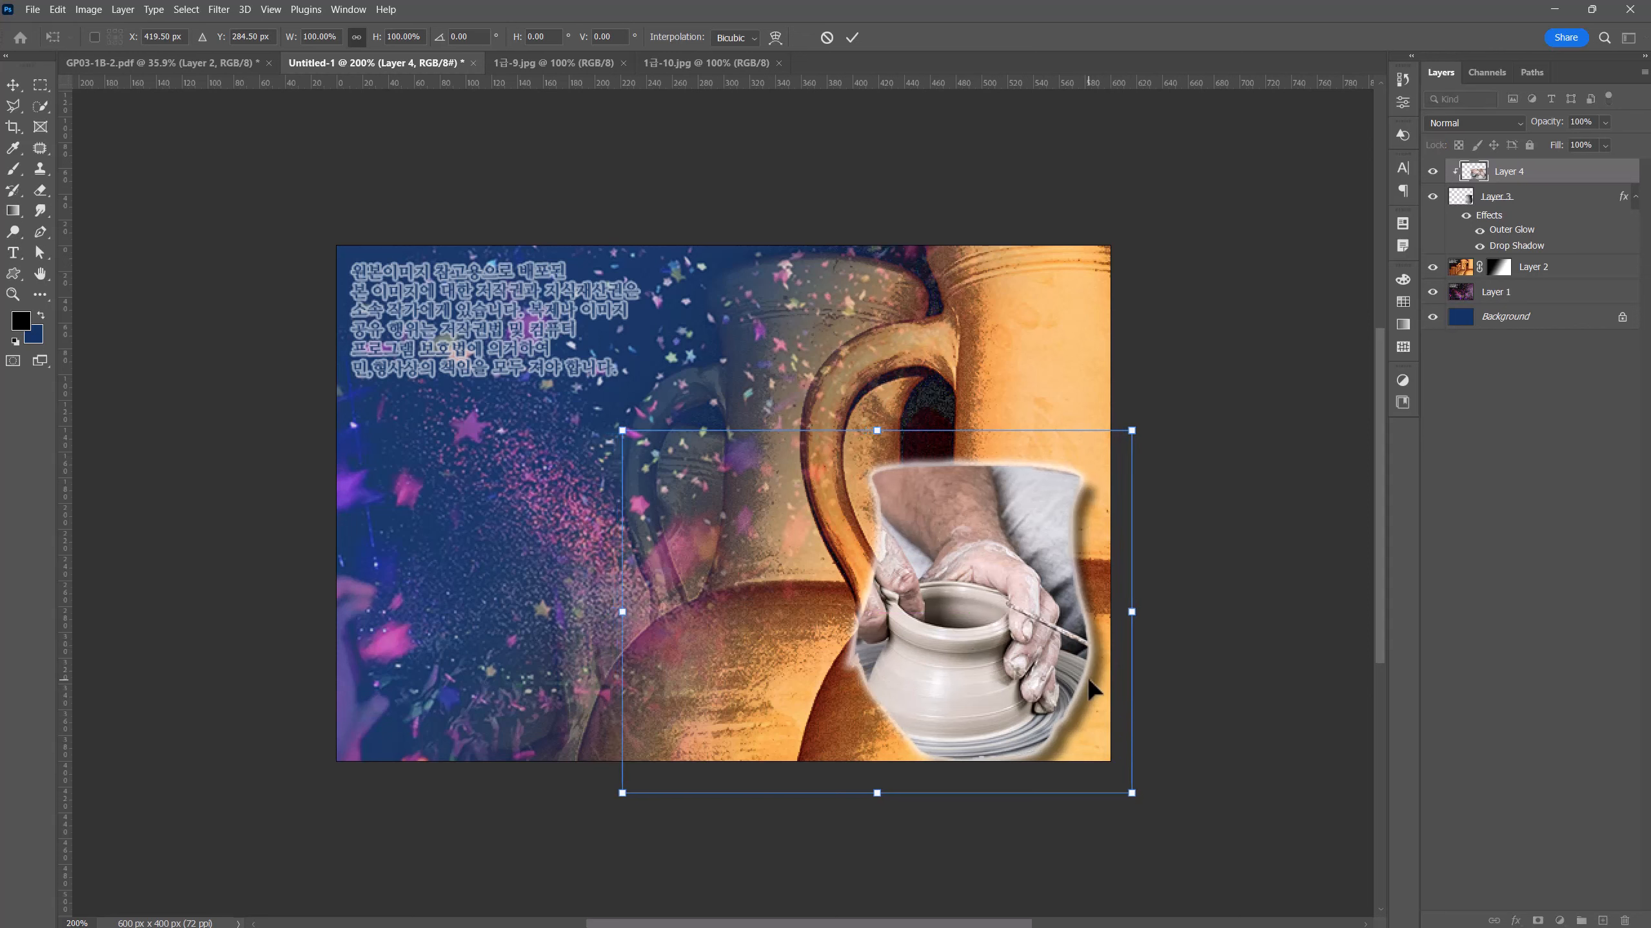
pyautogui.press('Return')
pyautogui.press('l')
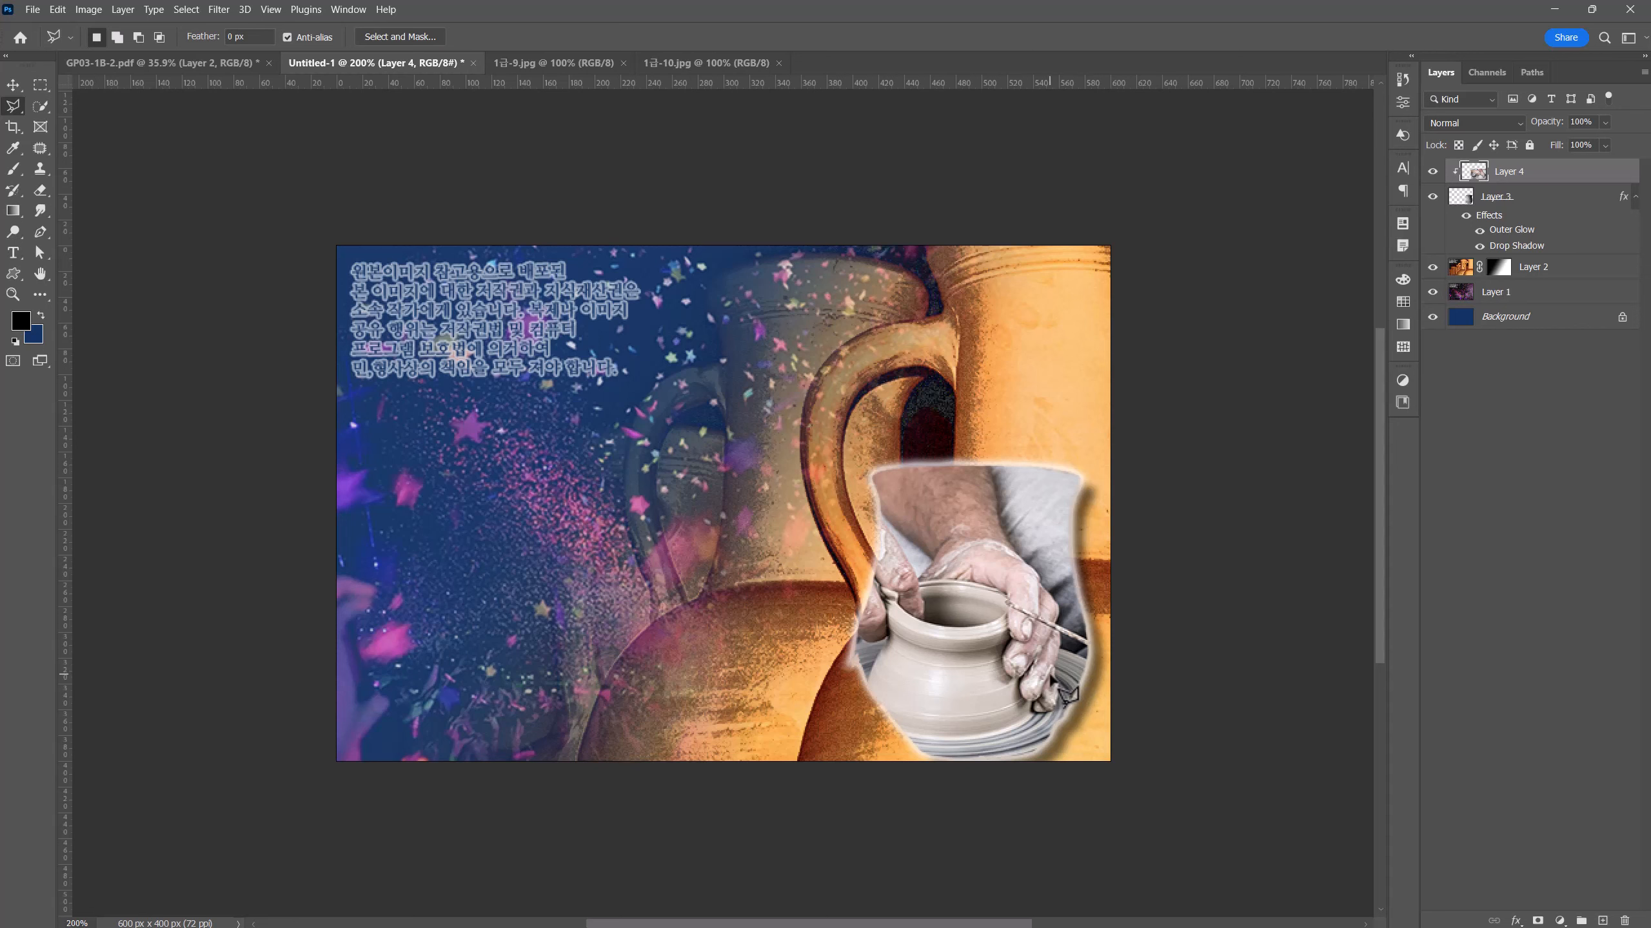
# - Apply the Paint Daubs filter with the Simple brush type to the clipped potter's-wheel photo
pyautogui.click(219, 11)
pyautogui.click(247, 97)
pyautogui.click(1595, 109)
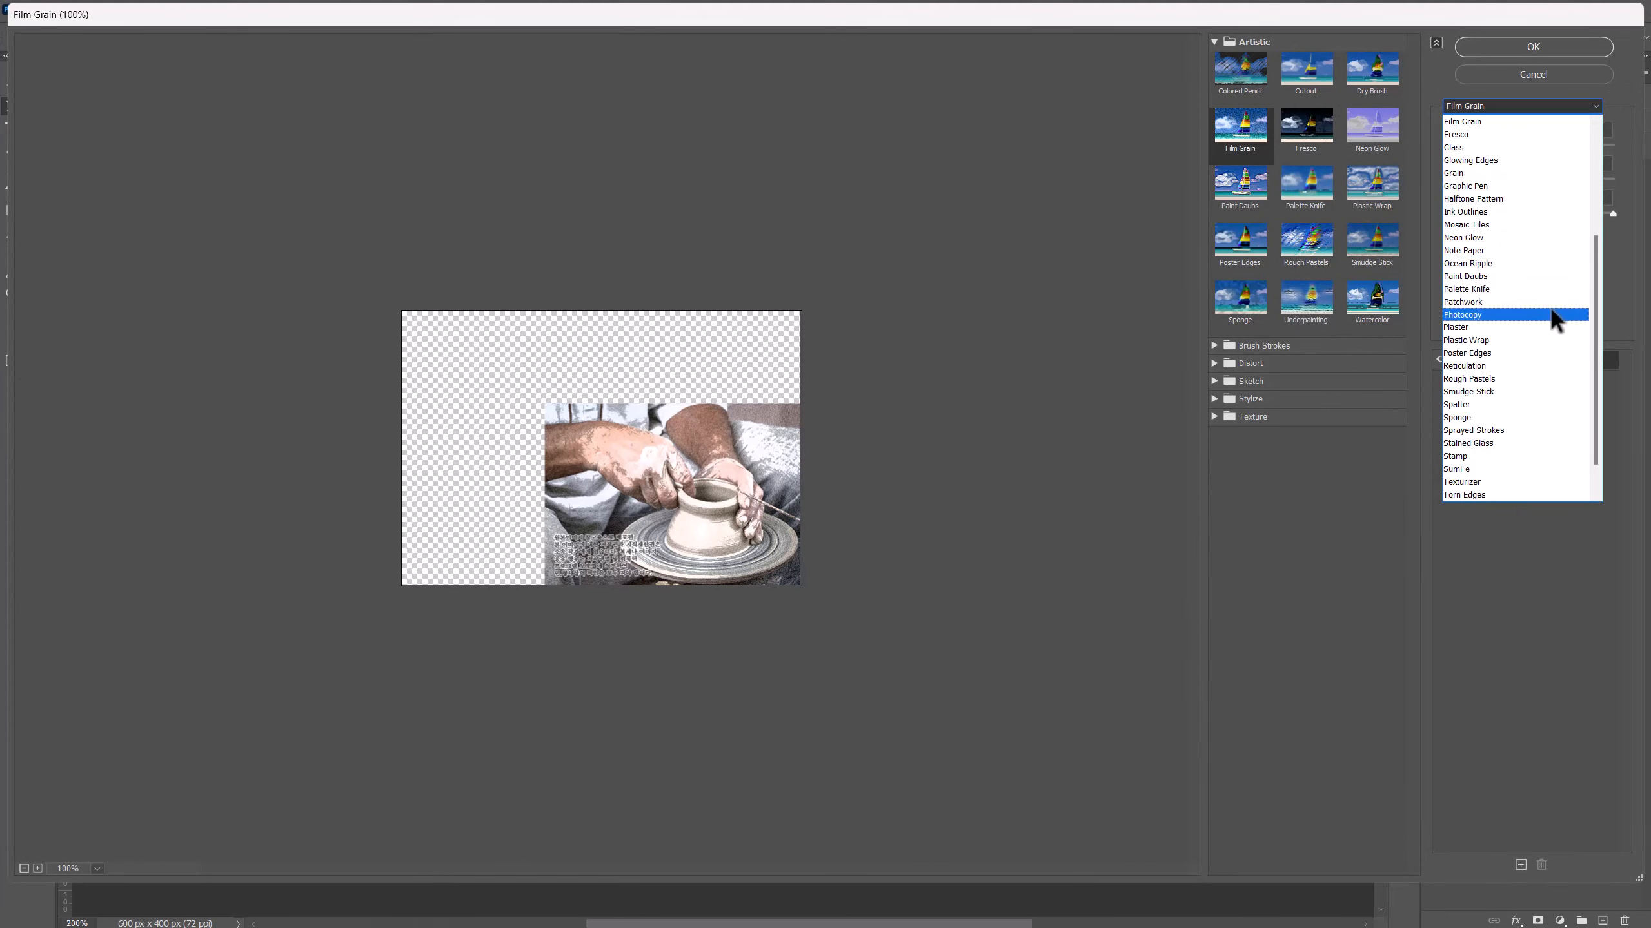
pyautogui.click(1544, 276)
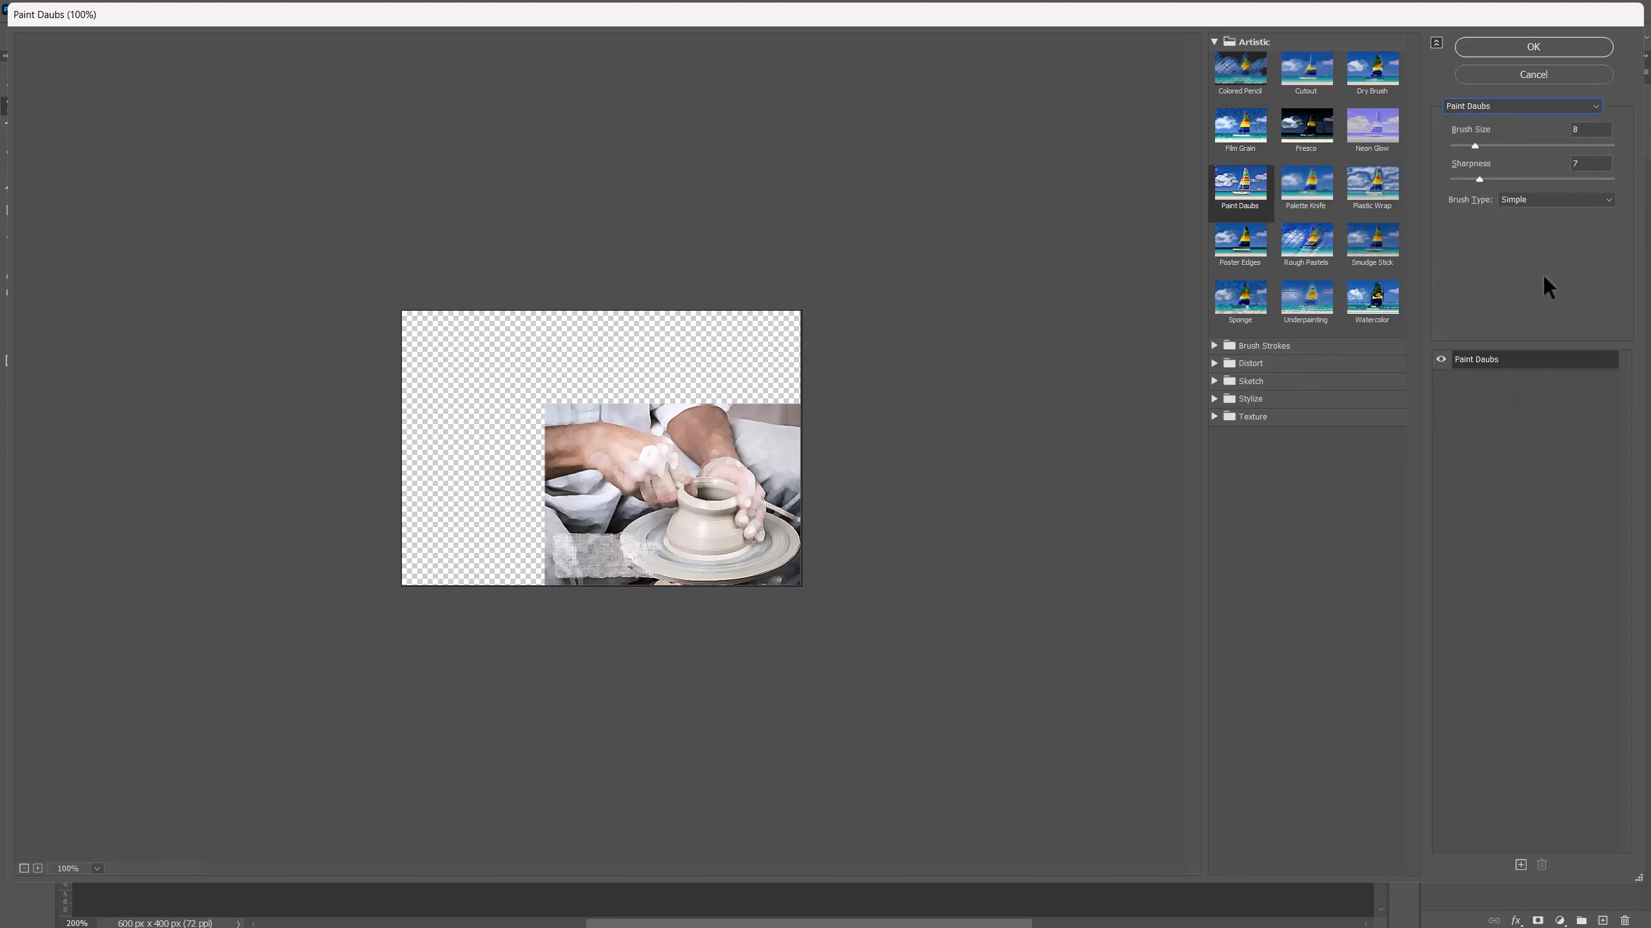
pyautogui.click(1550, 47)
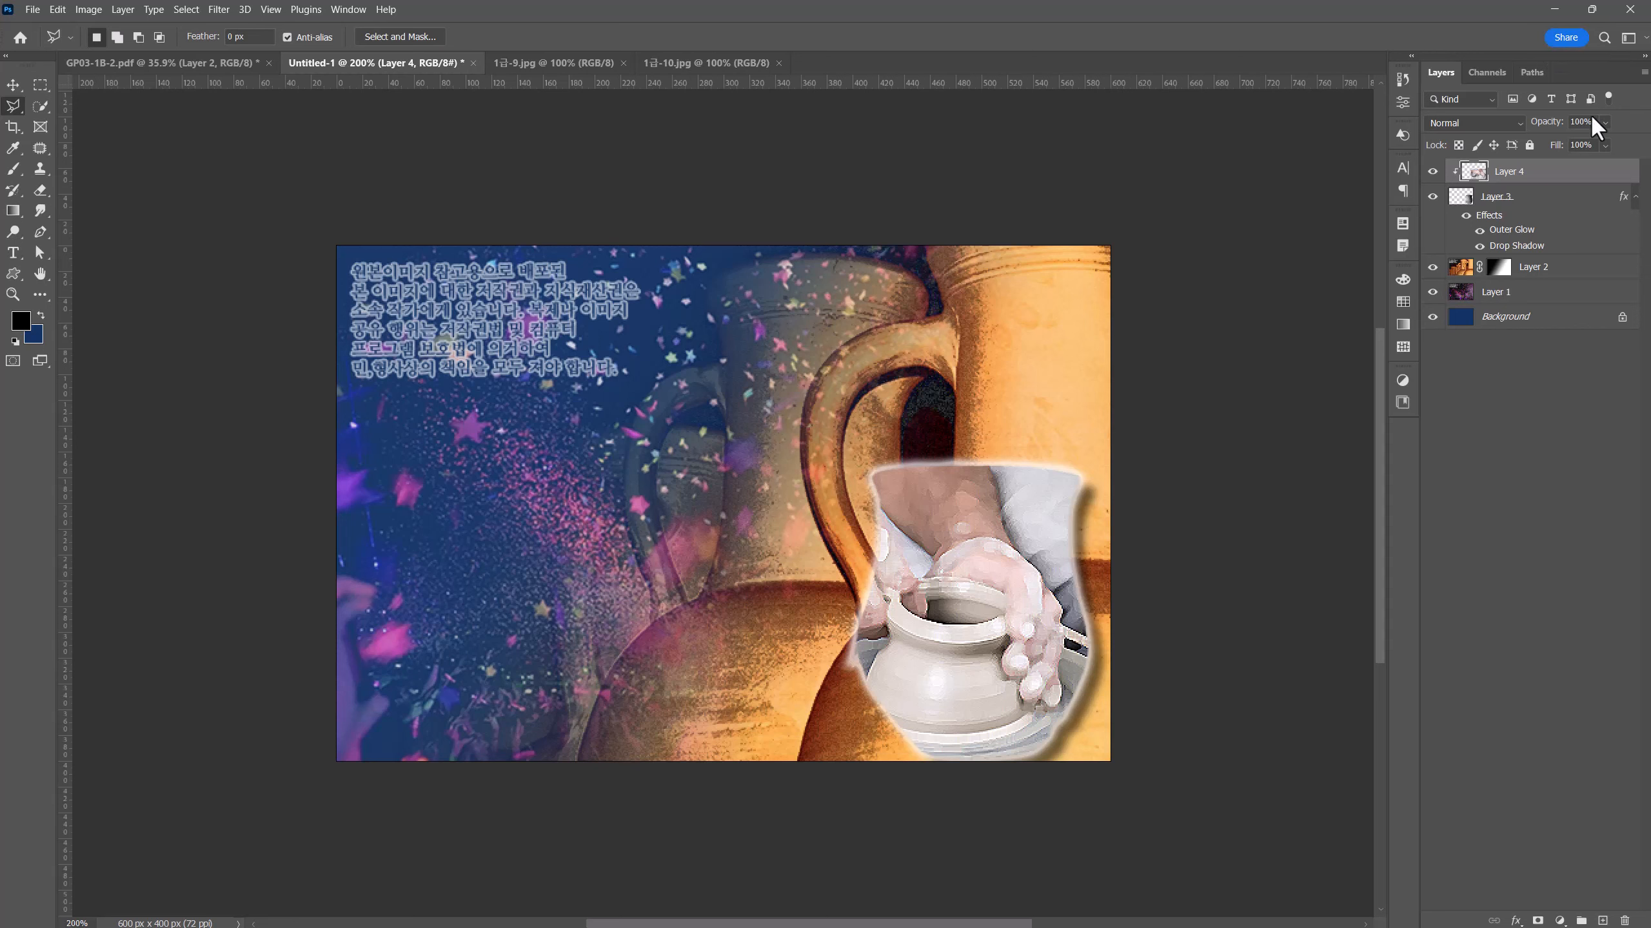
# - Set the clipped potter's-wheel layer's opacity to 50%
pyautogui.click(1557, 124)
pyautogui.write('50')
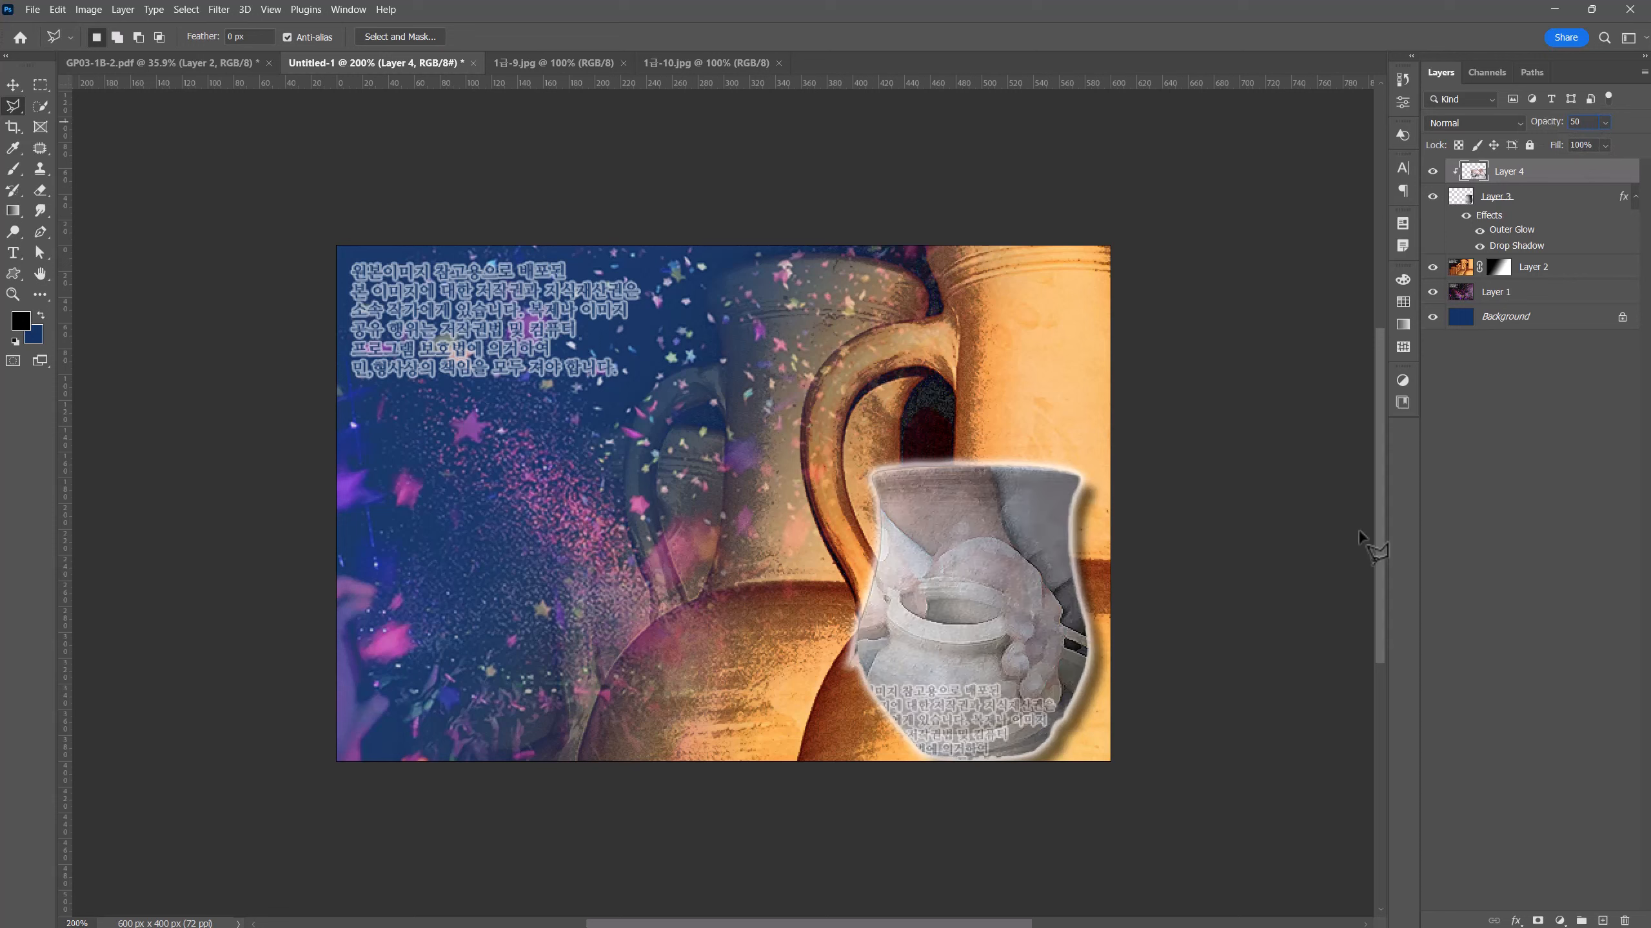
pyautogui.hotkey('alt', '[')
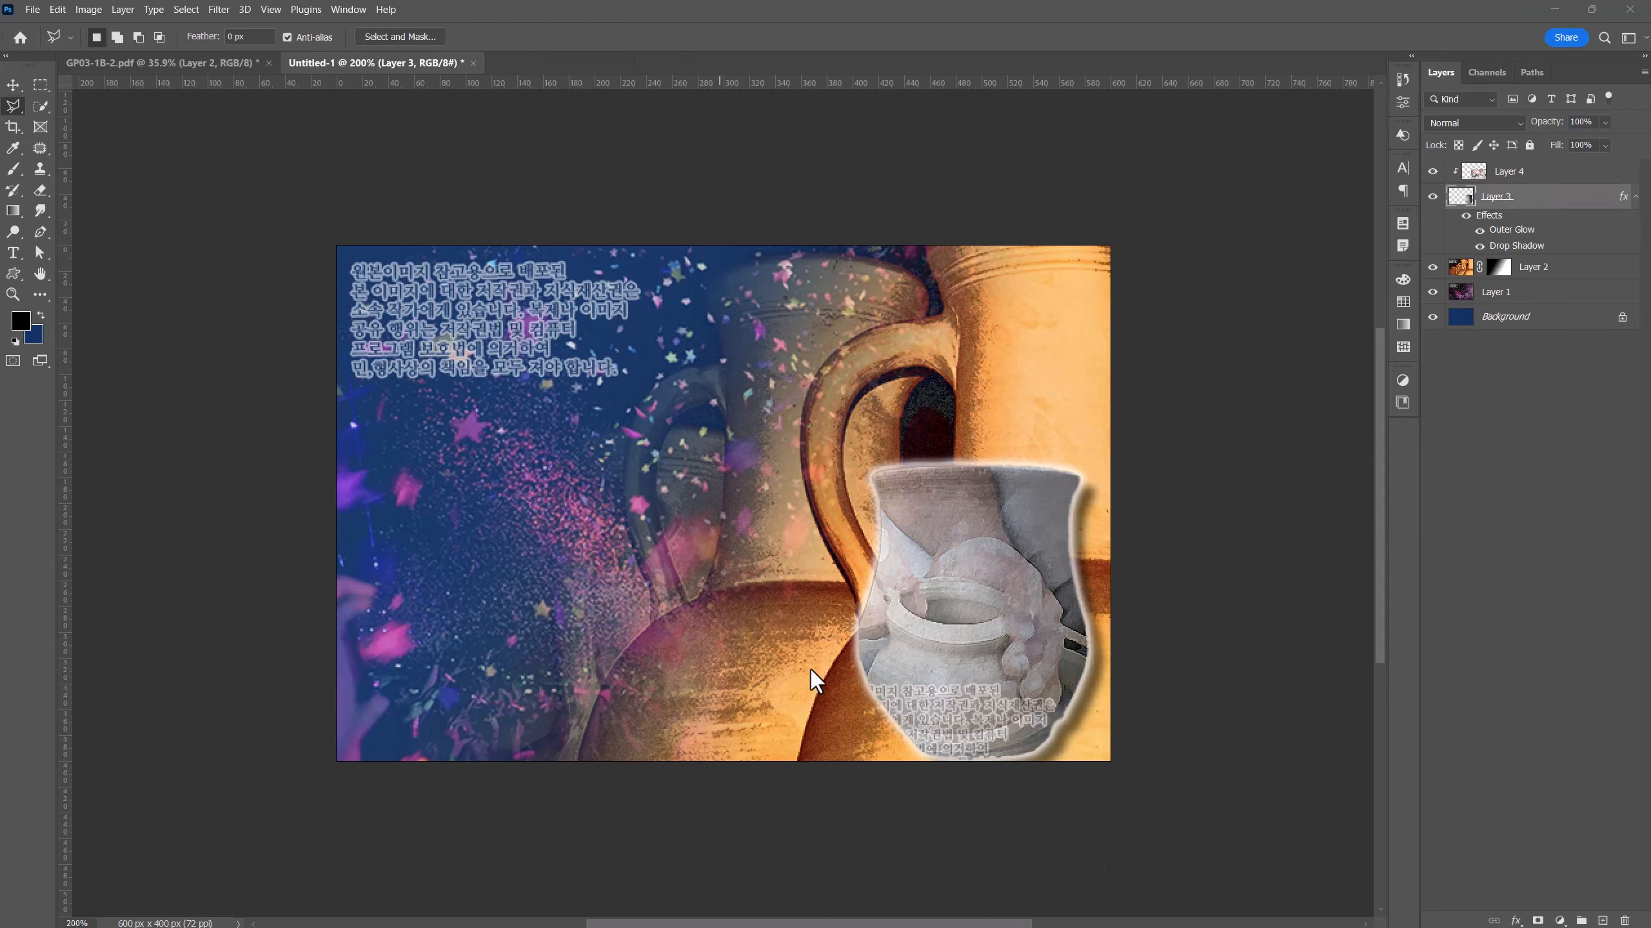
# - Review the problem 3 conditions on the exam sheet and open the source image 1급-11.jpg
pyautogui.click(193, 60)
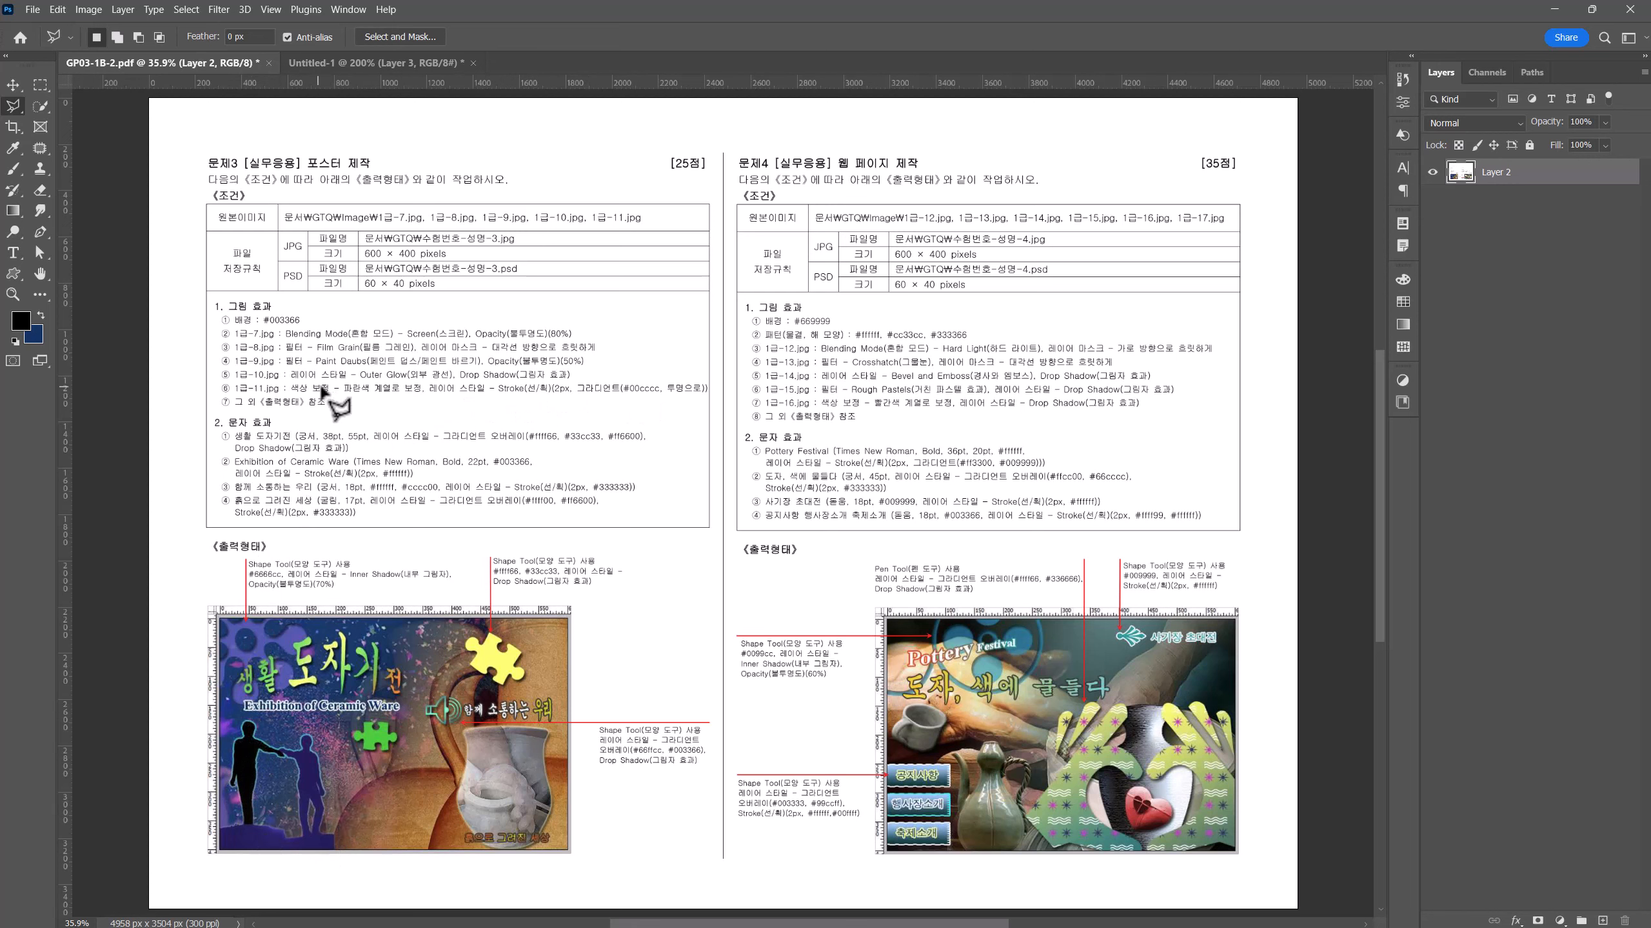
pyautogui.click(29, 9)
pyautogui.click(46, 47)
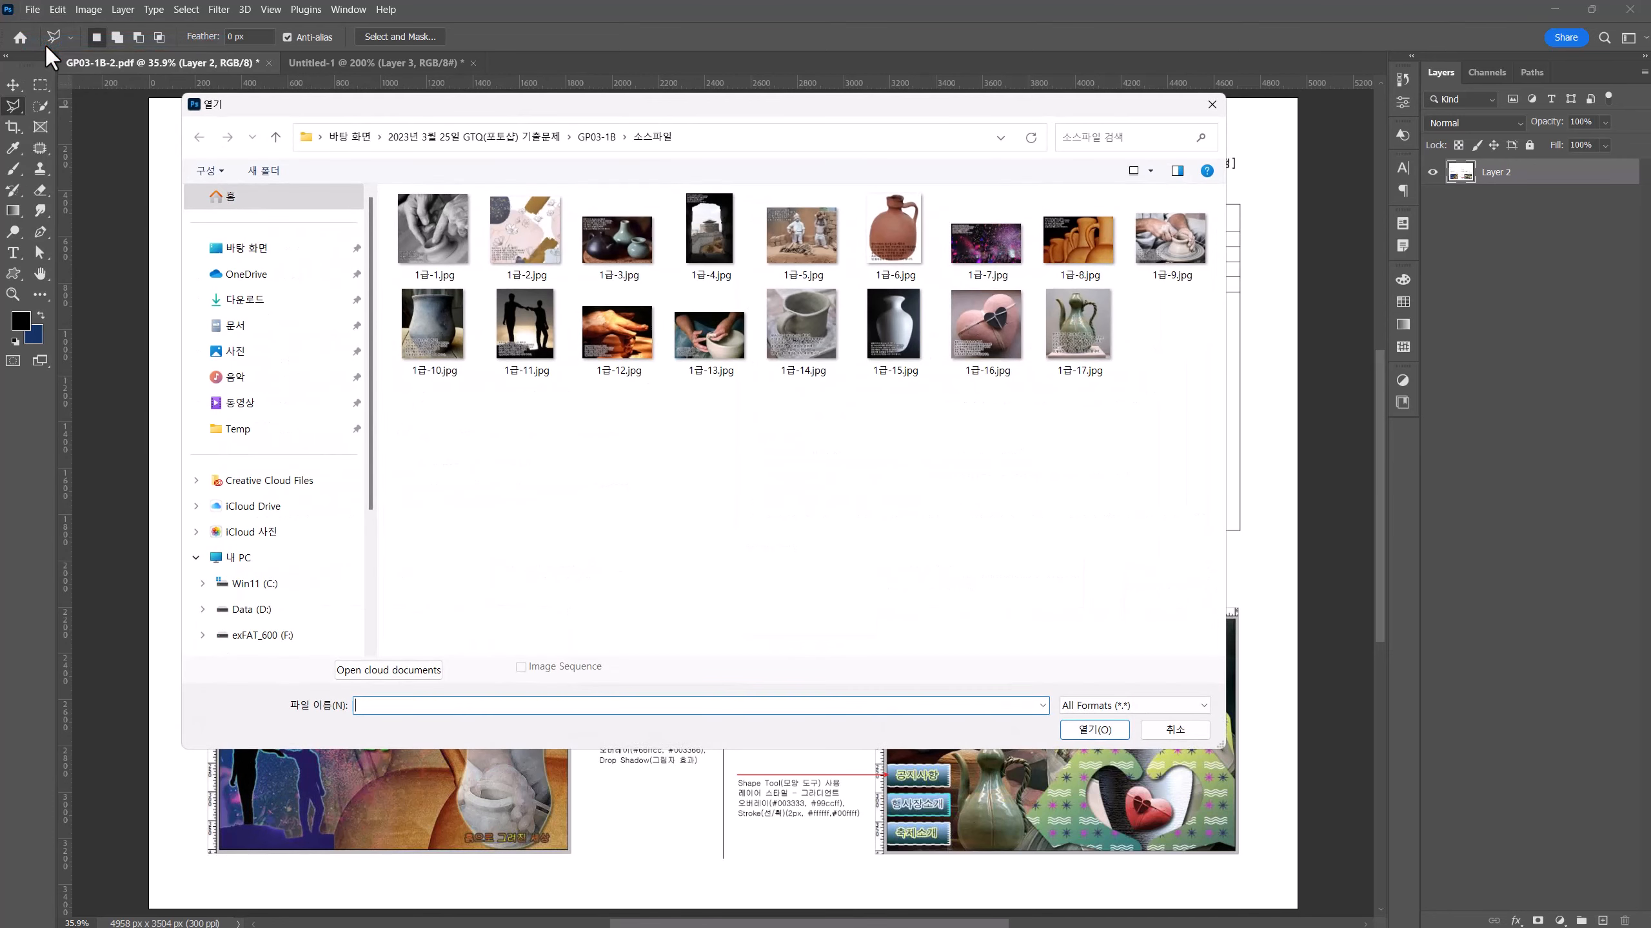
pyautogui.doubleClick(539, 332)
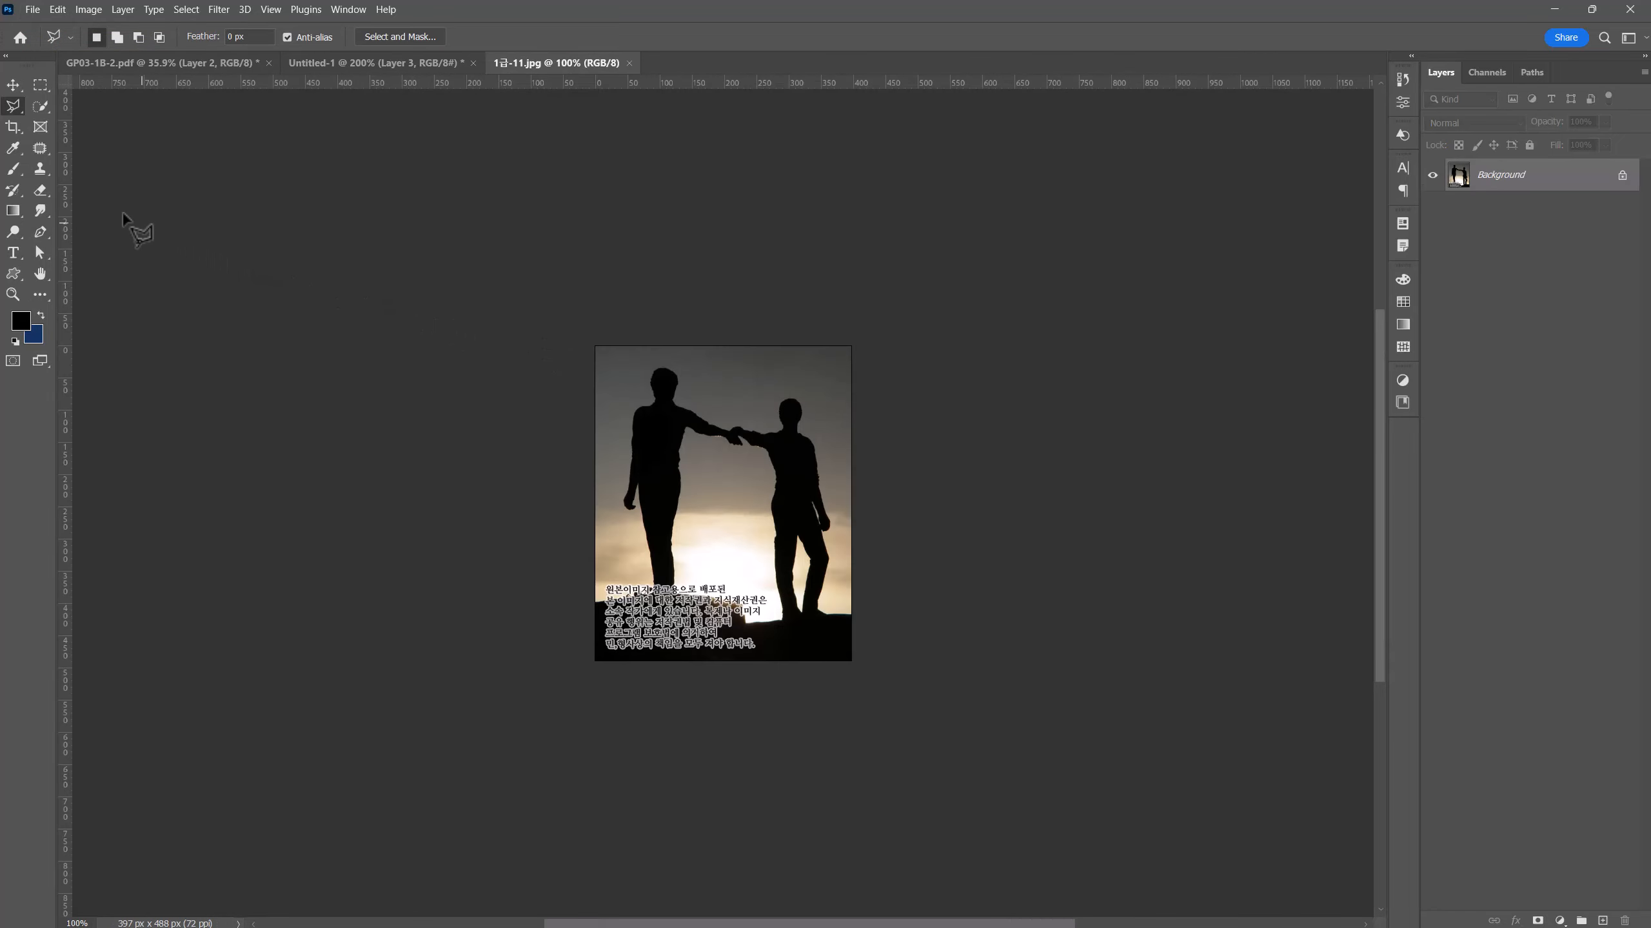
# - Select the two silhouetted figures in 1급-11.jpg with the Object Selection tool
pyautogui.click(42, 107)
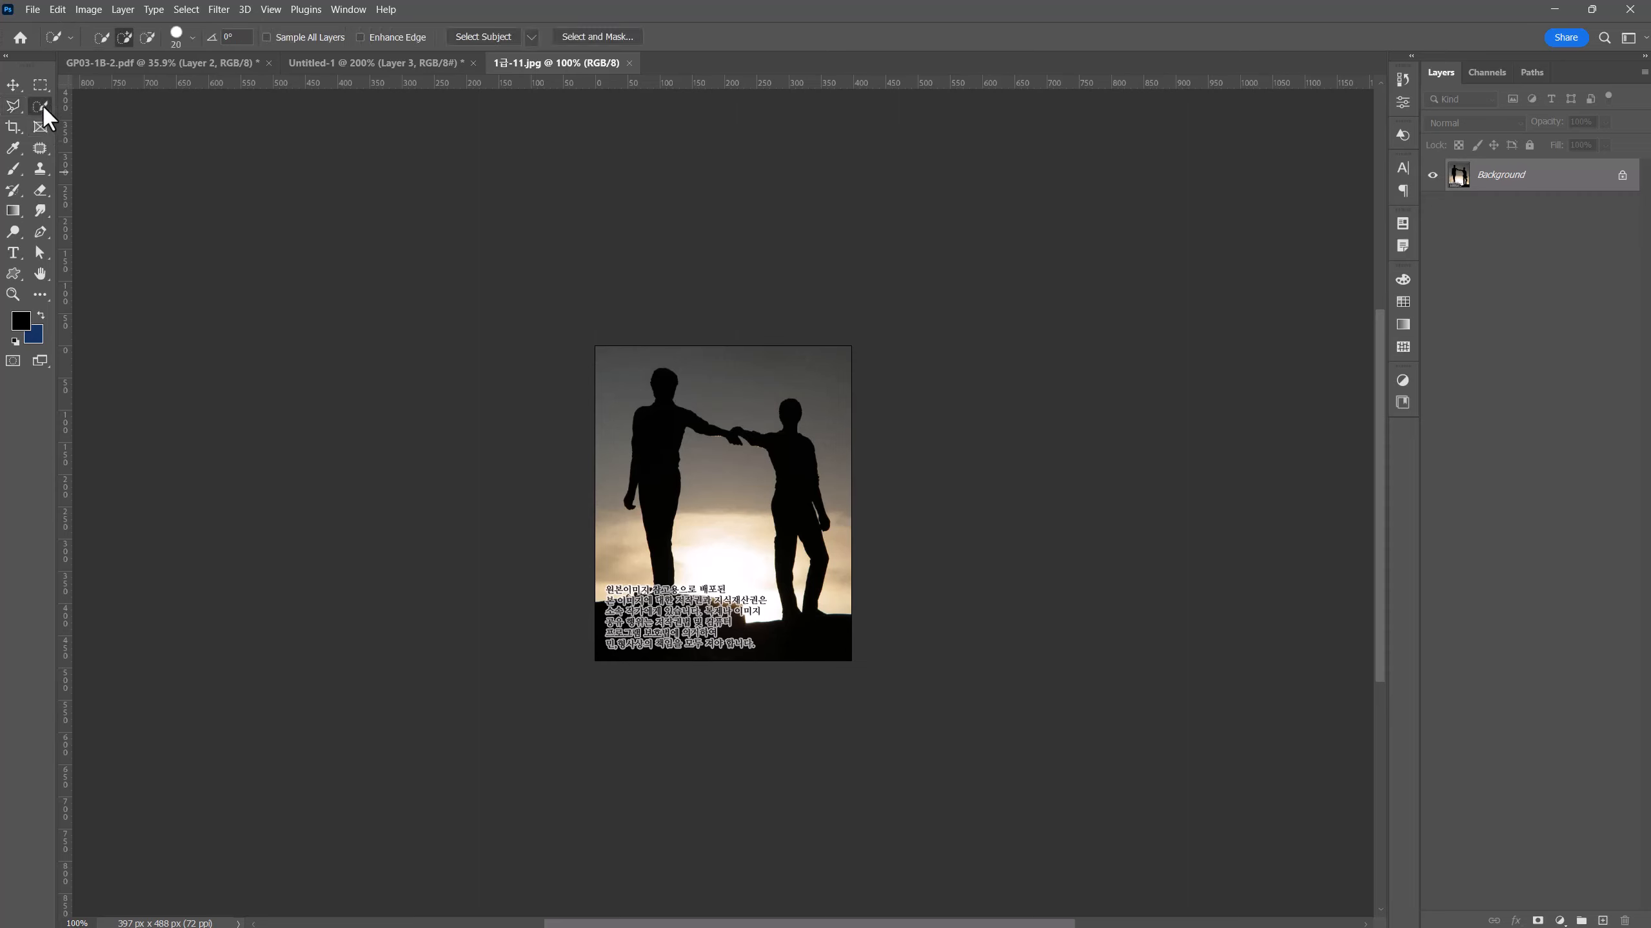
pyautogui.click(87, 106)
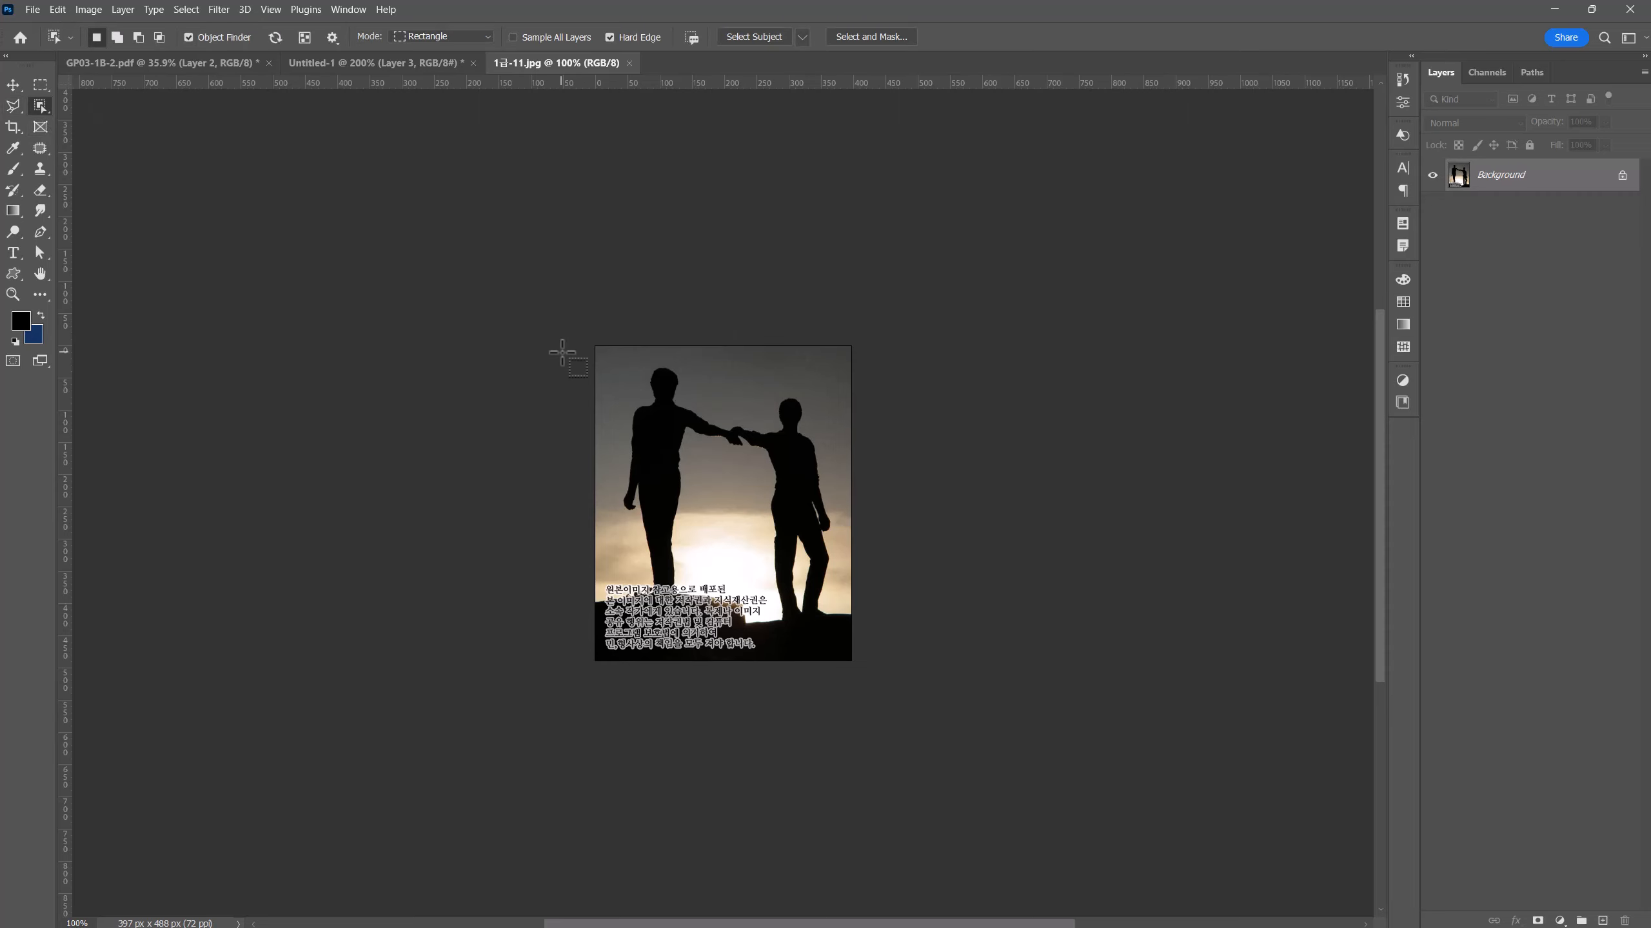
pyautogui.moveTo(560, 354); pyautogui.dragTo(877, 688)
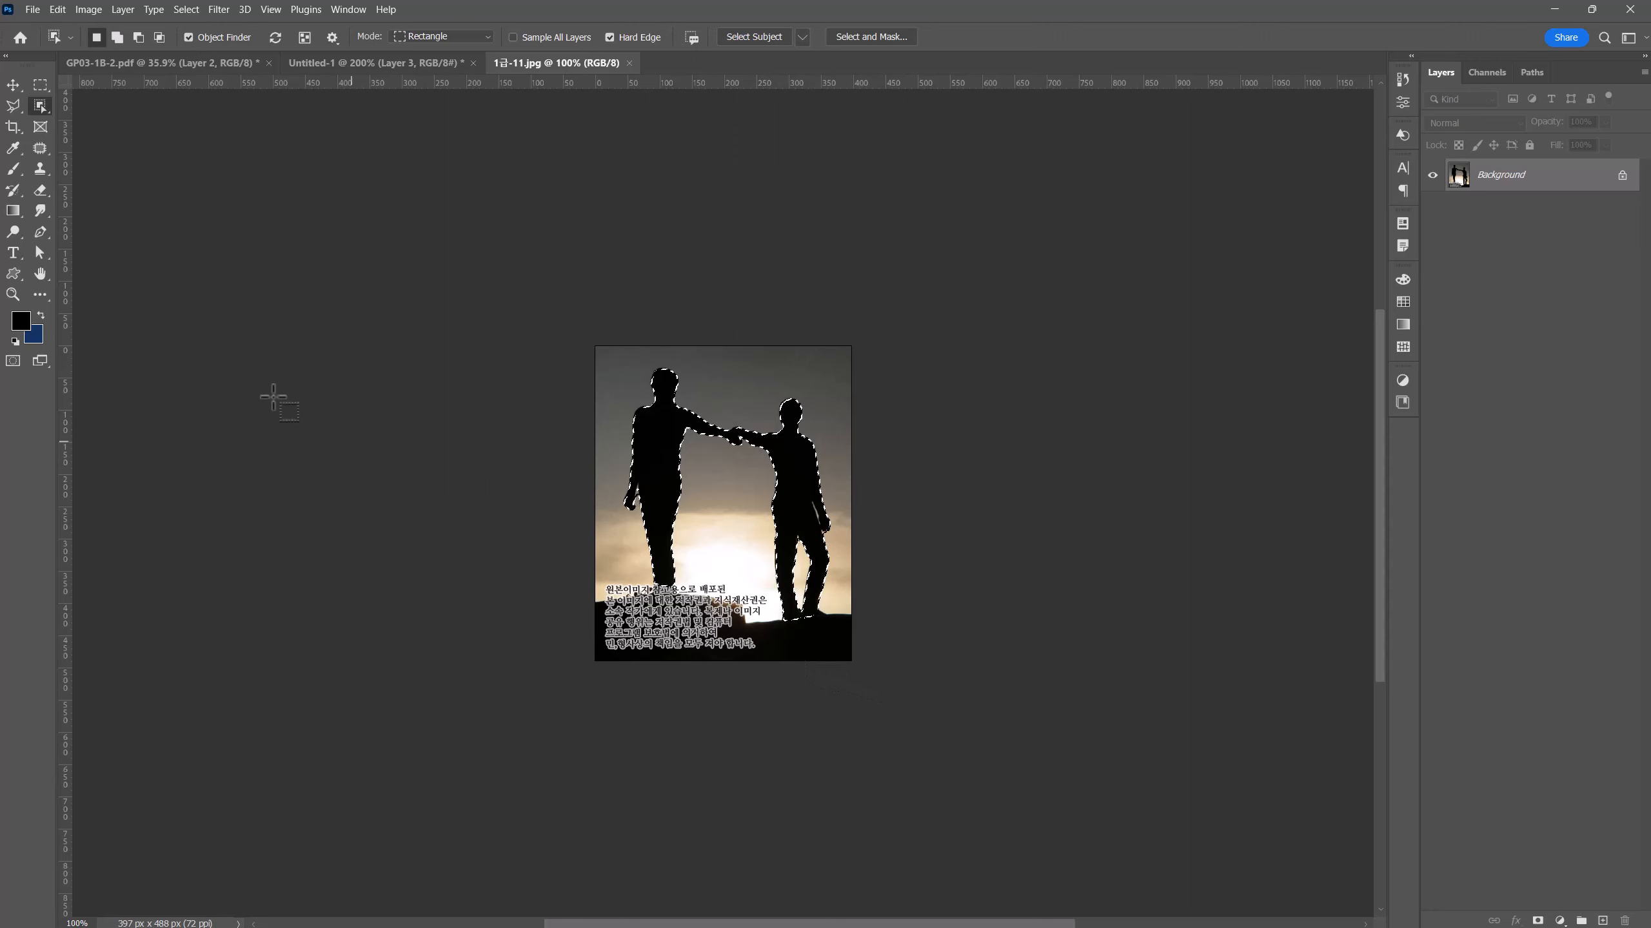
# - Add the dark ground to the silhouettes' selection with the Quick Selection tool and subtract the excess near the watermark text's upper-left end
pyautogui.rightClick(38, 101)
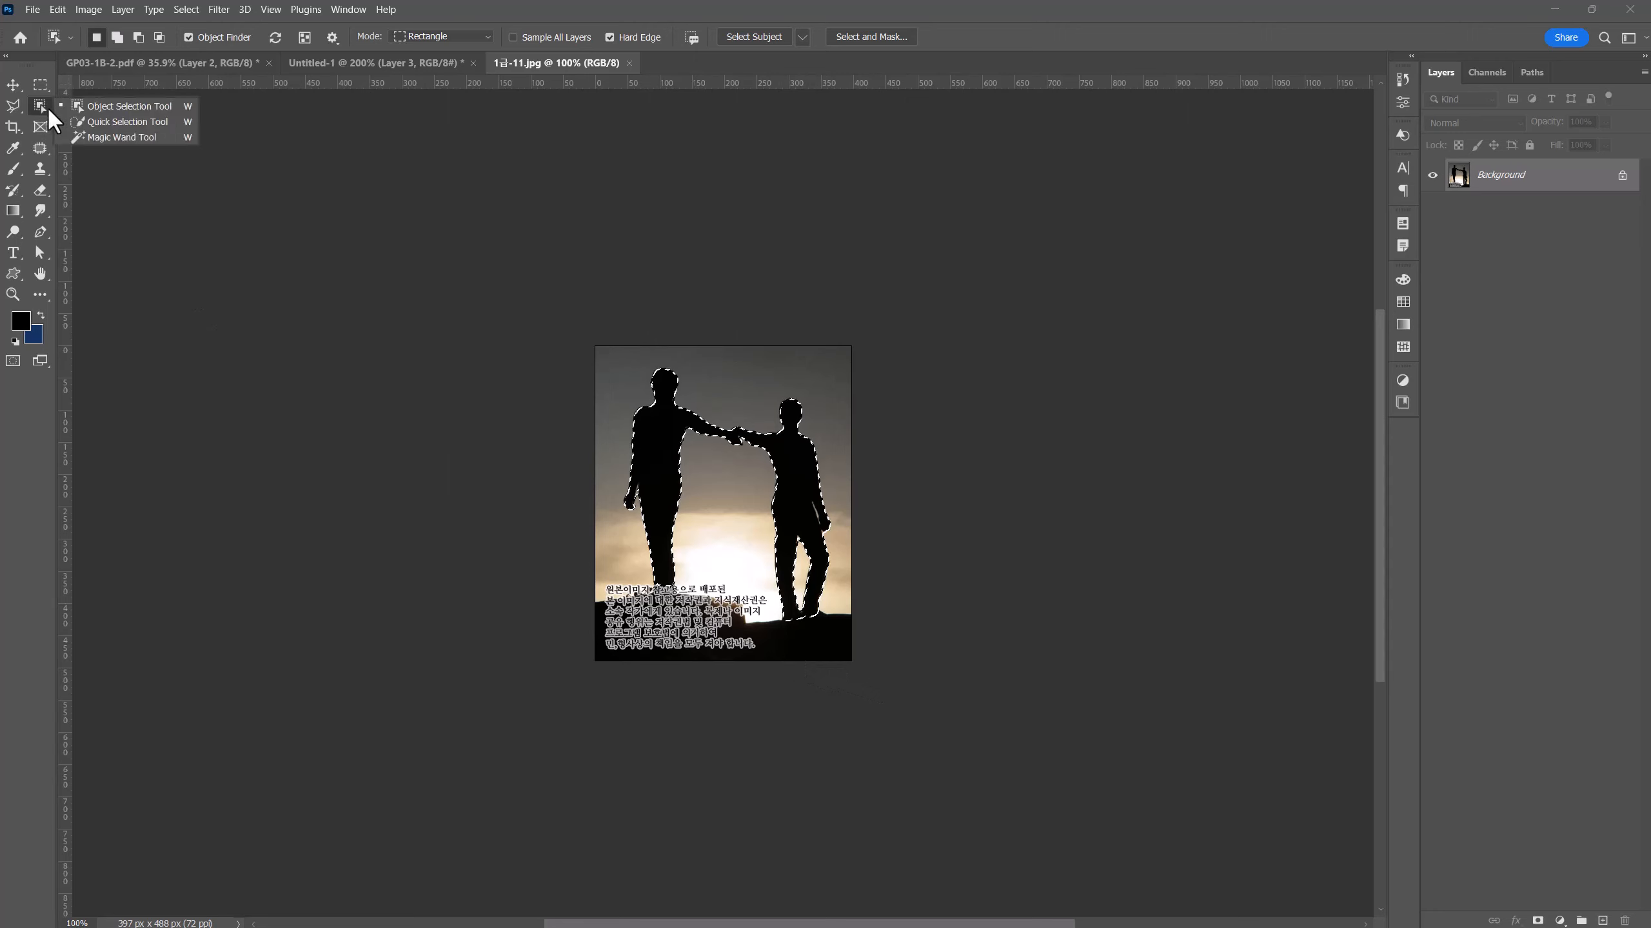
pyautogui.click(85, 121)
pyautogui.moveTo(752, 631)
pyautogui.mouseDown()
pyautogui.moveTo(798, 642)
pyautogui.moveTo(748, 652)
pyautogui.moveTo(652, 631)
pyautogui.moveTo(718, 611)
pyautogui.moveTo(608, 609)
pyautogui.moveTo(738, 612)
pyautogui.mouseUp()
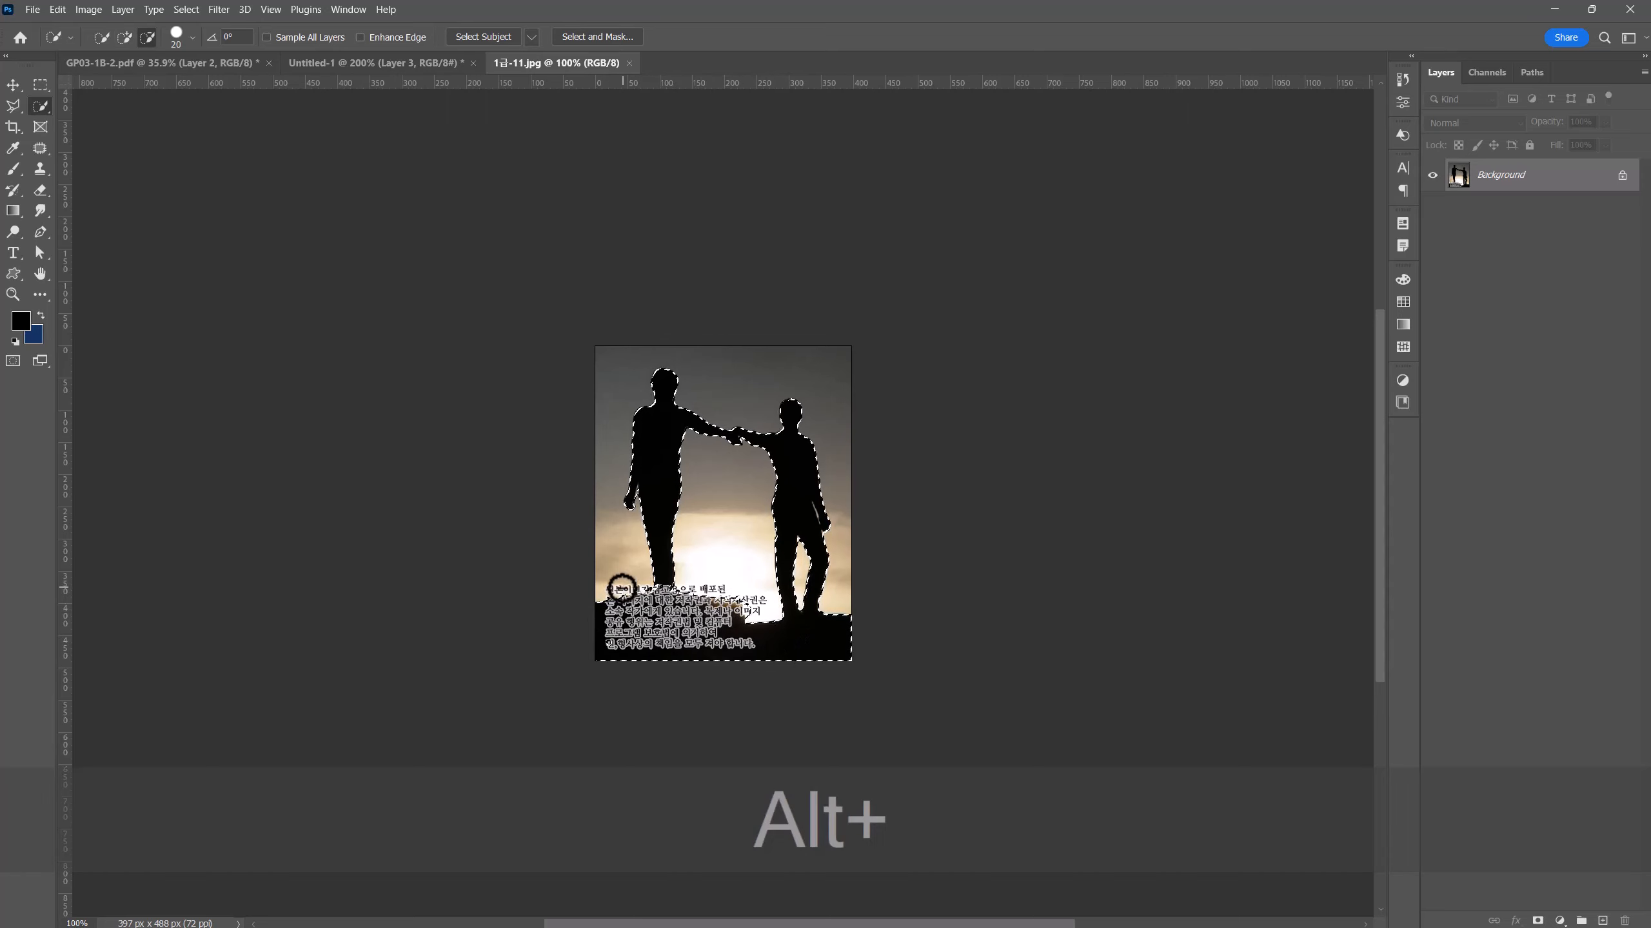
pyautogui.keyDown('alt'); pyautogui.click(621, 588); pyautogui.keyUp('alt')
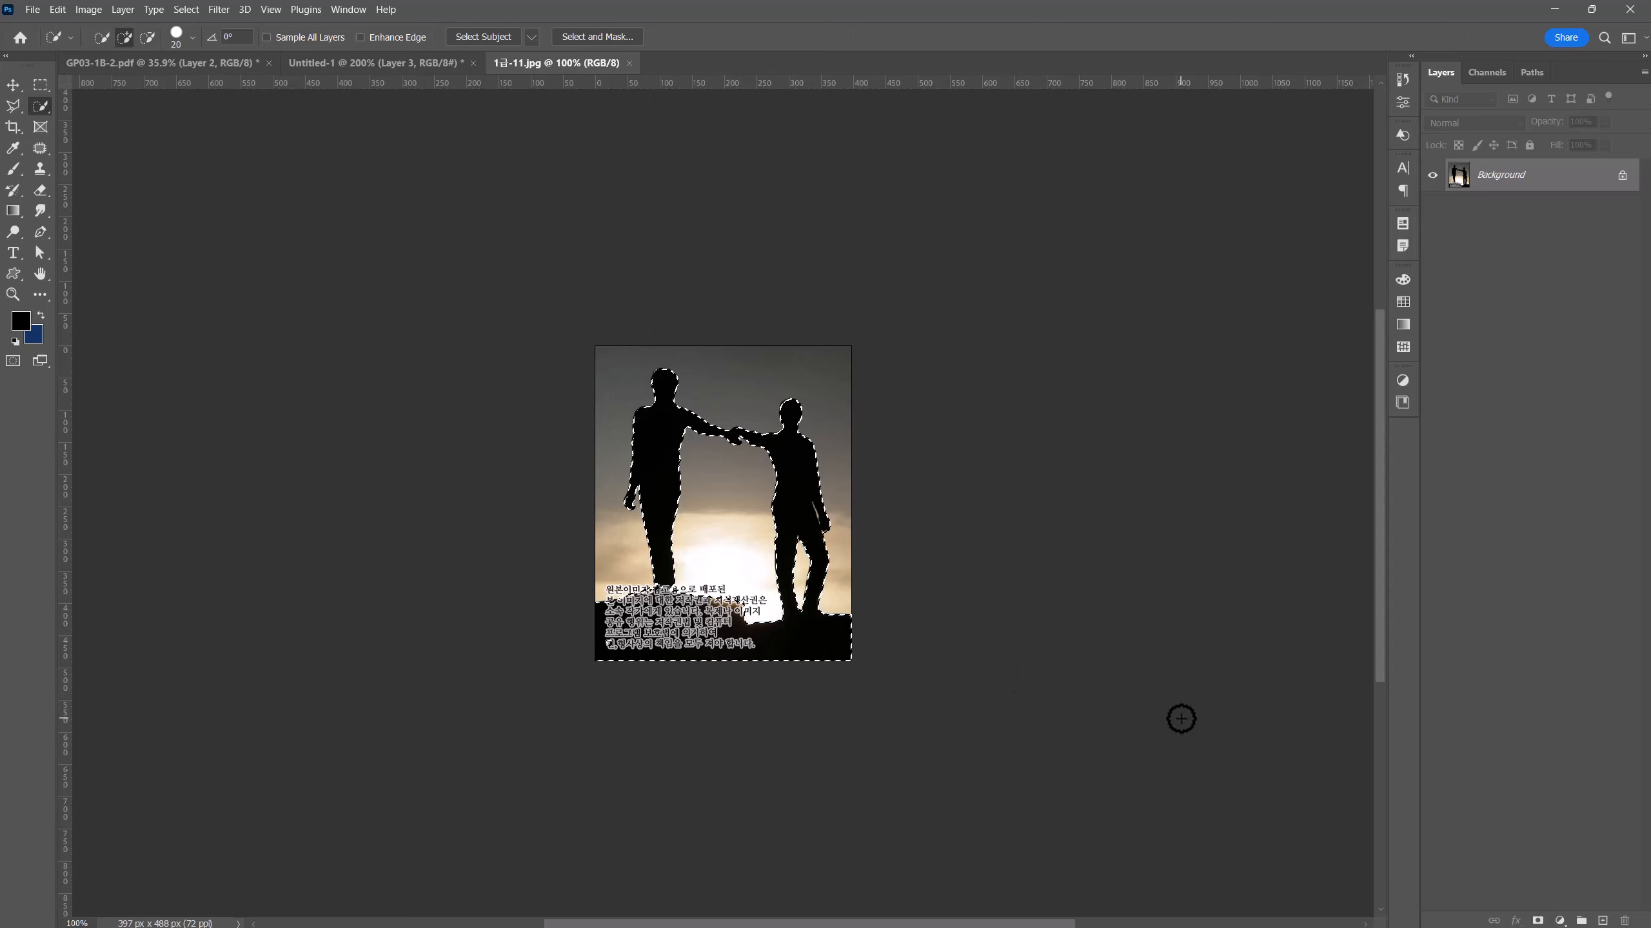
# - Copy the selected silhouettes from 1급-11.jpg, close that image and paste them into the poster above the clipped potter's-wheel layer
pyautogui.hotkey('ctrl', 'c')
pyautogui.click(629, 62)
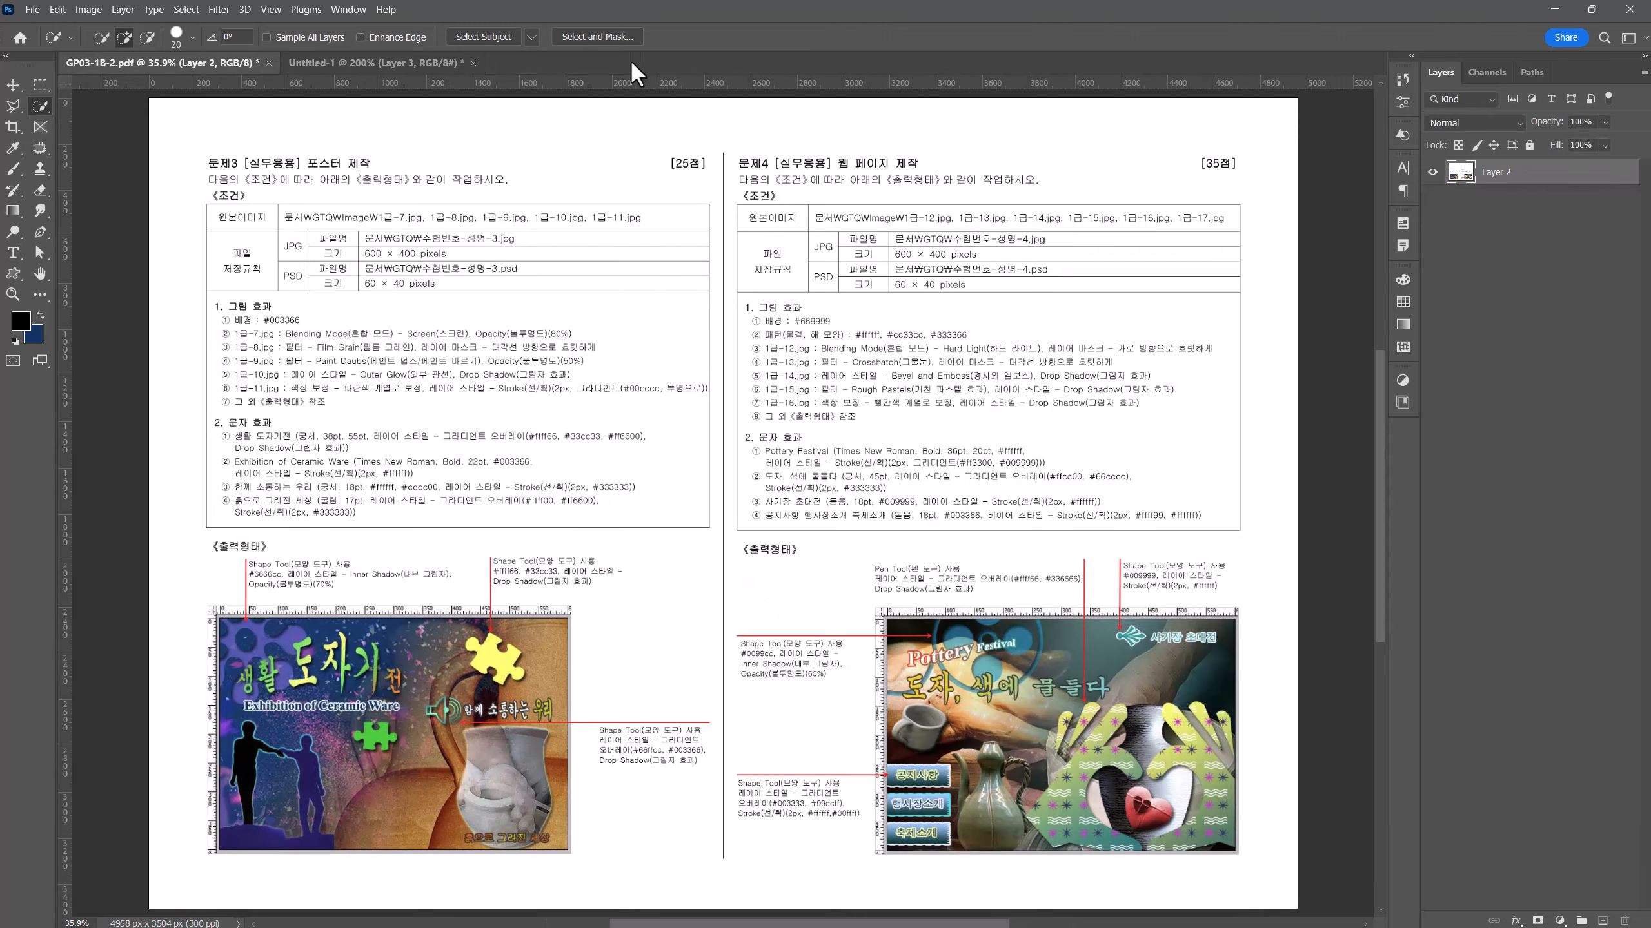
pyautogui.click(383, 57)
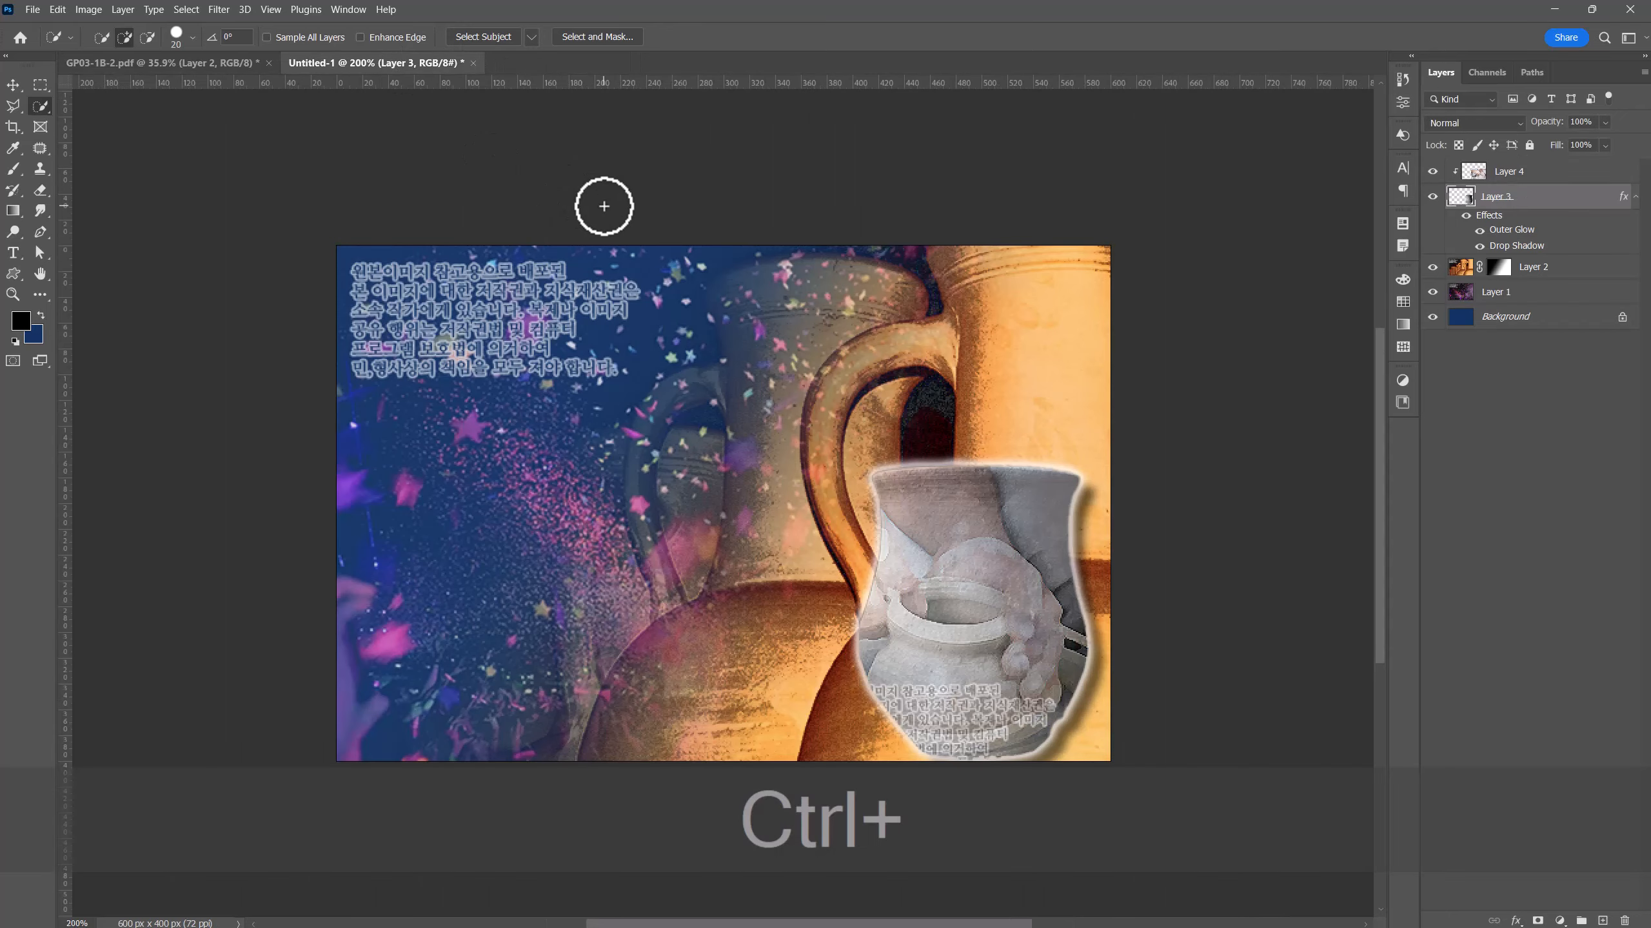
pyautogui.hotkey('ctrl', 'v')
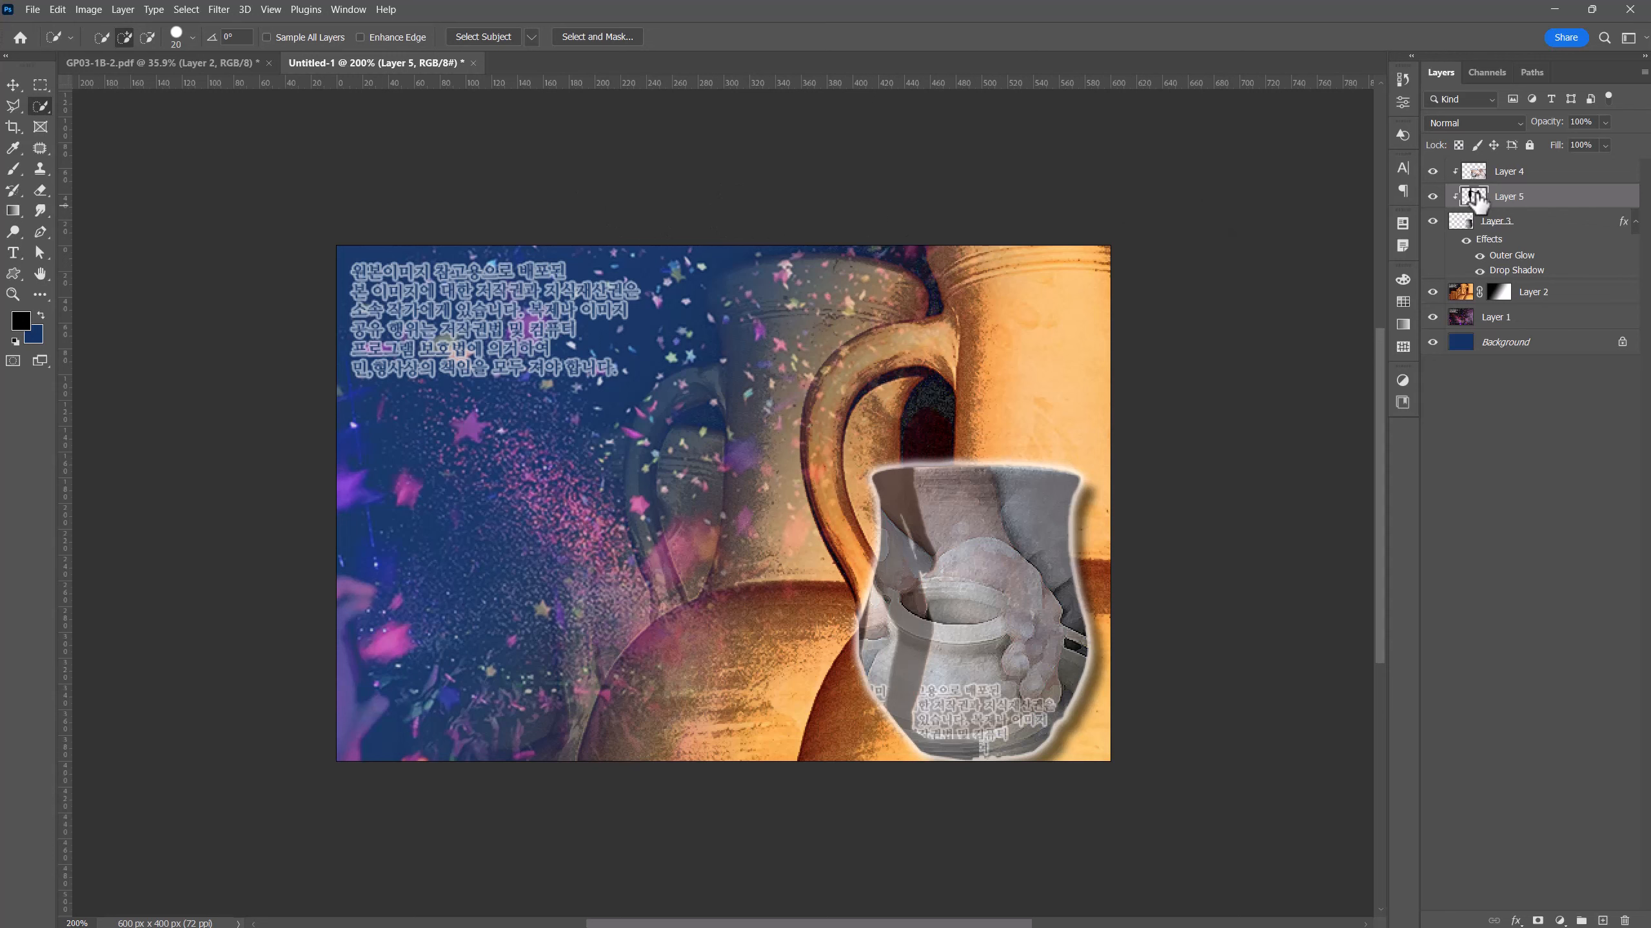
pyautogui.hotkey('ctrl', 'z')
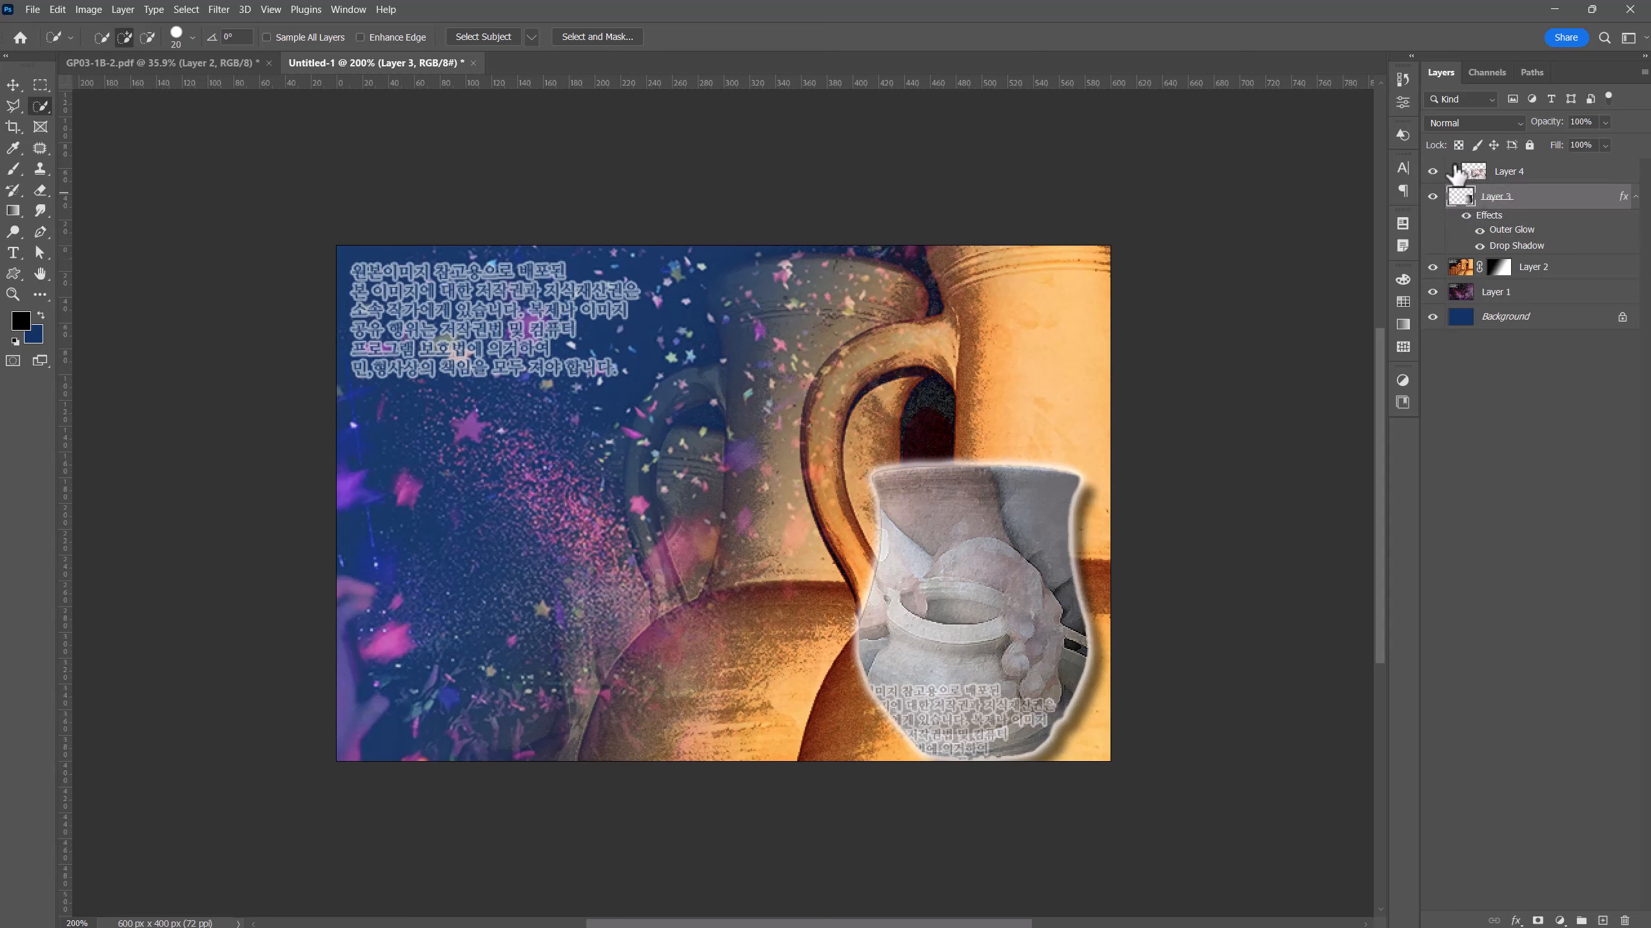
pyautogui.click(1519, 173)
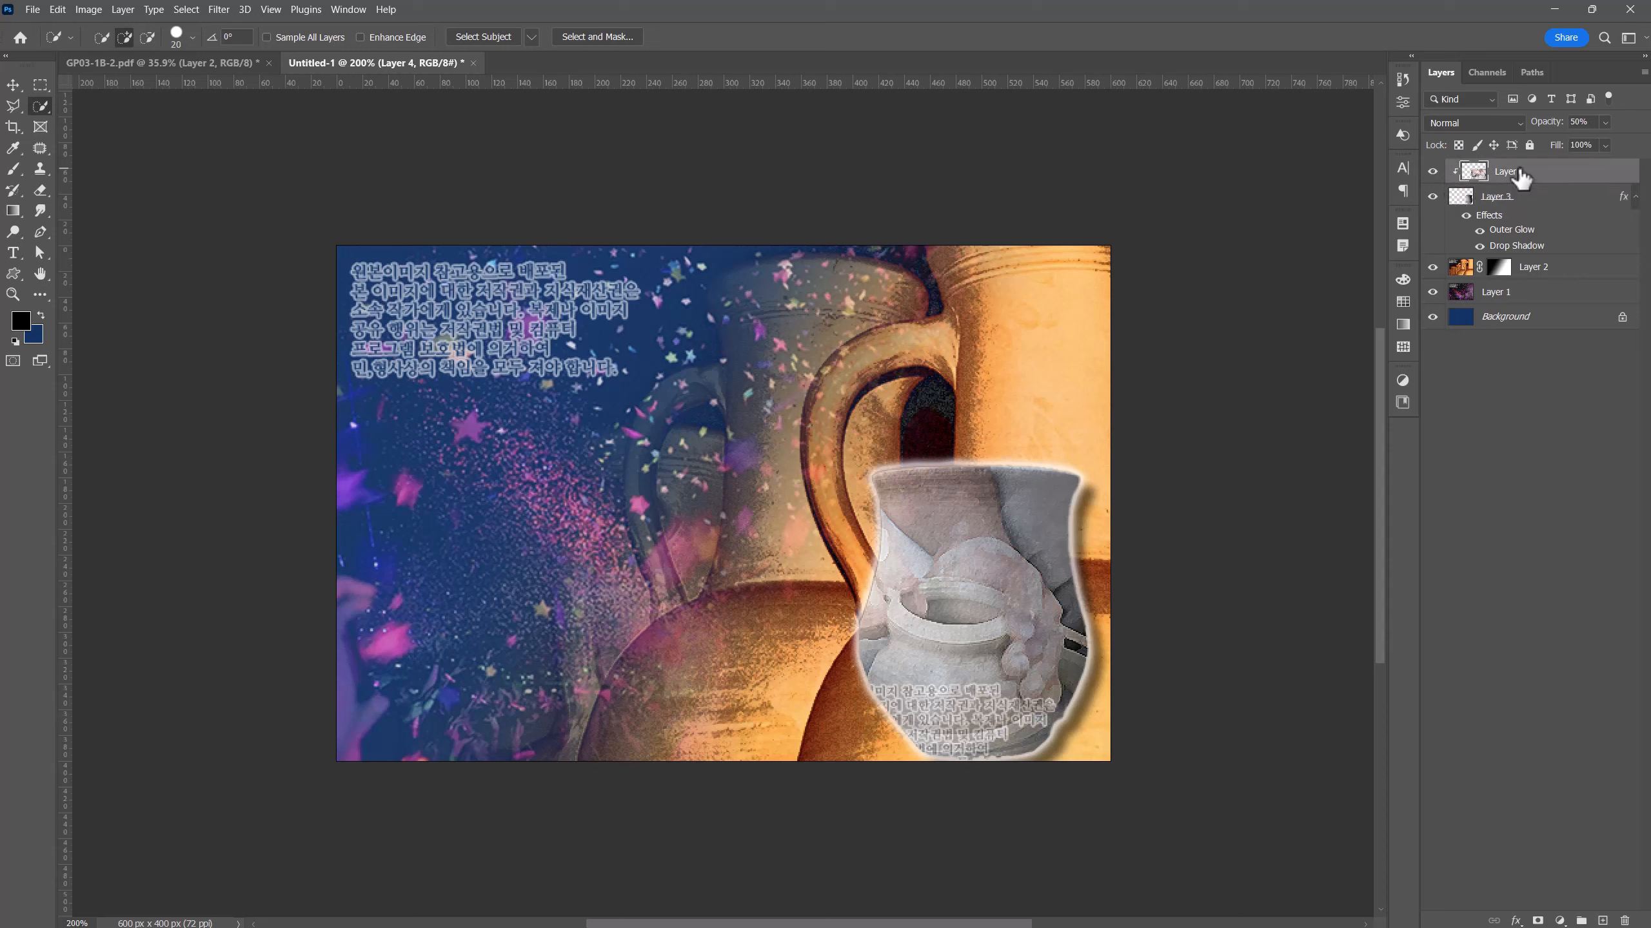
pyautogui.hotkey('ctrl', 'v')
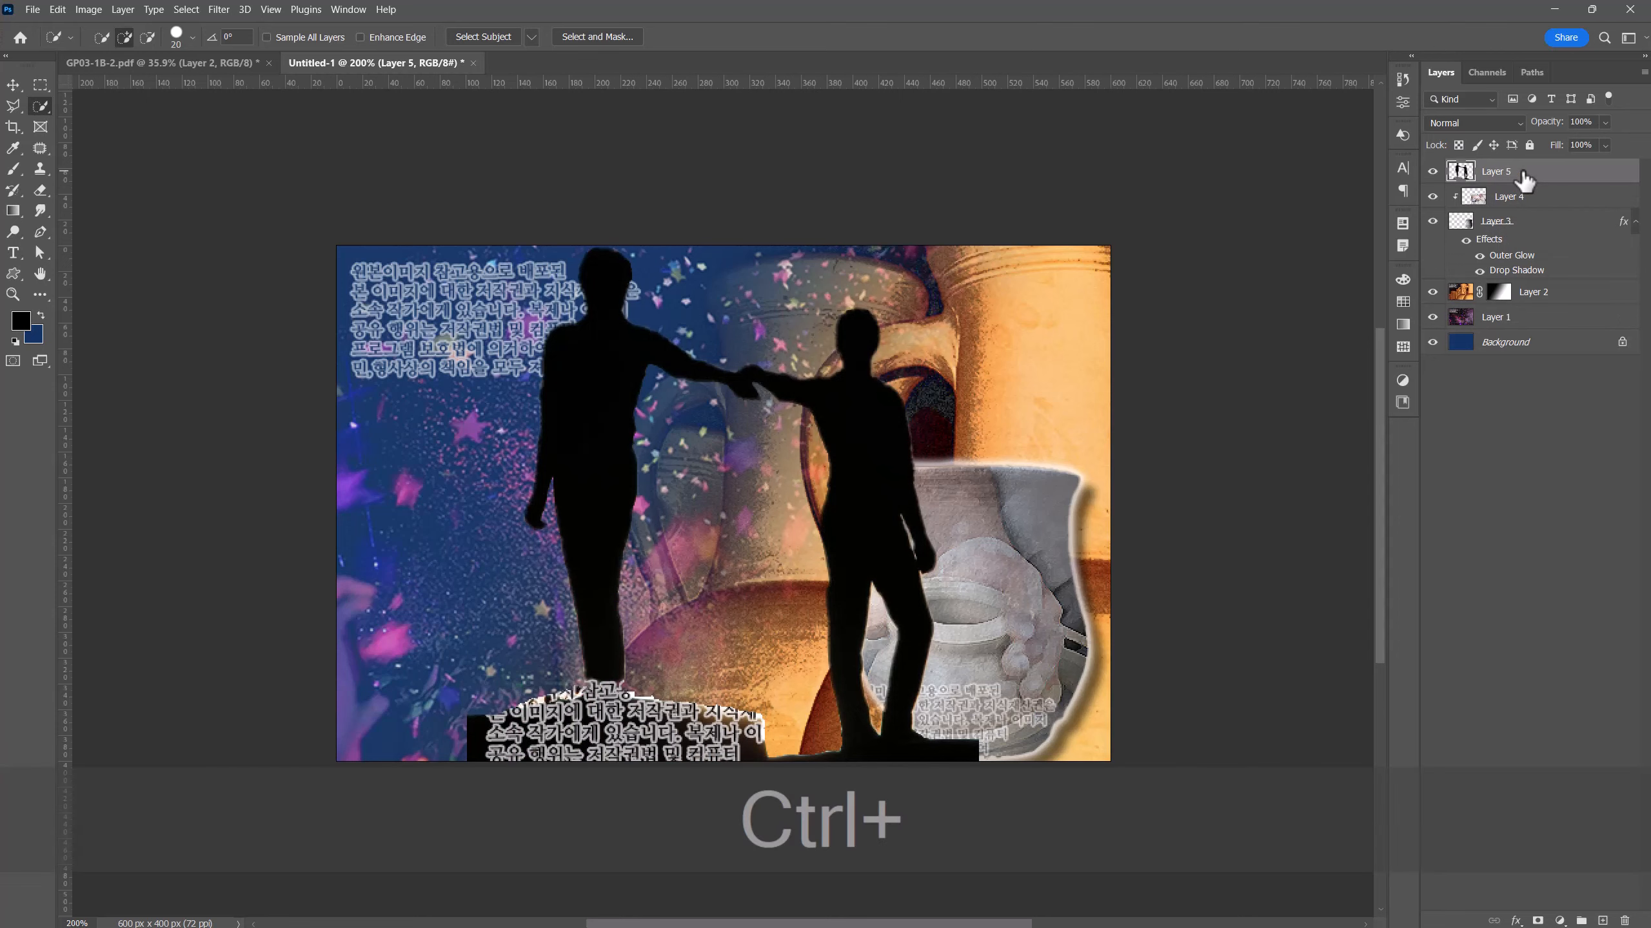
# - Scale the pasted silhouettes down proportionally and place them in the lower-left corner of the poster
pyautogui.hotkey('ctrl', 't')
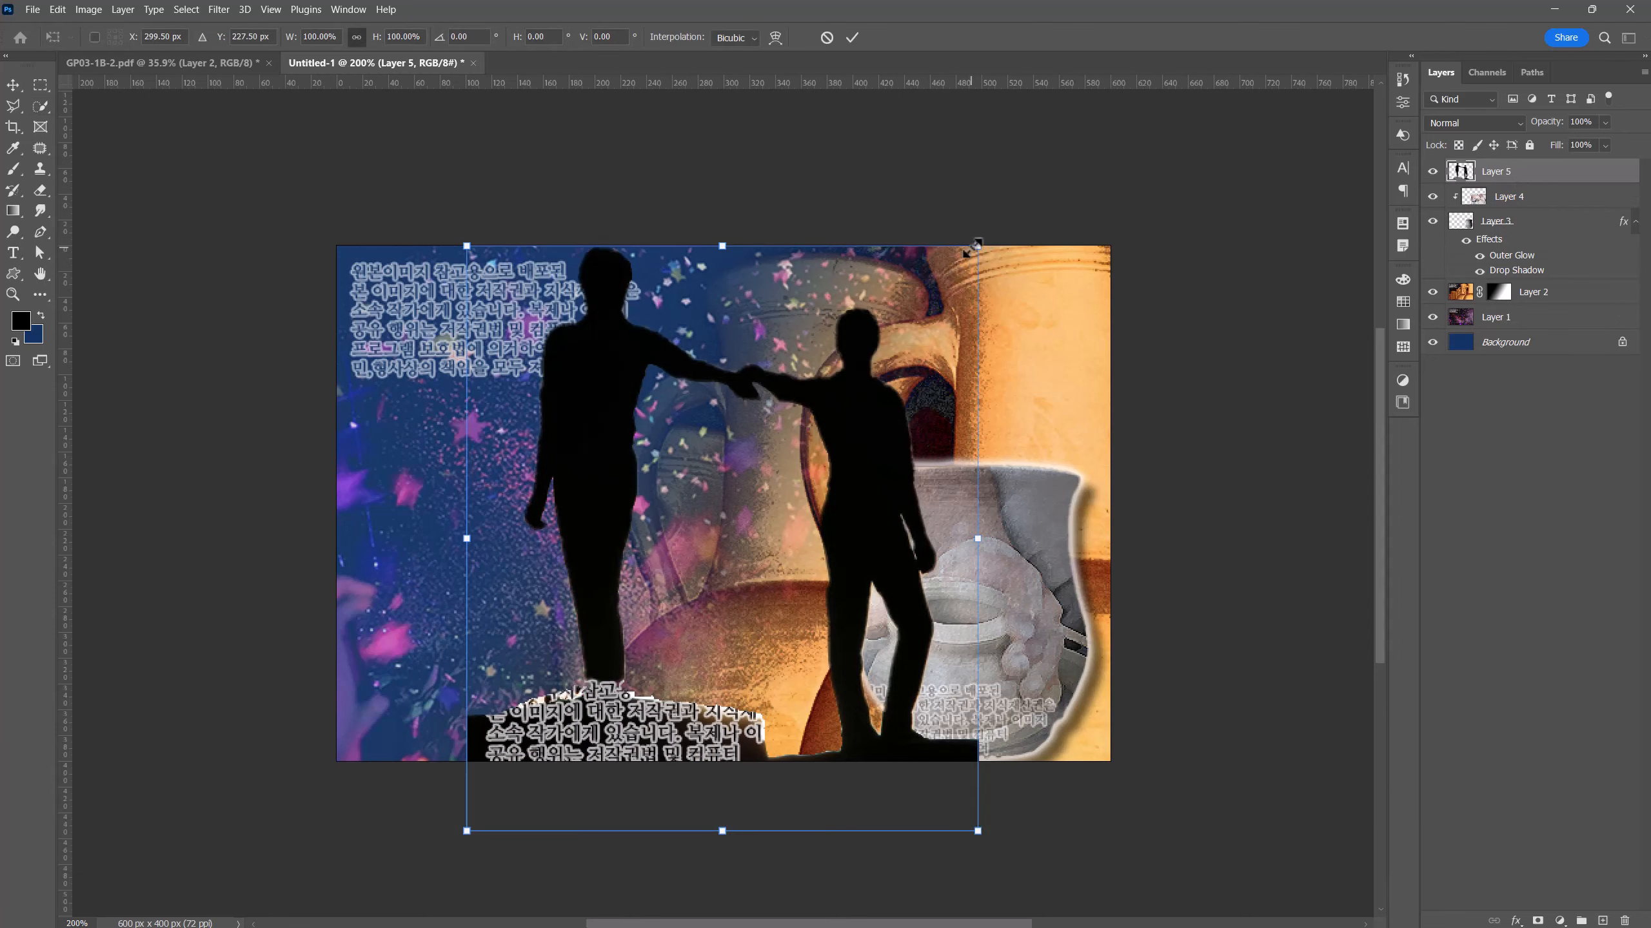
pyautogui.moveTo(979, 240); pyautogui.dragTo(772, 449)
pyautogui.moveTo(709, 583); pyautogui.dragTo(545, 537)
pyautogui.moveTo(626, 428); pyautogui.dragTo(606, 512)
pyautogui.moveTo(556, 525); pyautogui.dragTo(569, 534)
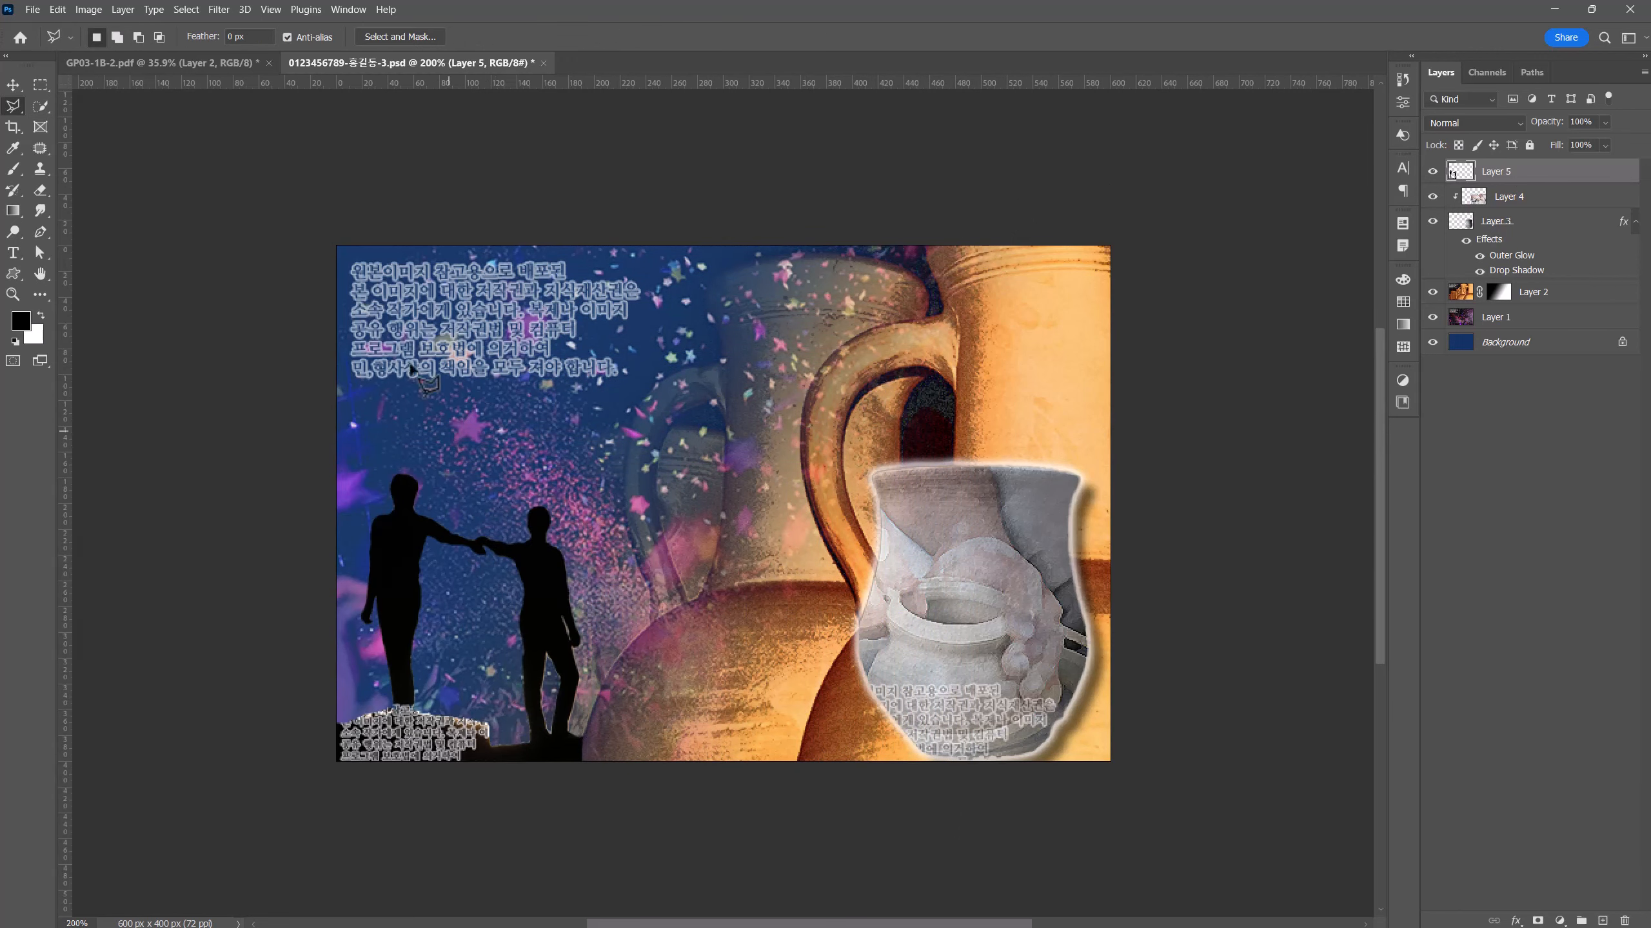
# - Check the sample output on the exam sheet and outline the poster's right-hand figure and the ground with a Polygonal Lasso selection
pyautogui.click(156, 62)
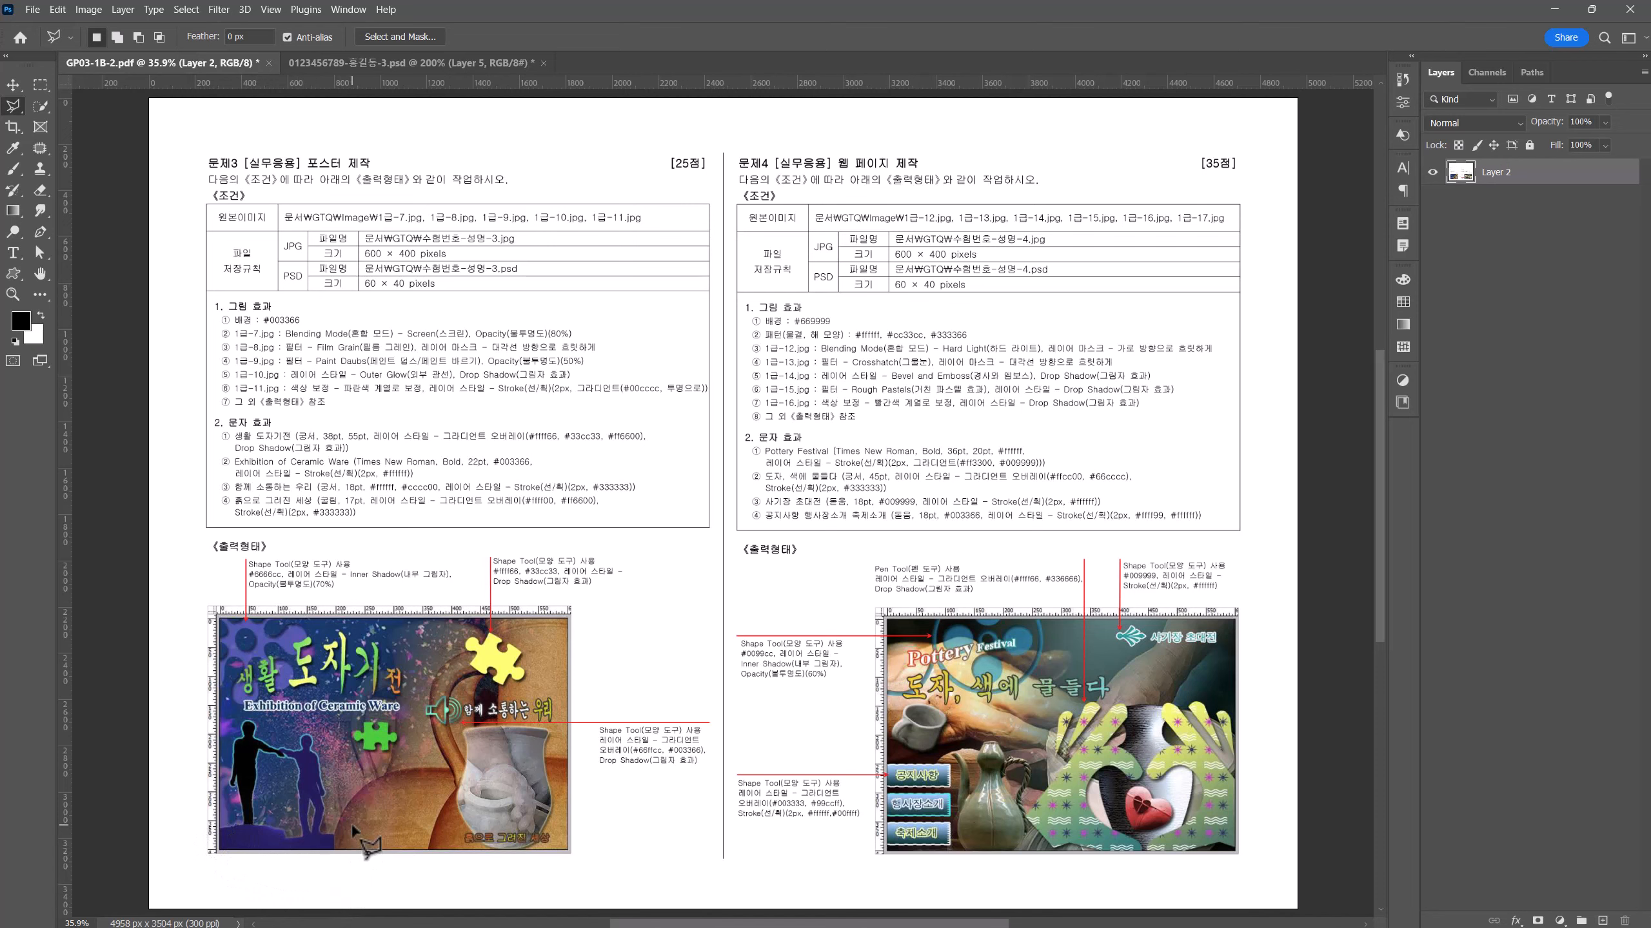
pyautogui.click(393, 64)
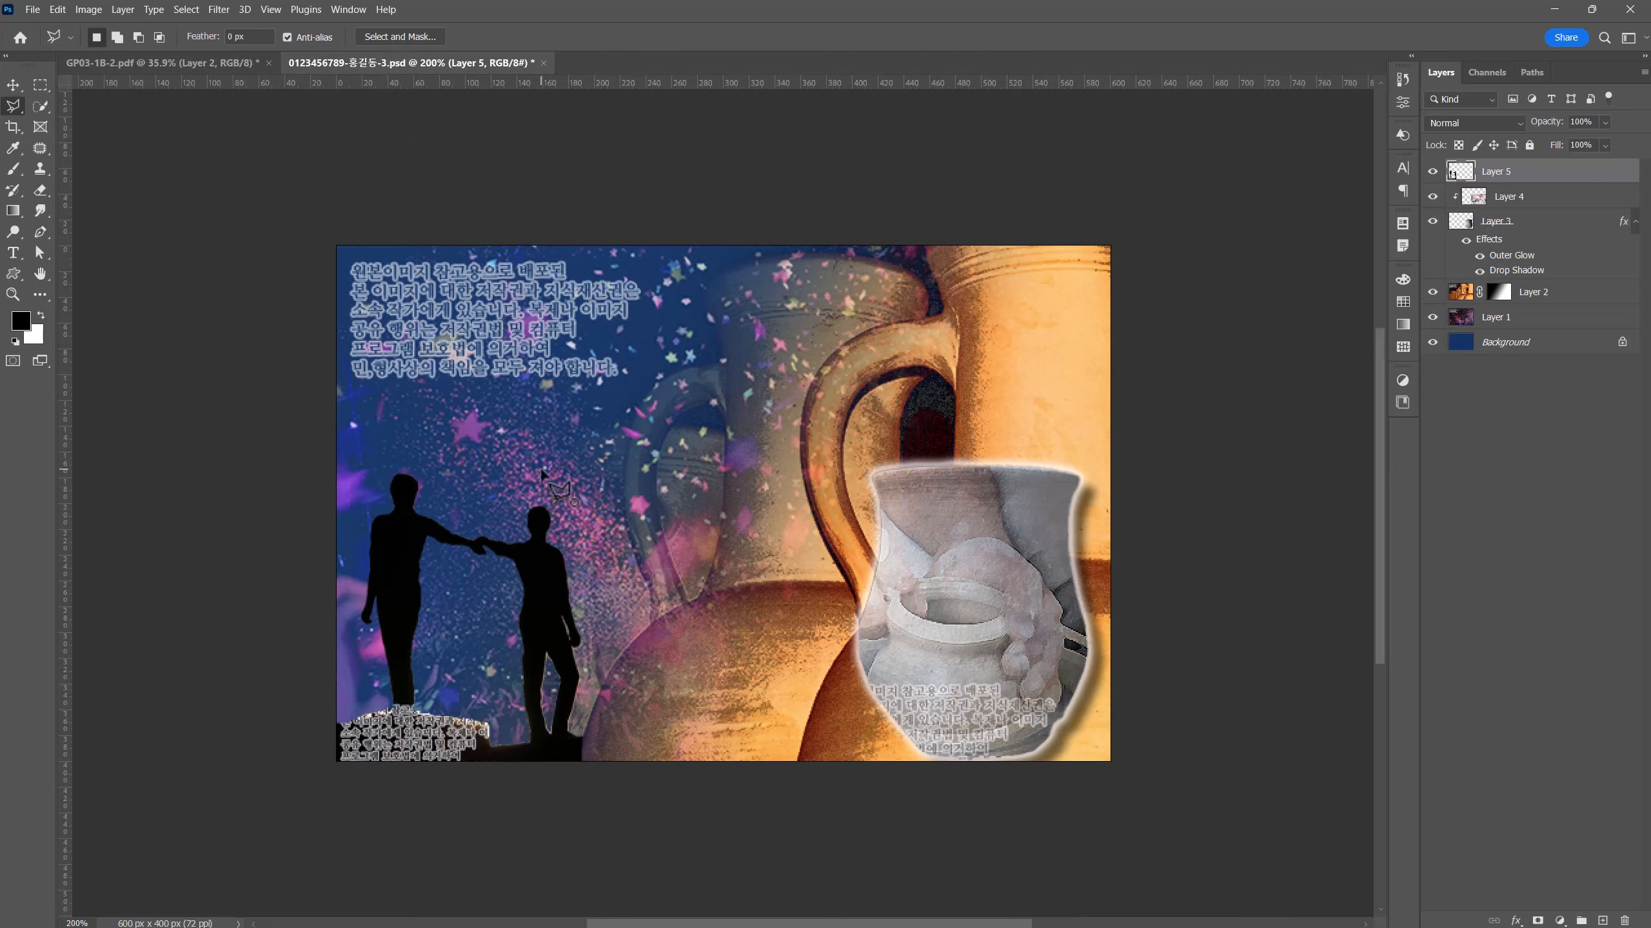
pyautogui.click(545, 468)
pyautogui.click(495, 480)
pyautogui.click(489, 551)
pyautogui.click(495, 571)
pyautogui.click(500, 611)
pyautogui.click(499, 655)
pyautogui.click(488, 677)
pyautogui.click(453, 708)
pyautogui.click(383, 709)
pyautogui.click(311, 714)
pyautogui.click(303, 775)
pyautogui.click(448, 832)
pyautogui.click(598, 829)
pyautogui.click(633, 715)
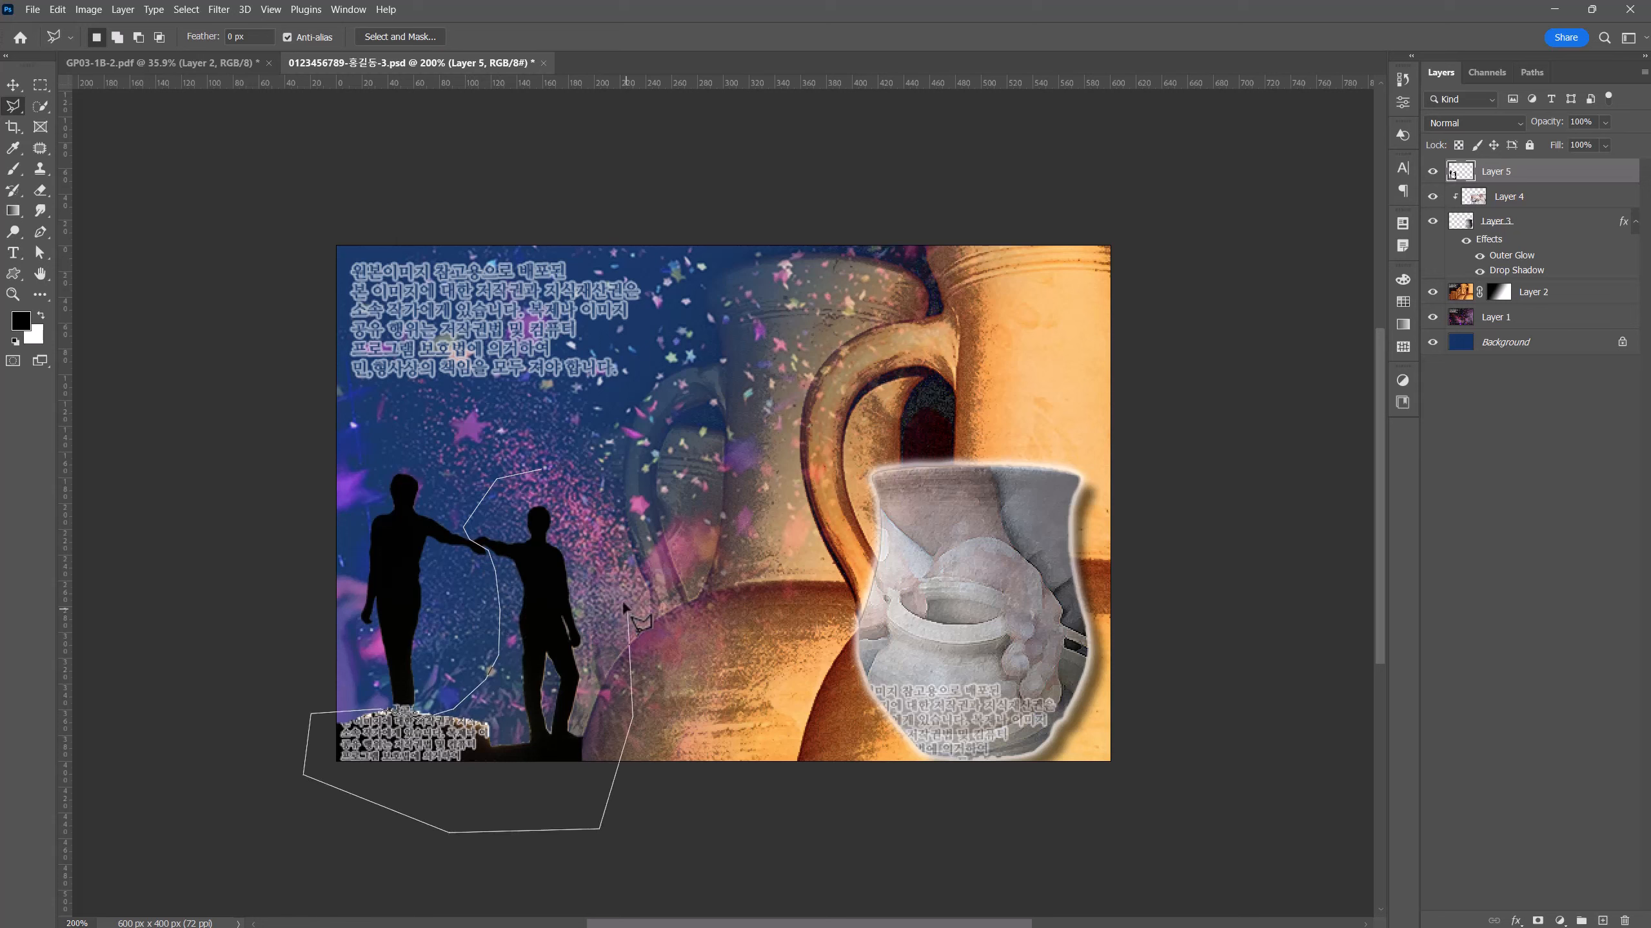
pyautogui.click(545, 469)
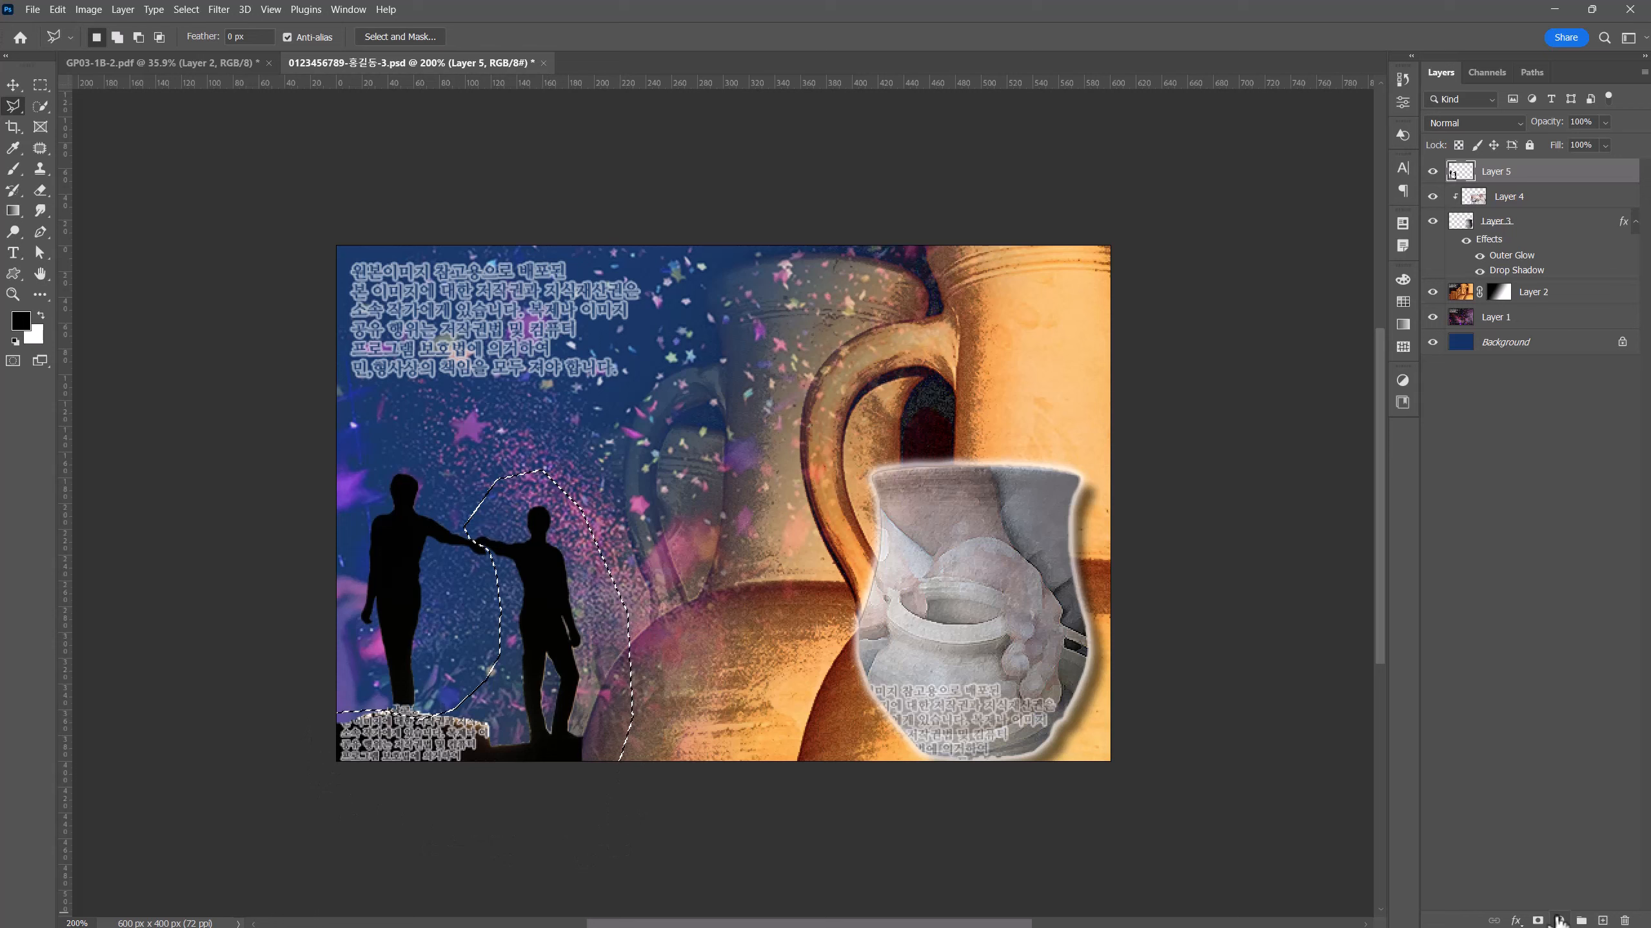
# - Add a Hue/Saturation adjustment layer with Colorize enabled for the selected area and clip it to the silhouettes layer
pyautogui.click(1560, 921)
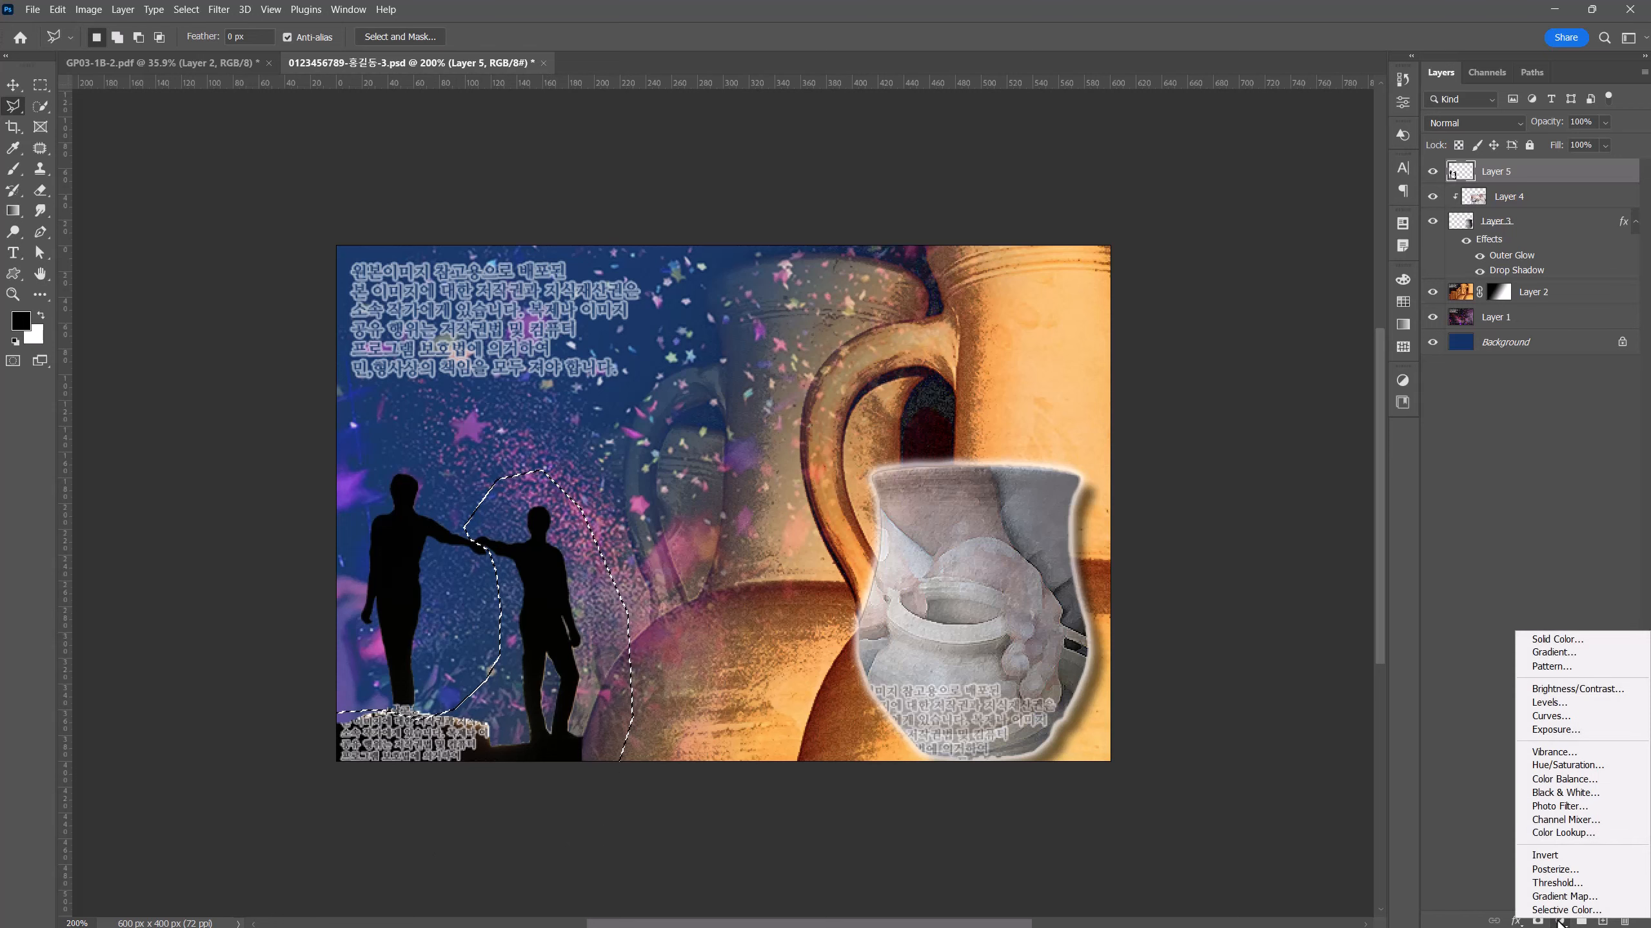
pyautogui.click(1601, 766)
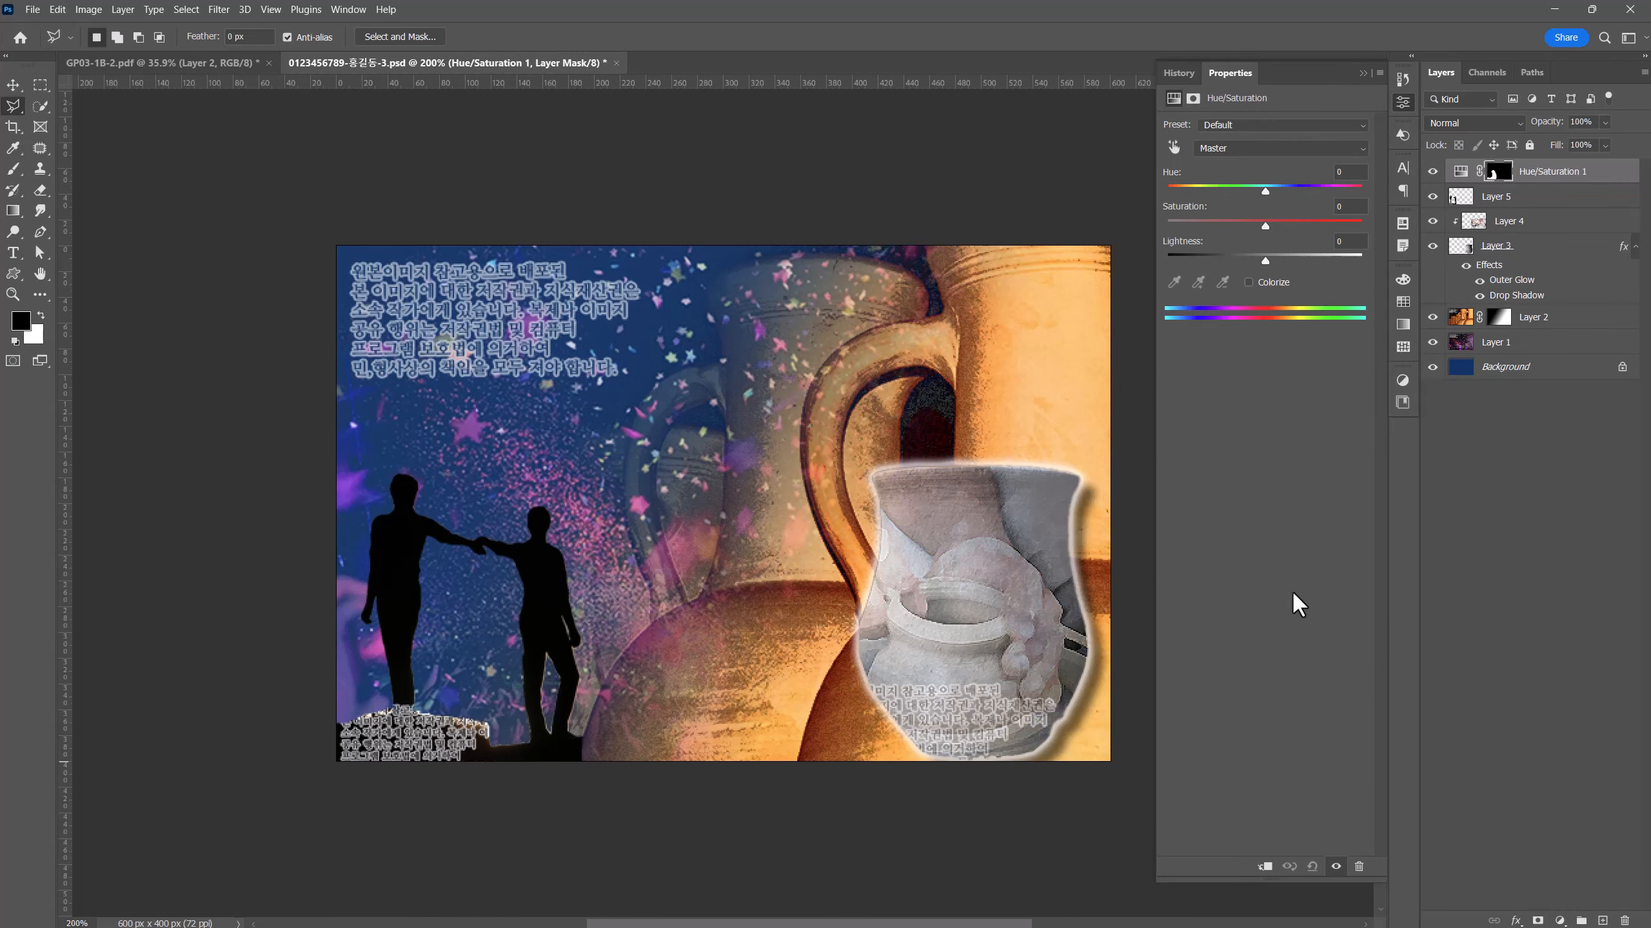
pyautogui.click(1248, 282)
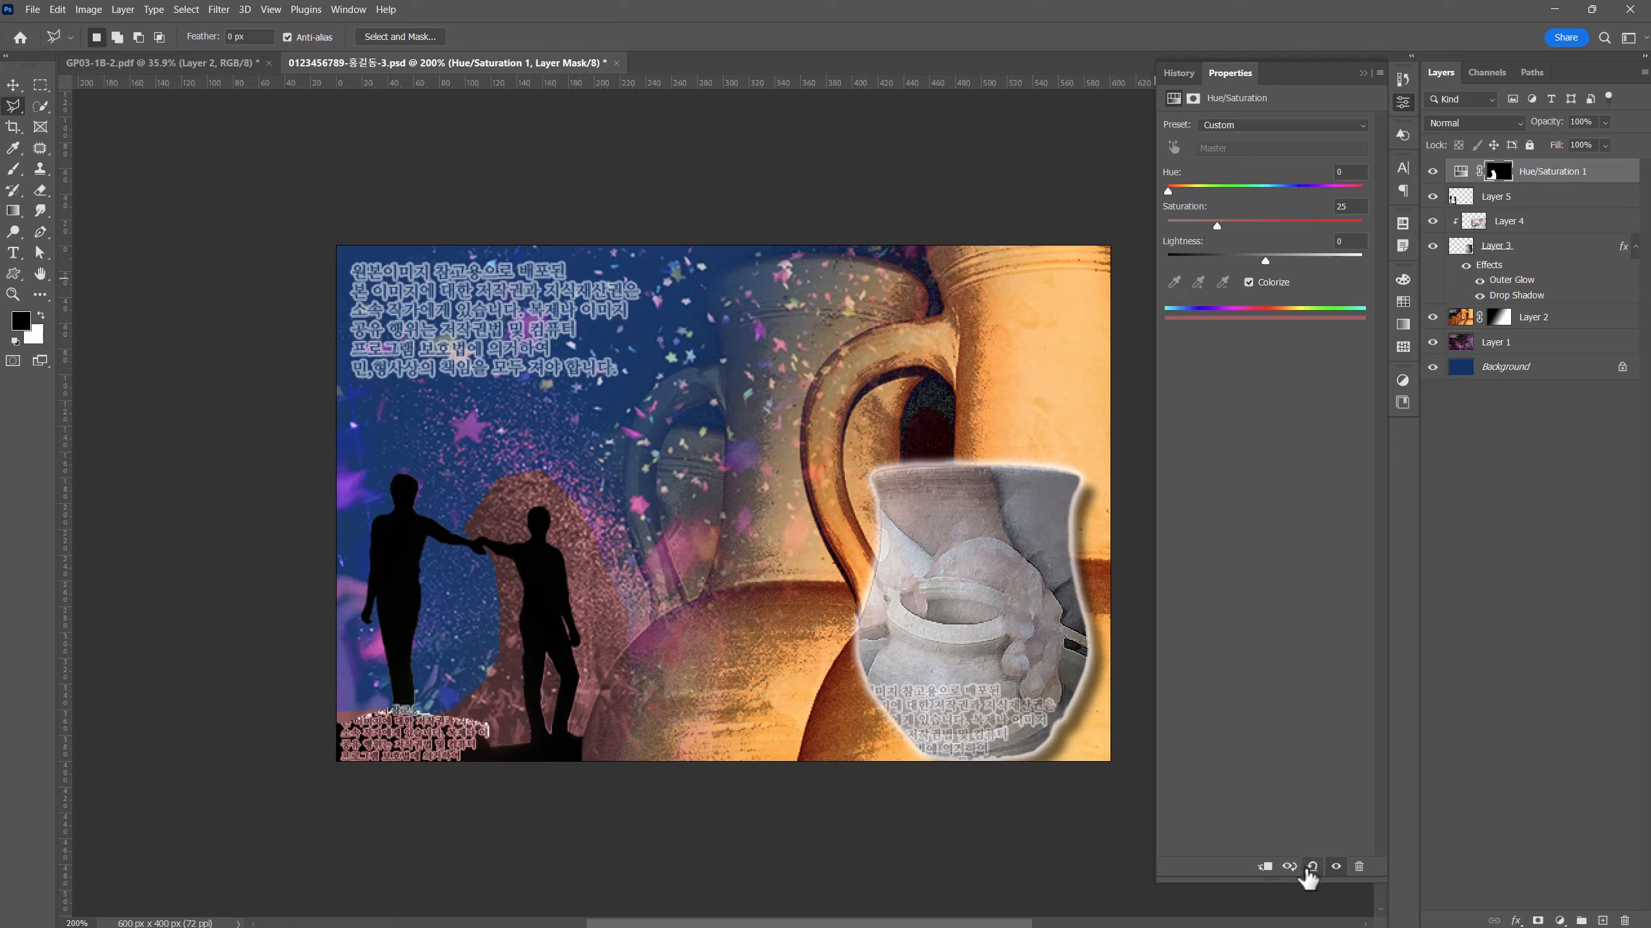
pyautogui.click(1264, 867)
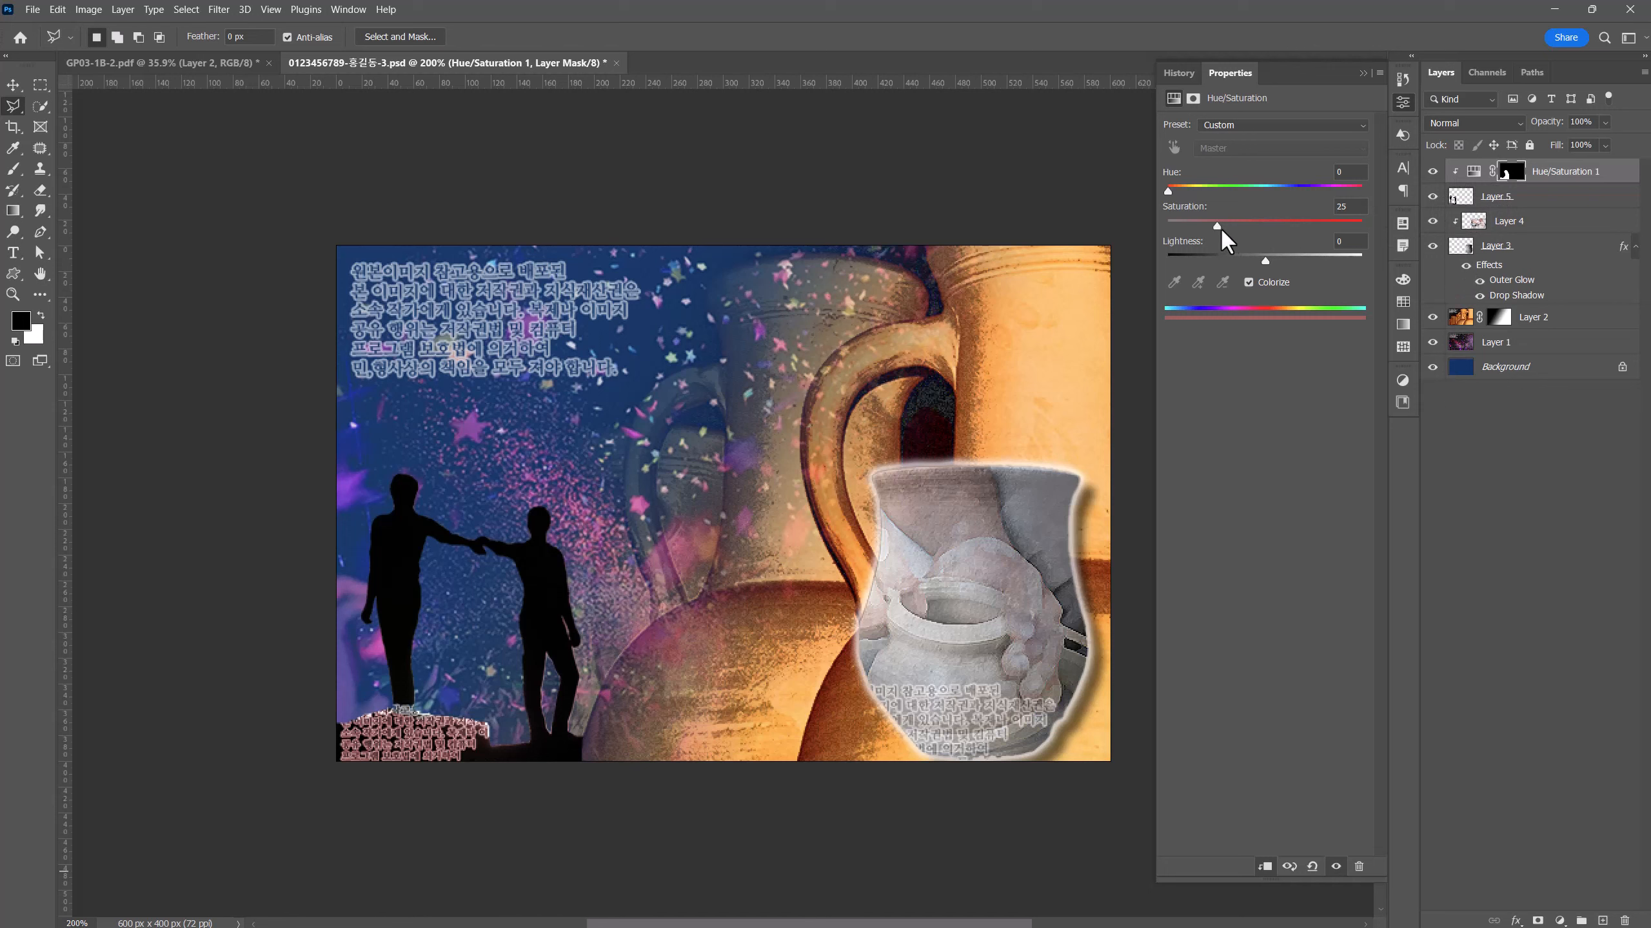
# - Tint the masked figure and ground blue with hue 225 and saturation 75, and raise the lightness above zero
pyautogui.moveTo(1194, 190); pyautogui.dragTo(1284, 190)
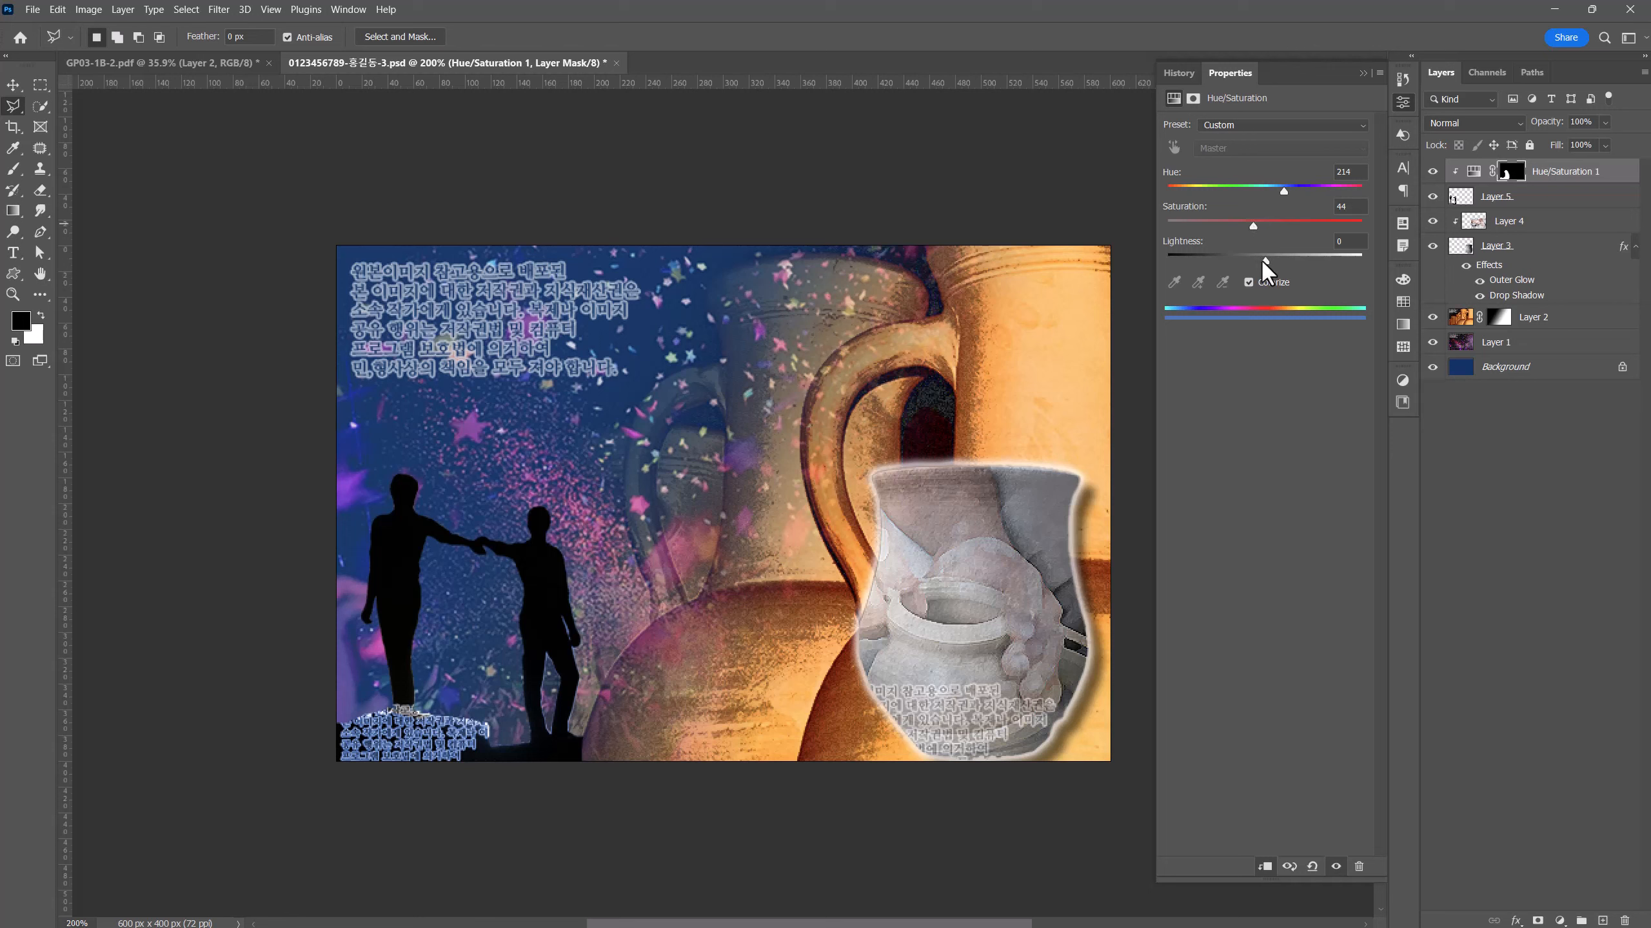
pyautogui.moveTo(1263, 259); pyautogui.dragTo(1282, 259)
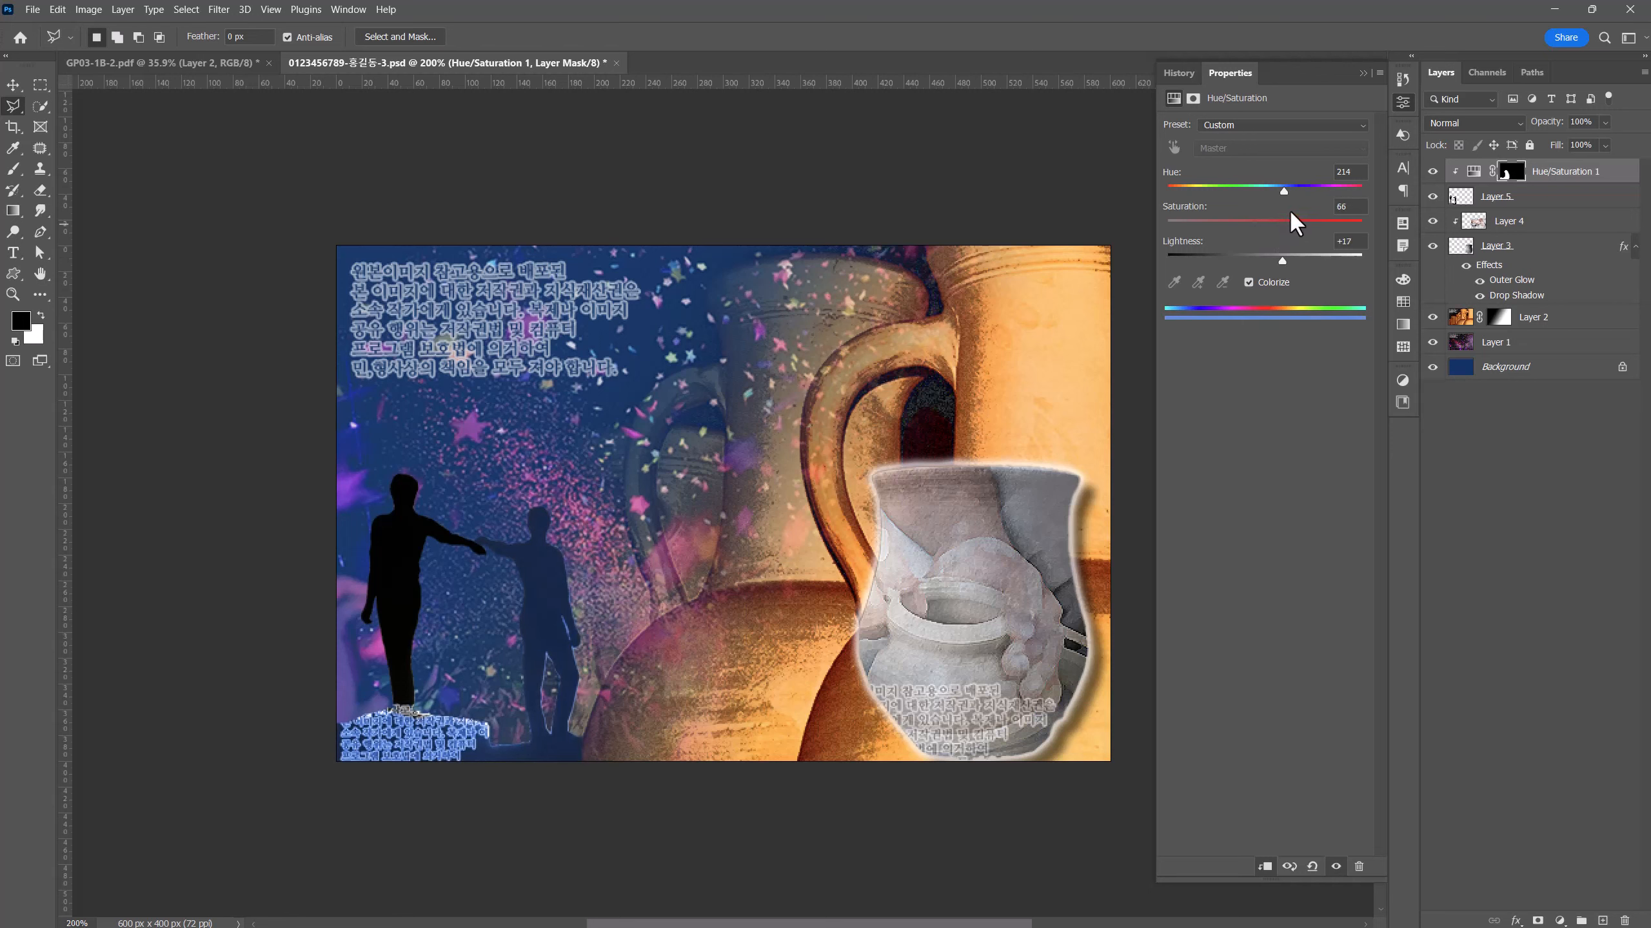
pyautogui.moveTo(1283, 189); pyautogui.dragTo(1285, 190)
pyautogui.moveTo(1279, 261); pyautogui.dragTo(1275, 259)
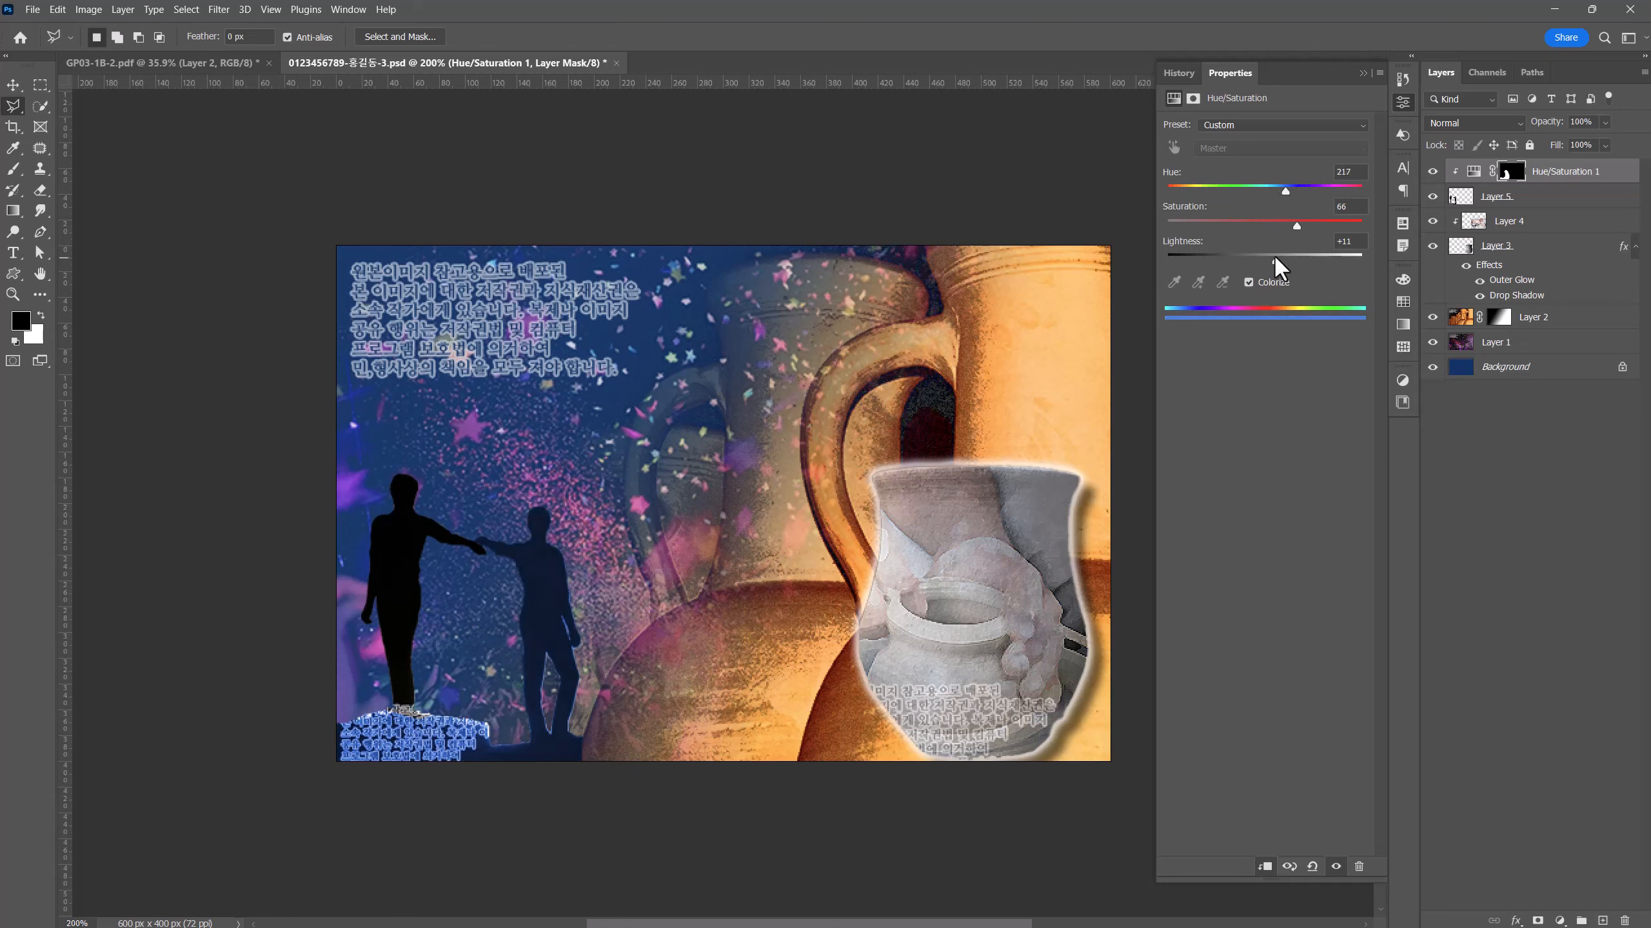
pyautogui.moveTo(1285, 189); pyautogui.dragTo(1290, 191)
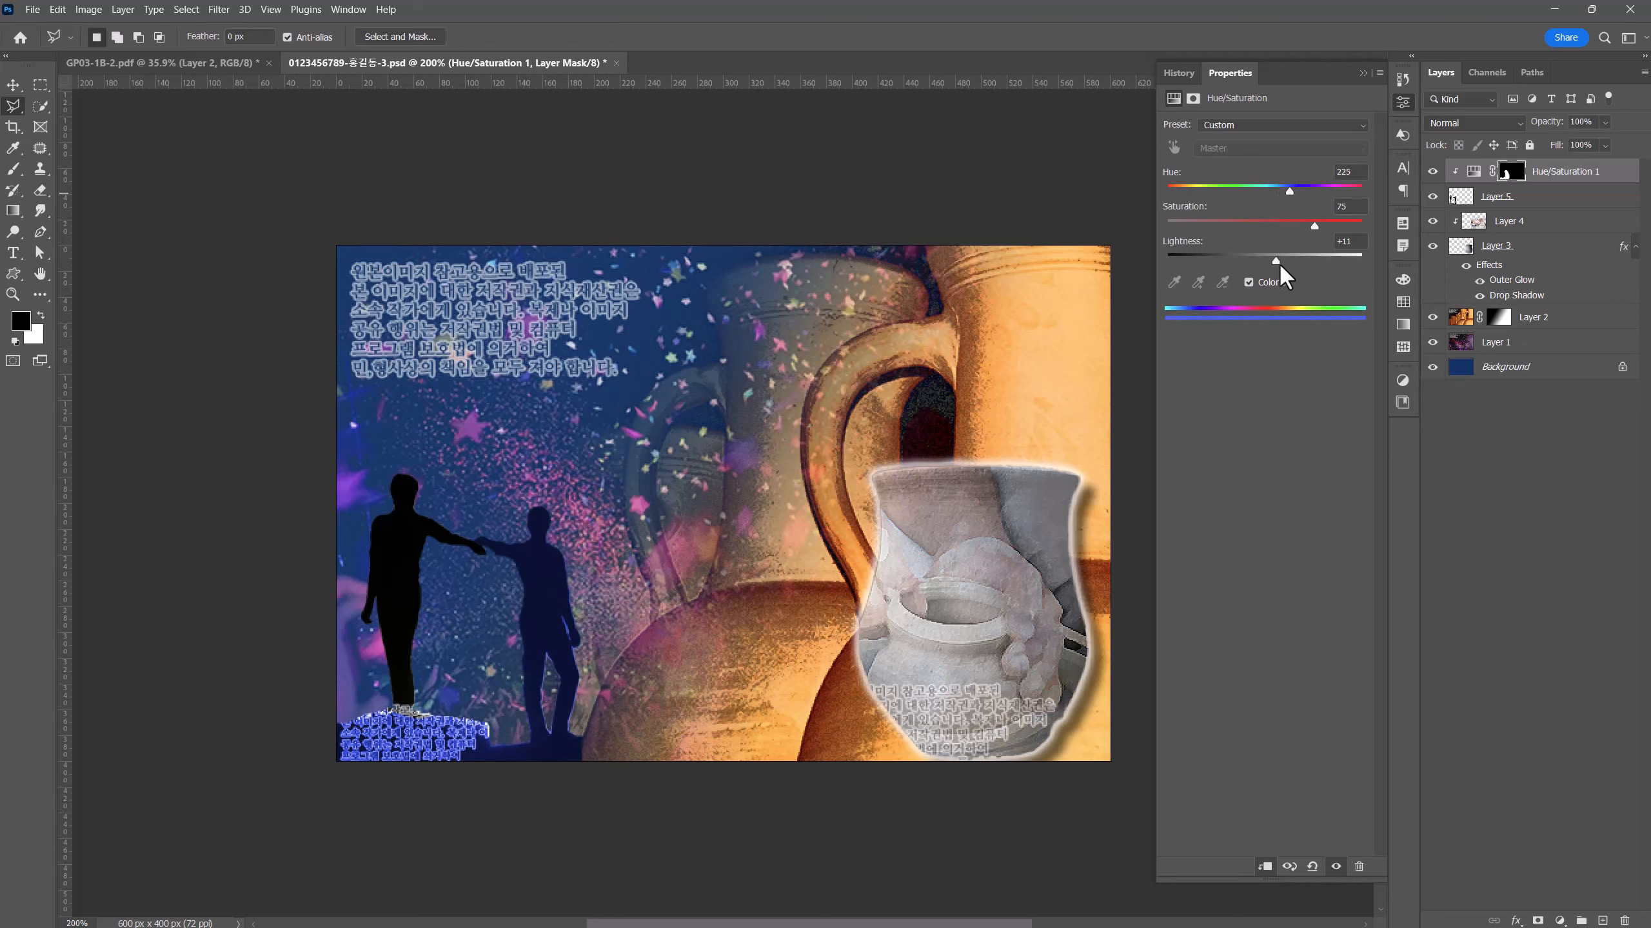
pyautogui.moveTo(1278, 261); pyautogui.dragTo(1288, 259)
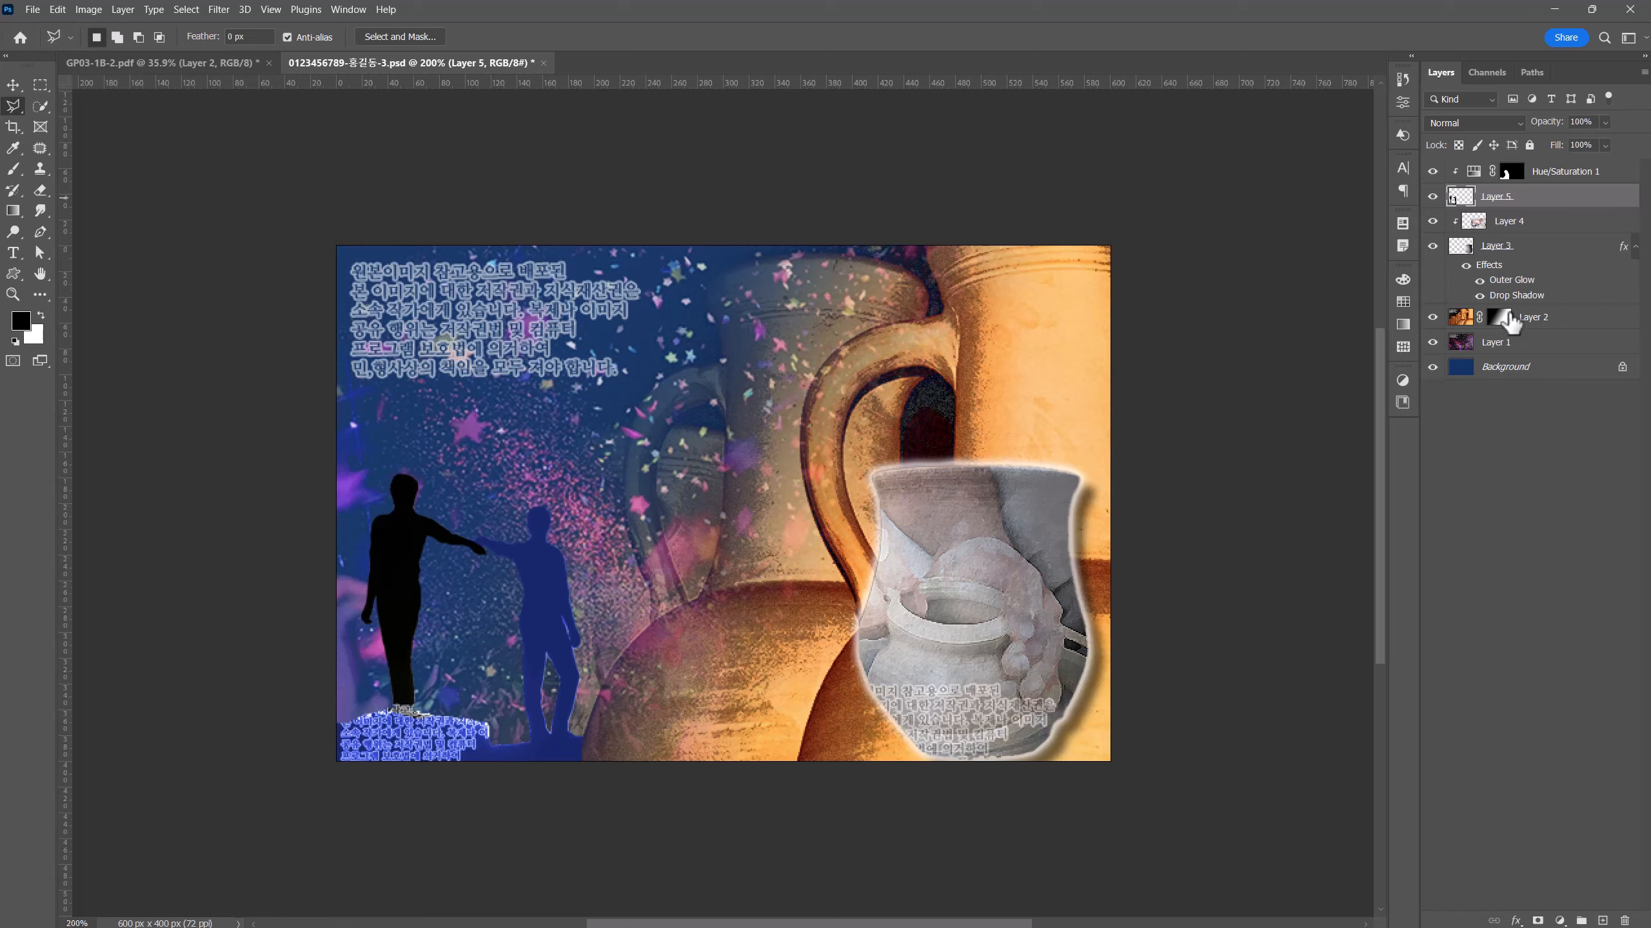
# - Give the silhouettes layer a 2 px outside gradient Stroke and set the gradient's starting colour to #00cccc
pyautogui.click(1516, 921)
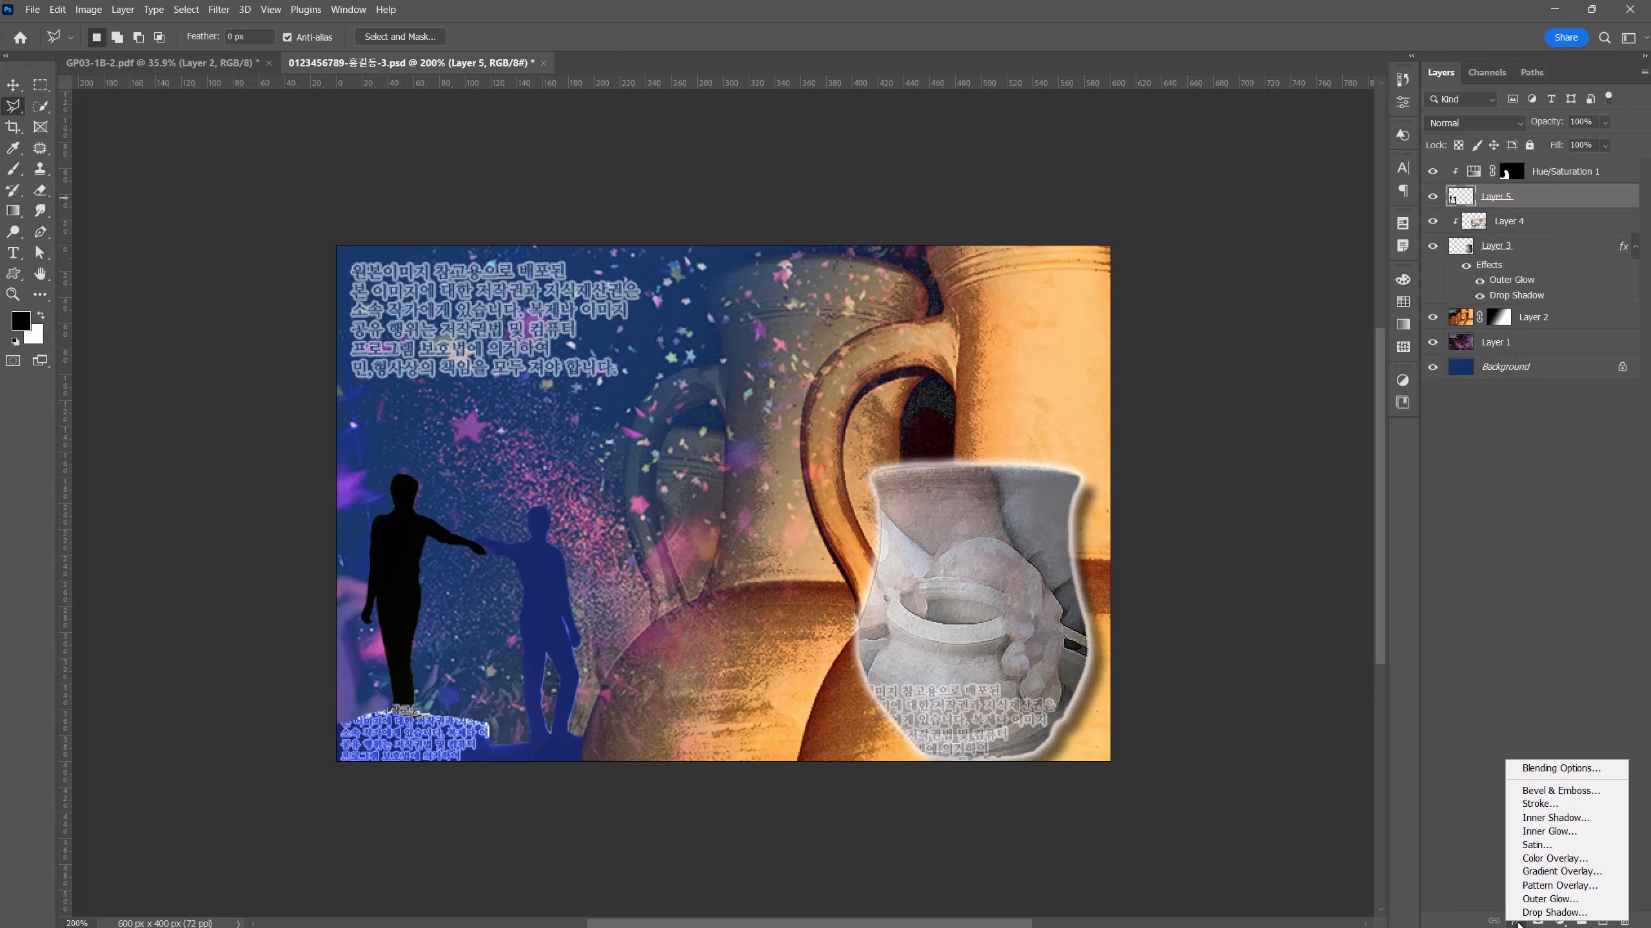
pyautogui.click(1534, 805)
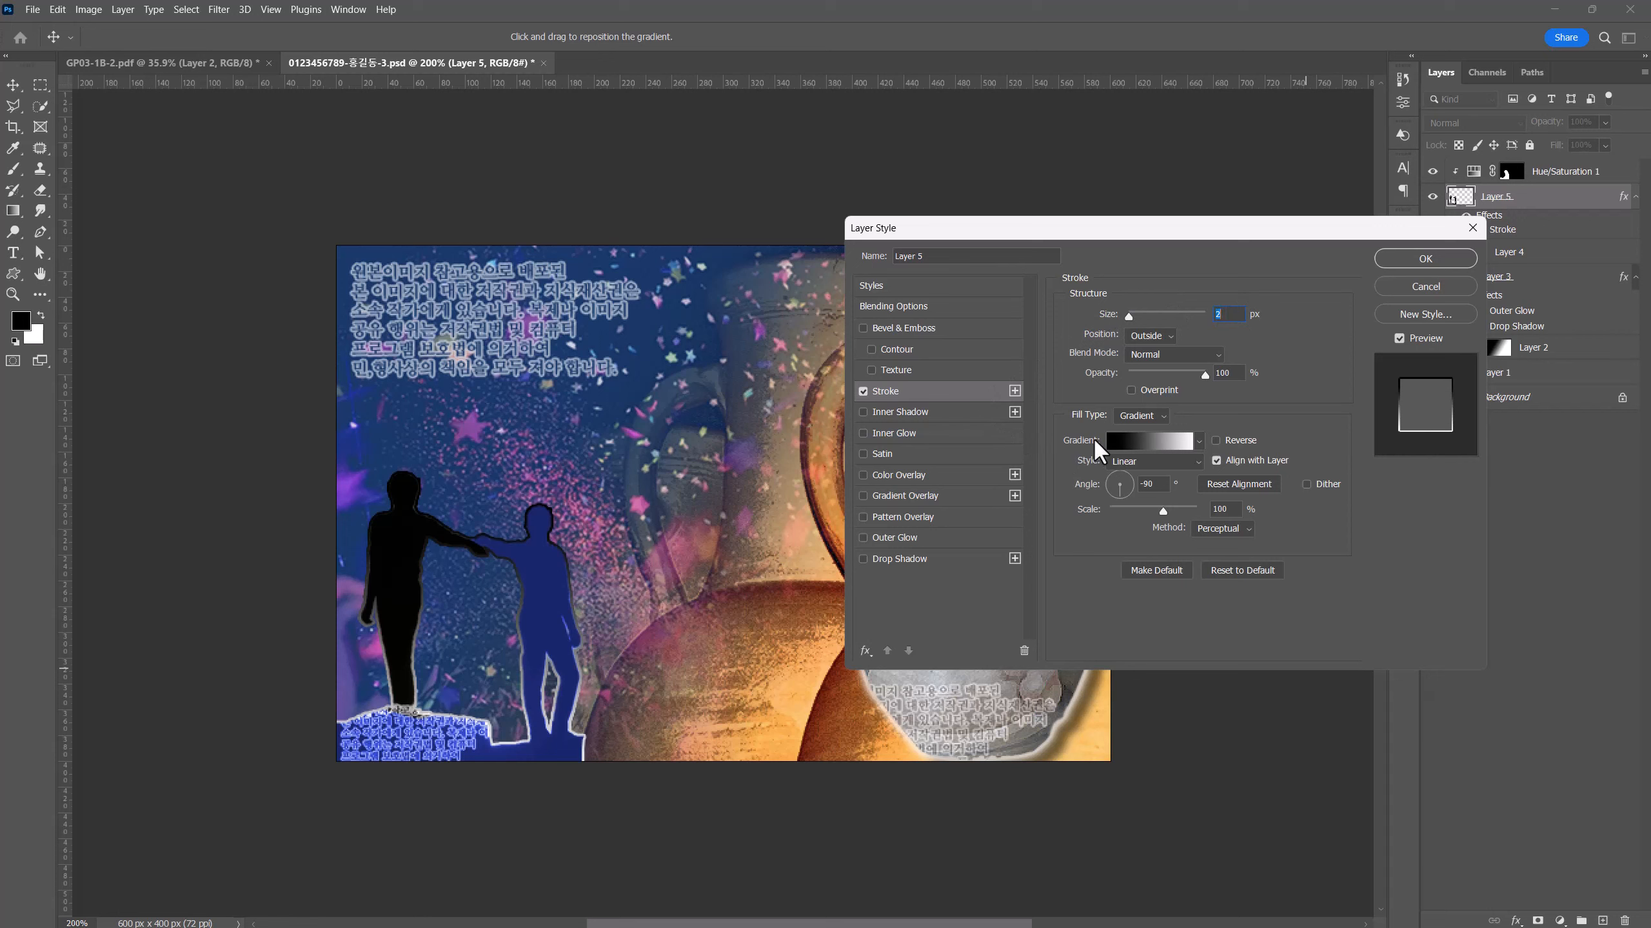
pyautogui.click(1150, 442)
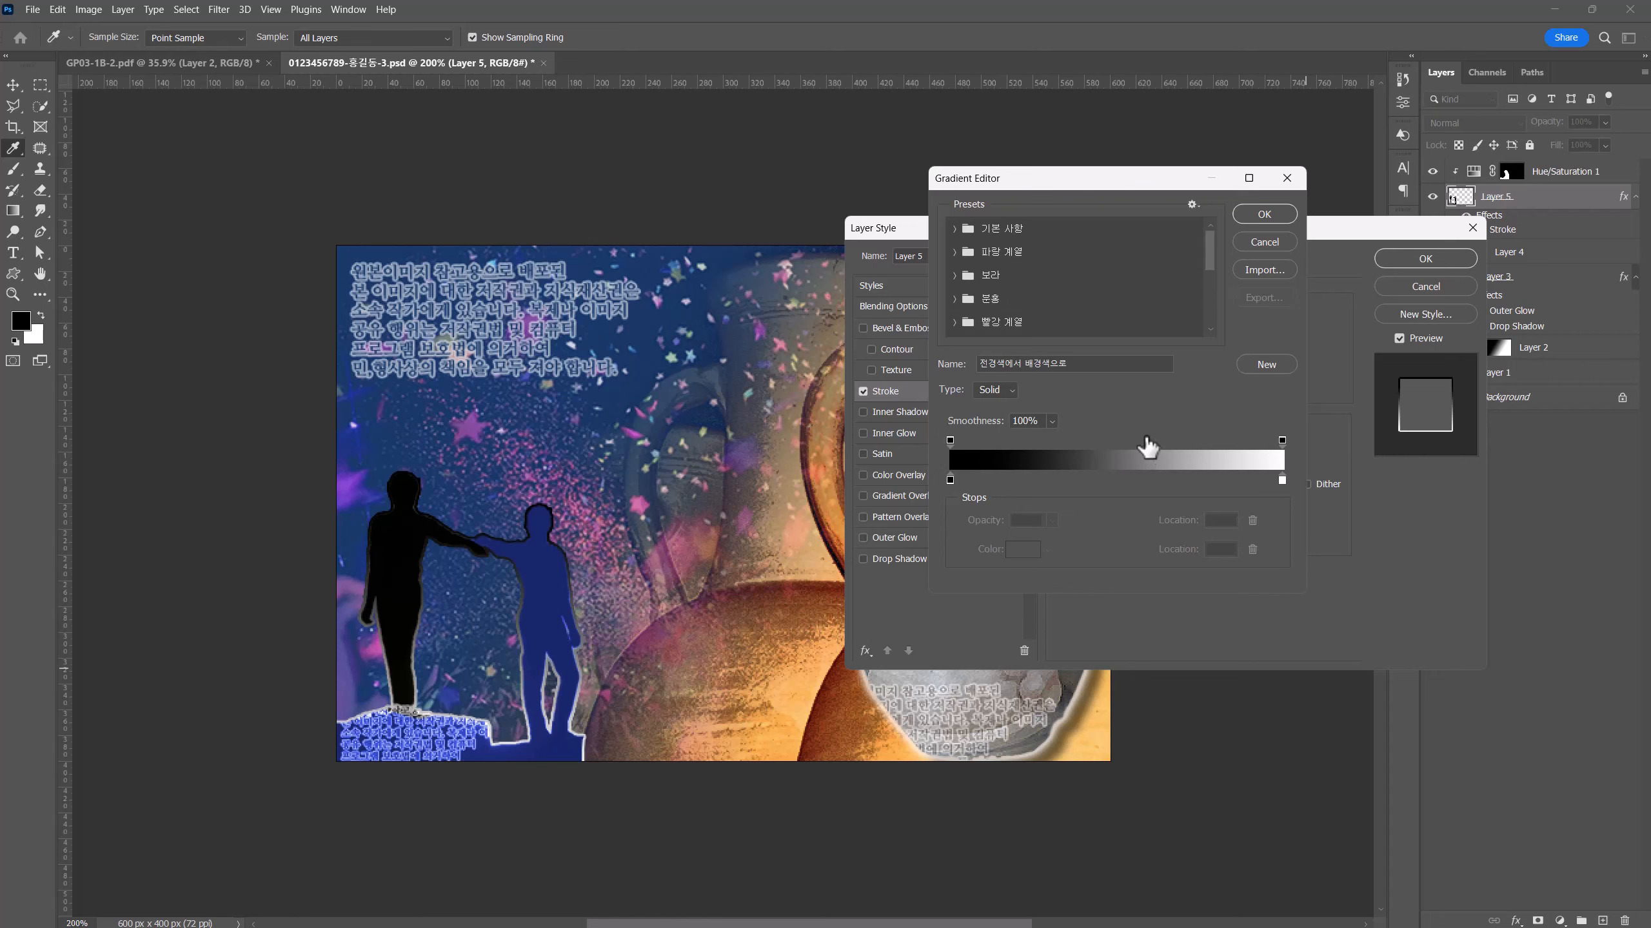
pyautogui.doubleClick(950, 480)
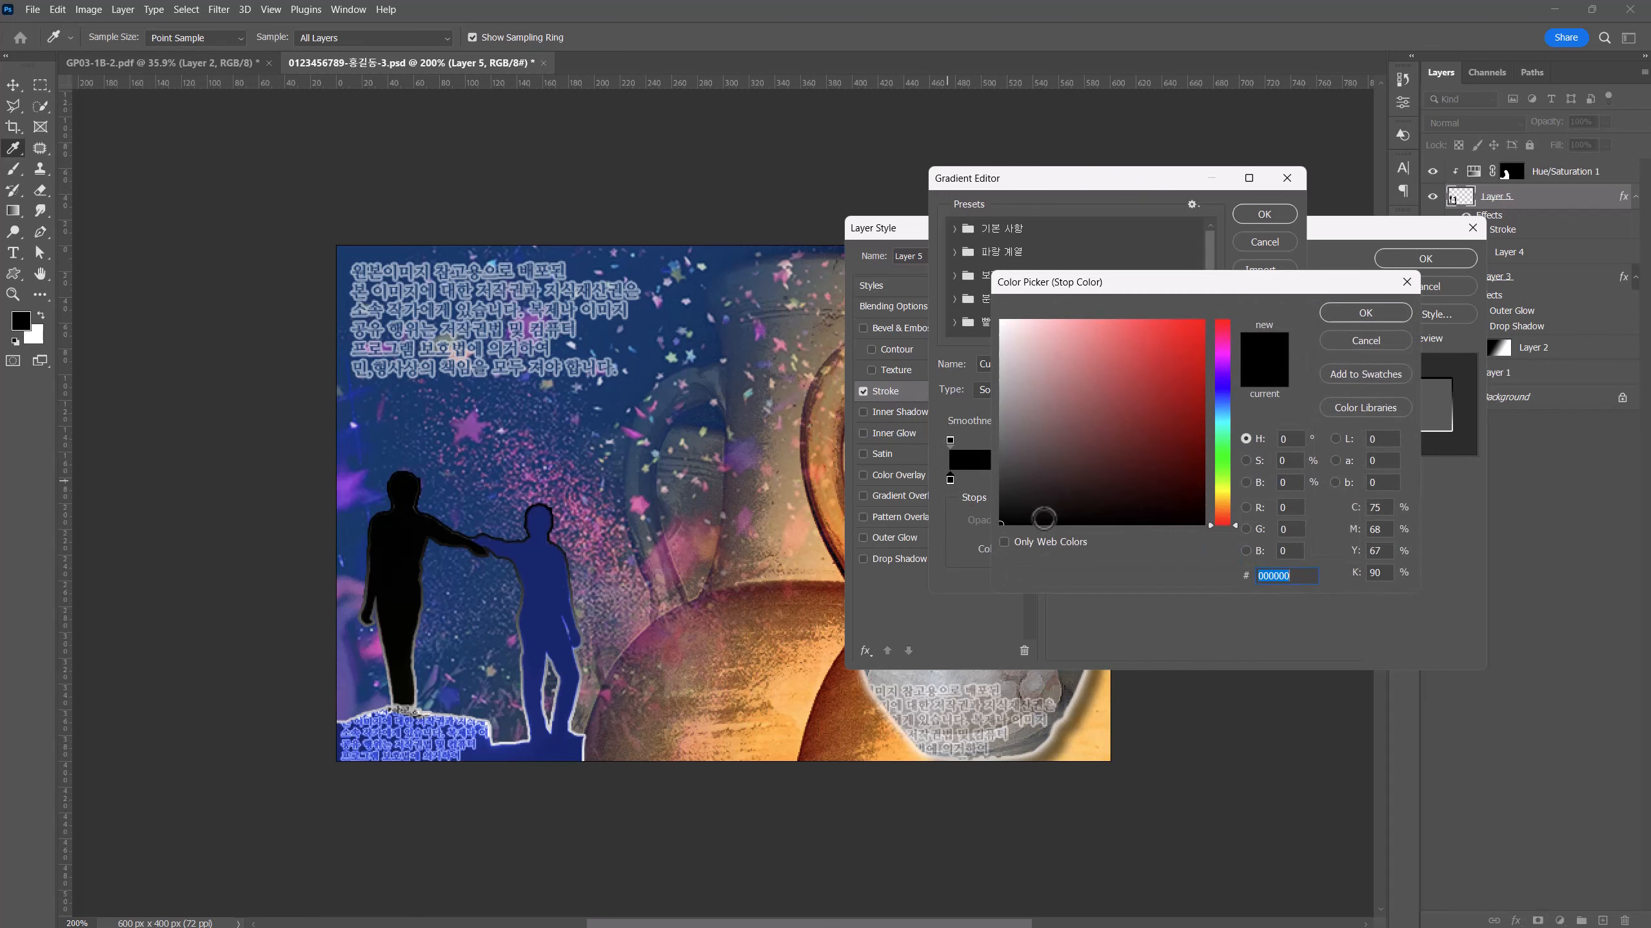
pyautogui.write('00cccc')
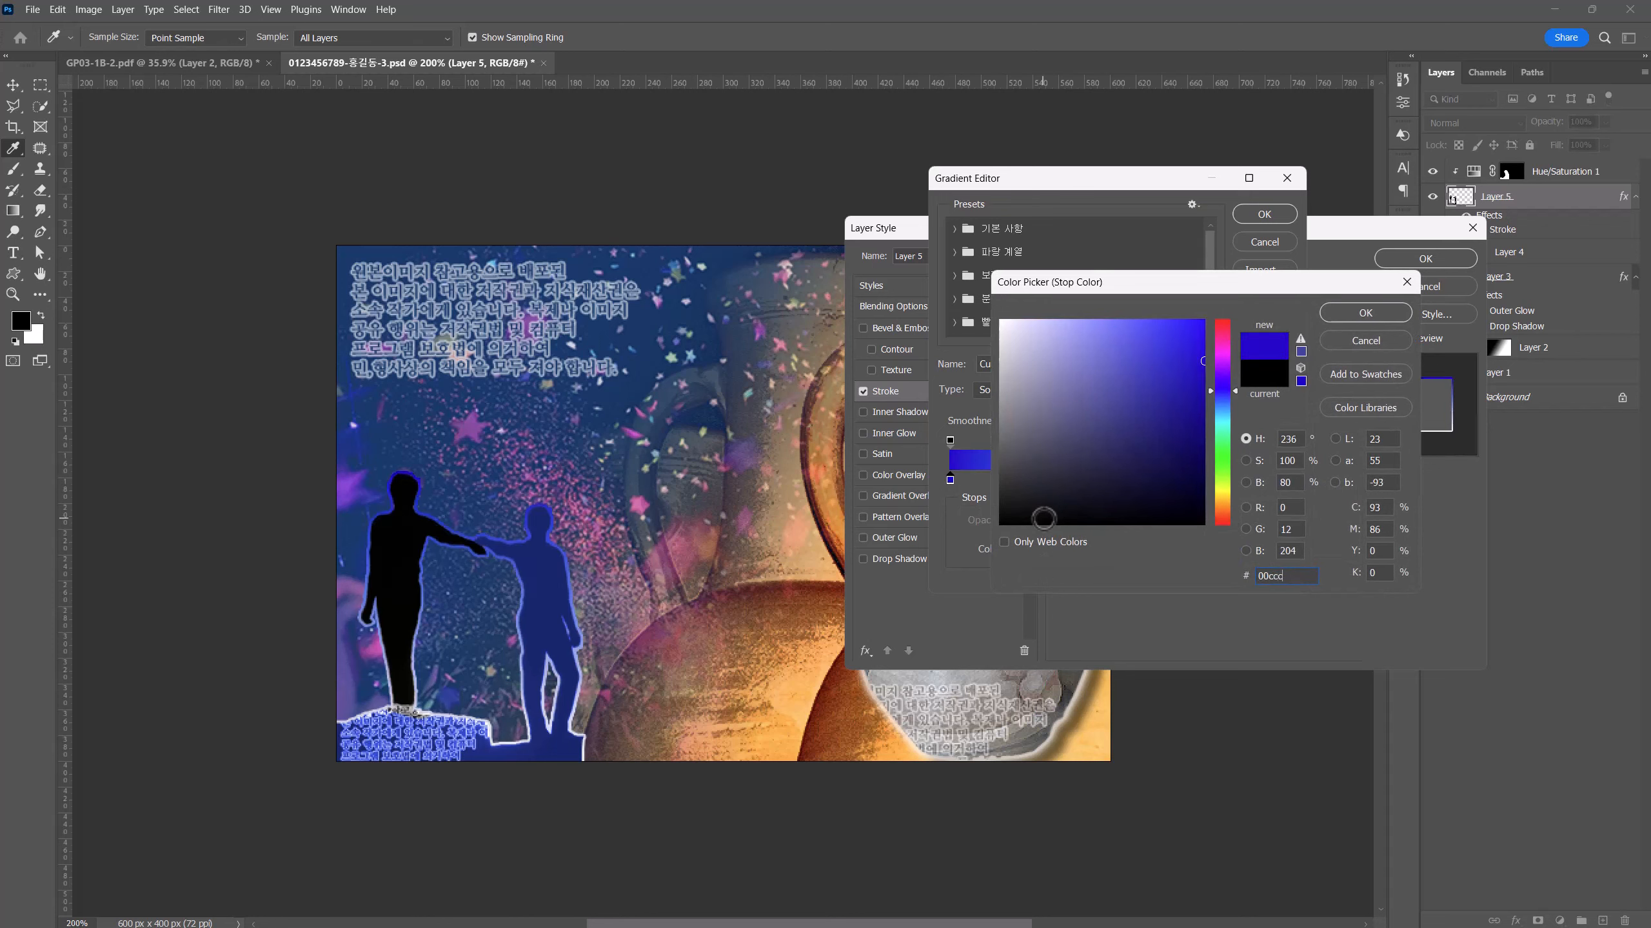
pyautogui.click(1358, 313)
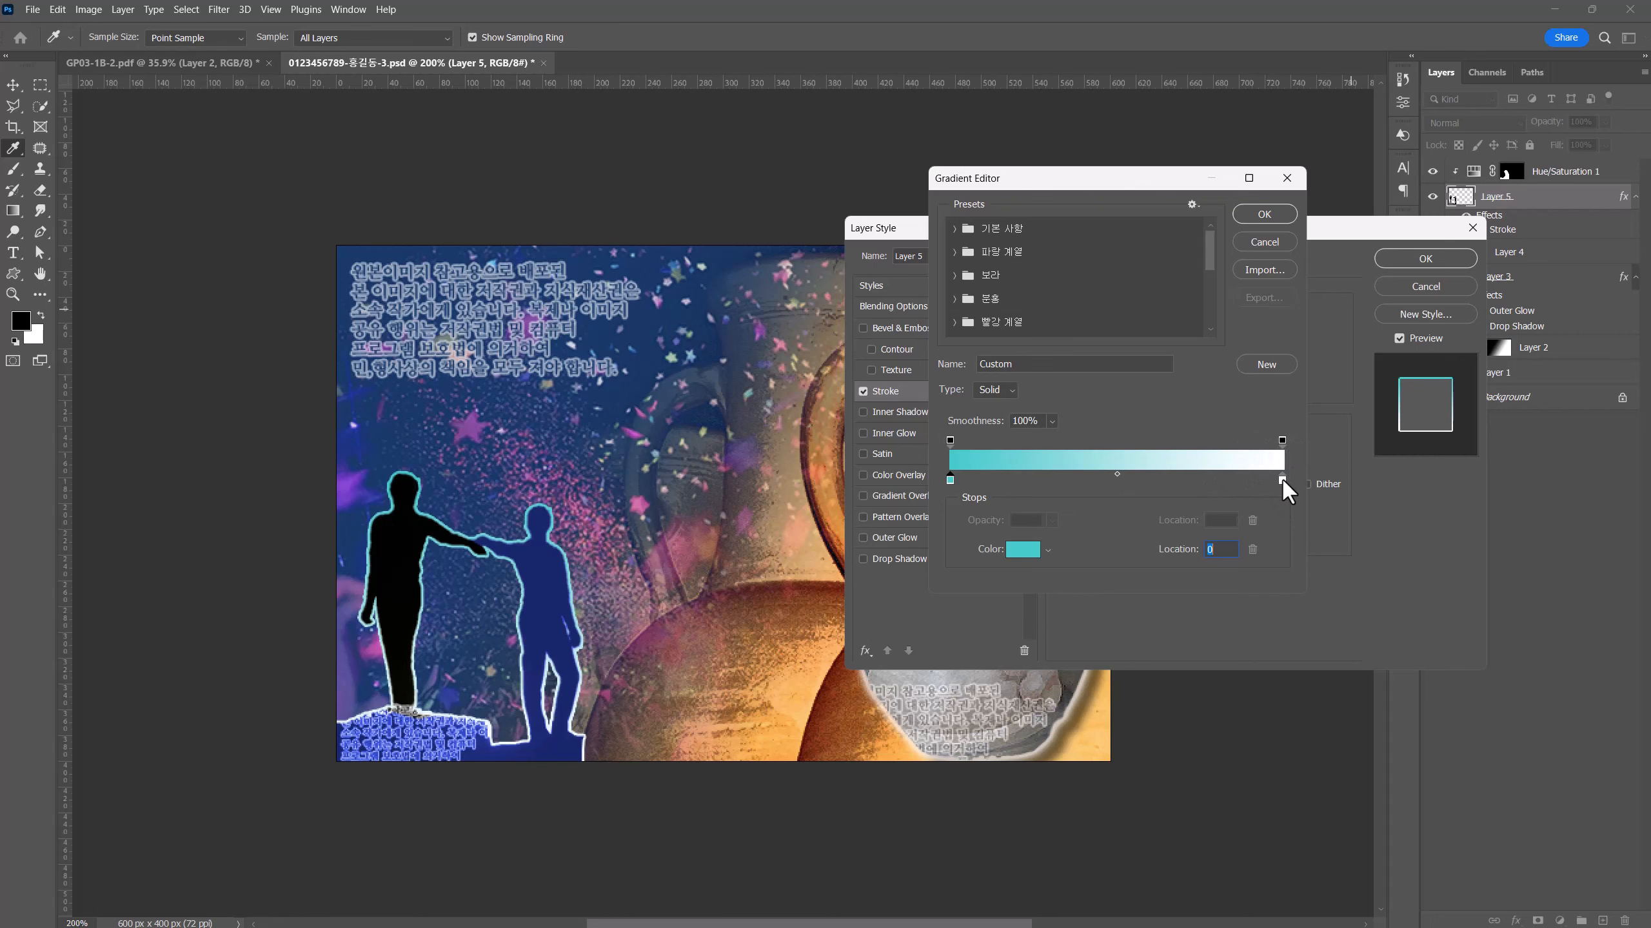
# - Remove the stroke gradient's white colour stop and set the end opacity stop to 0% so it fades to transparent
pyautogui.moveTo(1284, 481); pyautogui.dragTo(1288, 518)
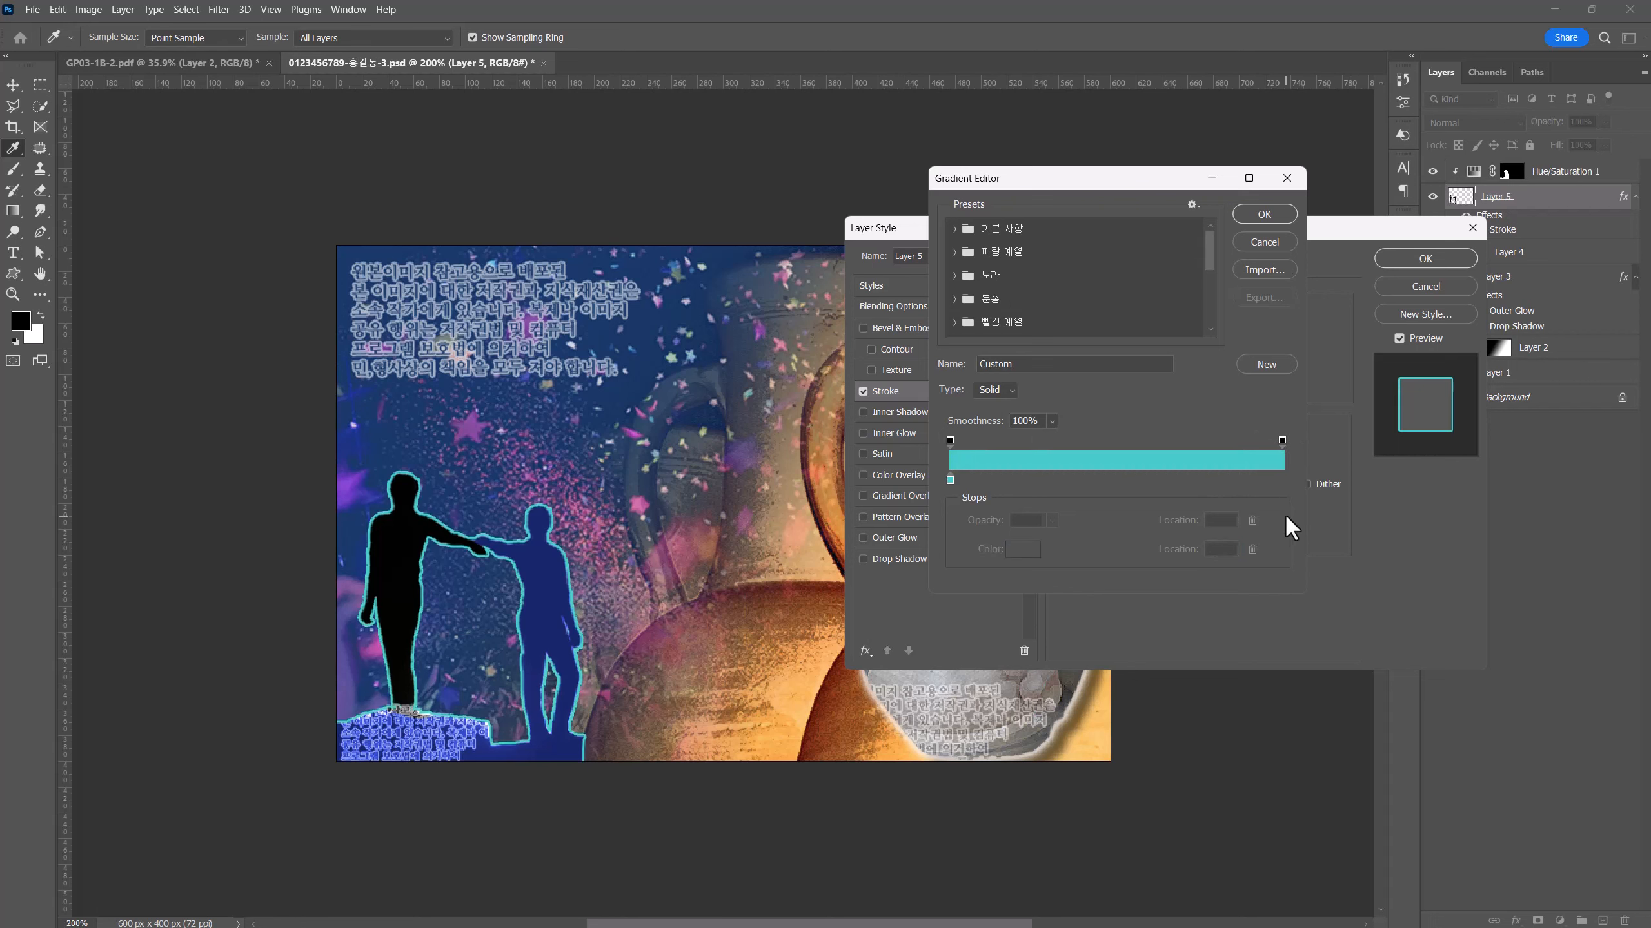
pyautogui.click(1281, 440)
pyautogui.click(1052, 520)
pyautogui.moveTo(1058, 536); pyautogui.dragTo(978, 542)
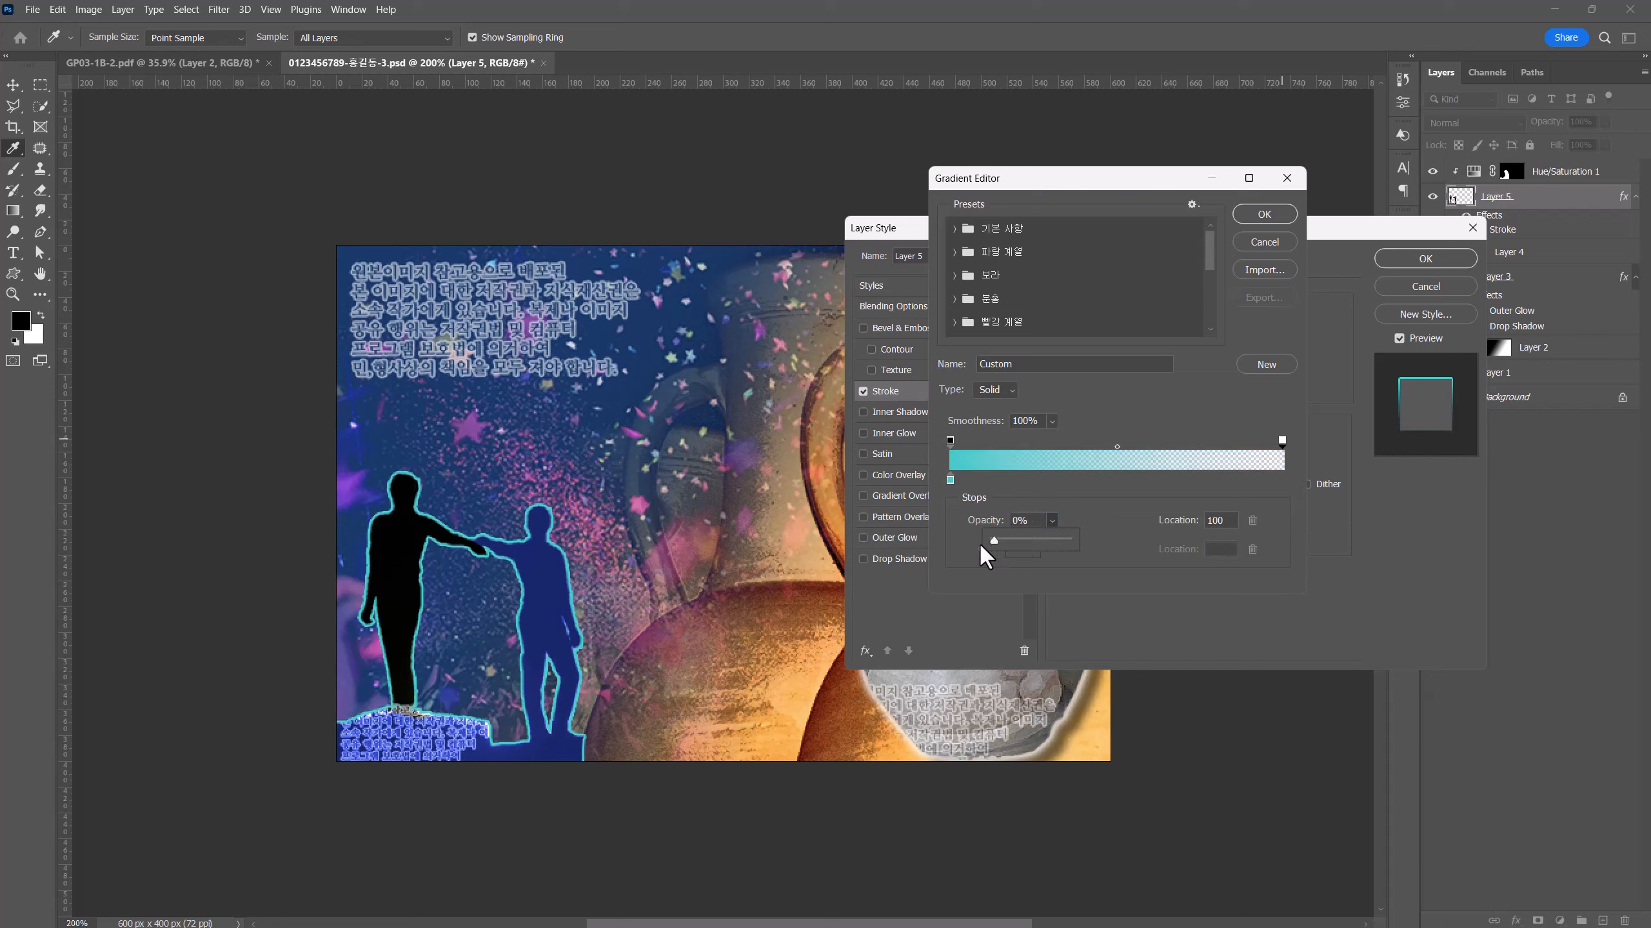
pyautogui.click(1258, 214)
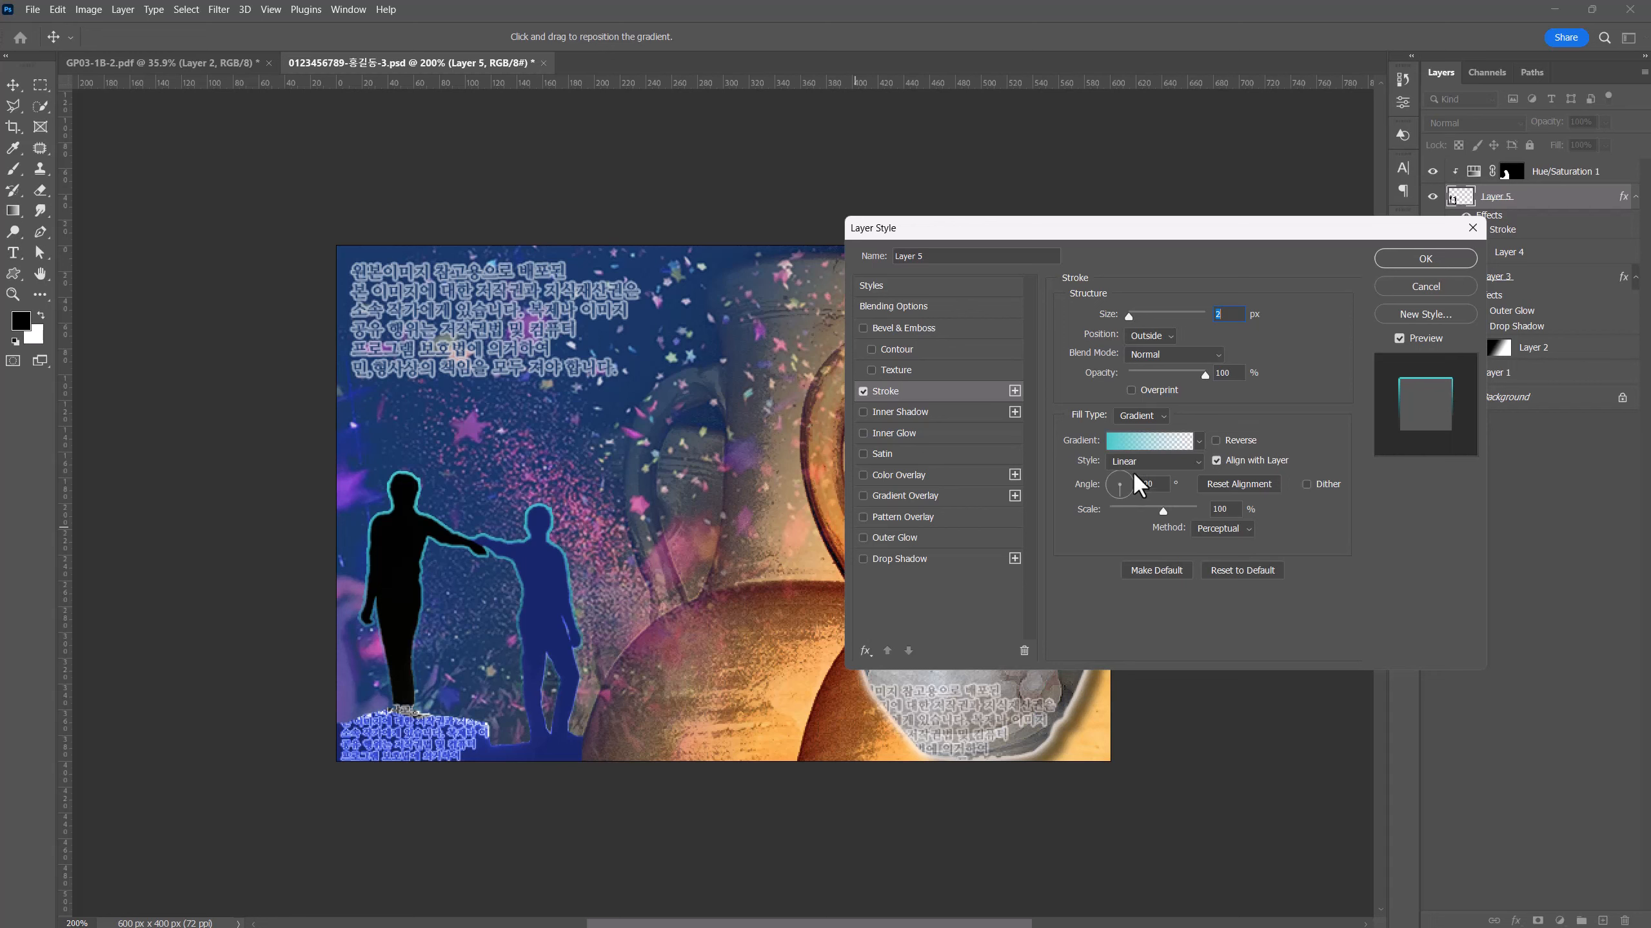
# - Try stroke gradient angles of 90° and 0°, and set the angle back to -90°
pyautogui.moveTo(1165, 488); pyautogui.dragTo(1121, 485)
pyautogui.write('90')
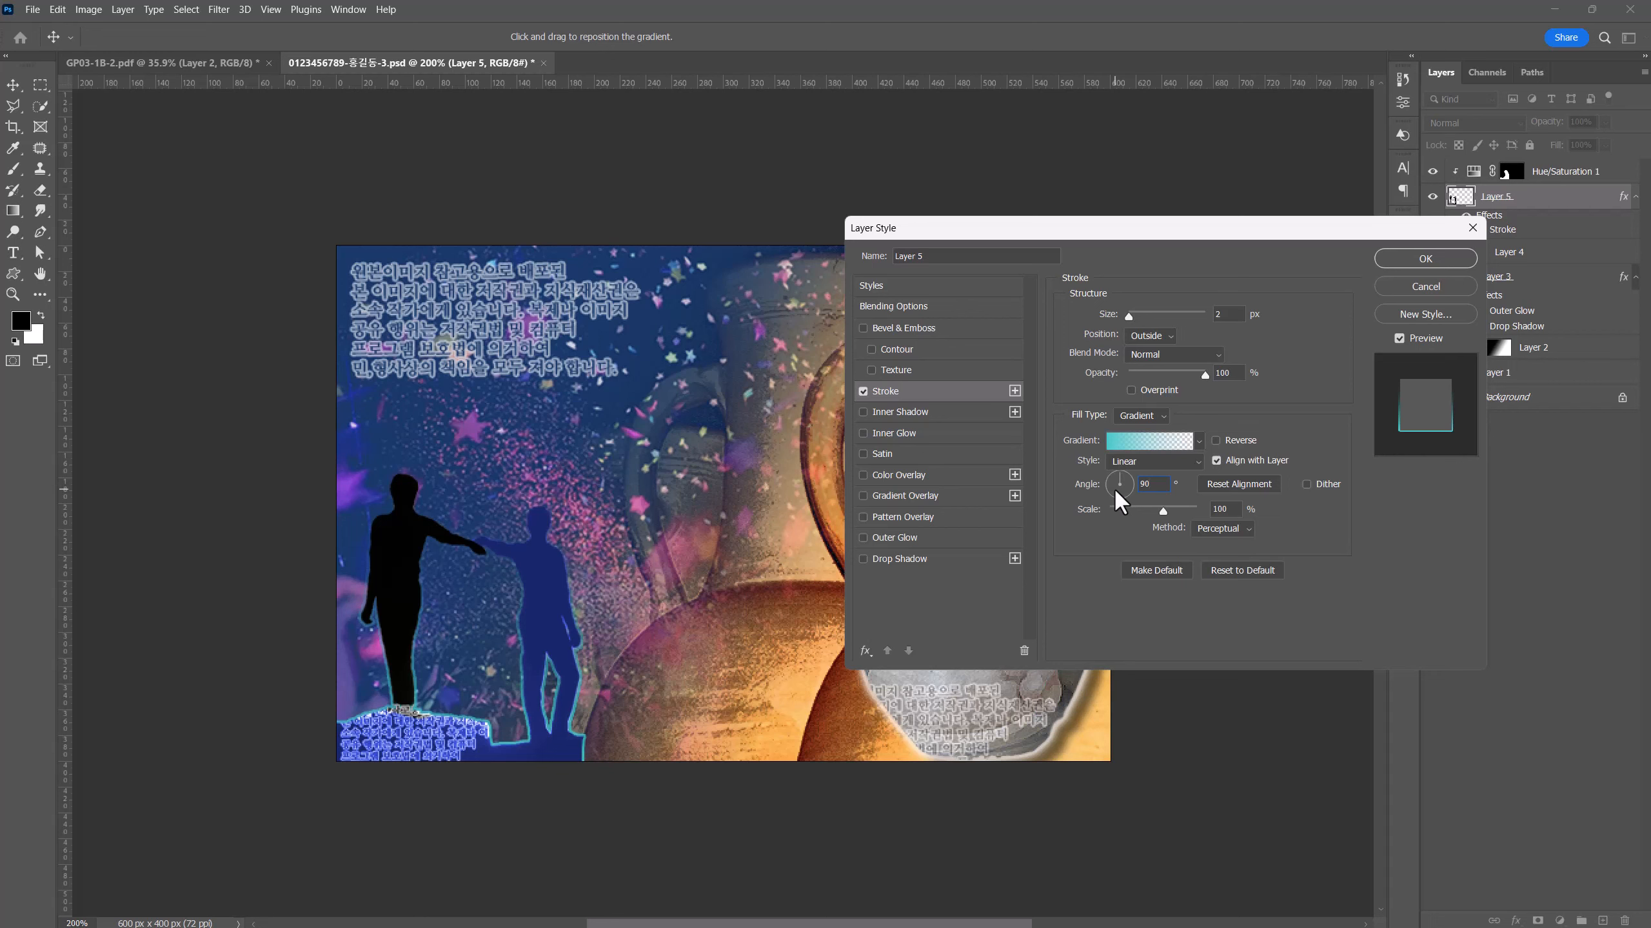
pyautogui.moveTo(1163, 486); pyautogui.dragTo(1118, 484)
pyautogui.write('0')
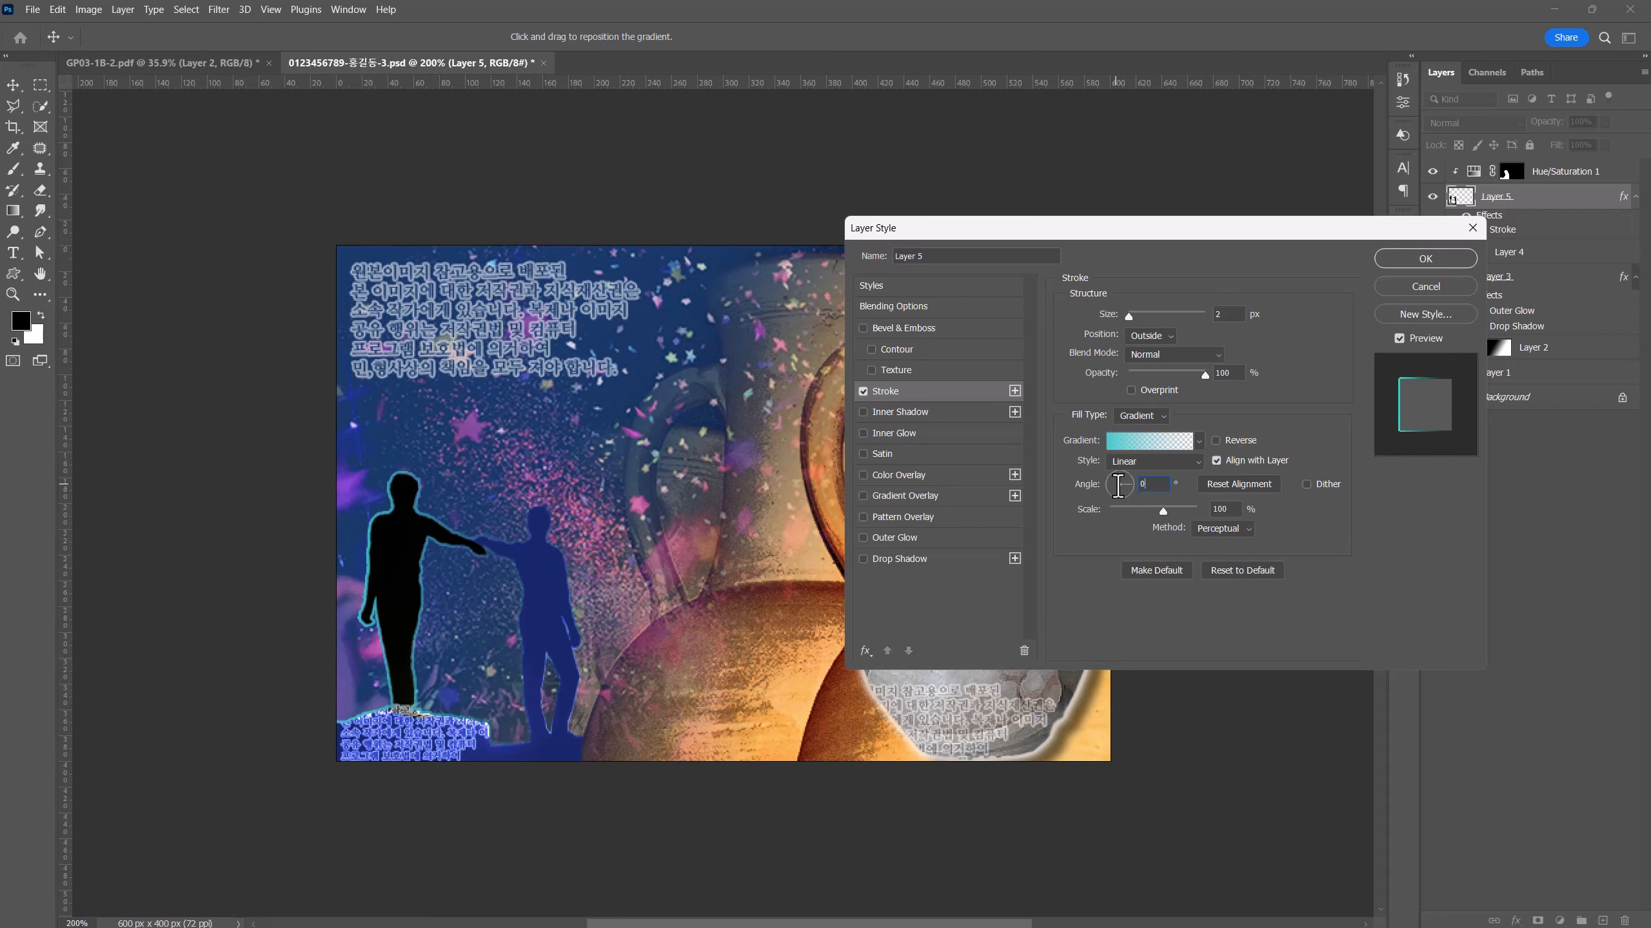
pyautogui.press('BackSpace')
pyautogui.write('-90')
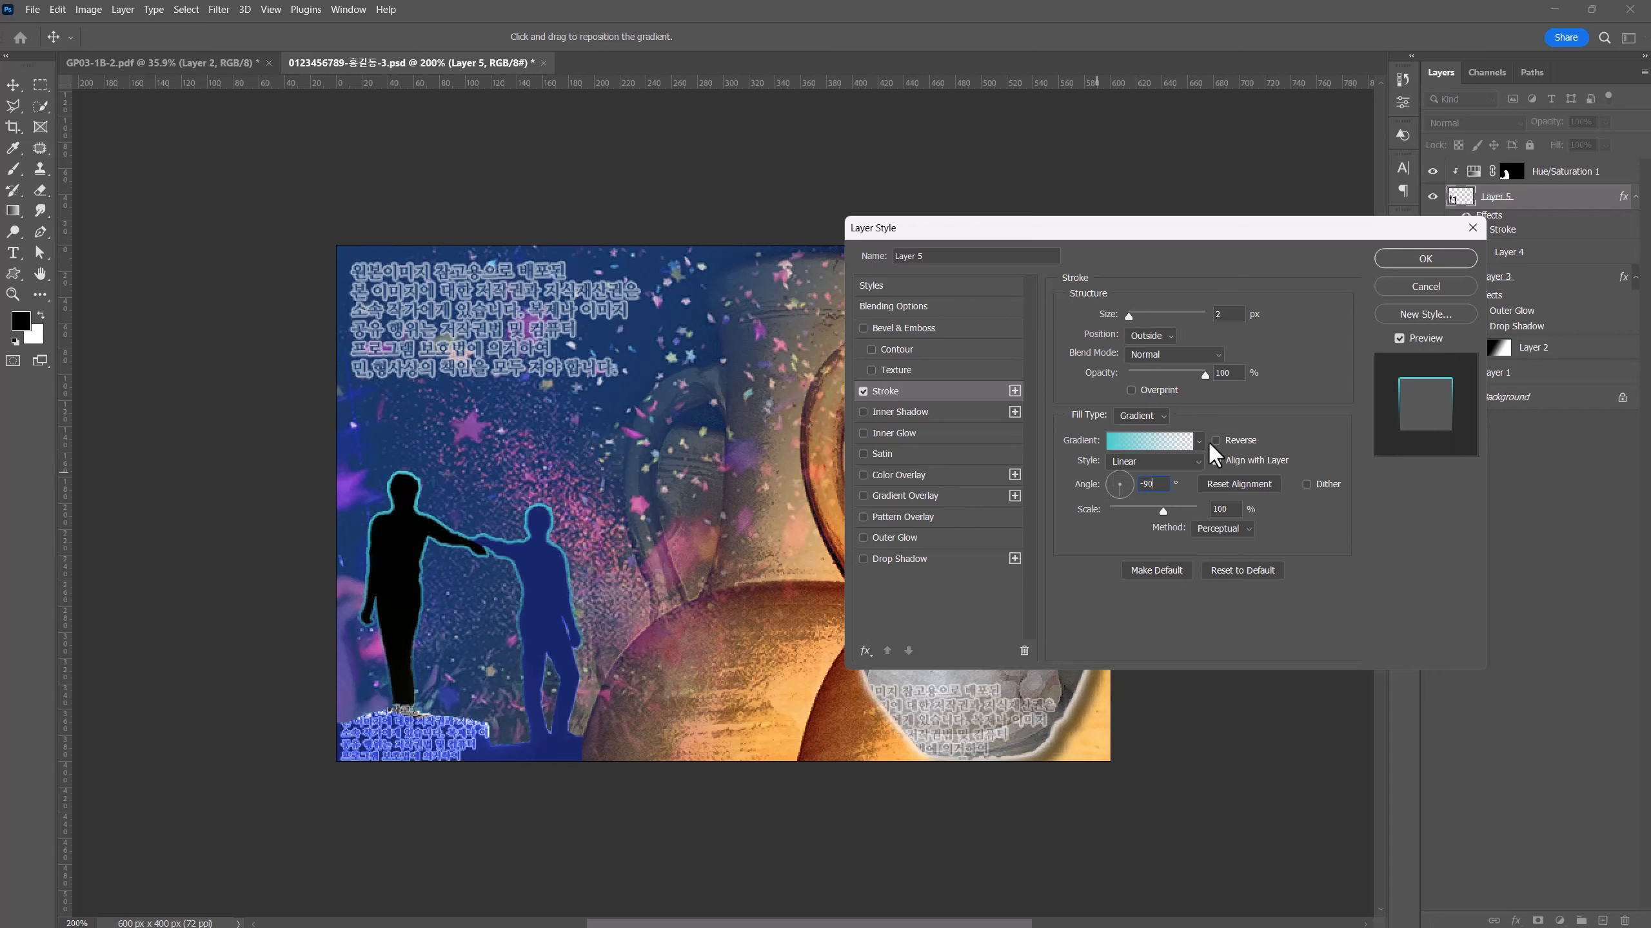
# - Apply the silhouettes' stroke style, save the poster document and return to the exam sheet
pyautogui.click(1409, 258)
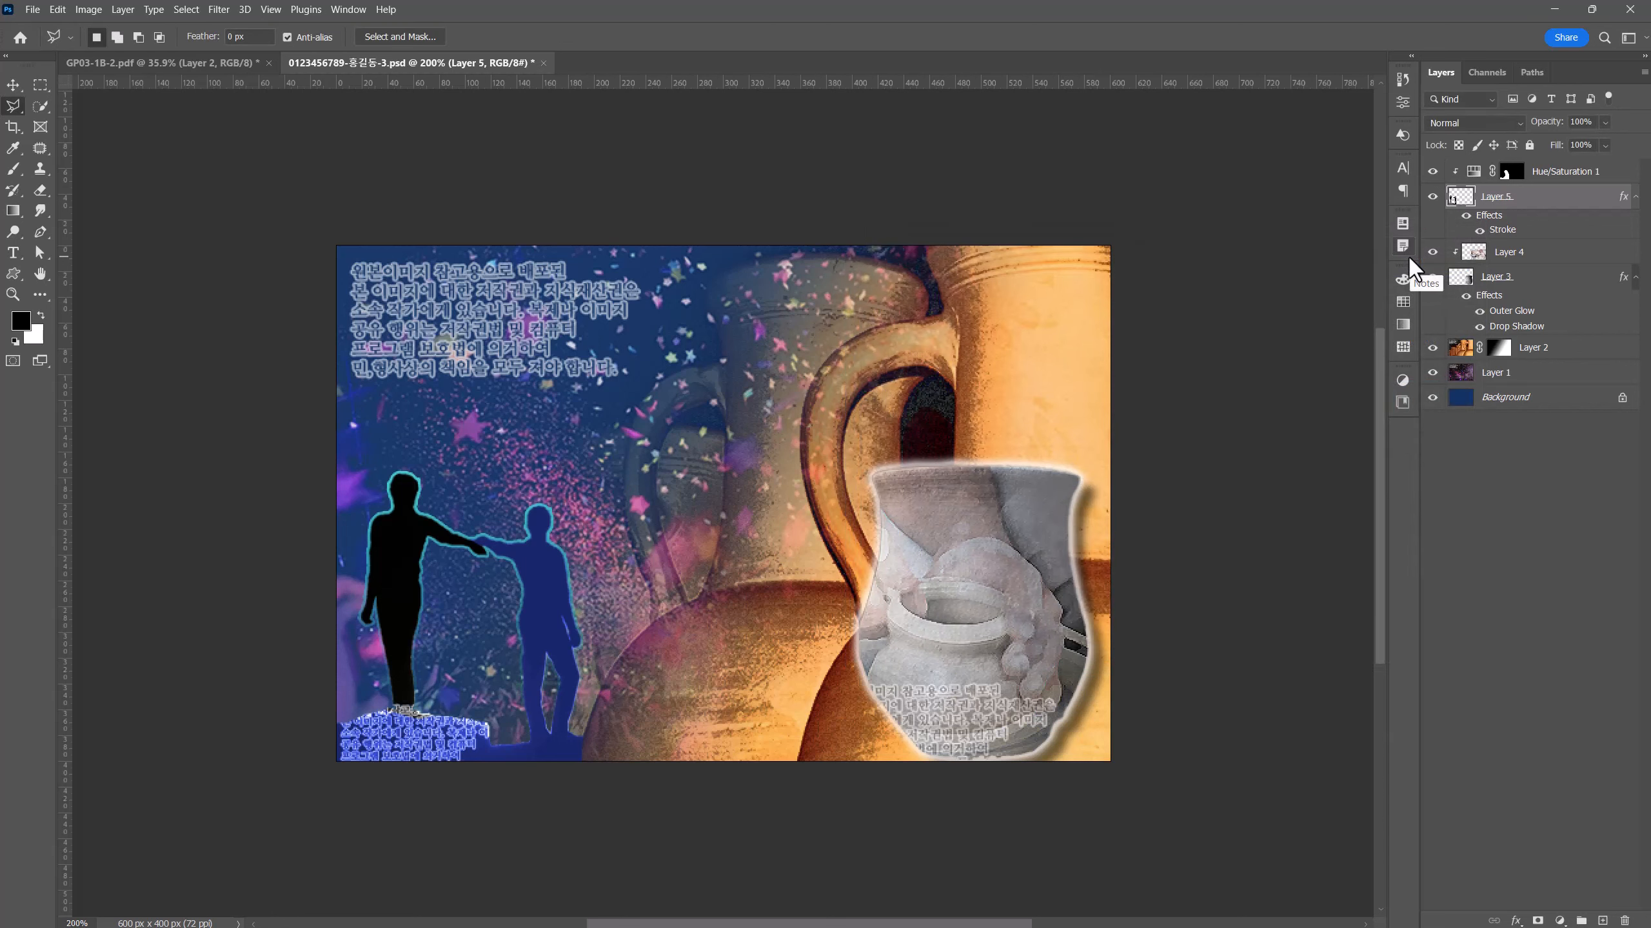
pyautogui.hotkey('ctrl', 's')
pyautogui.click(201, 60)
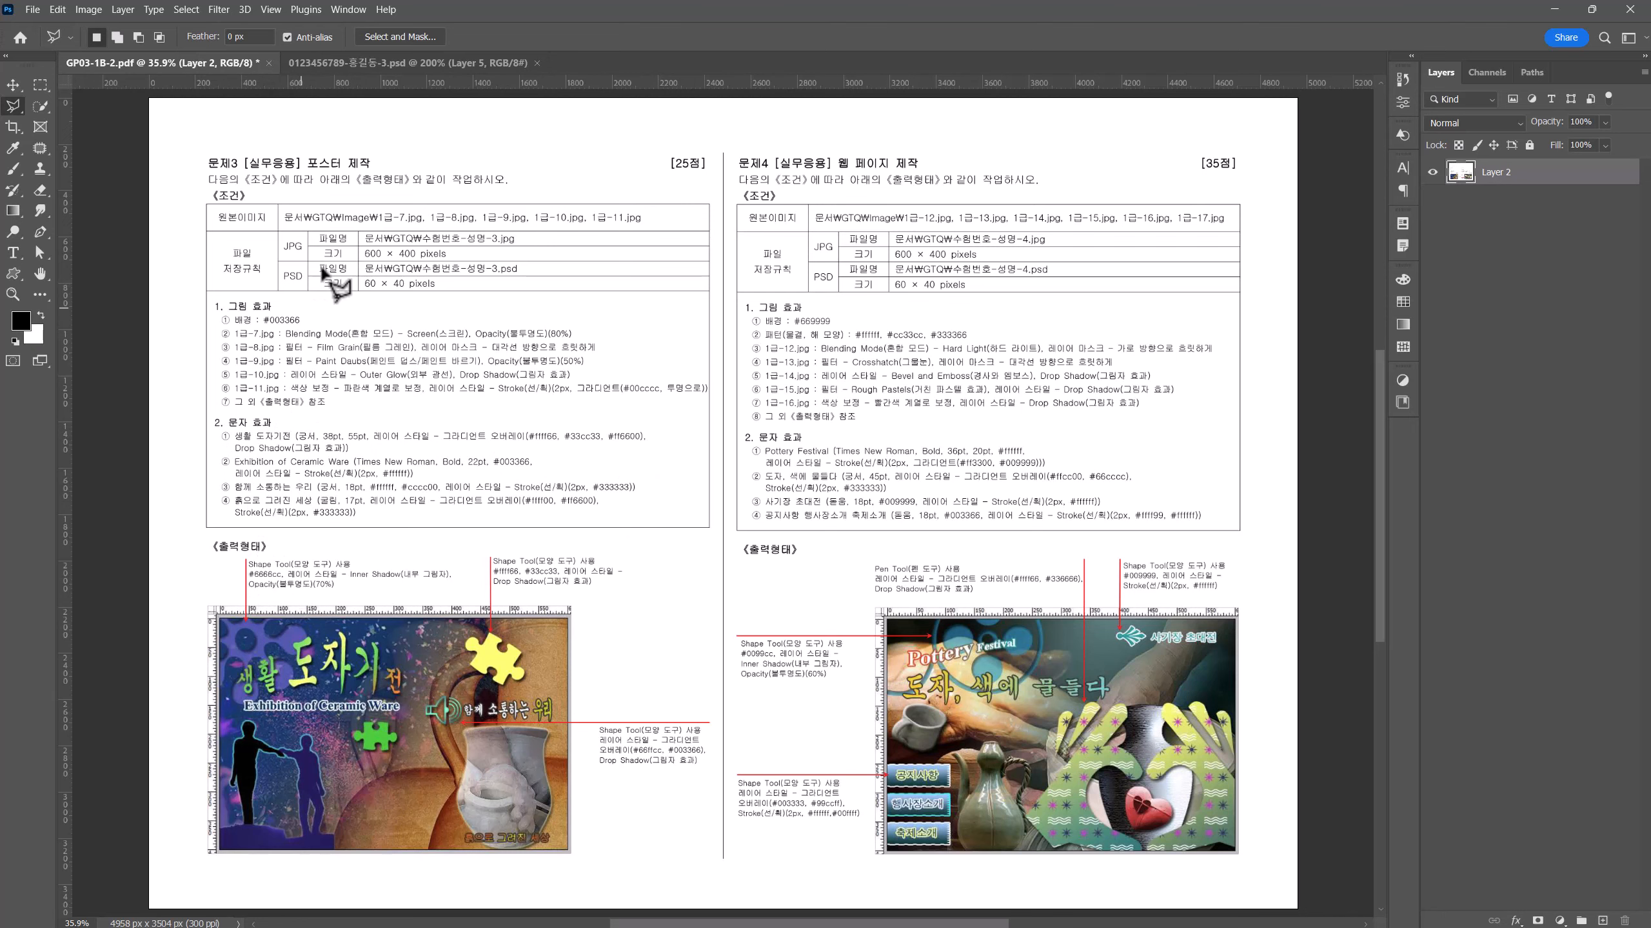
# - In the poster document, place the Floral Ornament 4 shape about 173 × 168 px near the upper-left corner and move its layer to the top
pyautogui.click(407, 63)
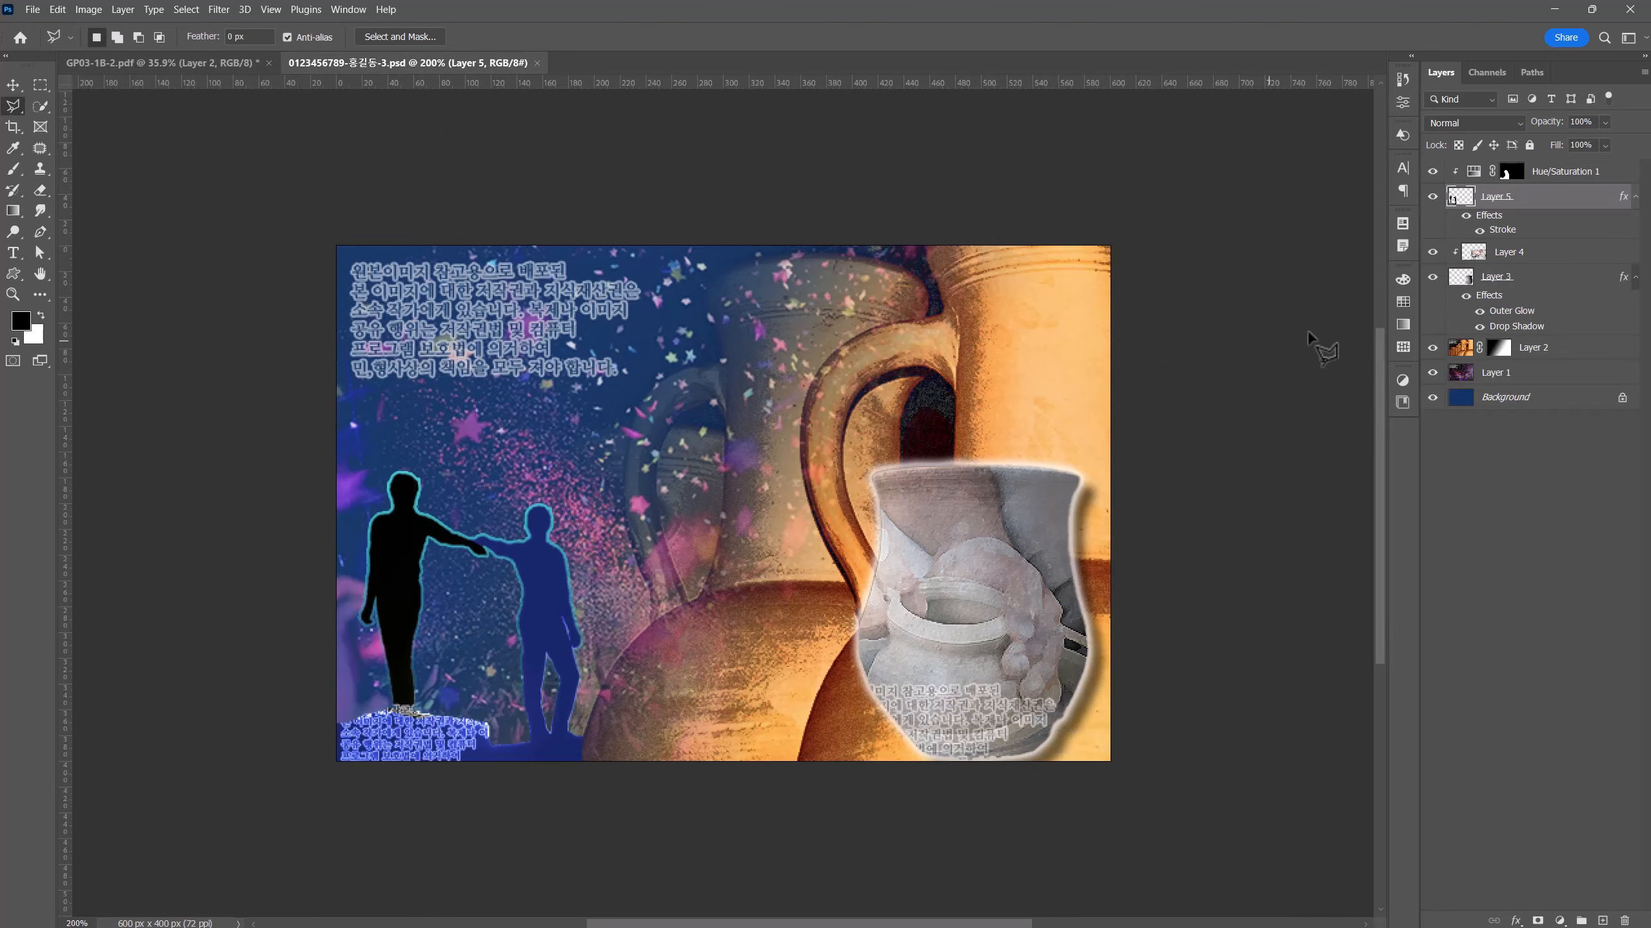
pyautogui.click(1403, 133)
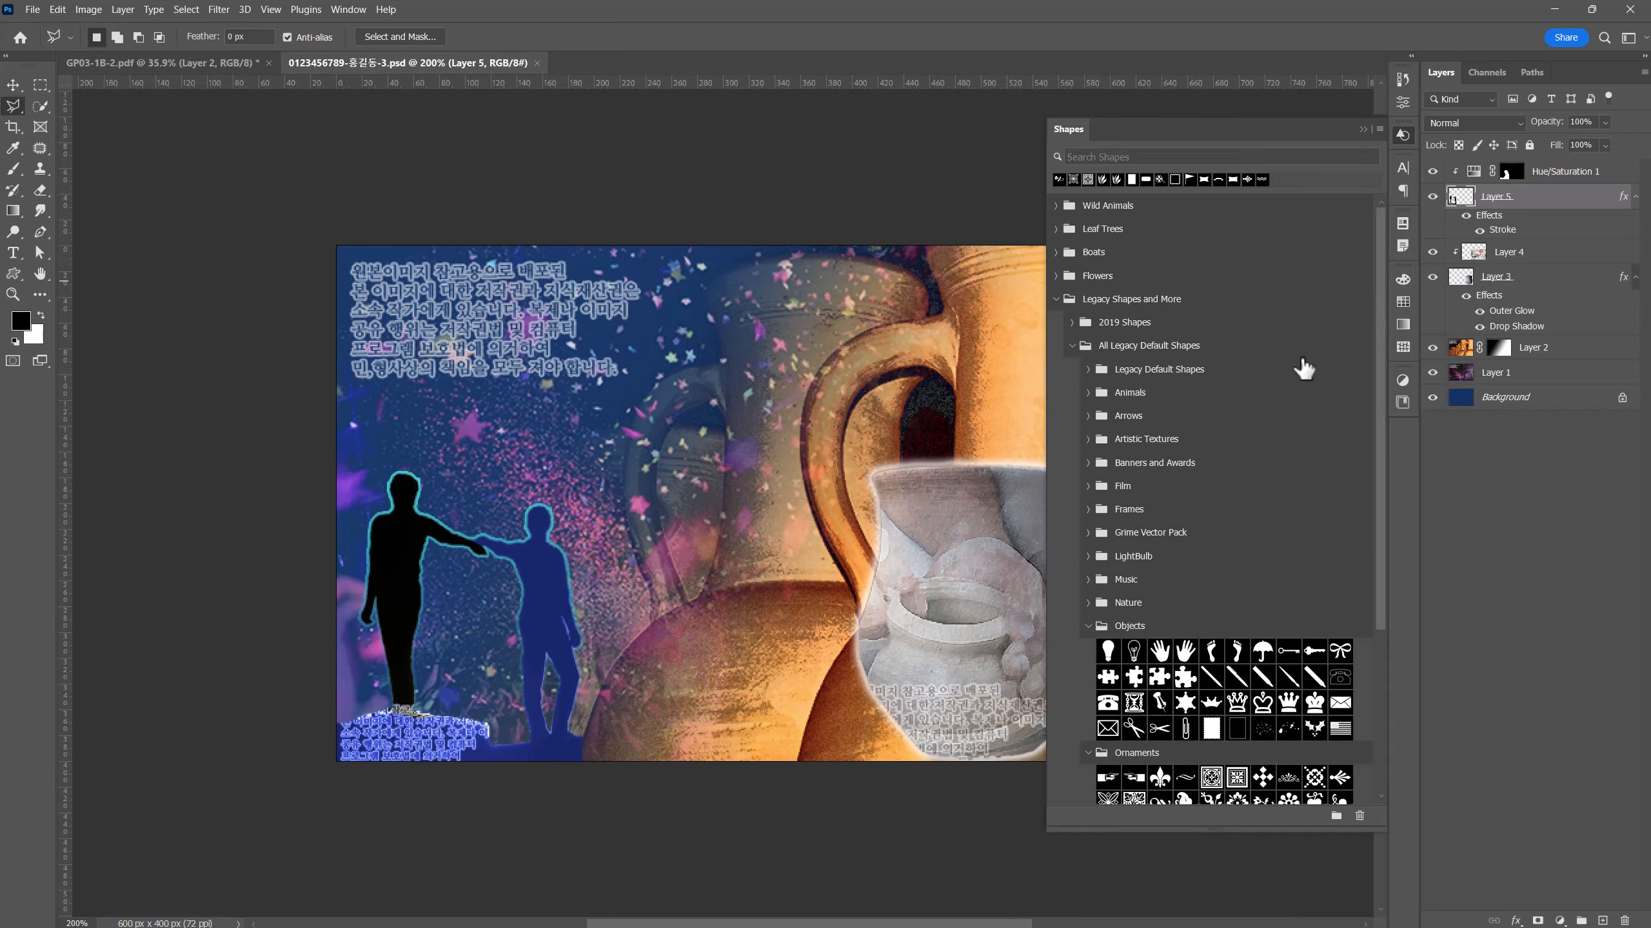
pyautogui.scroll(-1, 1144, 754)
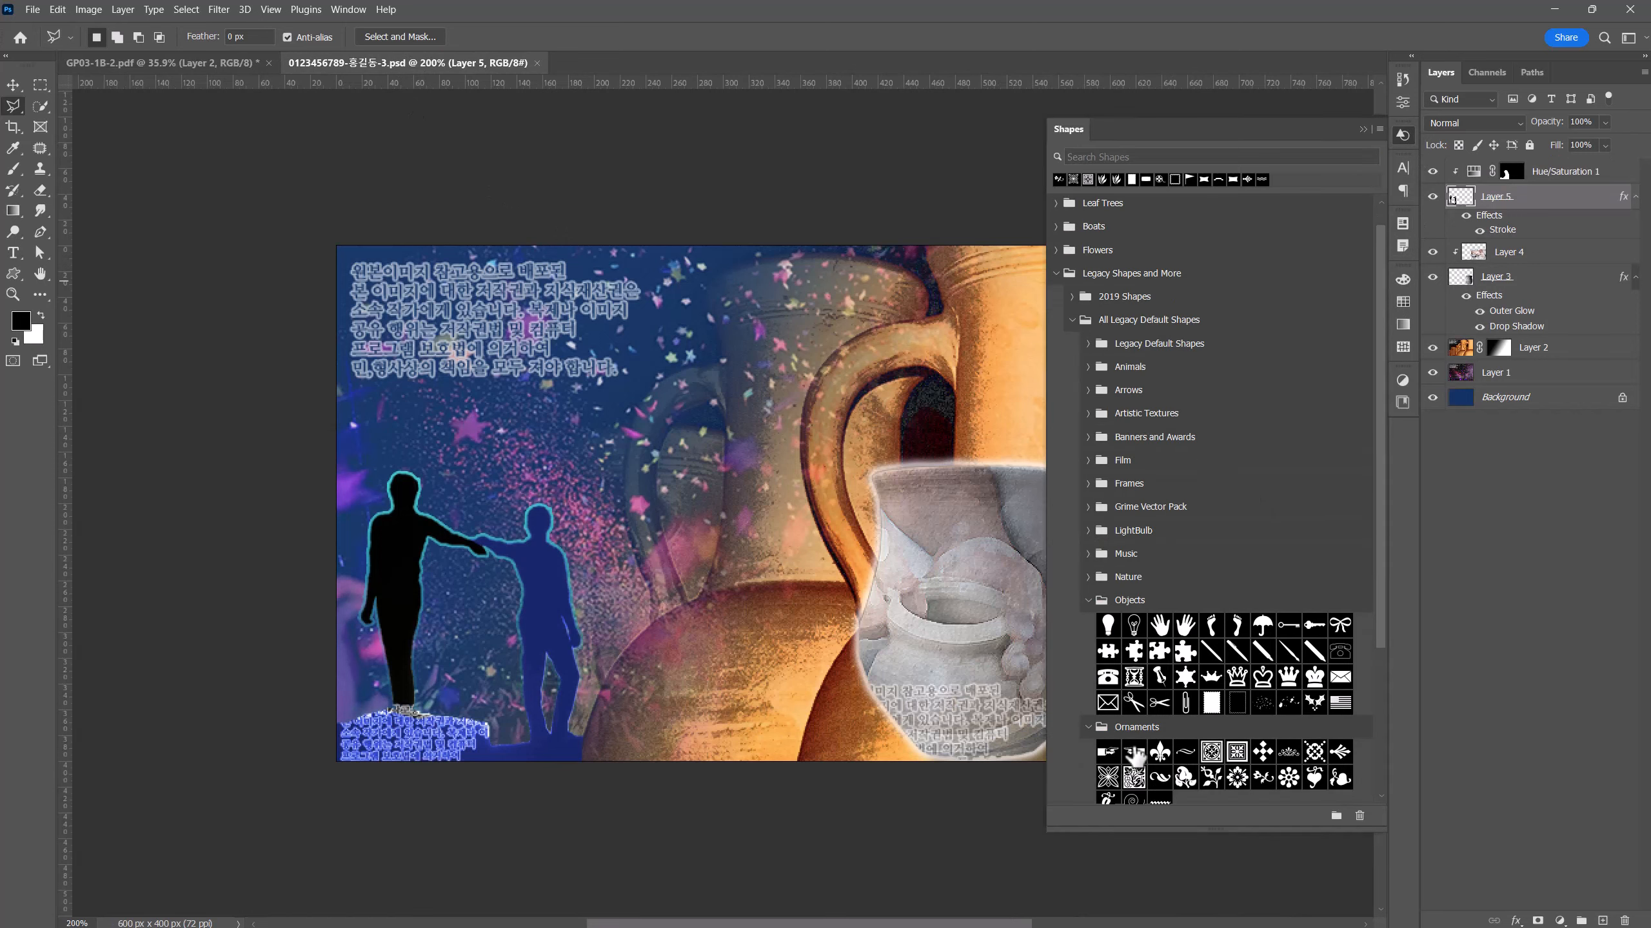
pyautogui.click(1293, 780)
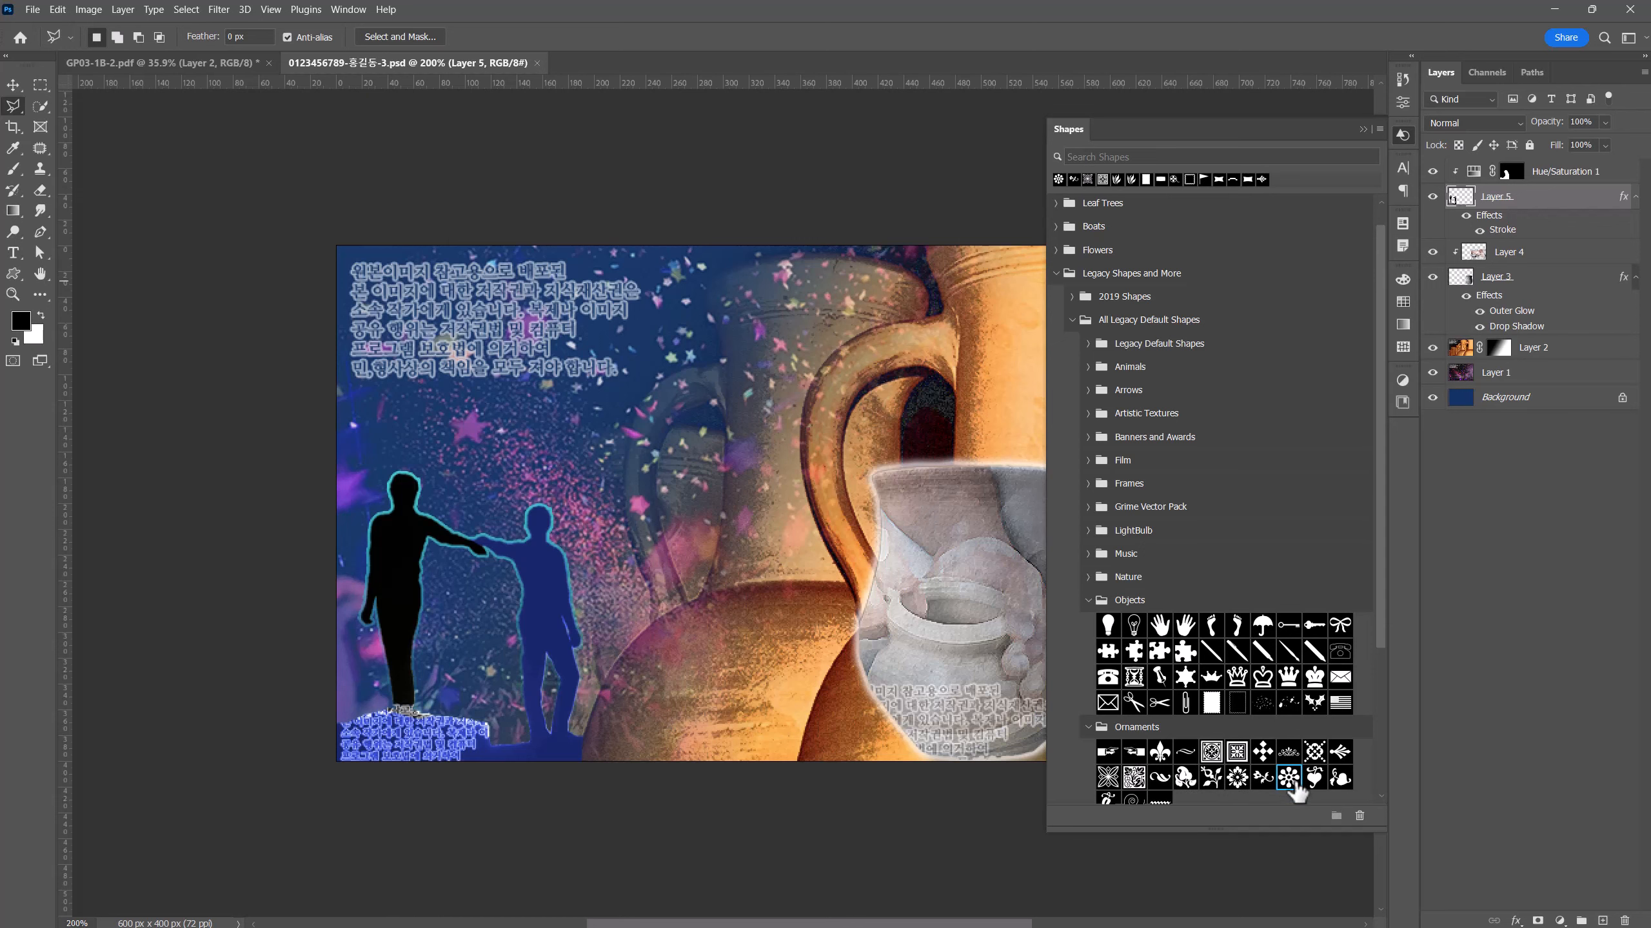
pyautogui.moveTo(1297, 790); pyautogui.dragTo(484, 386)
pyautogui.moveTo(813, 704); pyautogui.dragTo(370, 273)
pyautogui.moveTo(265, 221); pyautogui.dragTo(508, 414)
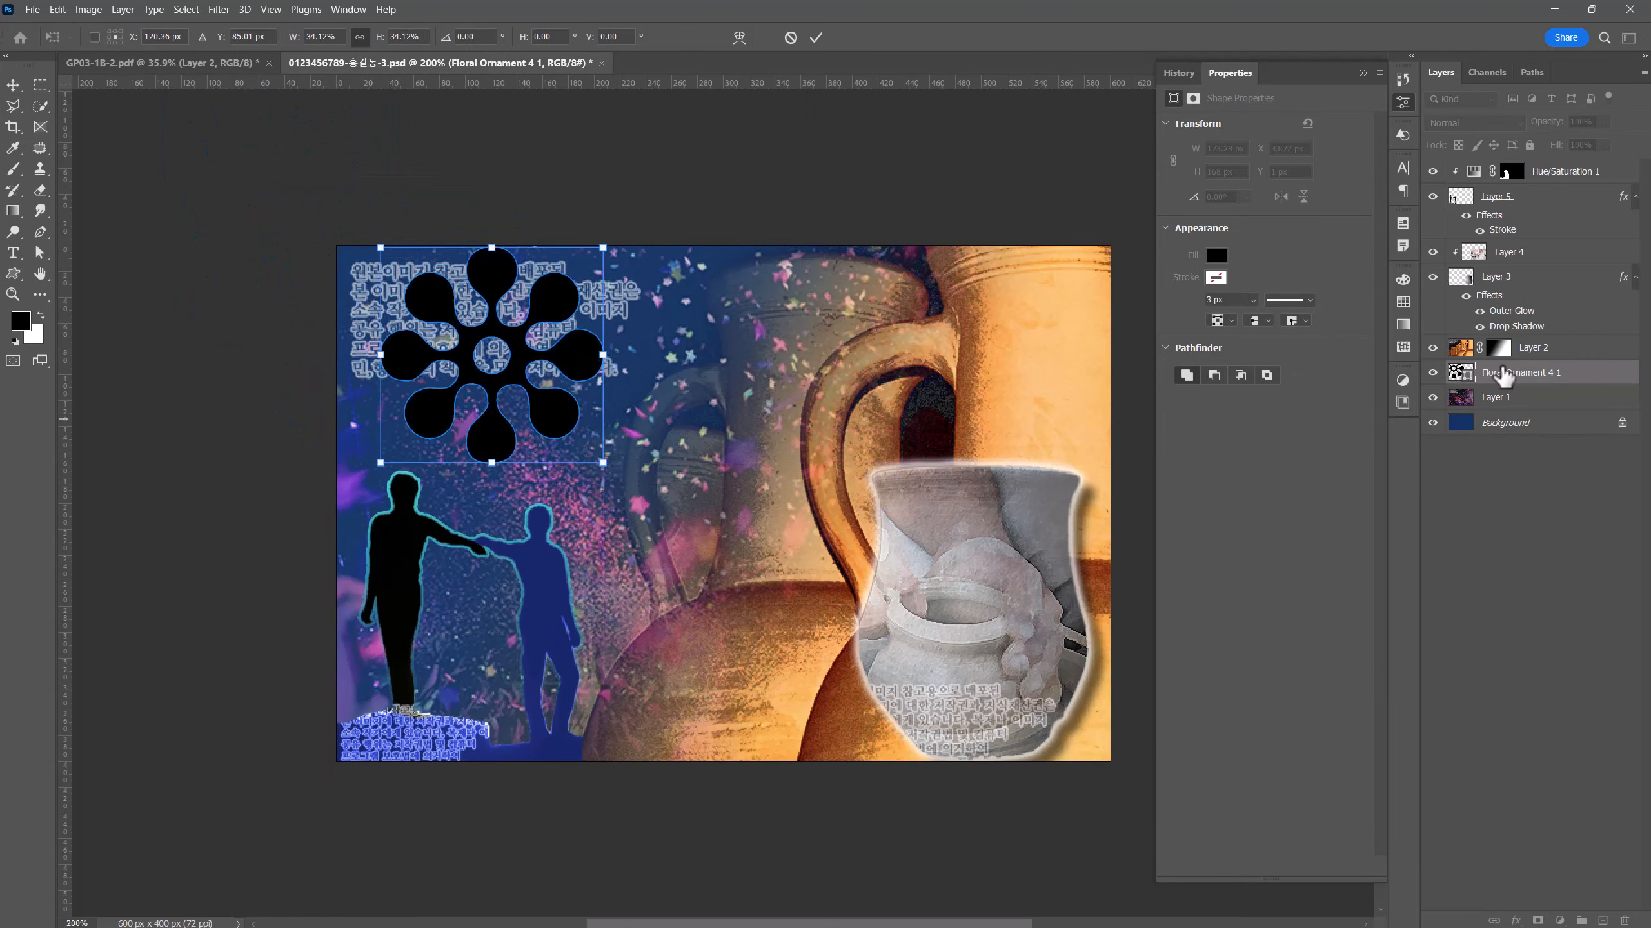
pyautogui.moveTo(1502, 377); pyautogui.dragTo(1513, 171)
pyautogui.press('v')
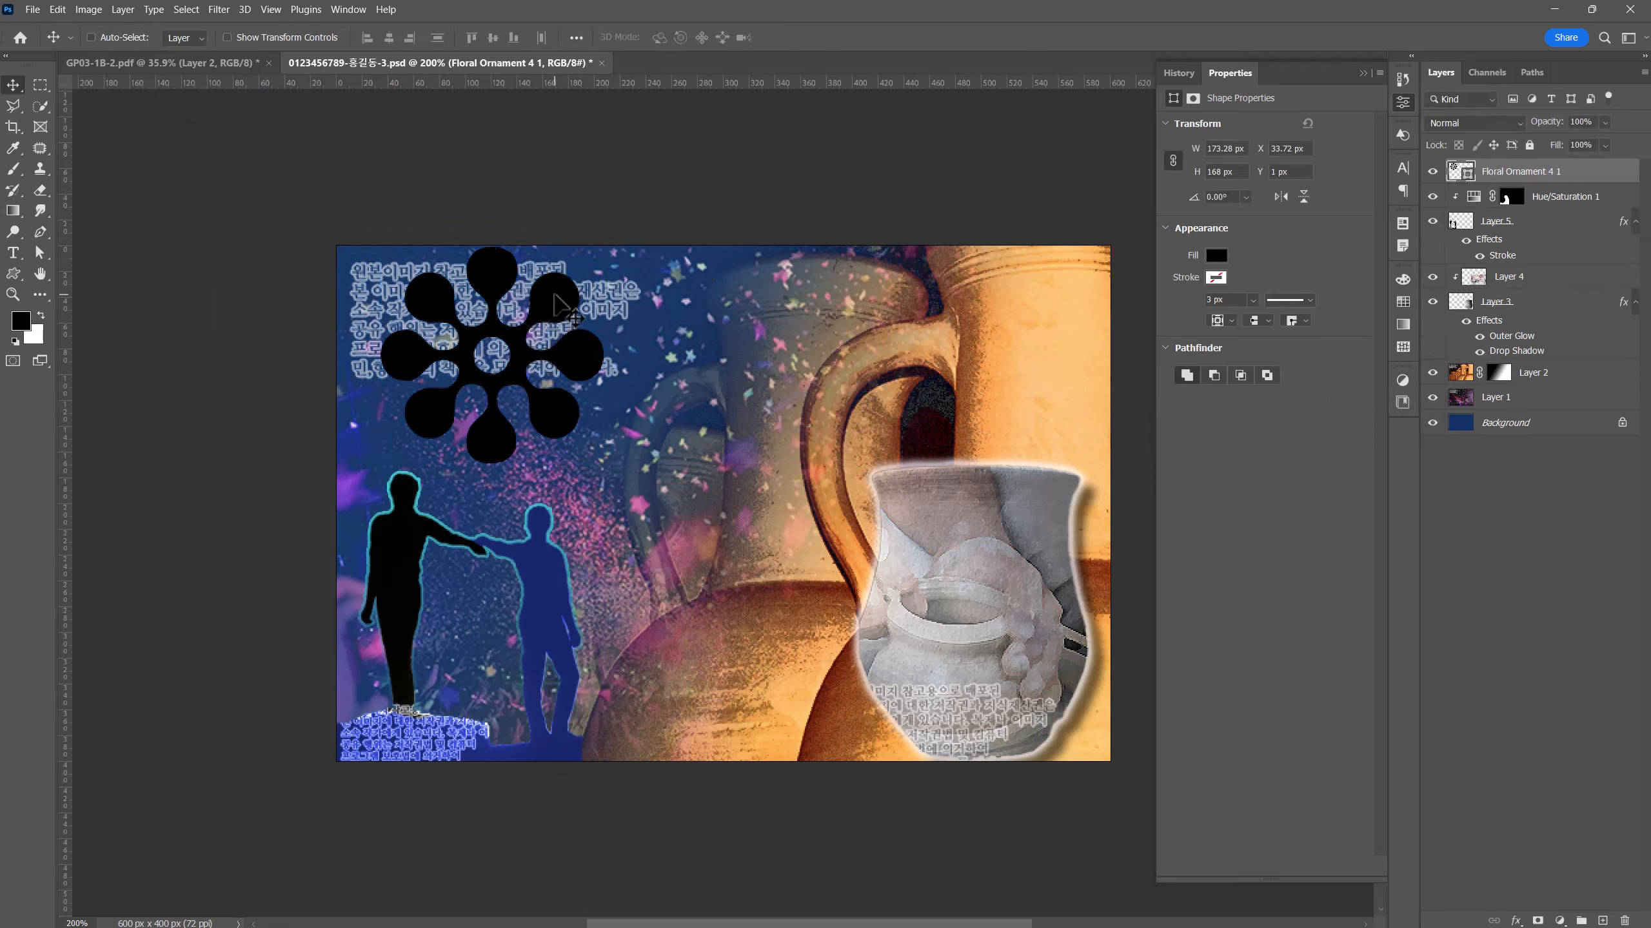
# - Enlarge the floral ornament to about 215 × 208 px and position it partly beyond the poster's upper-left corner
pyautogui.moveTo(556, 295); pyautogui.dragTo(533, 323)
pyautogui.hotkey('ctrl', 't')
pyautogui.moveTo(580, 492); pyautogui.dragTo(594, 506)
pyautogui.moveTo(540, 458); pyautogui.dragTo(447, 347)
pyautogui.moveTo(501, 395); pyautogui.dragTo(540, 446)
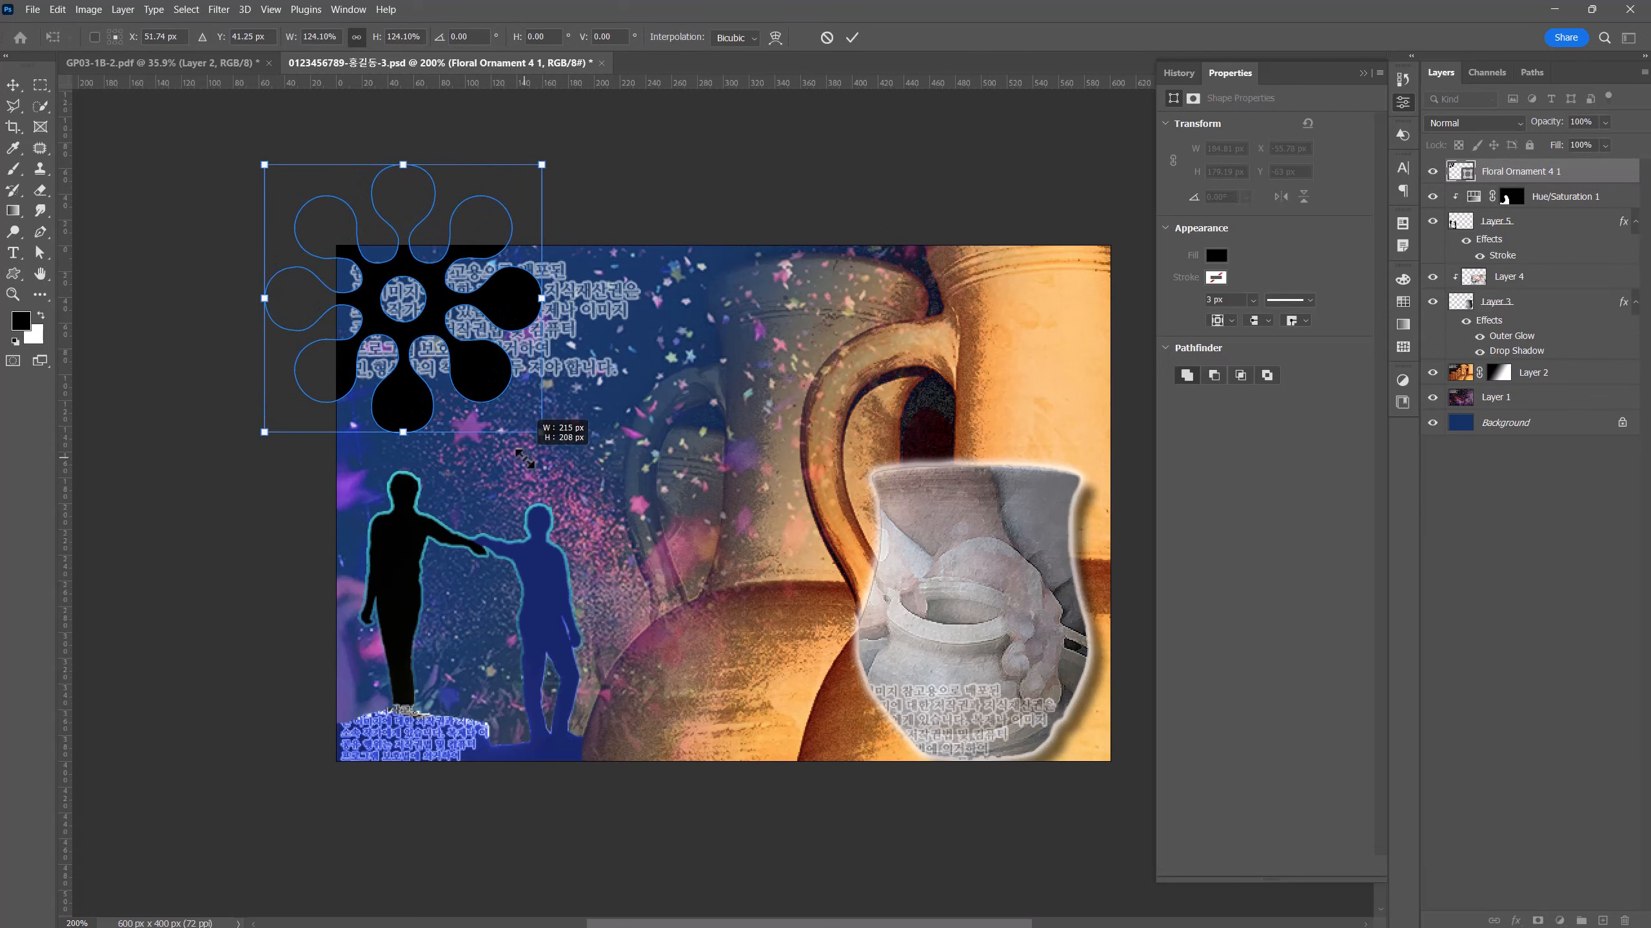
pyautogui.moveTo(489, 375); pyautogui.dragTo(478, 377)
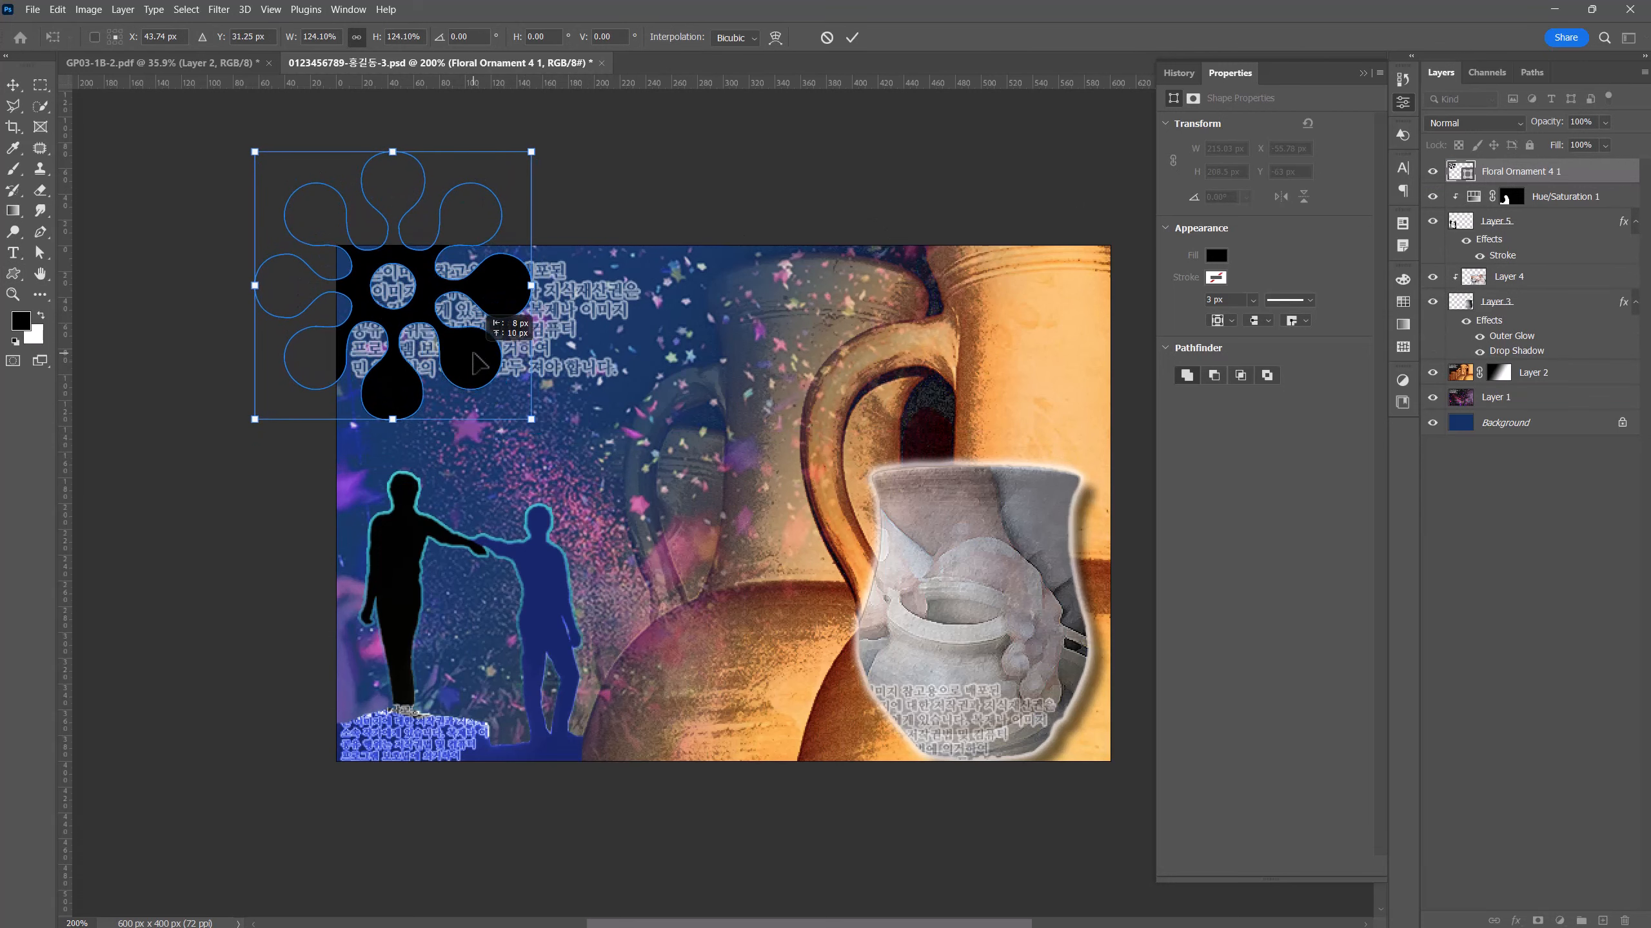
pyautogui.press('Return')
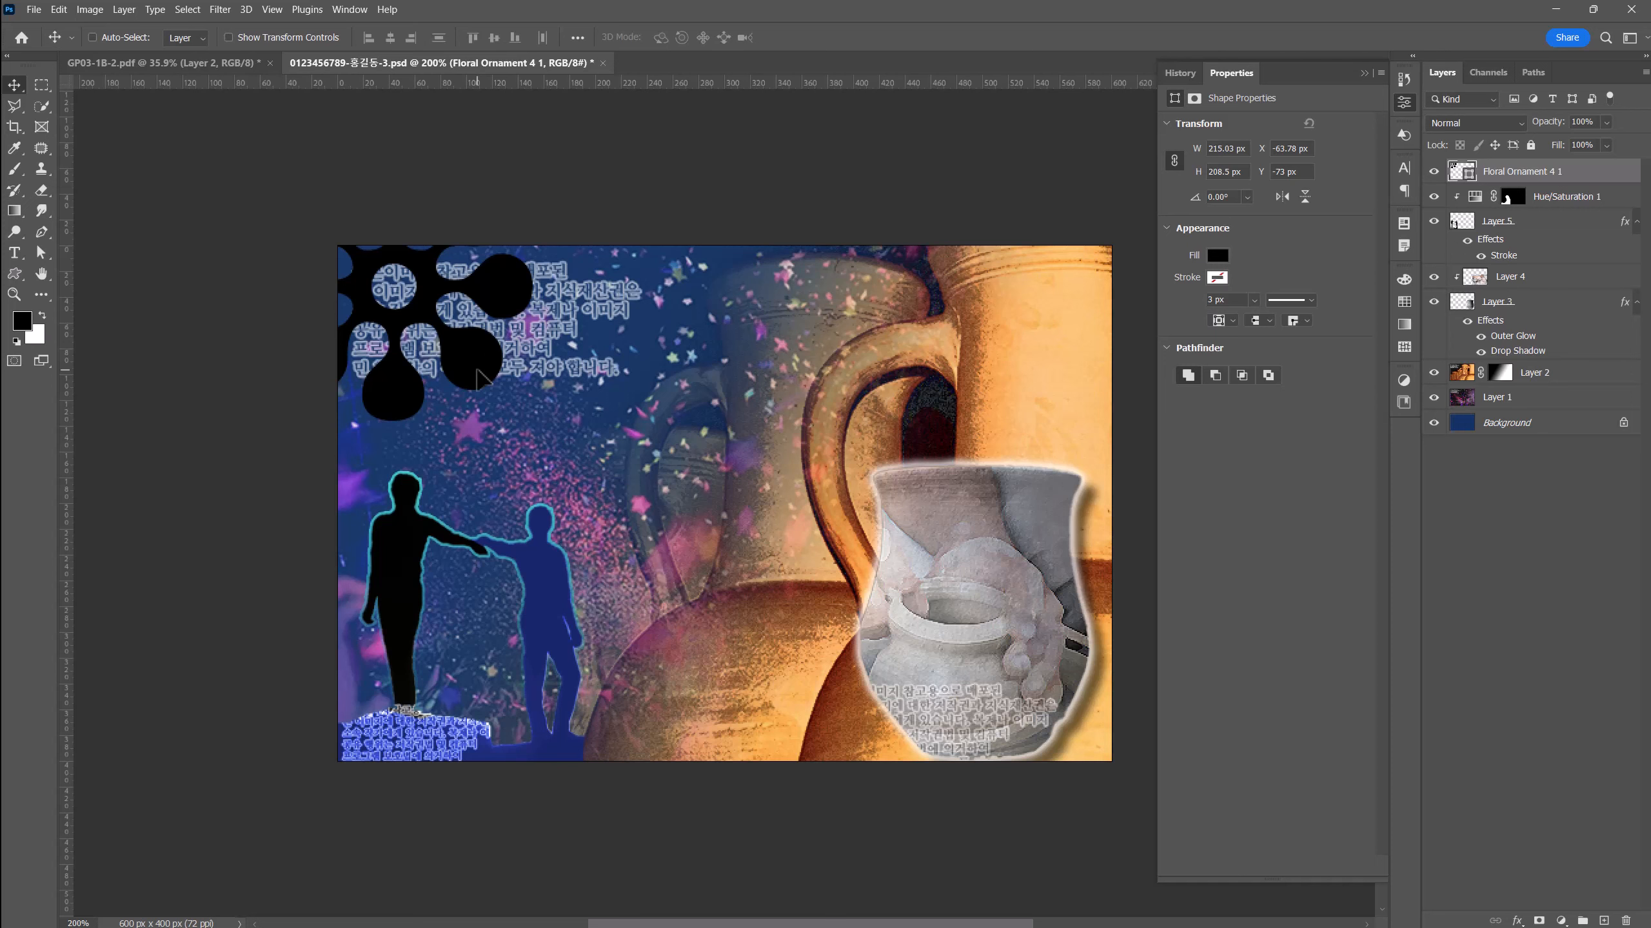
# - Set the floral ornament's fill colour to #6666cc
pyautogui.doubleClick(1461, 171)
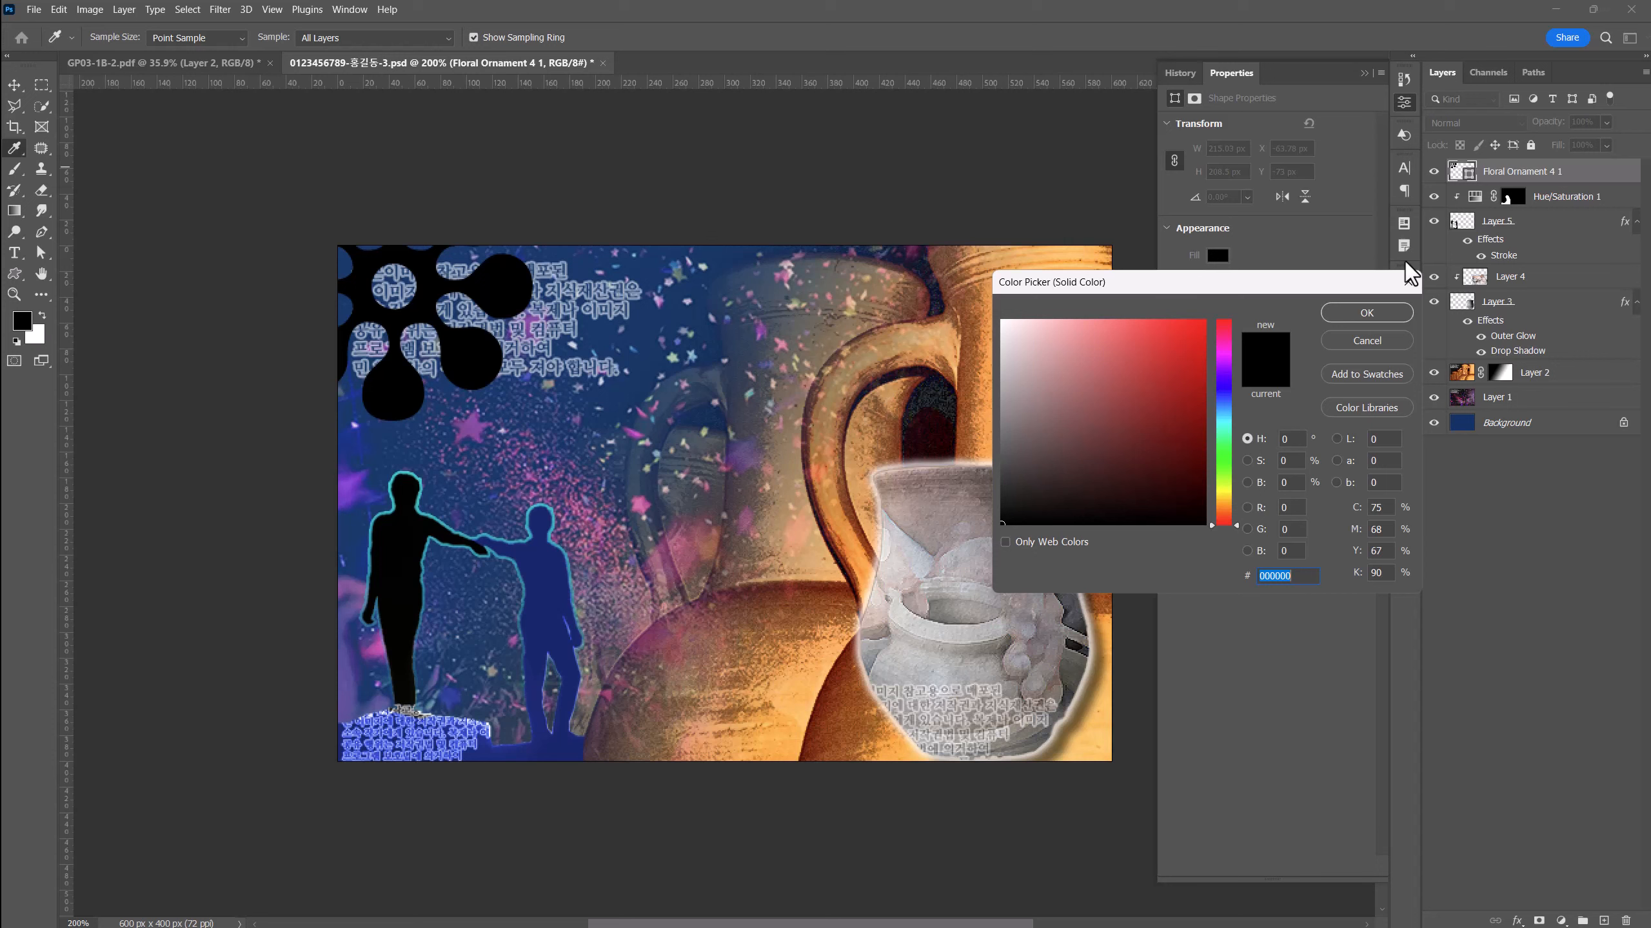
pyautogui.write('666')
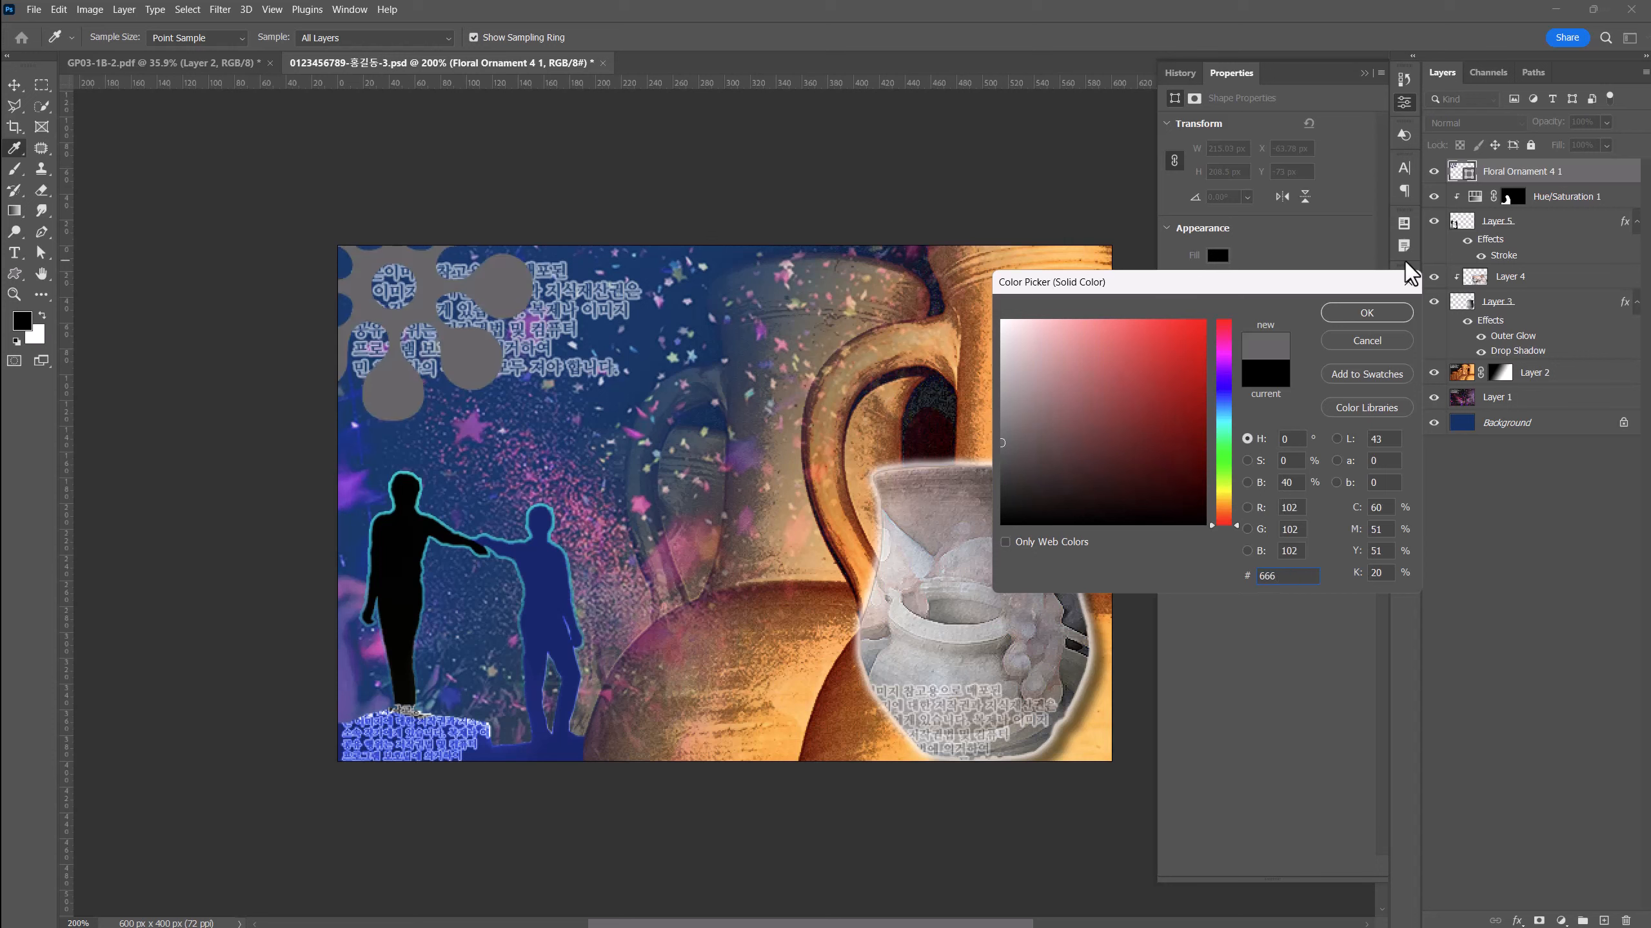
pyautogui.write('6cc')
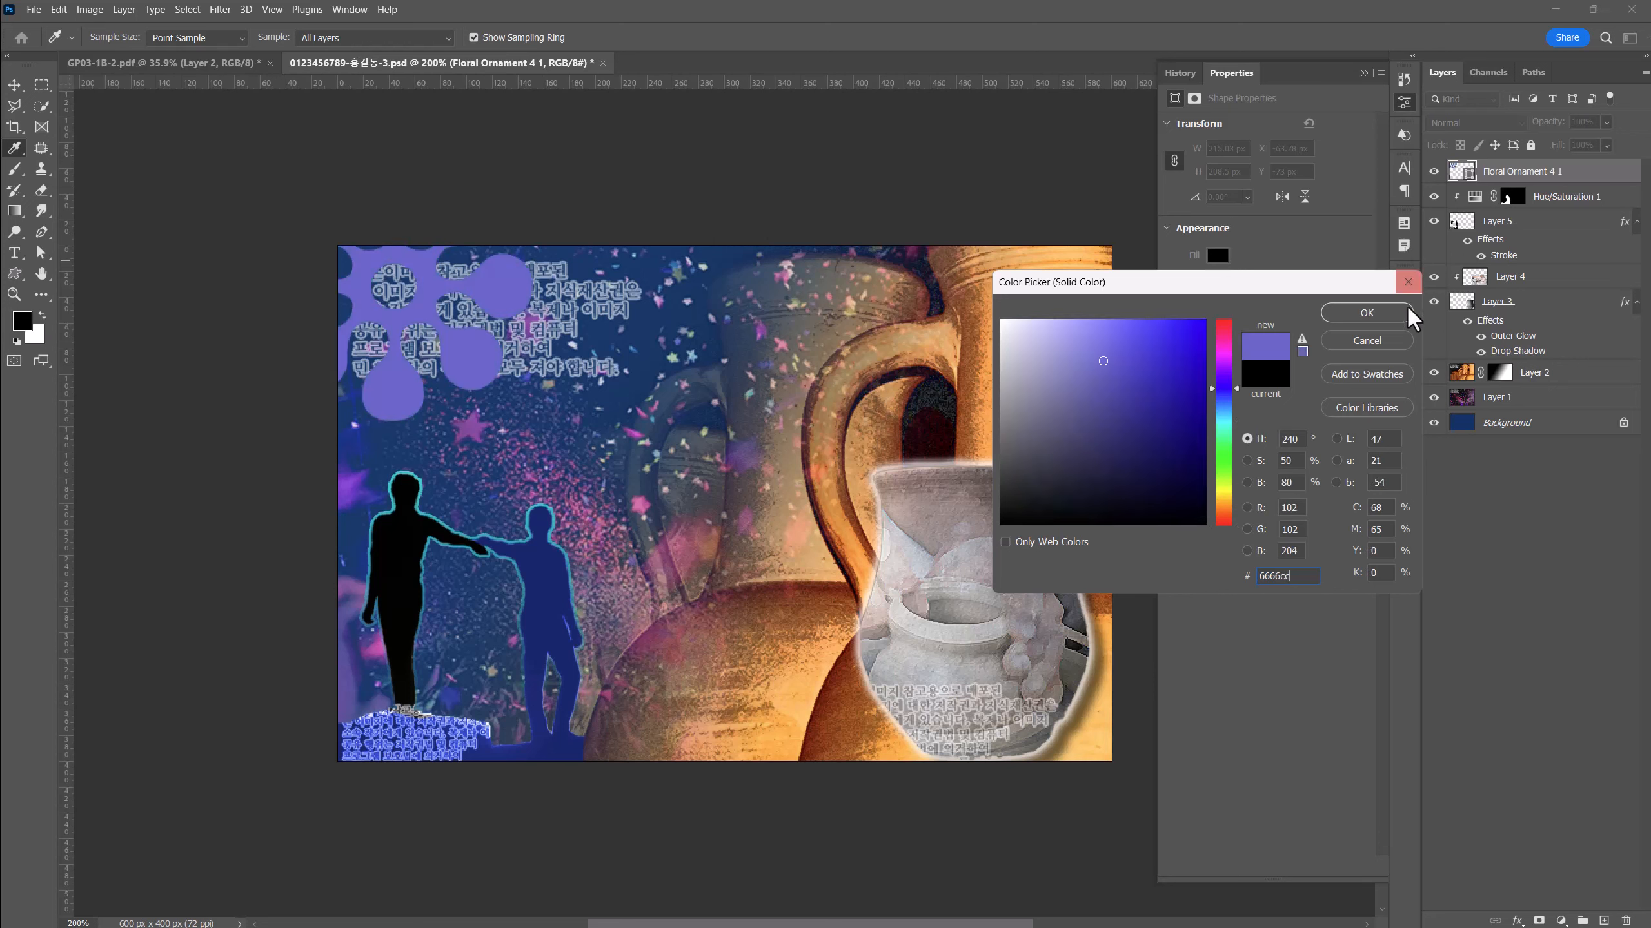
pyautogui.click(1380, 312)
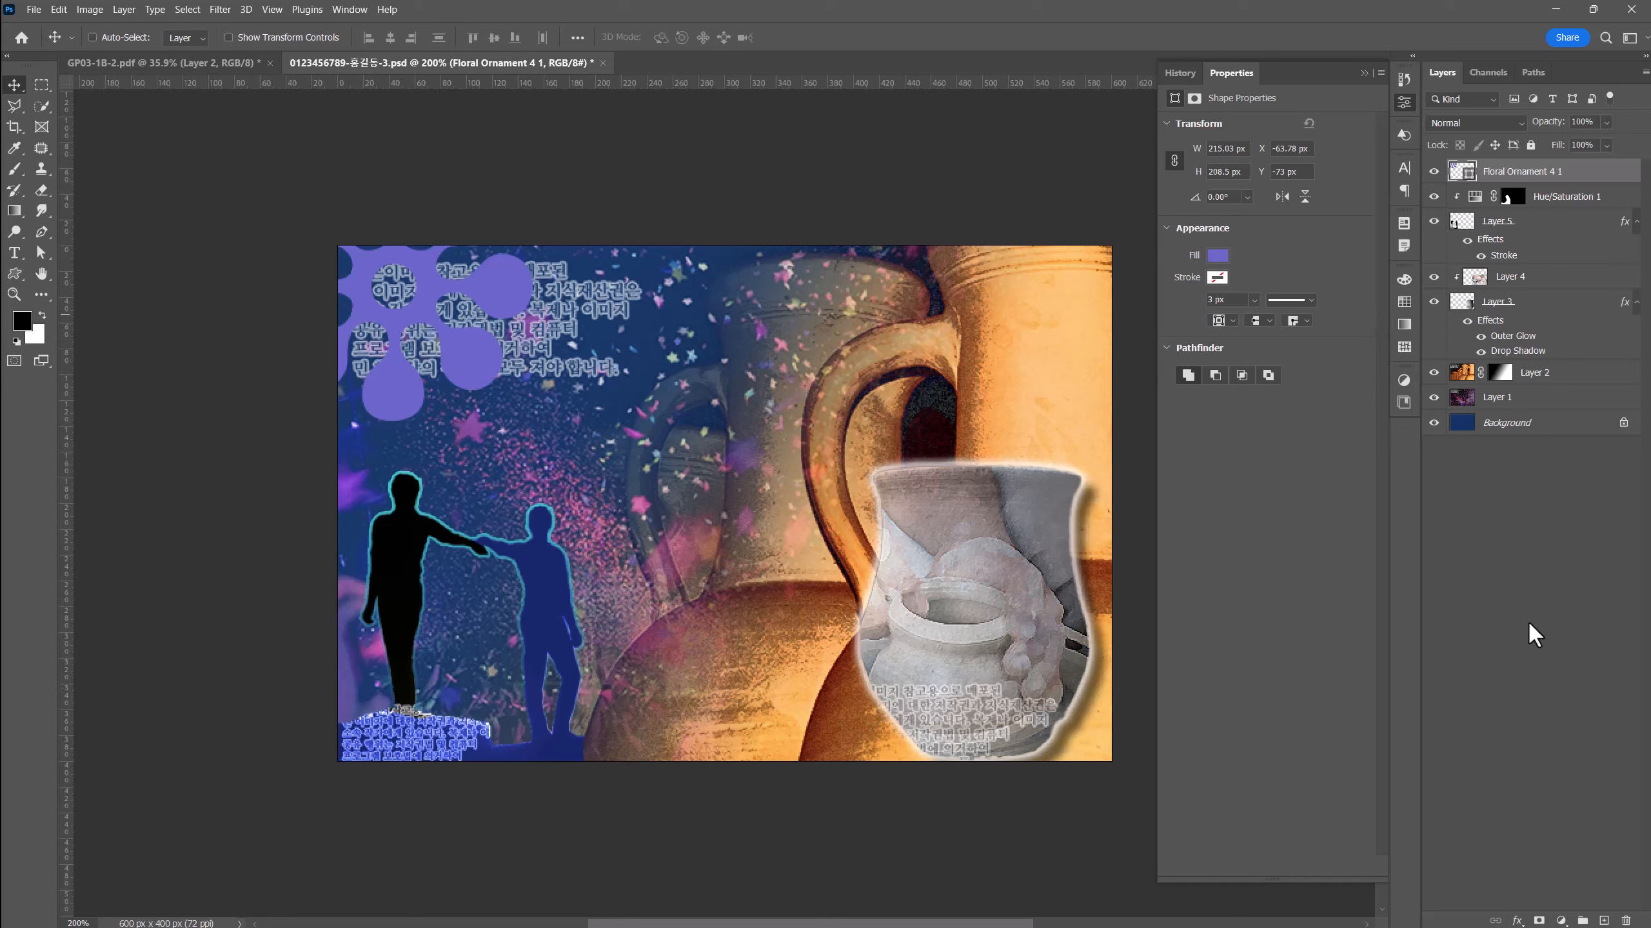
# - Add an Inner Shadow at a 99° angle to the floral ornament and set its layer opacity to 70%
pyautogui.click(1515, 922)
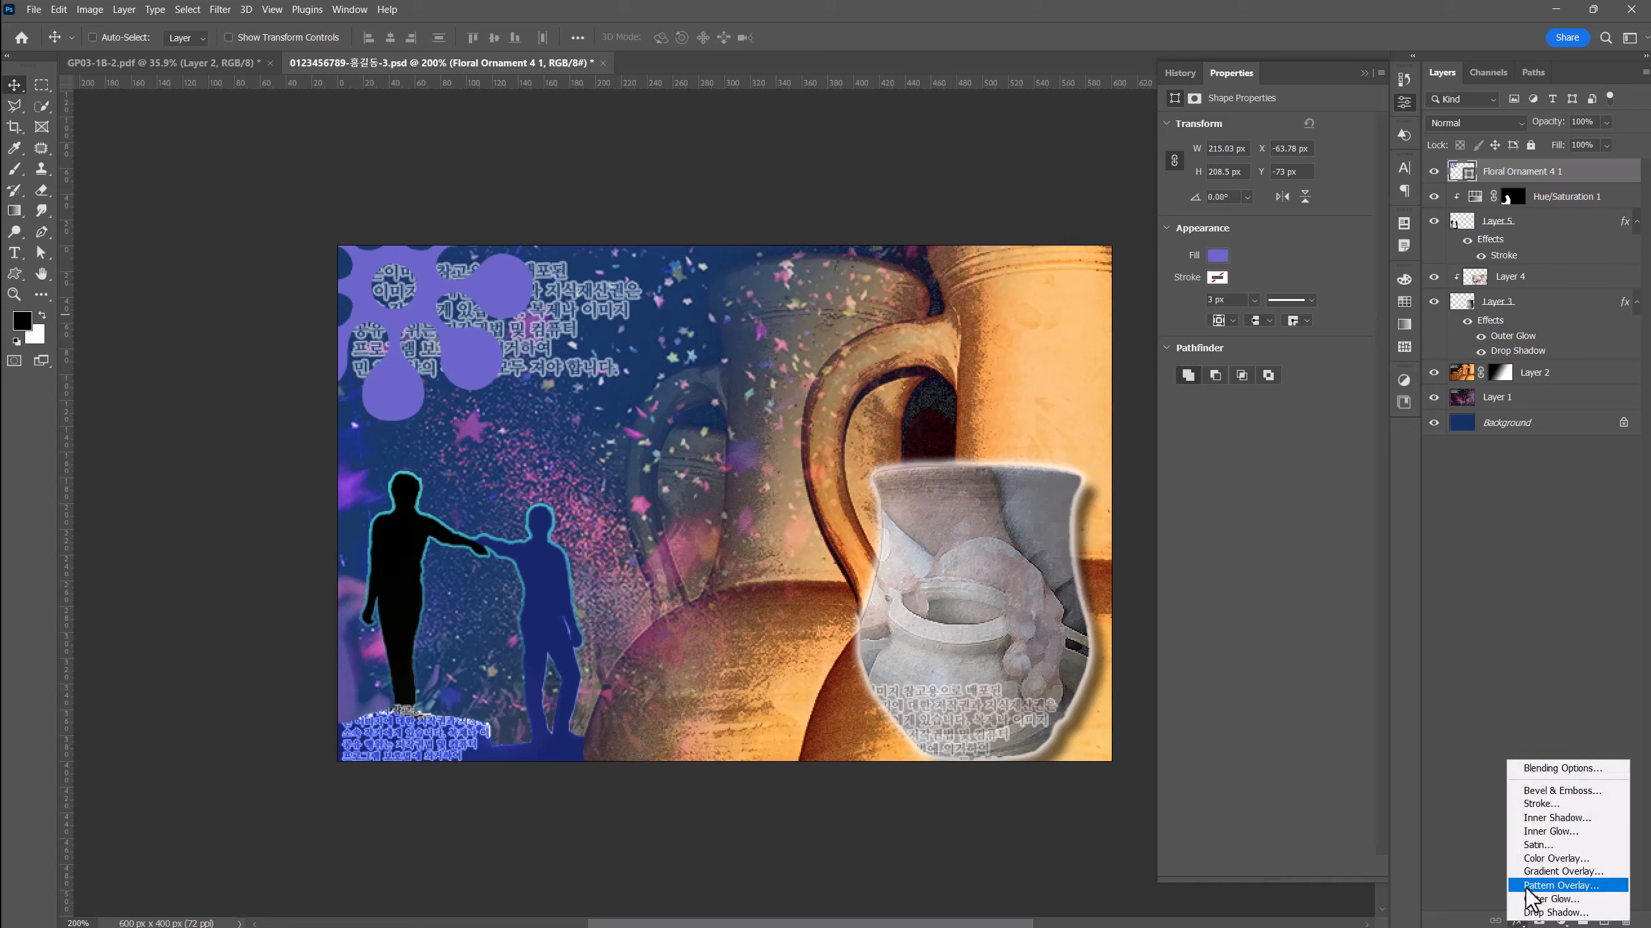
pyautogui.click(1556, 818)
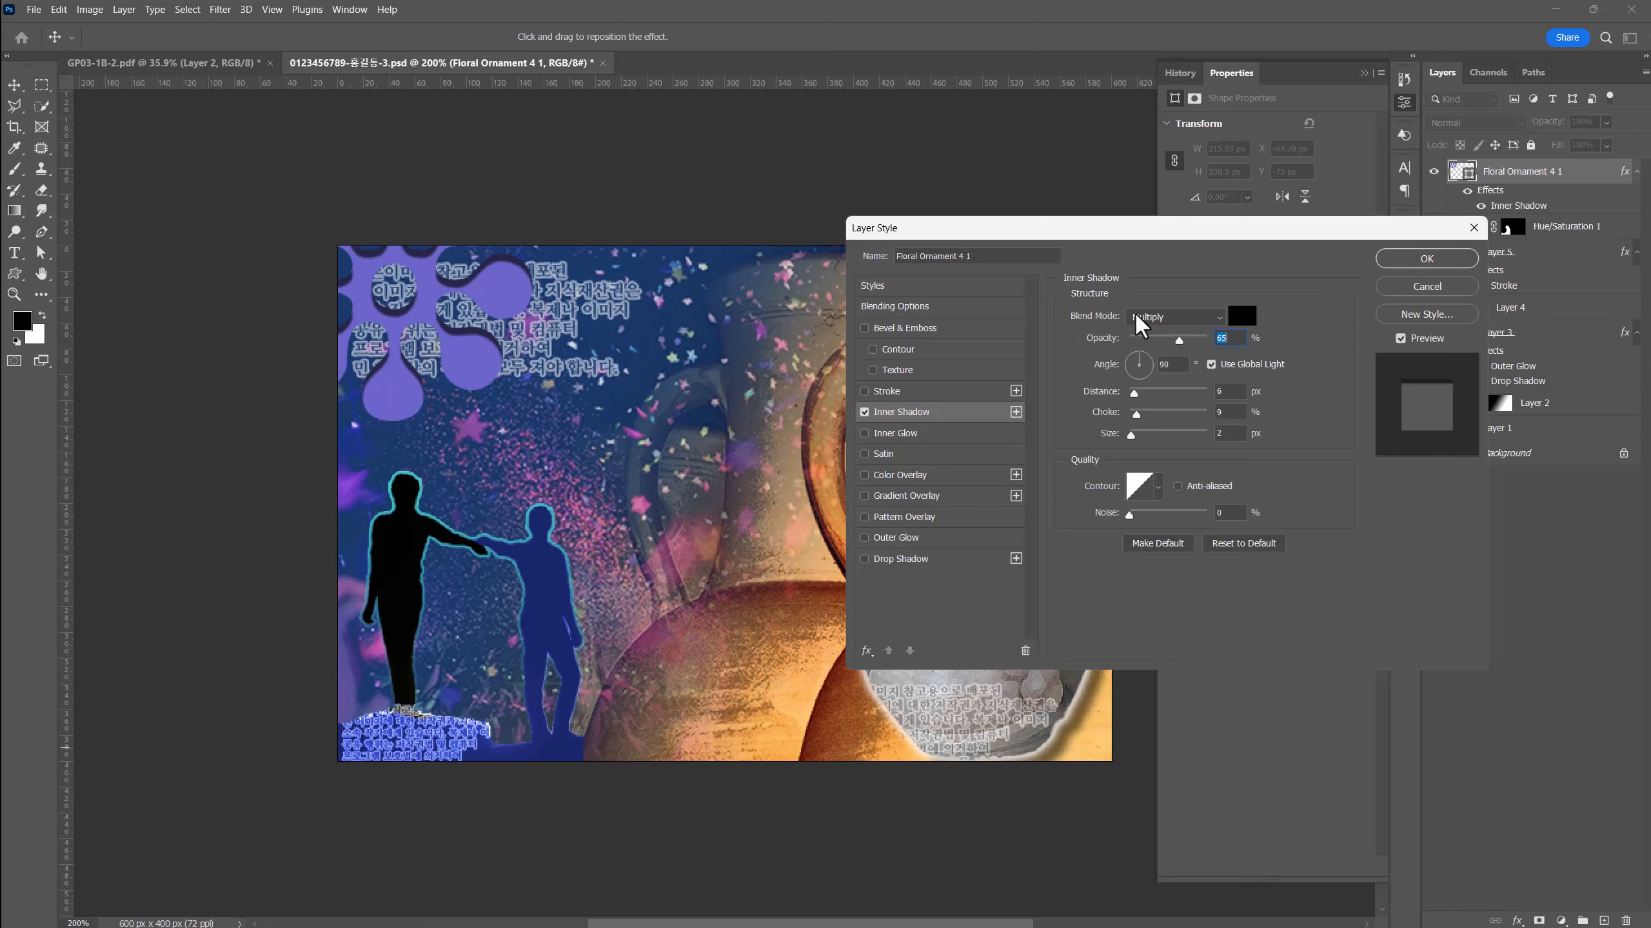
pyautogui.click(1131, 358)
pyautogui.moveTo(1131, 357); pyautogui.dragTo(1137, 354)
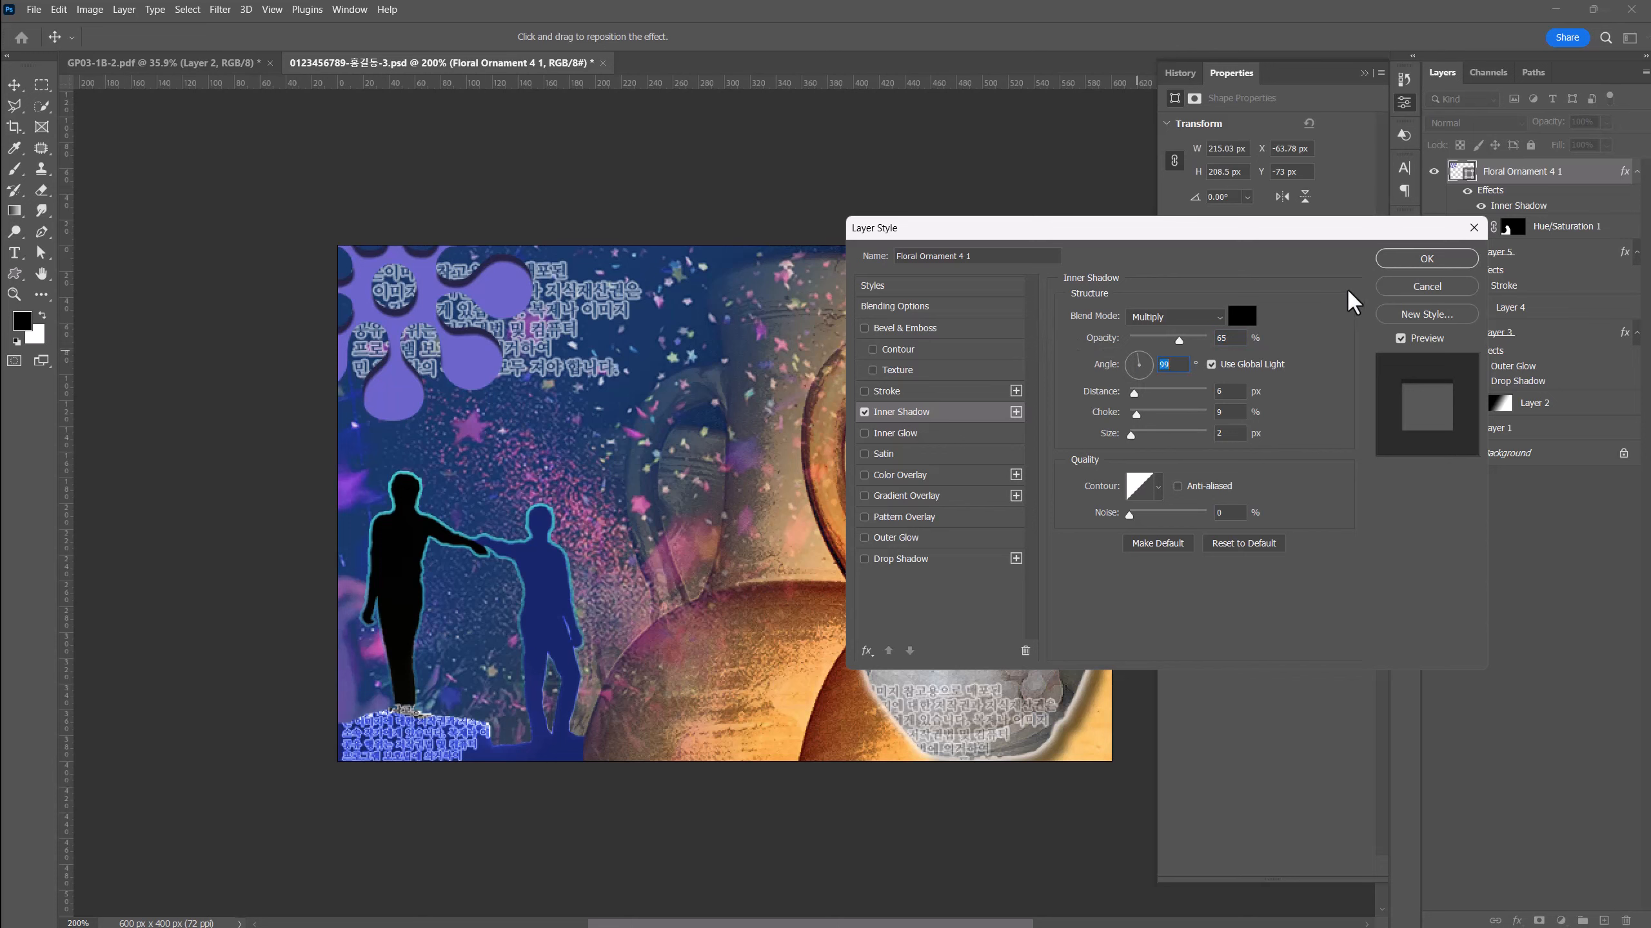
pyautogui.click(1411, 256)
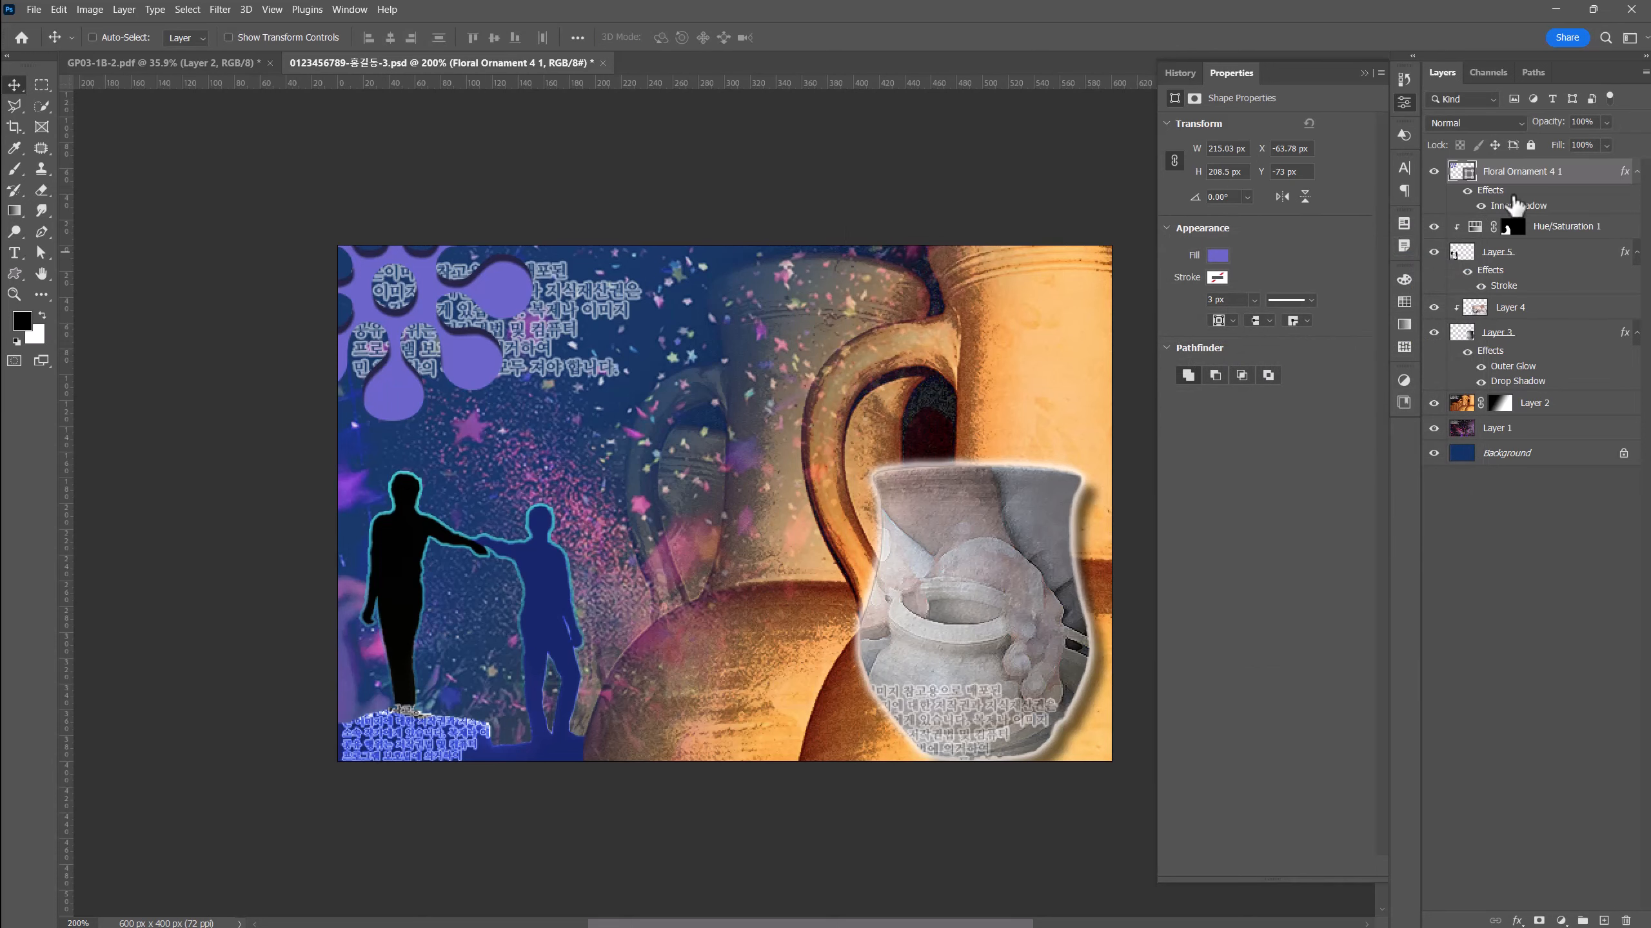
pyautogui.click(1580, 122)
pyautogui.write('70')
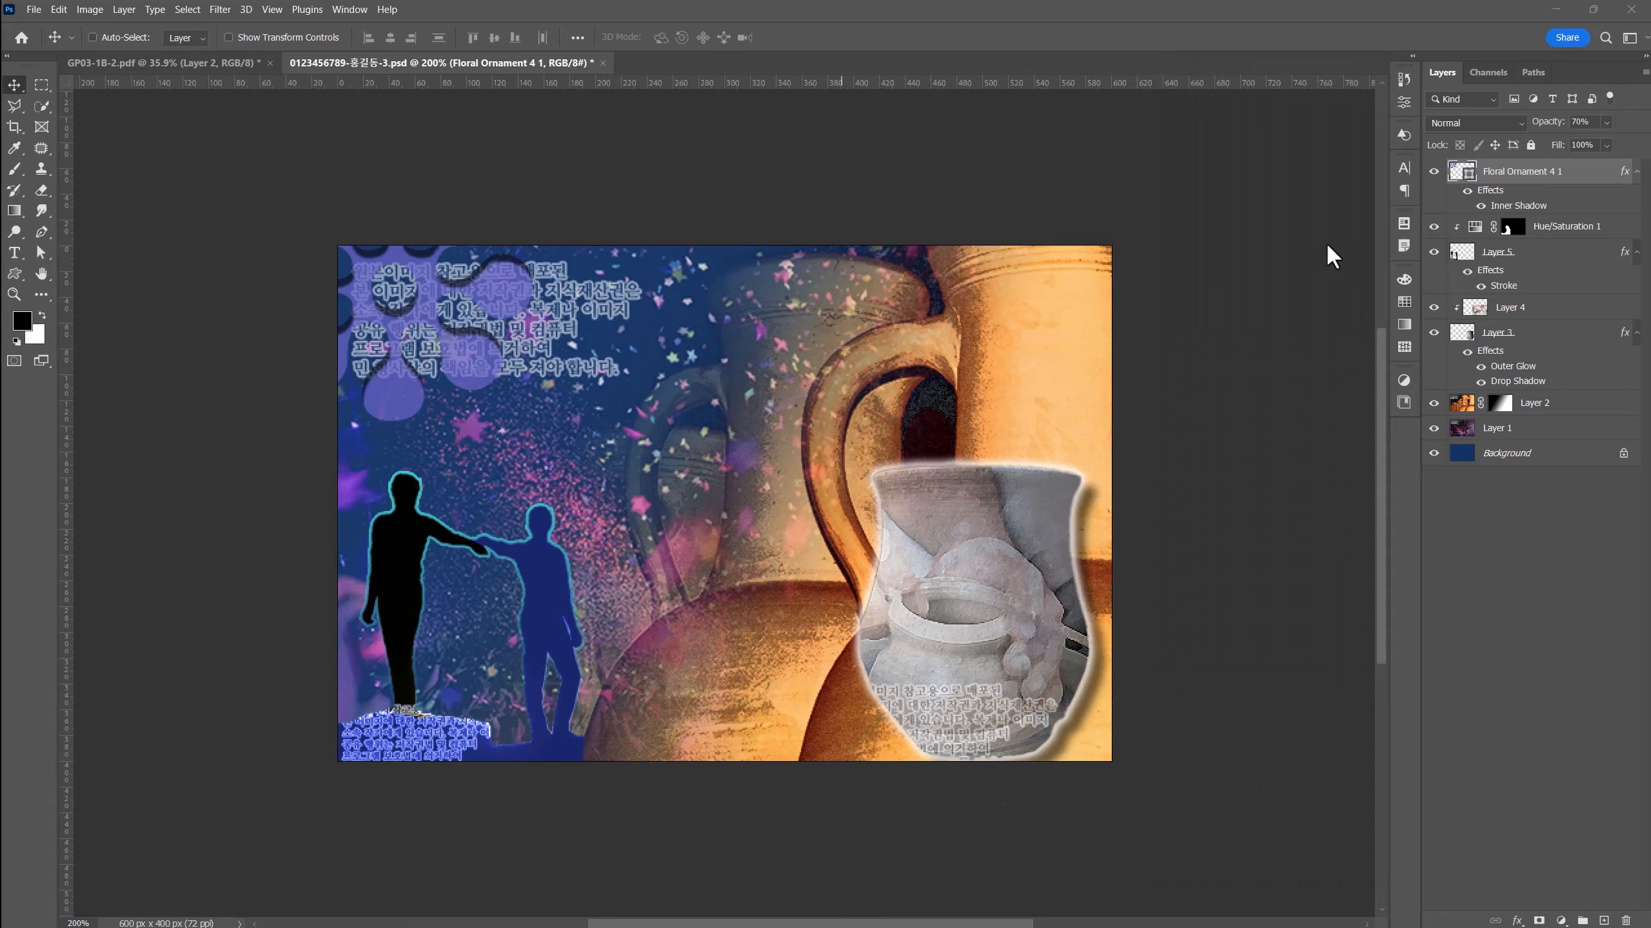
# - Place the Puzzle 1 shape about 75 × 50 px near the poster's centre, between the silhouettes and the grey pot
pyautogui.click(1401, 133)
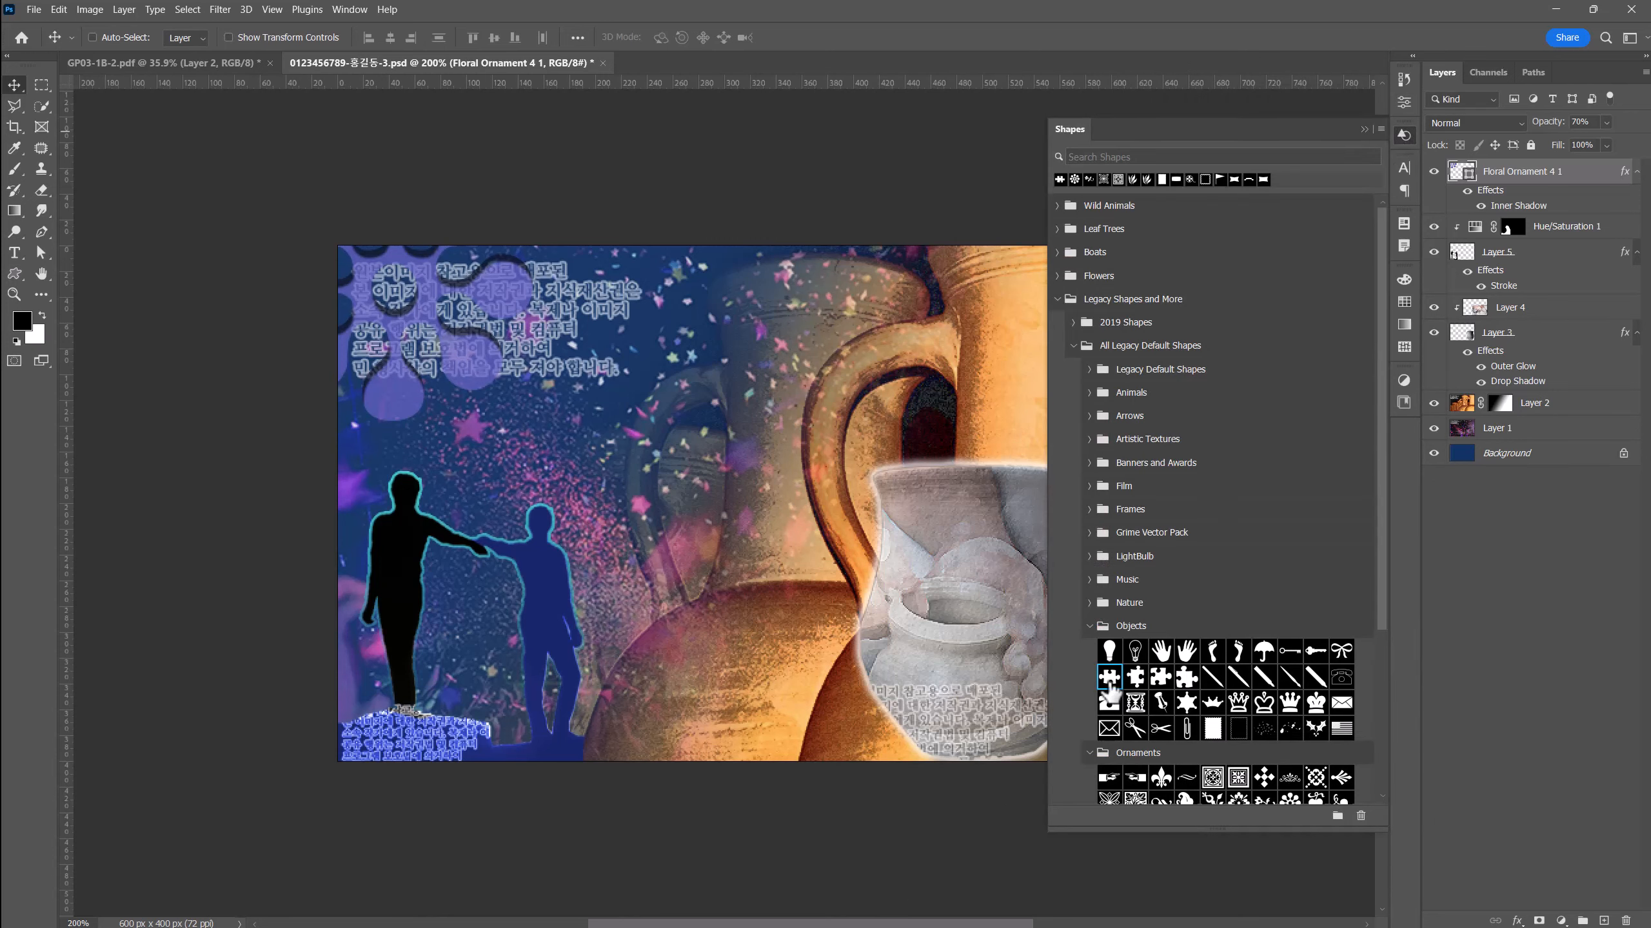
pyautogui.moveTo(1109, 694); pyautogui.dragTo(737, 587)
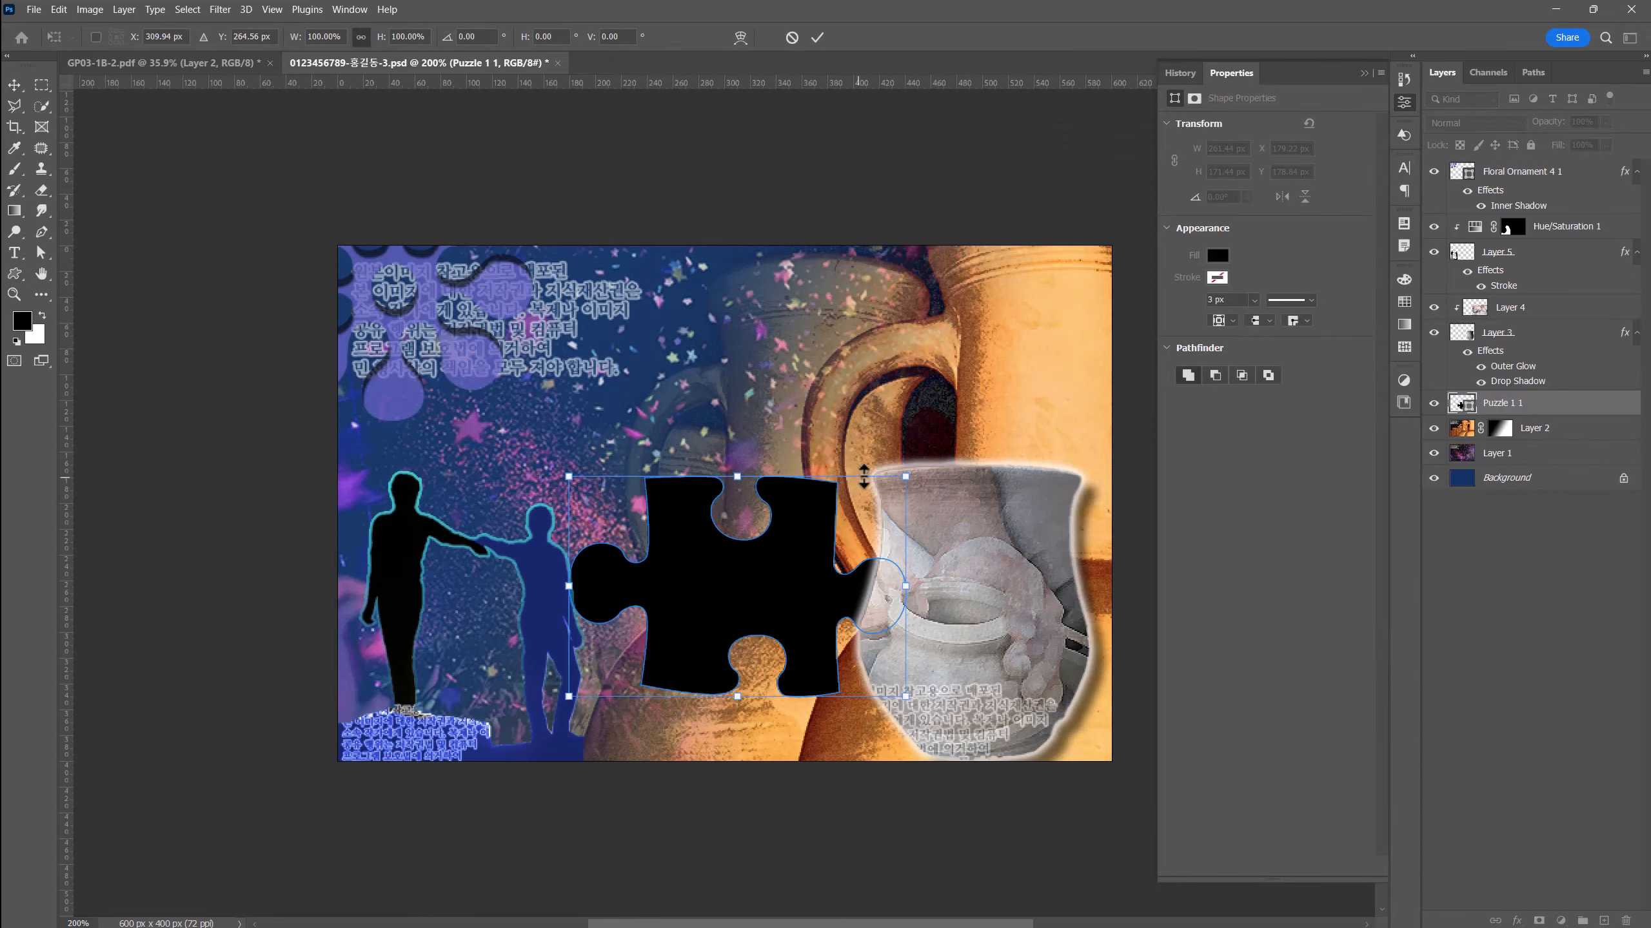
pyautogui.moveTo(905, 476); pyautogui.dragTo(748, 558)
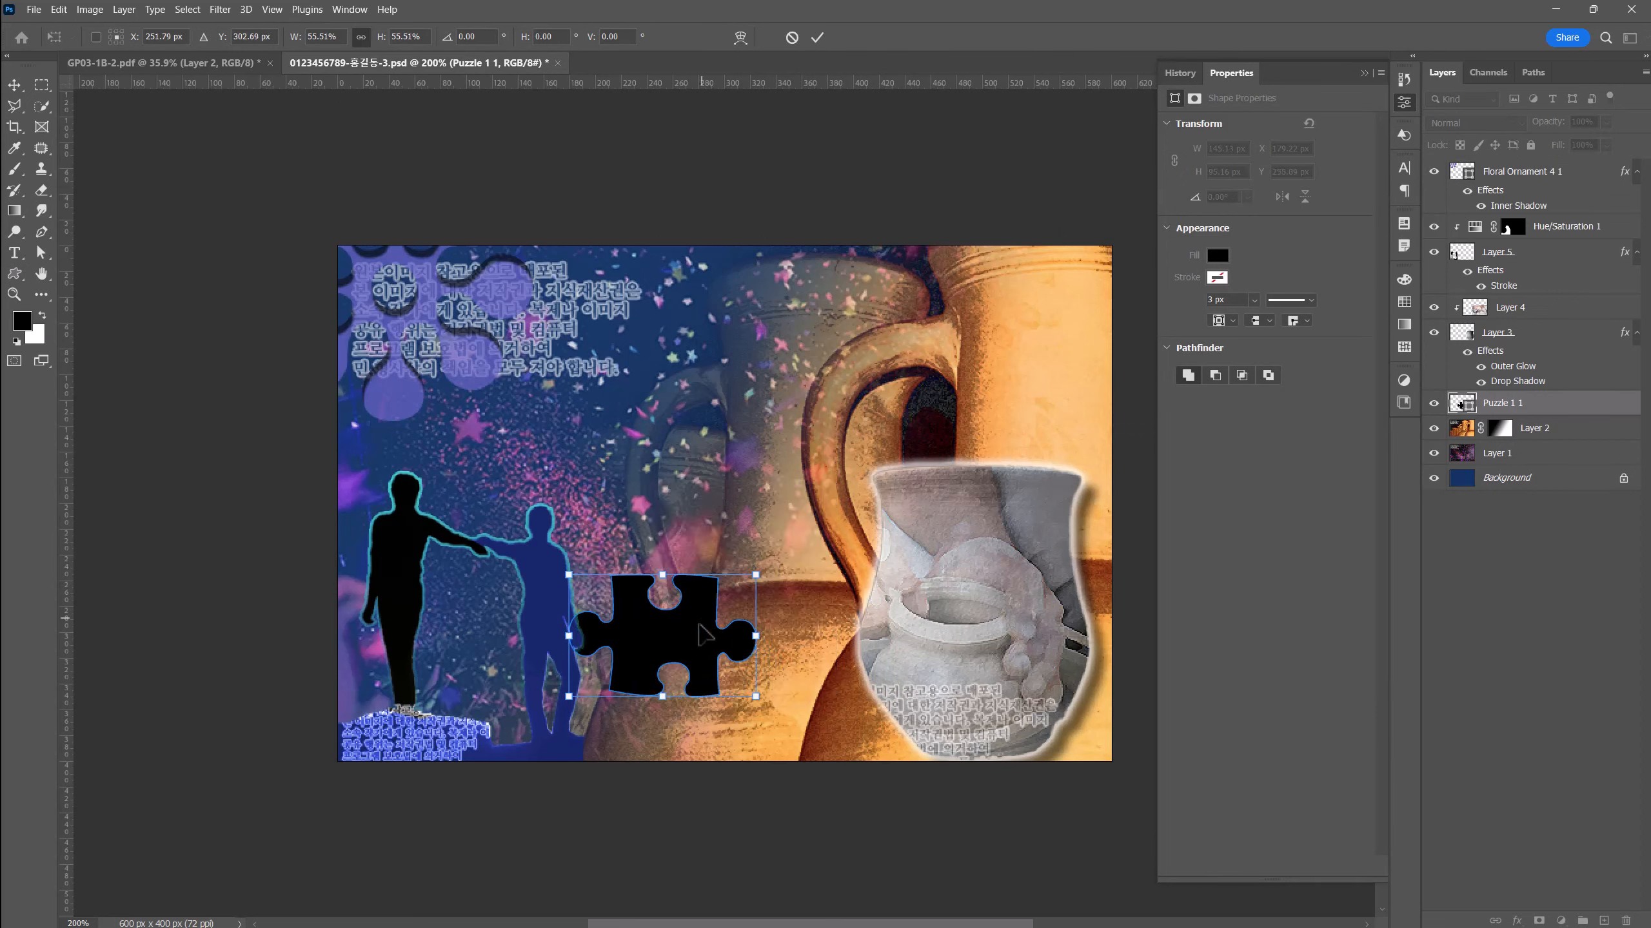
pyautogui.moveTo(699, 630); pyautogui.dragTo(706, 556)
pyautogui.moveTo(770, 505); pyautogui.dragTo(689, 558)
pyautogui.moveTo(652, 595); pyautogui.dragTo(704, 505)
pyautogui.moveTo(750, 474)
pyautogui.mouseDown()
pyautogui.moveTo(653, 510)
pyautogui.moveTo(731, 478)
pyautogui.mouseUp()
pyautogui.press('Return')
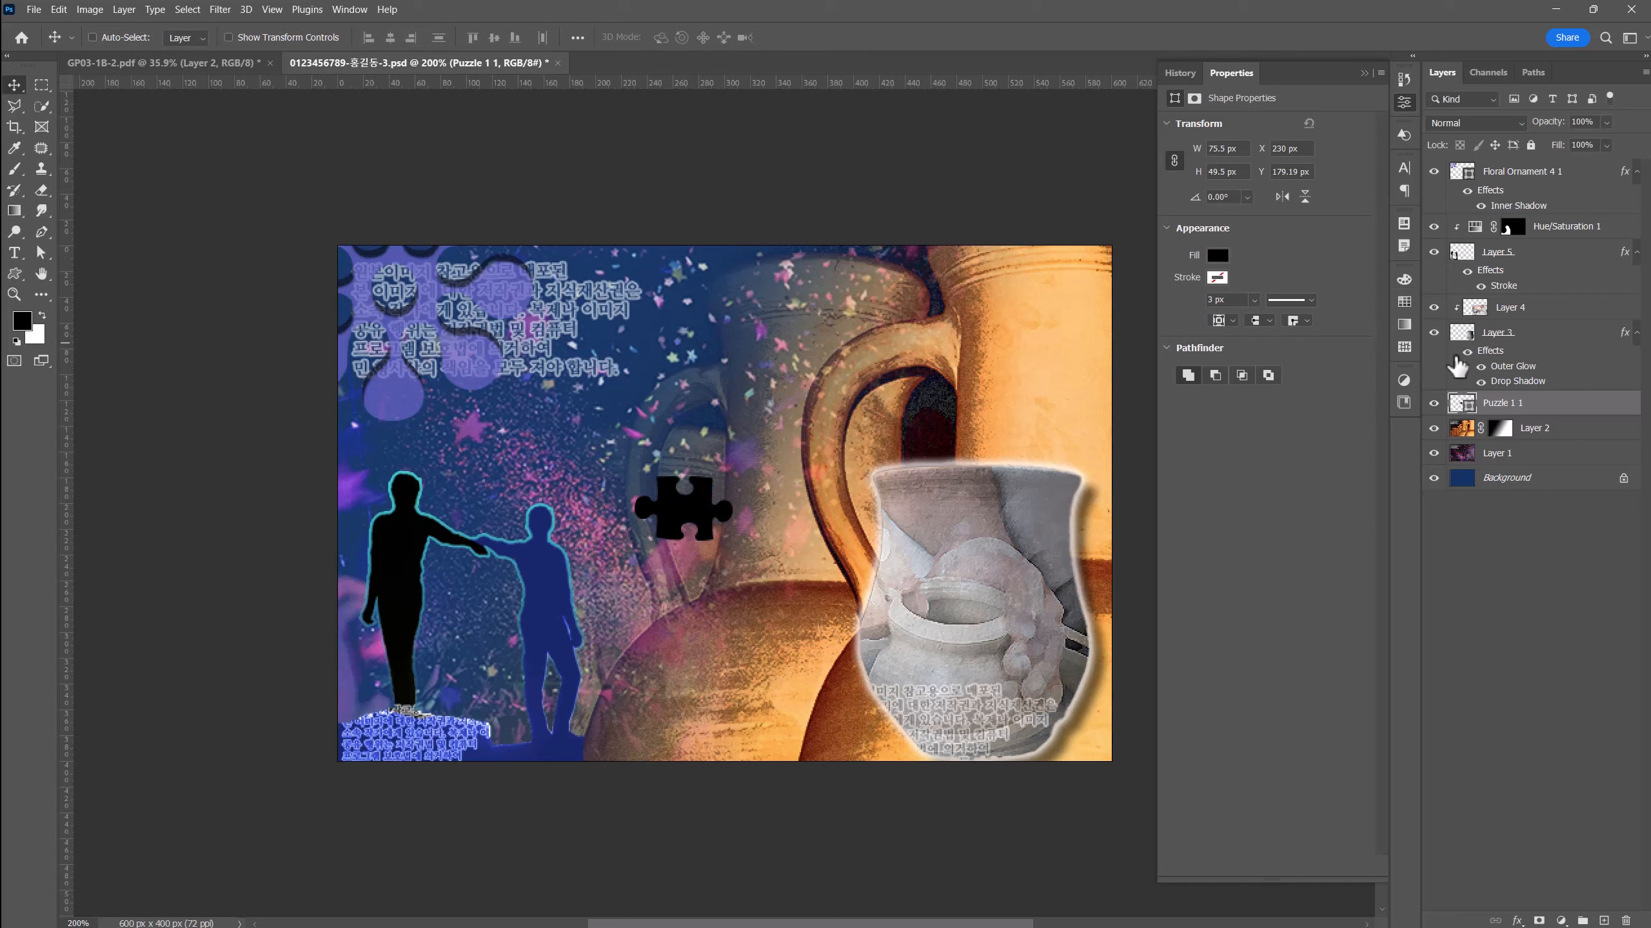
# - Set the puzzle piece's fill colour to #33cc33
pyautogui.doubleClick(1461, 403)
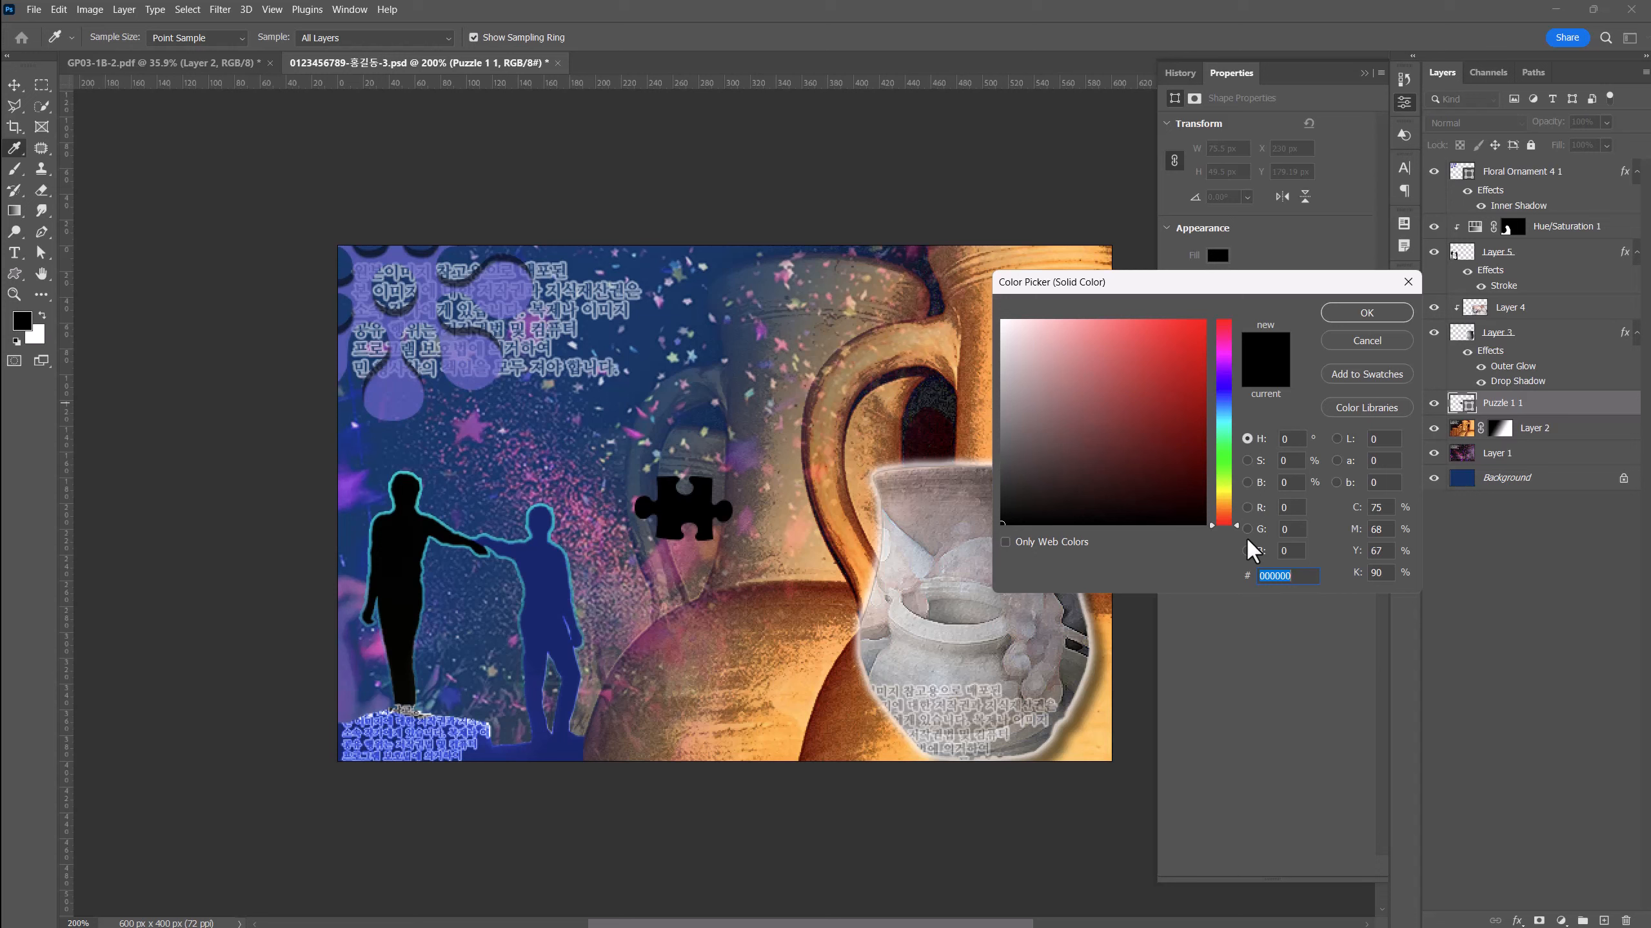
pyautogui.write('33cc')
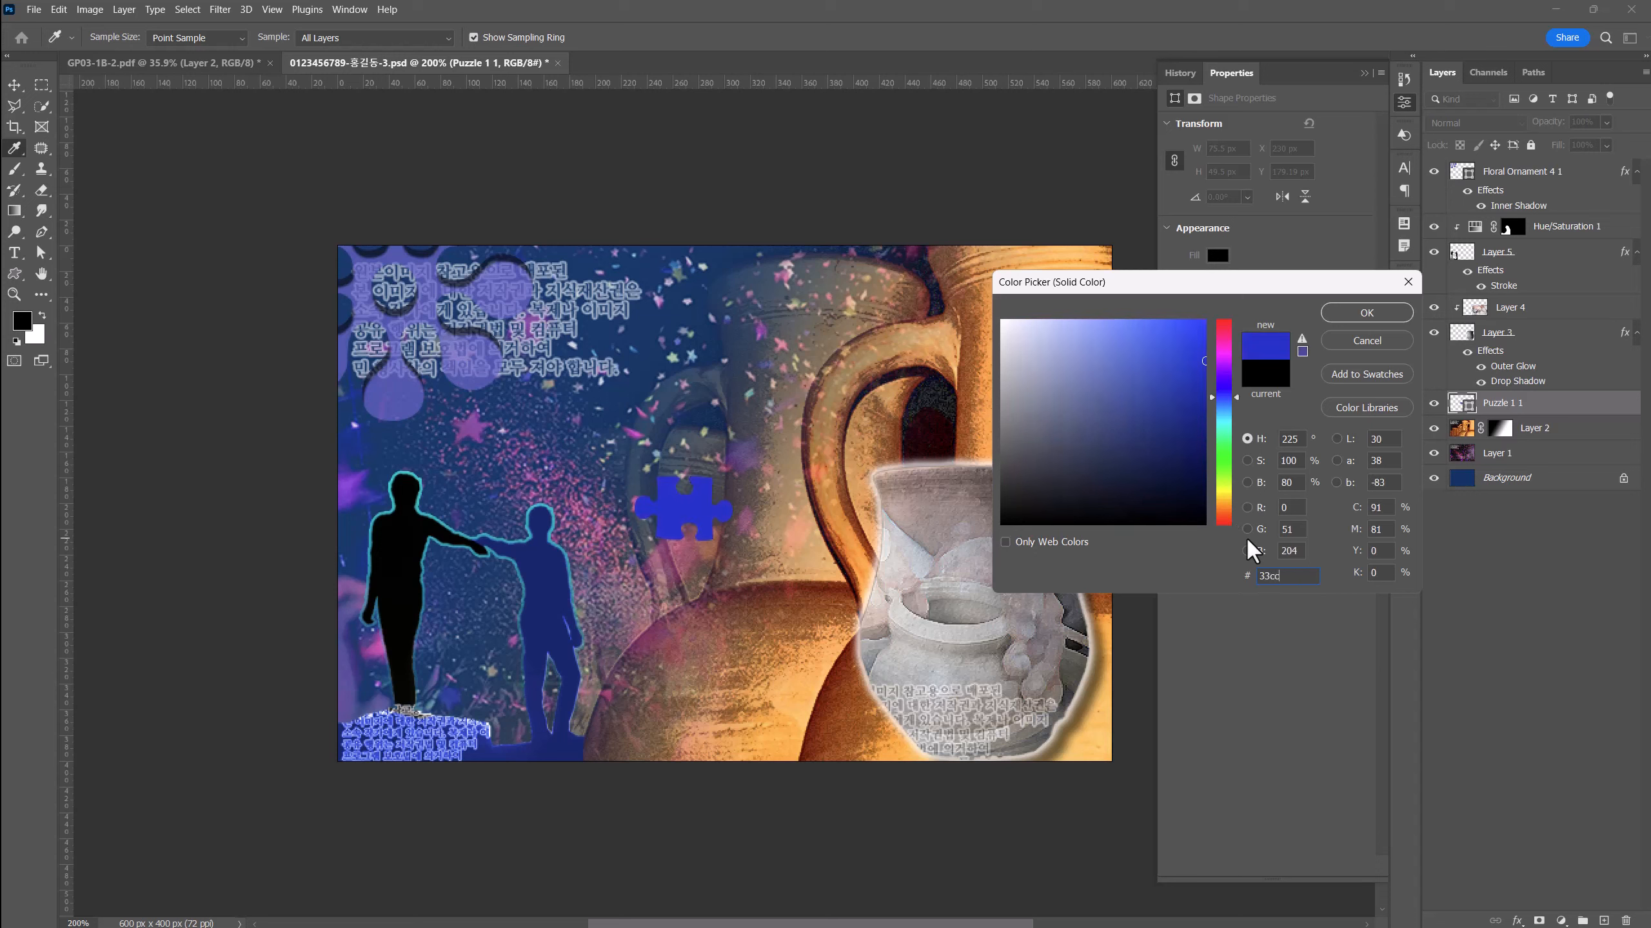
pyautogui.write('33')
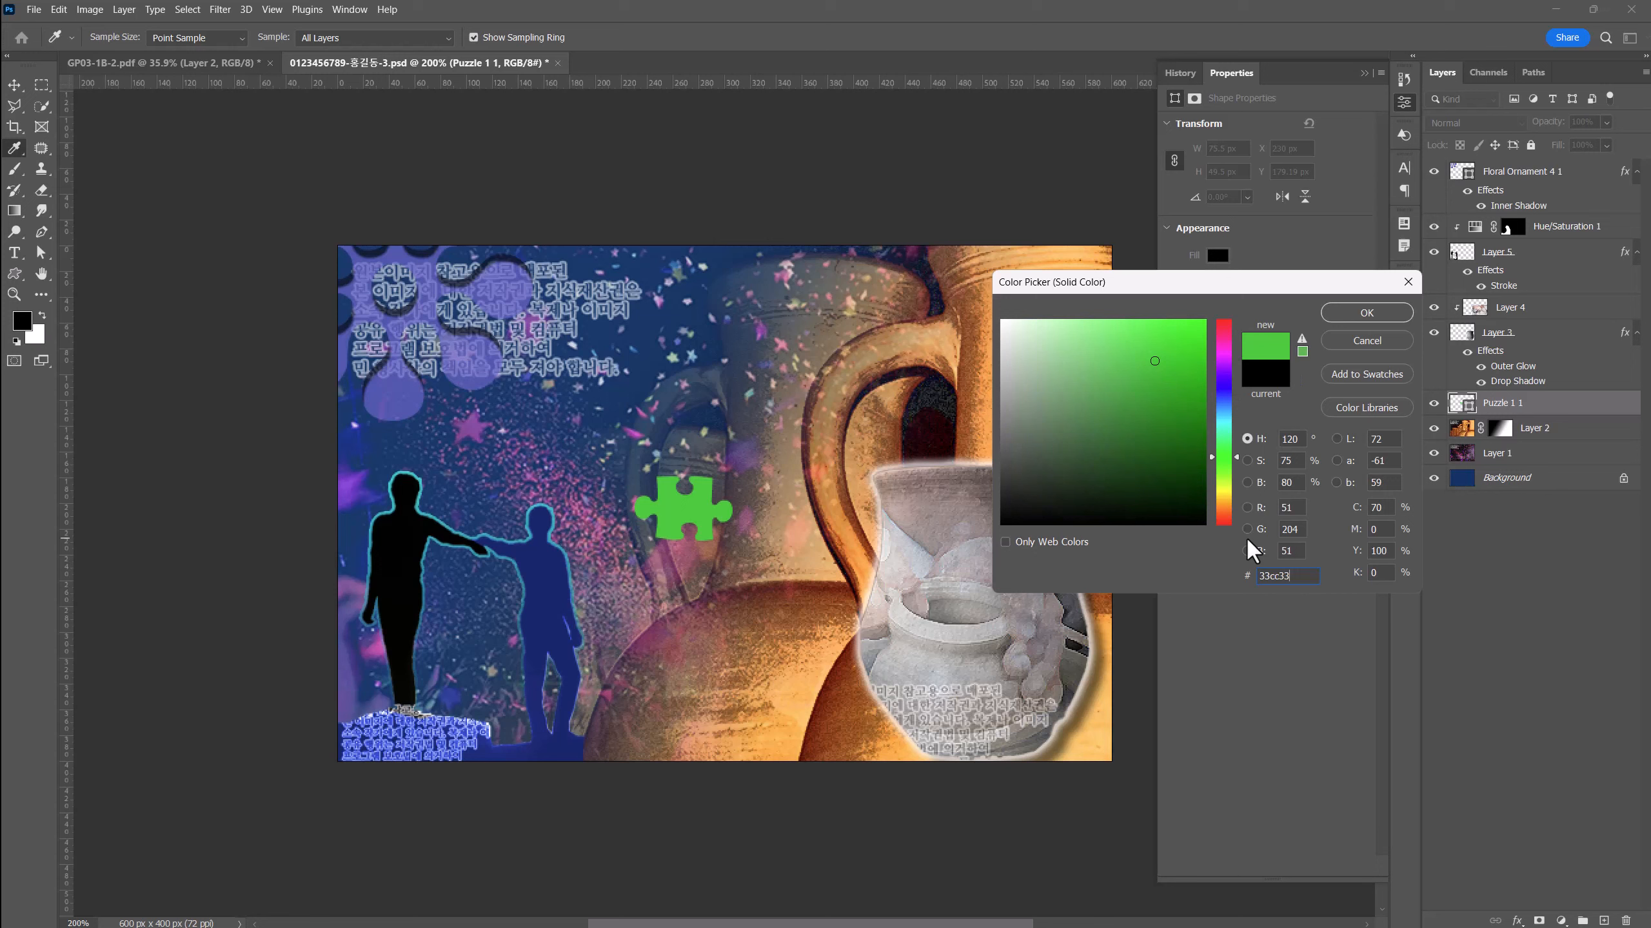
pyautogui.click(1341, 310)
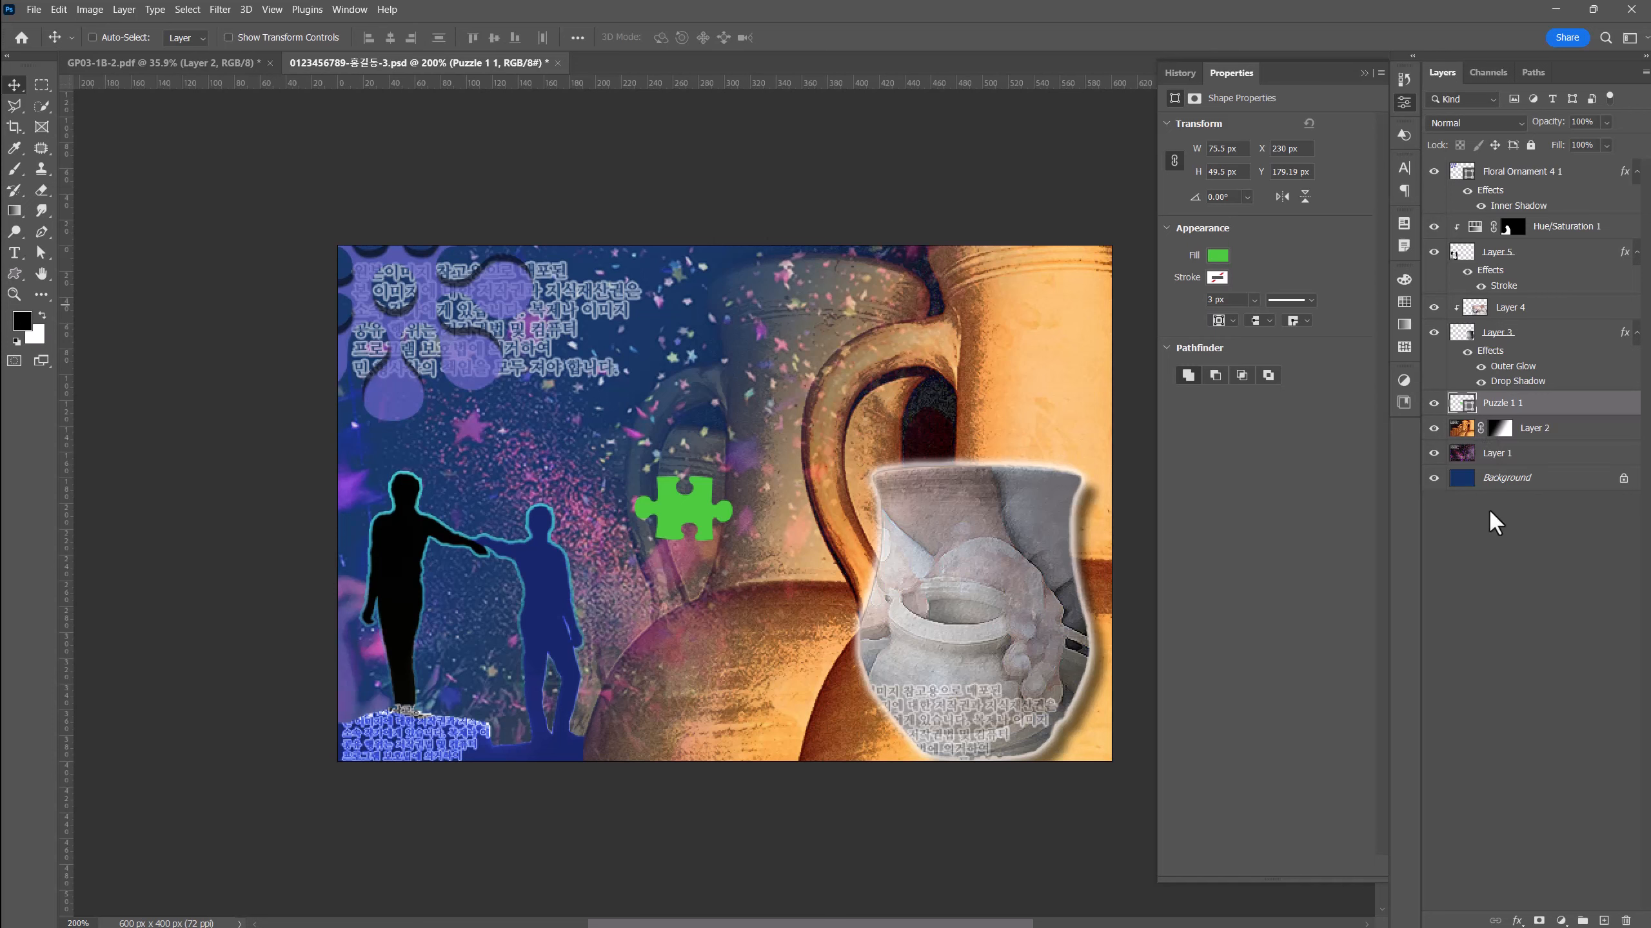
# - Add a Drop Shadow with a reduced distance to the puzzle piece and move its layer to the top of the stack
pyautogui.click(1517, 921)
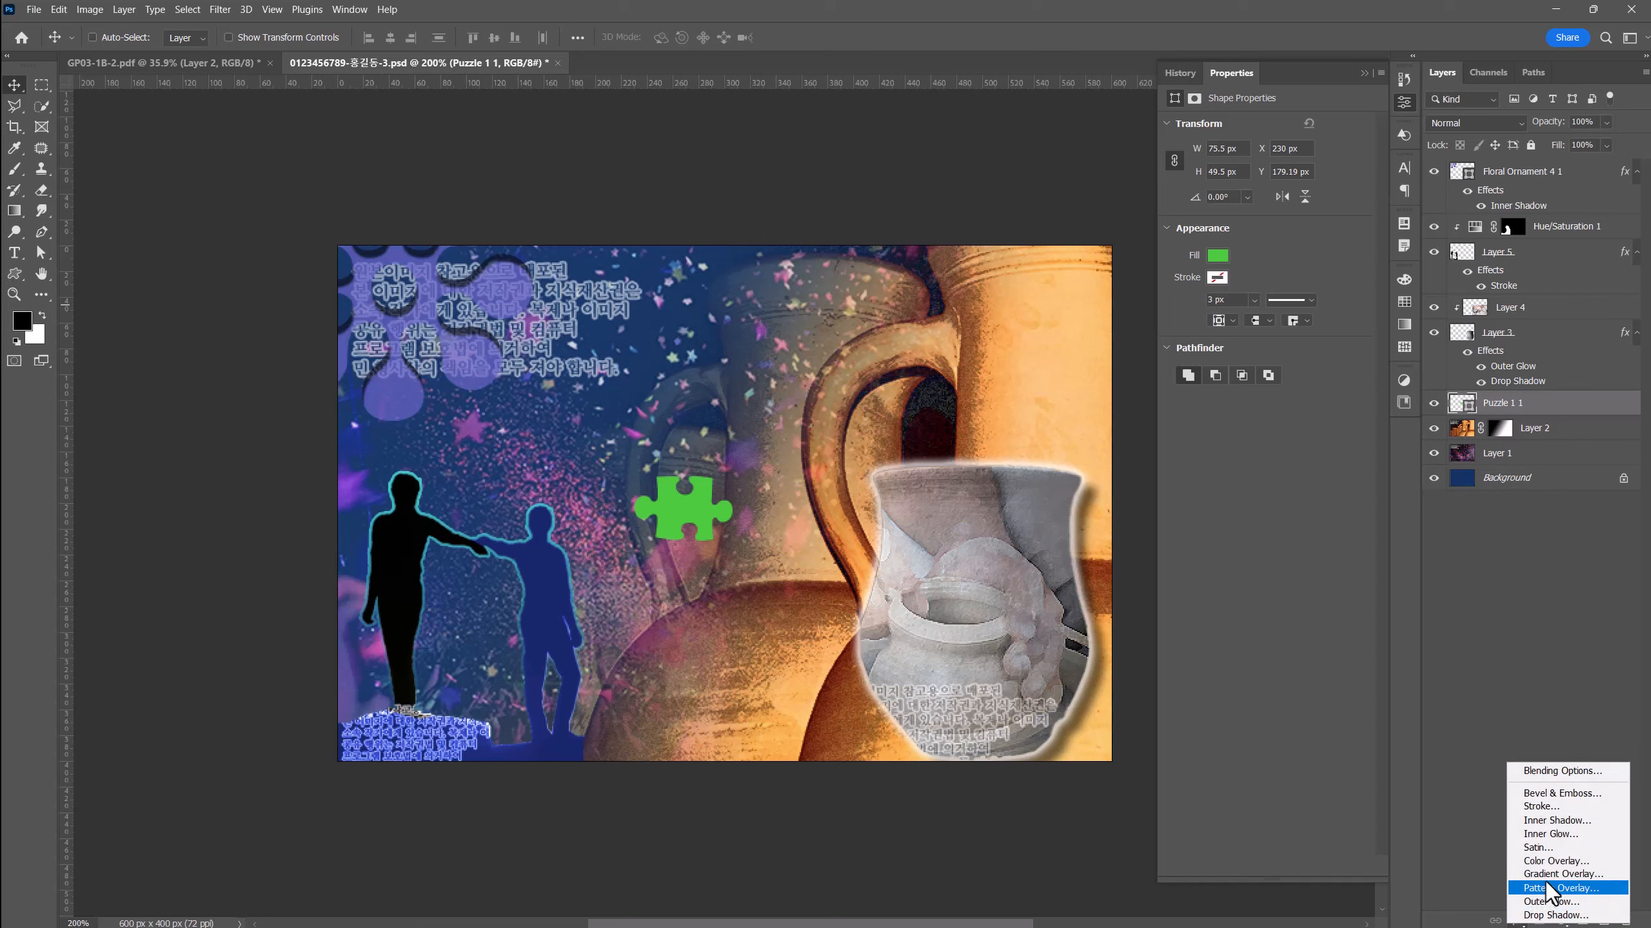
pyautogui.click(1553, 915)
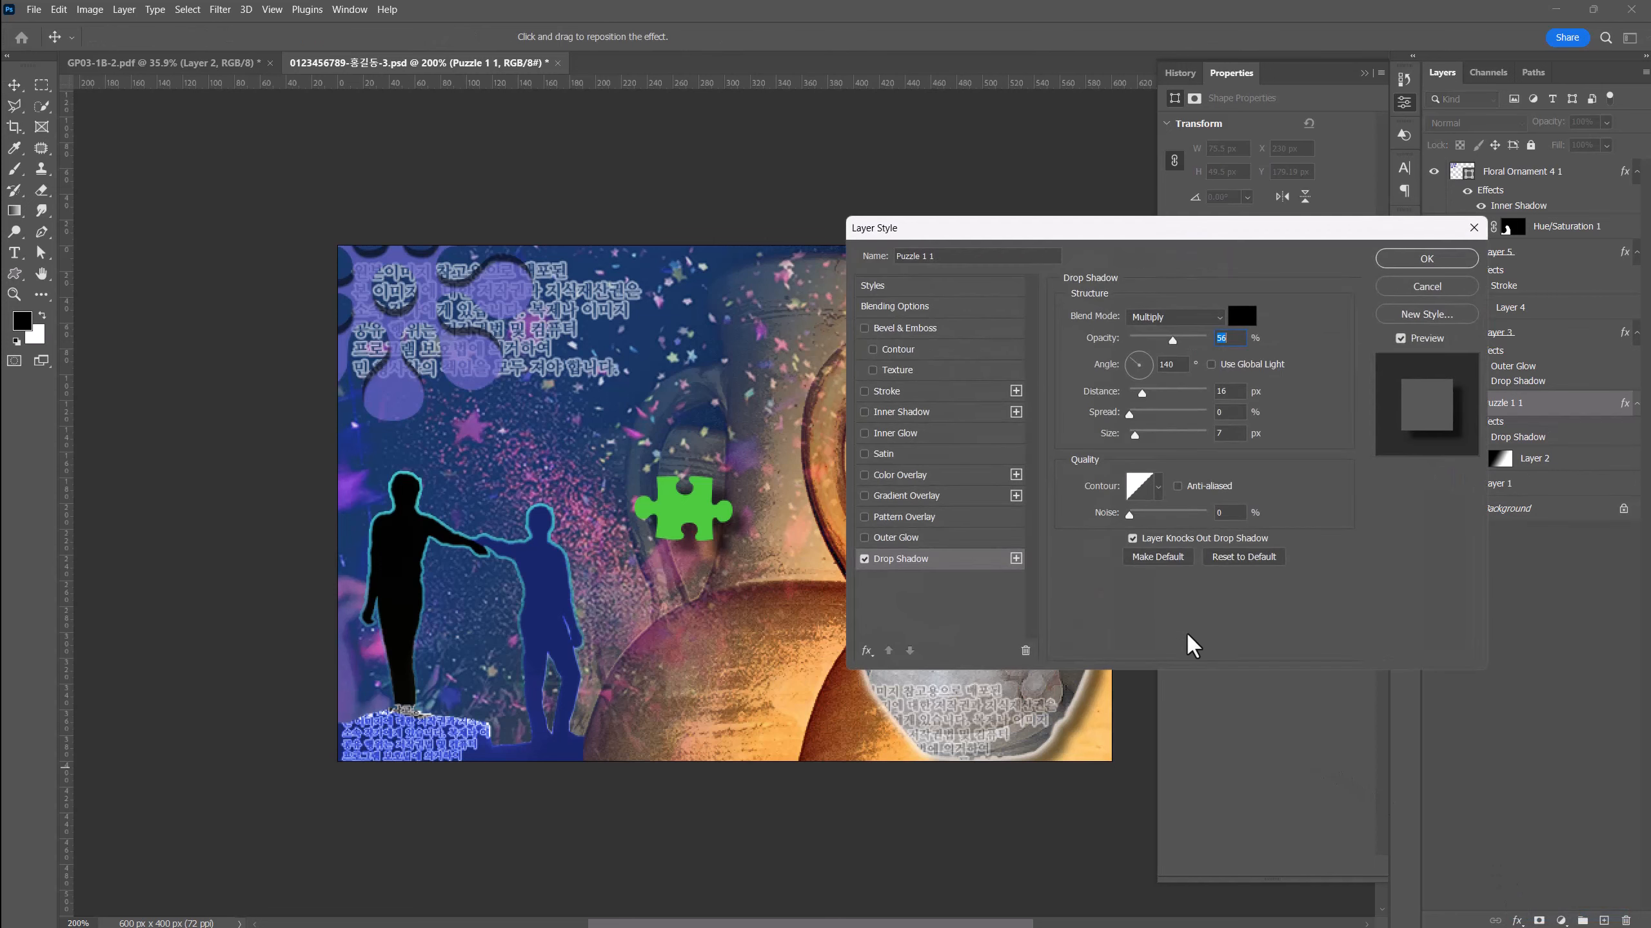
pyautogui.moveTo(1139, 394); pyautogui.dragTo(1134, 394)
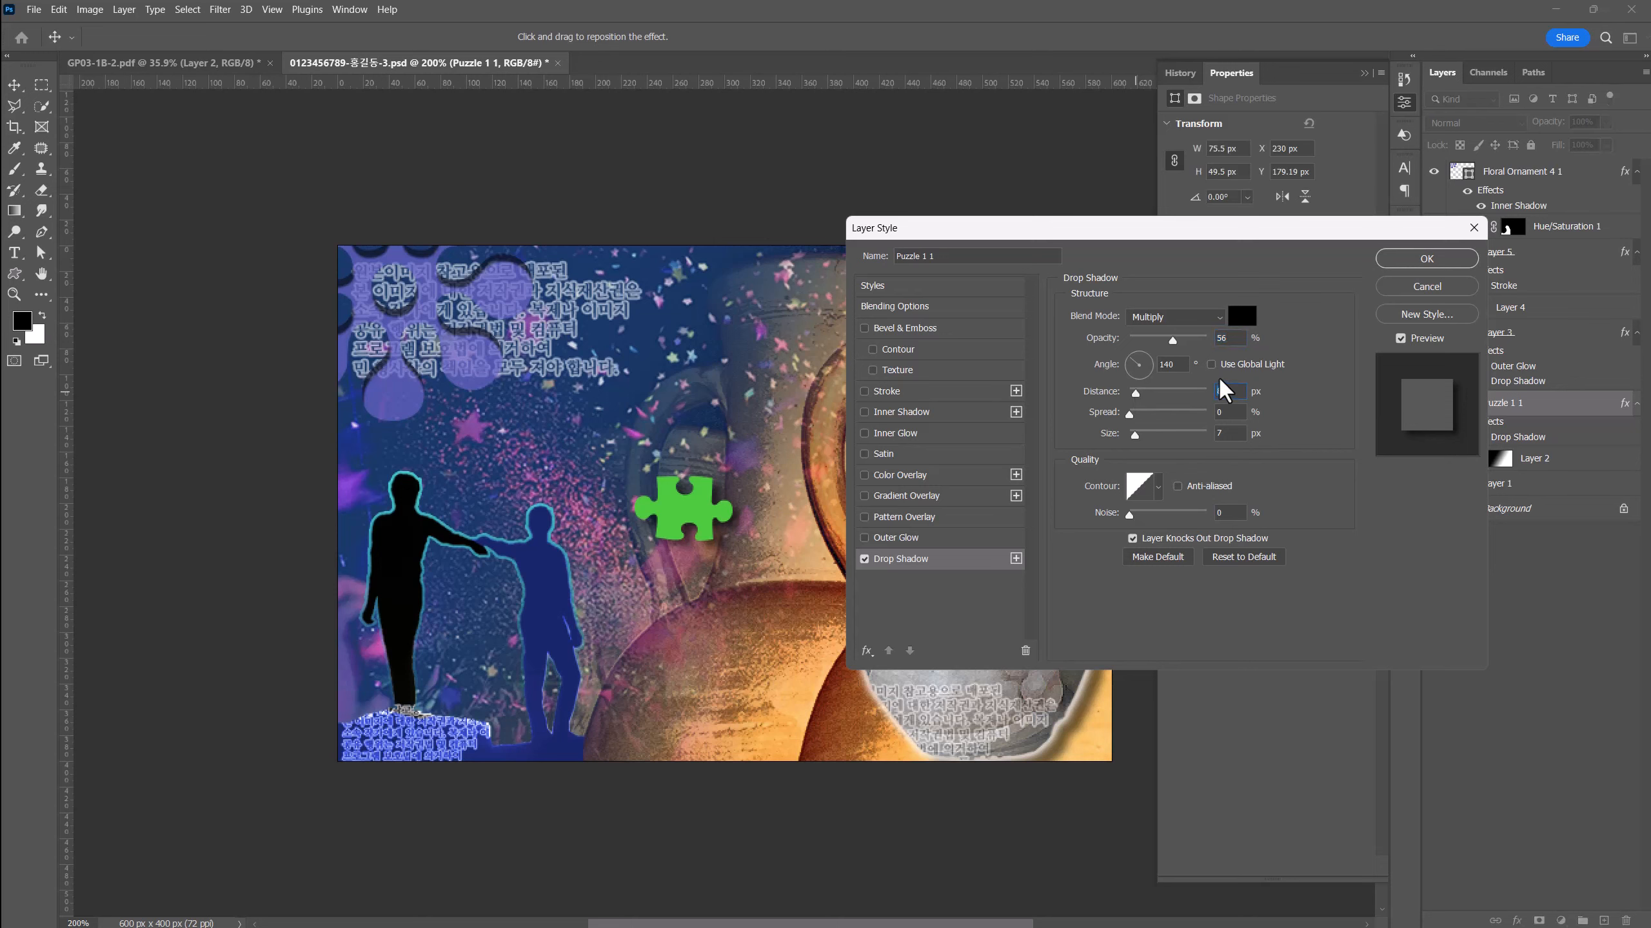
pyautogui.click(1424, 259)
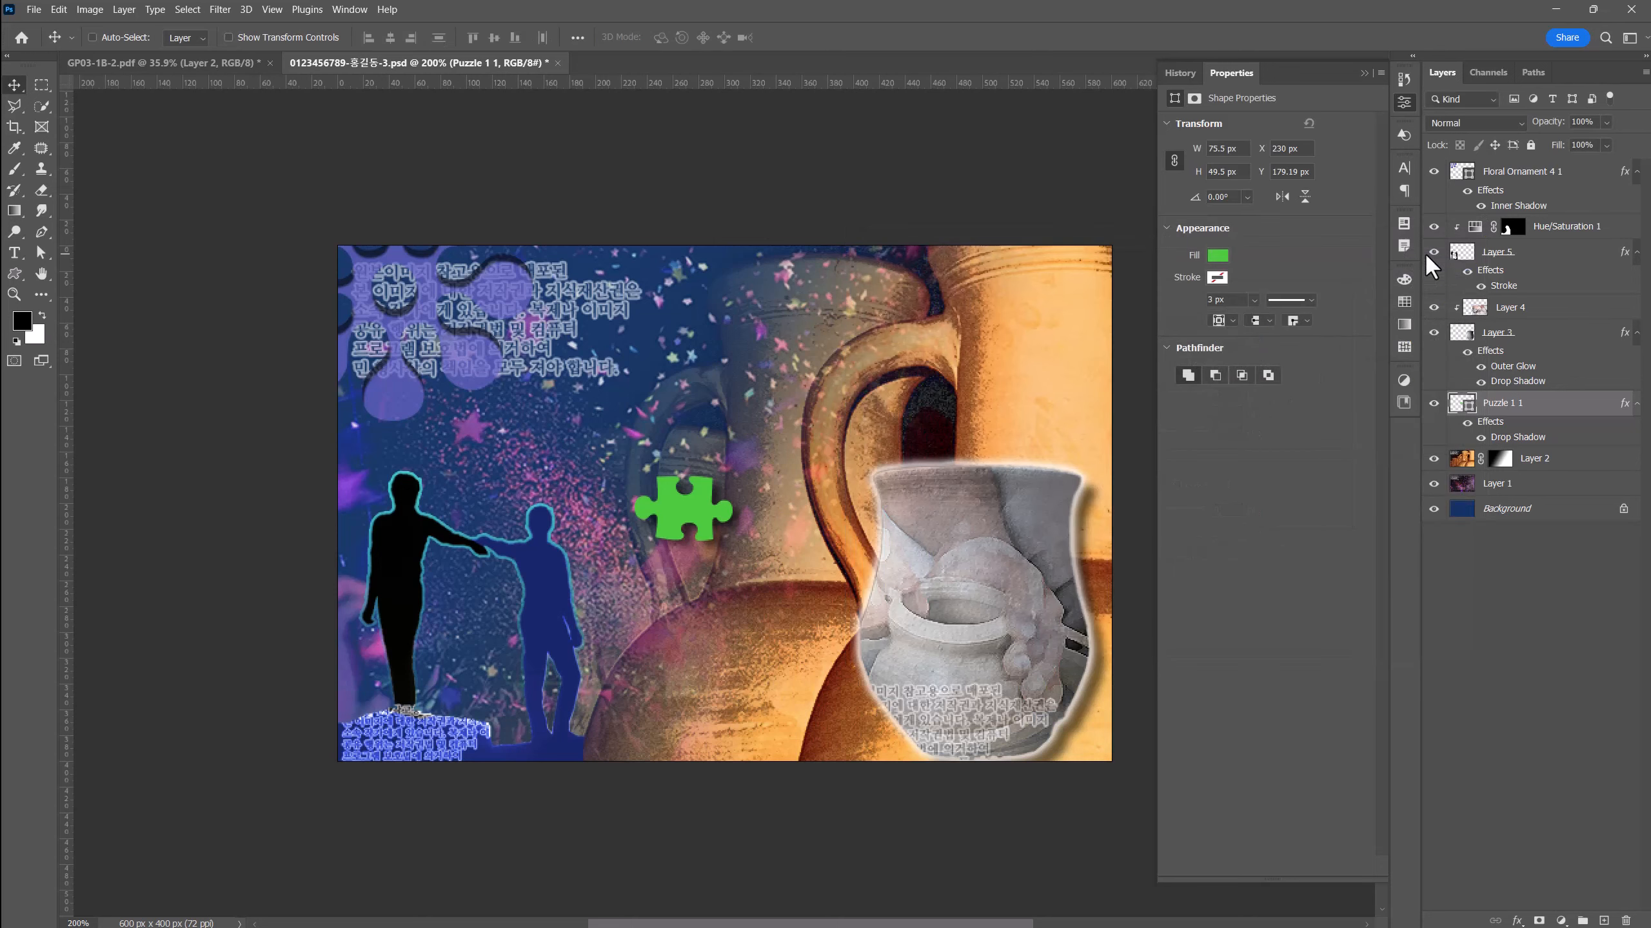
pyautogui.moveTo(1505, 410); pyautogui.dragTo(1510, 168)
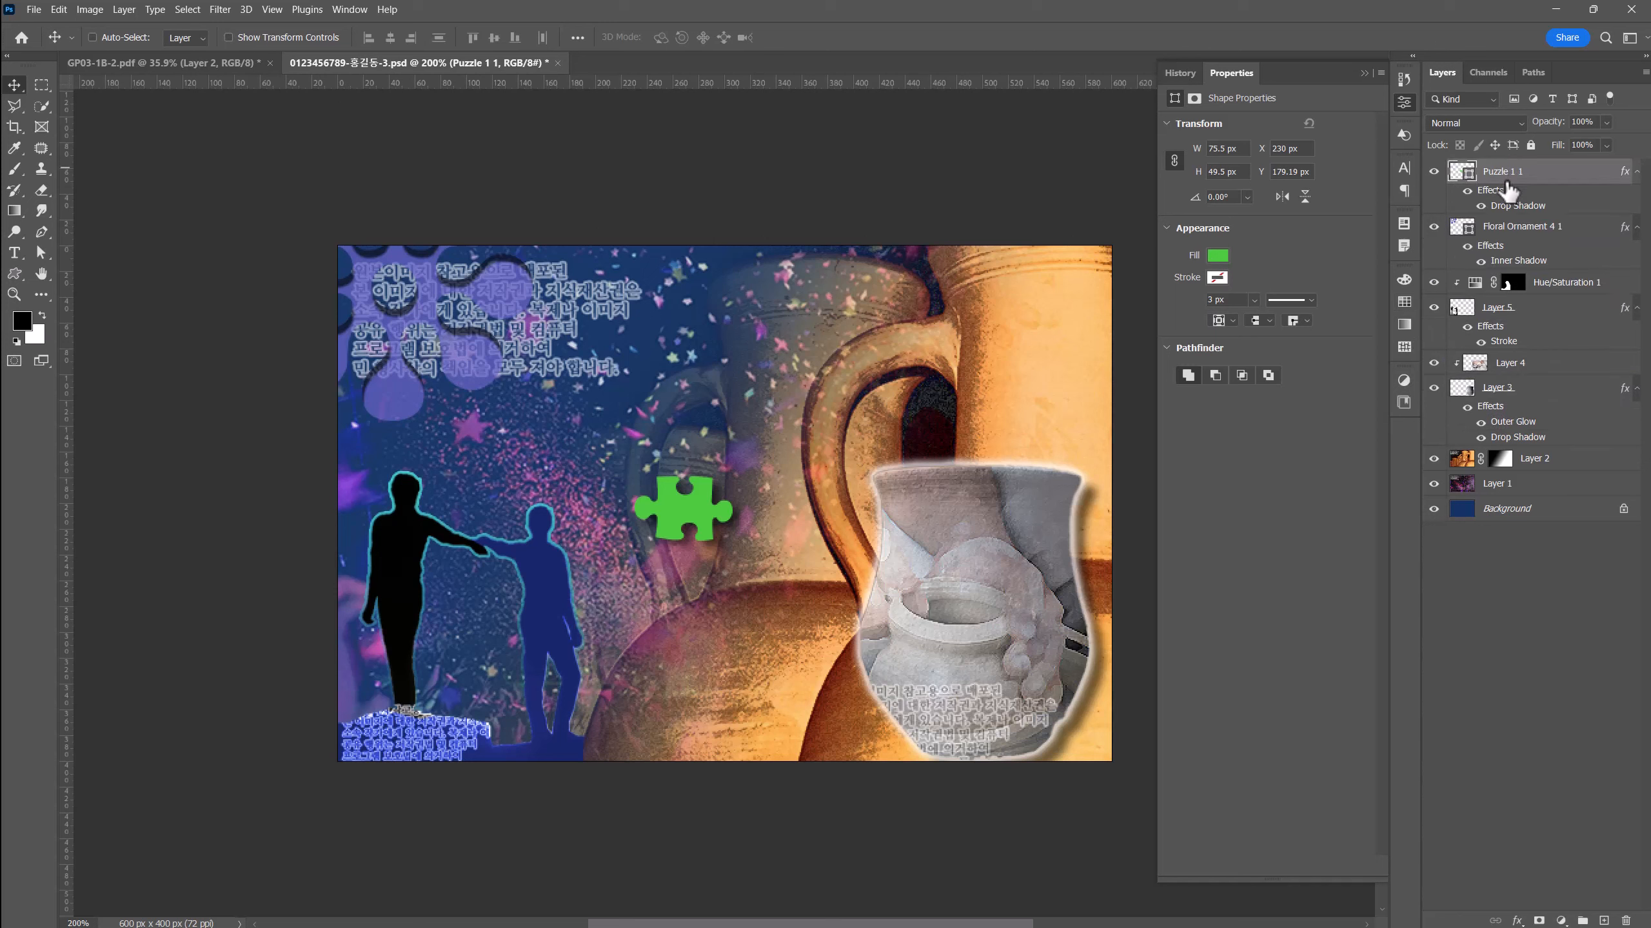
# - Duplicate the green puzzle piece, rotate the copy about 33°, enlarge it to about 98 × 95 px and place it over the large jug's upper handle
pyautogui.hotkey('ctrl', 'j')
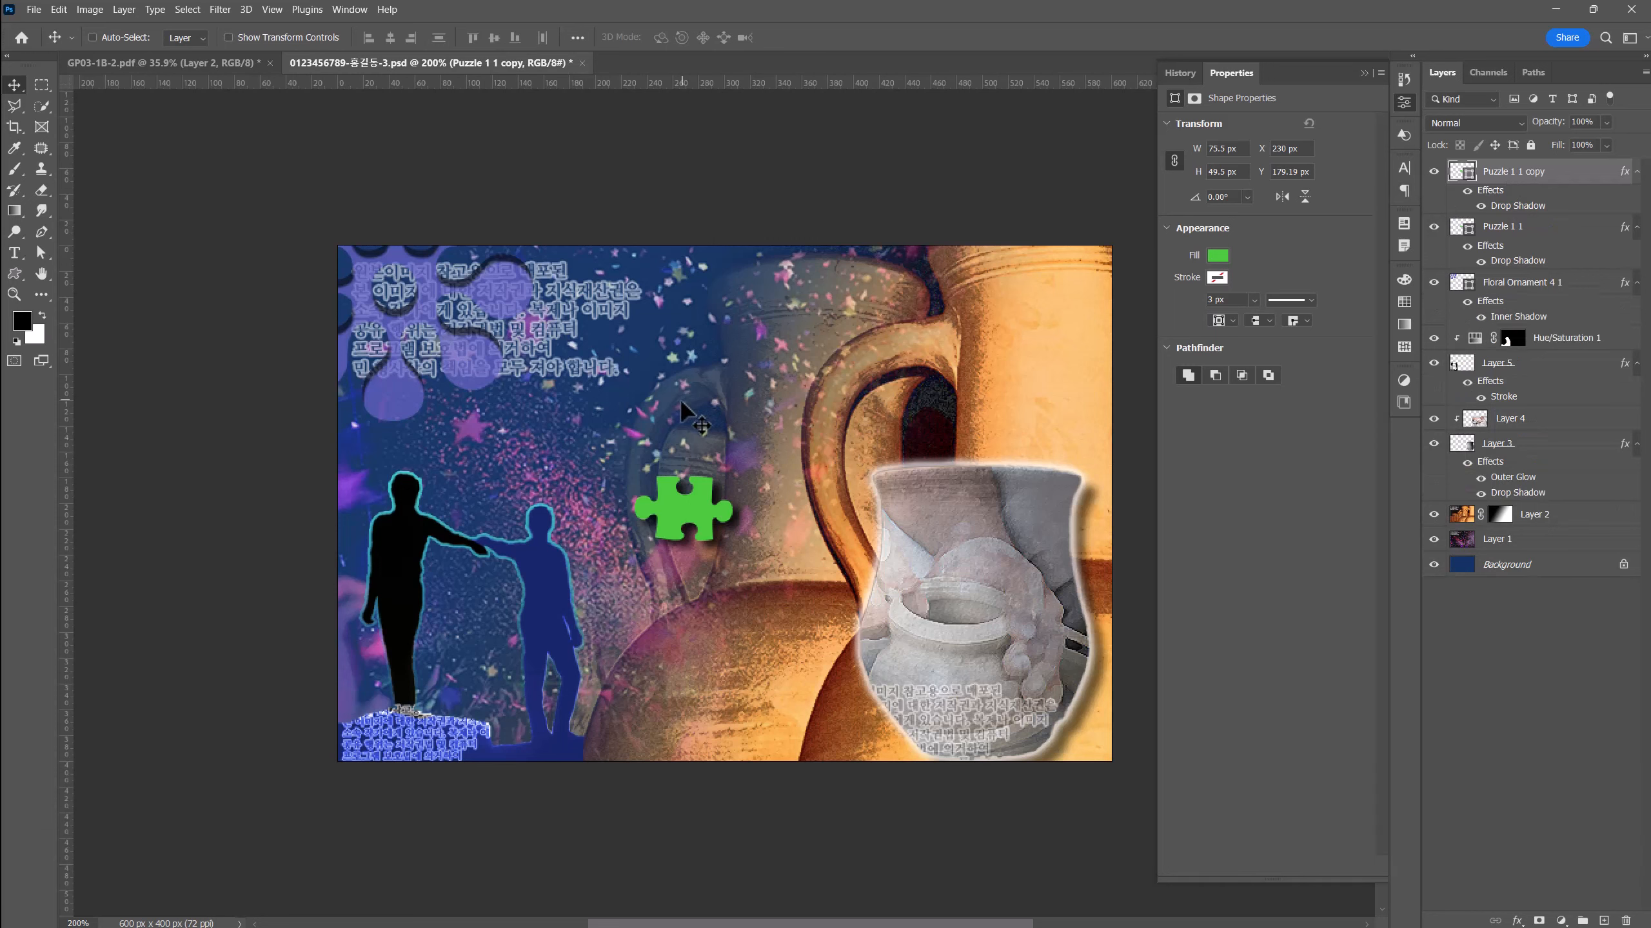
pyautogui.hotkey('ctrl', 't')
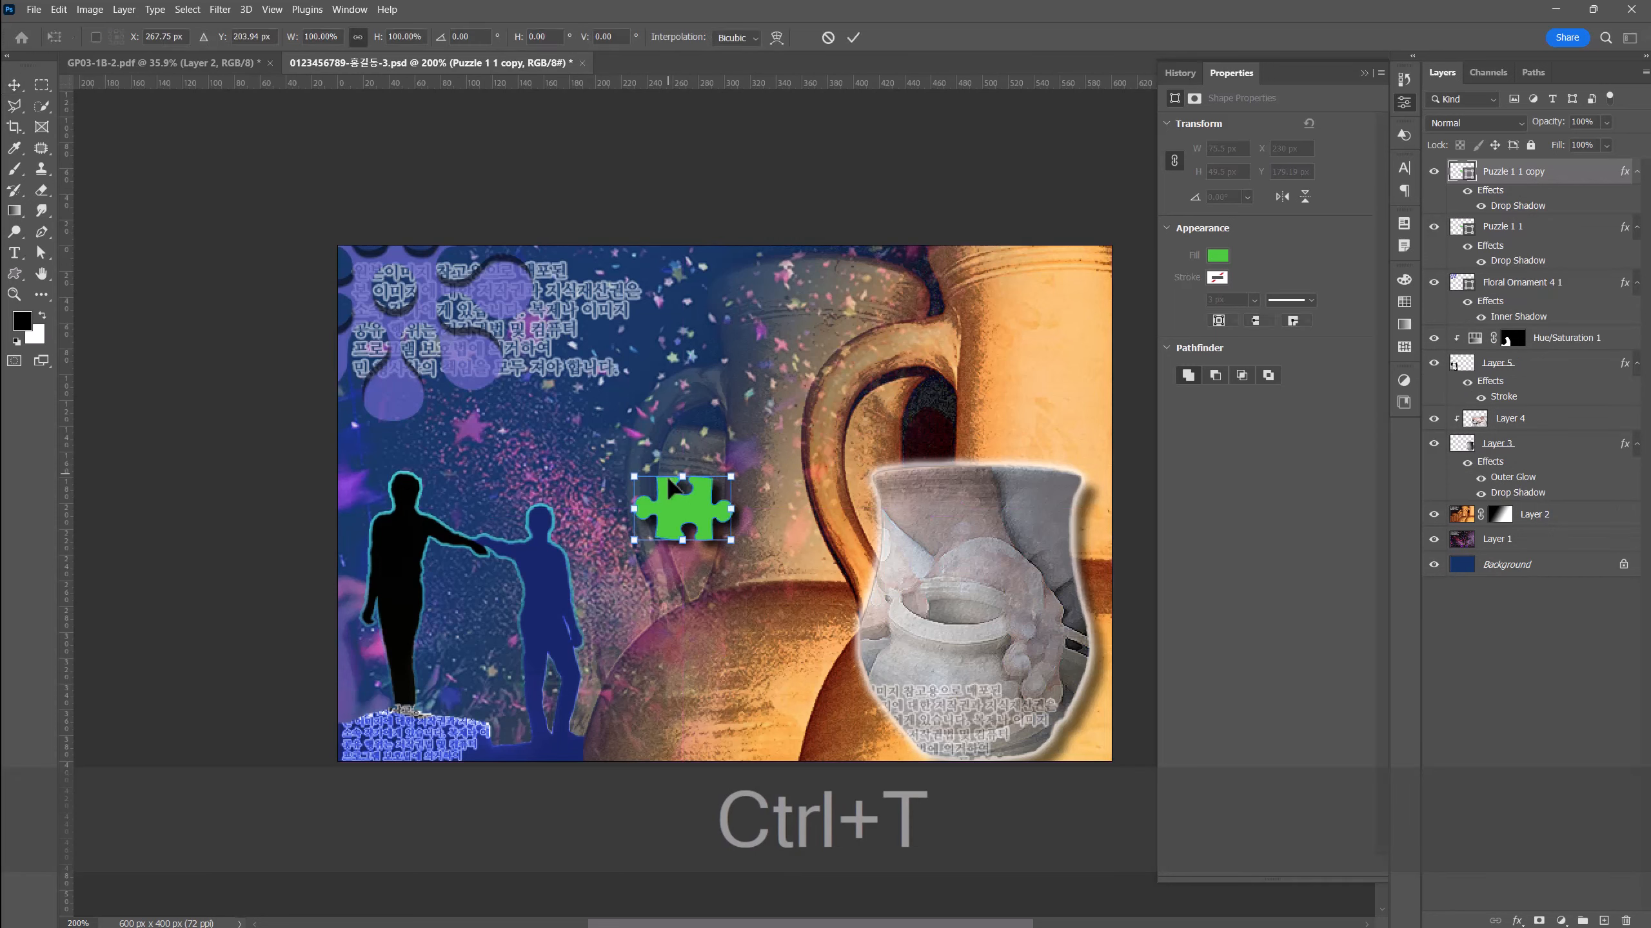
pyautogui.moveTo(681, 521); pyautogui.dragTo(988, 356)
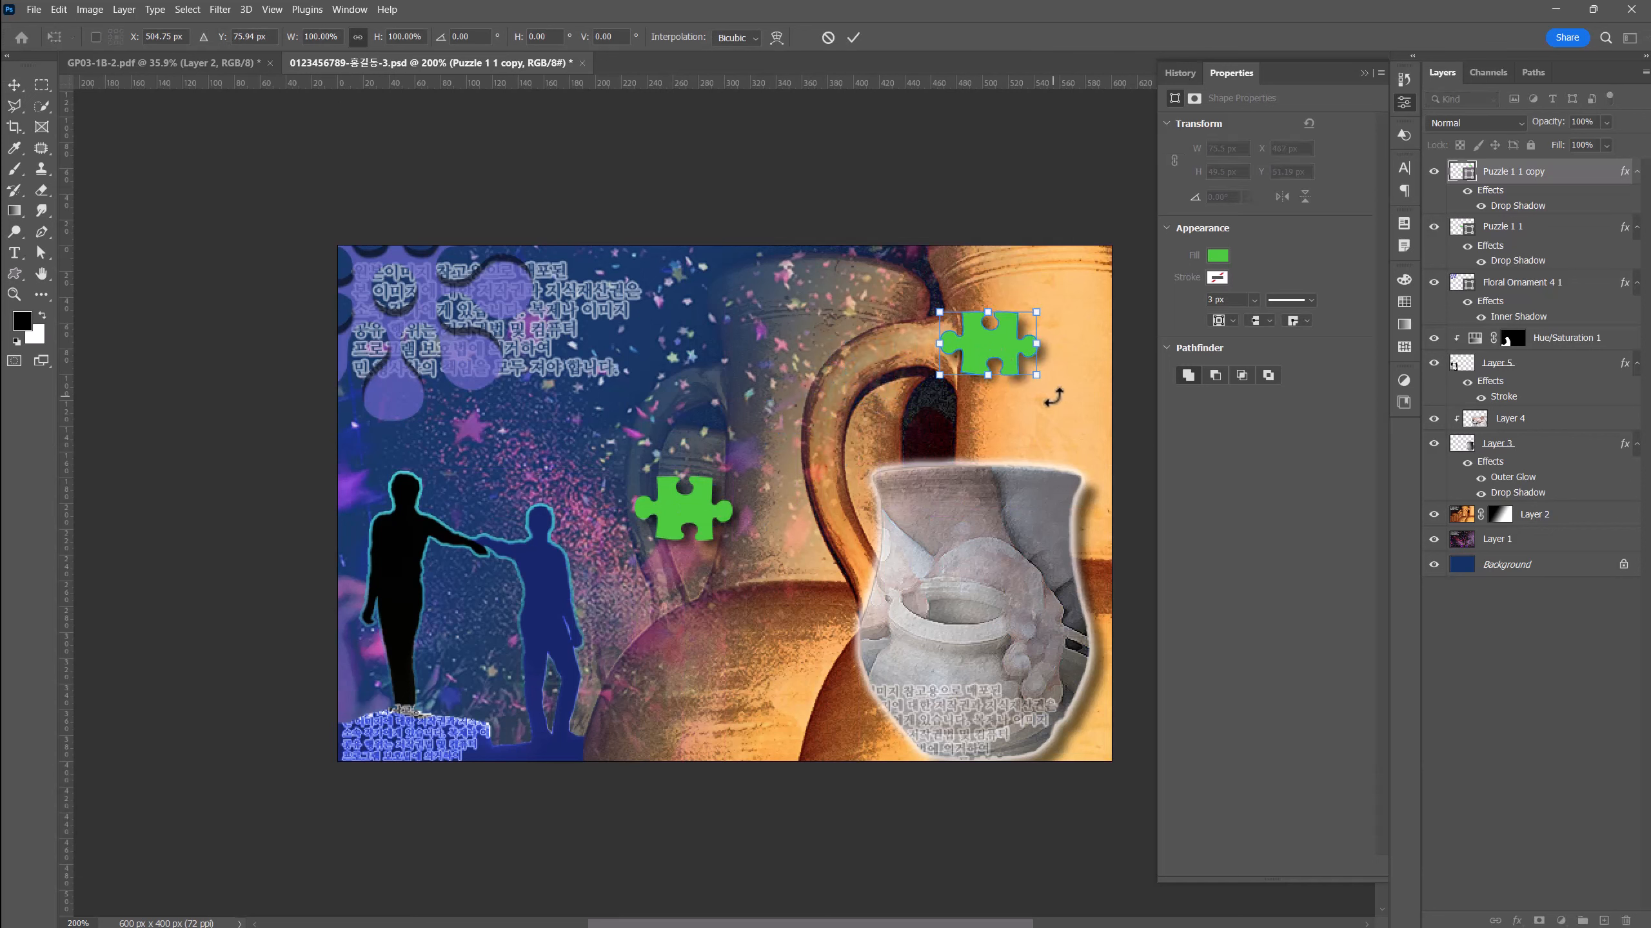
pyautogui.moveTo(1058, 389); pyautogui.dragTo(1021, 448)
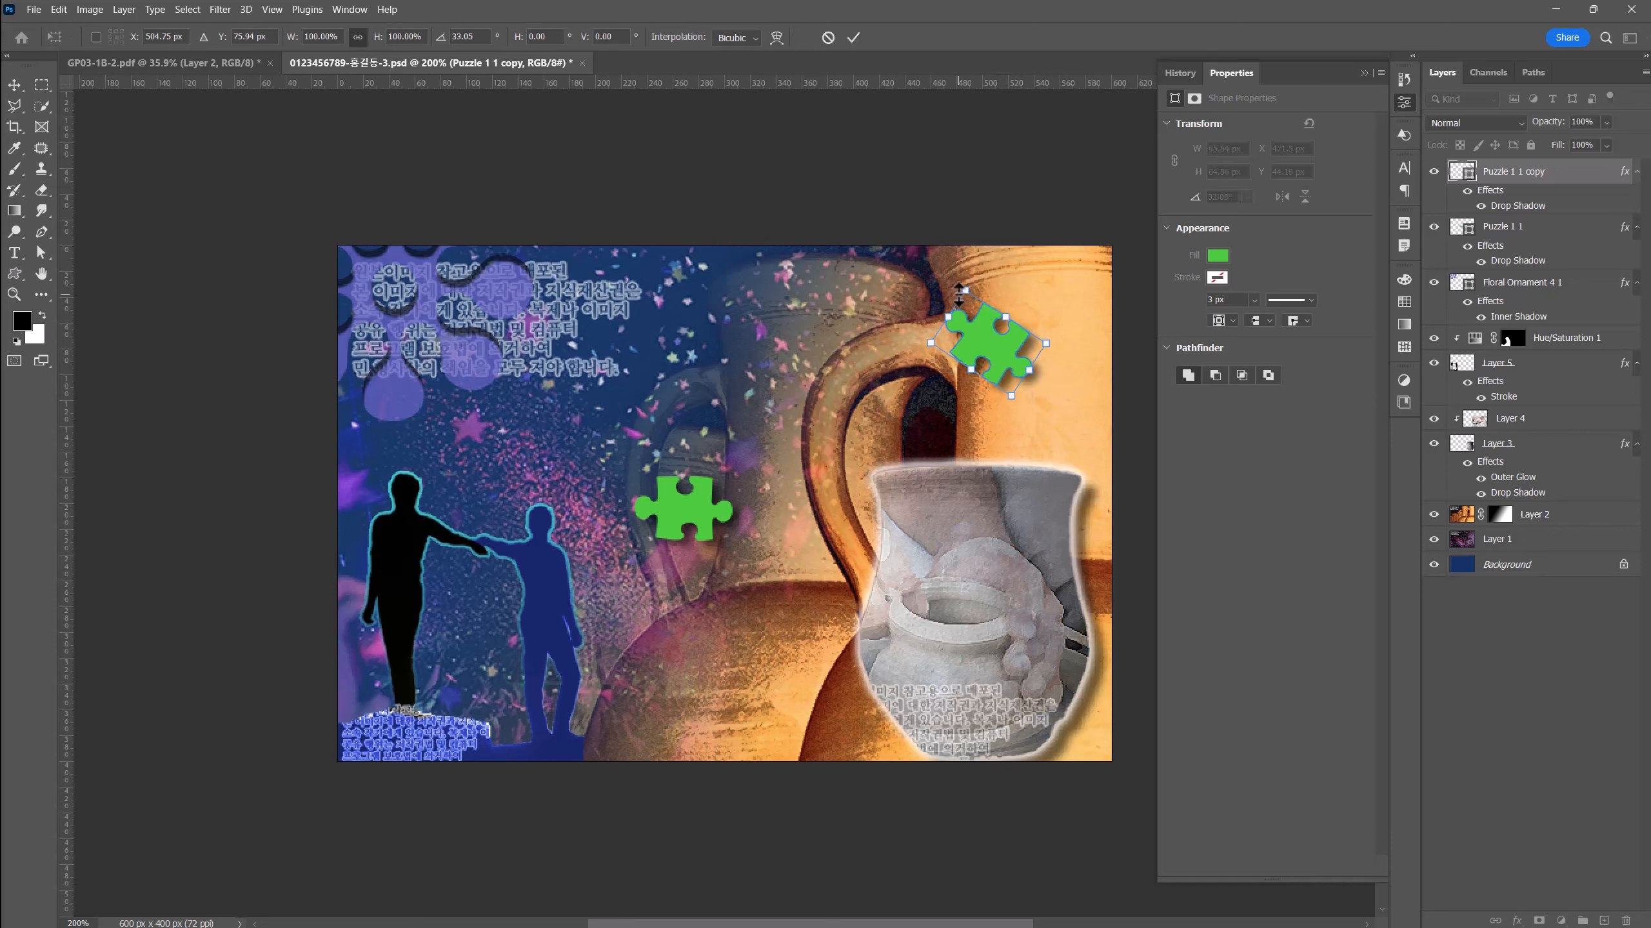
pyautogui.moveTo(965, 291); pyautogui.dragTo(960, 251)
pyautogui.moveTo(969, 335); pyautogui.dragTo(956, 352)
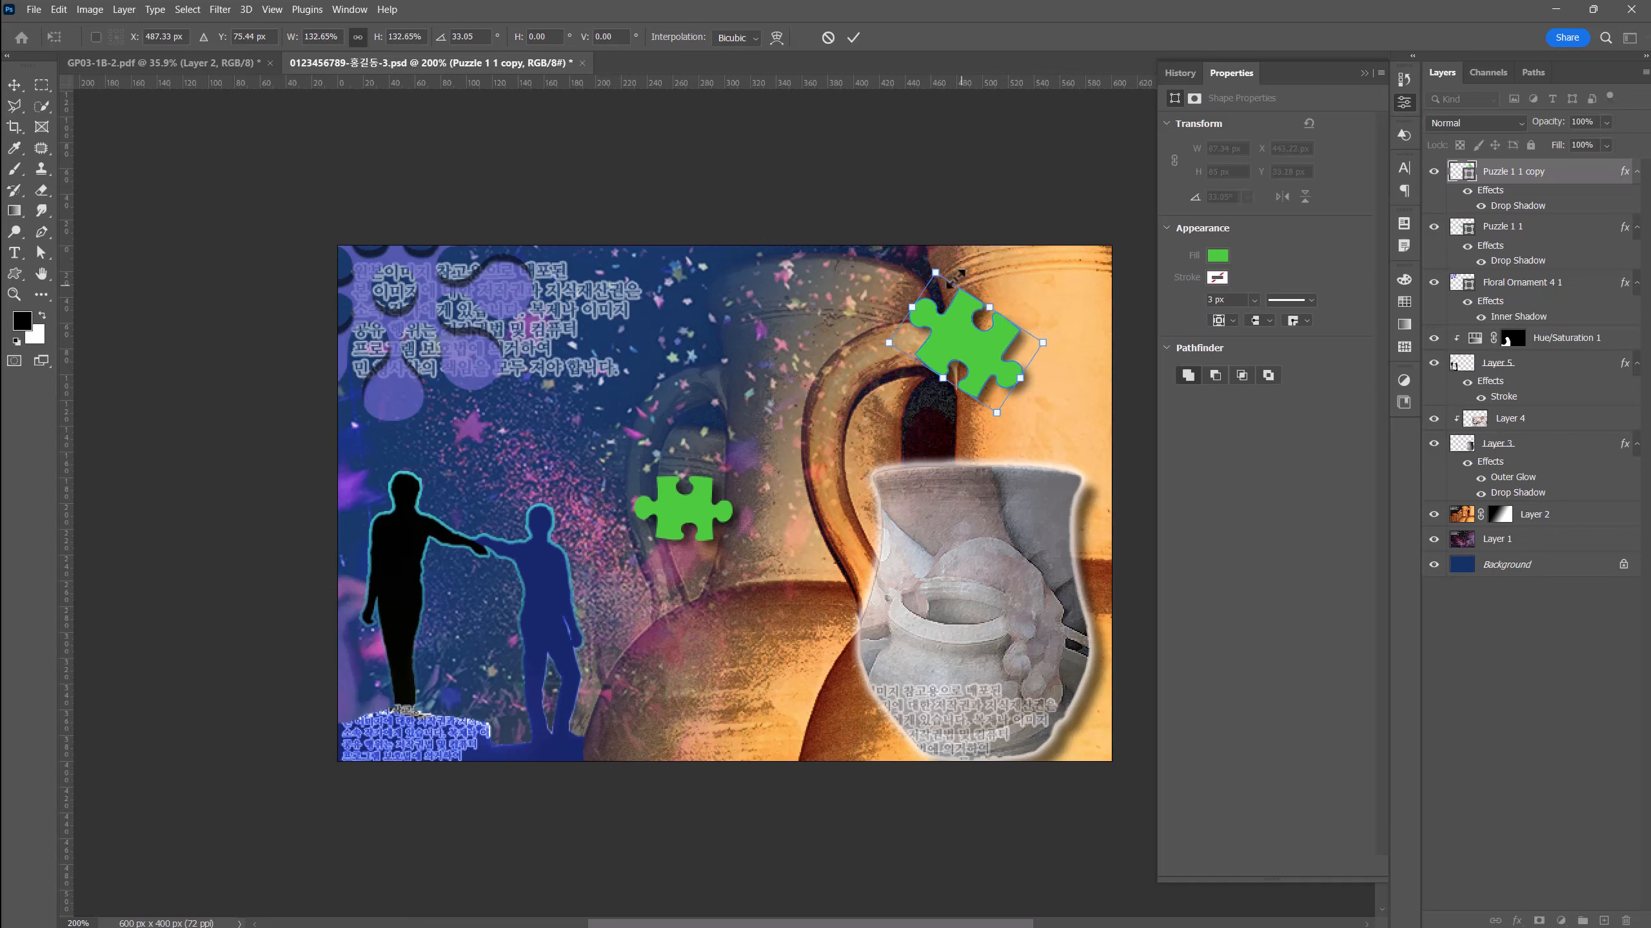
pyautogui.moveTo(939, 272); pyautogui.dragTo(934, 254)
pyautogui.moveTo(957, 342); pyautogui.dragTo(950, 346)
pyautogui.press('Return')
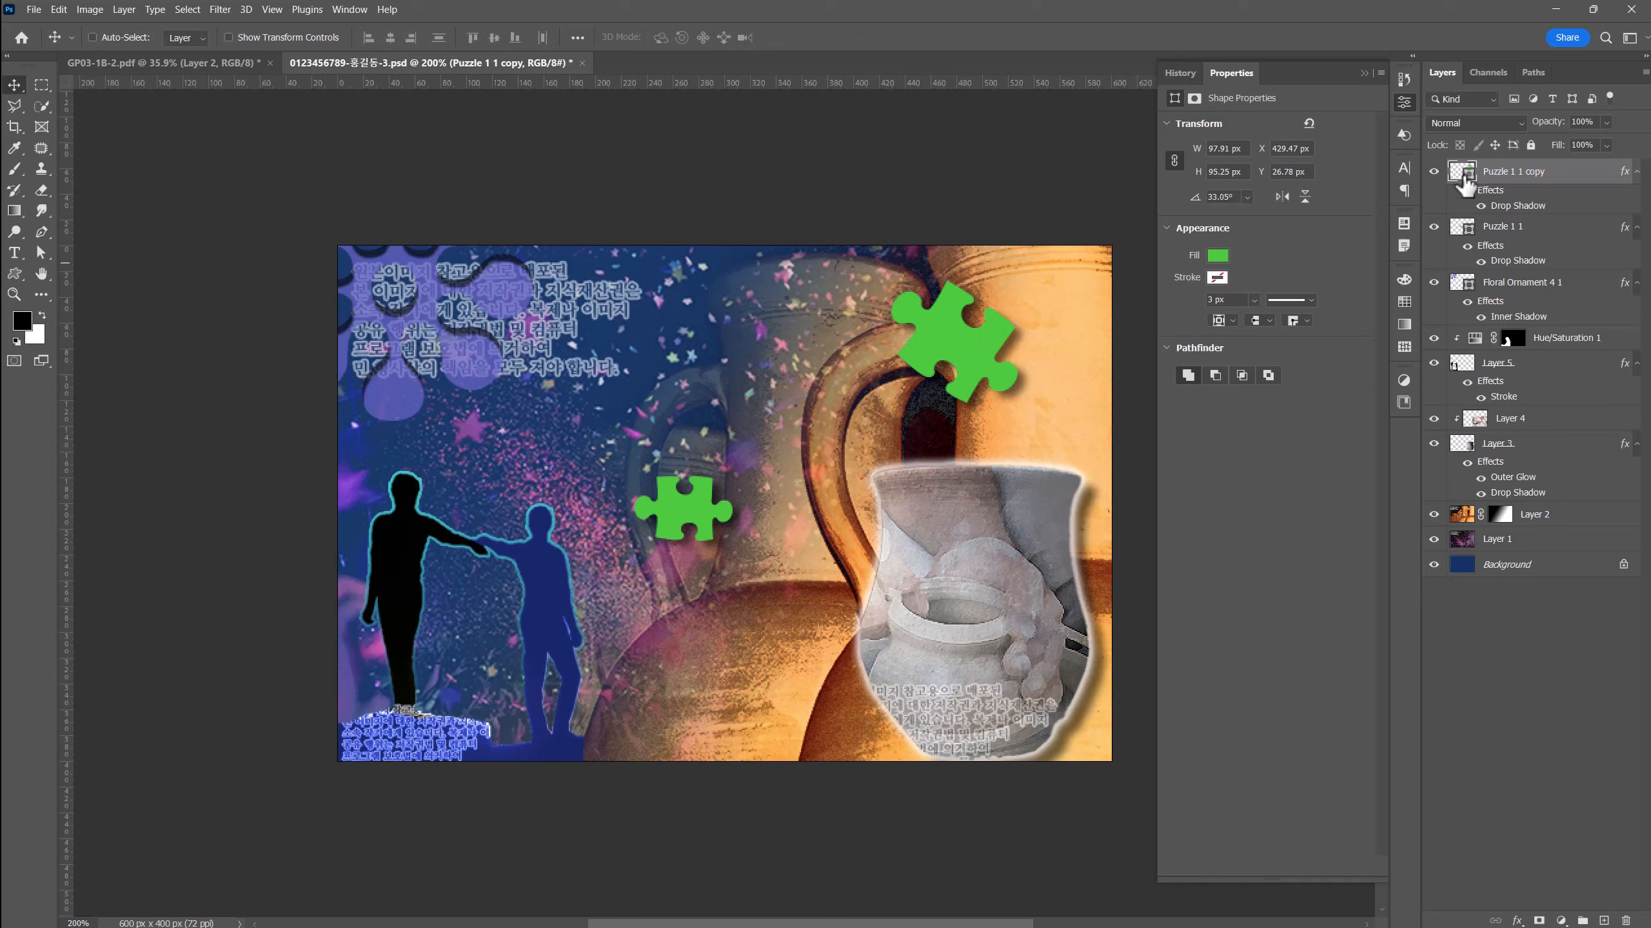
# - Set the fill colour of the rotated puzzle copy to #ffff66
pyautogui.doubleClick(1465, 175)
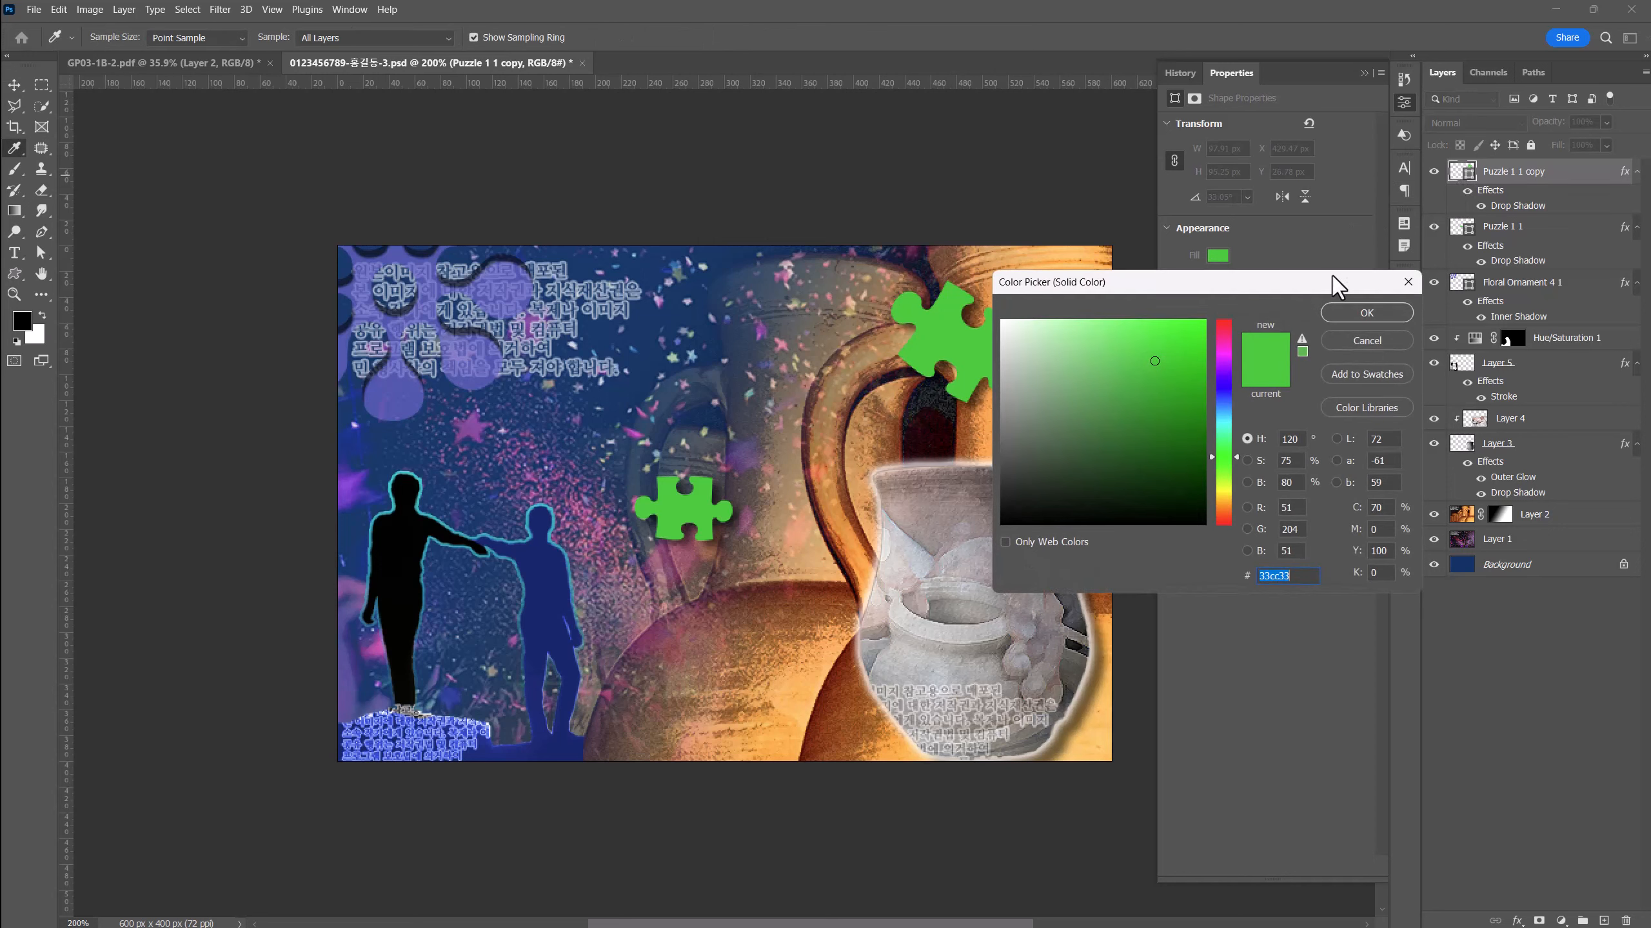
pyautogui.write('ffff6')
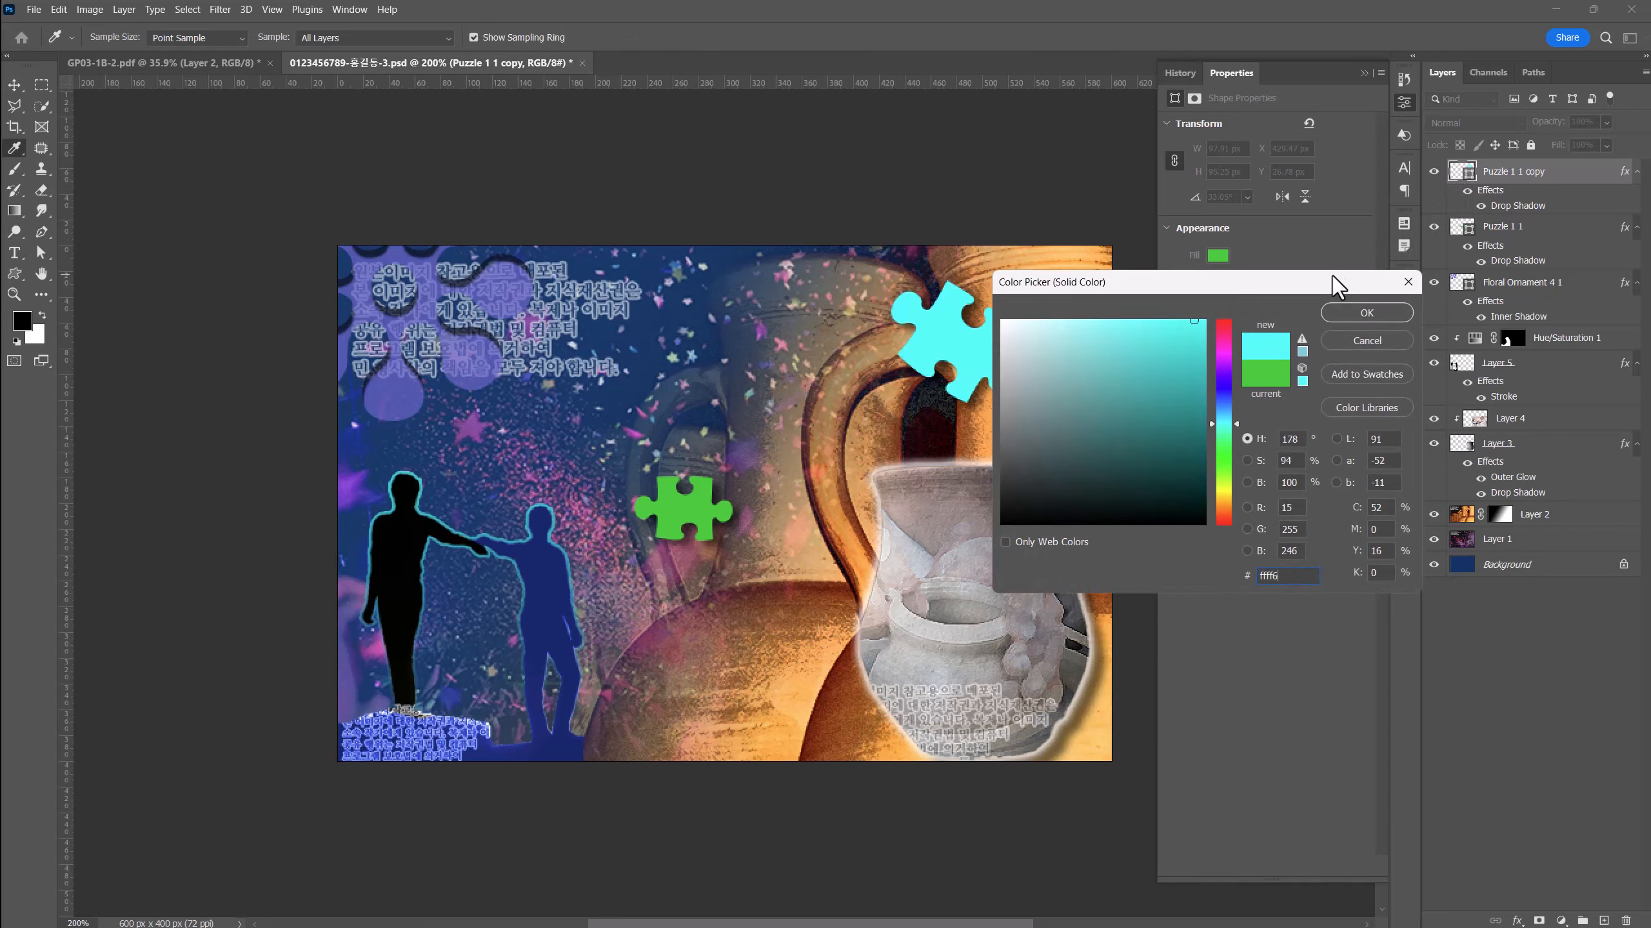
pyautogui.write('6')
pyautogui.press('Return')
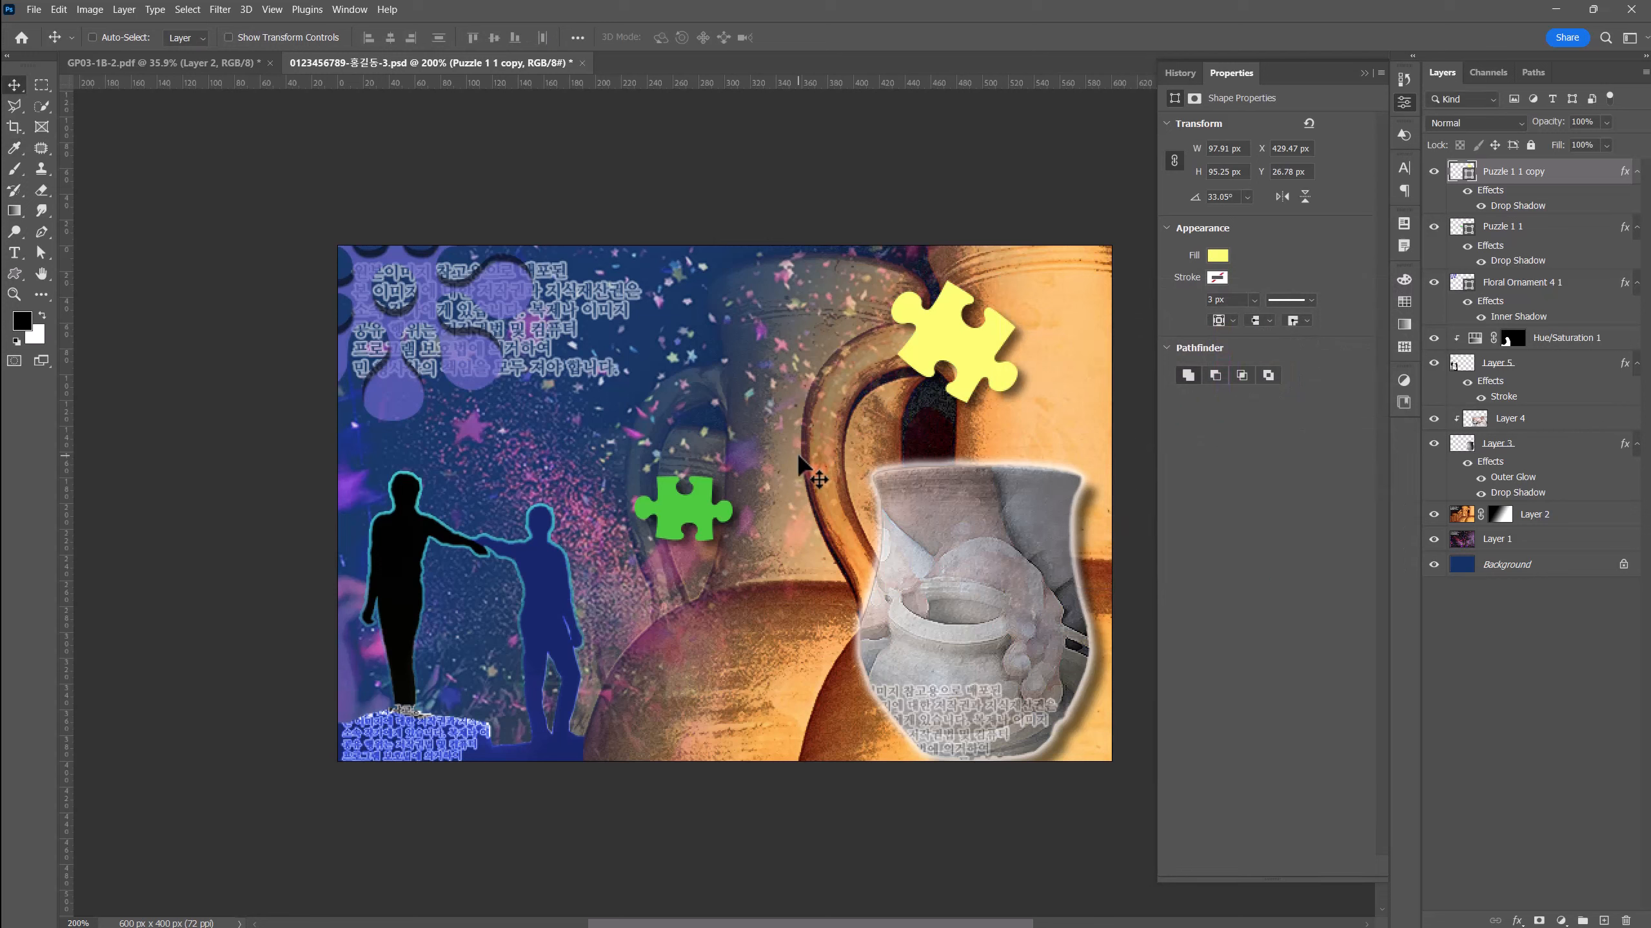
pyautogui.click(1402, 135)
pyautogui.click(1402, 134)
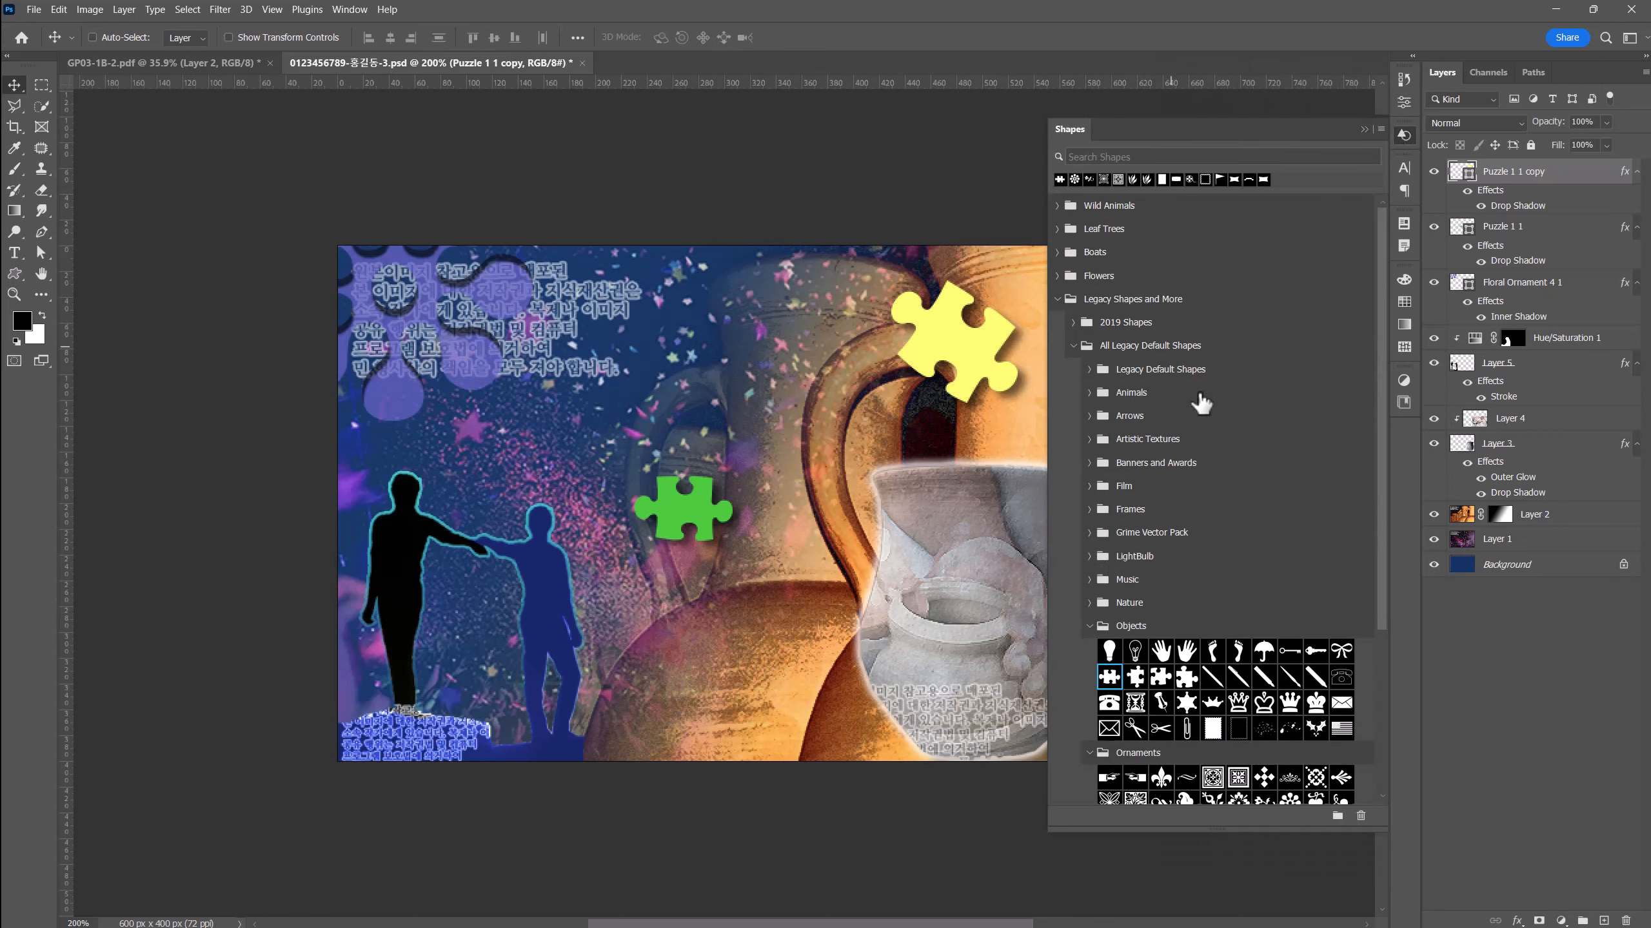
pyautogui.scroll(-5, 1218, 558)
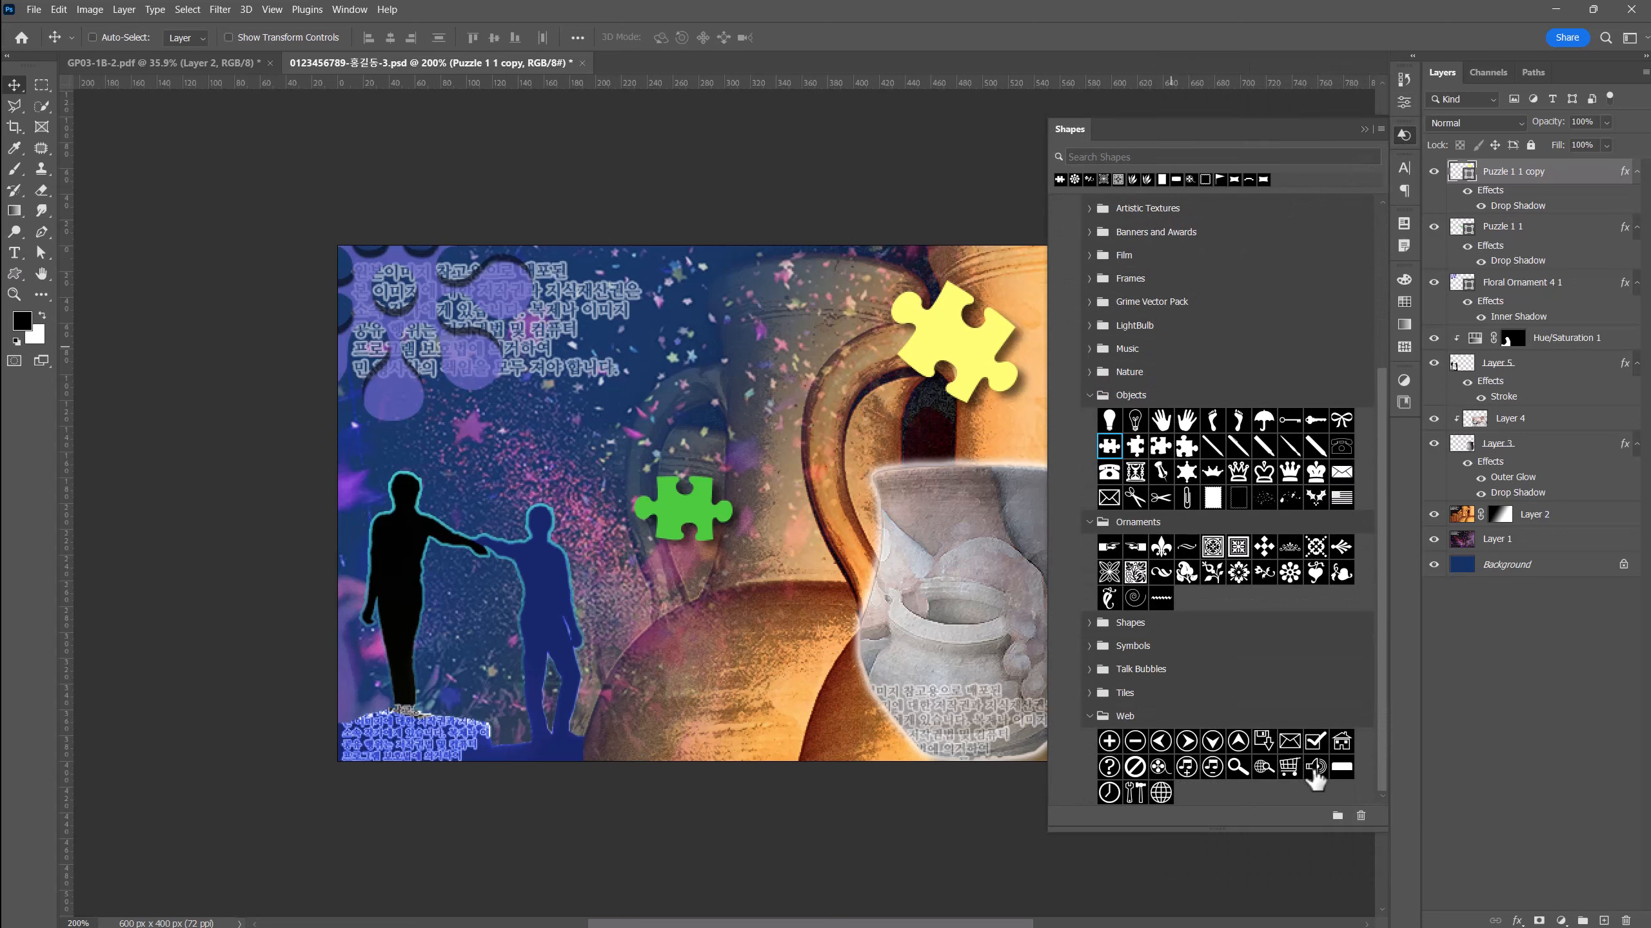
pyautogui.moveTo(1316, 777); pyautogui.dragTo(829, 525)
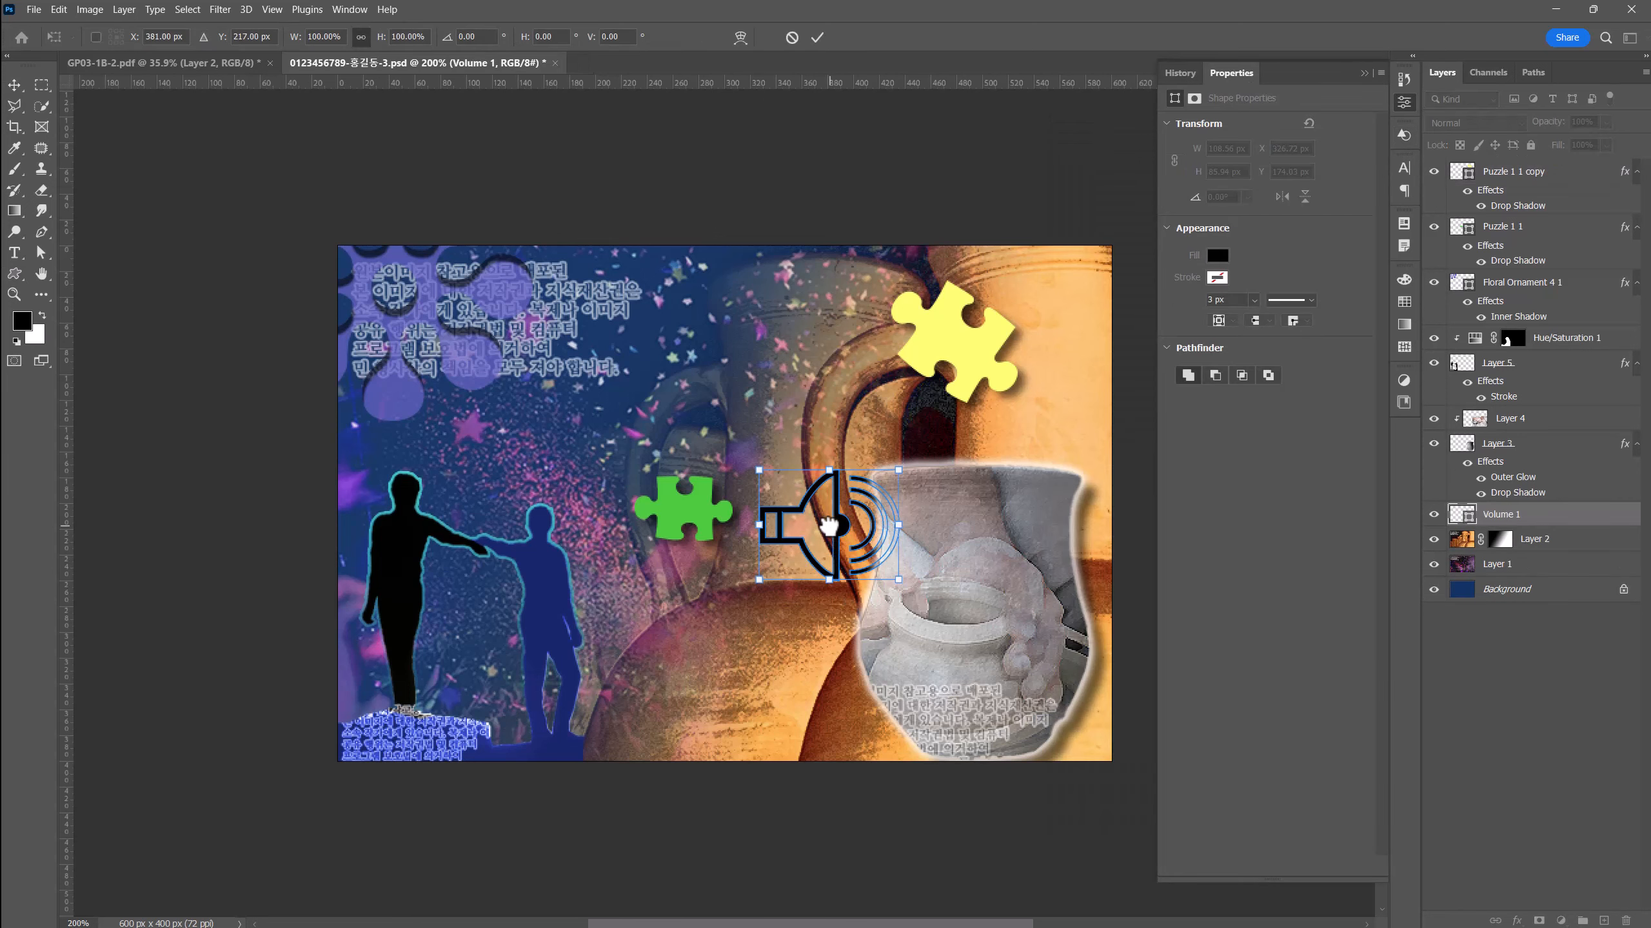
pyautogui.press('Escape')
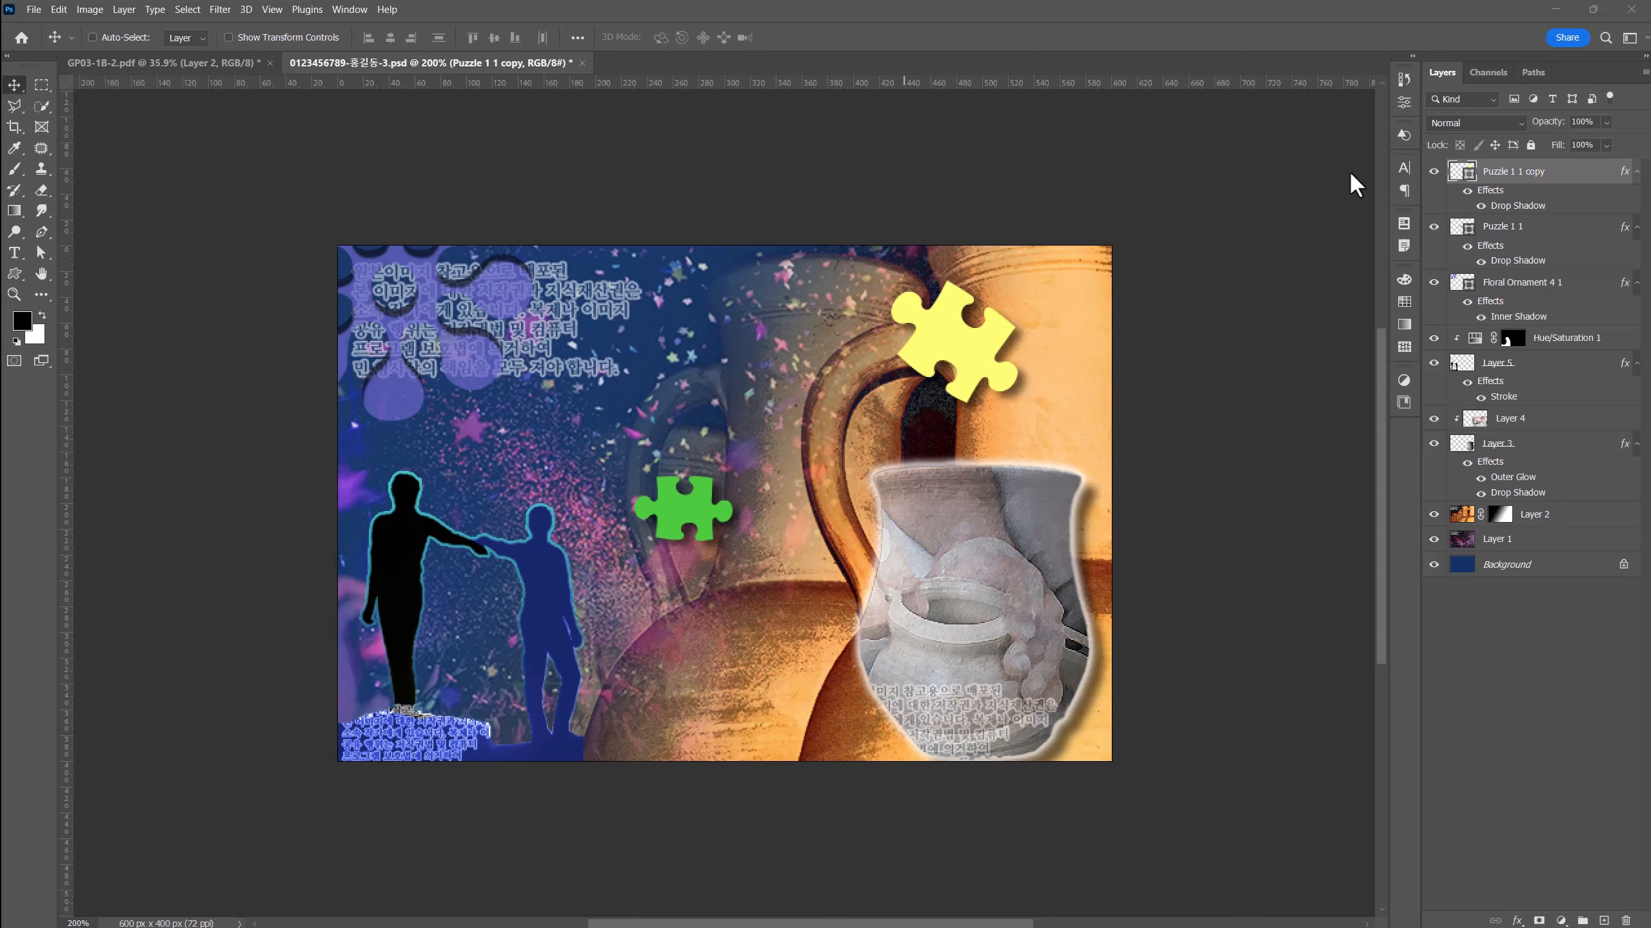
# - Place the Volume shape from the Web legacy shapes on the jug's handle, just above the grey pot, scaled to about 62 × 49 px
pyautogui.click(1403, 135)
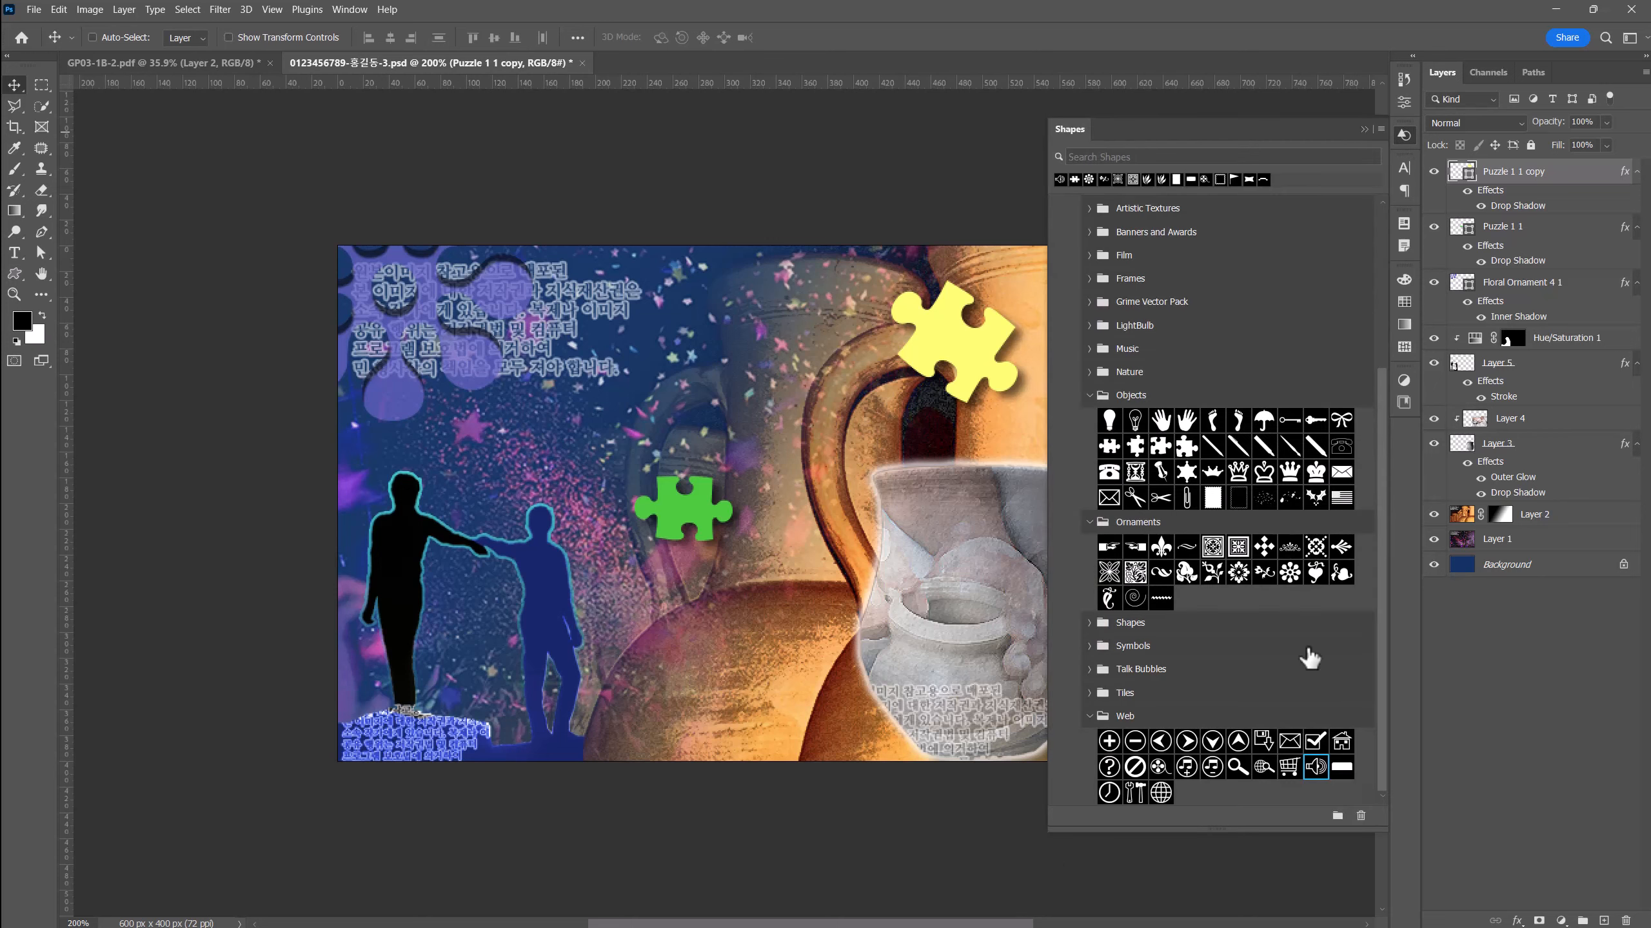
pyautogui.moveTo(1321, 786); pyautogui.dragTo(852, 497)
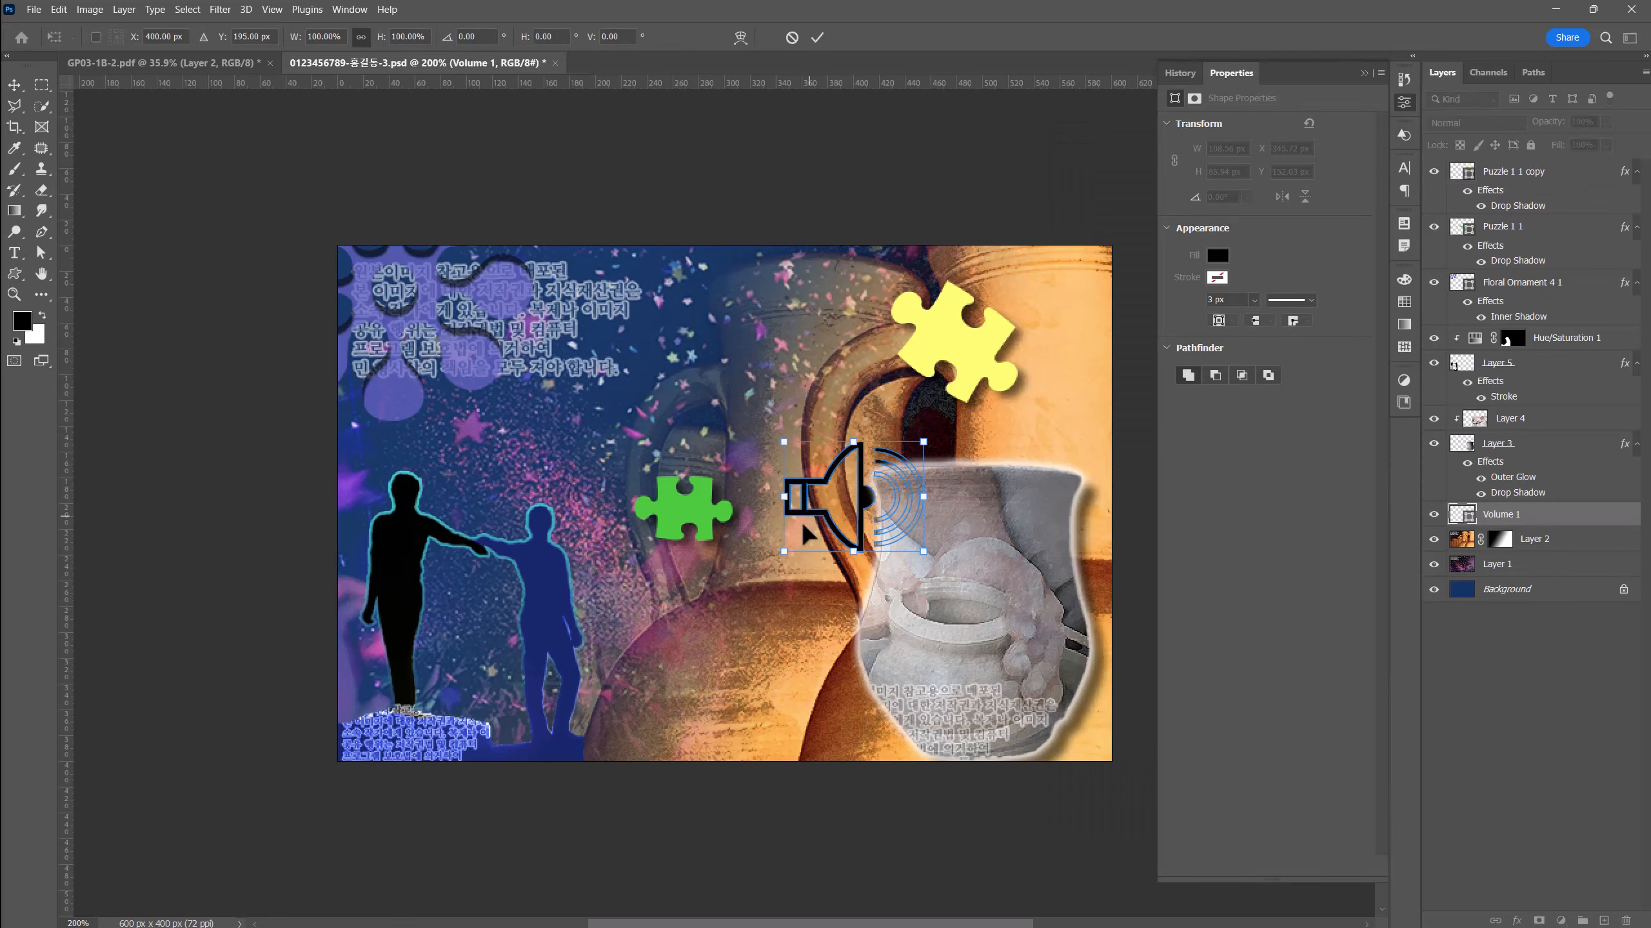
pyautogui.moveTo(783, 554); pyautogui.dragTo(832, 515)
pyautogui.moveTo(877, 483); pyautogui.dragTo(867, 413)
pyautogui.moveTo(847, 450); pyautogui.dragTo(853, 450)
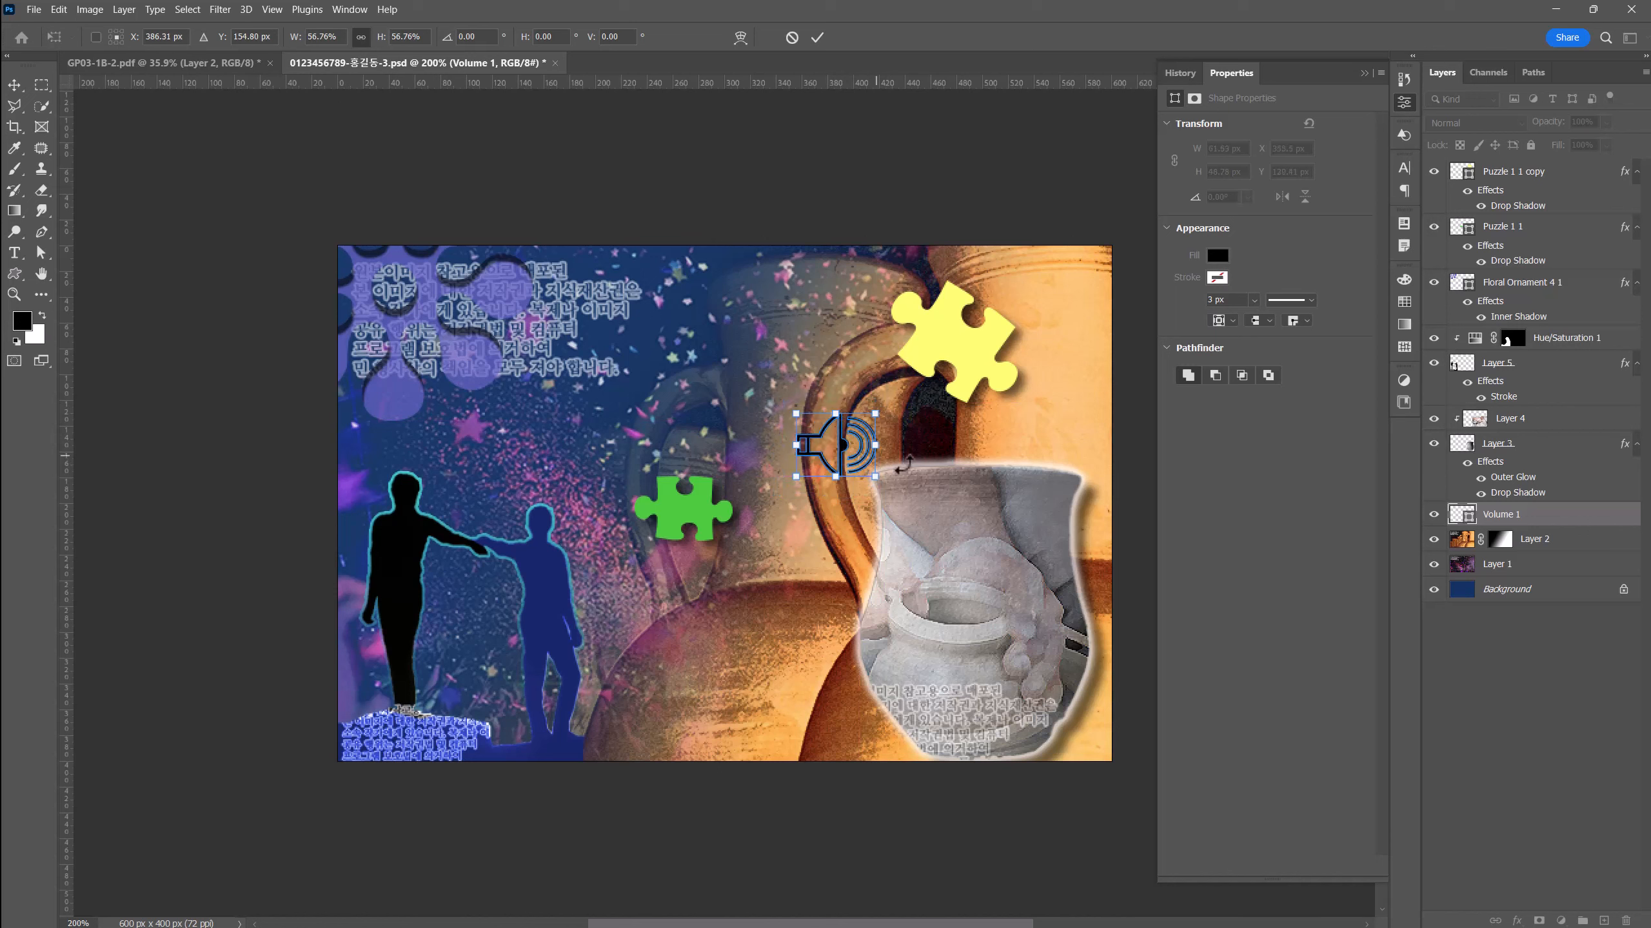
pyautogui.press('Return')
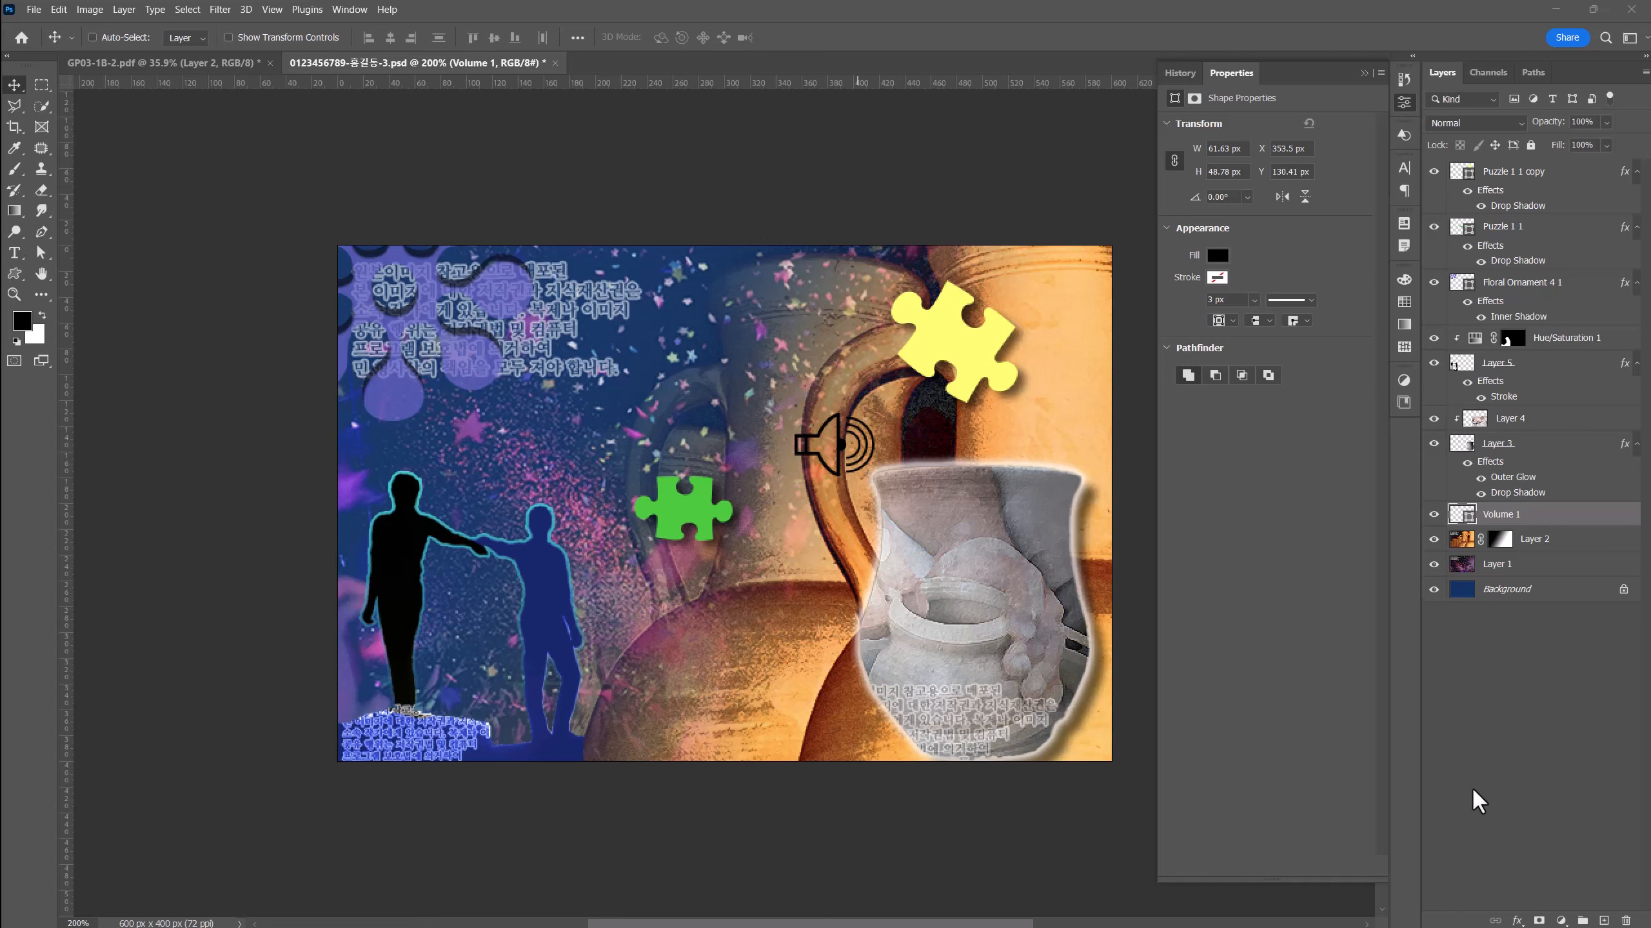
# - Add a Gradient Overlay to the volume icon and set the gradient's start colour to #66ffcc
pyautogui.click(1519, 924)
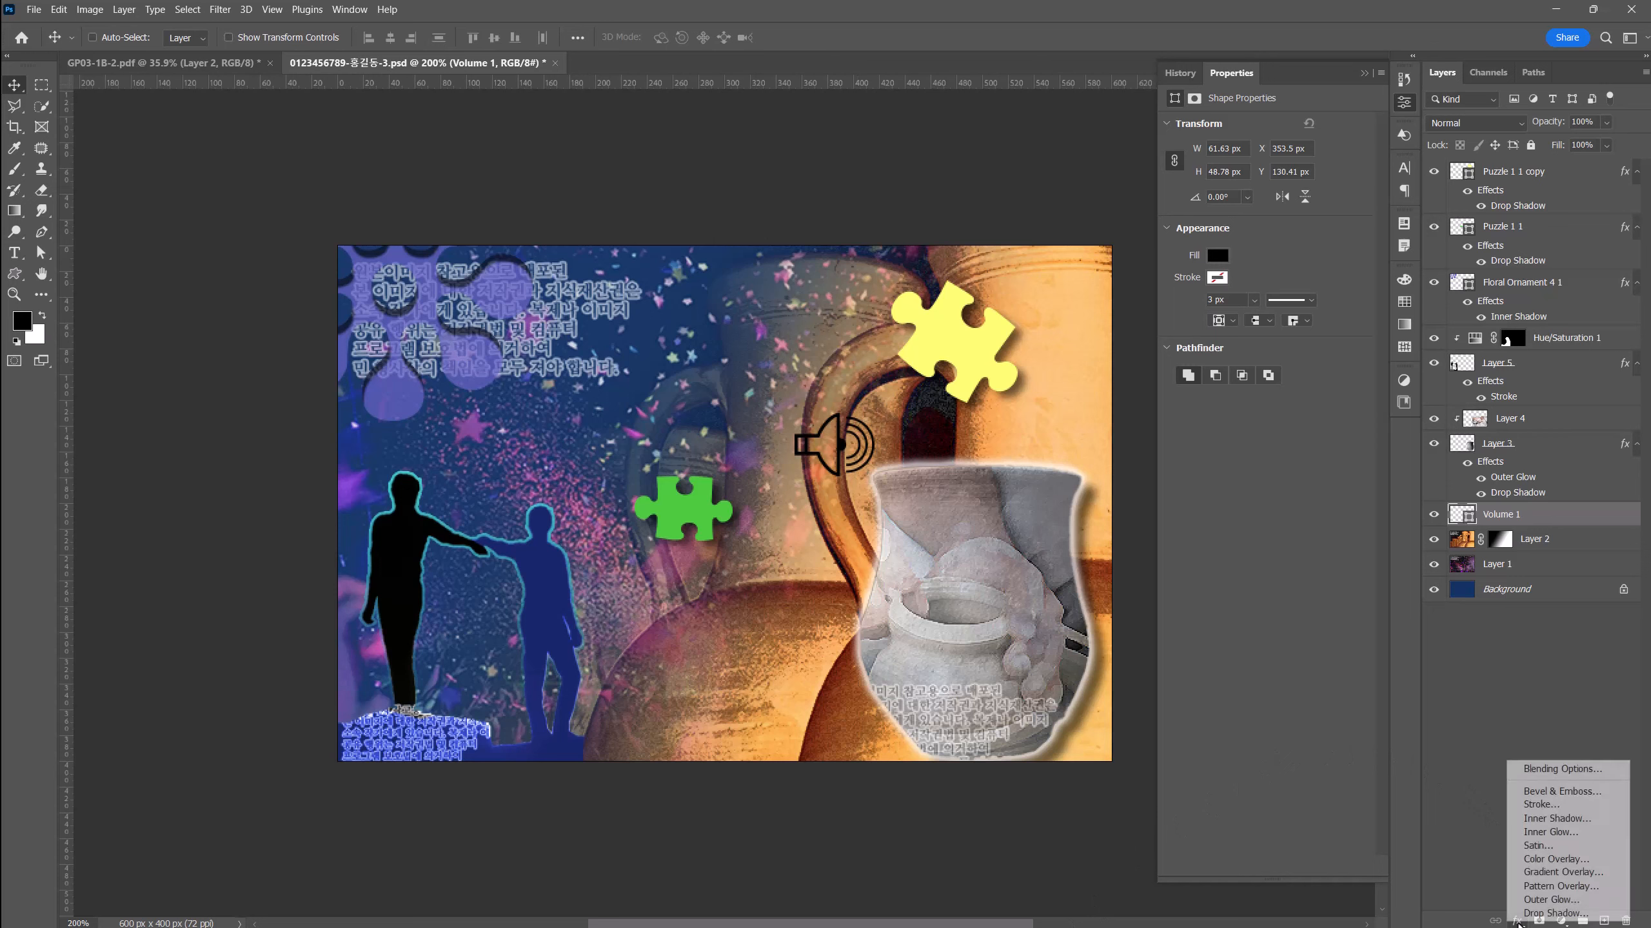
pyautogui.click(1550, 873)
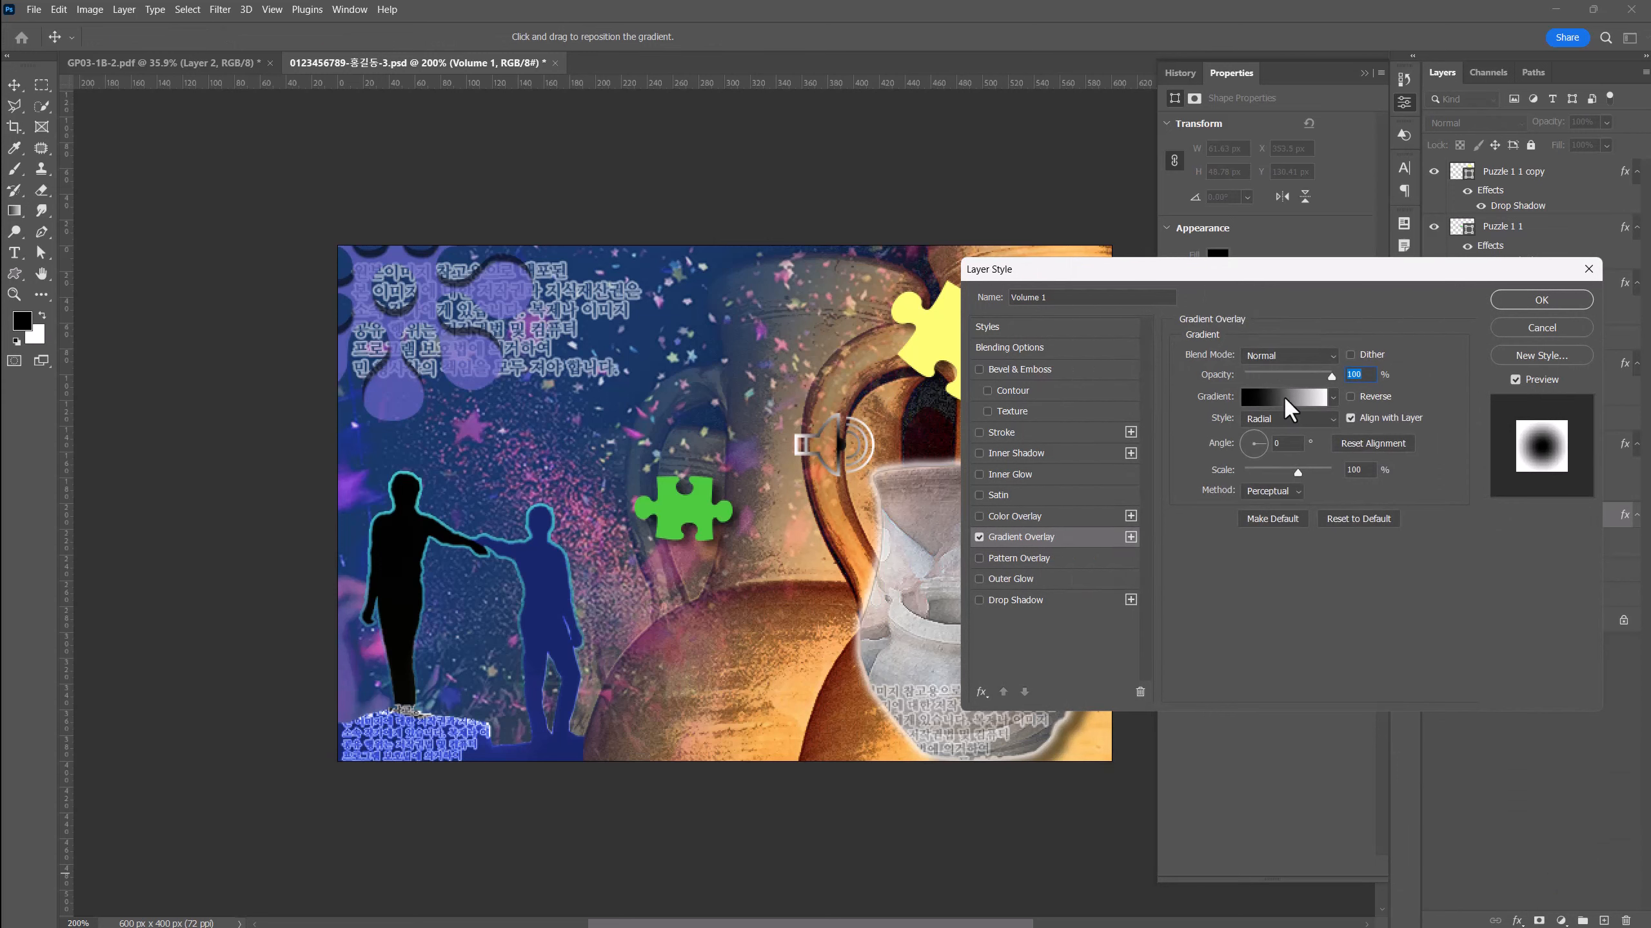
pyautogui.click(1283, 394)
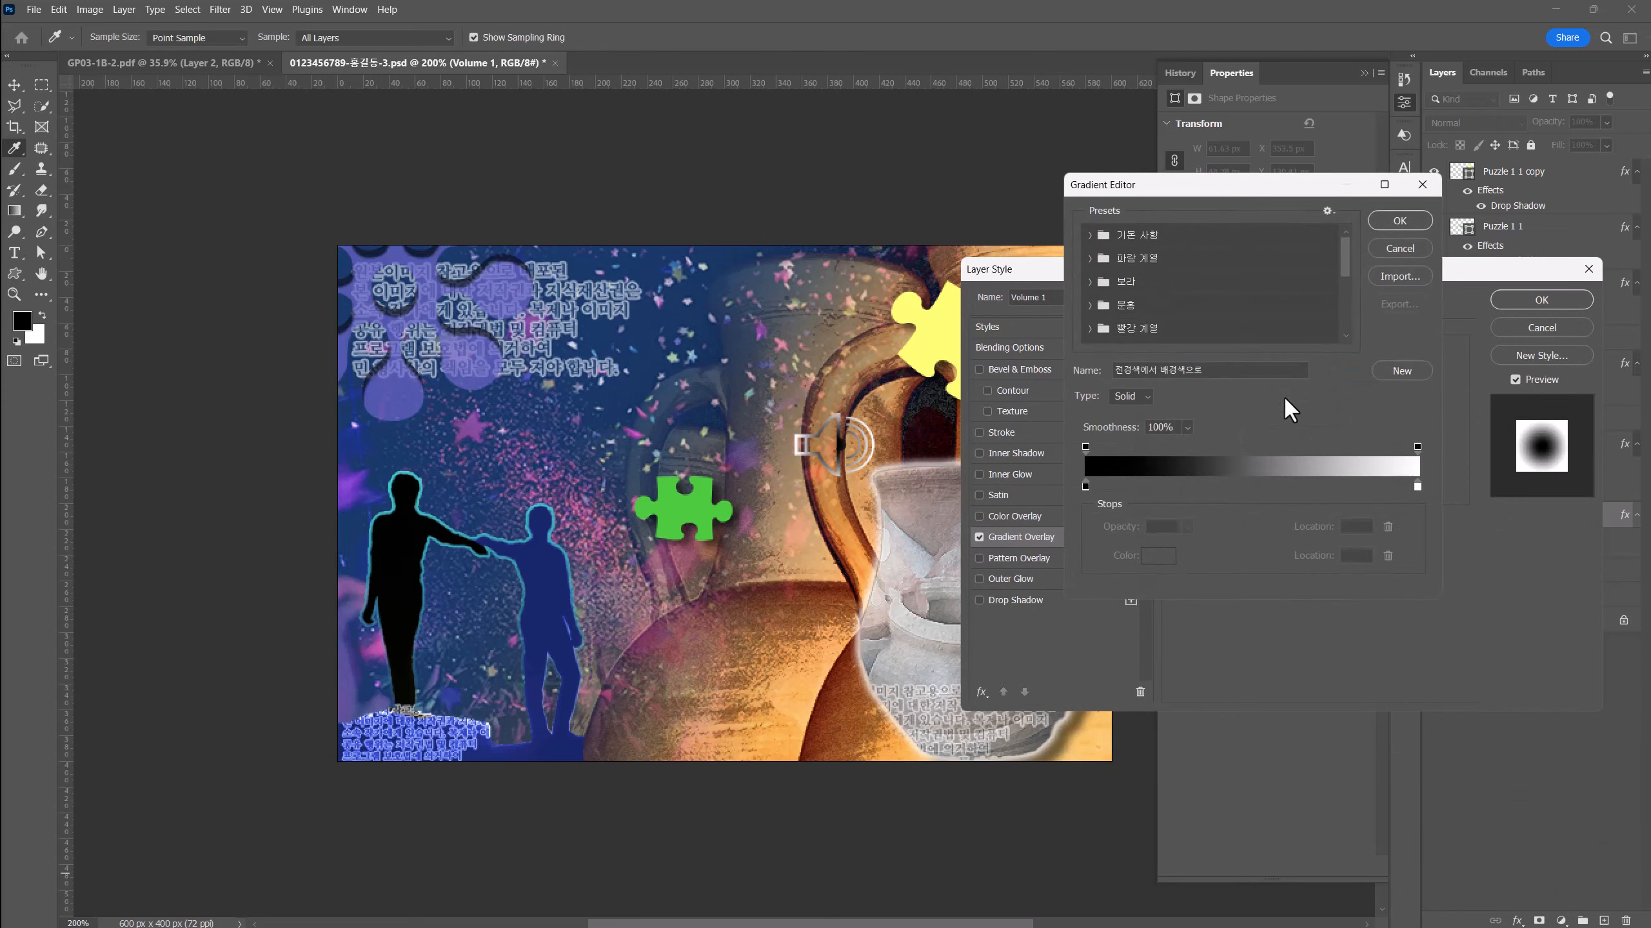
pyautogui.click(1084, 485)
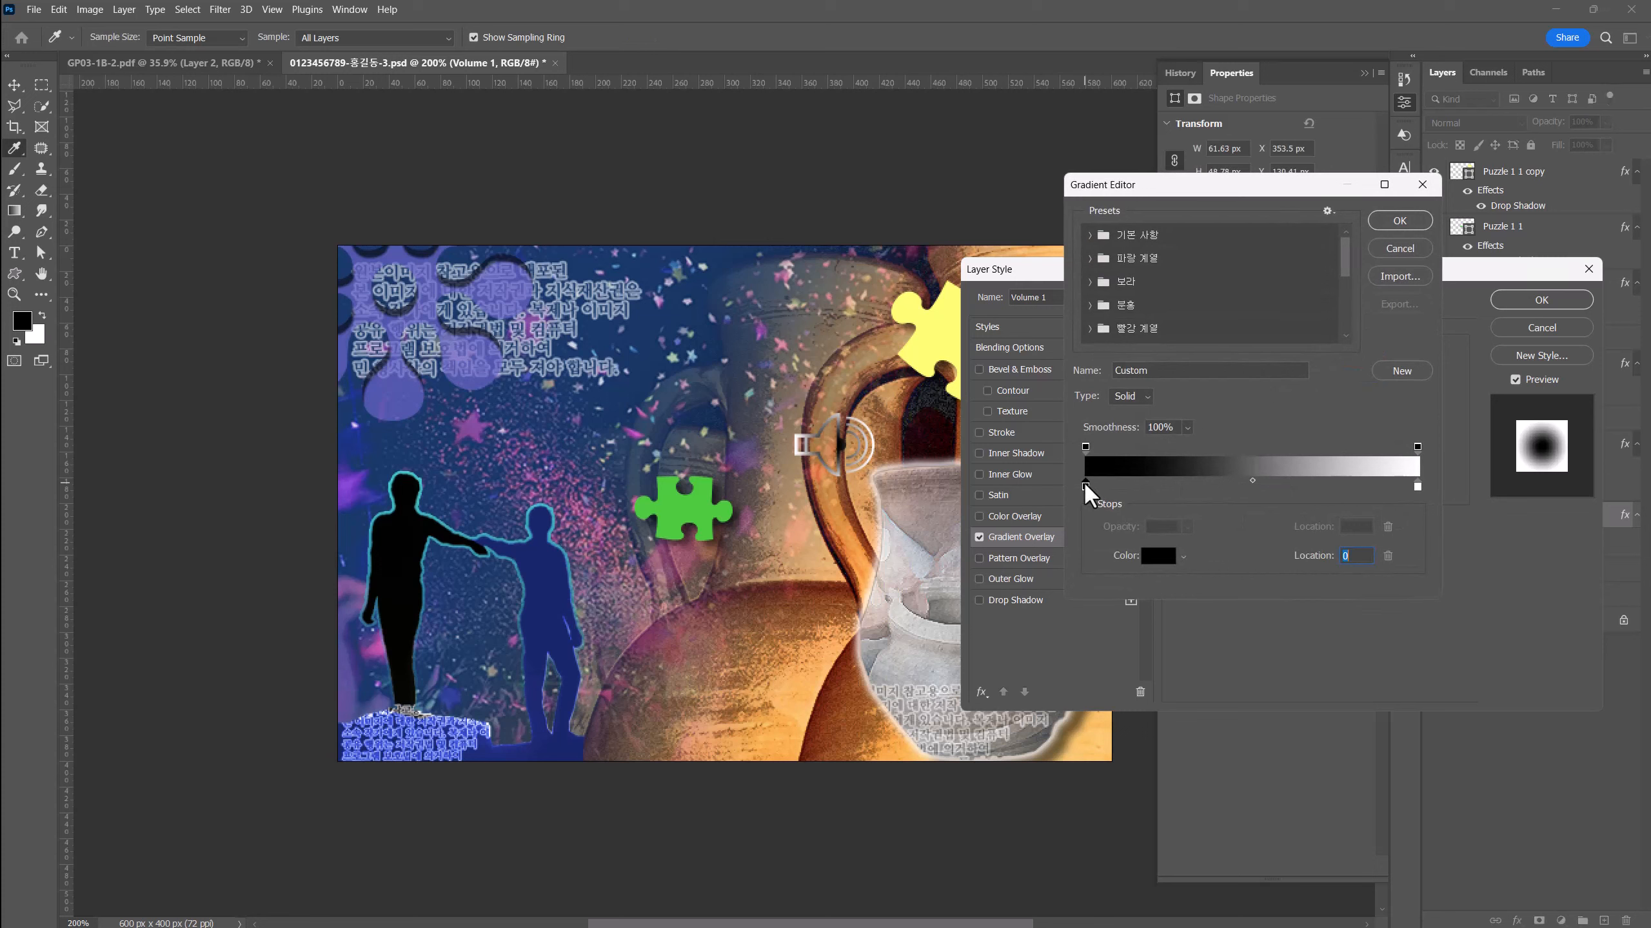
pyautogui.doubleClick(1084, 485)
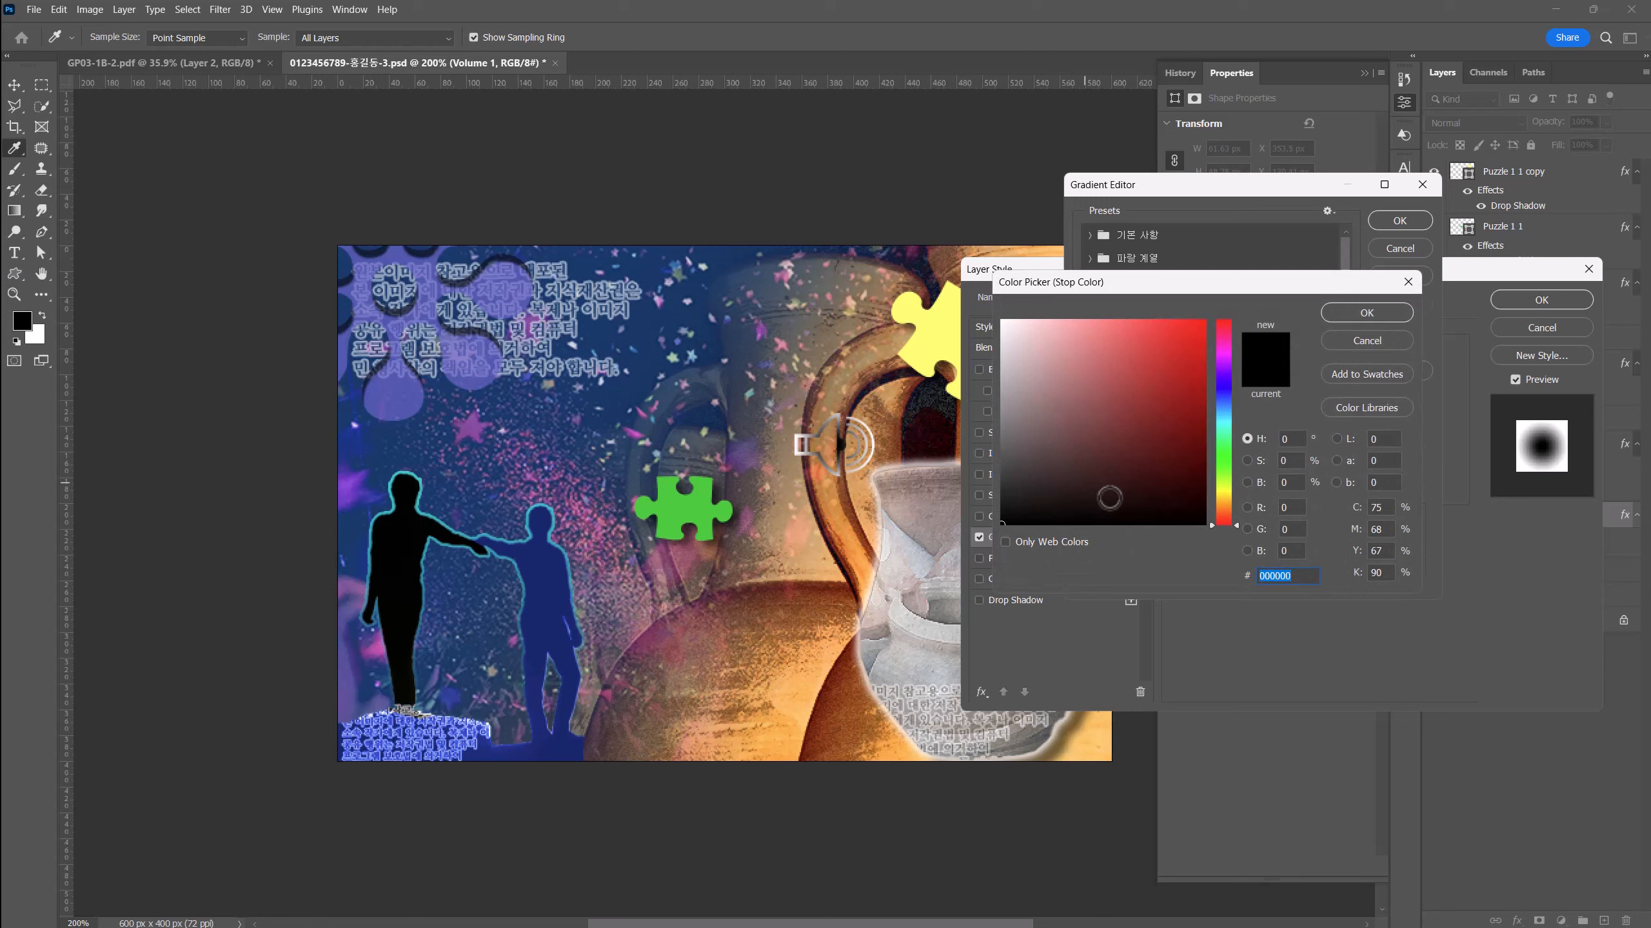
pyautogui.write('66ffcc')
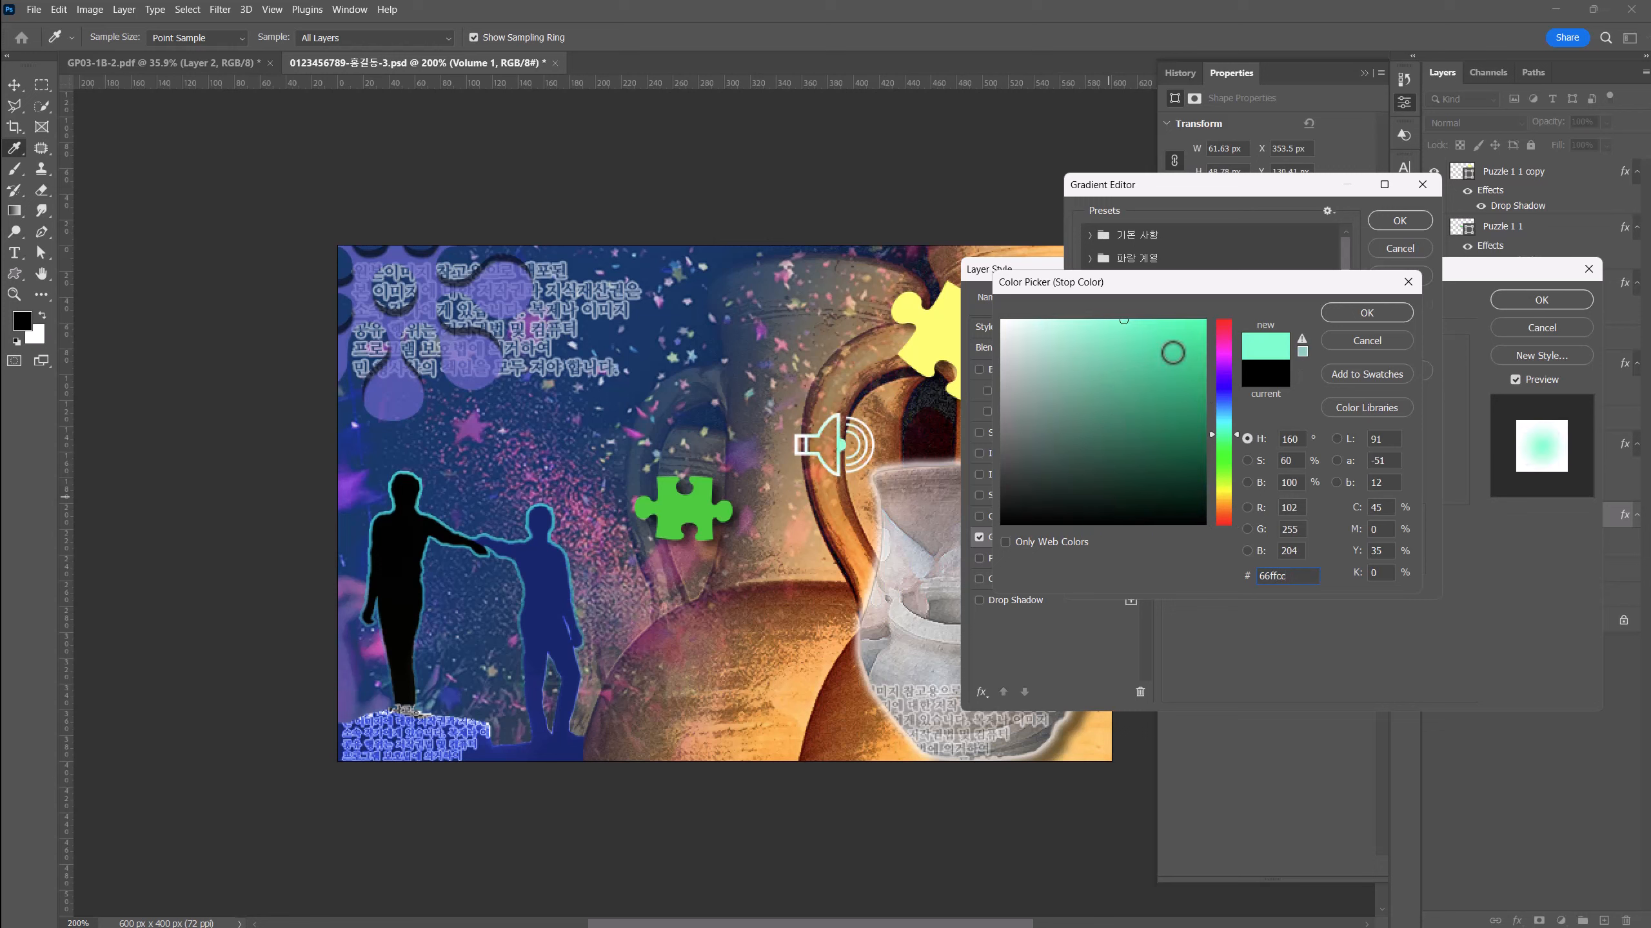
pyautogui.click(1344, 312)
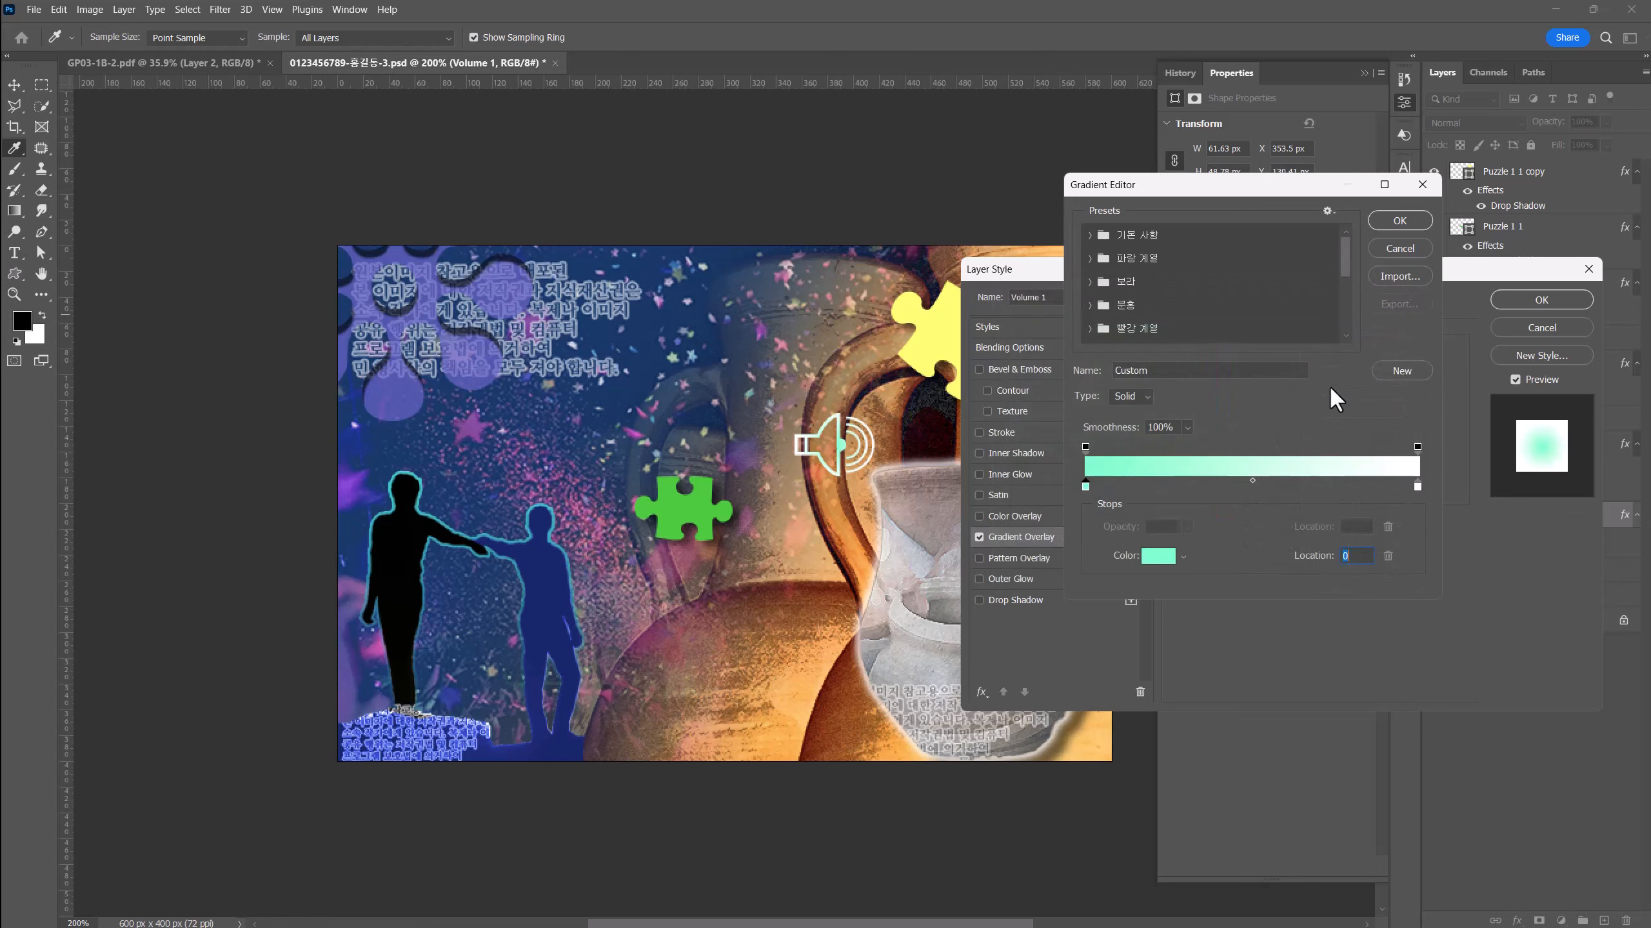
# - Set the end colour of the volume icon's gradient to #003366 and accept the gradient
pyautogui.doubleClick(1417, 487)
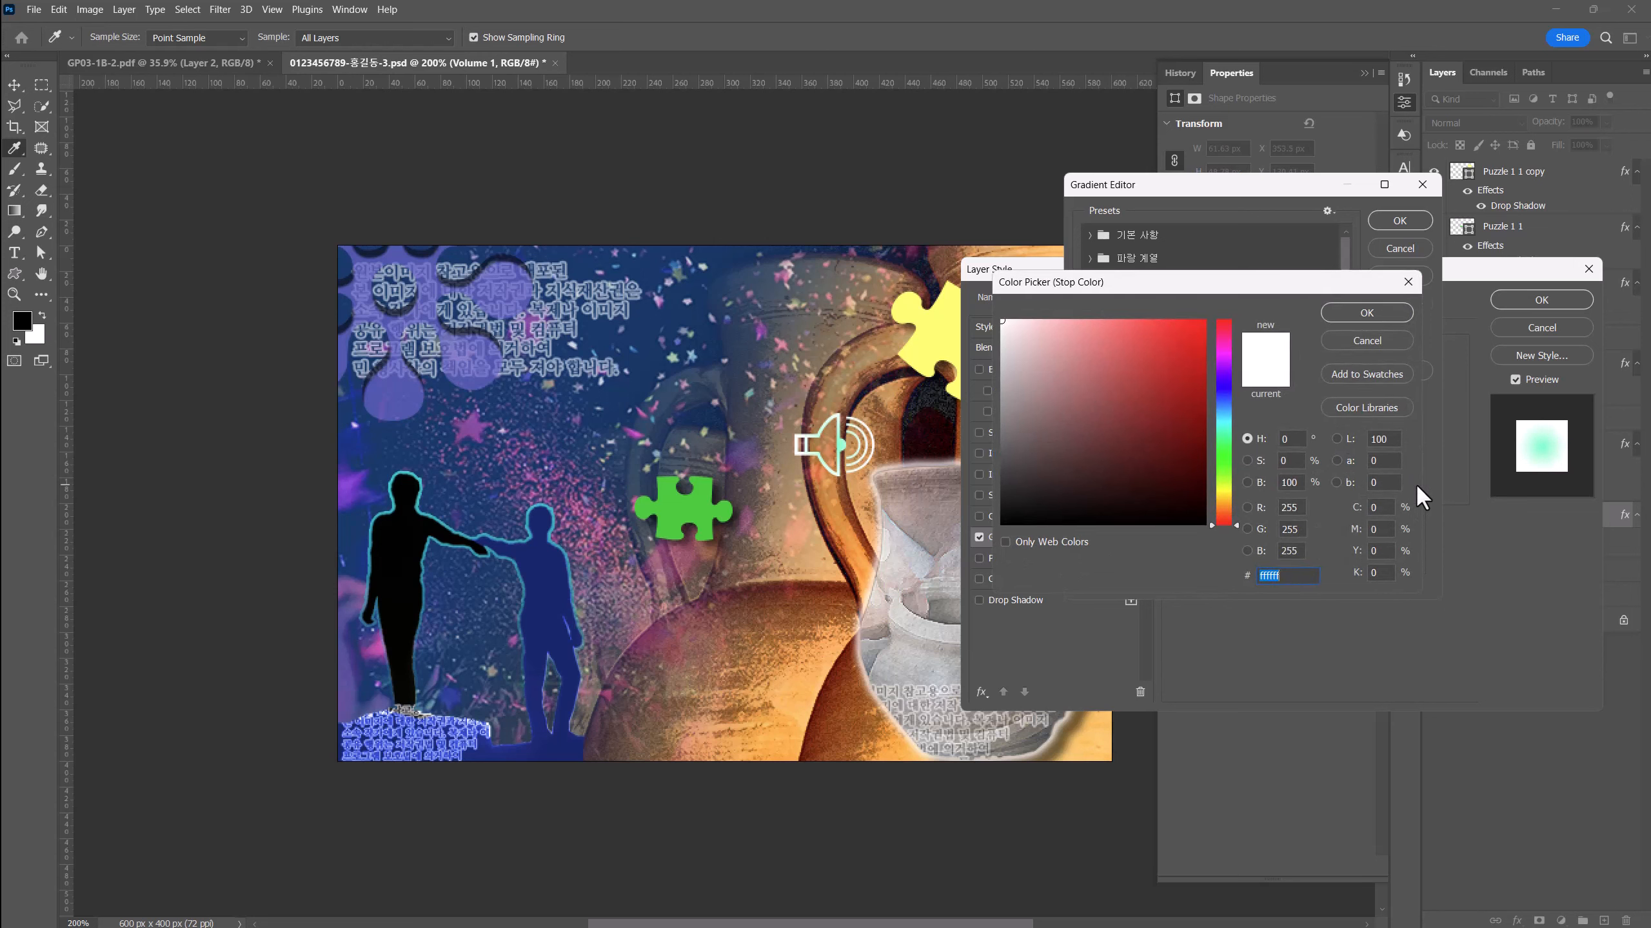
pyautogui.write('00')
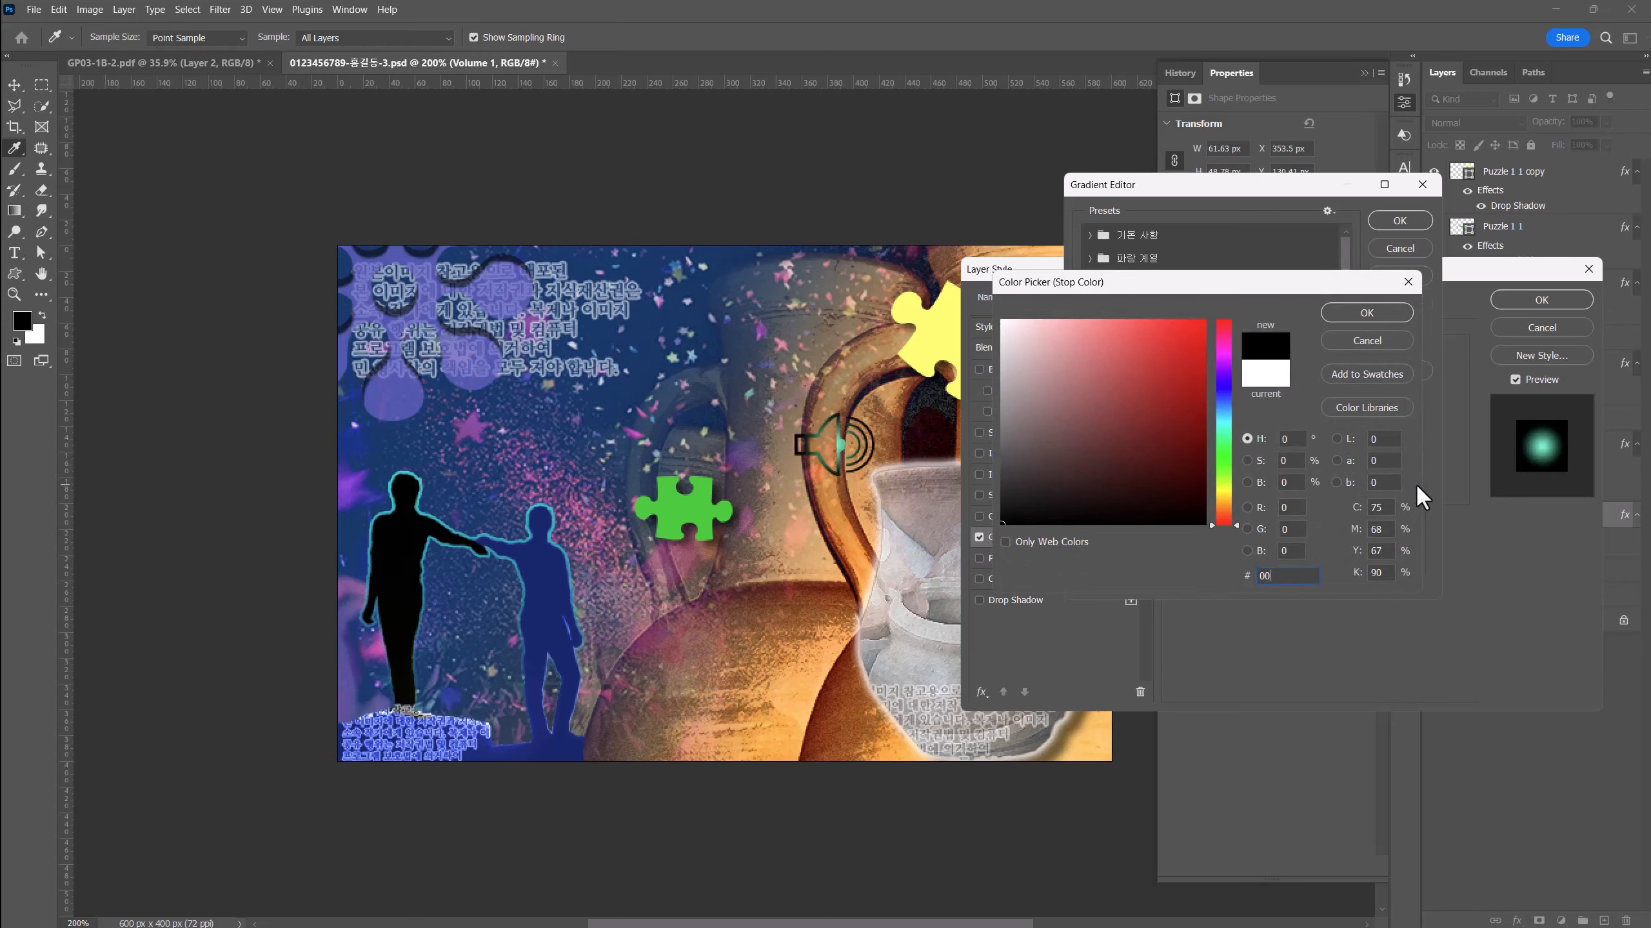
pyautogui.write('3366')
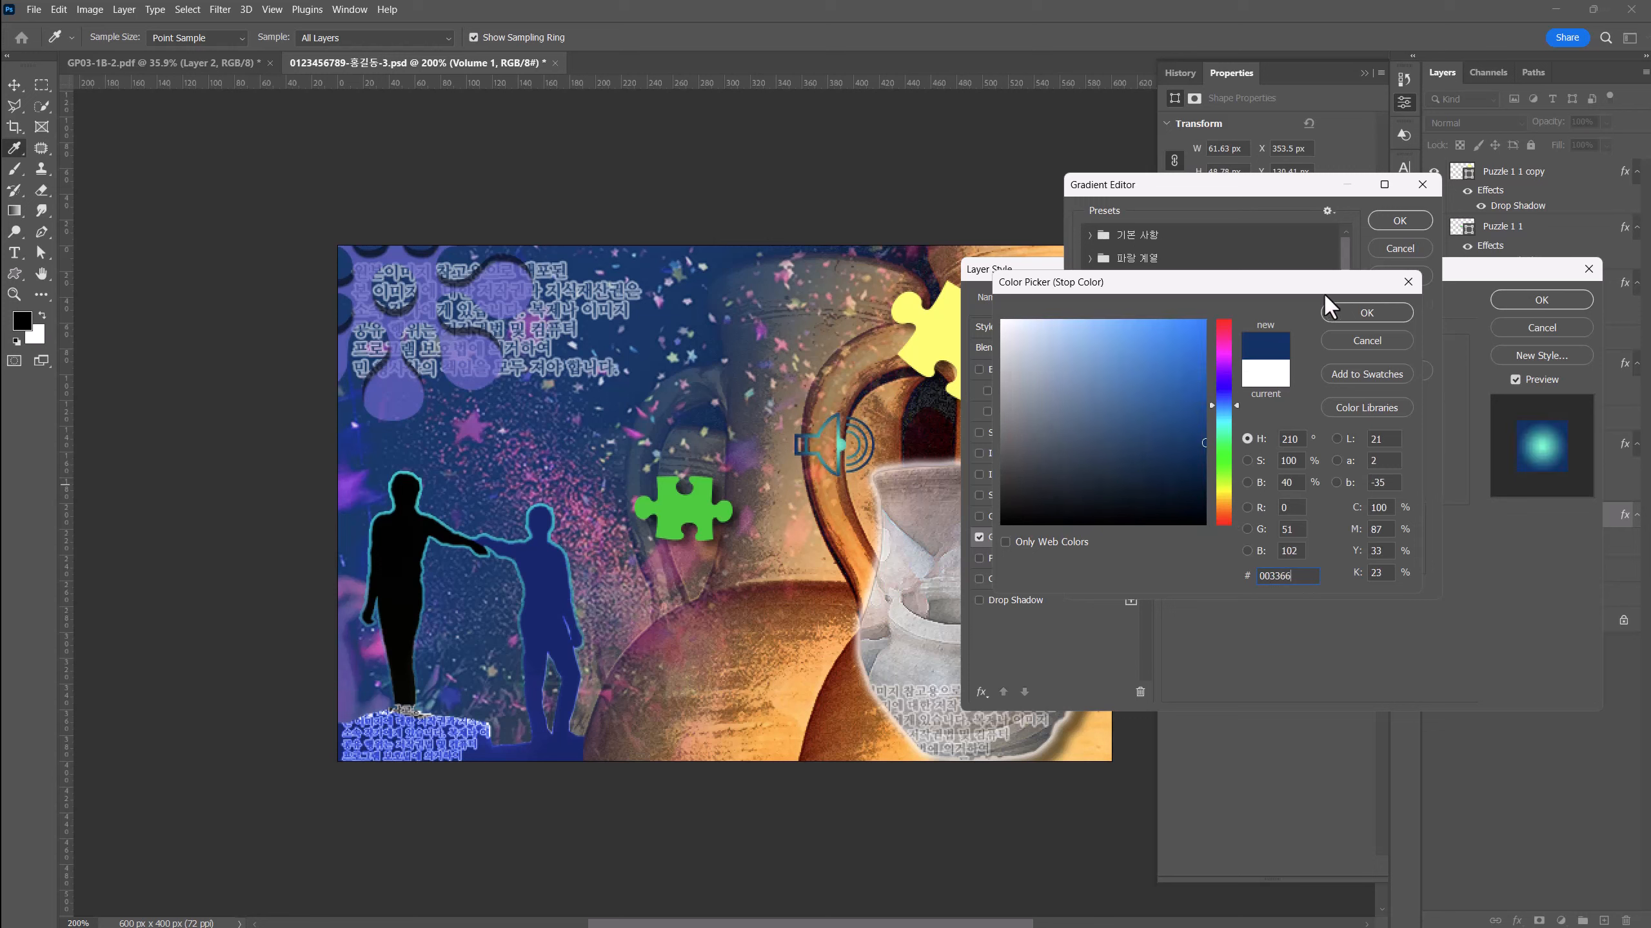
pyautogui.click(1367, 314)
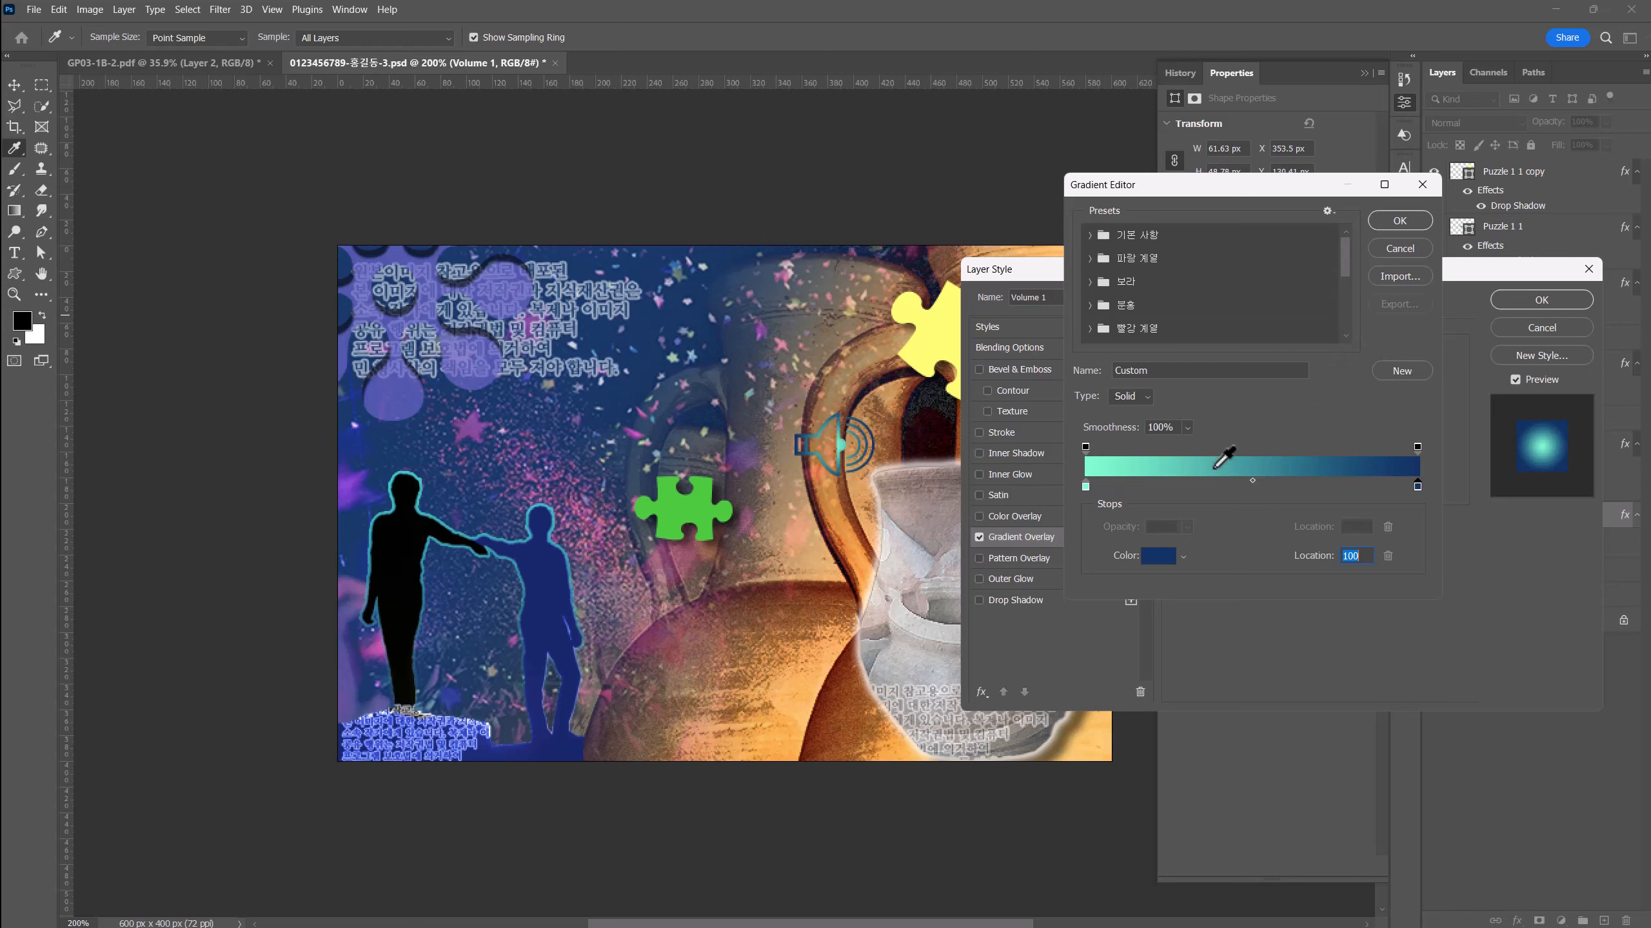
pyautogui.click(1398, 224)
# - Set the volume icon's Gradient Overlay to the Reflected style at a 106° angle and apply the layer style
pyautogui.click(1329, 419)
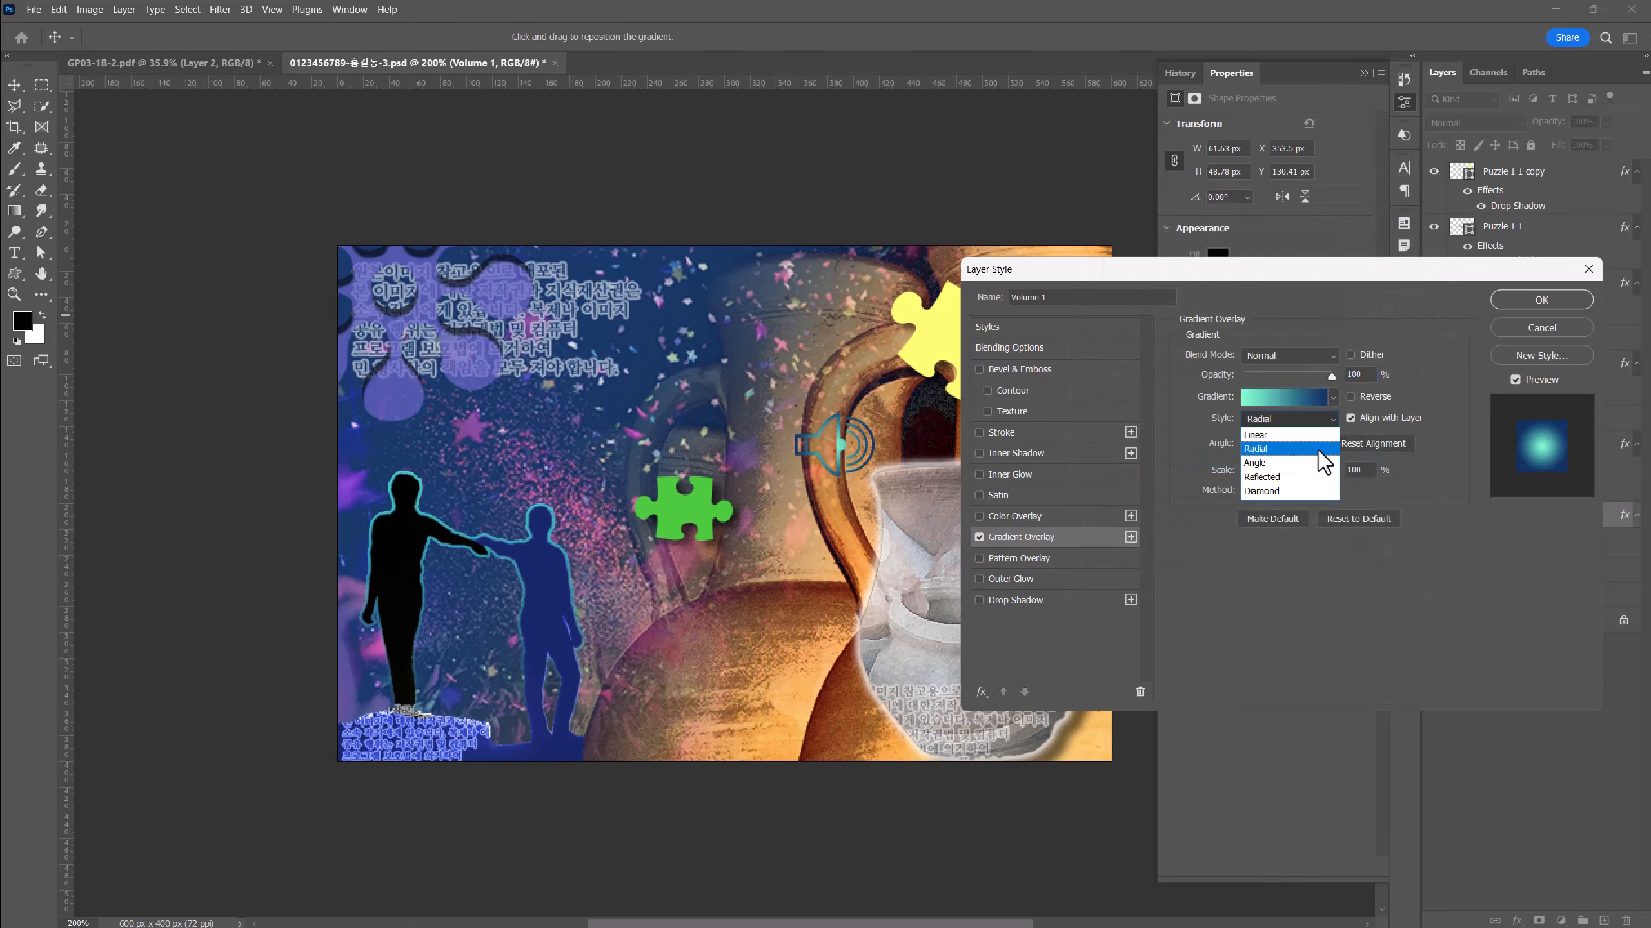
pyautogui.click(1305, 478)
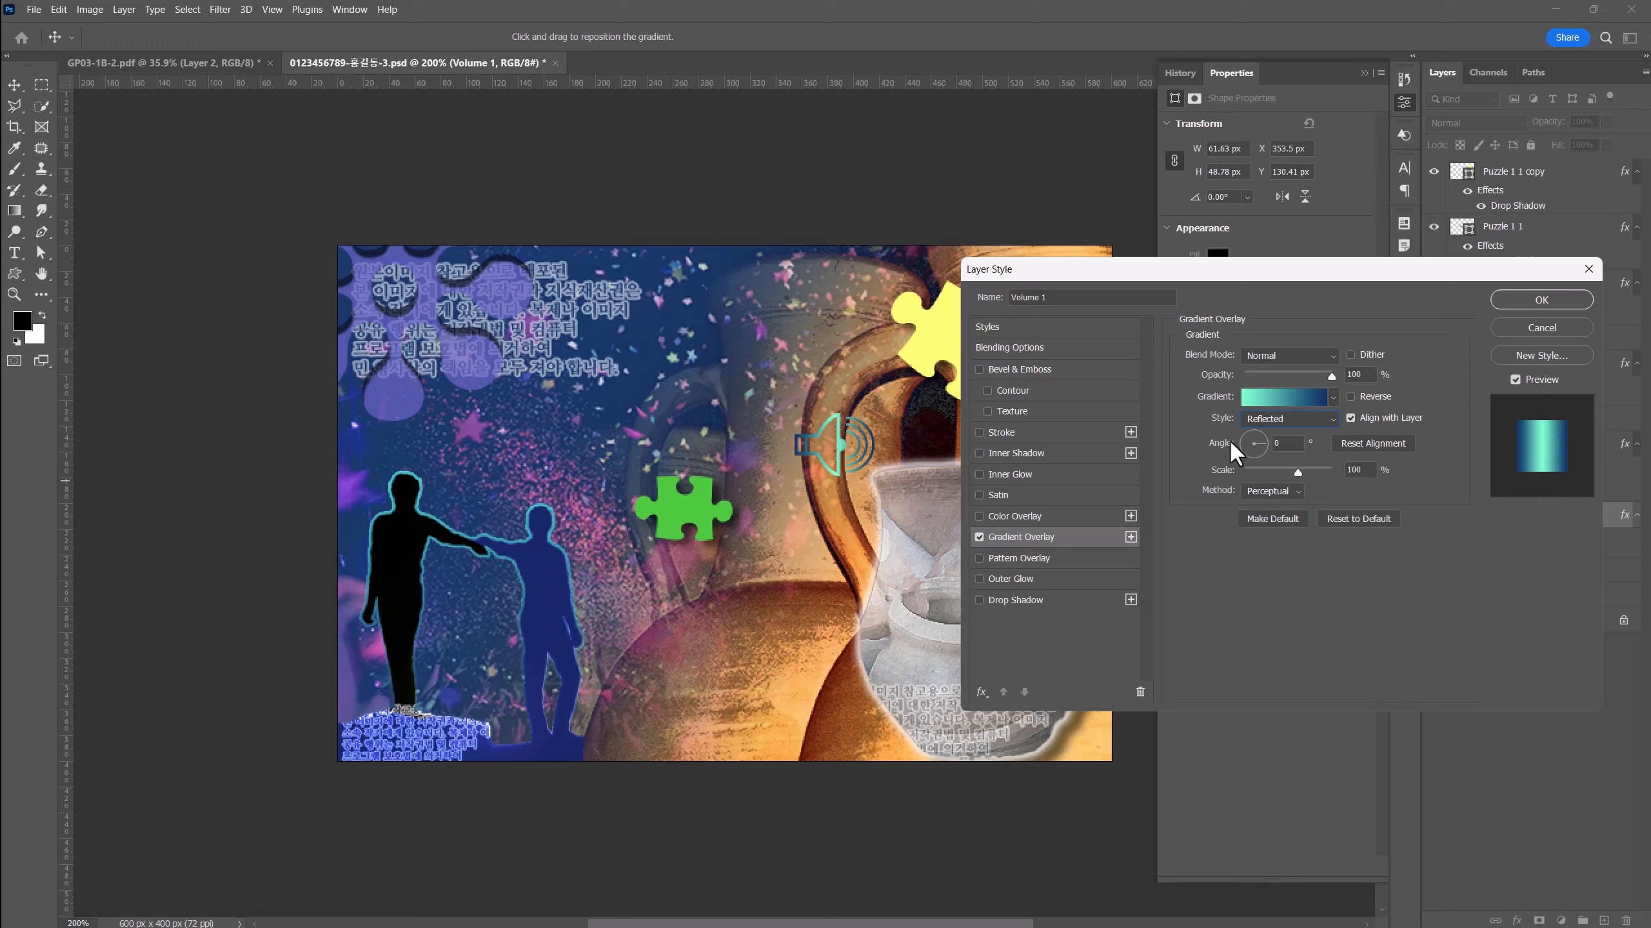
pyautogui.moveTo(1261, 441); pyautogui.dragTo(1249, 431)
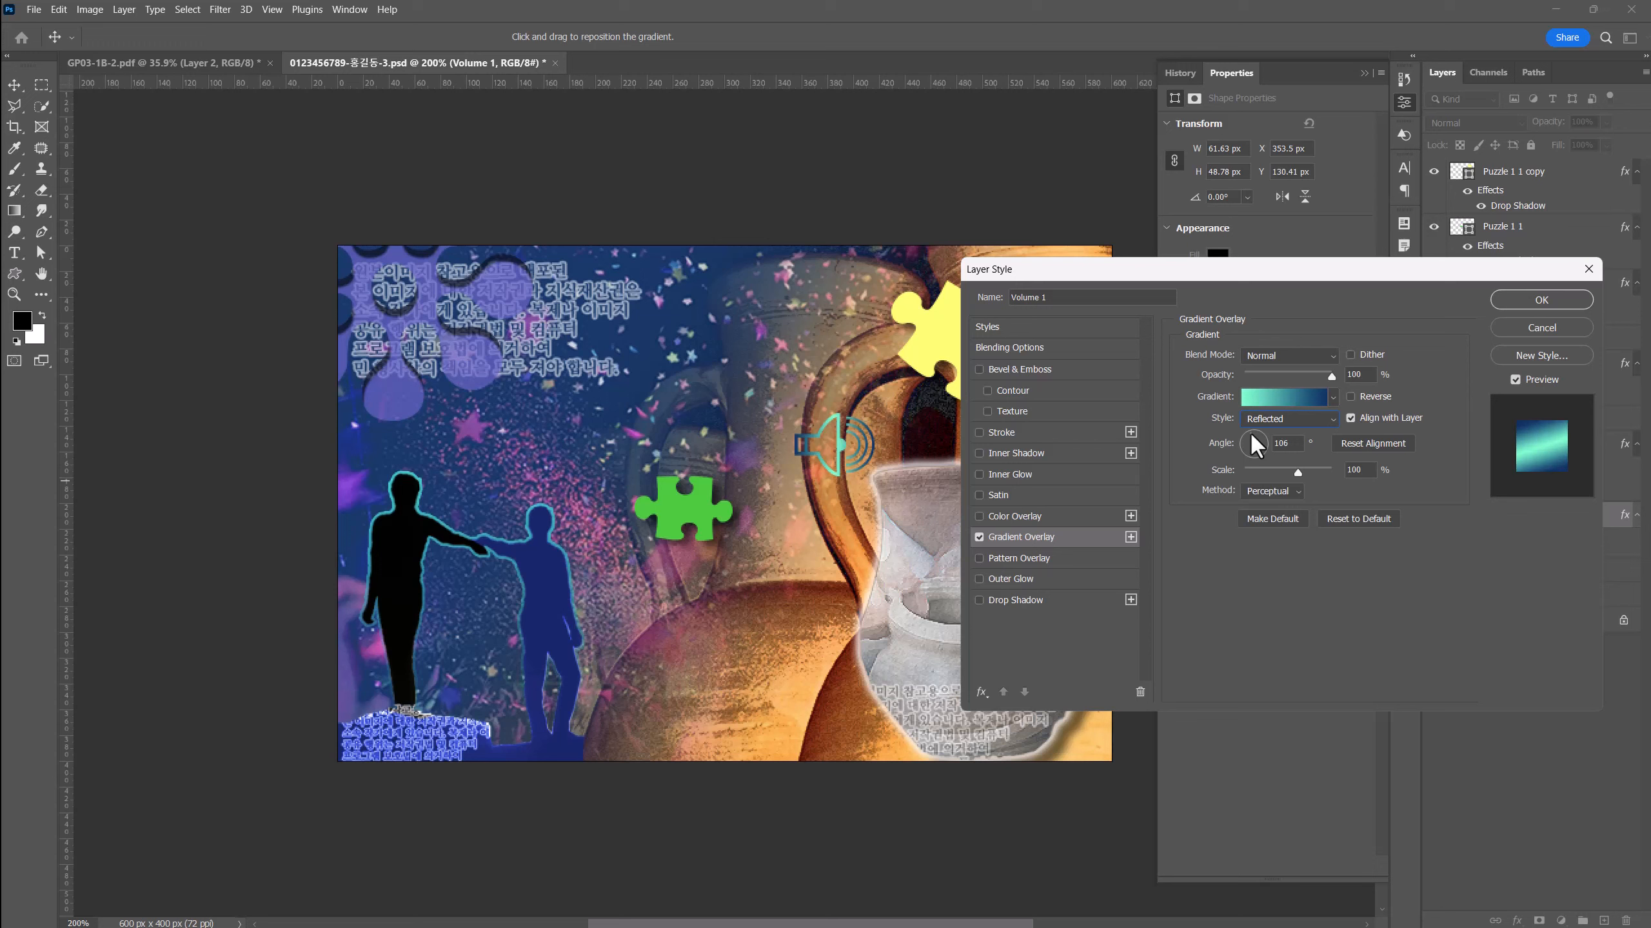
pyautogui.click(1249, 431)
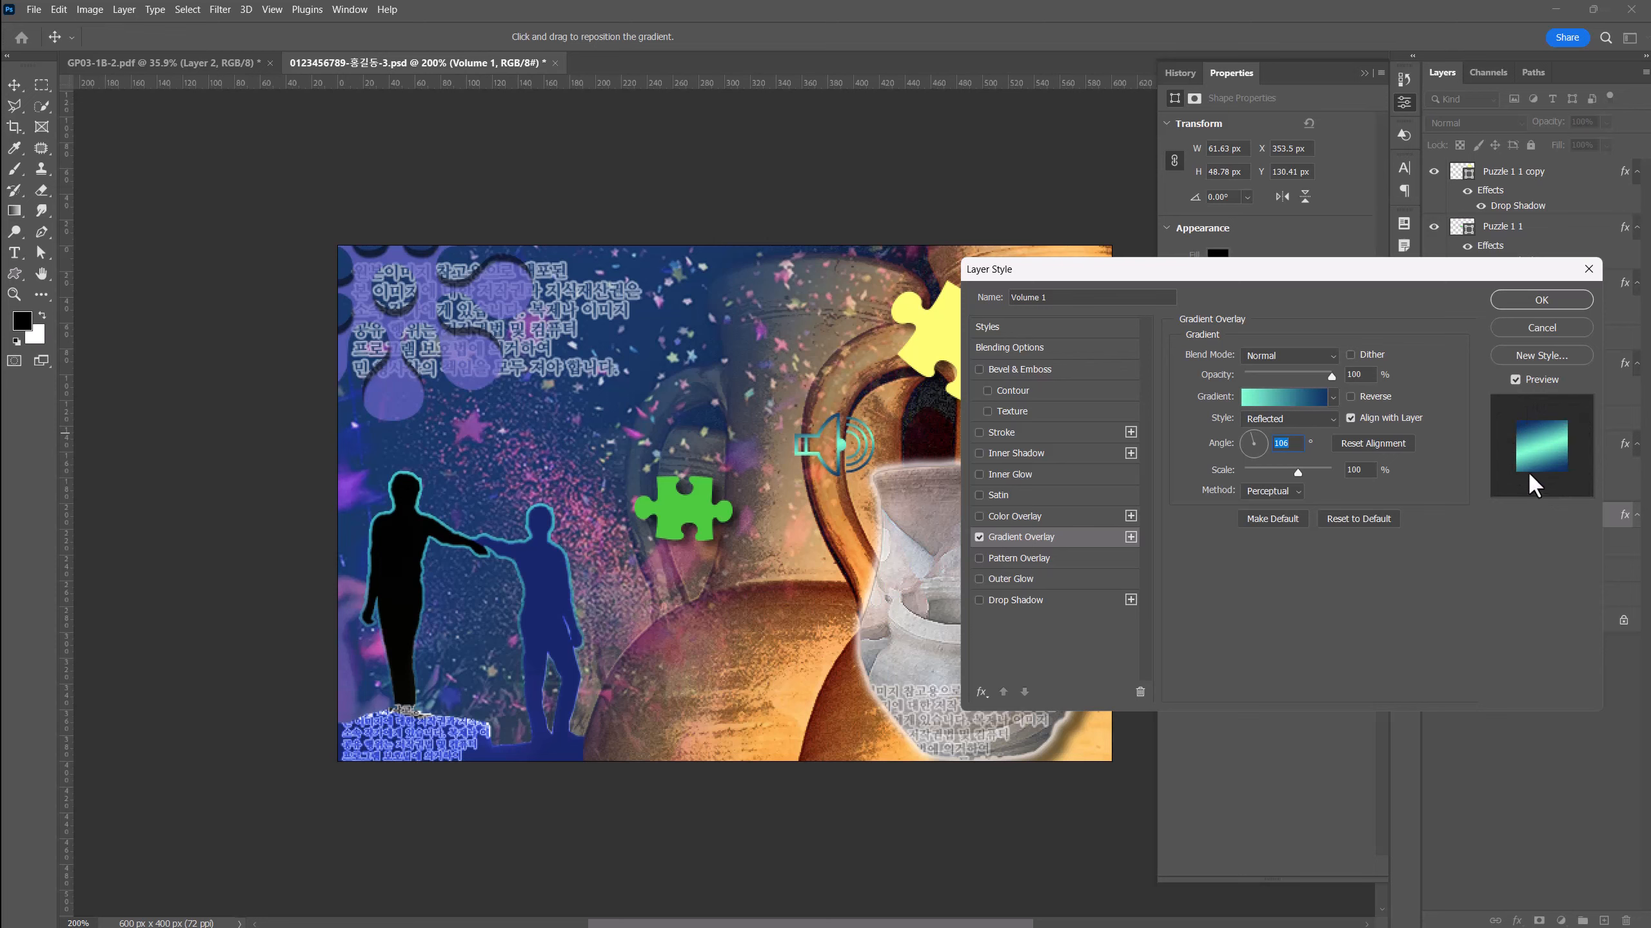
pyautogui.click(1530, 301)
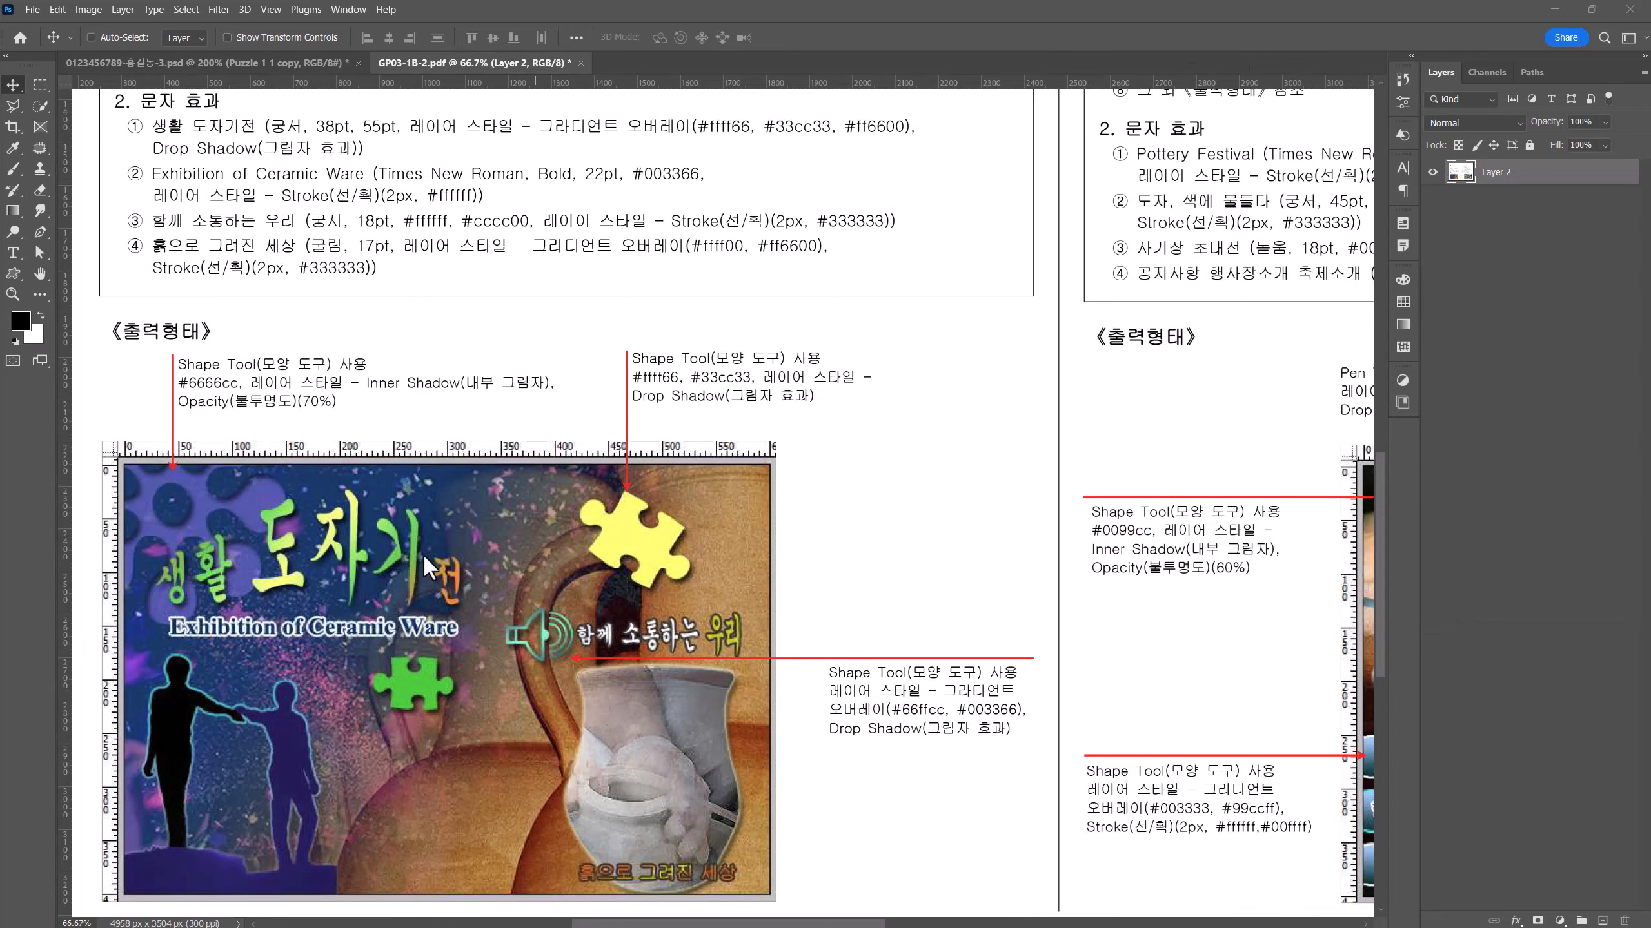
# - Switch to the poster document and set the Type tool's font to 궁서 Regular
pyautogui.click(276, 57)
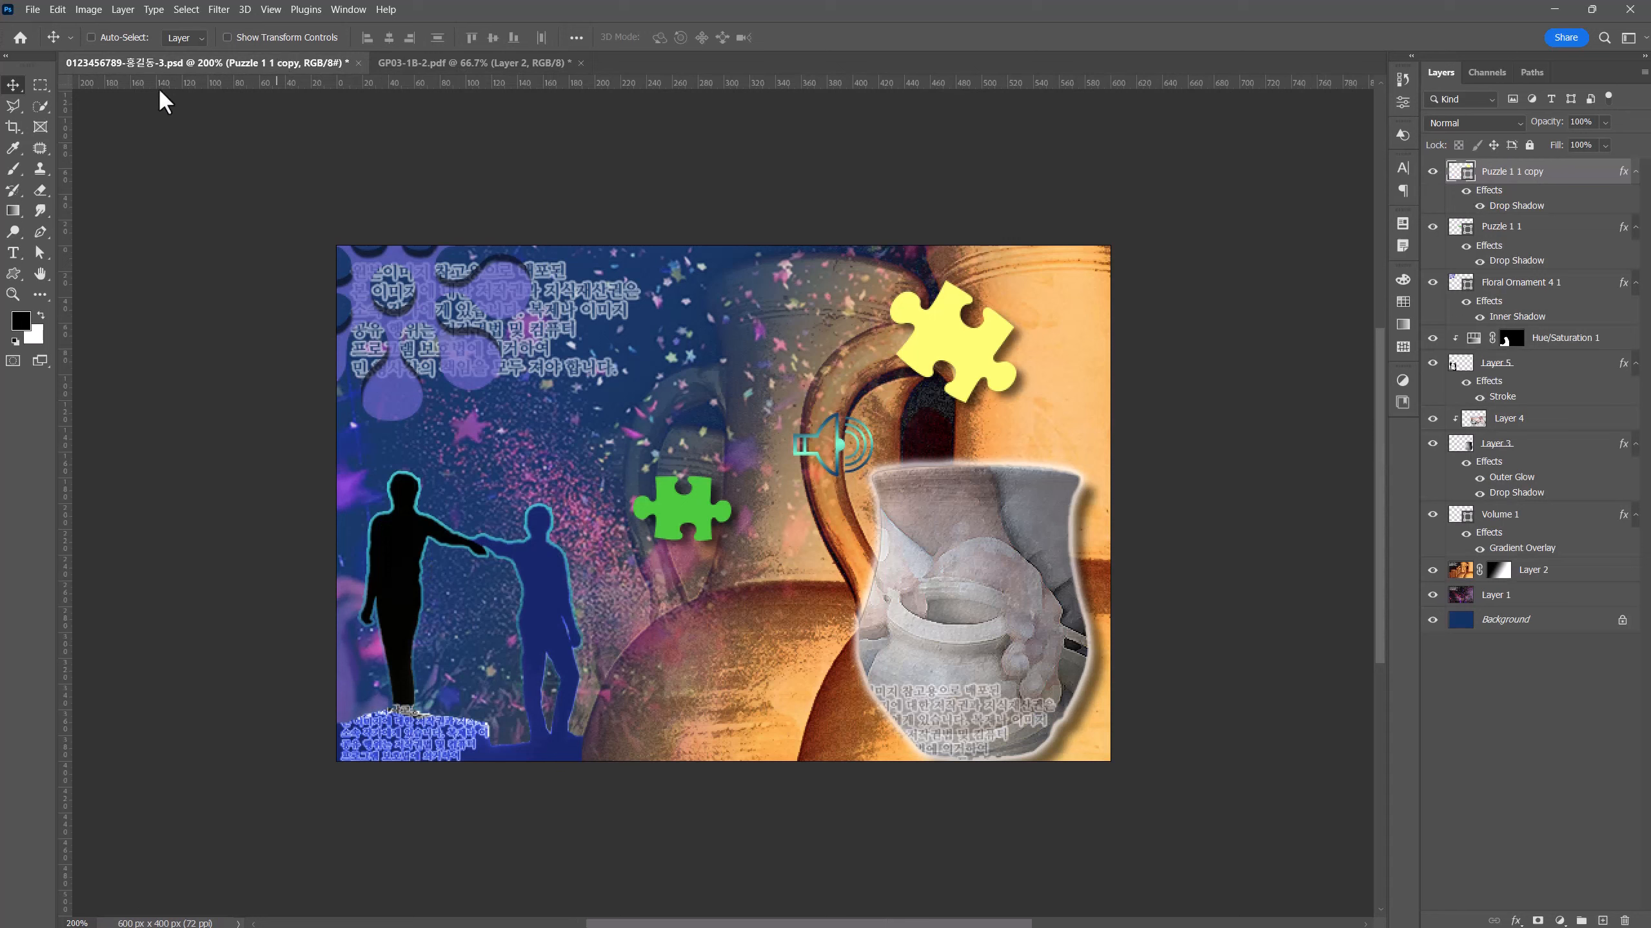
pyautogui.click(13, 253)
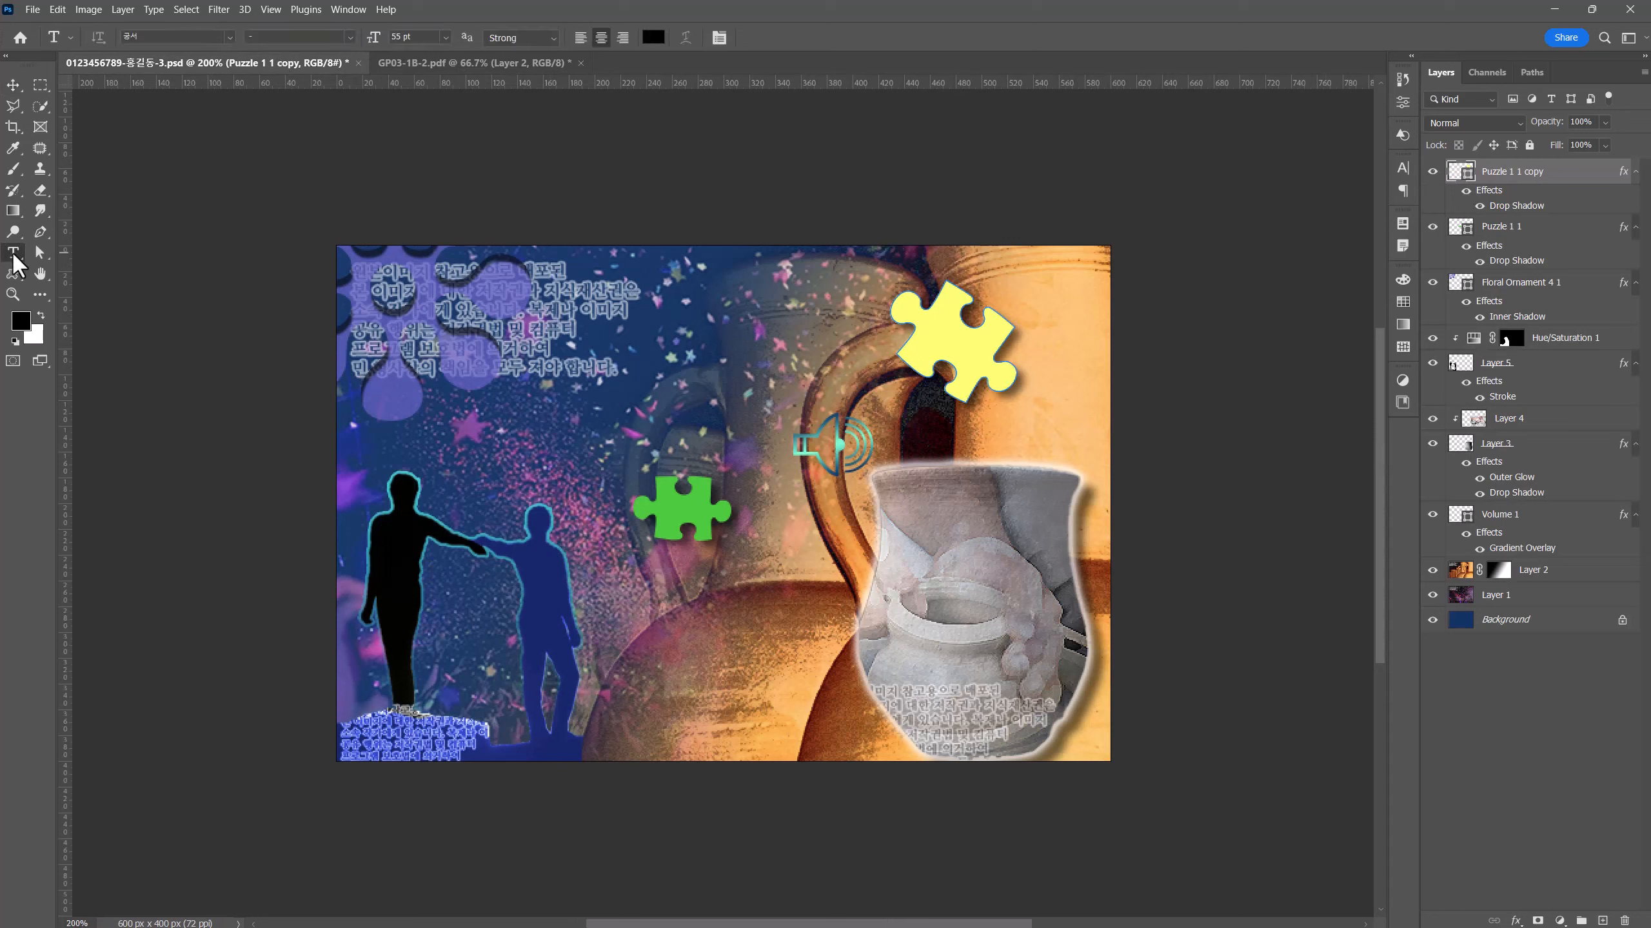
pyautogui.click(177, 36)
pyautogui.write('rnf')
pyautogui.press('BackSpace')
pyautogui.press('BackSpace')
pyautogui.press('BackSpace')
pyautogui.press('Hangul')
pyautogui.write('구')
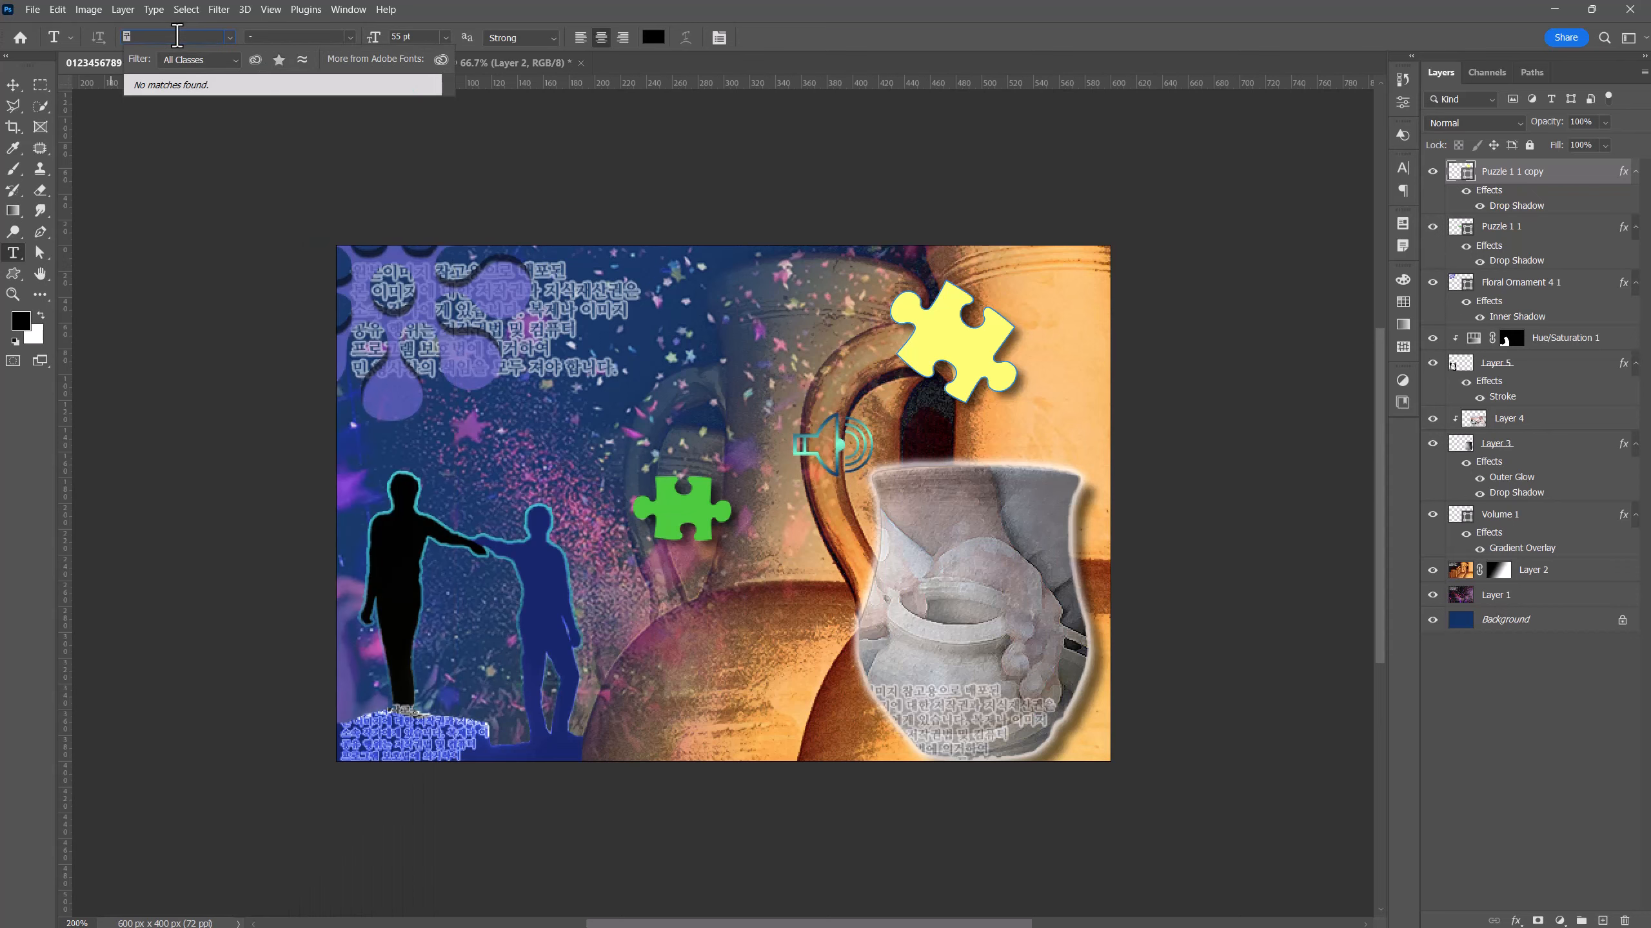
pyautogui.write('ㅇ서')
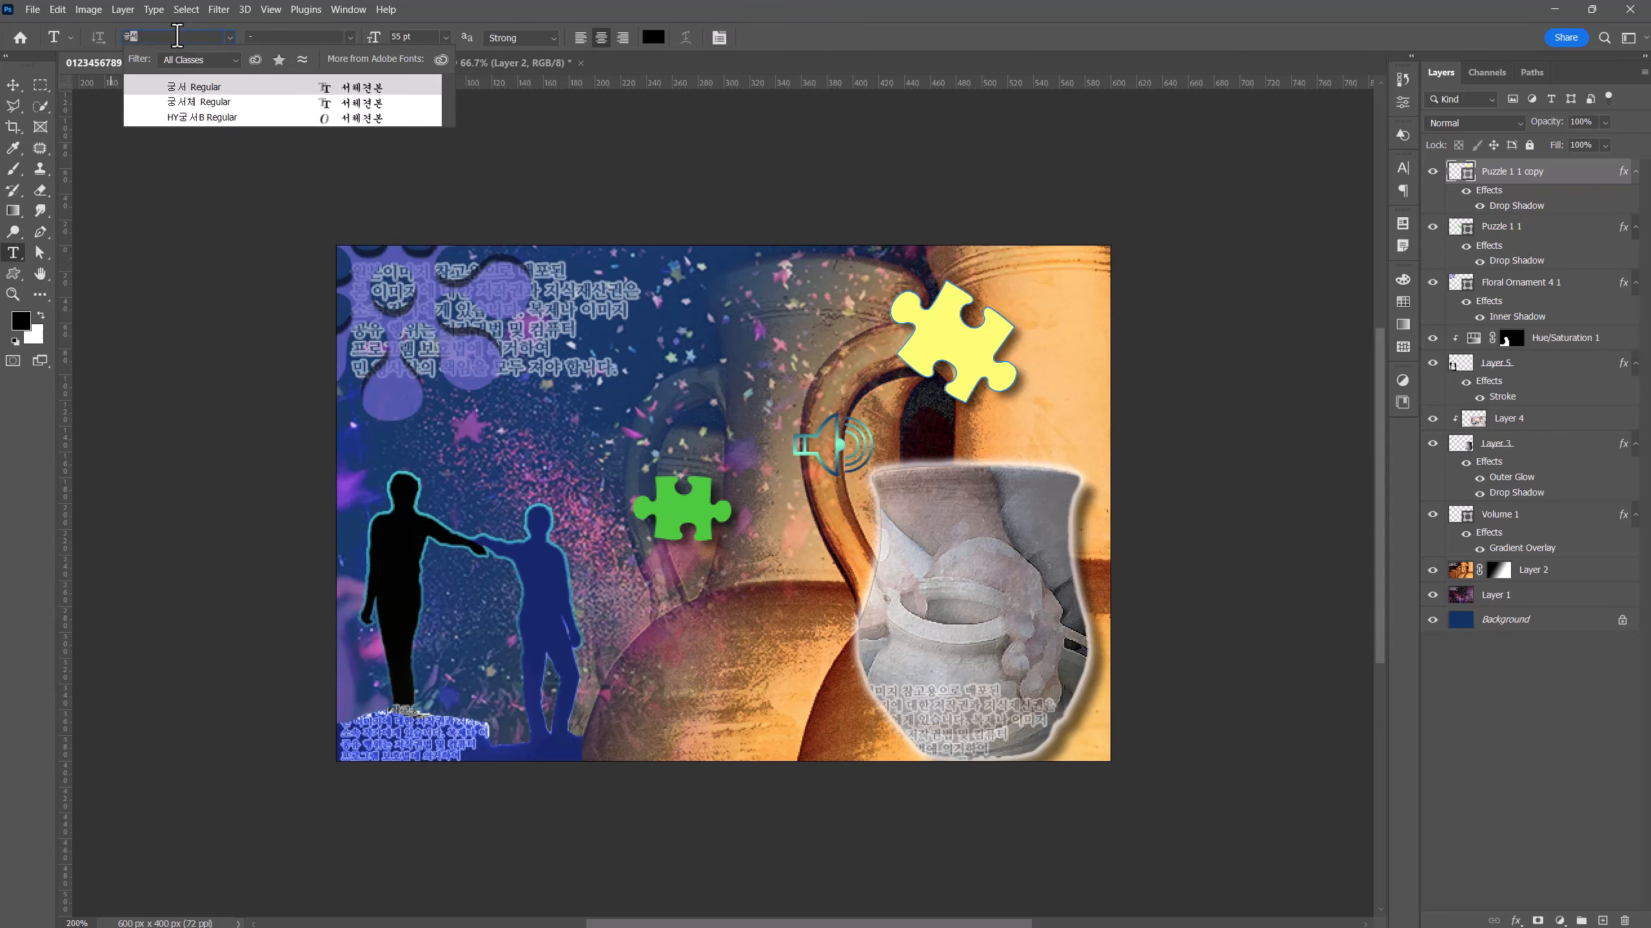
pyautogui.click(188, 85)
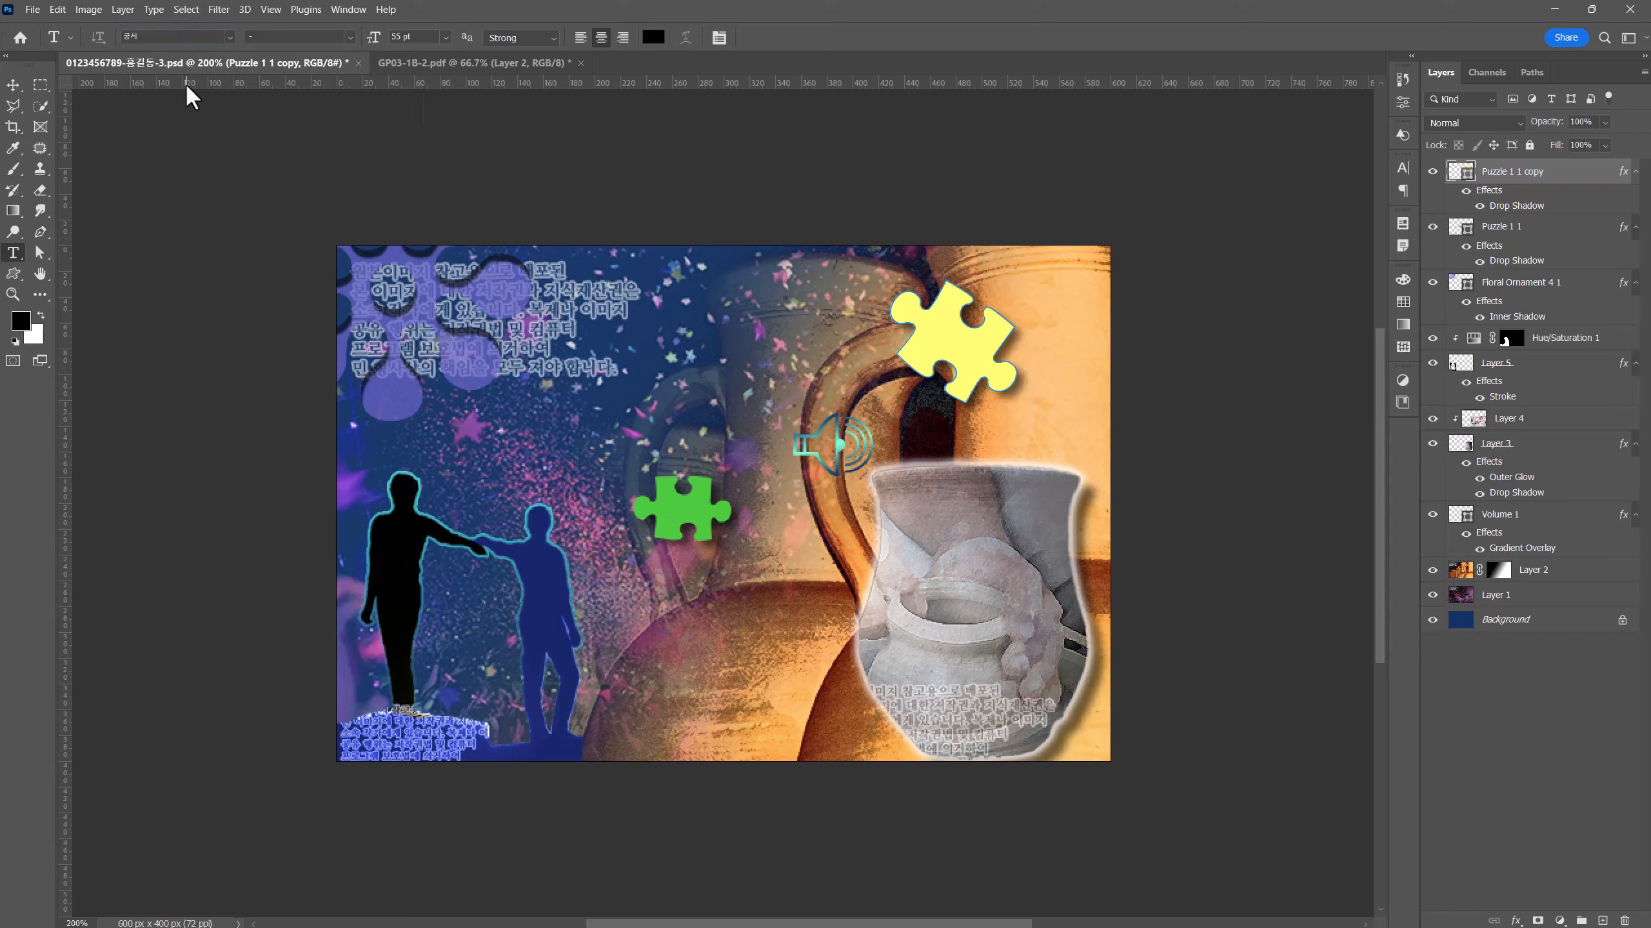
# - Set the font size to 38 pt and add the title text "생활 도자기전" across the poster's upper area
pyautogui.click(416, 37)
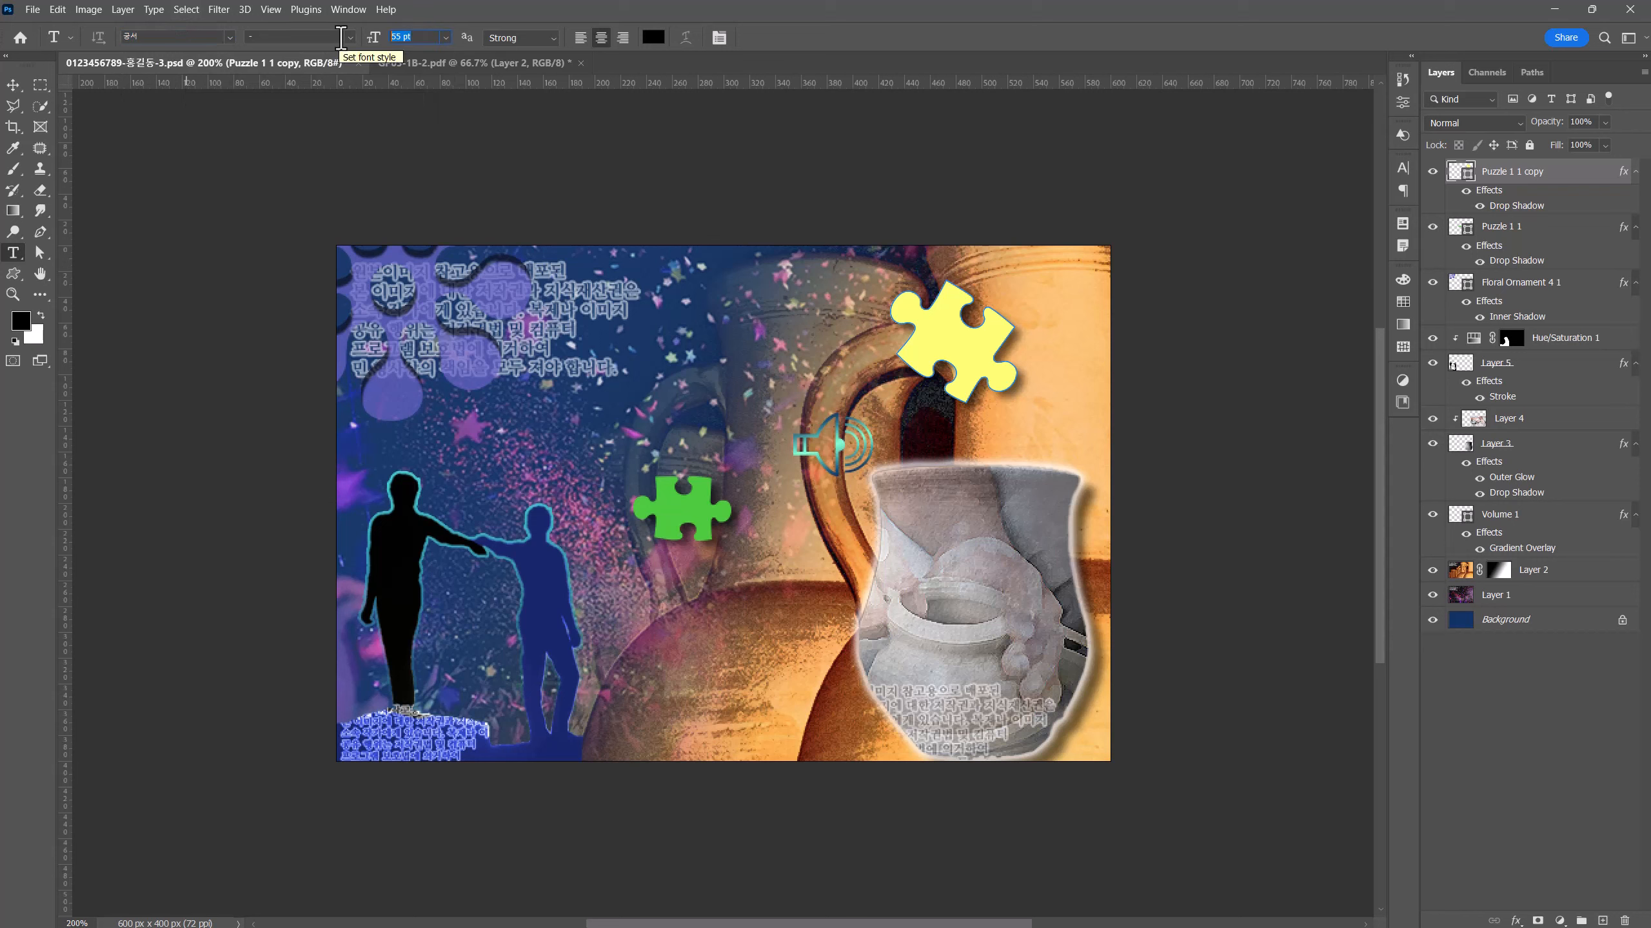
pyautogui.write('38')
pyautogui.press('Return')
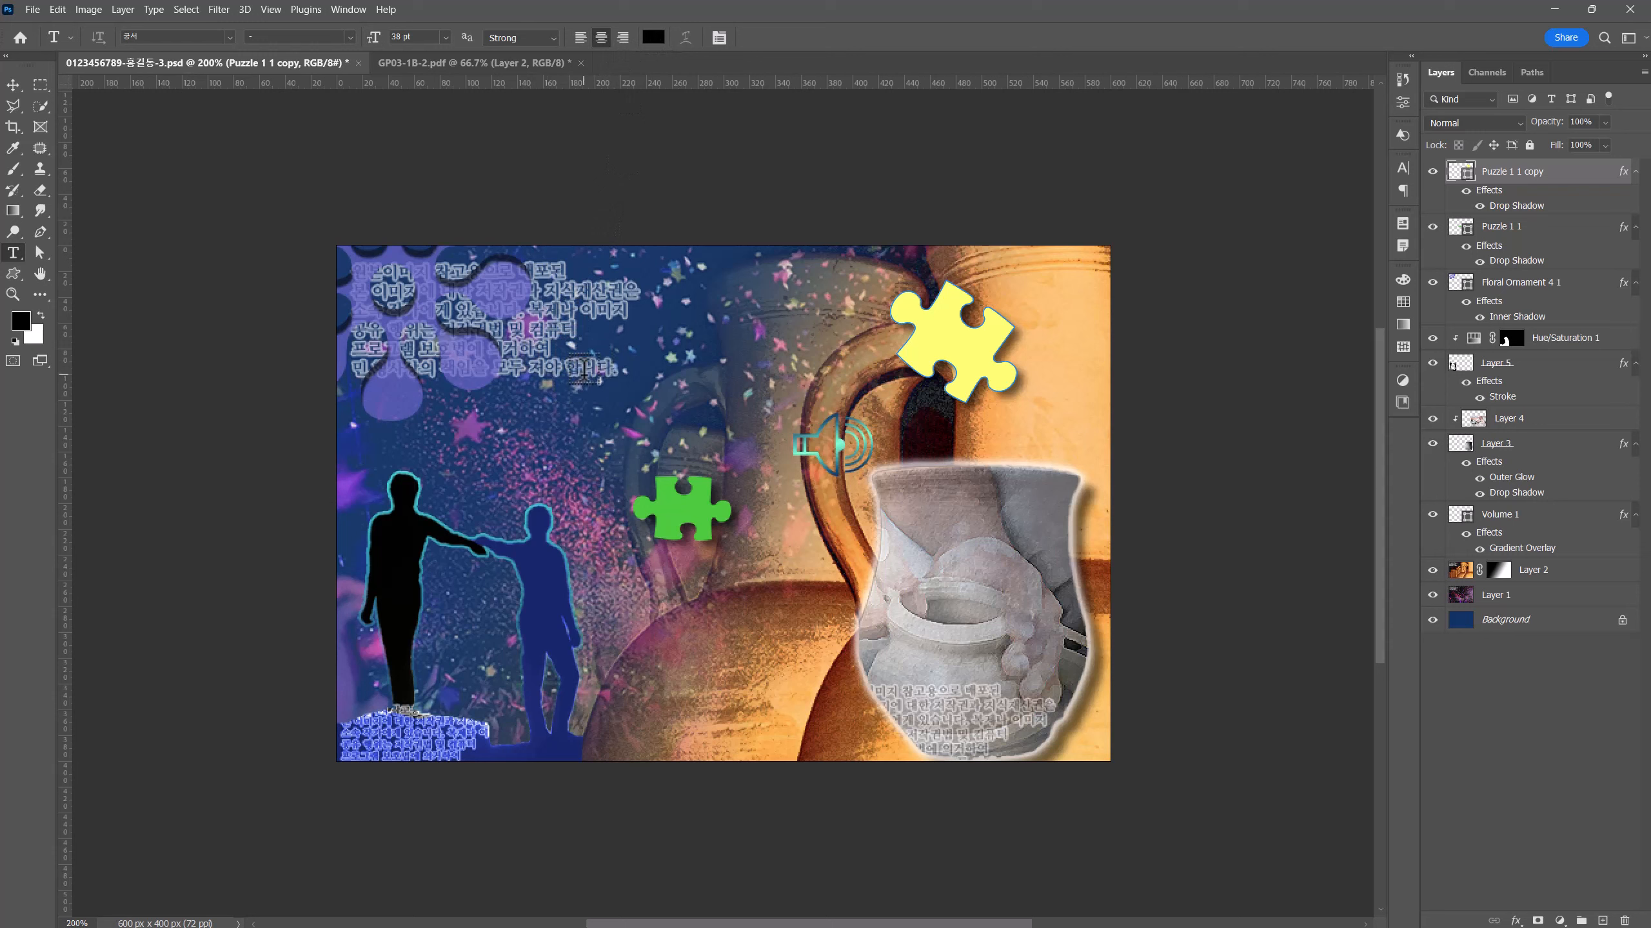
pyautogui.click(585, 368)
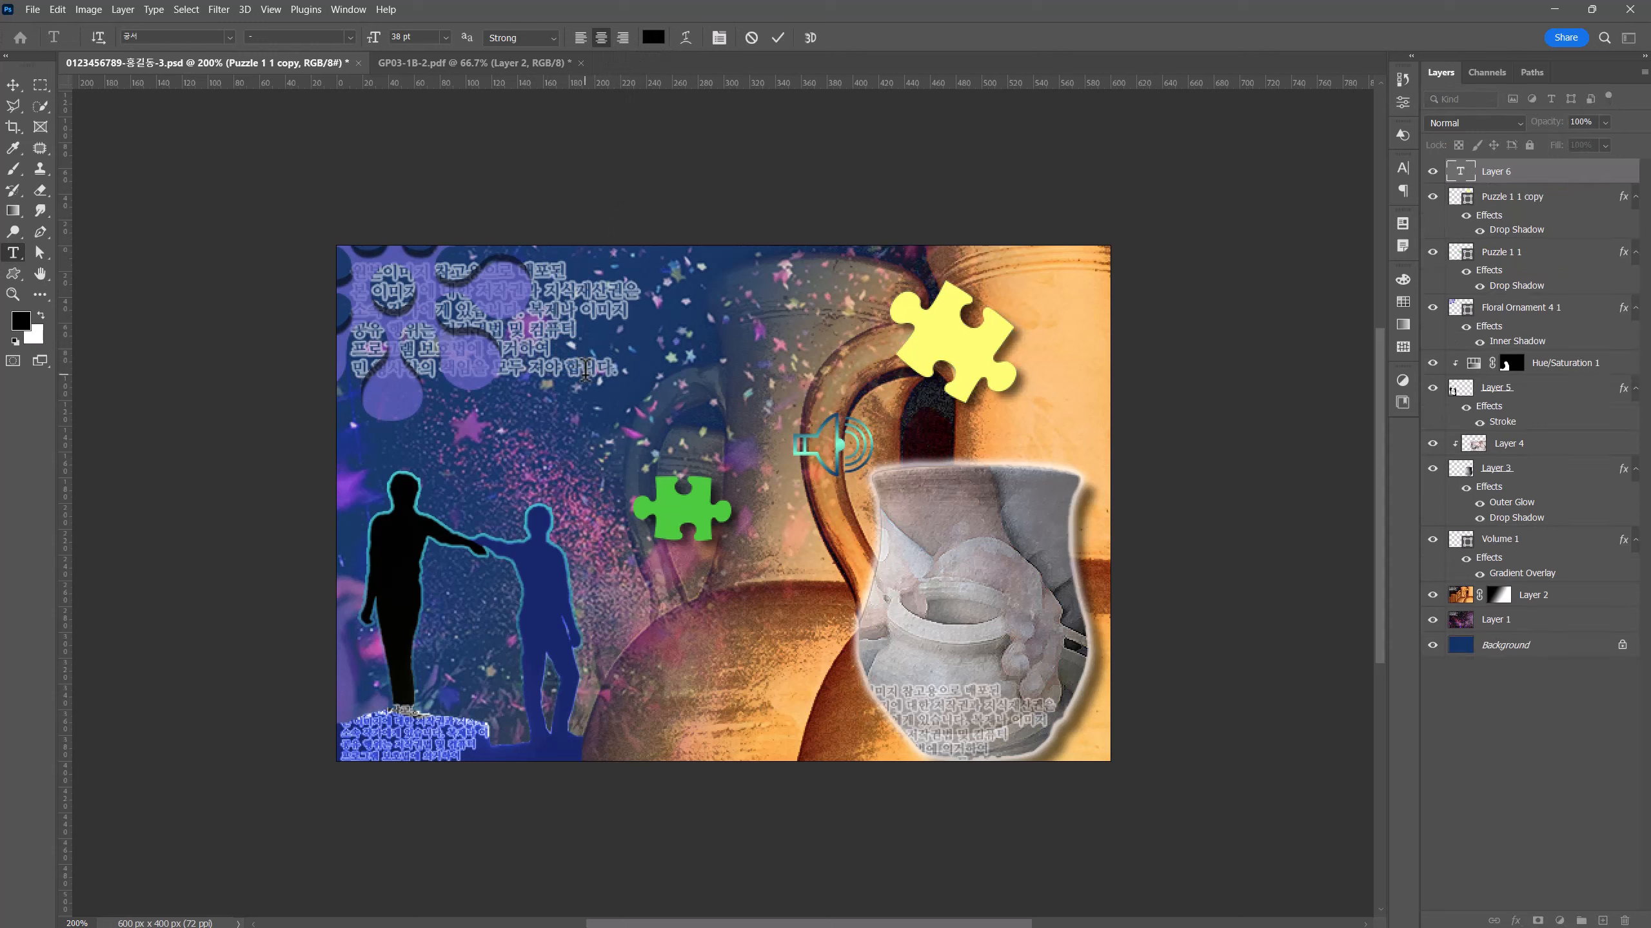
pyautogui.write('생활 도자기')
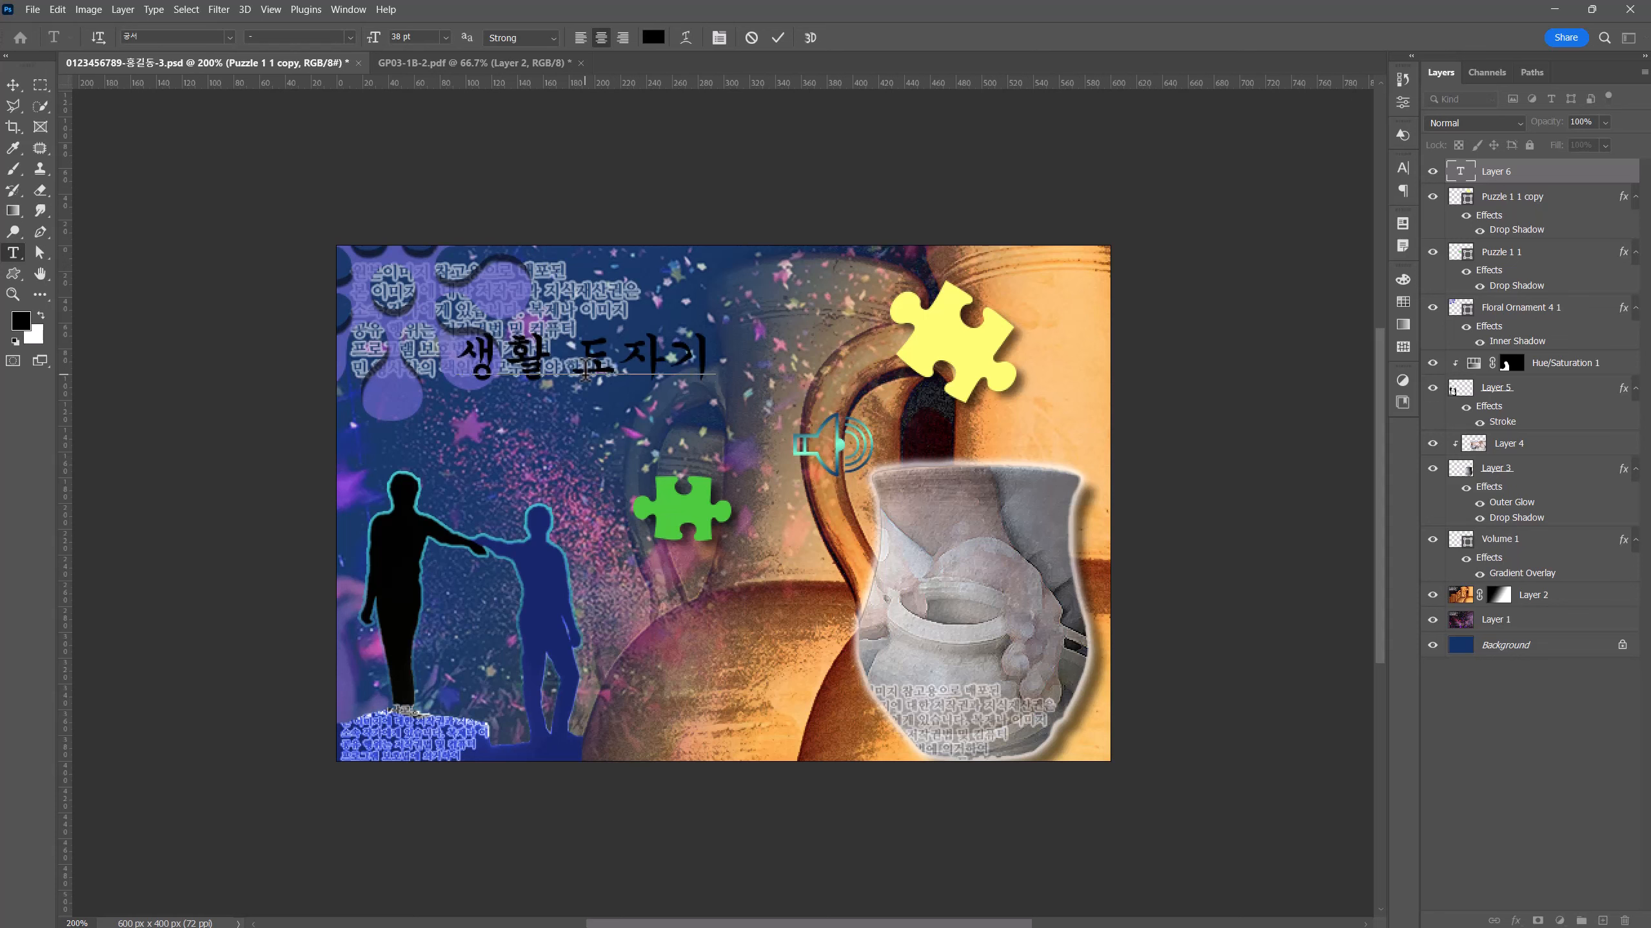
pyautogui.write('전')
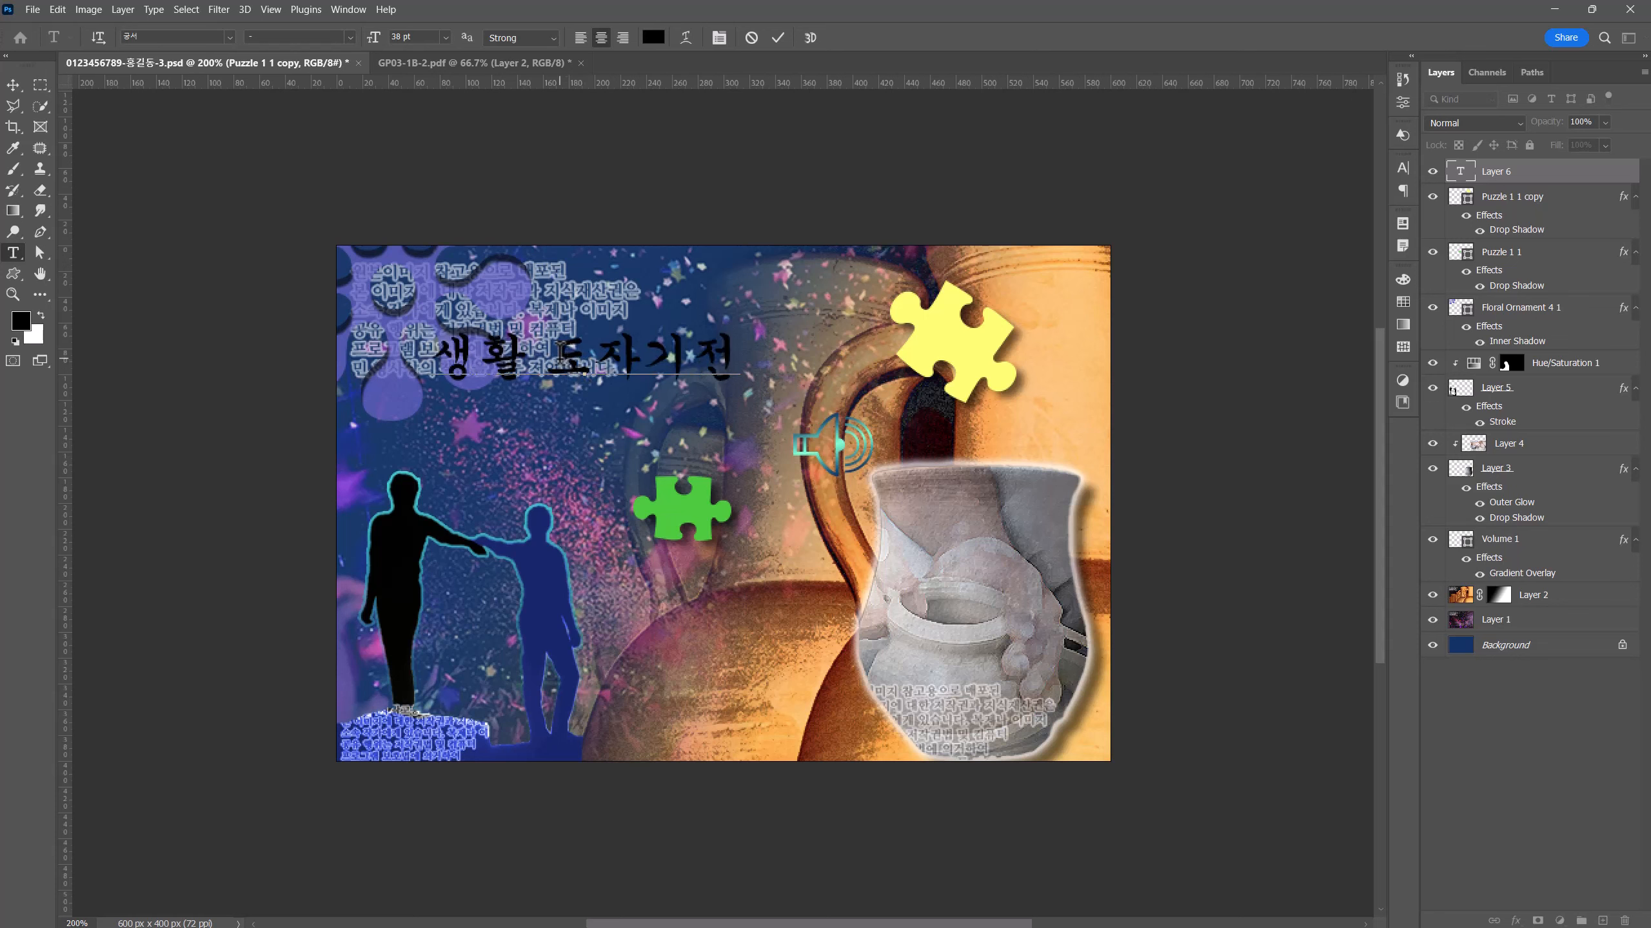
# - Set the word "도자기" in the title to 55 pt
pyautogui.moveTo(548, 358); pyautogui.dragTo(671, 357)
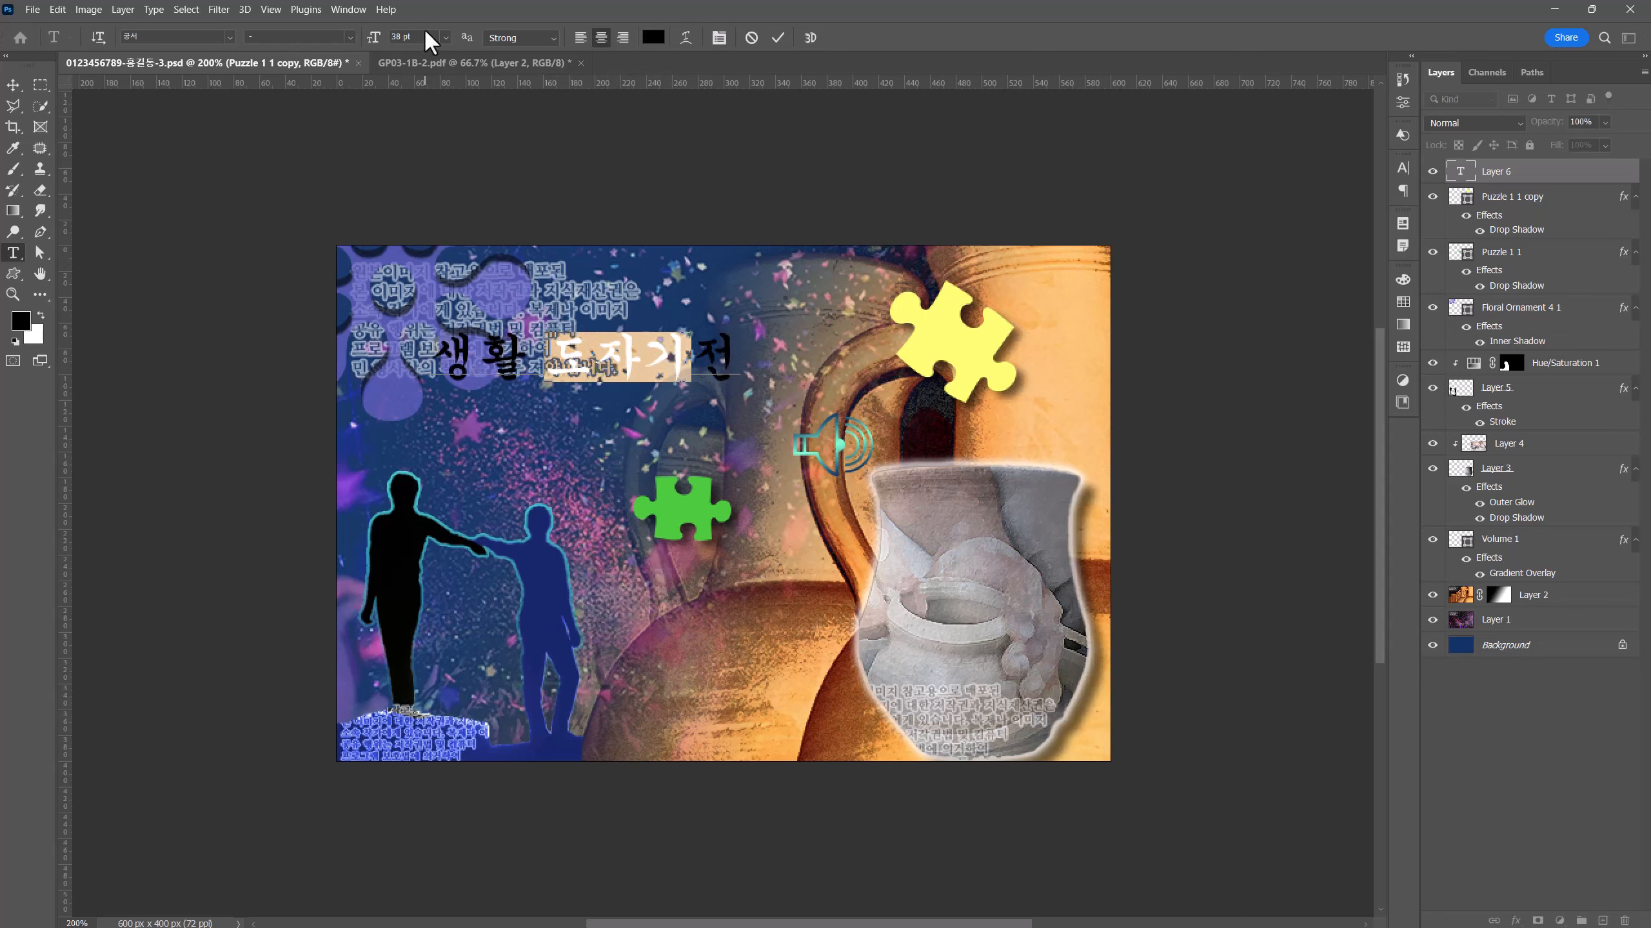
pyautogui.moveTo(421, 37); pyautogui.dragTo(359, 35)
pyautogui.press('Return')
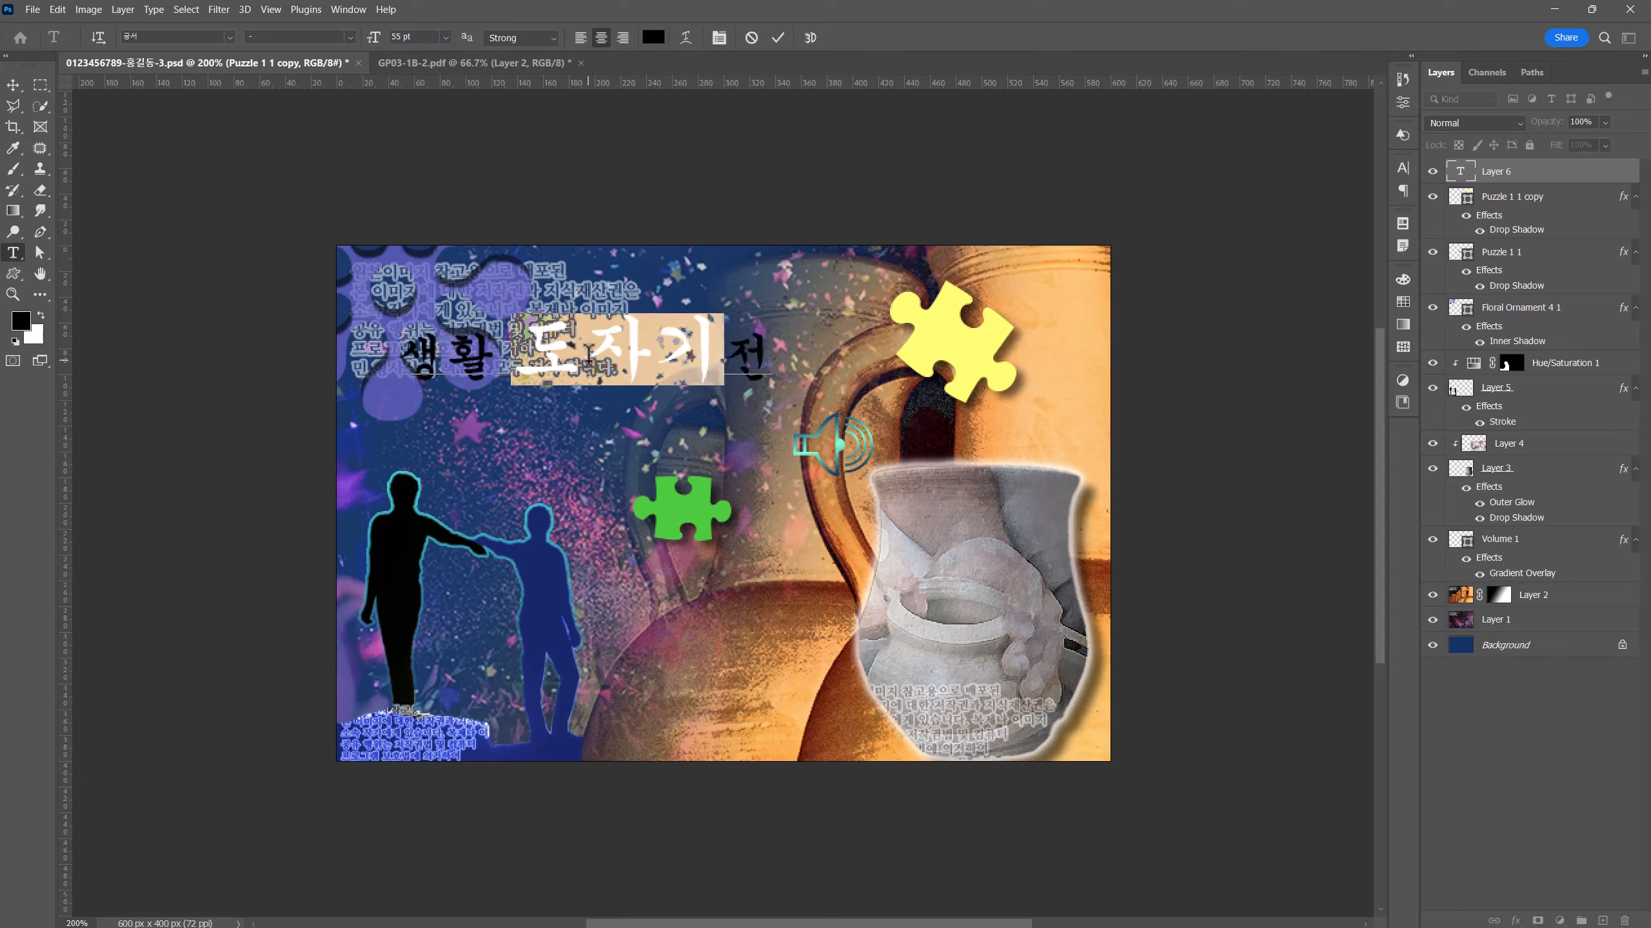
pyautogui.click(582, 344)
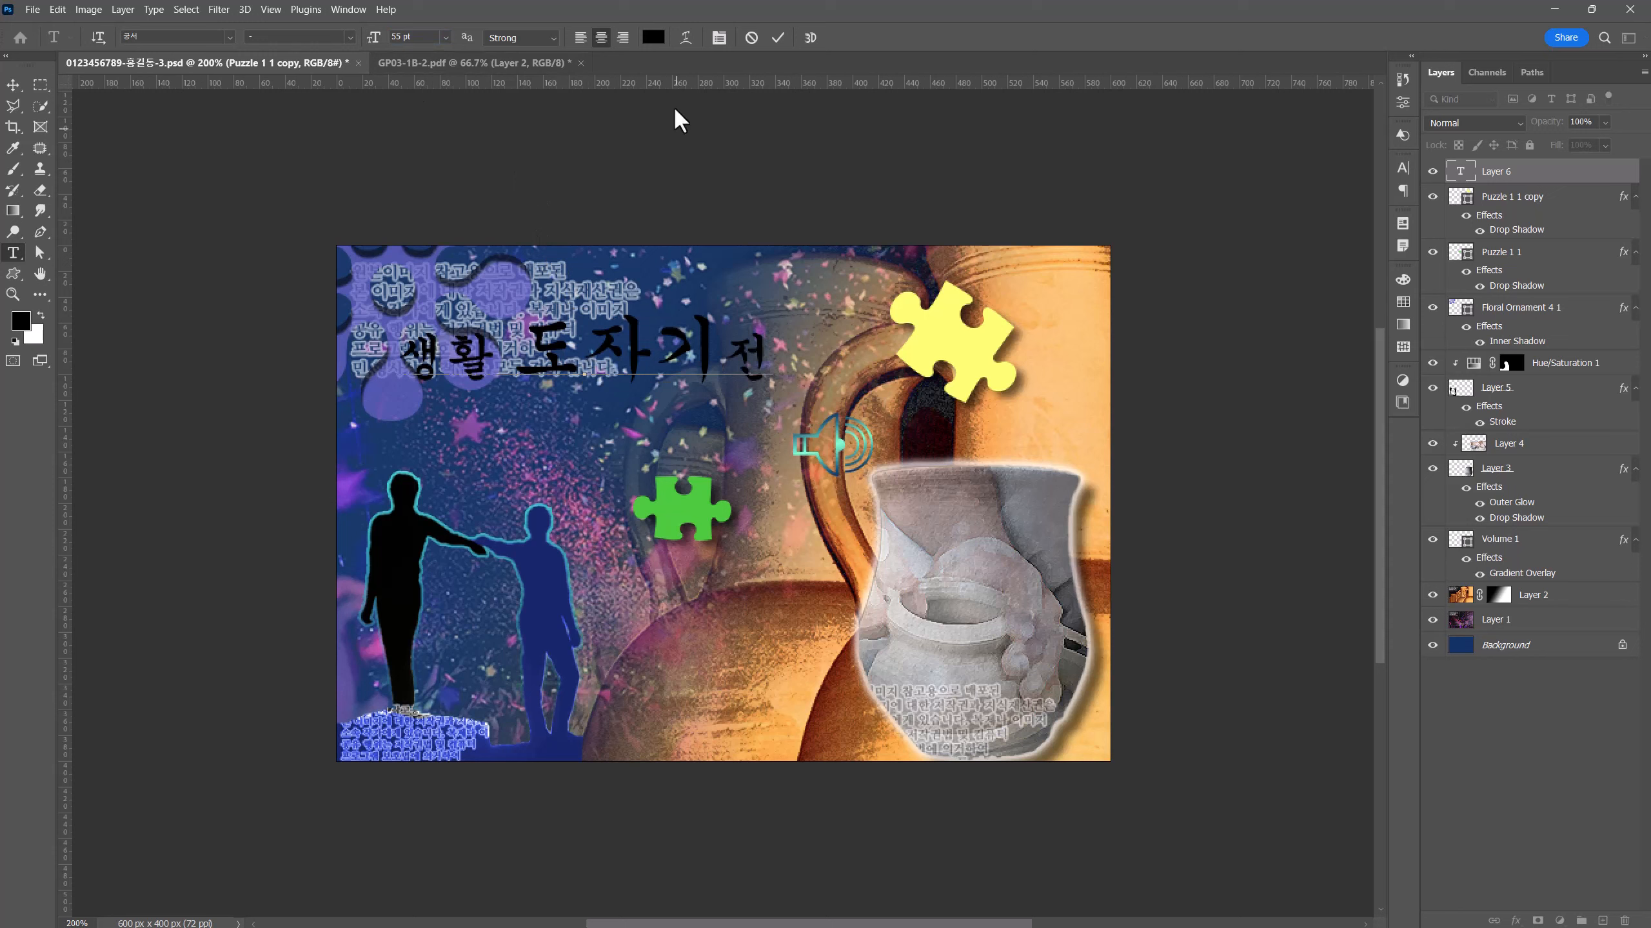
# - Warp the title with the Arc Upper style at a +50% bend and move it slightly down
pyautogui.click(686, 37)
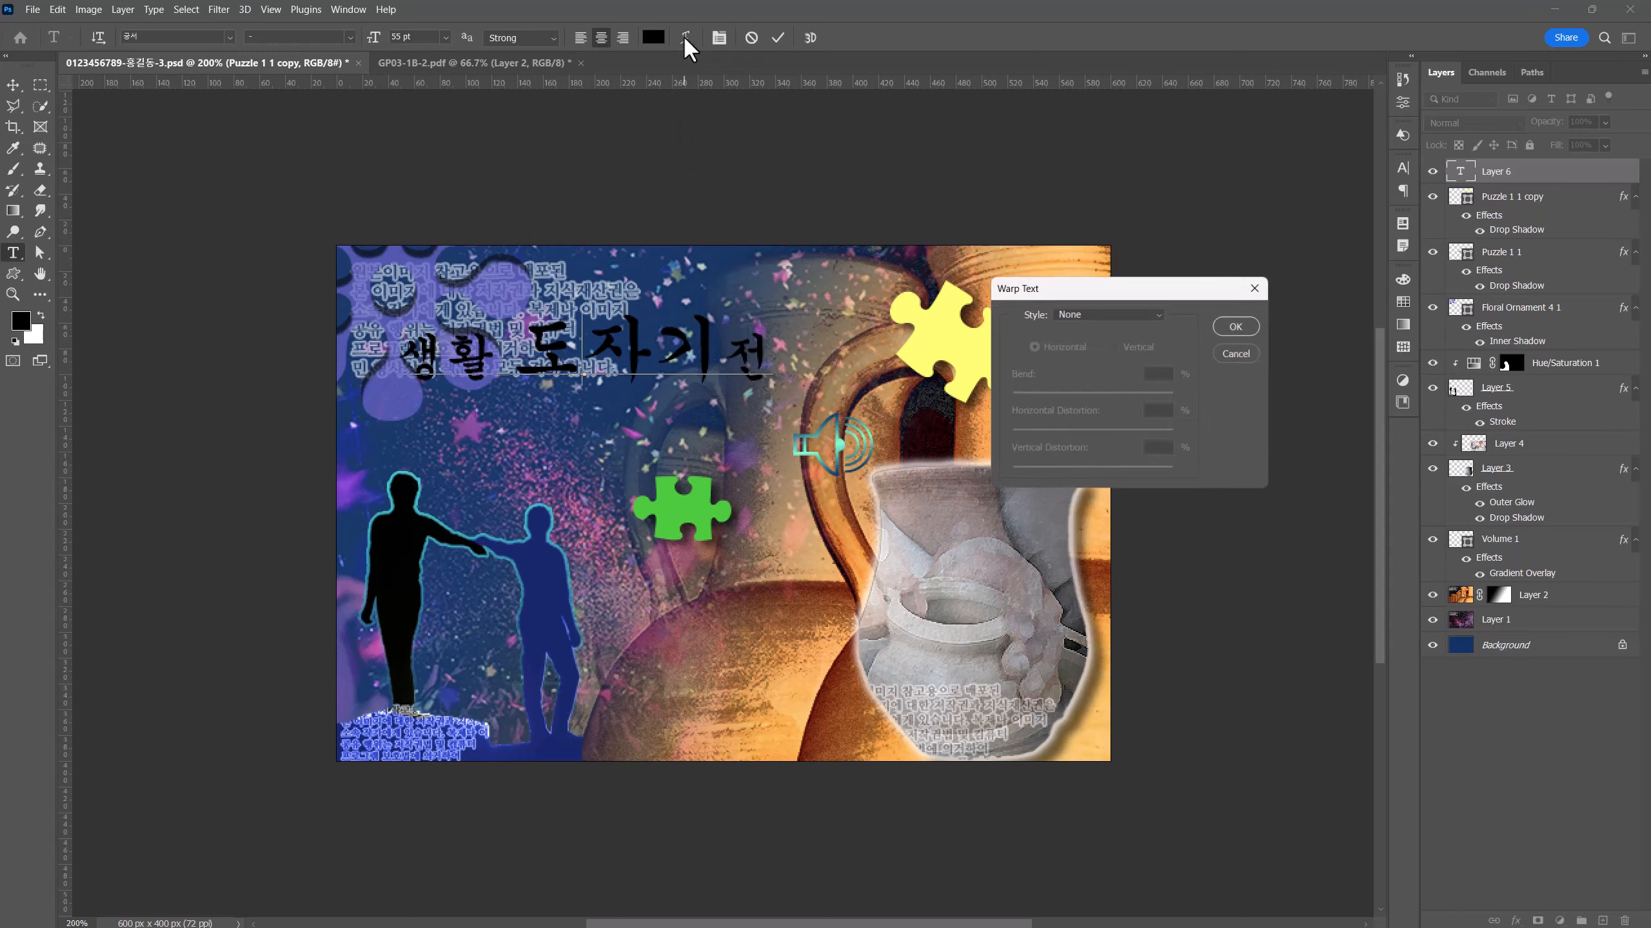
pyautogui.click(1142, 313)
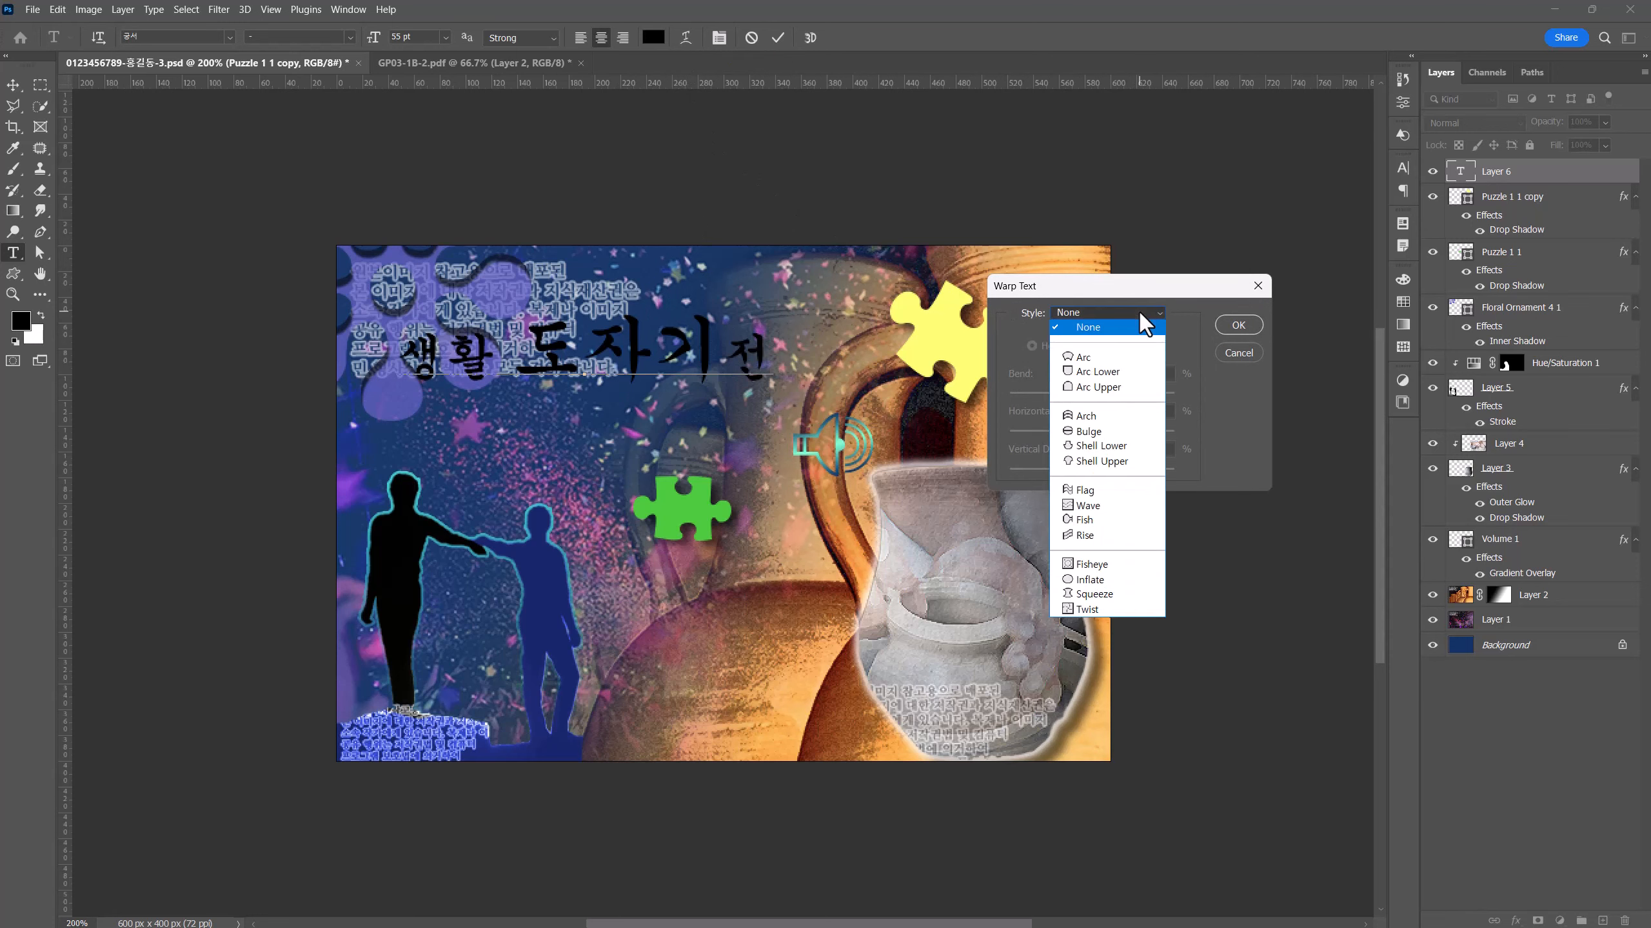
pyautogui.click(1129, 387)
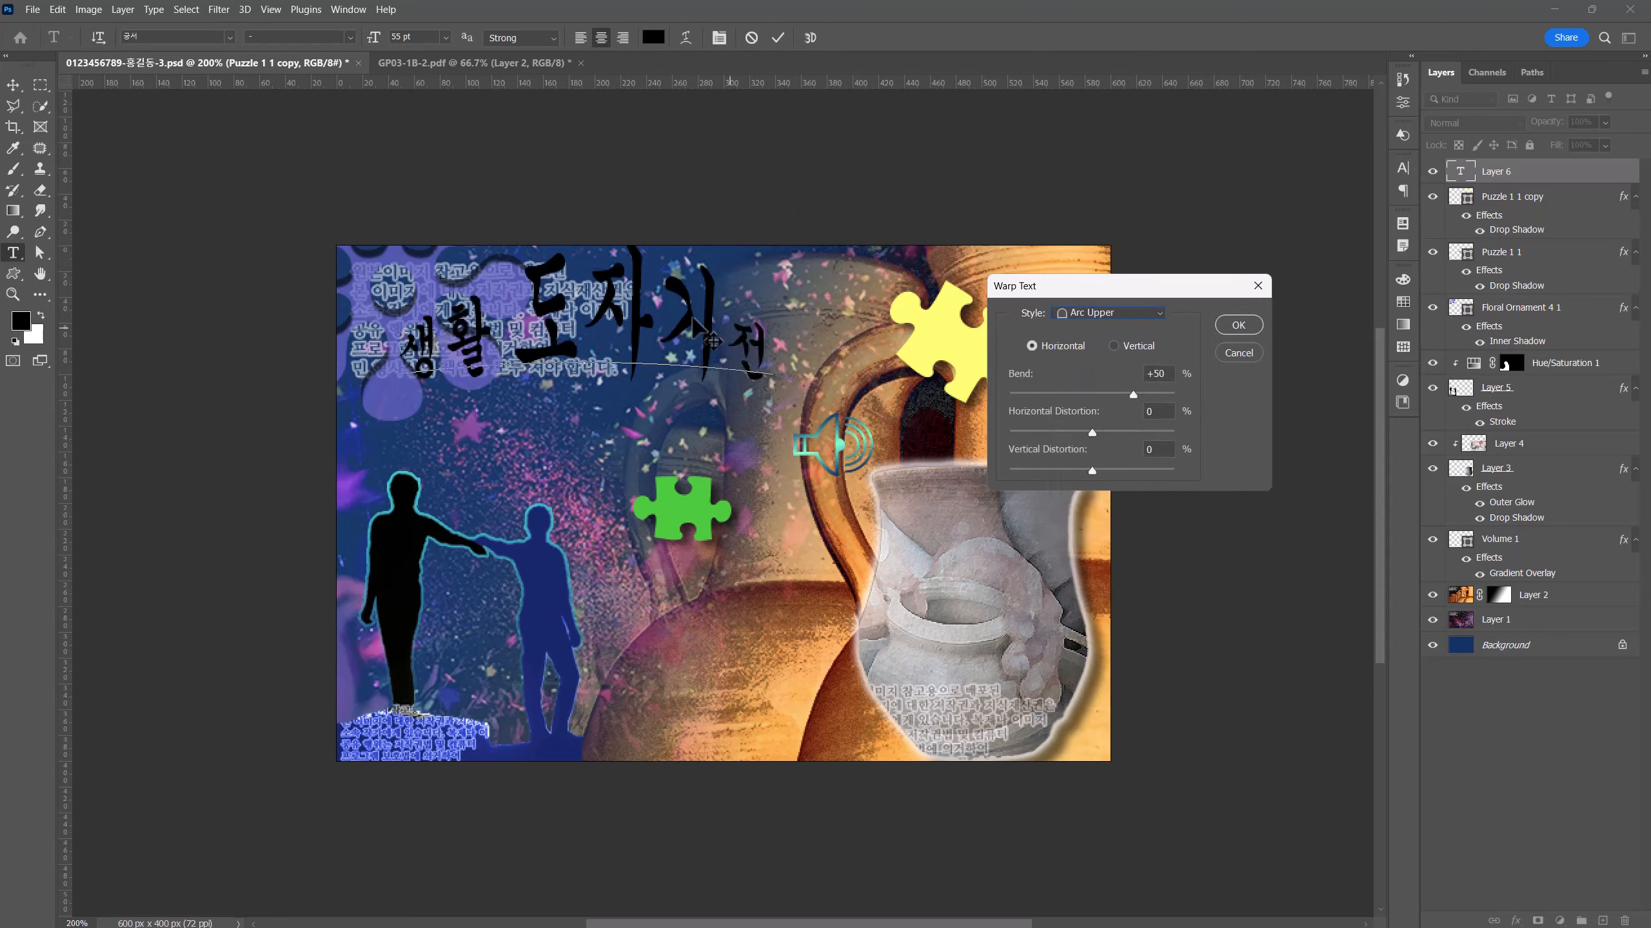
pyautogui.click(1238, 324)
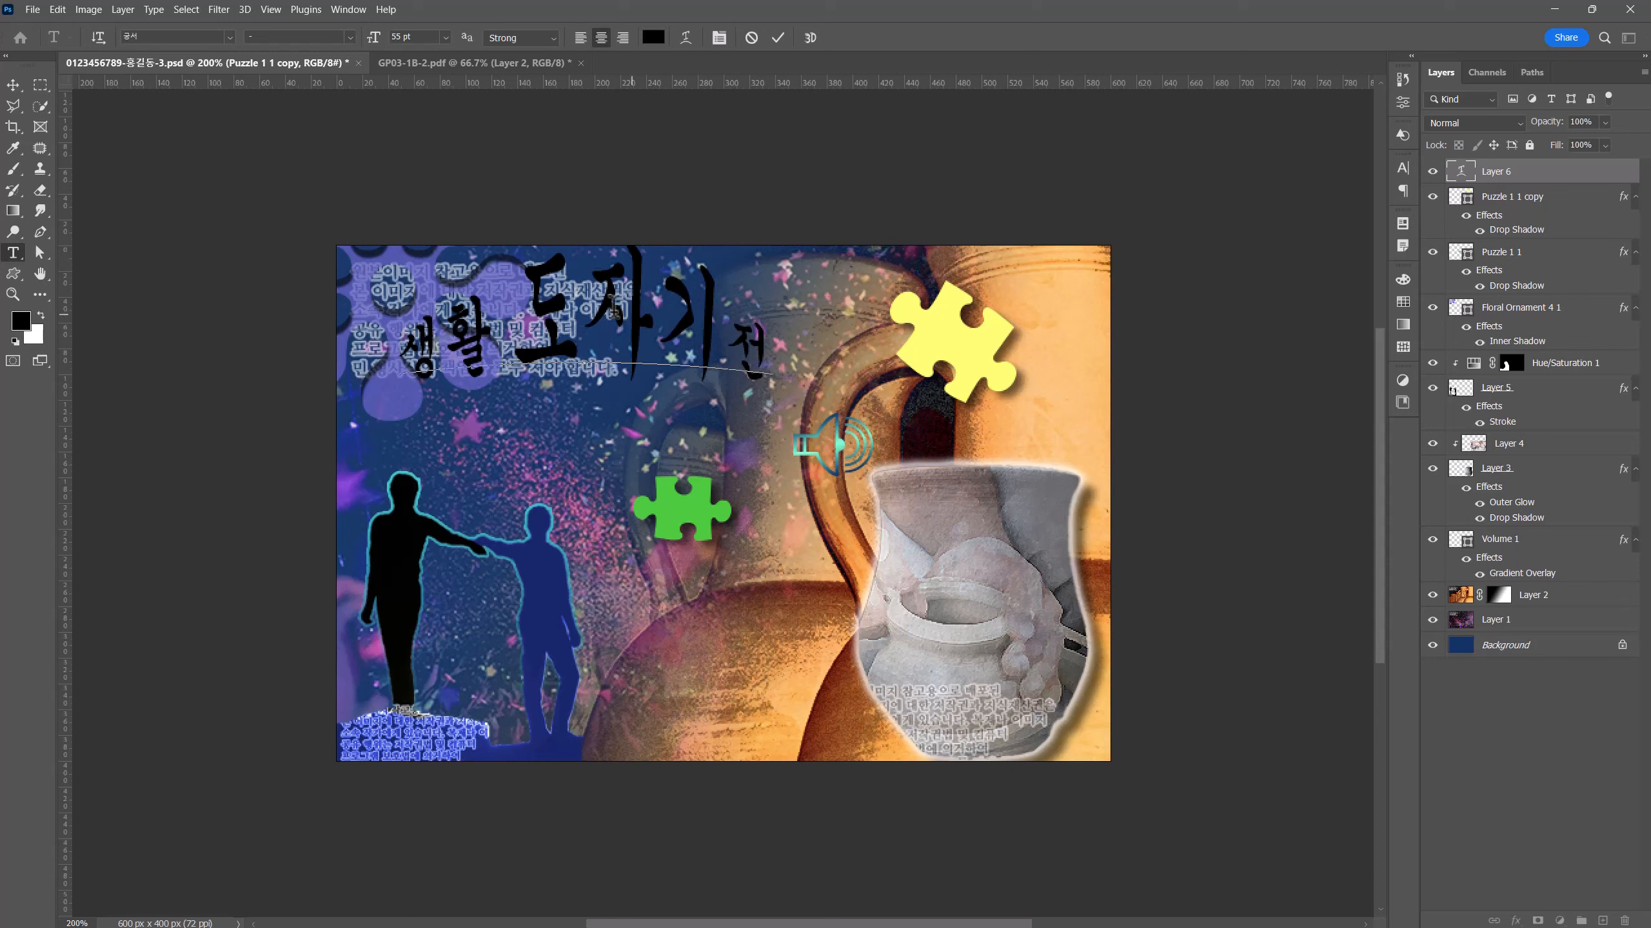
pyautogui.click(12, 84)
pyautogui.moveTo(544, 350); pyautogui.dragTo(547, 390)
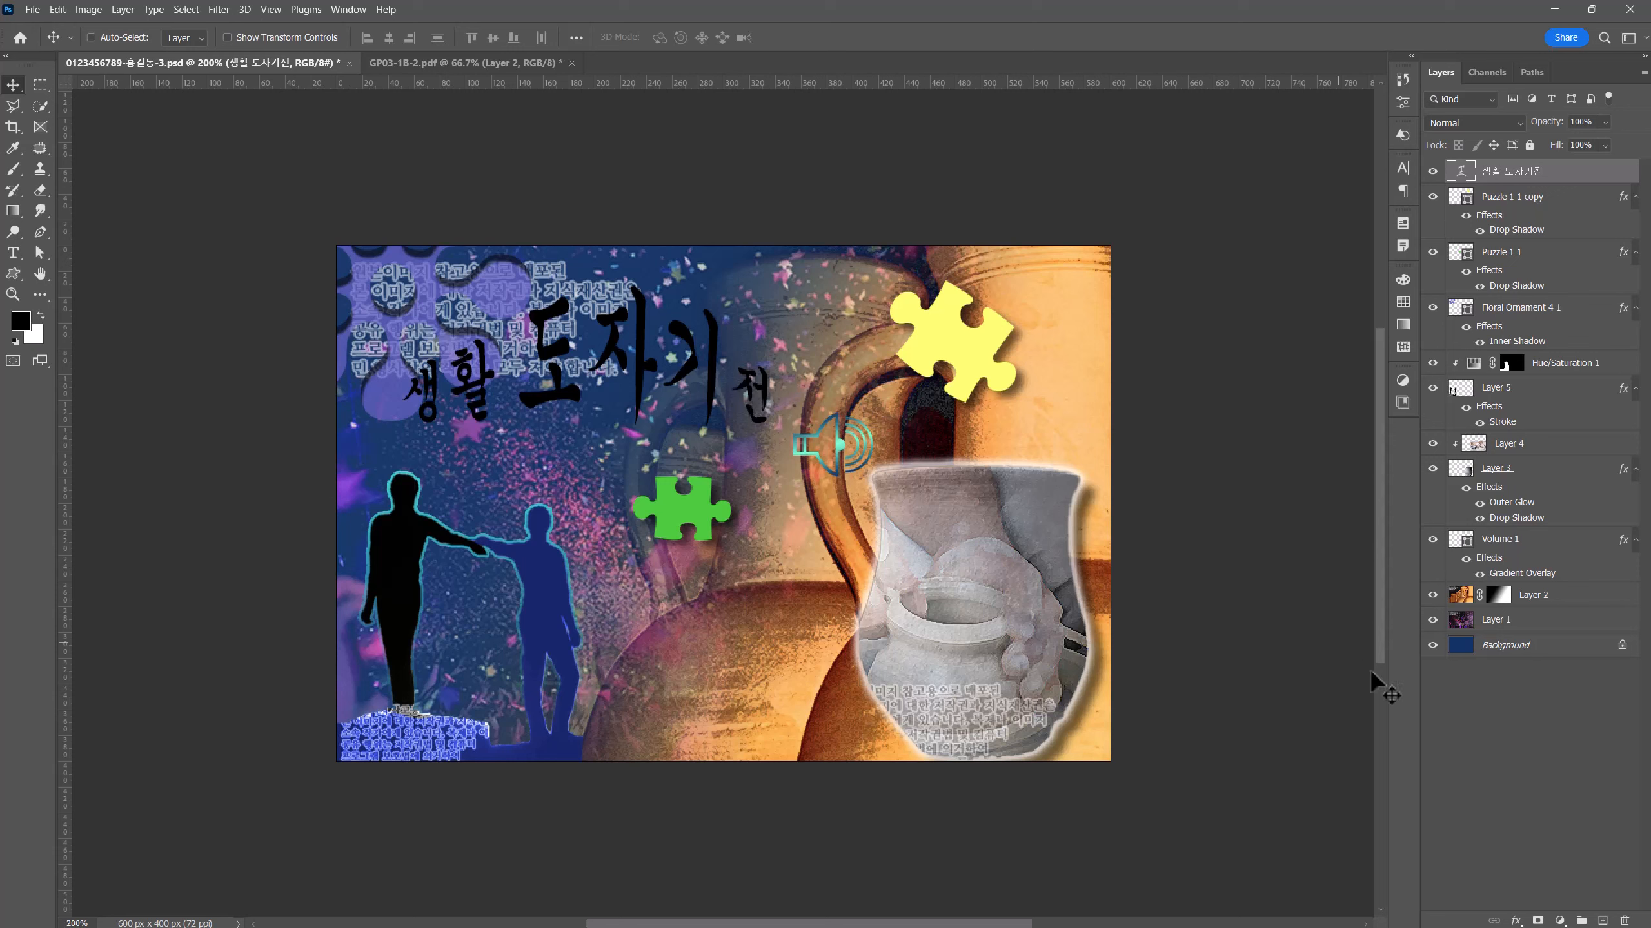
# - Add a Gradient Overlay to the title and set the gradient's start colour to #ffff66
pyautogui.click(1525, 923)
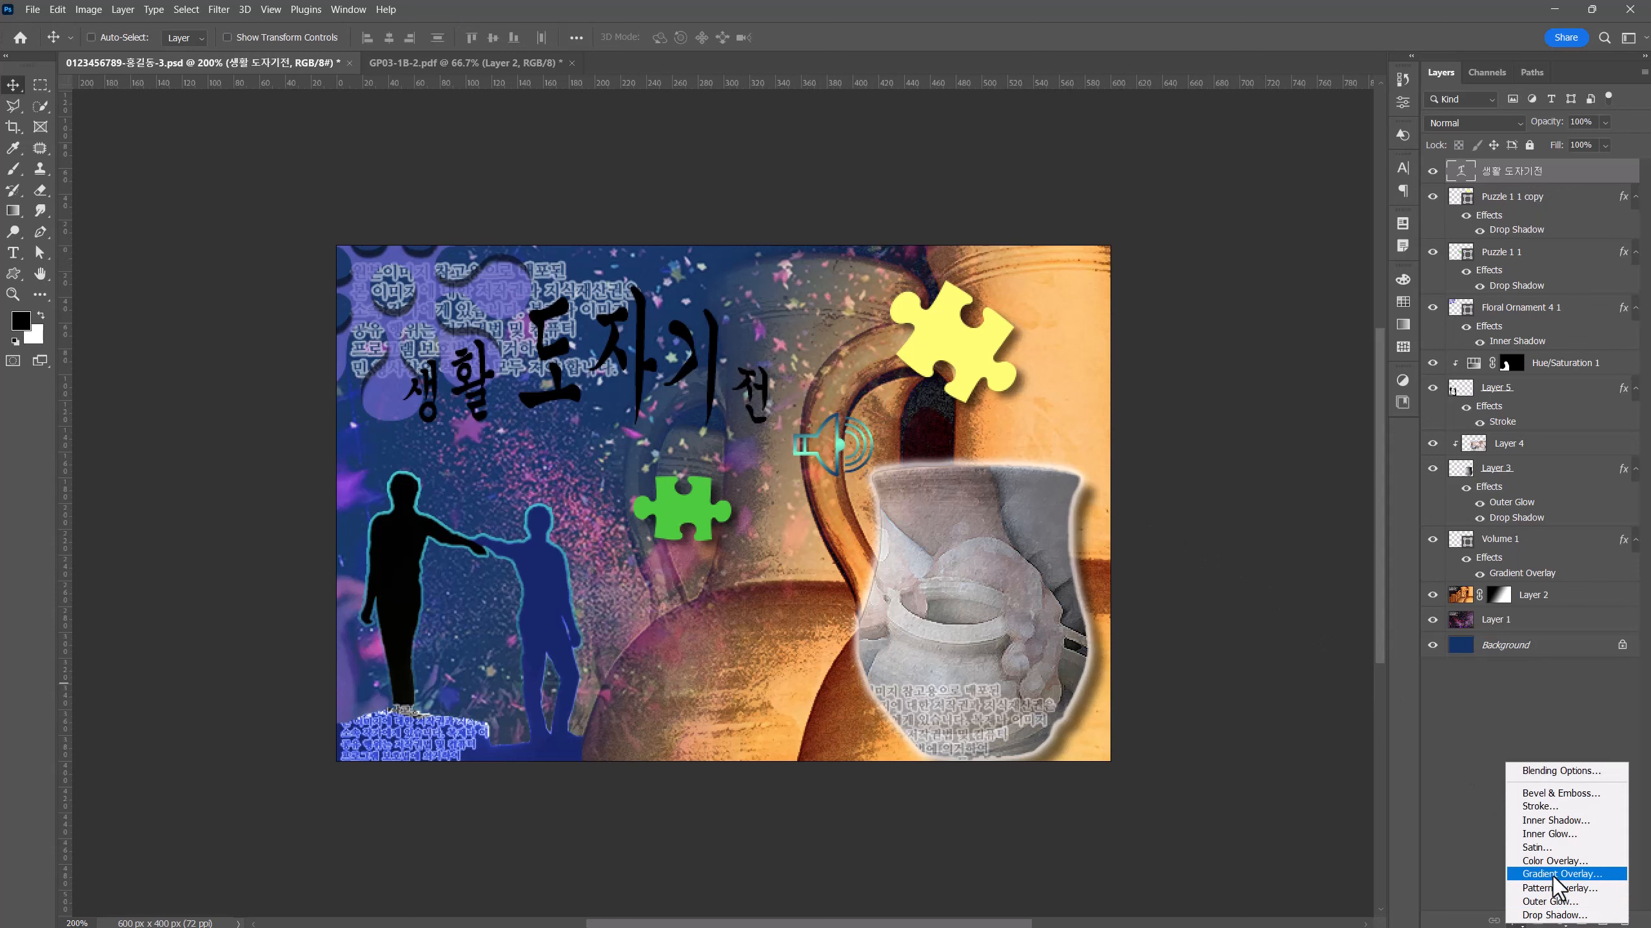
pyautogui.click(1574, 875)
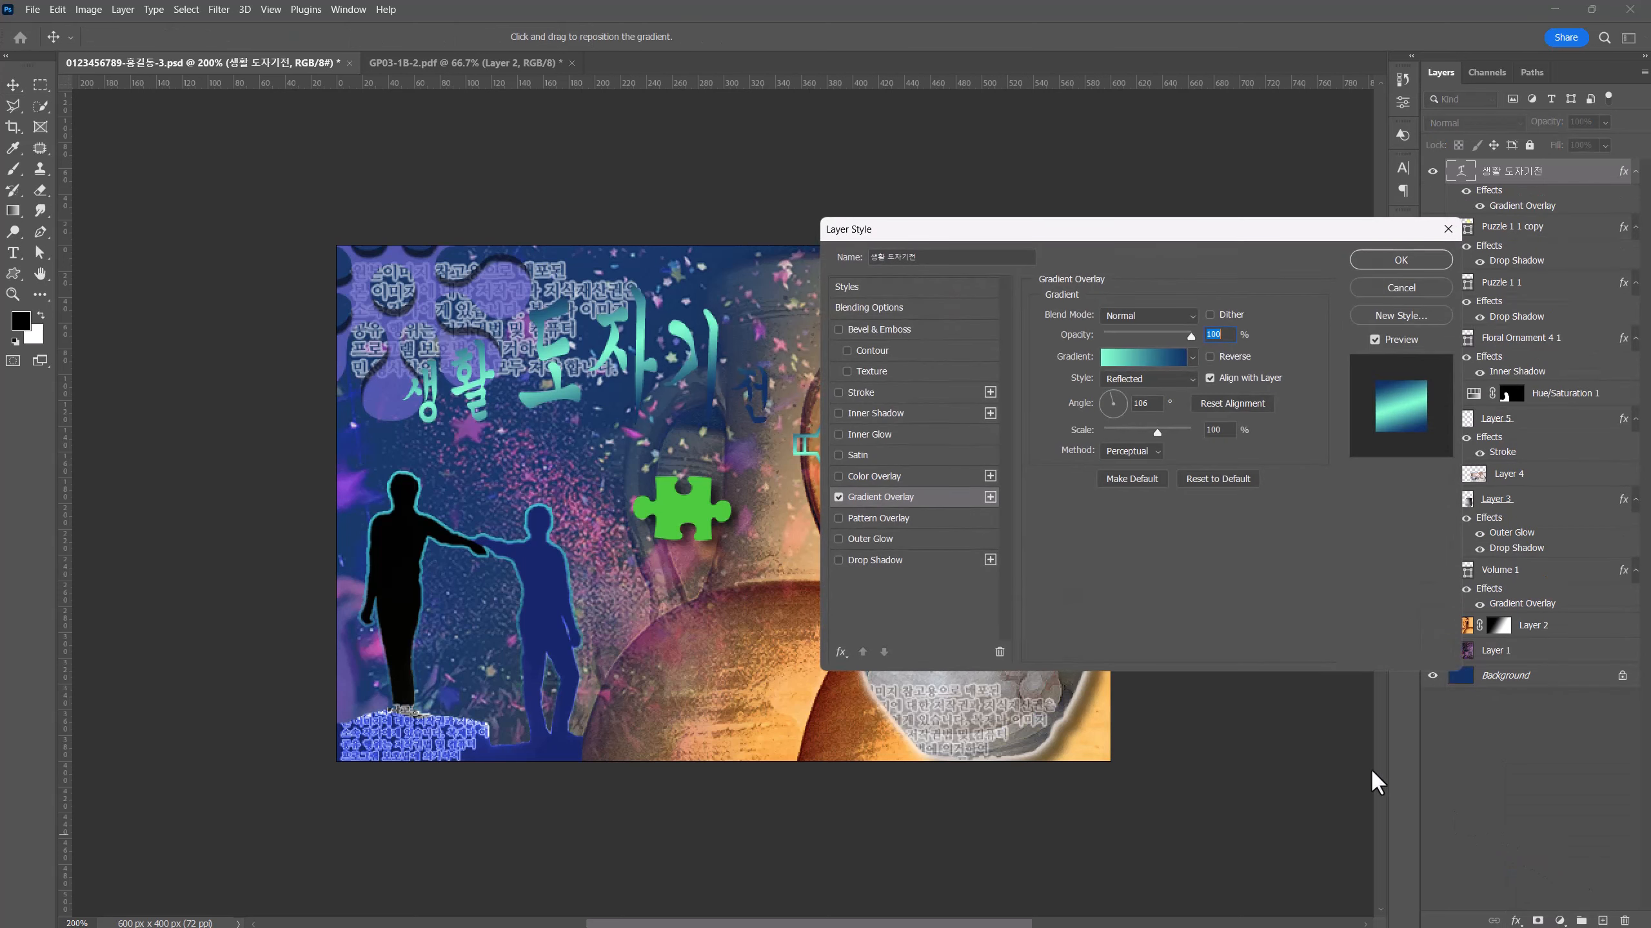
pyautogui.click(1142, 356)
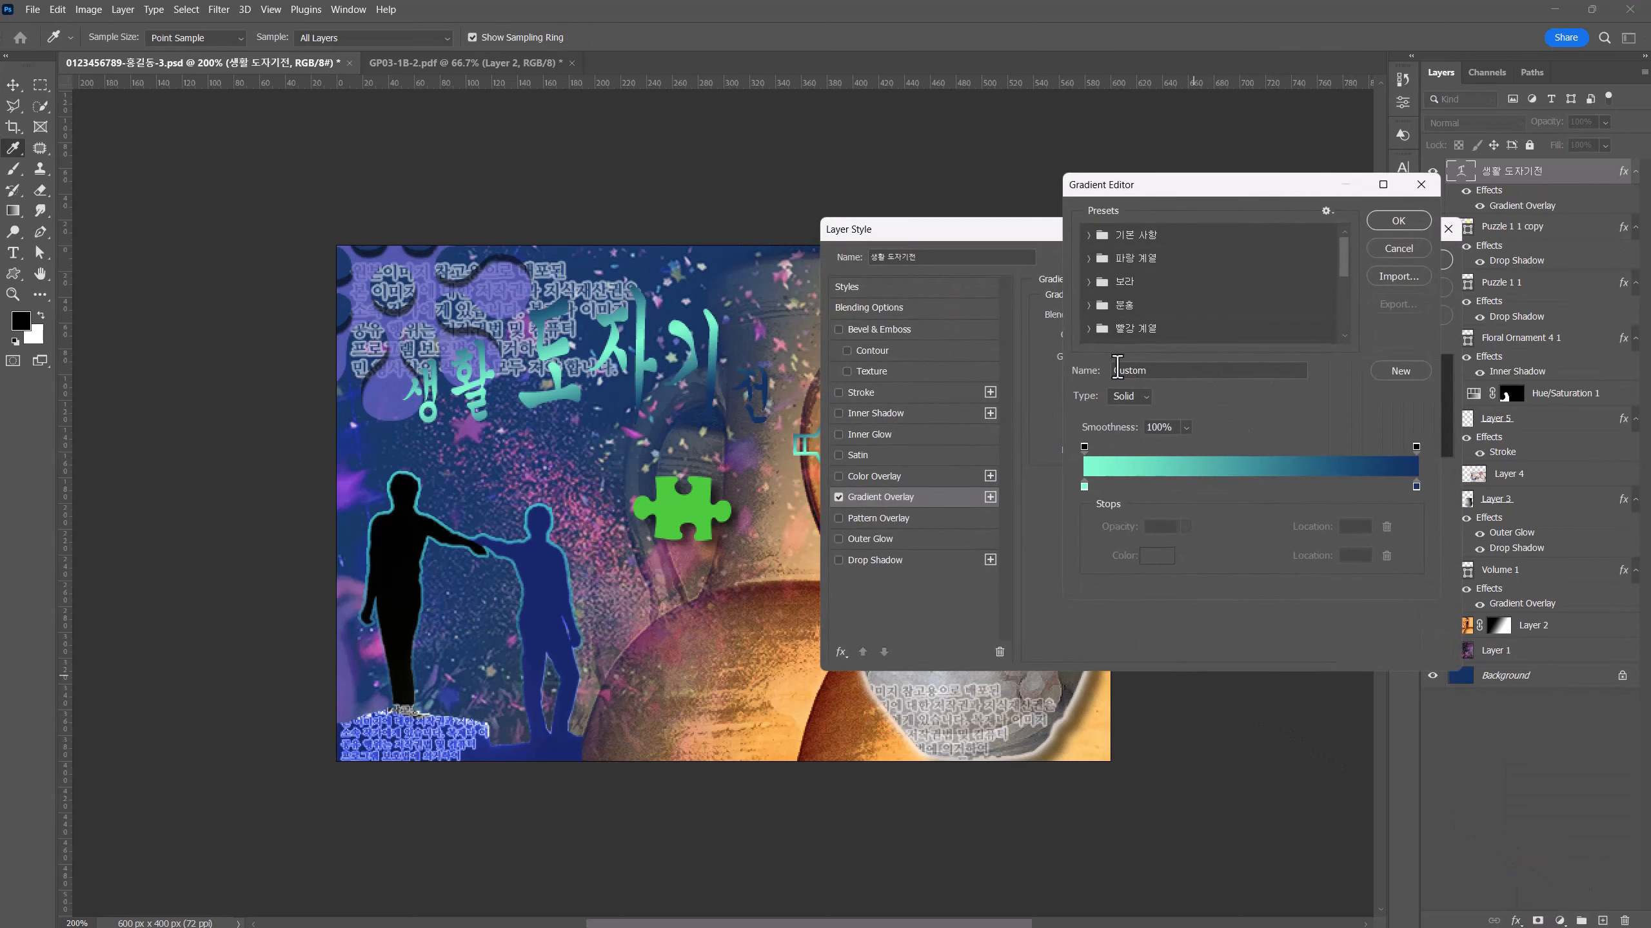
pyautogui.click(1084, 487)
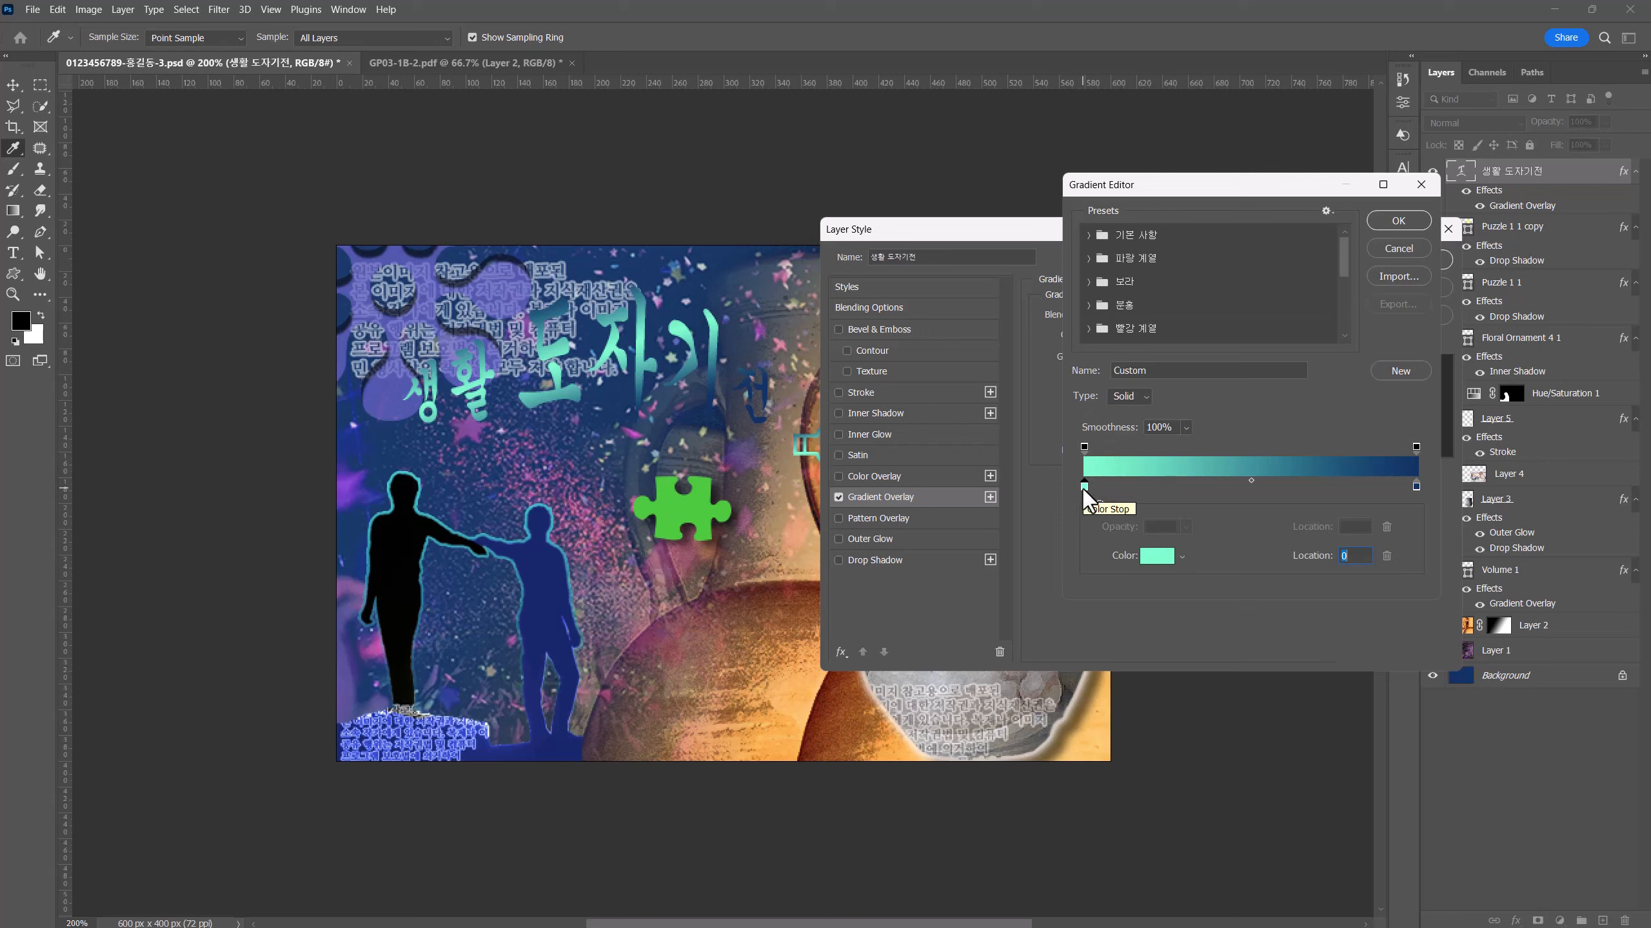
pyautogui.doubleClick(1084, 487)
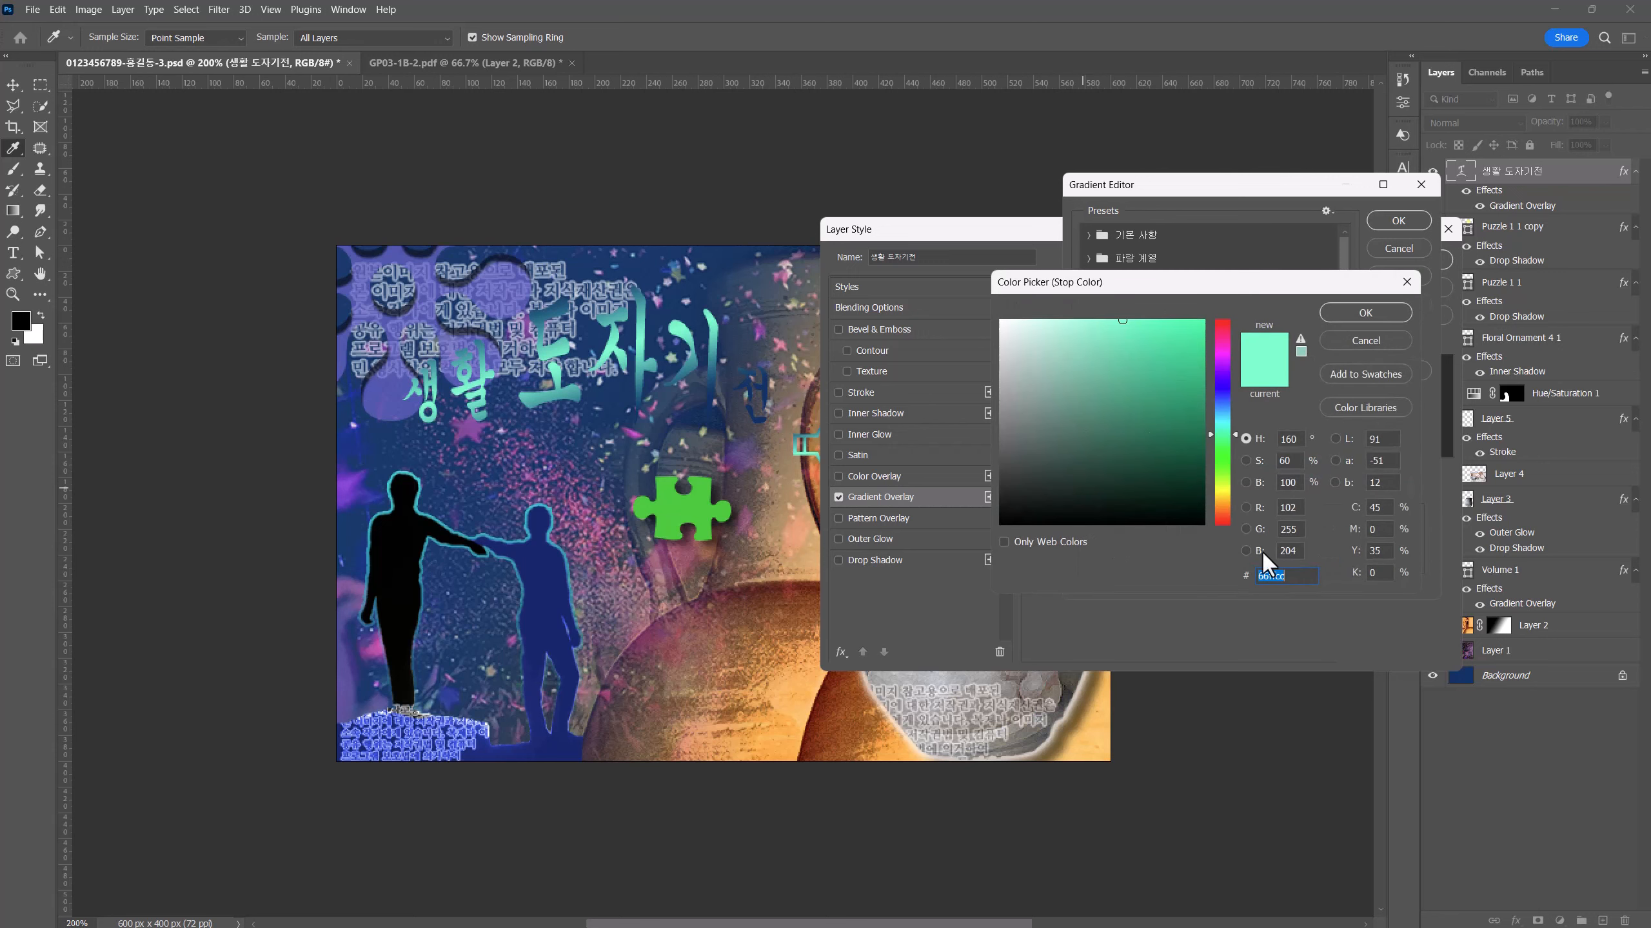
pyautogui.write('ffff66')
pyautogui.press('Return')
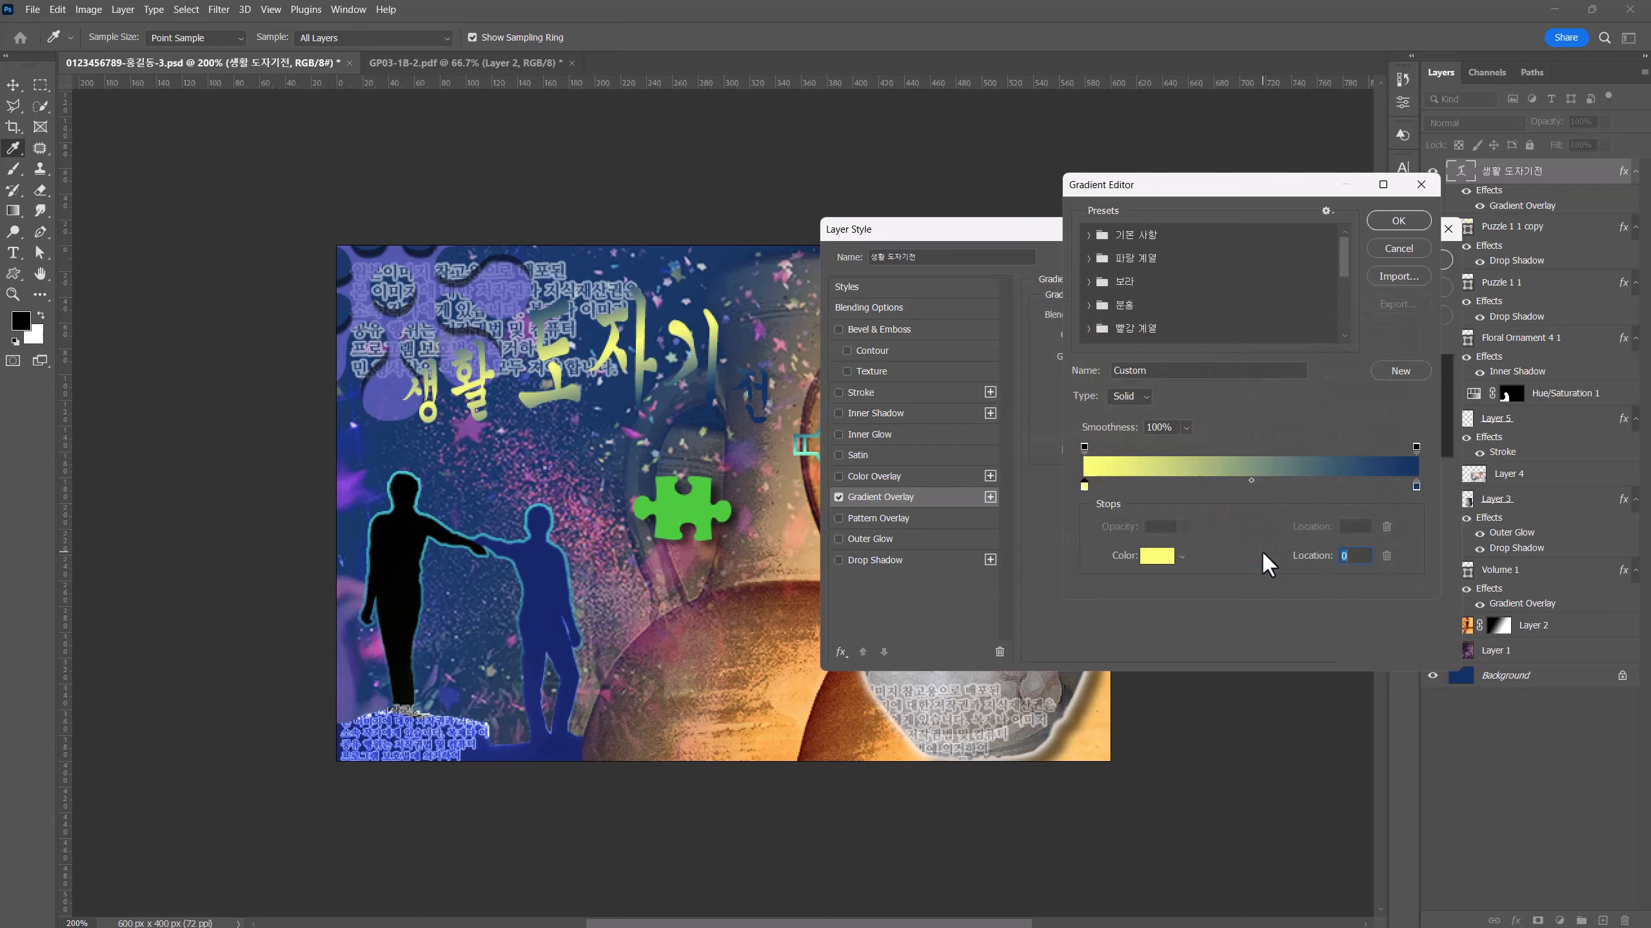
# - Add a #33cc33 stop at 56% to the title's gradient and set its end colour to #ff6600
pyautogui.click(1270, 487)
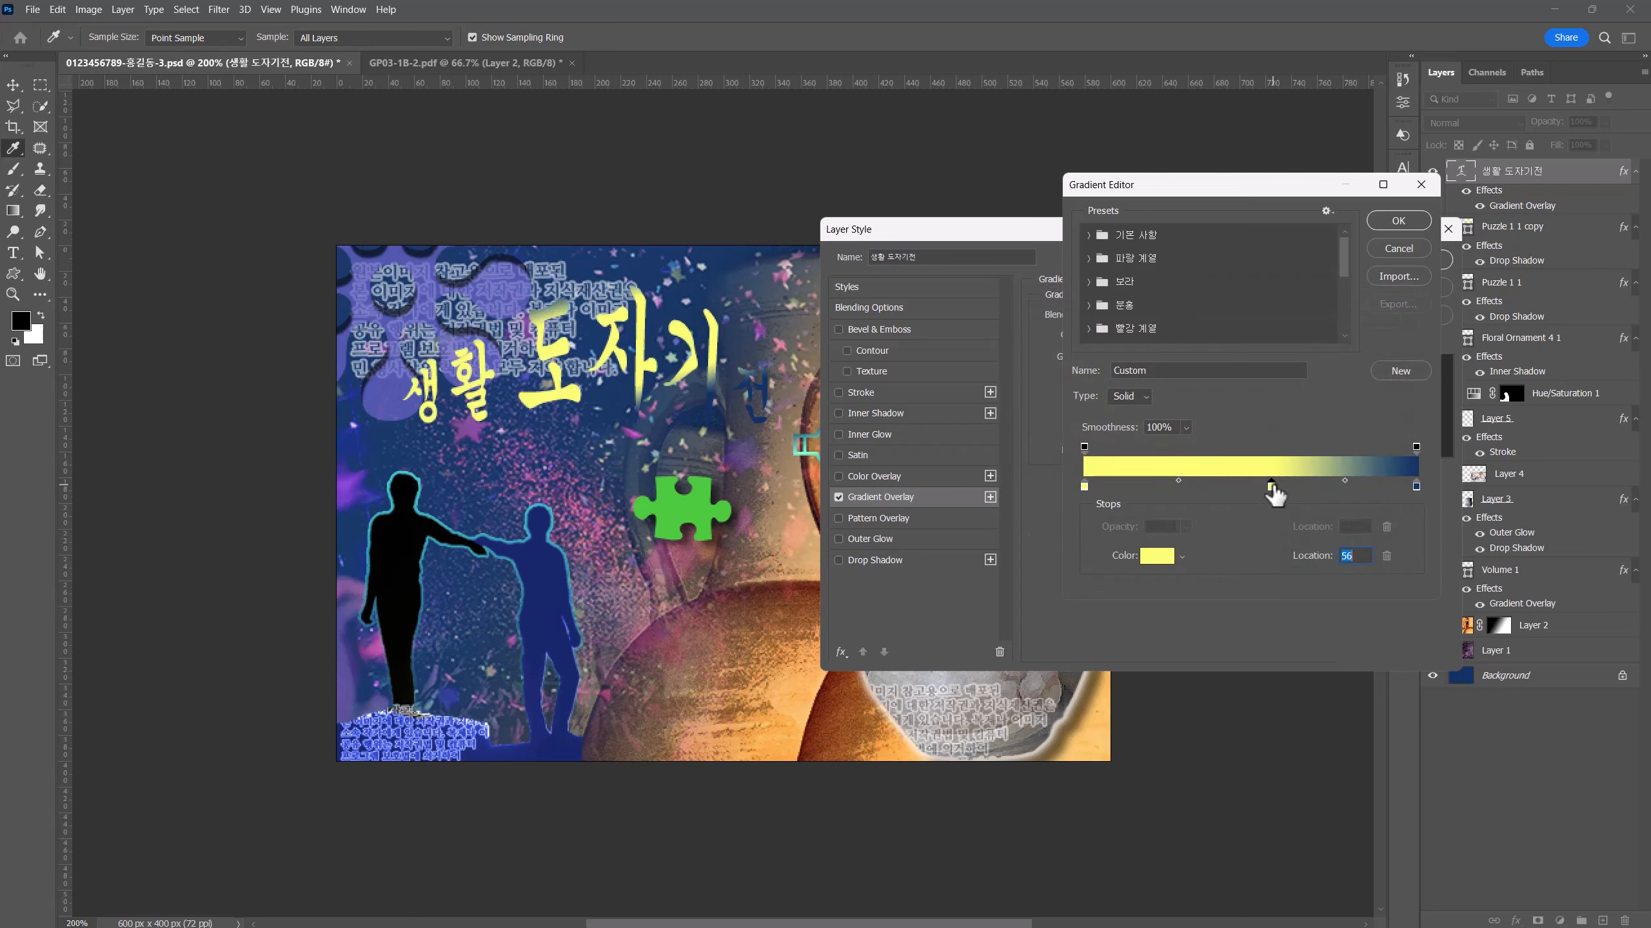
pyautogui.doubleClick(1271, 485)
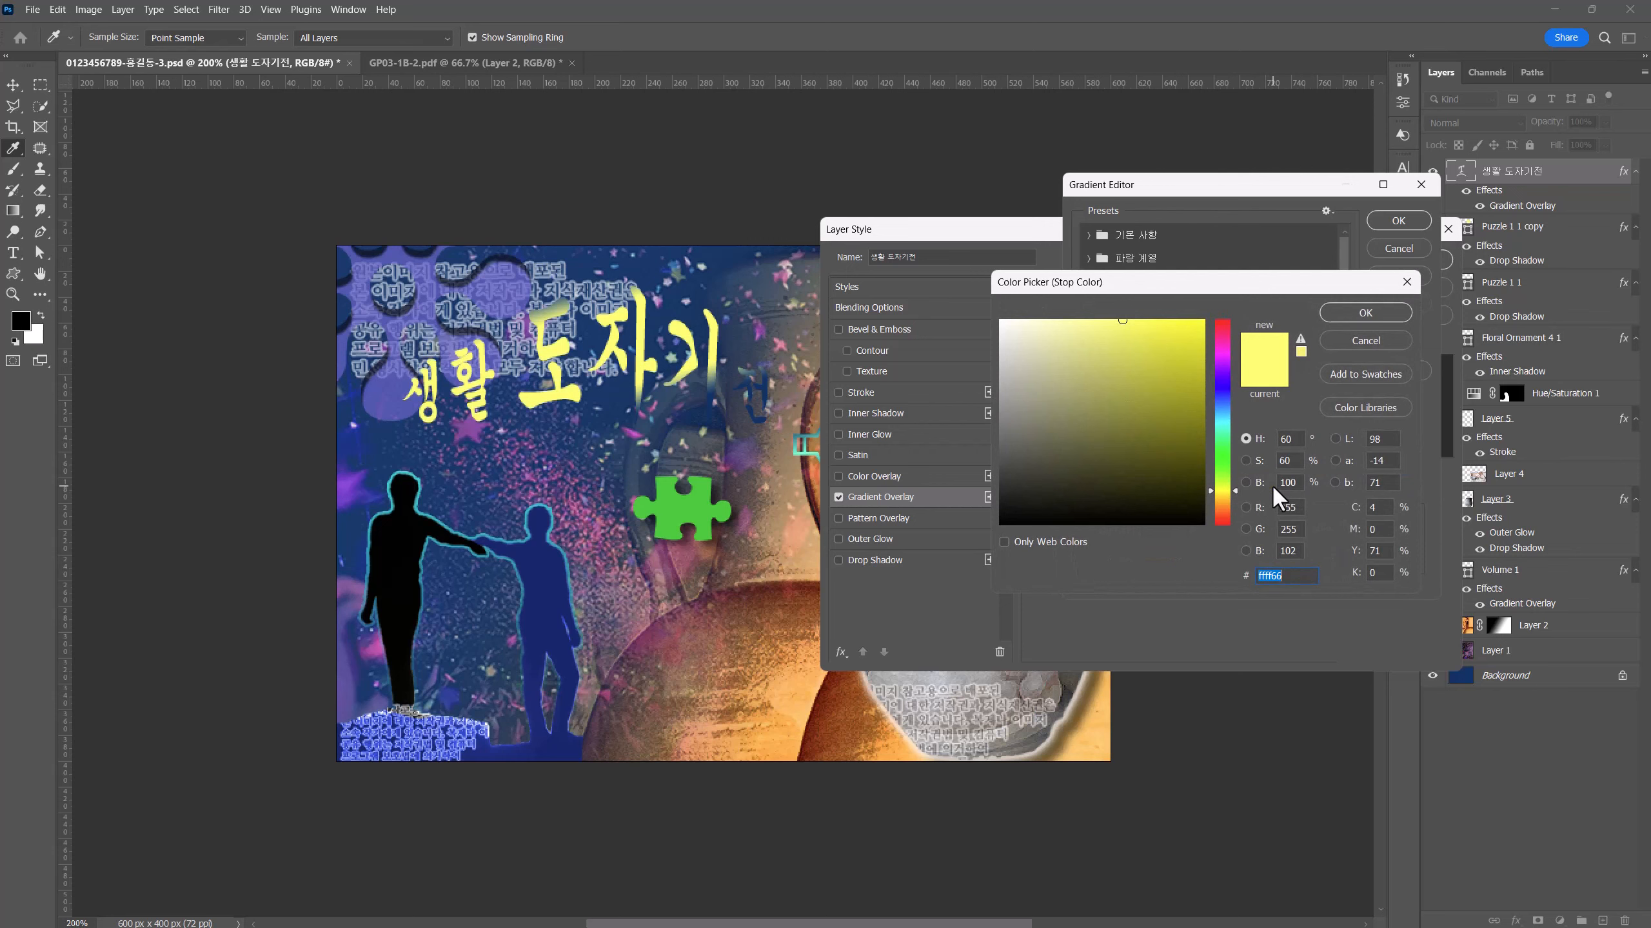
pyautogui.write('33cc33')
pyautogui.press('Return')
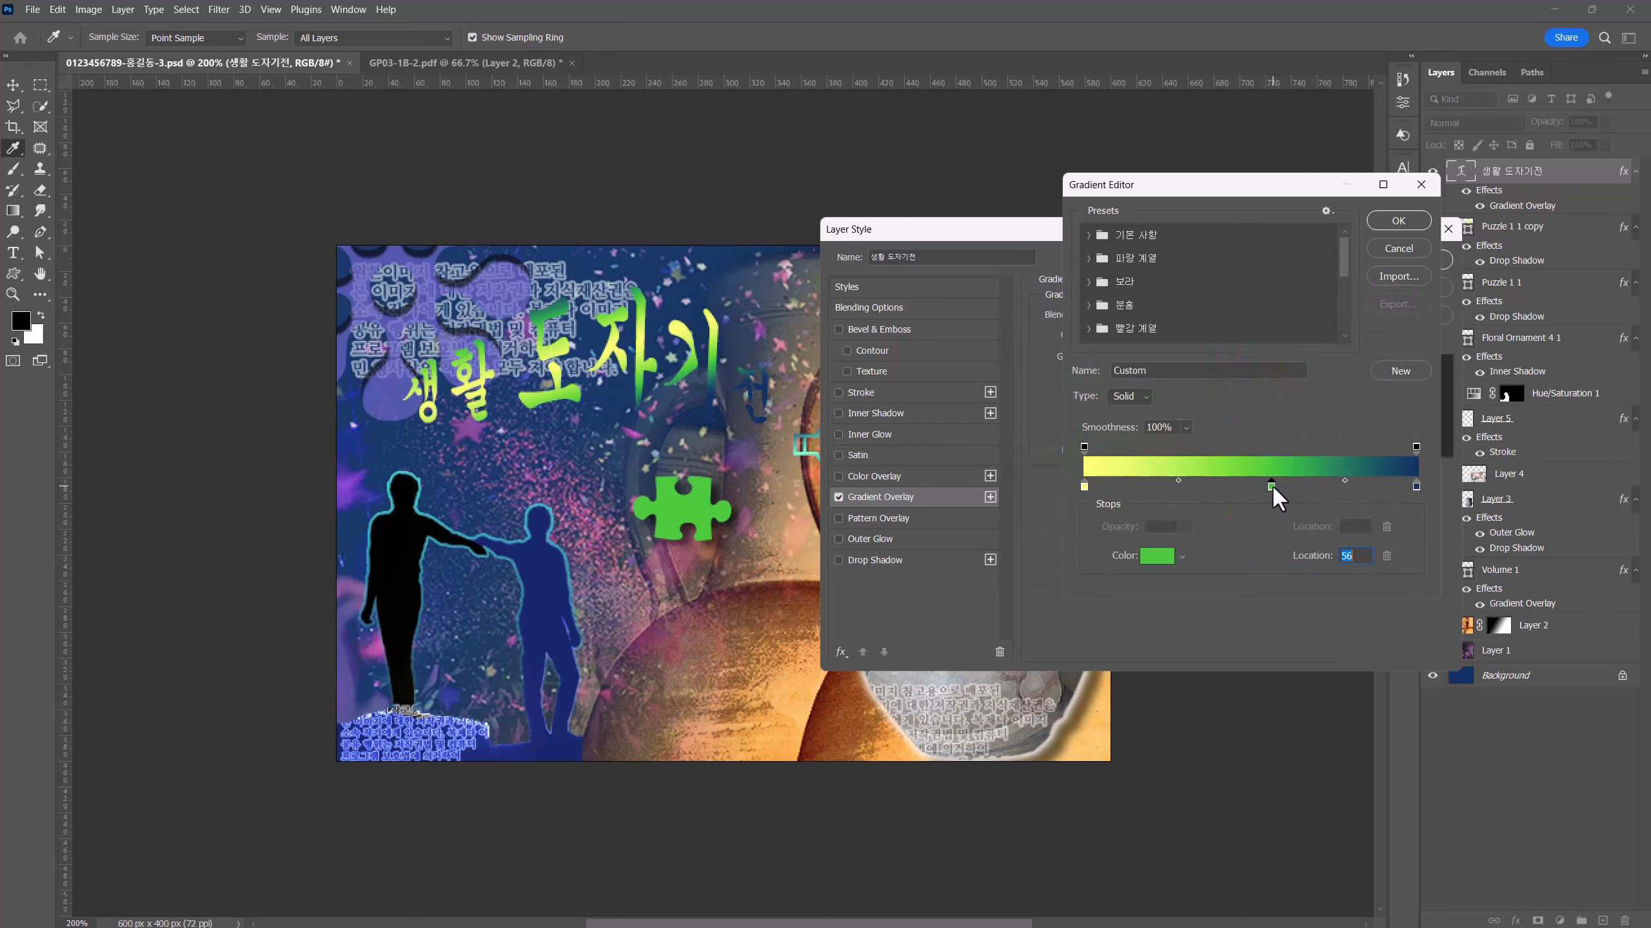
pyautogui.doubleClick(1416, 485)
pyautogui.write('ff6600')
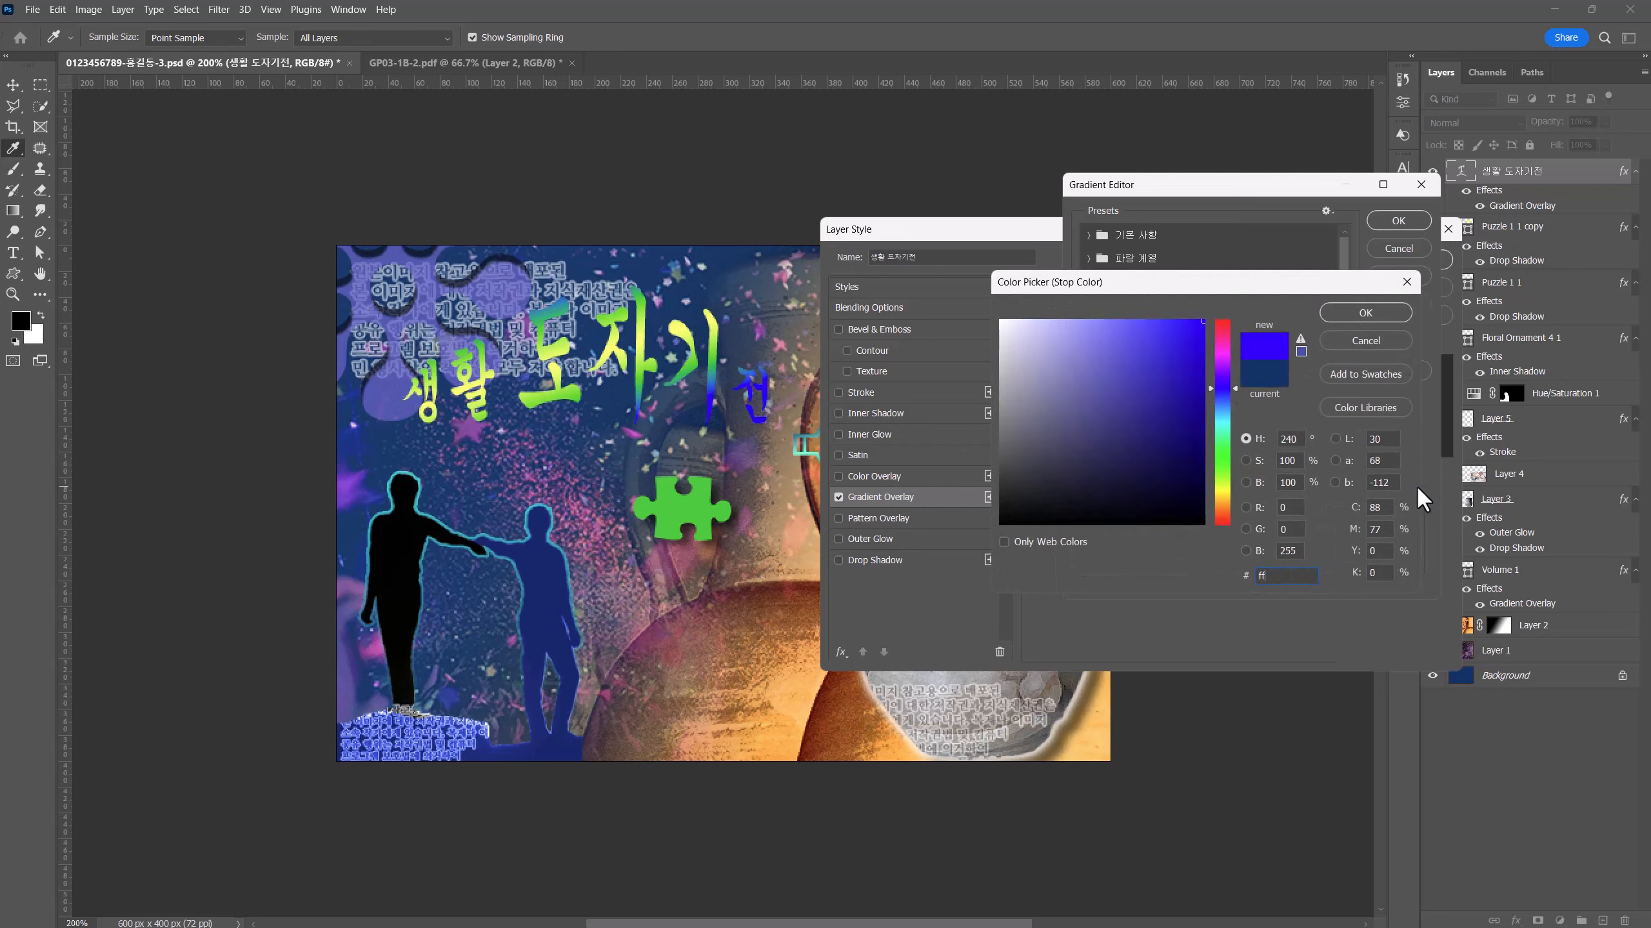
pyautogui.press('Return')
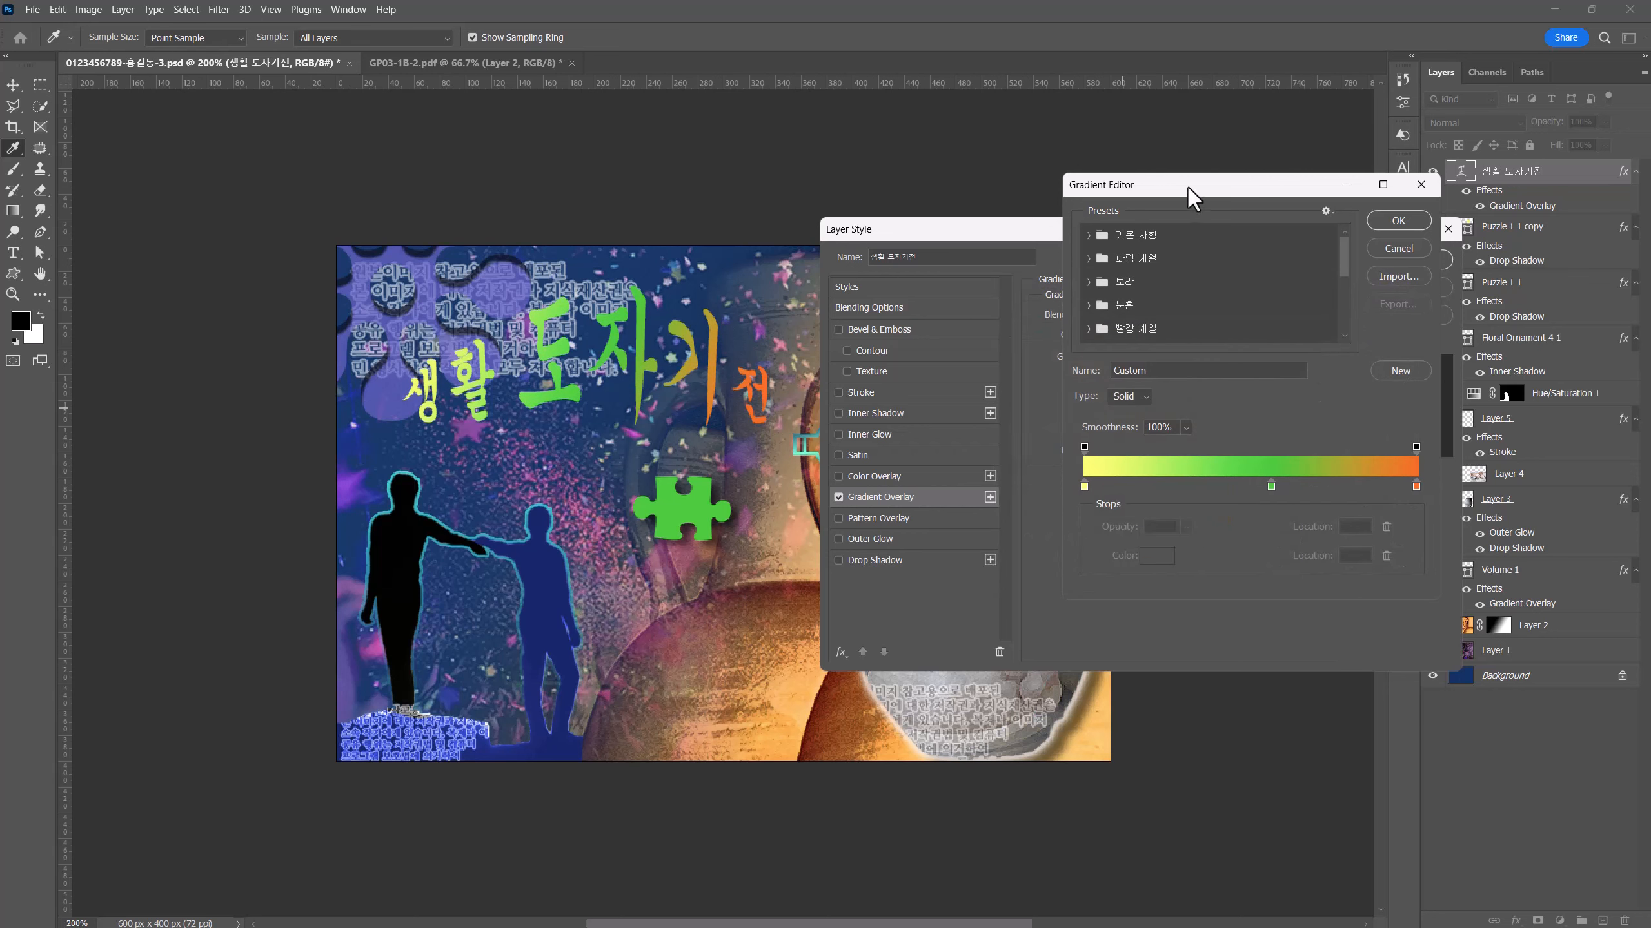
# - Rearrange the gradient so #33cc33 stops sit at 0% and near the orange end, with the #ffff66 stop between them at 49%
pyautogui.moveTo(1188, 188); pyautogui.dragTo(985, 173)
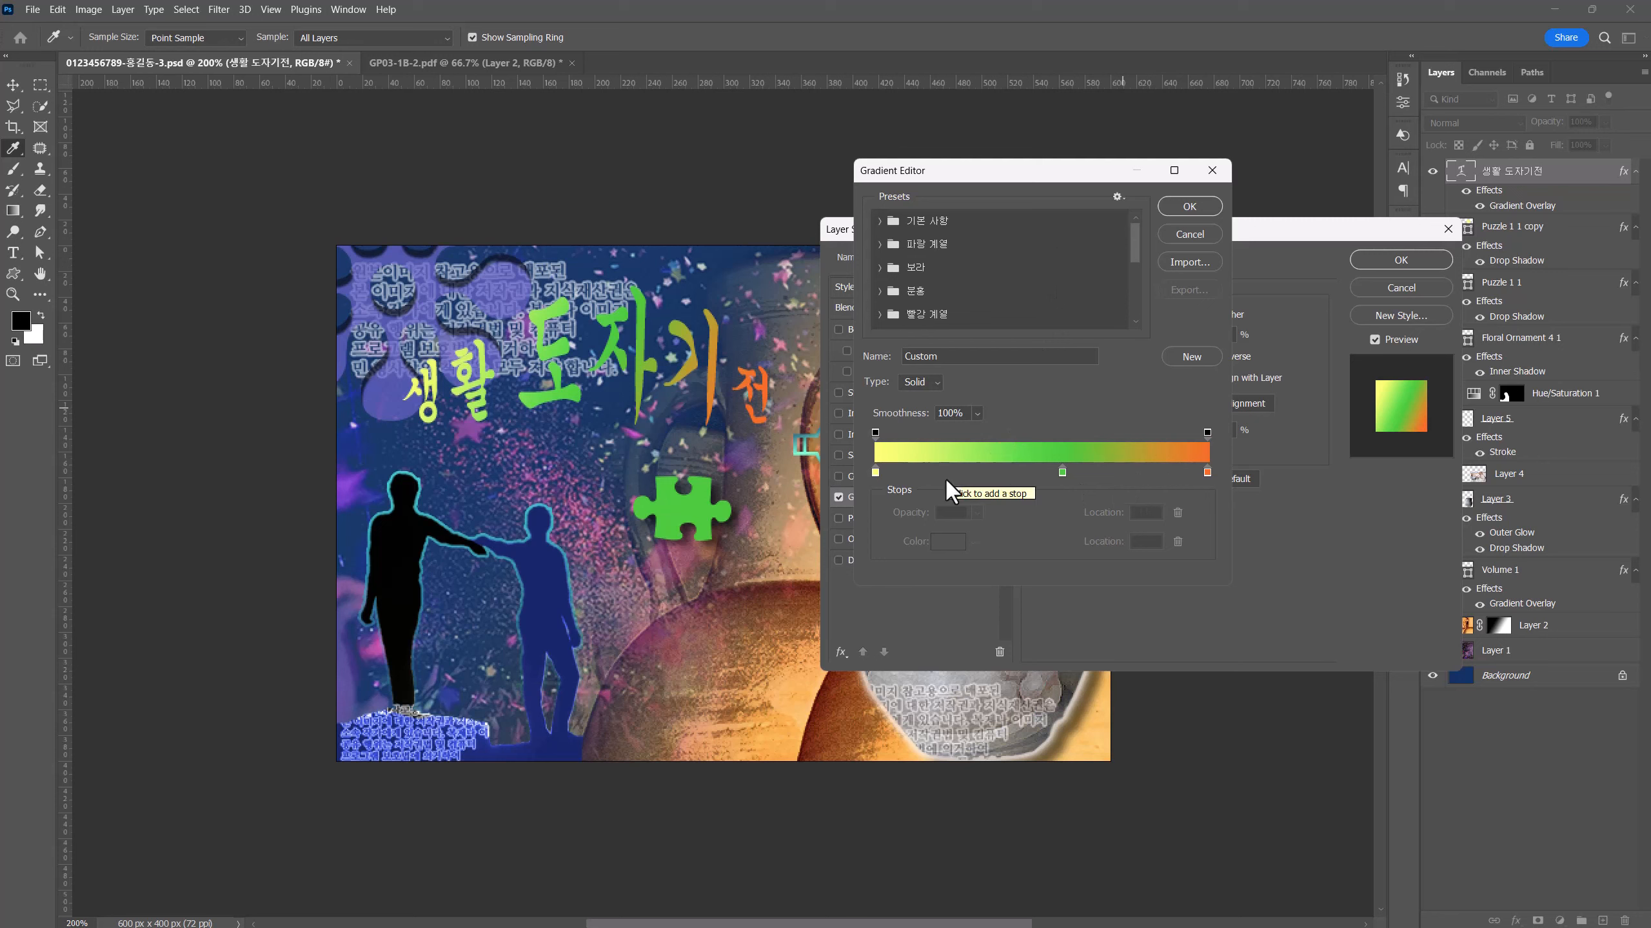
pyautogui.moveTo(877, 473); pyautogui.dragTo(967, 469)
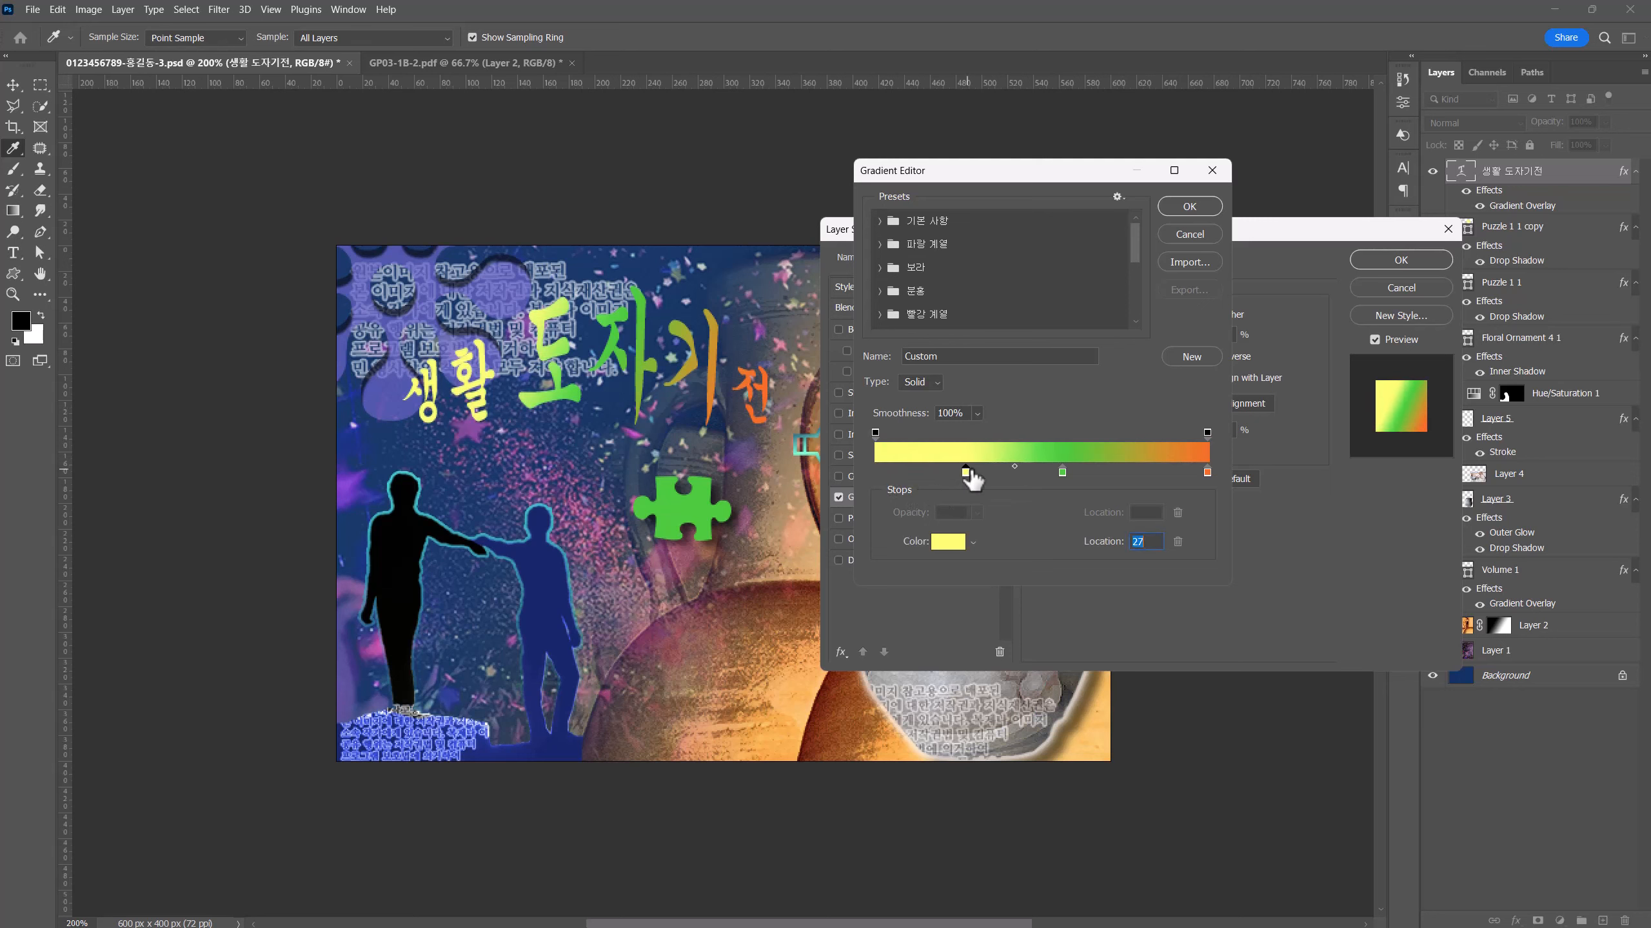
pyautogui.click(1062, 472)
pyautogui.click(875, 471)
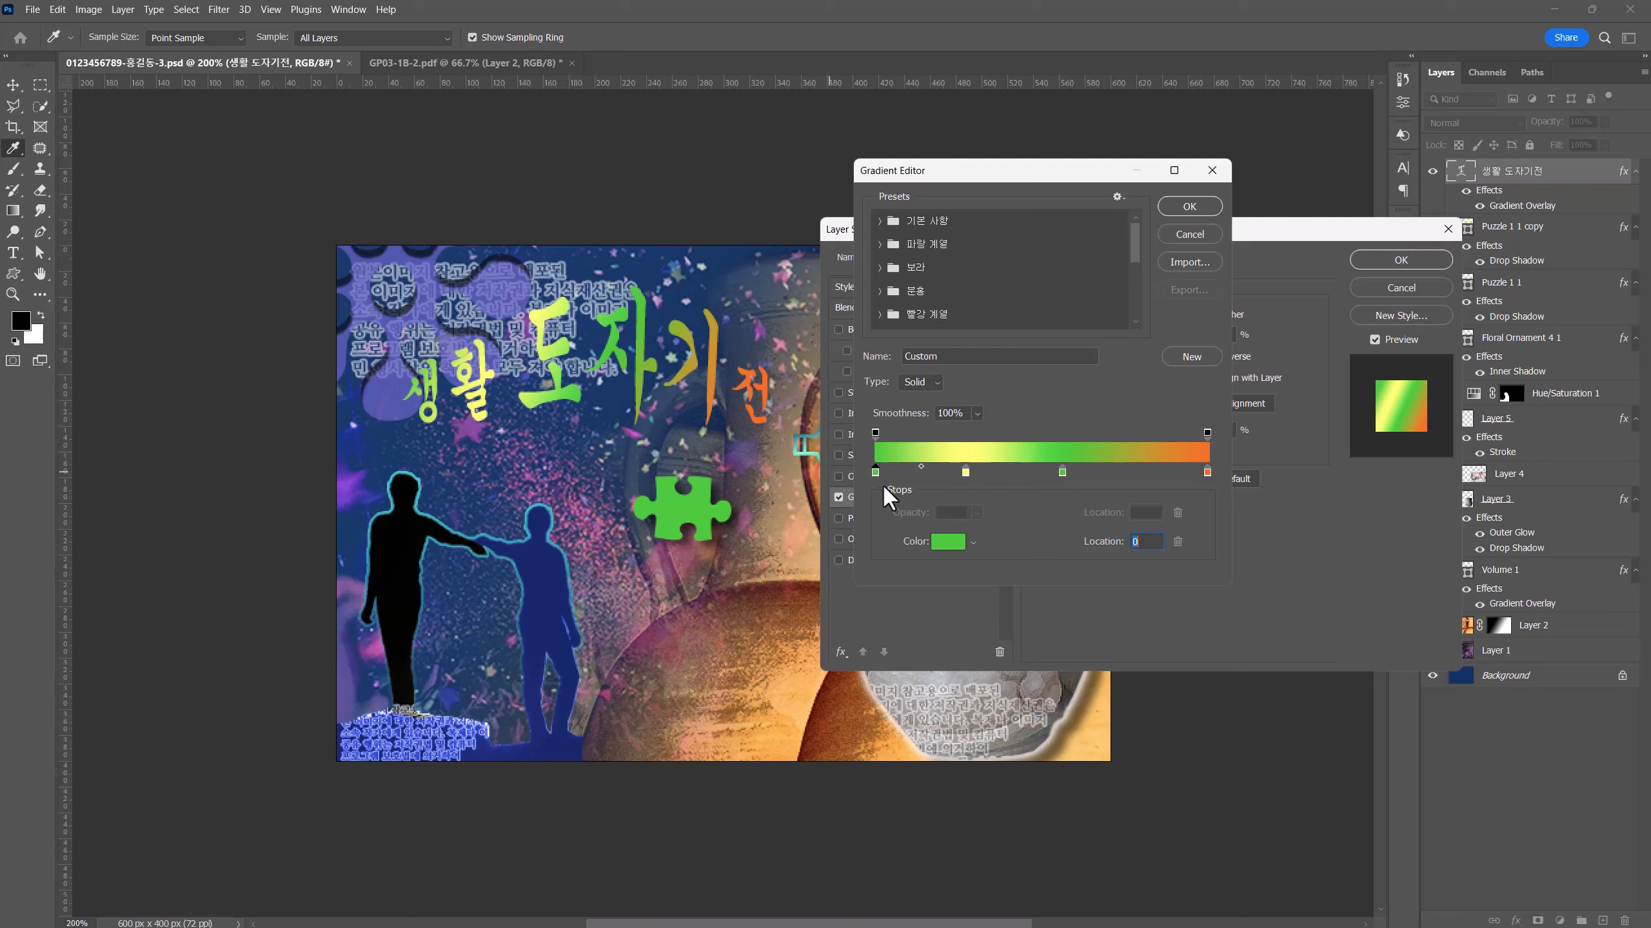
pyautogui.moveTo(966, 471); pyautogui.dragTo(1170, 472)
pyautogui.moveTo(1006, 472); pyautogui.dragTo(1037, 472)
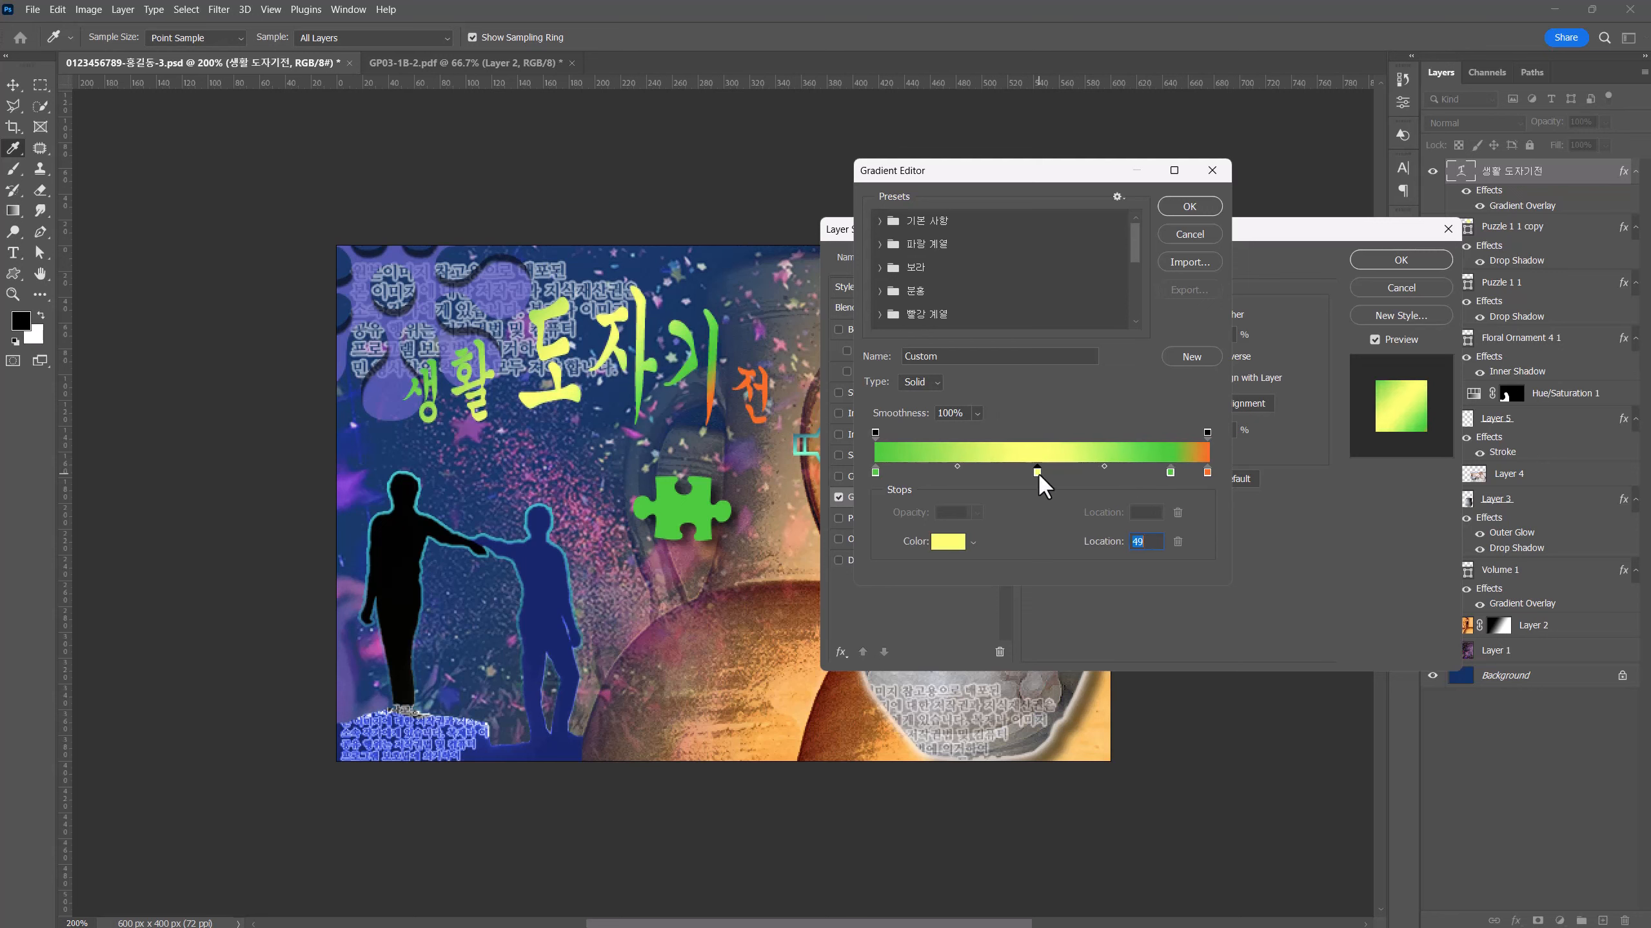
# - Add a Drop Shadow to the title beside its Gradient Overlay and move the title about 21 px left and 9 px up
pyautogui.click(1179, 208)
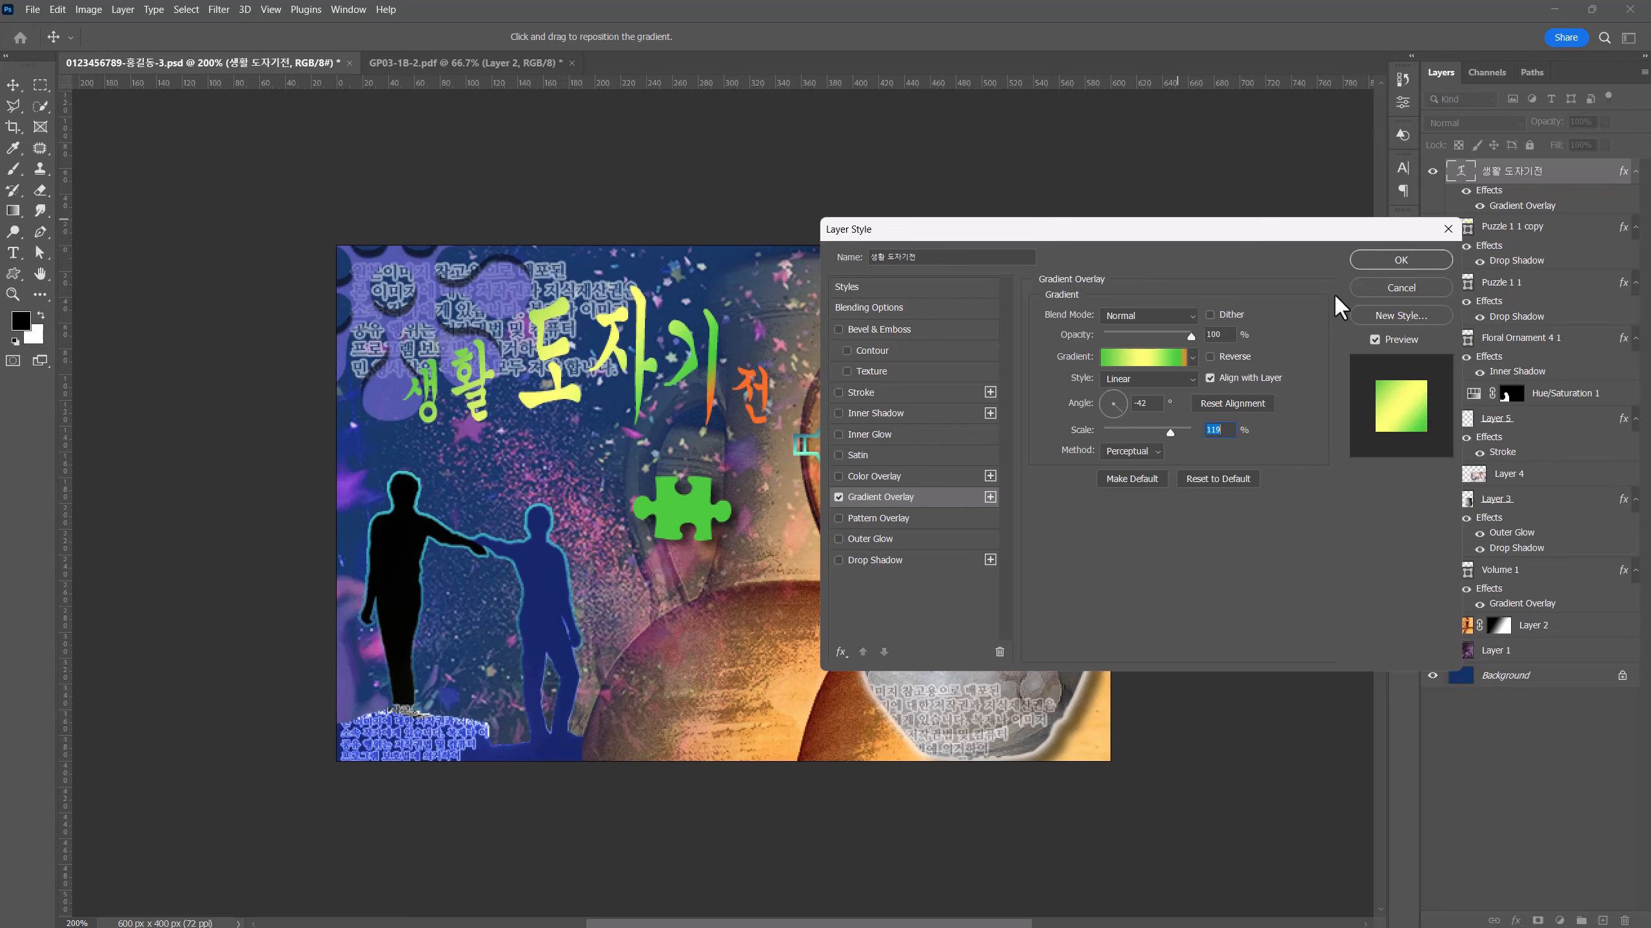
pyautogui.click(871, 560)
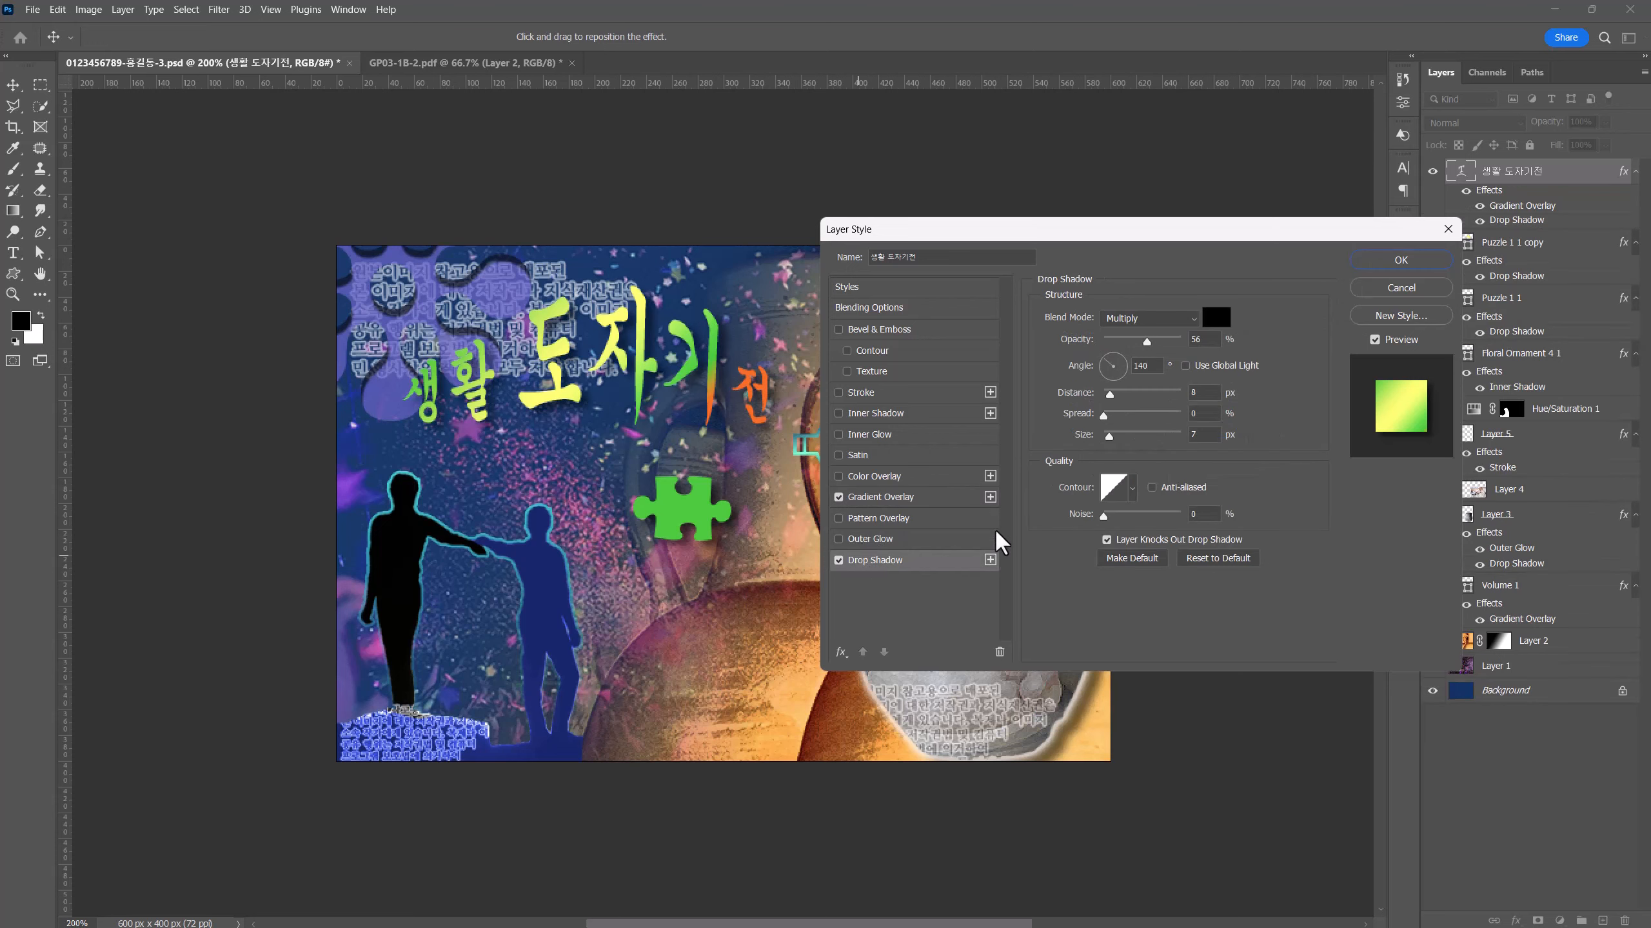
pyautogui.click(1398, 260)
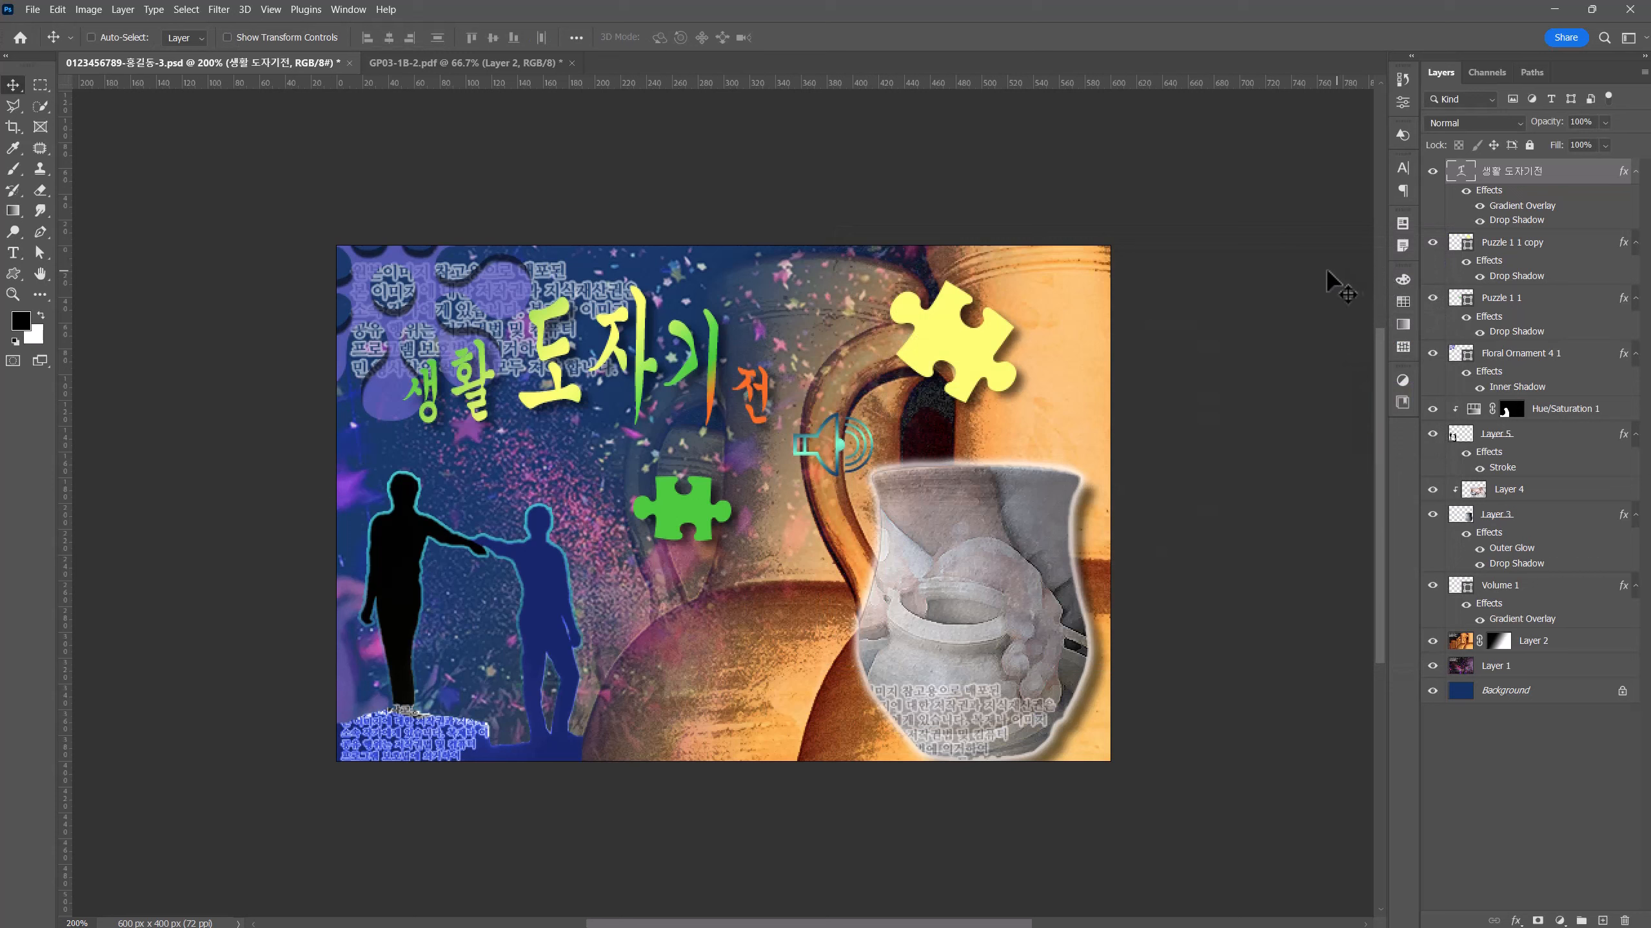
pyautogui.moveTo(480, 397); pyautogui.dragTo(452, 385)
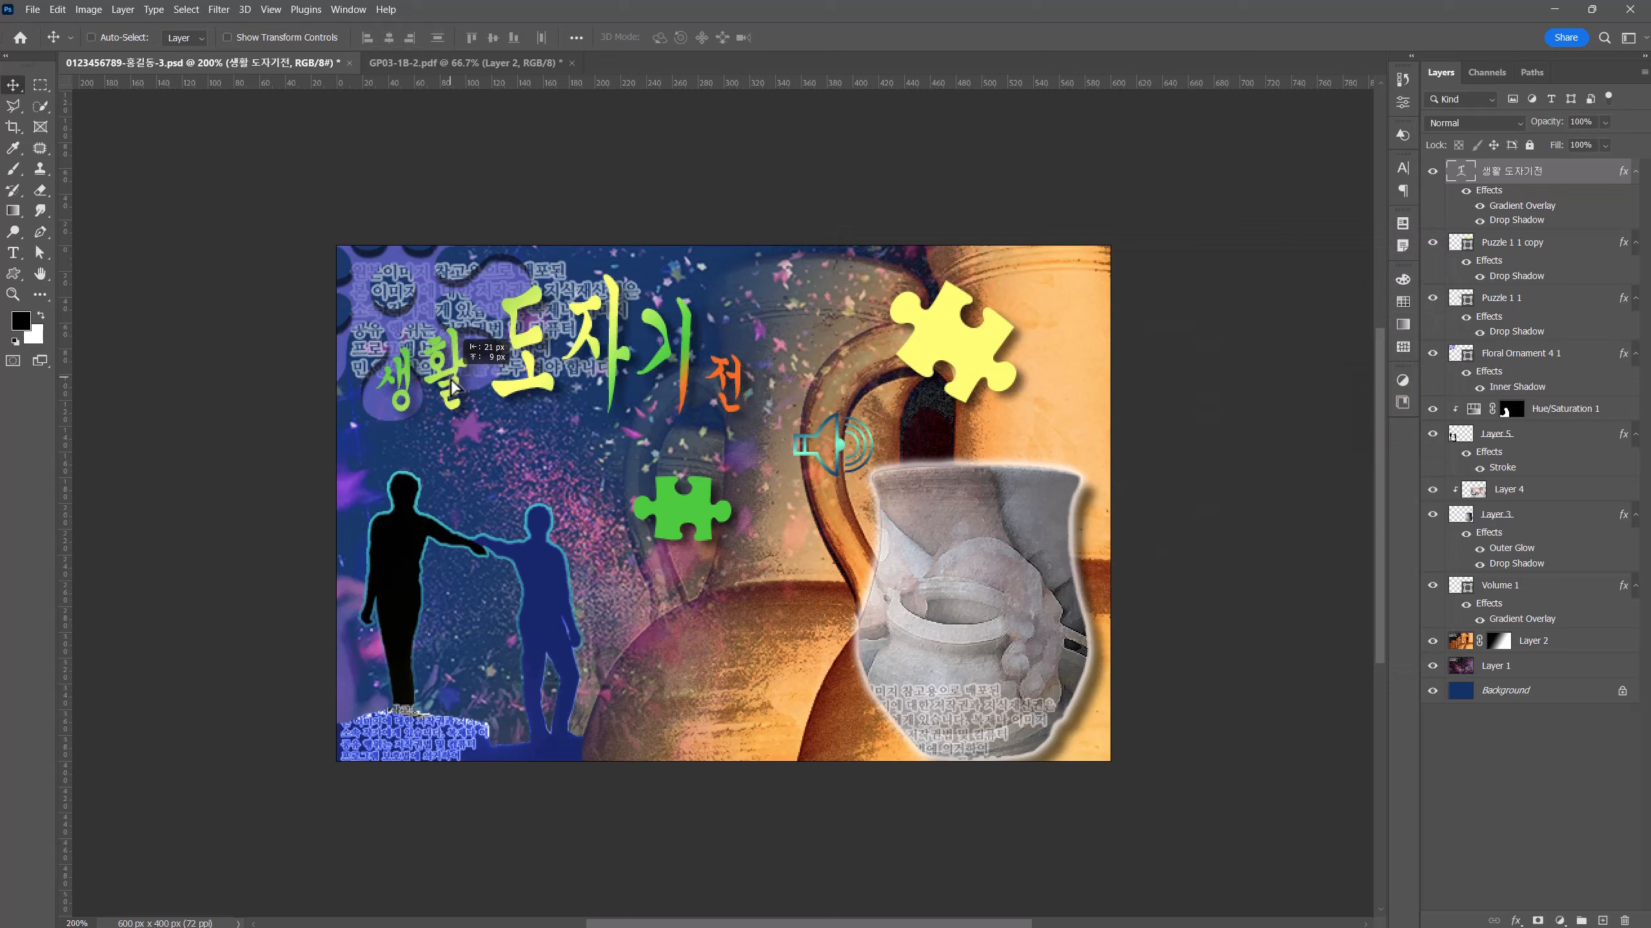
# - With no layer selected, set the Type tool to Times New Roman Bold at 22 pt
pyautogui.click(13, 252)
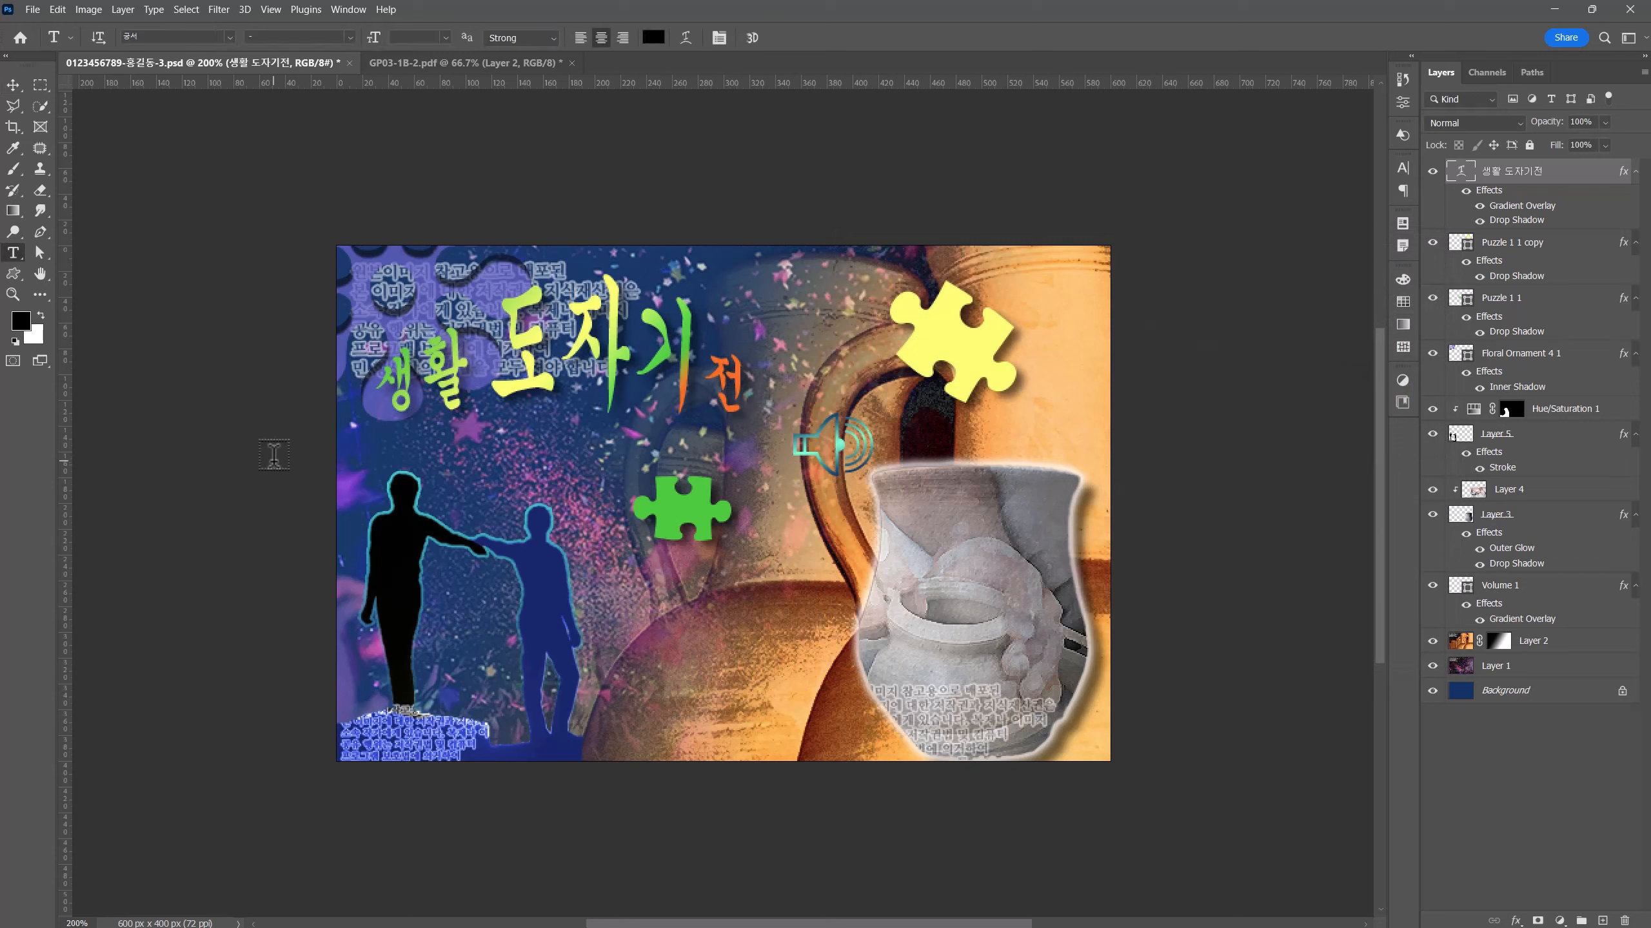
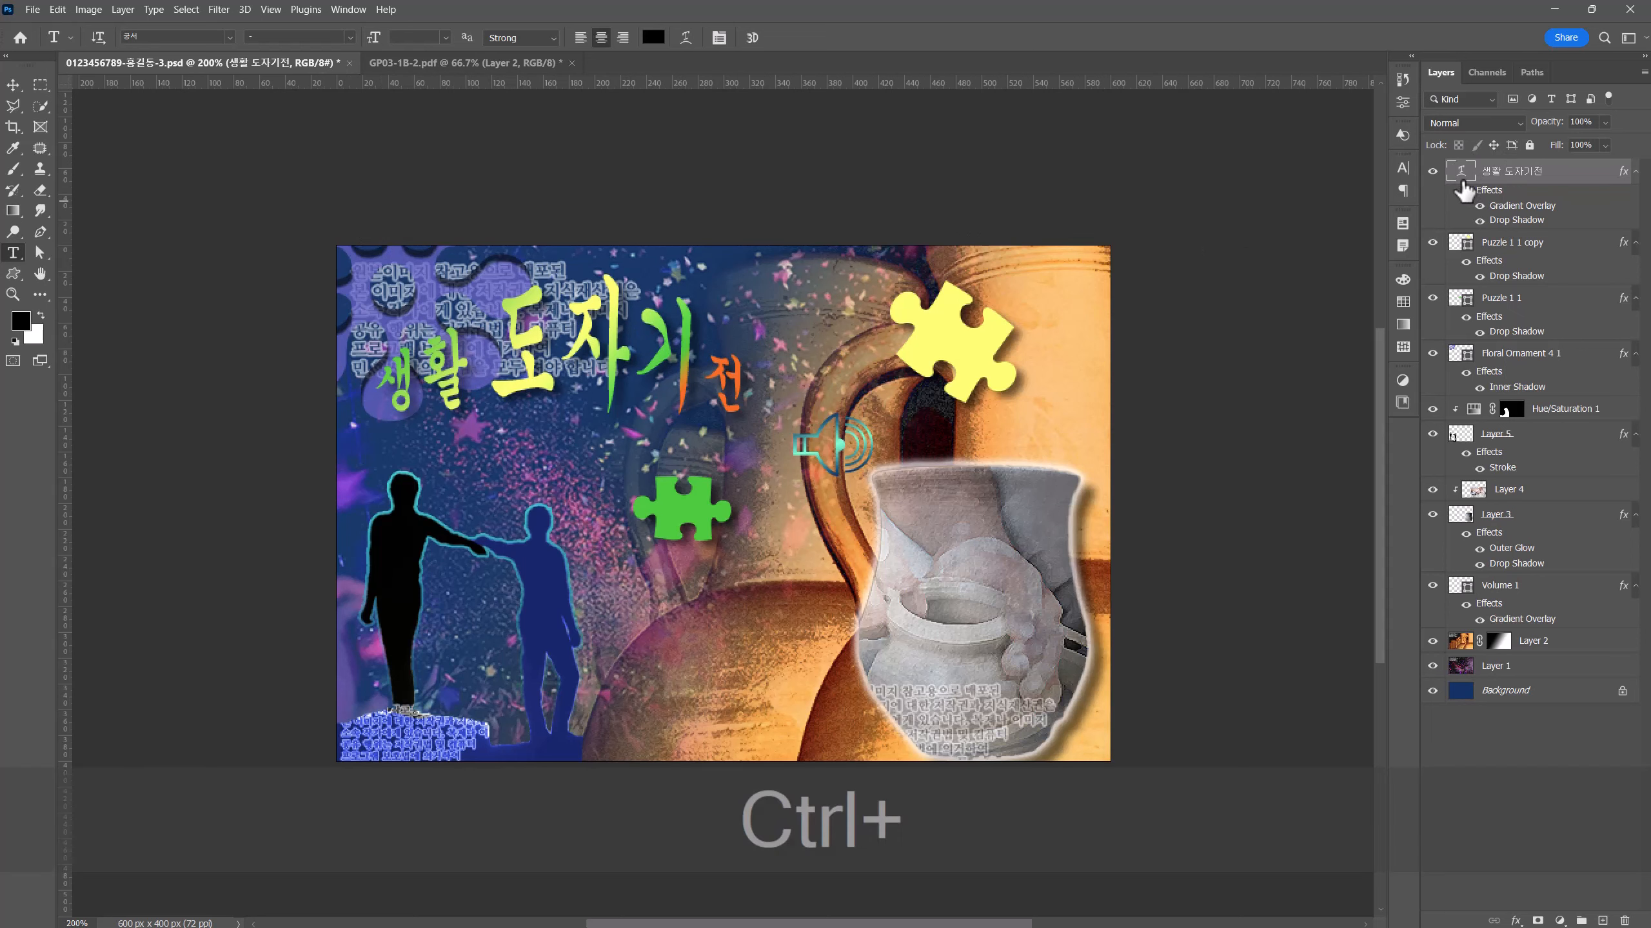
pyautogui.keyDown('ctrl'); pyautogui.click(1561, 173); pyautogui.keyUp('ctrl')
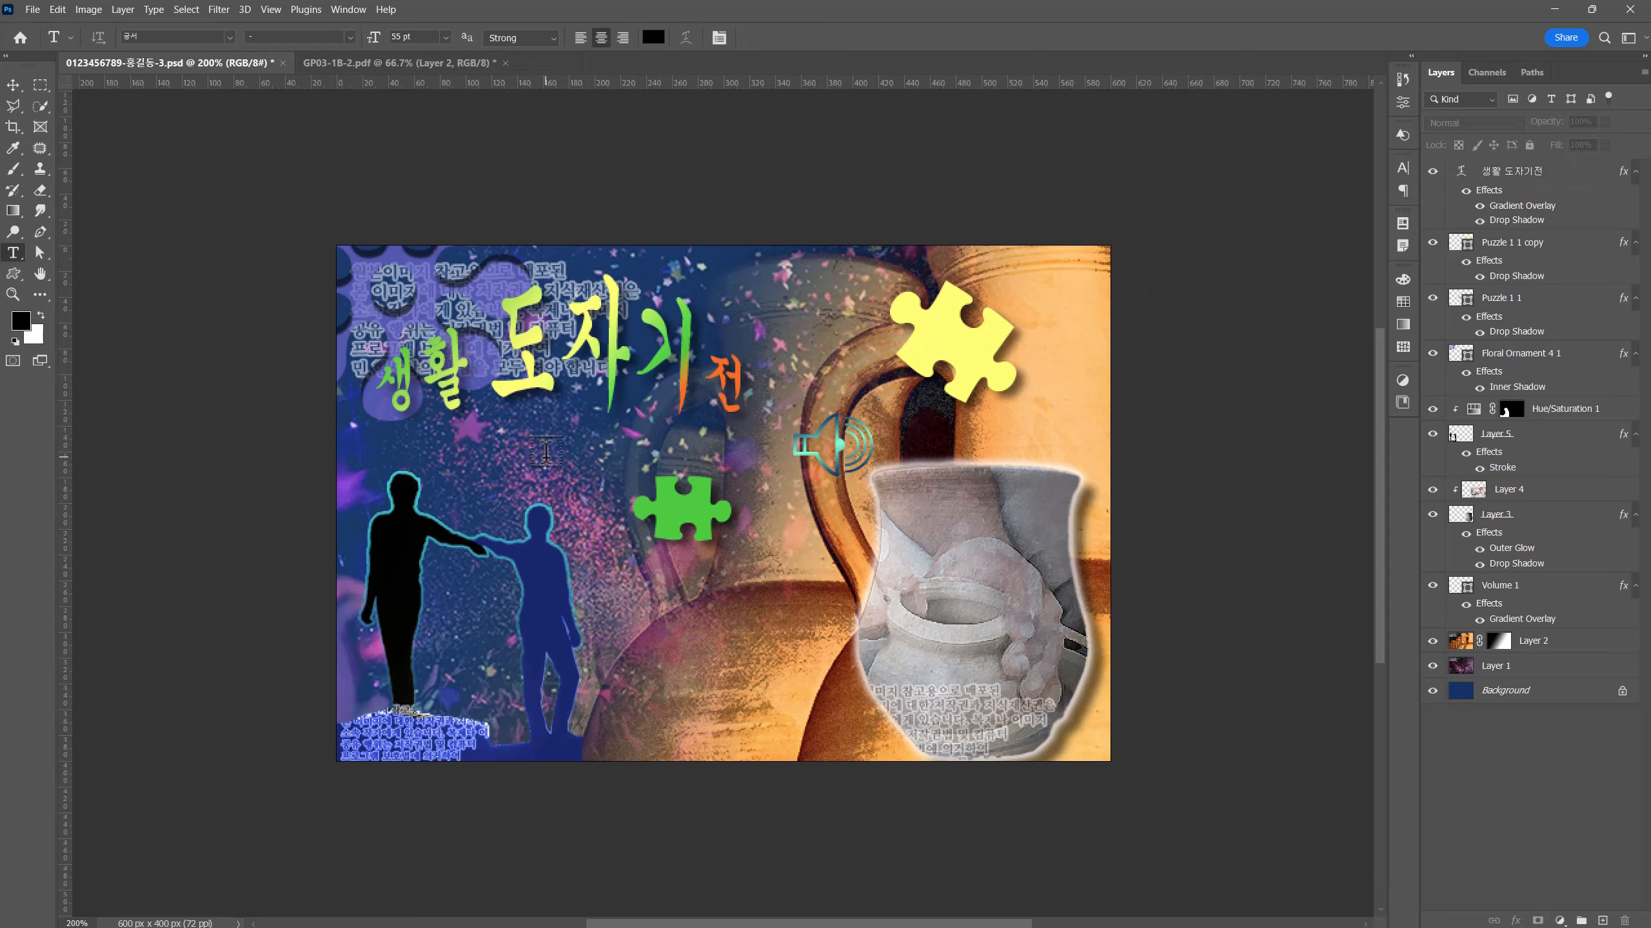
pyautogui.click(160, 35)
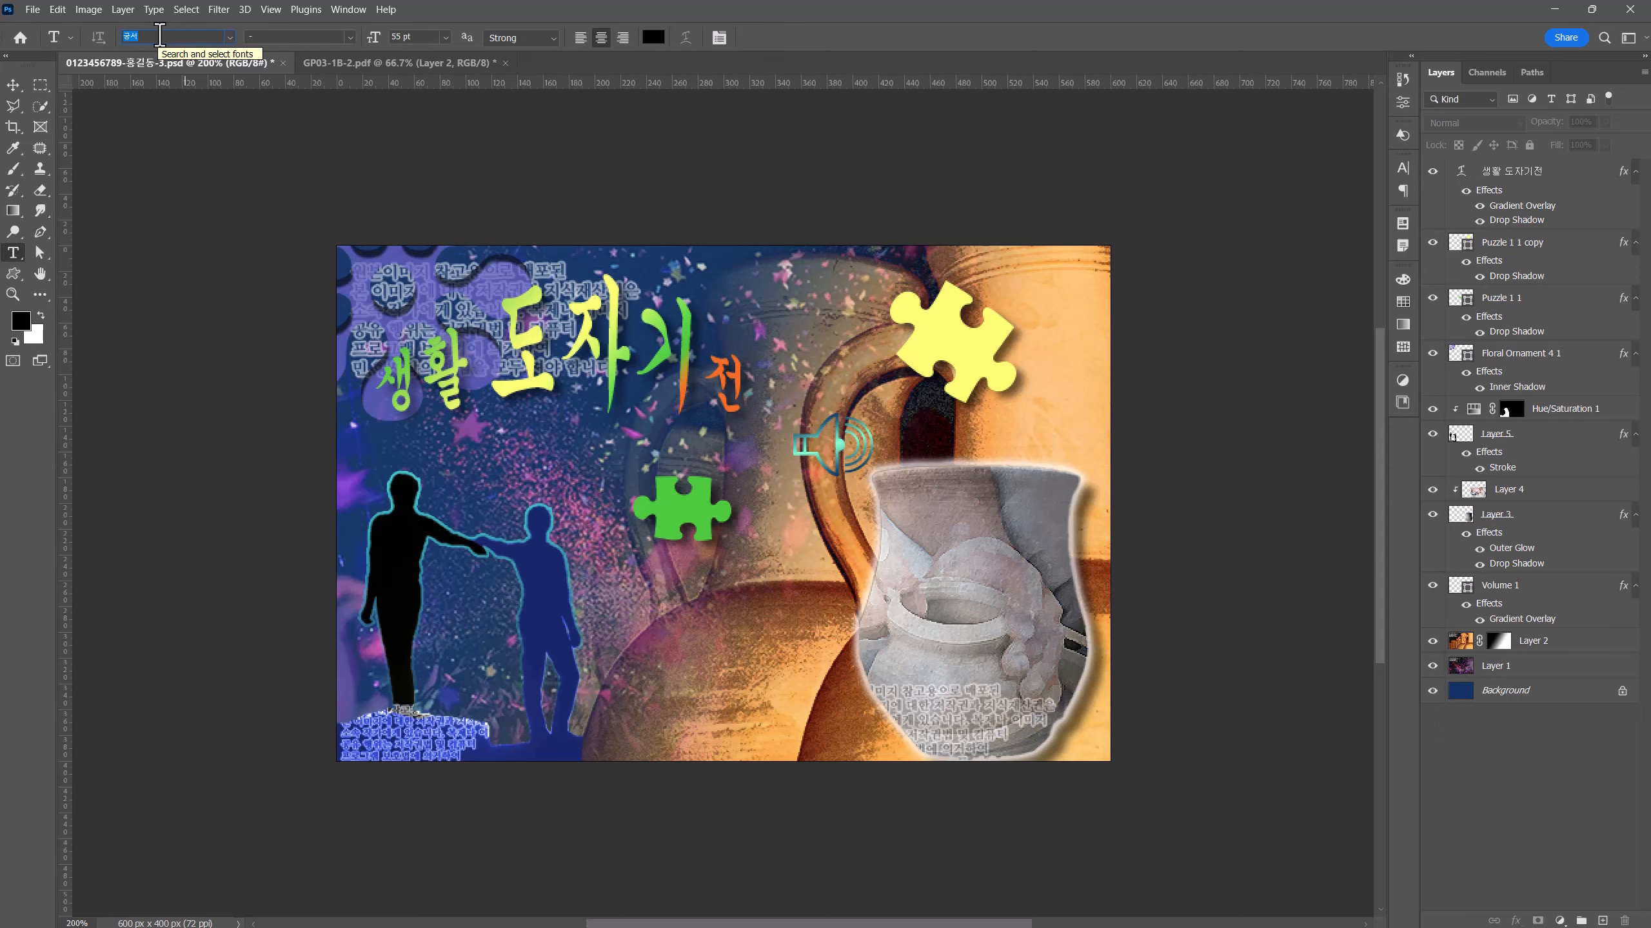
pyautogui.write('time new')
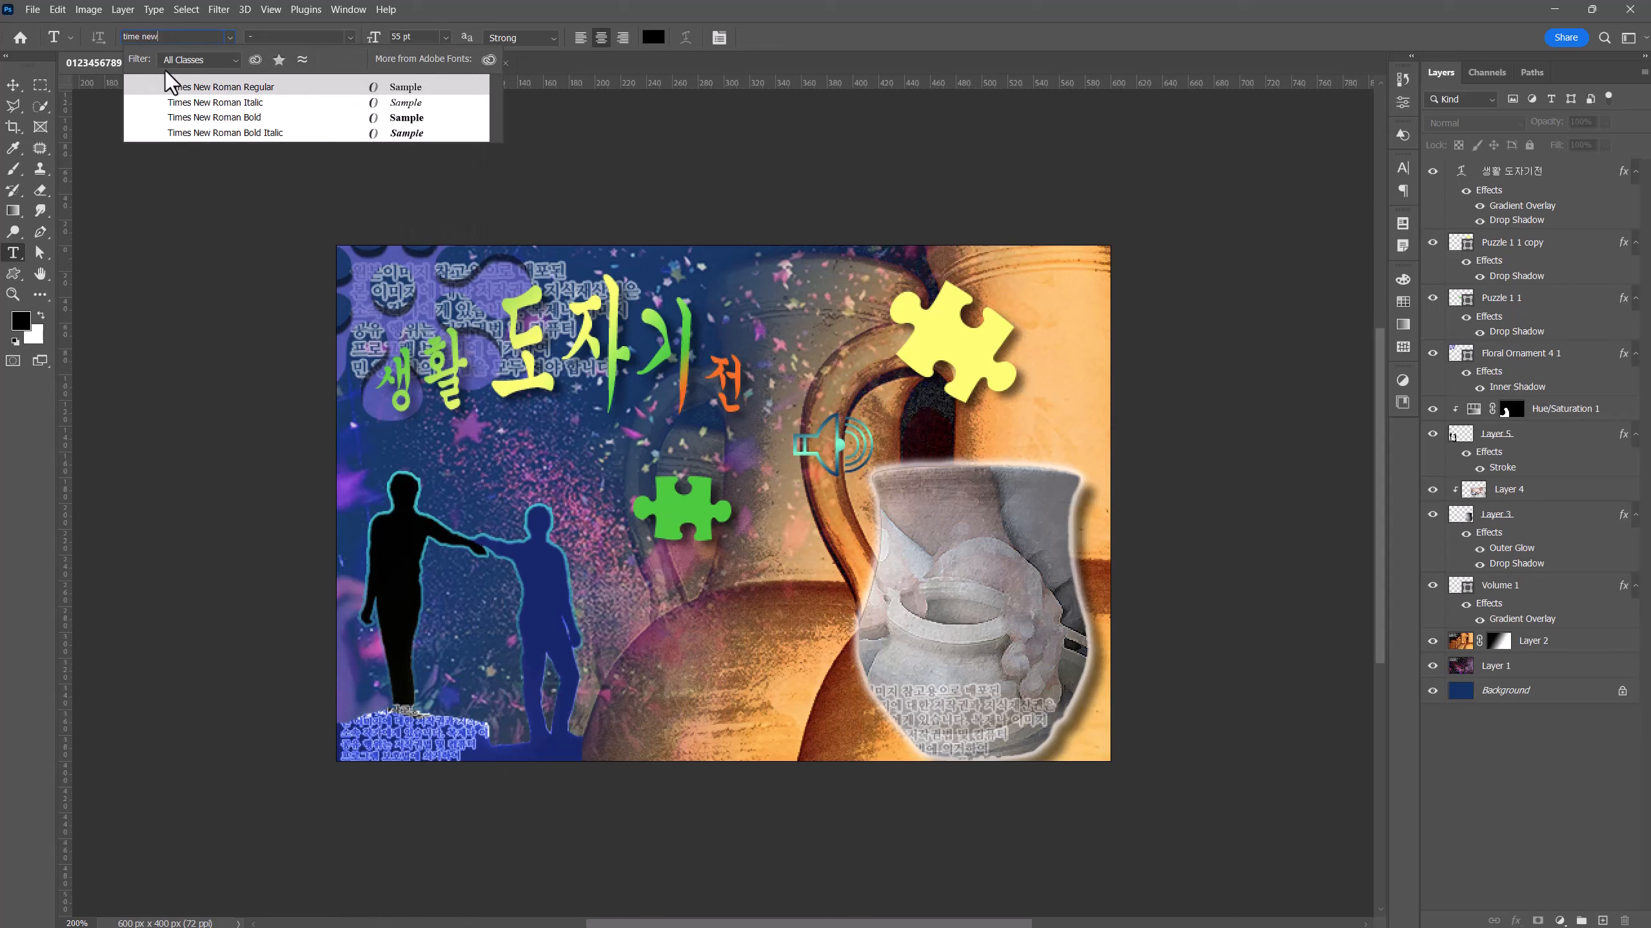
pyautogui.click(207, 118)
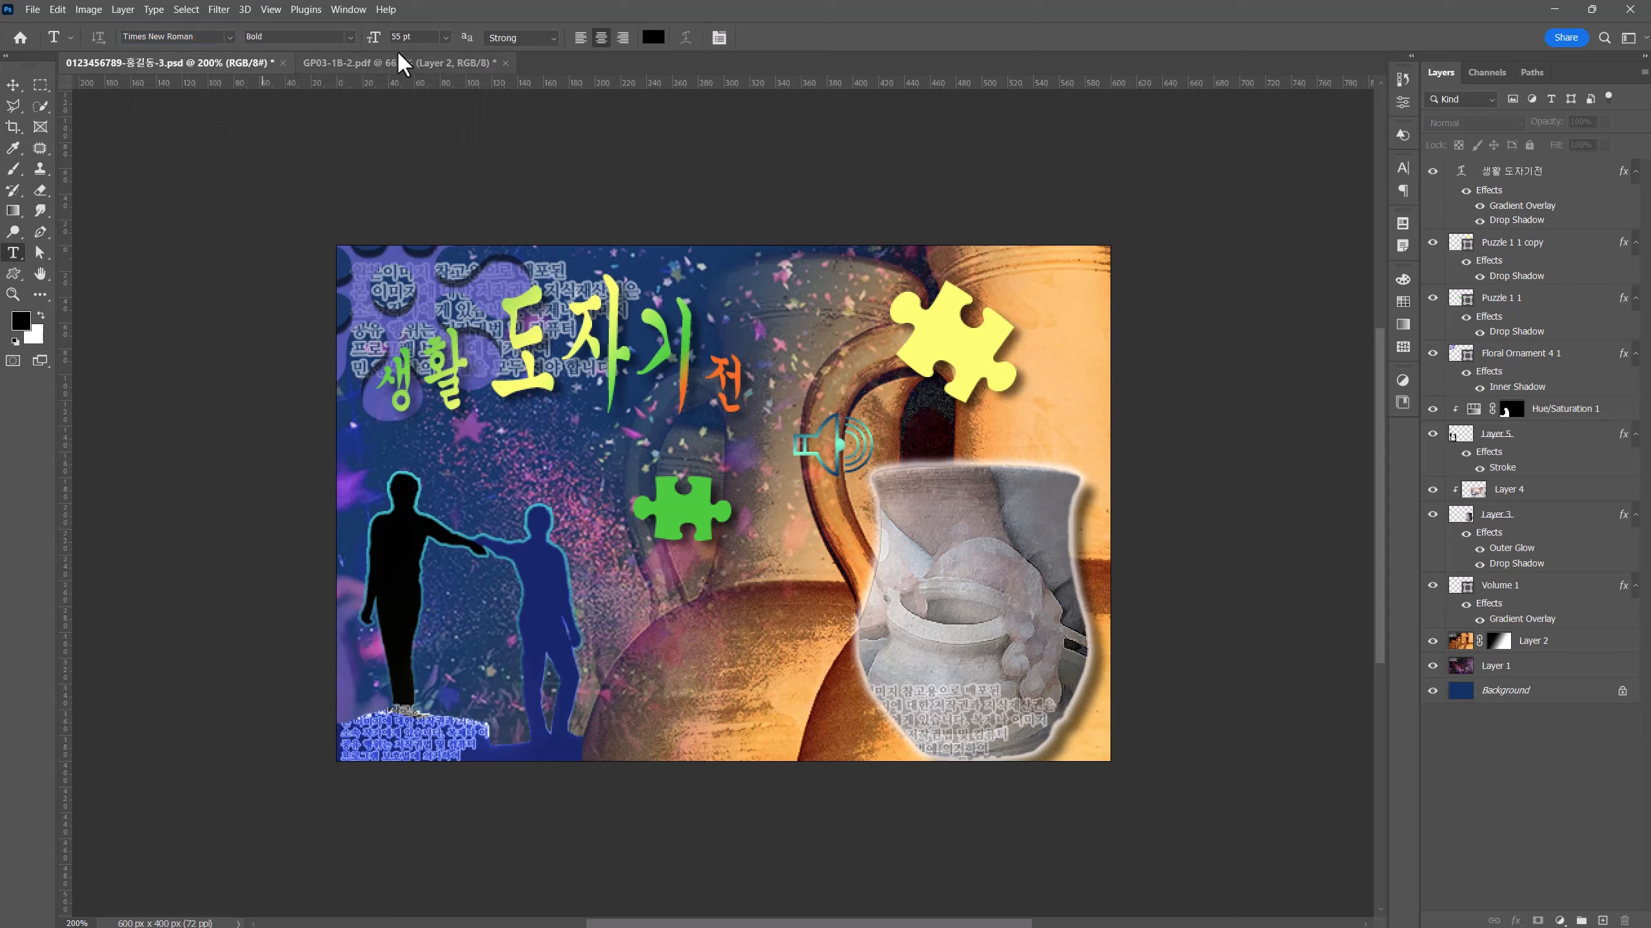
pyautogui.moveTo(417, 38); pyautogui.dragTo(386, 37)
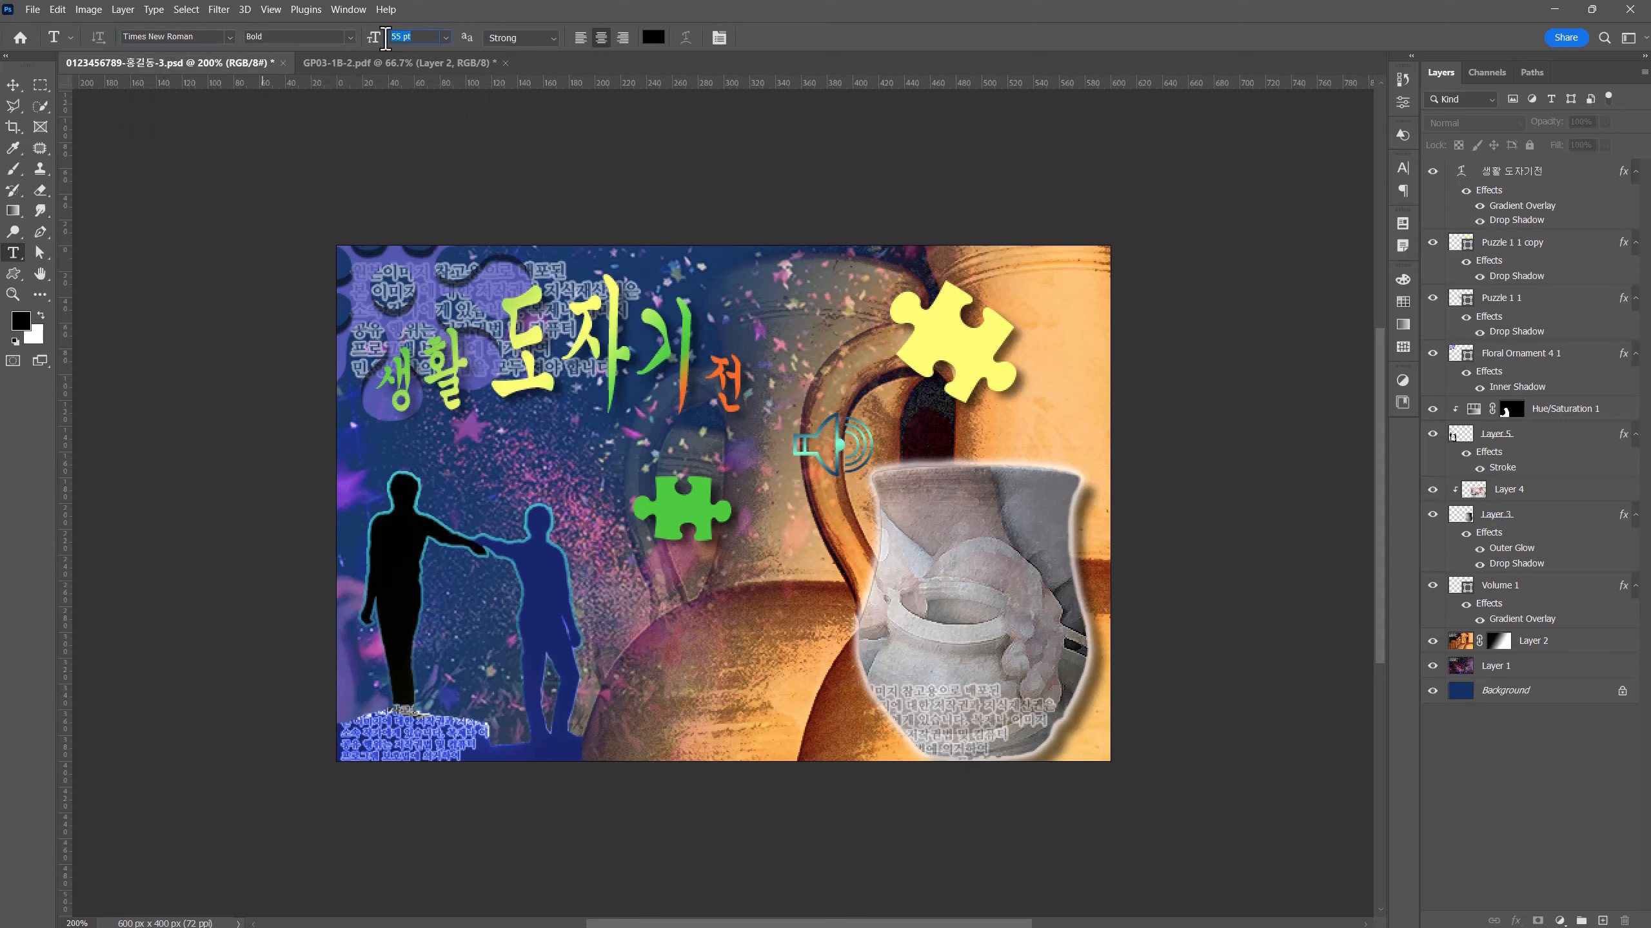
pyautogui.write('22')
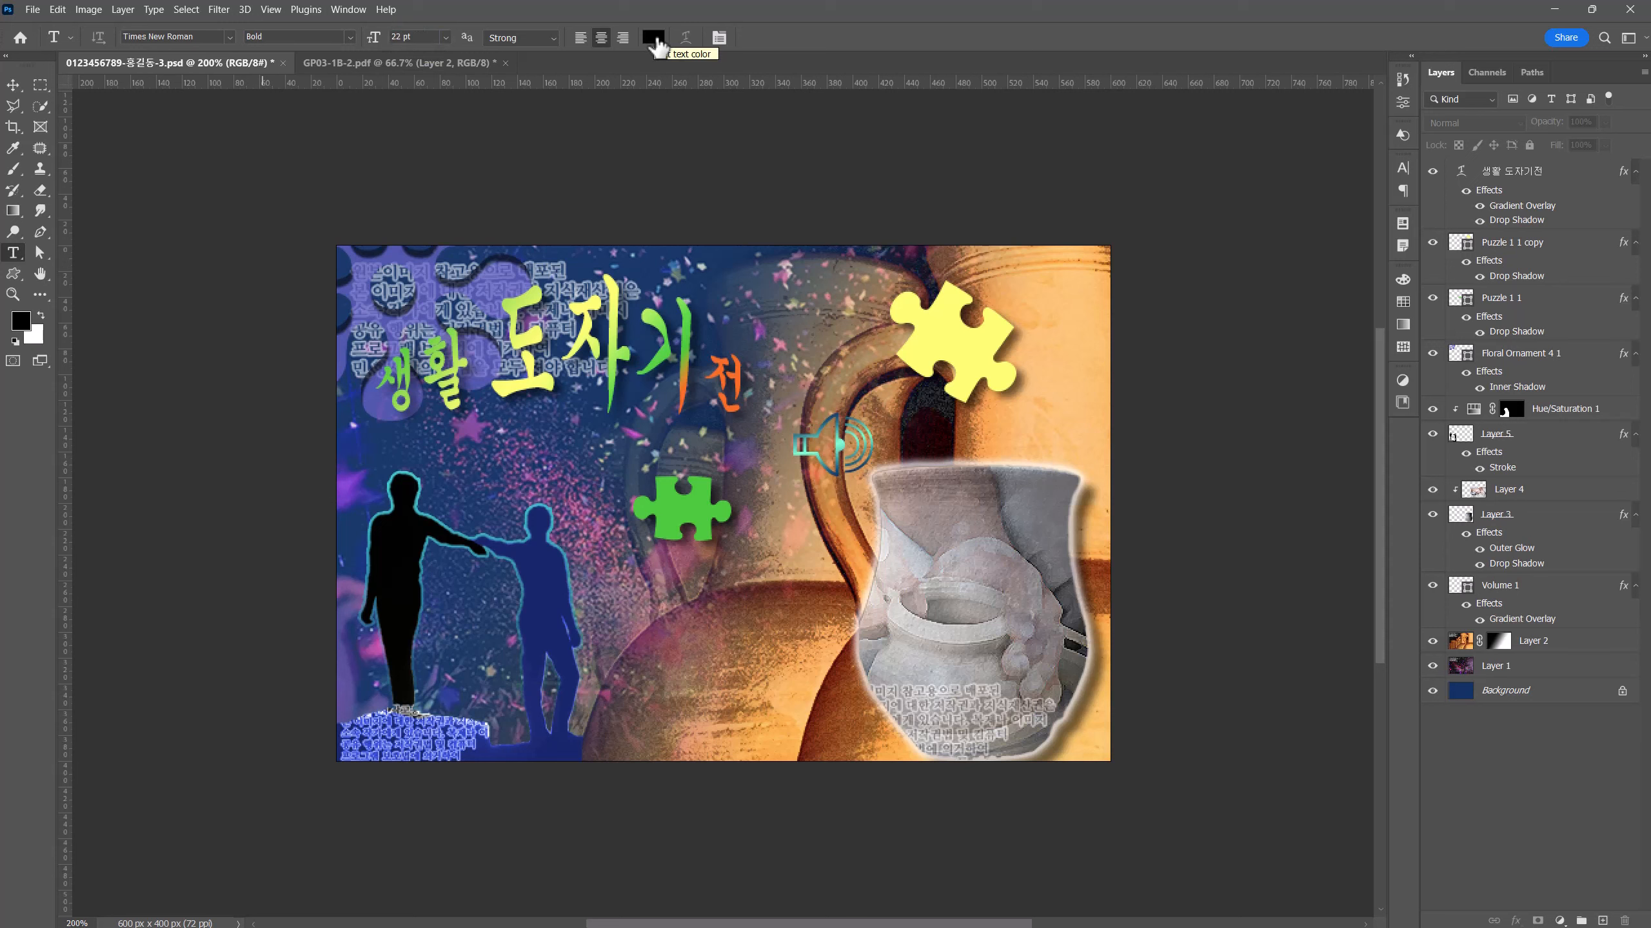
# - Set the text colour to #003366 and add the text "Exhibition of Ceramic Ware" just below the title
pyautogui.click(654, 40)
pyautogui.write('003366')
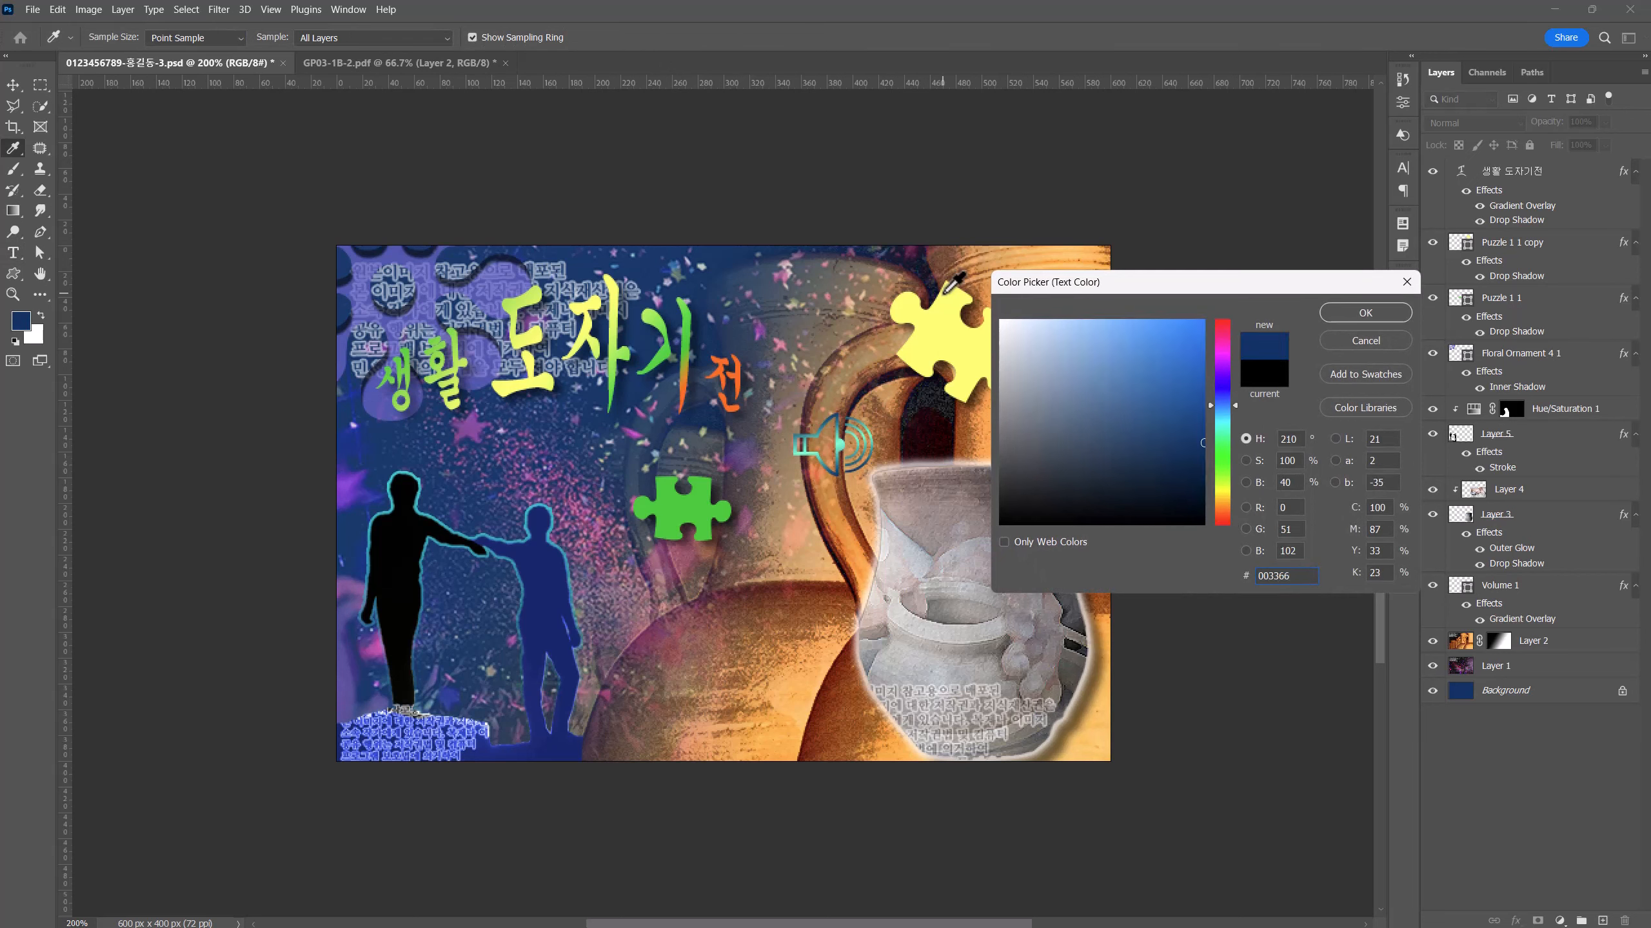
pyautogui.press('Return')
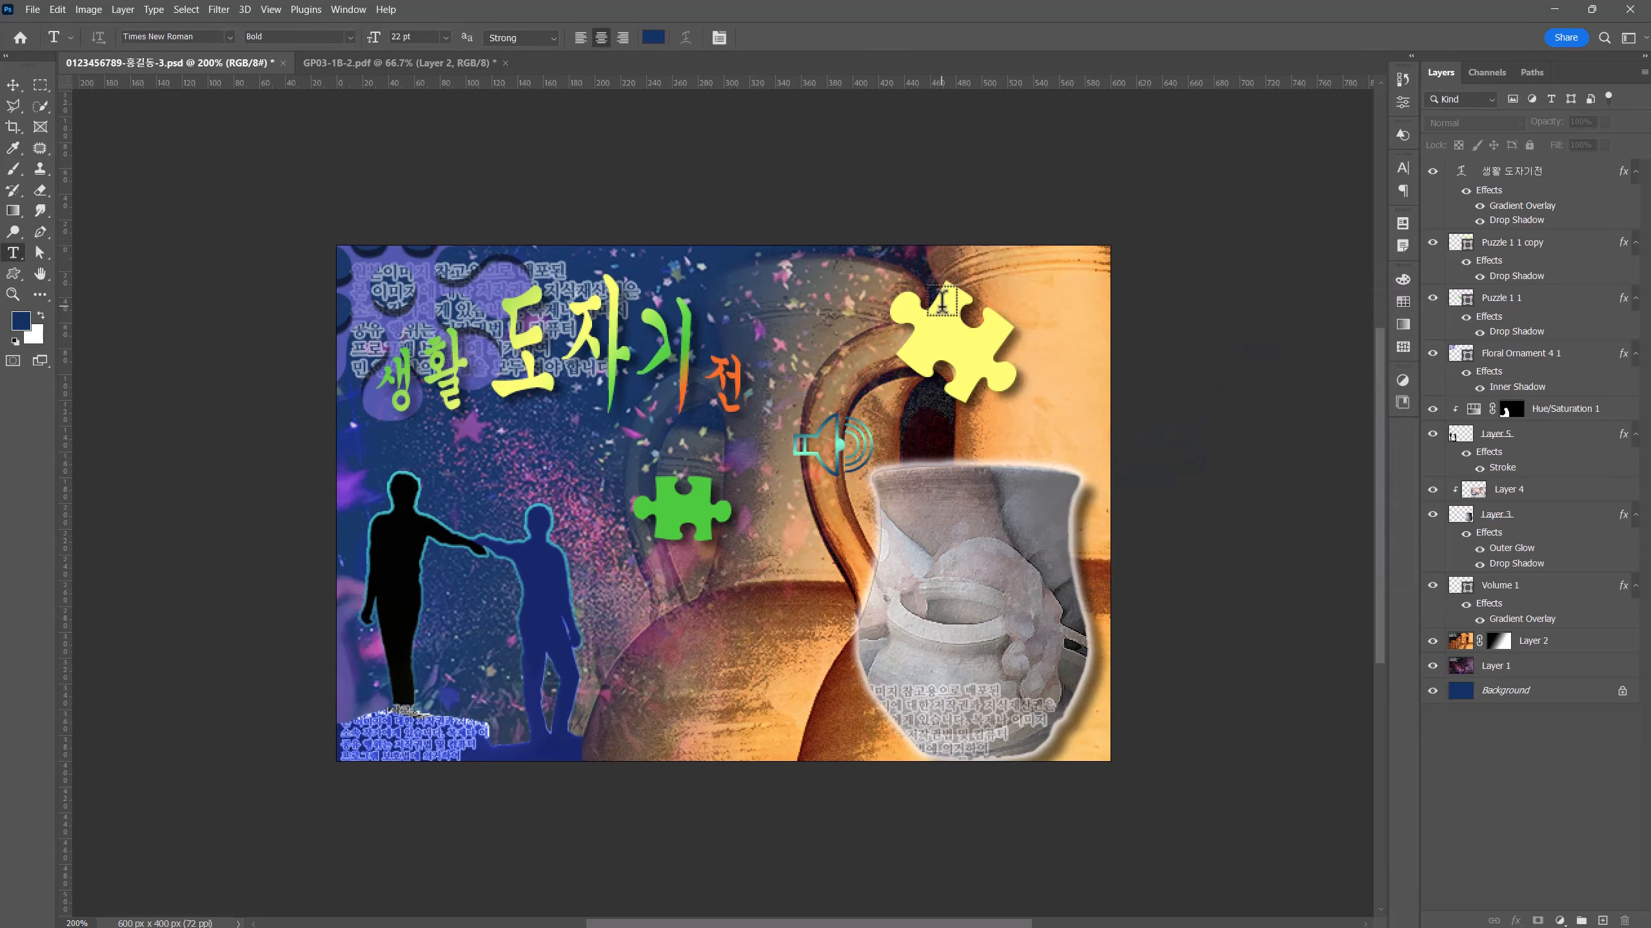
pyautogui.click(531, 444)
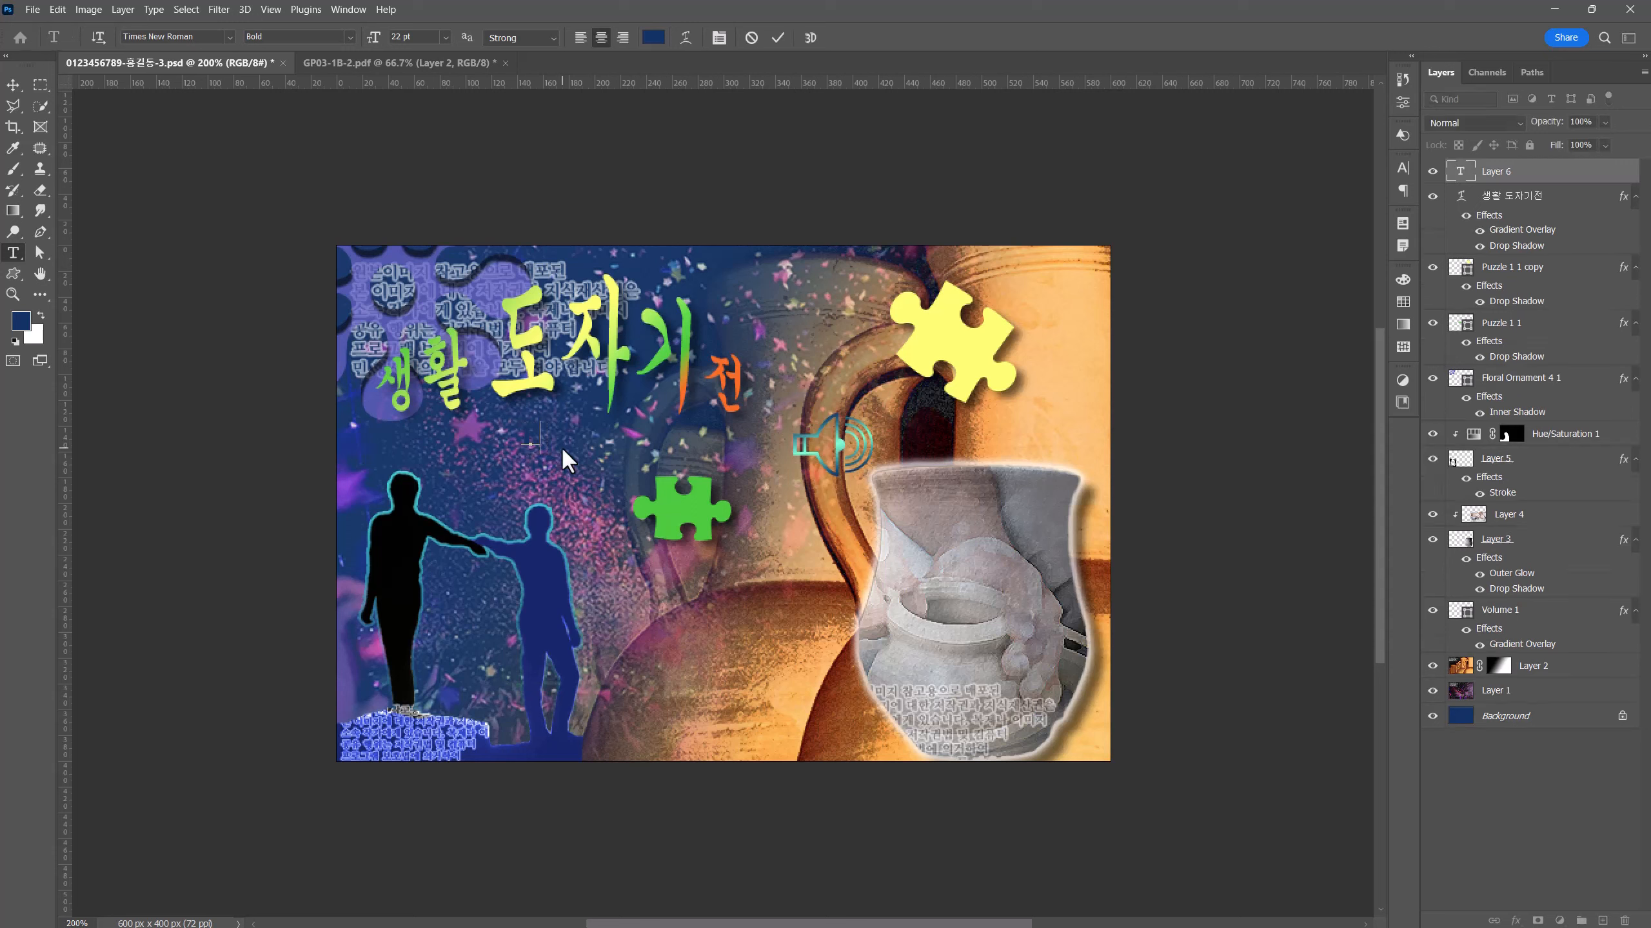
pyautogui.write('Exhibition of C')
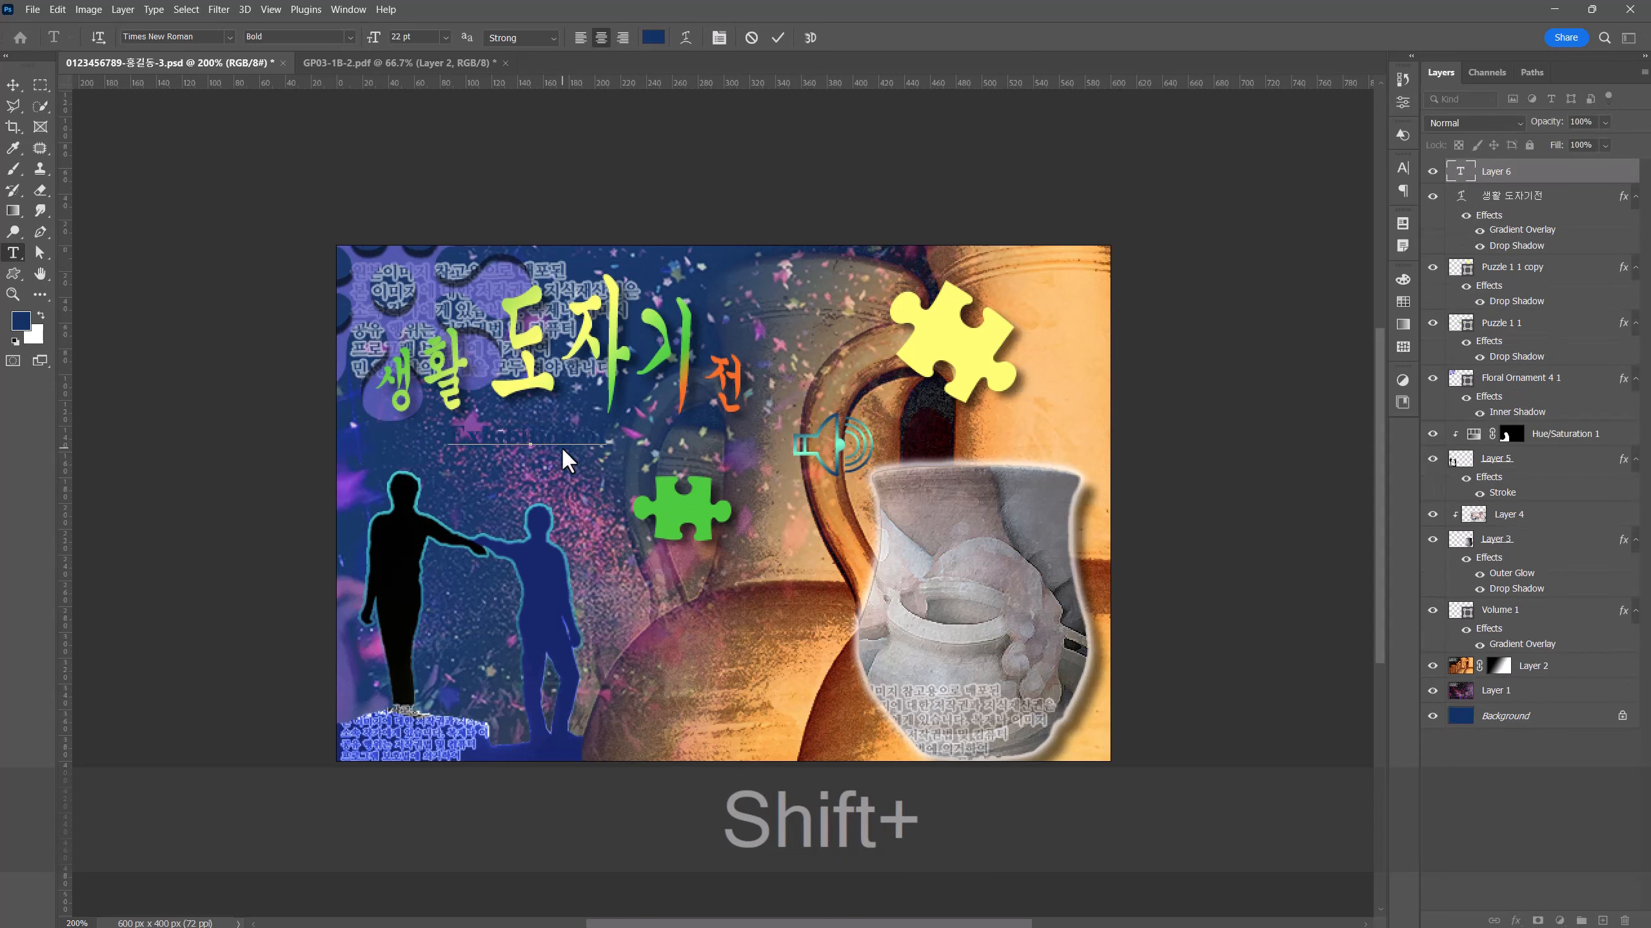
pyautogui.write('eramic Ware')
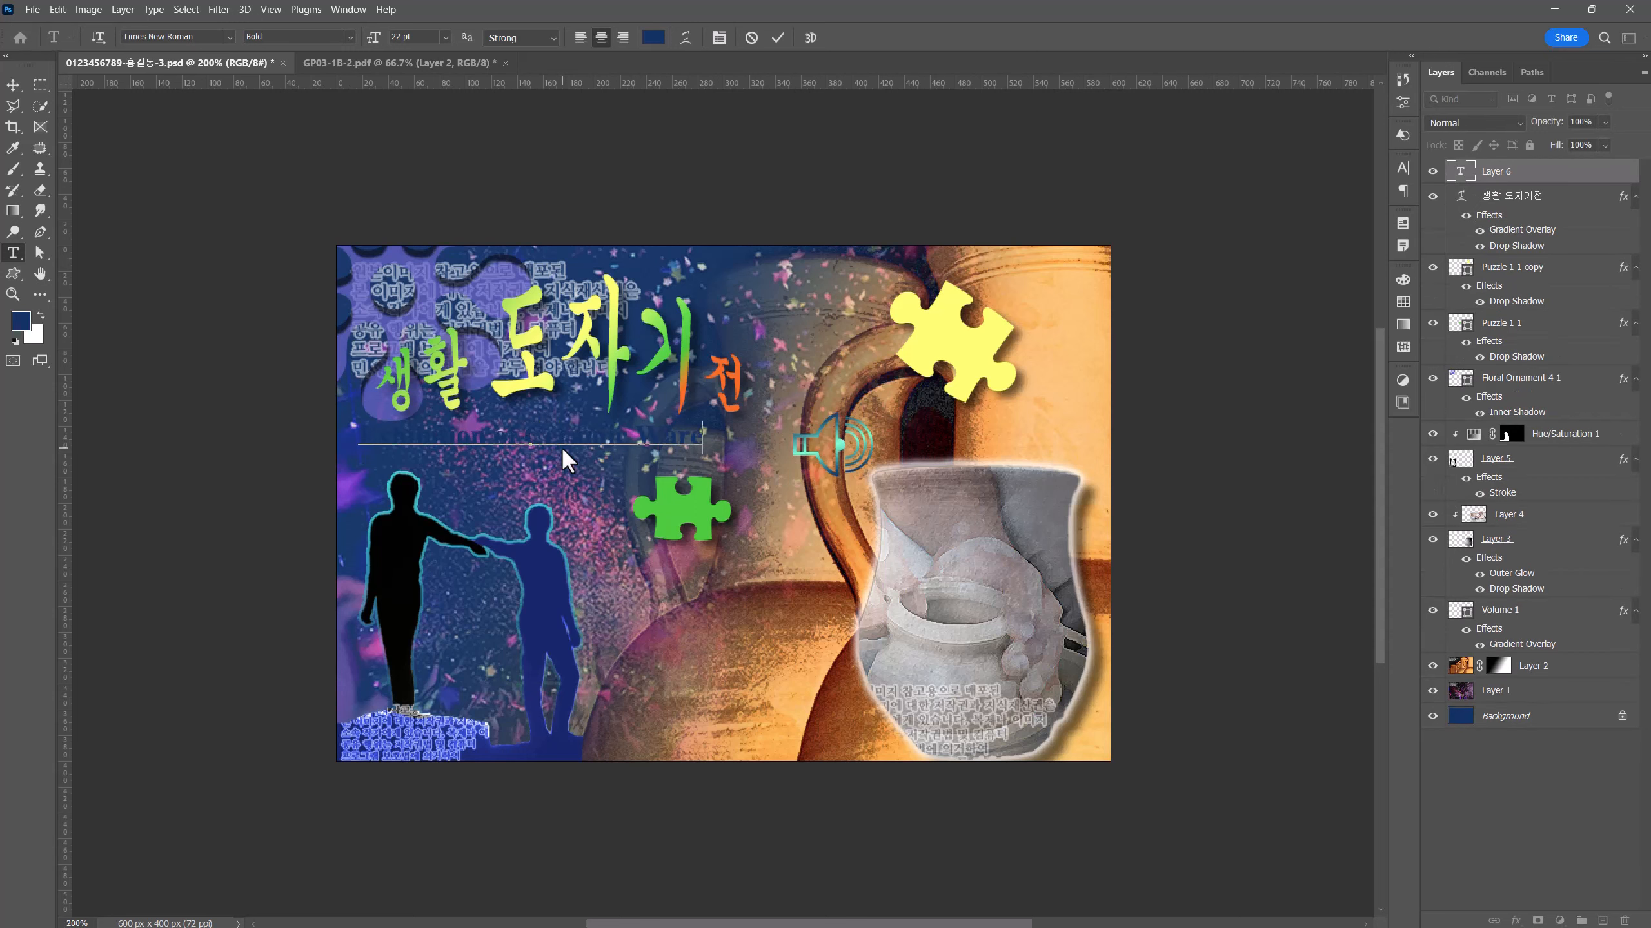
pyautogui.click(13, 86)
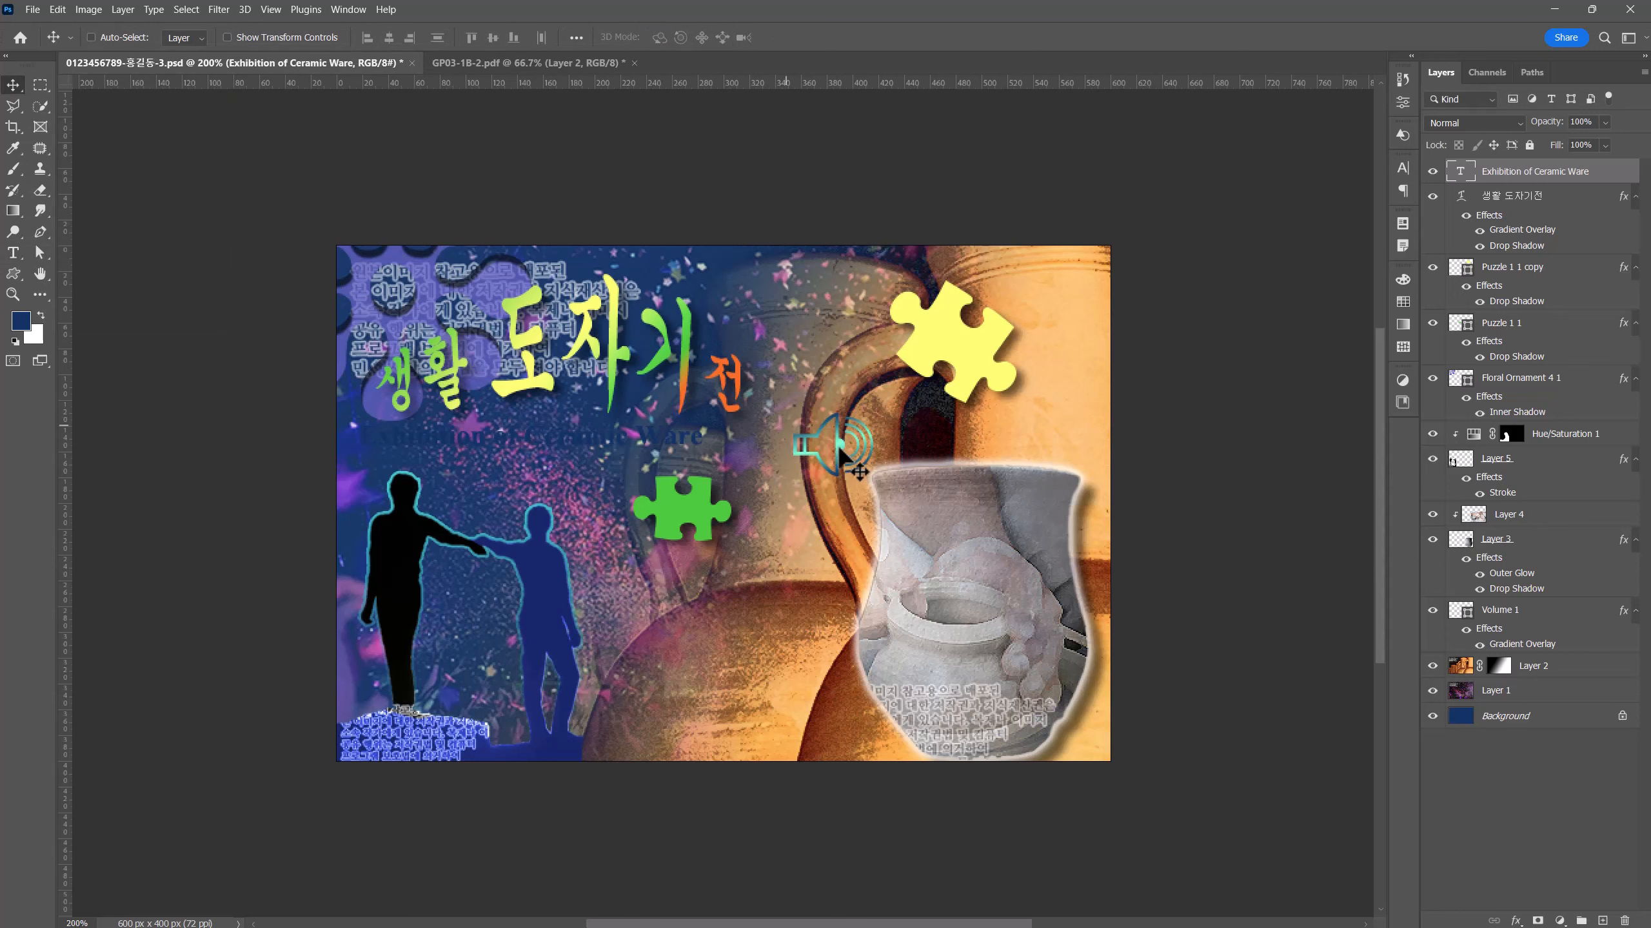
# - Give the English subtitle a 2 px outside Stroke with solid colour #ffffff and move it about 22 px right
pyautogui.click(1517, 922)
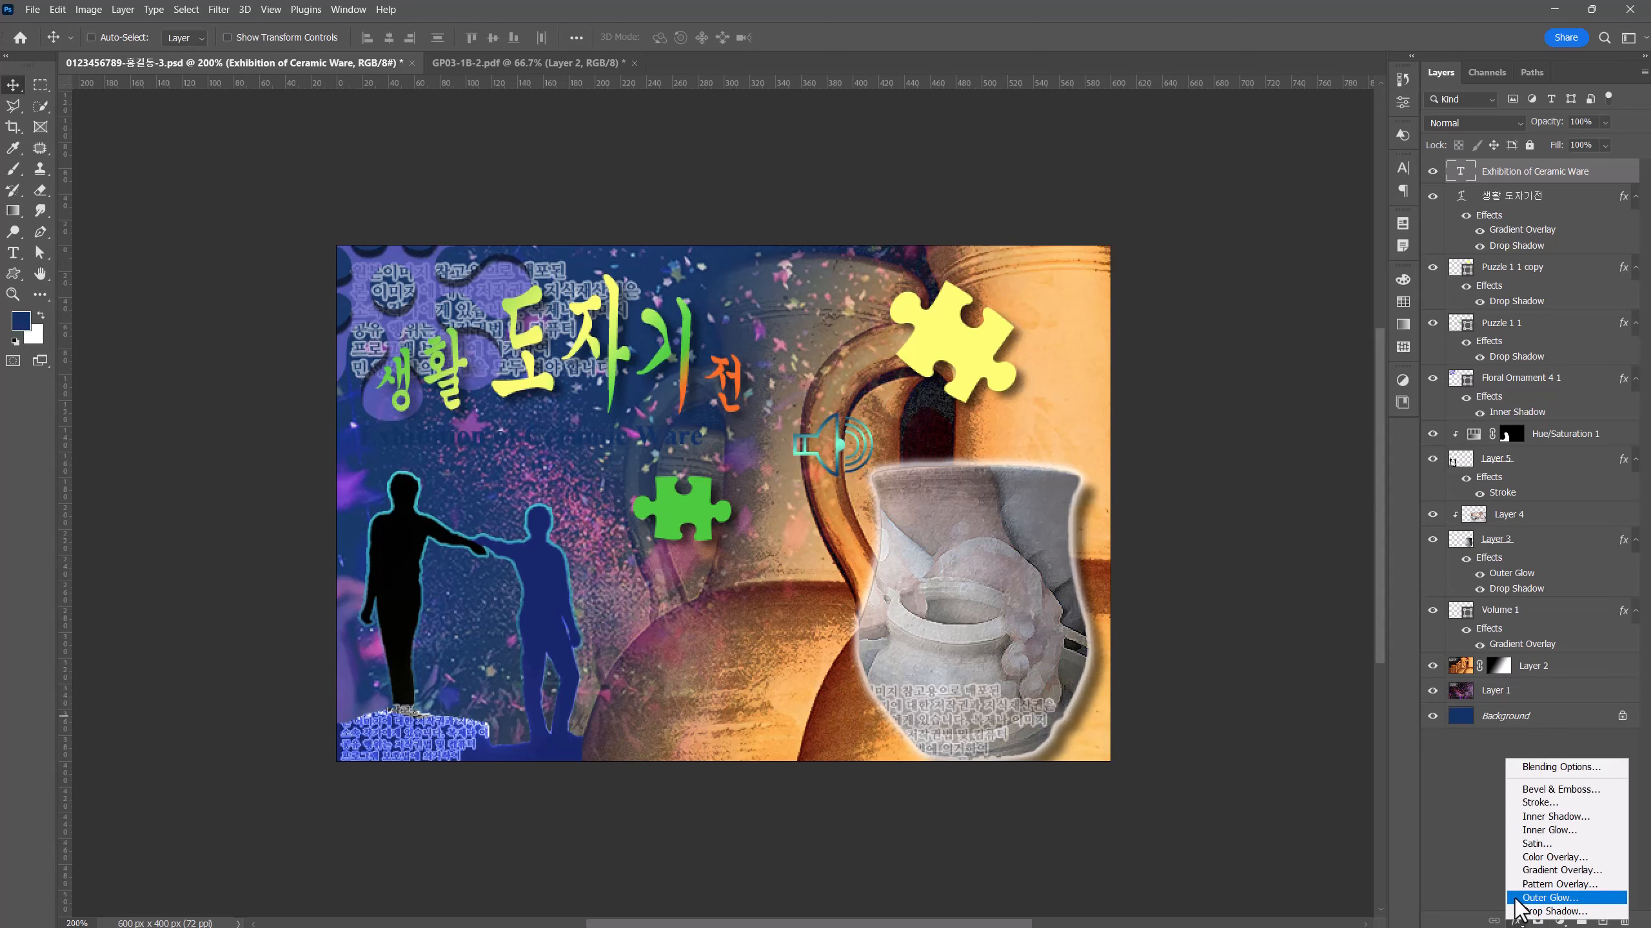
pyautogui.click(1540, 802)
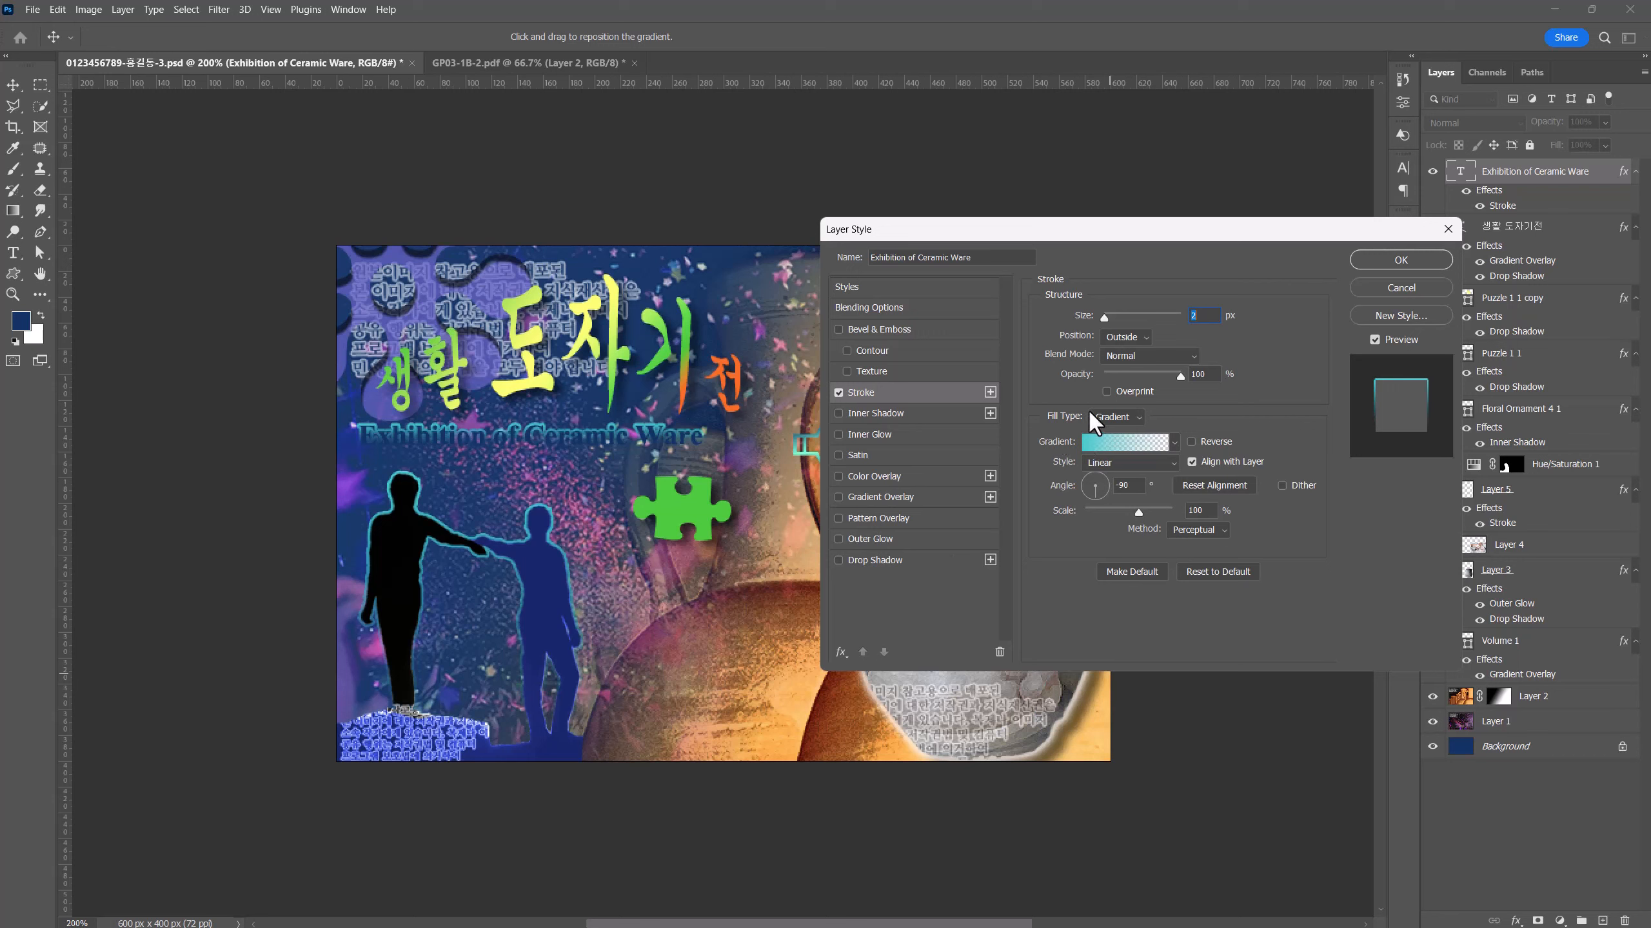
pyautogui.click(1113, 415)
pyautogui.click(1114, 434)
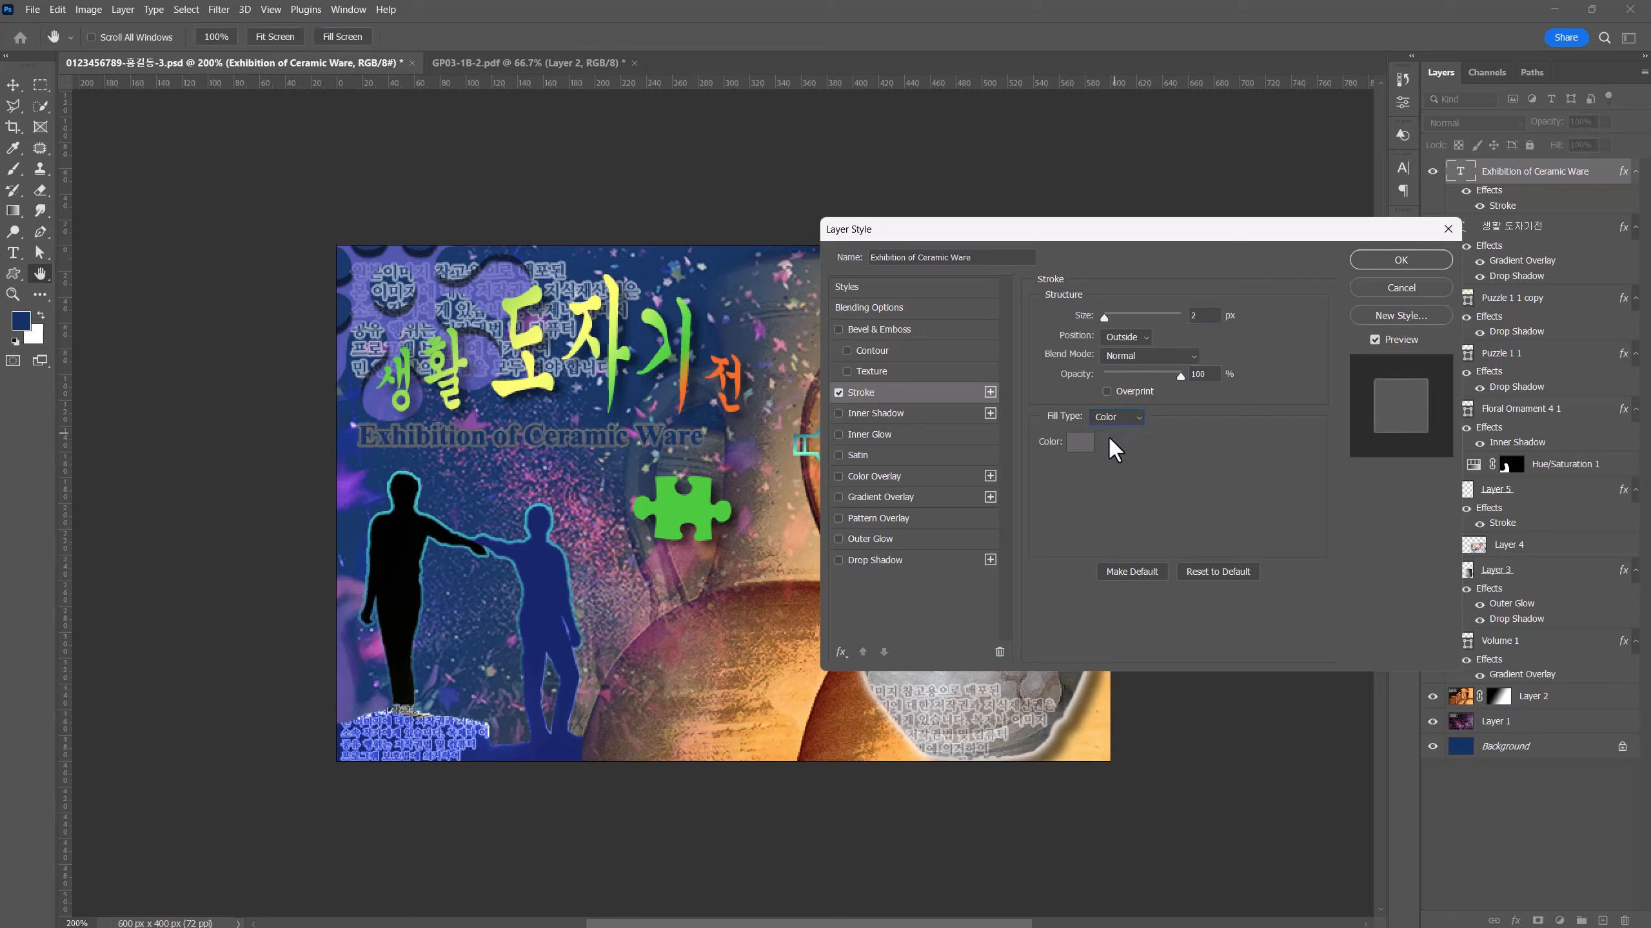
pyautogui.click(1082, 443)
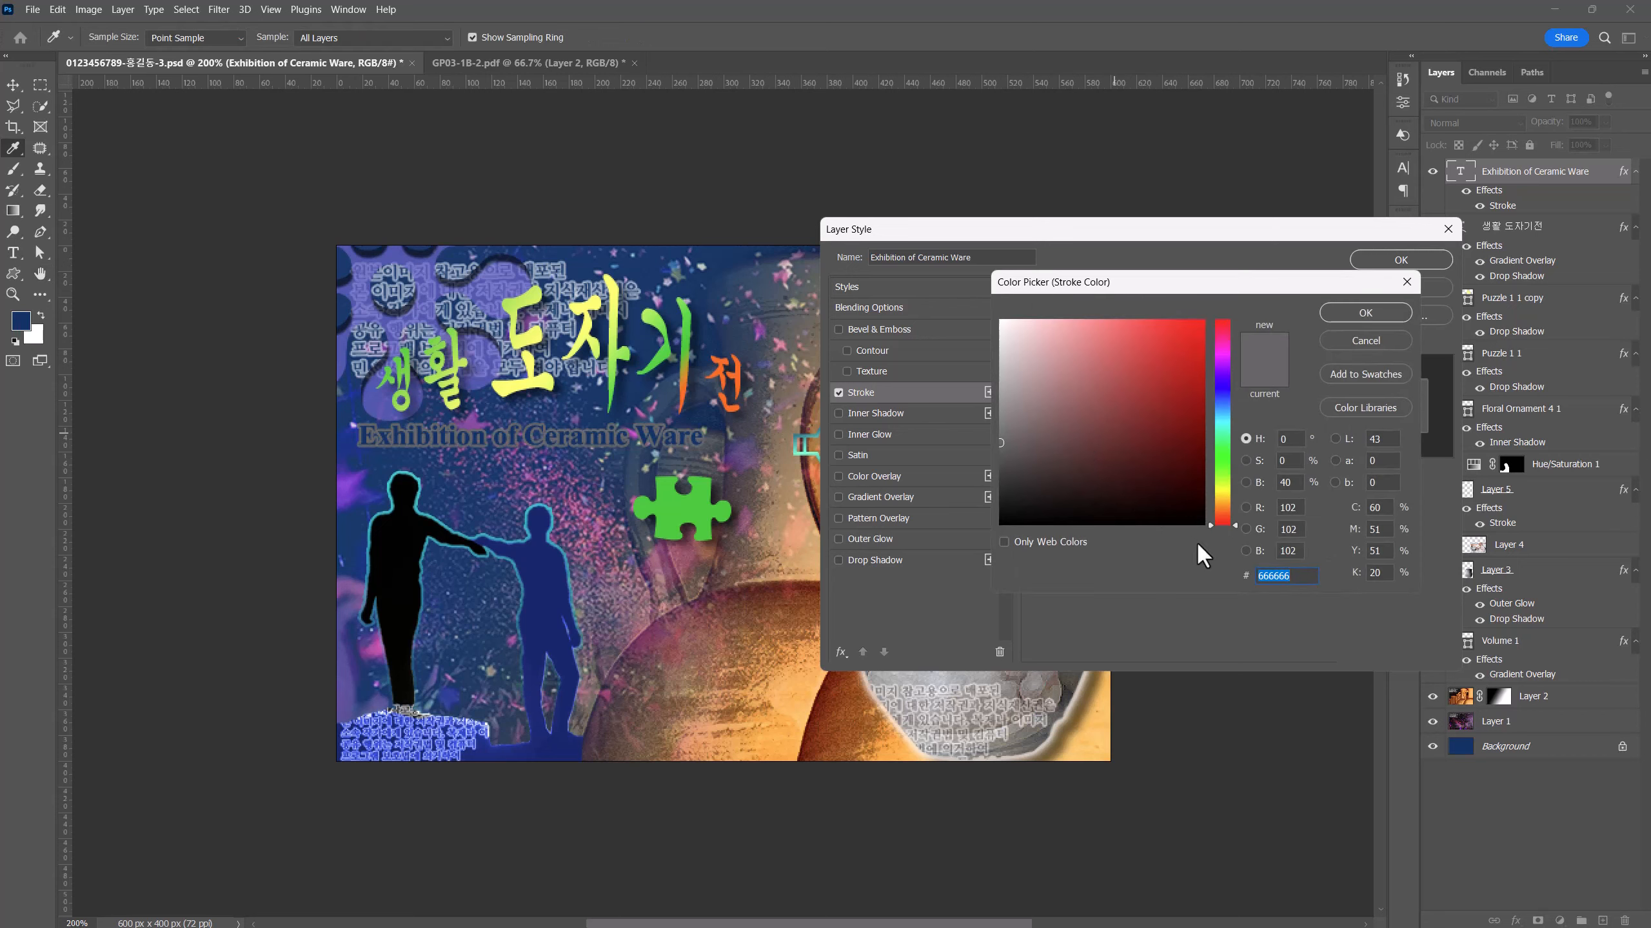
pyautogui.write('ffffff')
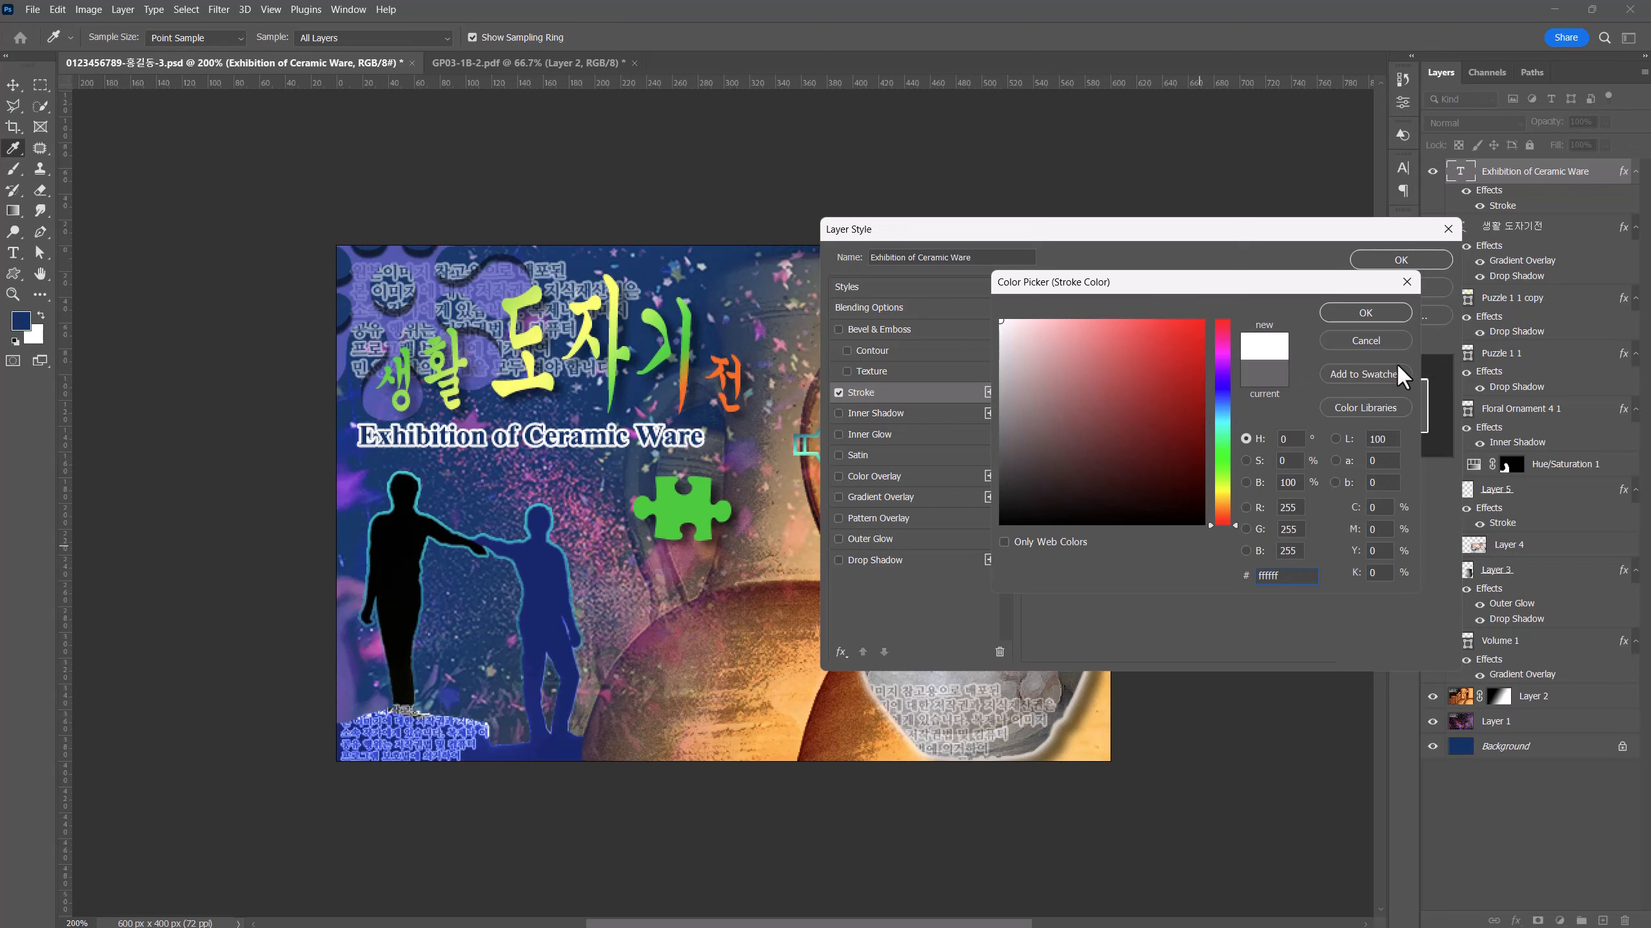
pyautogui.click(1351, 307)
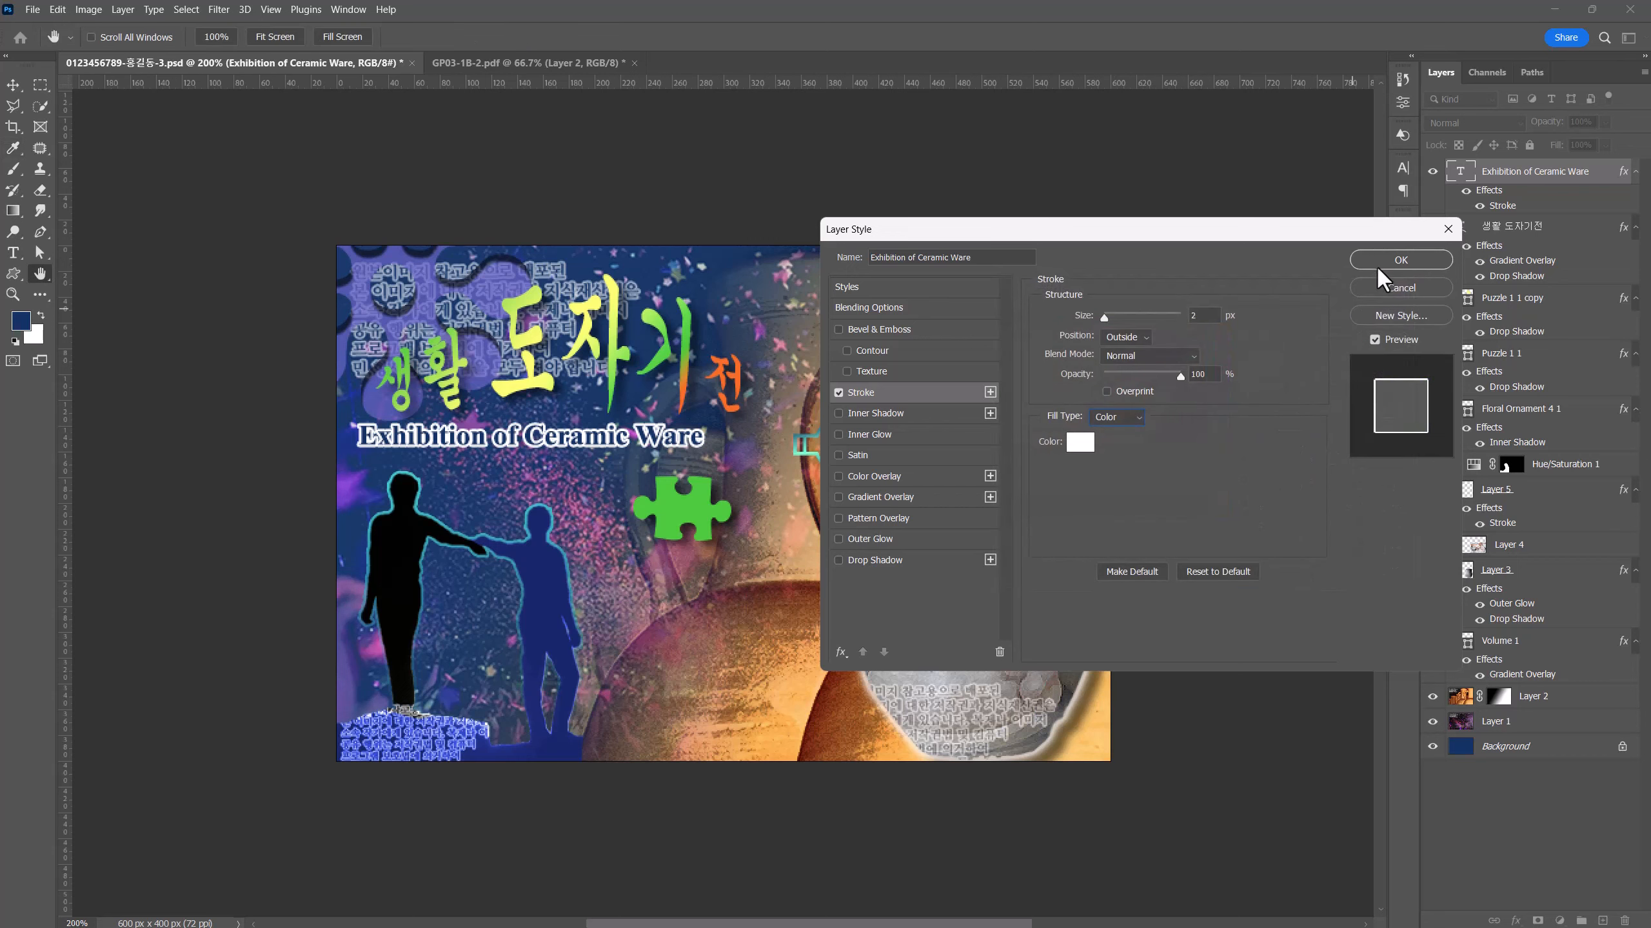
pyautogui.click(1388, 259)
pyautogui.moveTo(417, 442); pyautogui.dragTo(446, 442)
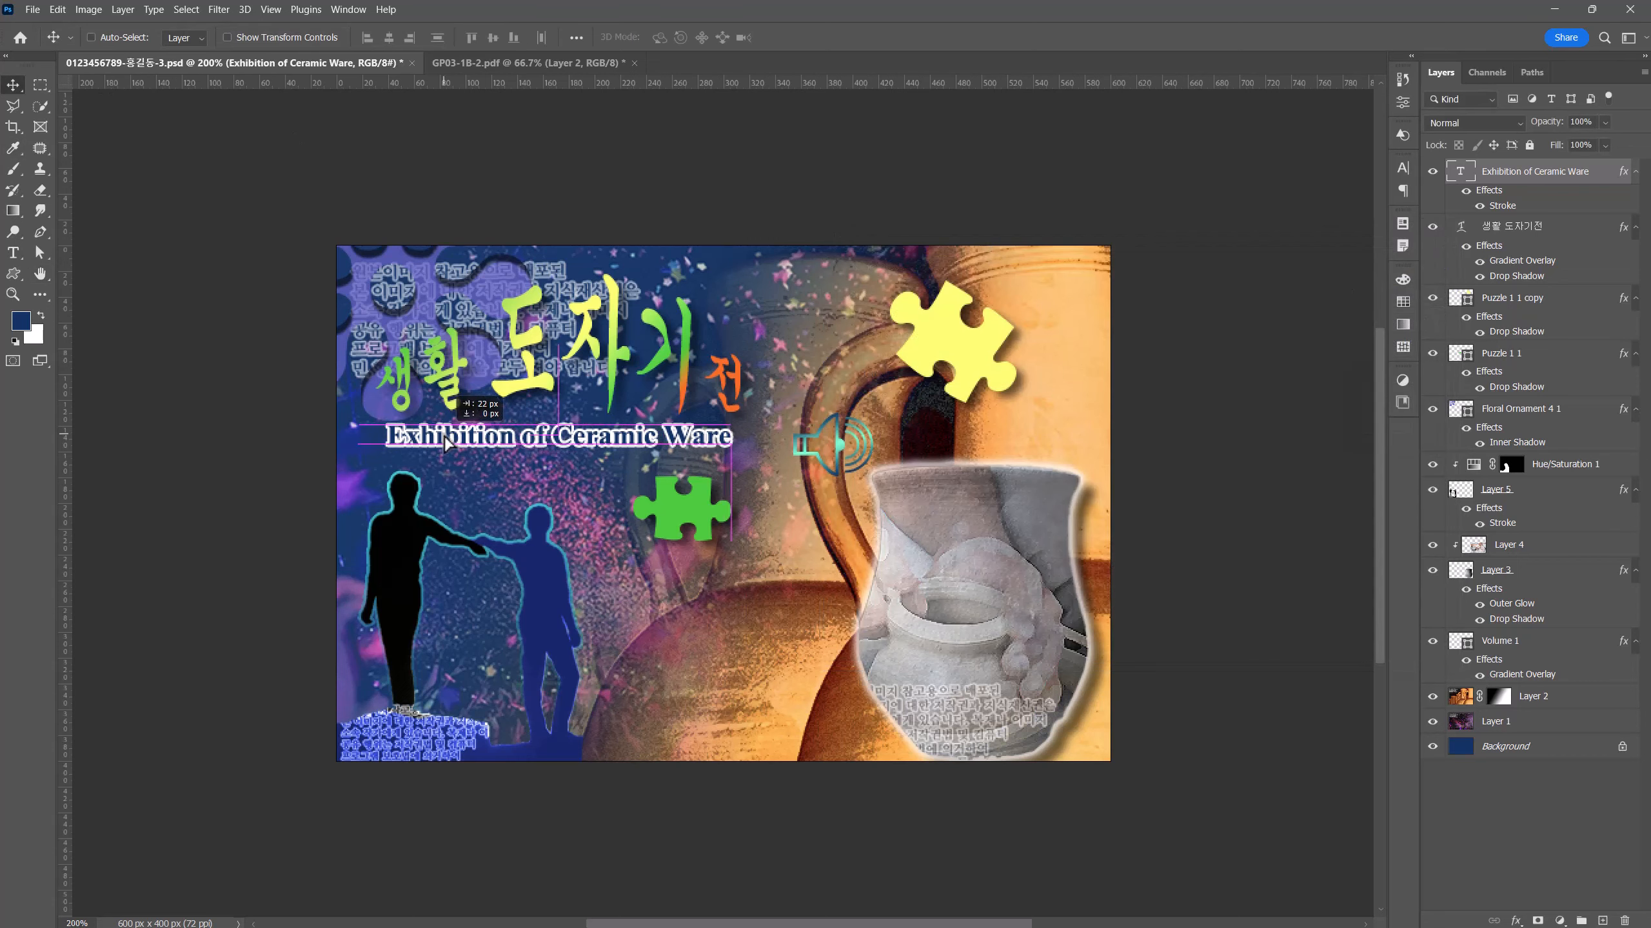
# - Deselect the subtitle layer and set the Type tool to the 궁서 Regular font at 18 pt
pyautogui.scroll(-2, 744, 507)
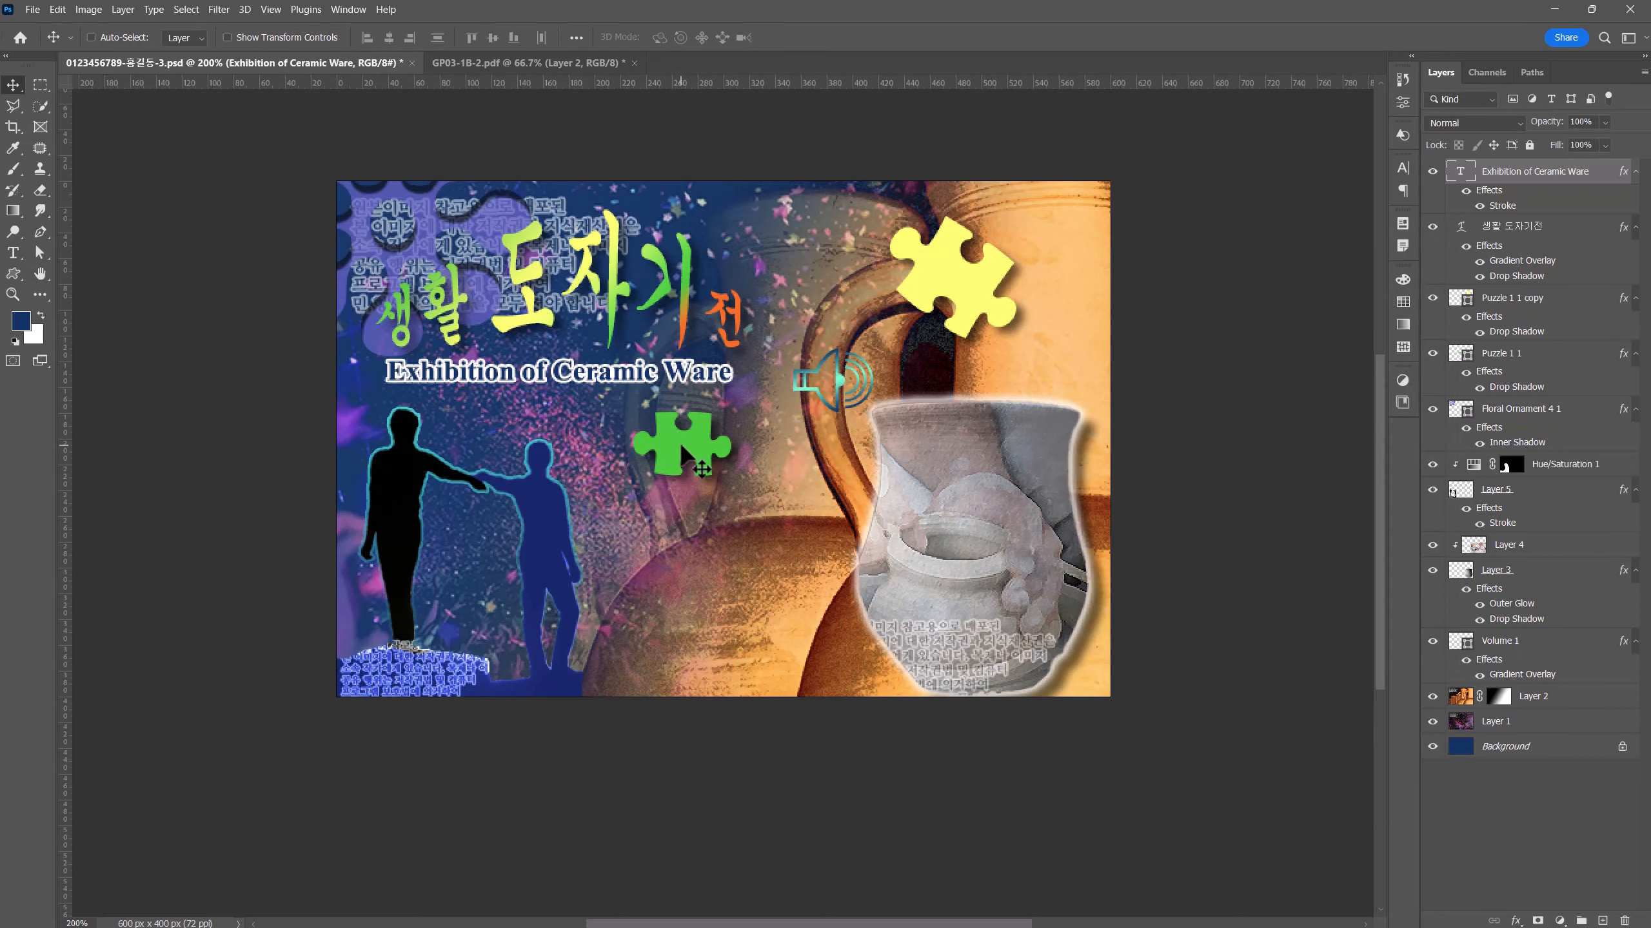
pyautogui.press('ctrl')
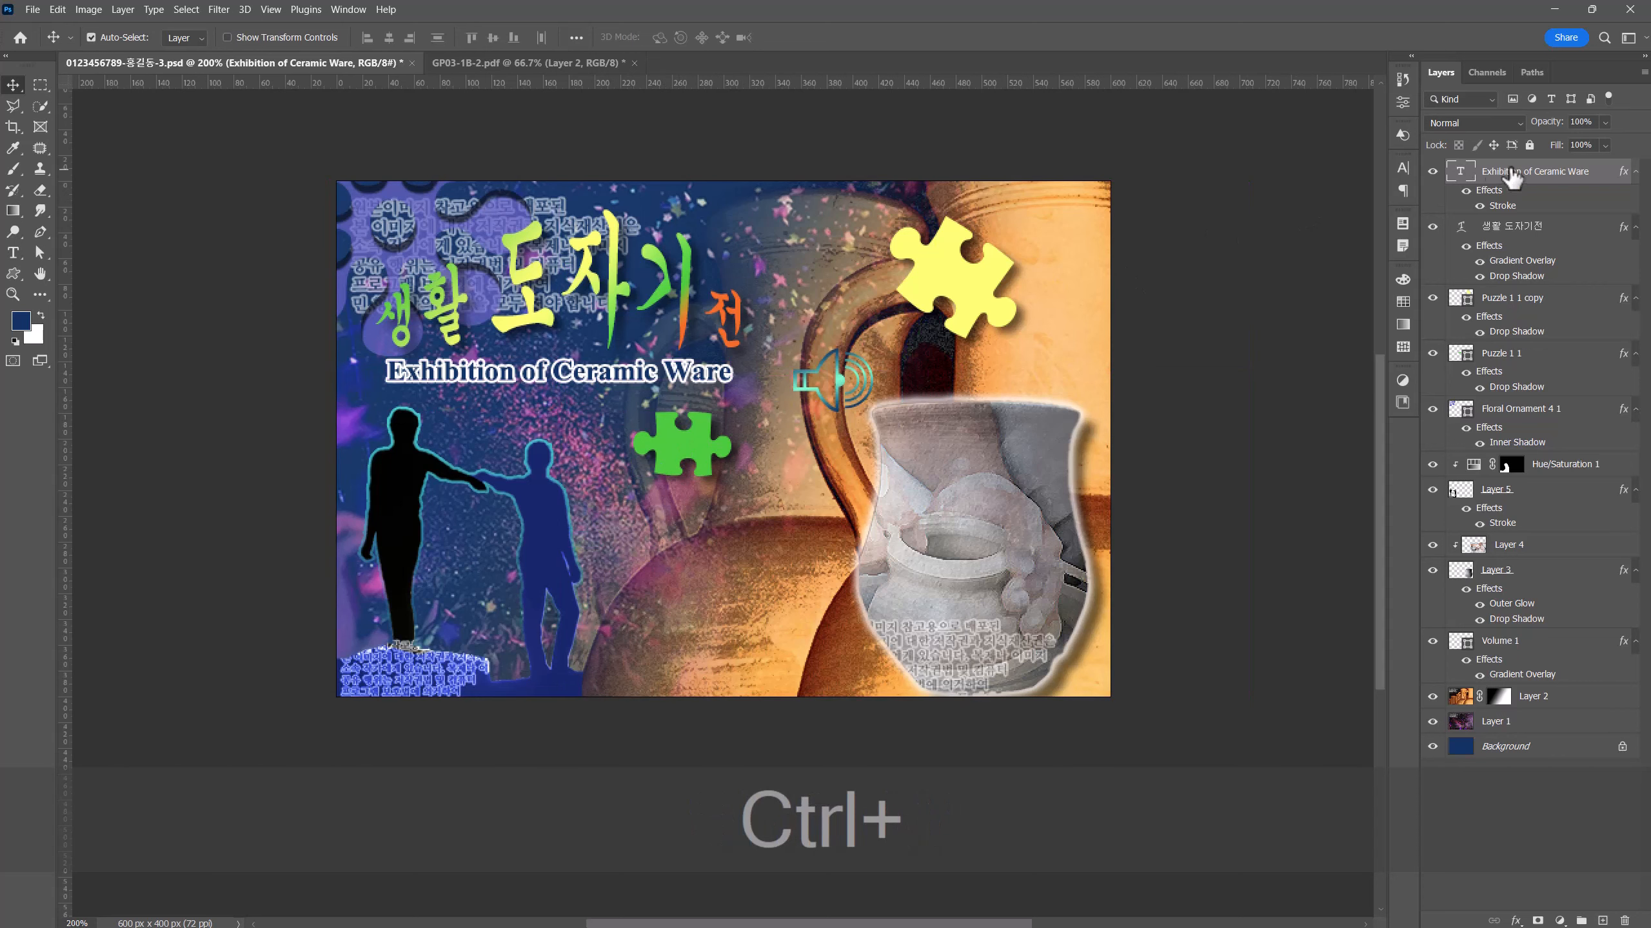
pyautogui.moveTo(1507, 173); pyautogui.dragTo(1467, 184)
pyautogui.keyDown('ctrl'); pyautogui.click(1496, 173); pyautogui.keyUp('ctrl')
pyautogui.keyDown('ctrl'); pyautogui.click(1496, 174); pyautogui.keyUp('ctrl')
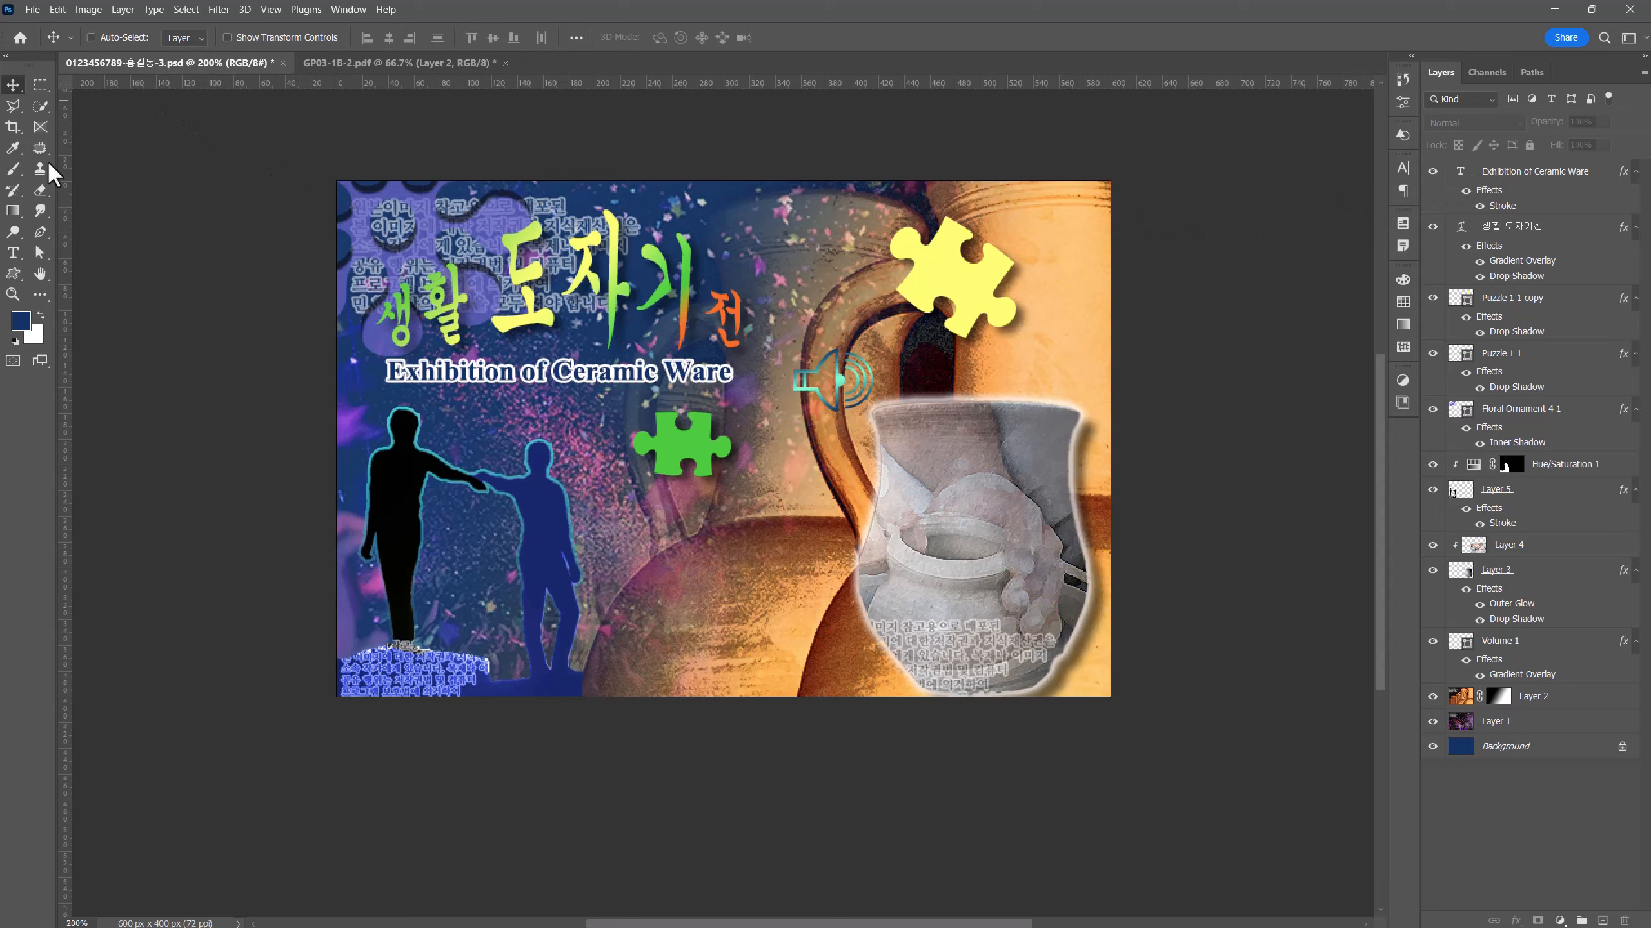
pyautogui.click(23, 251)
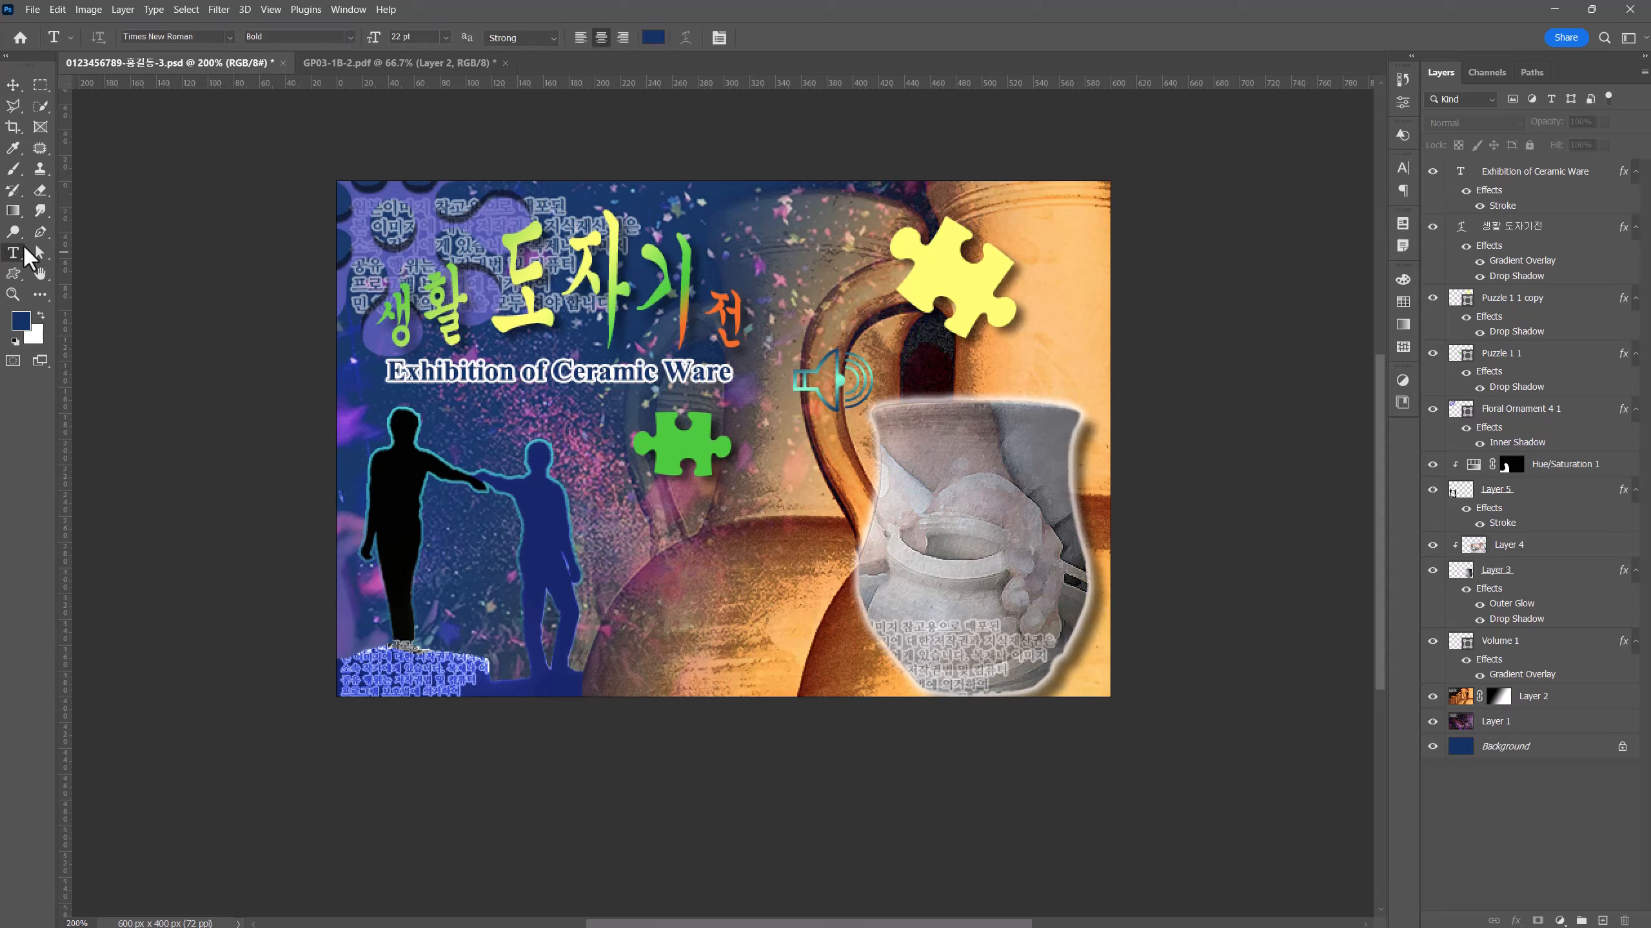
pyautogui.click(219, 41)
pyautogui.write('궁서')
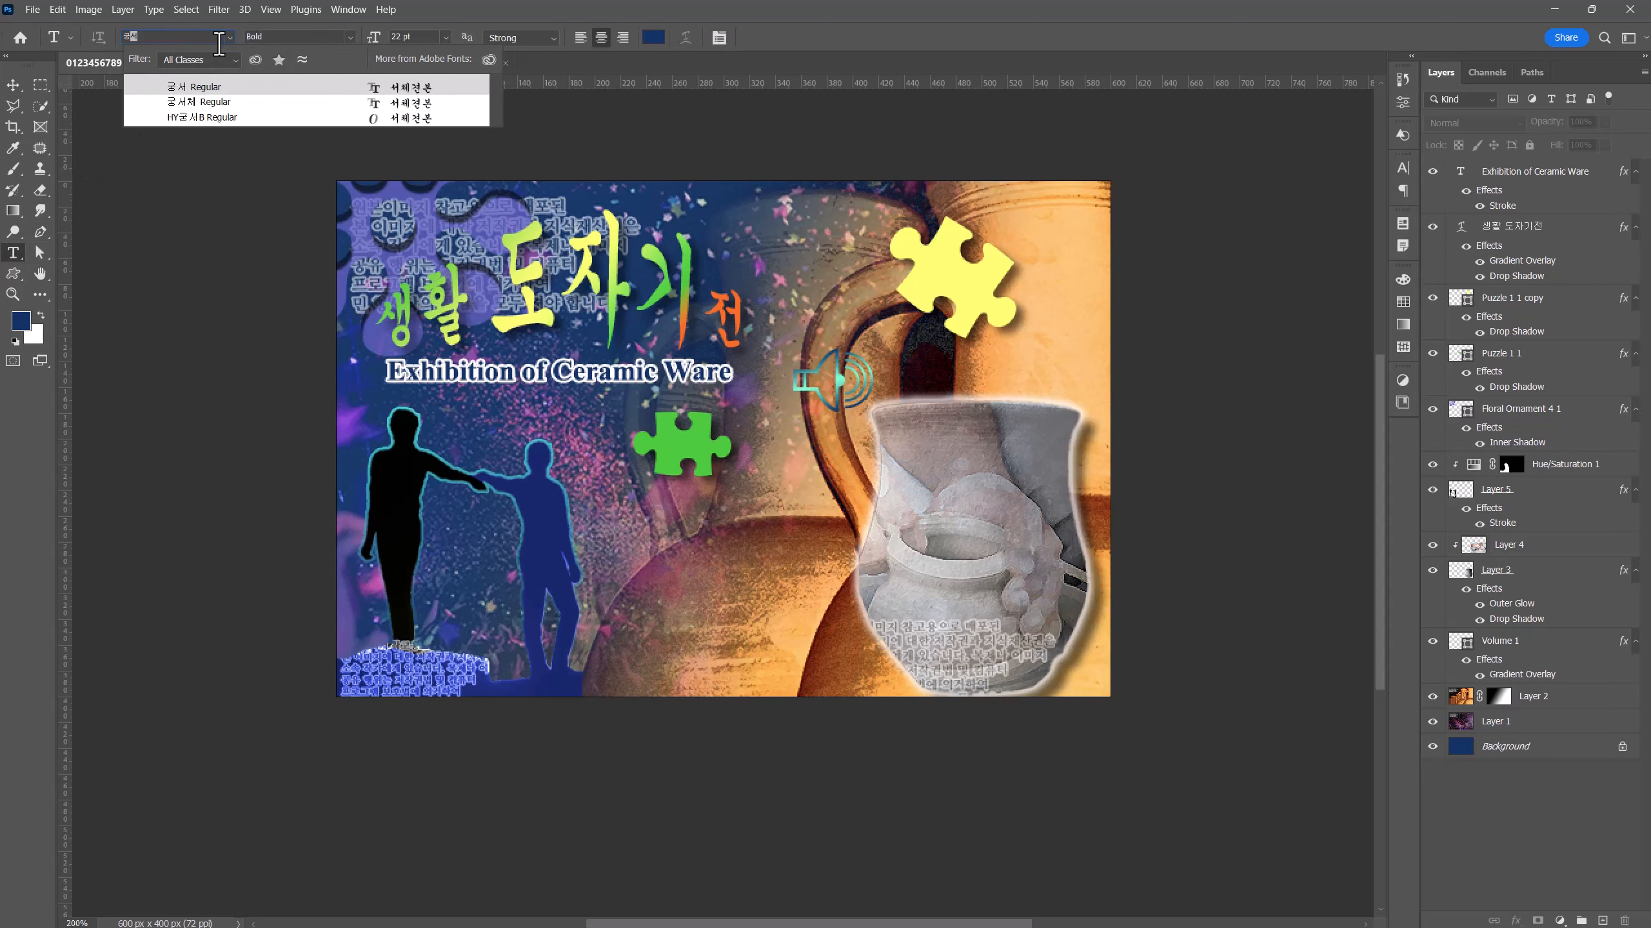
pyautogui.click(193, 87)
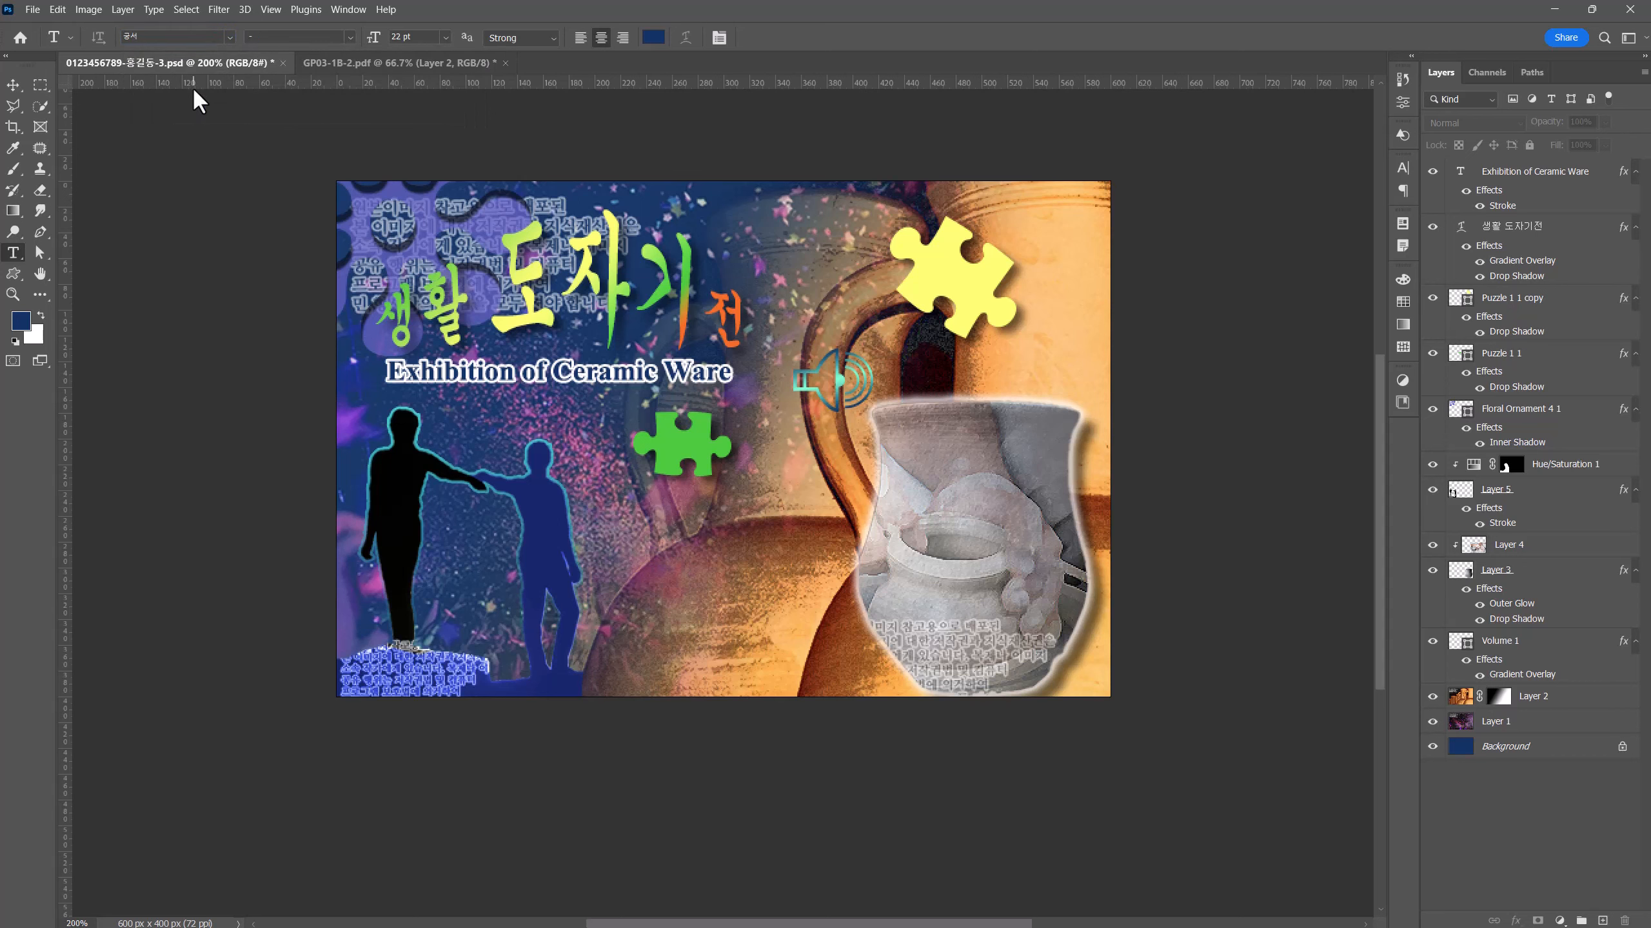
pyautogui.click(378, 39)
# - Set the text colour to #ffffff and add the text "함께 소통하는 우리" just above the pot's rim
pyautogui.click(653, 37)
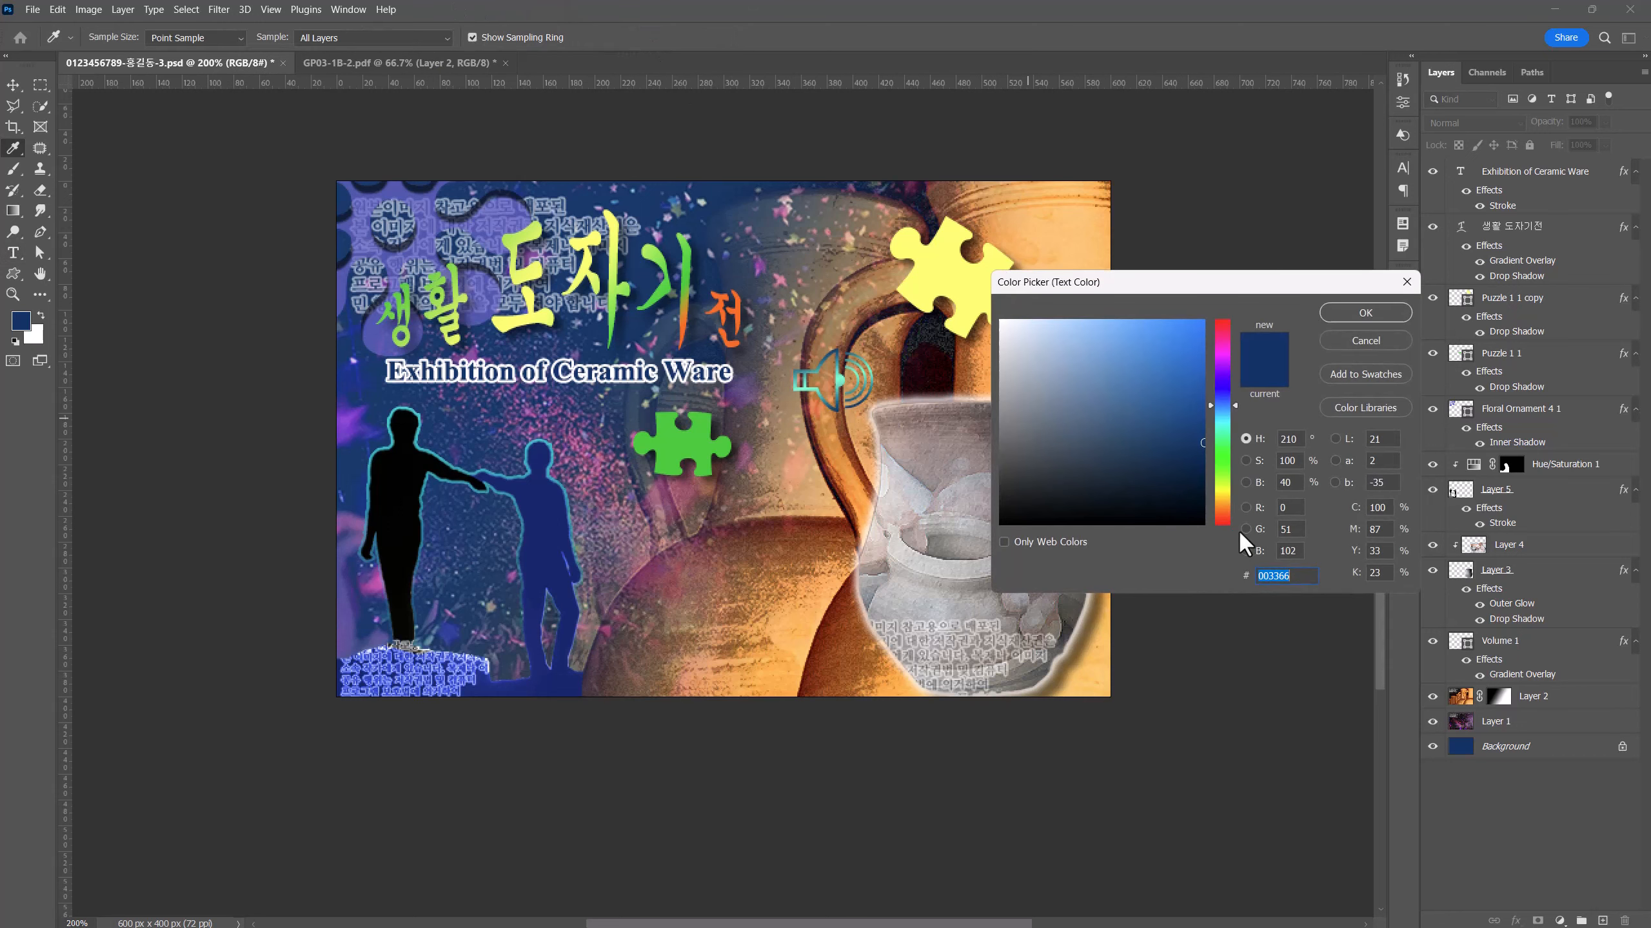
pyautogui.press('BackSpace')
pyautogui.write('ffffff')
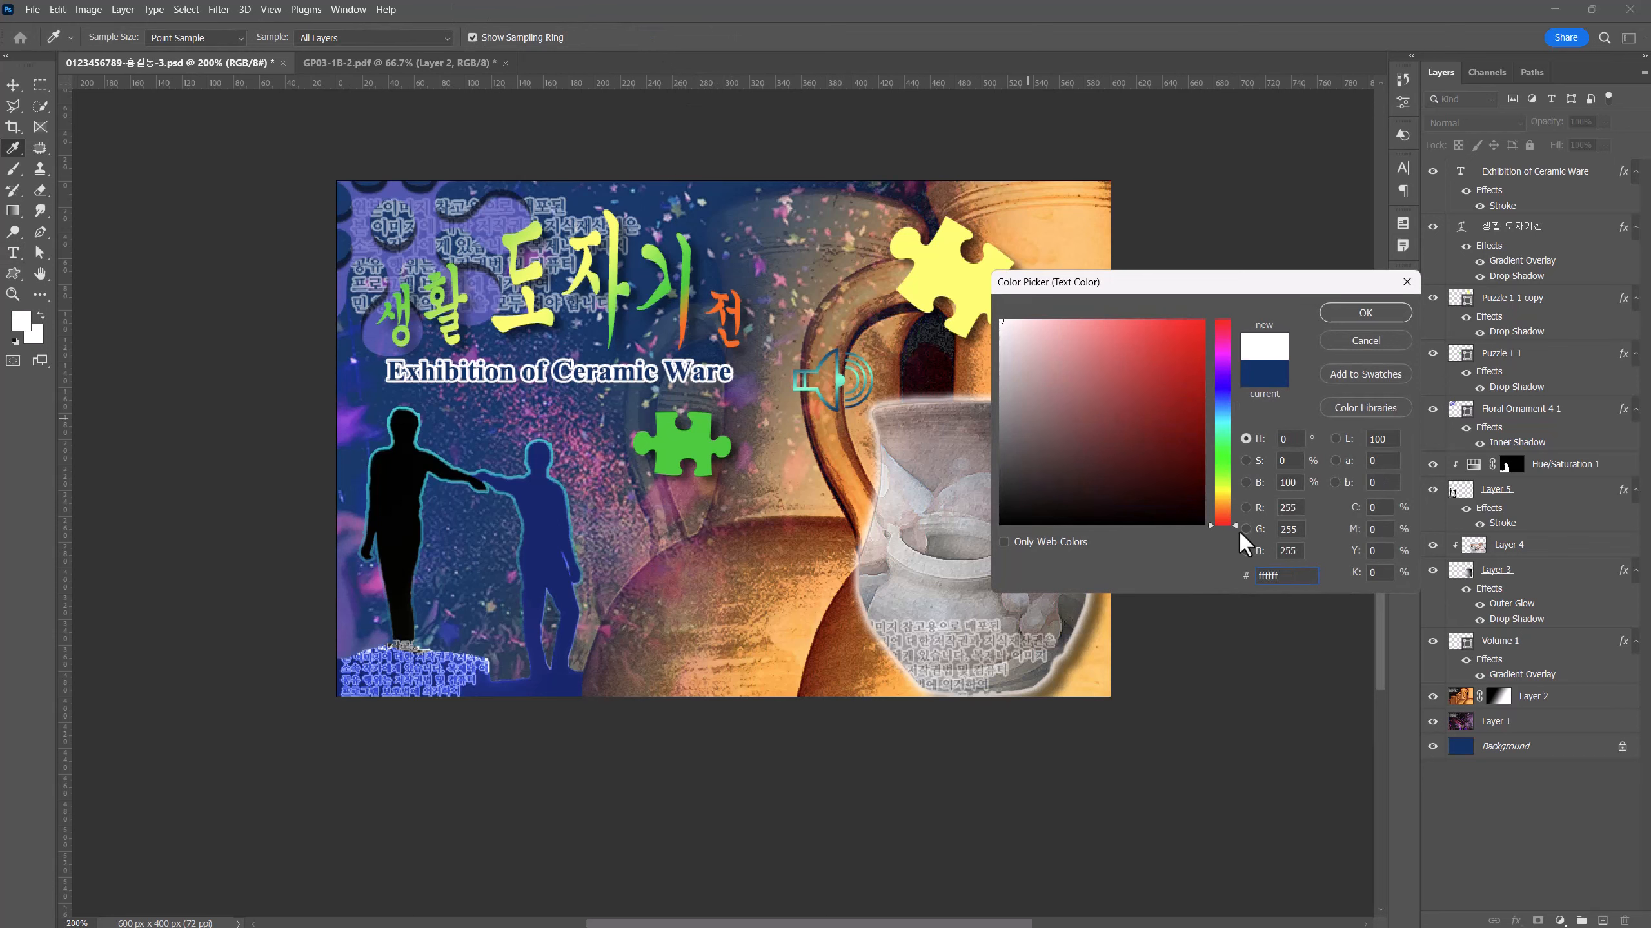
pyautogui.click(1384, 311)
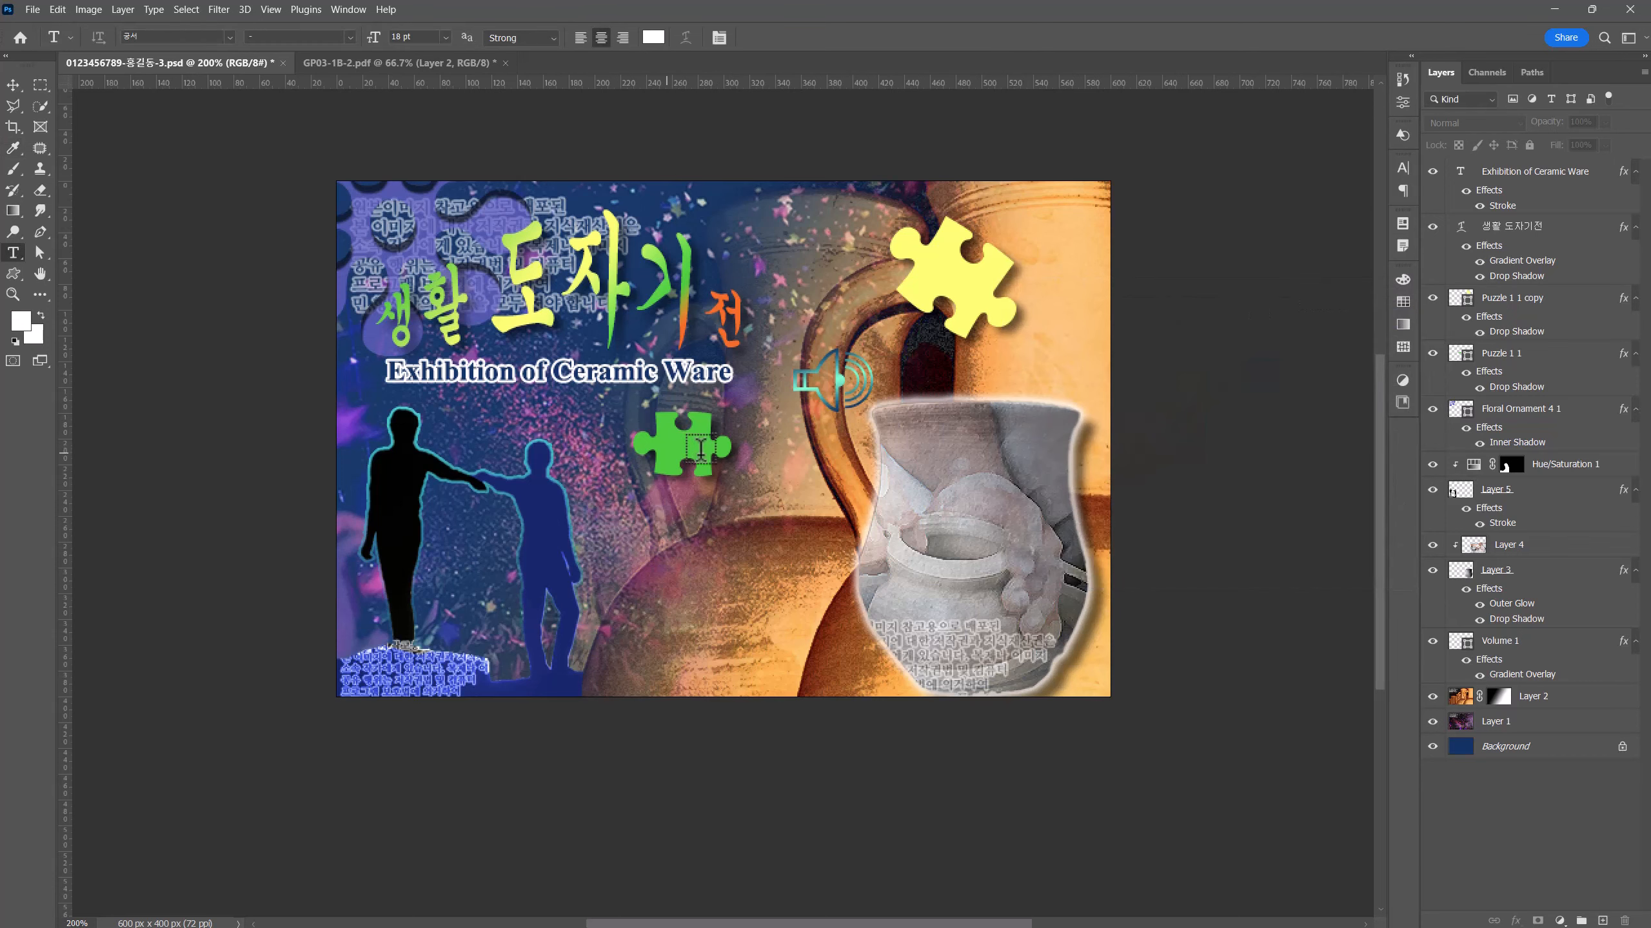
pyautogui.click(961, 382)
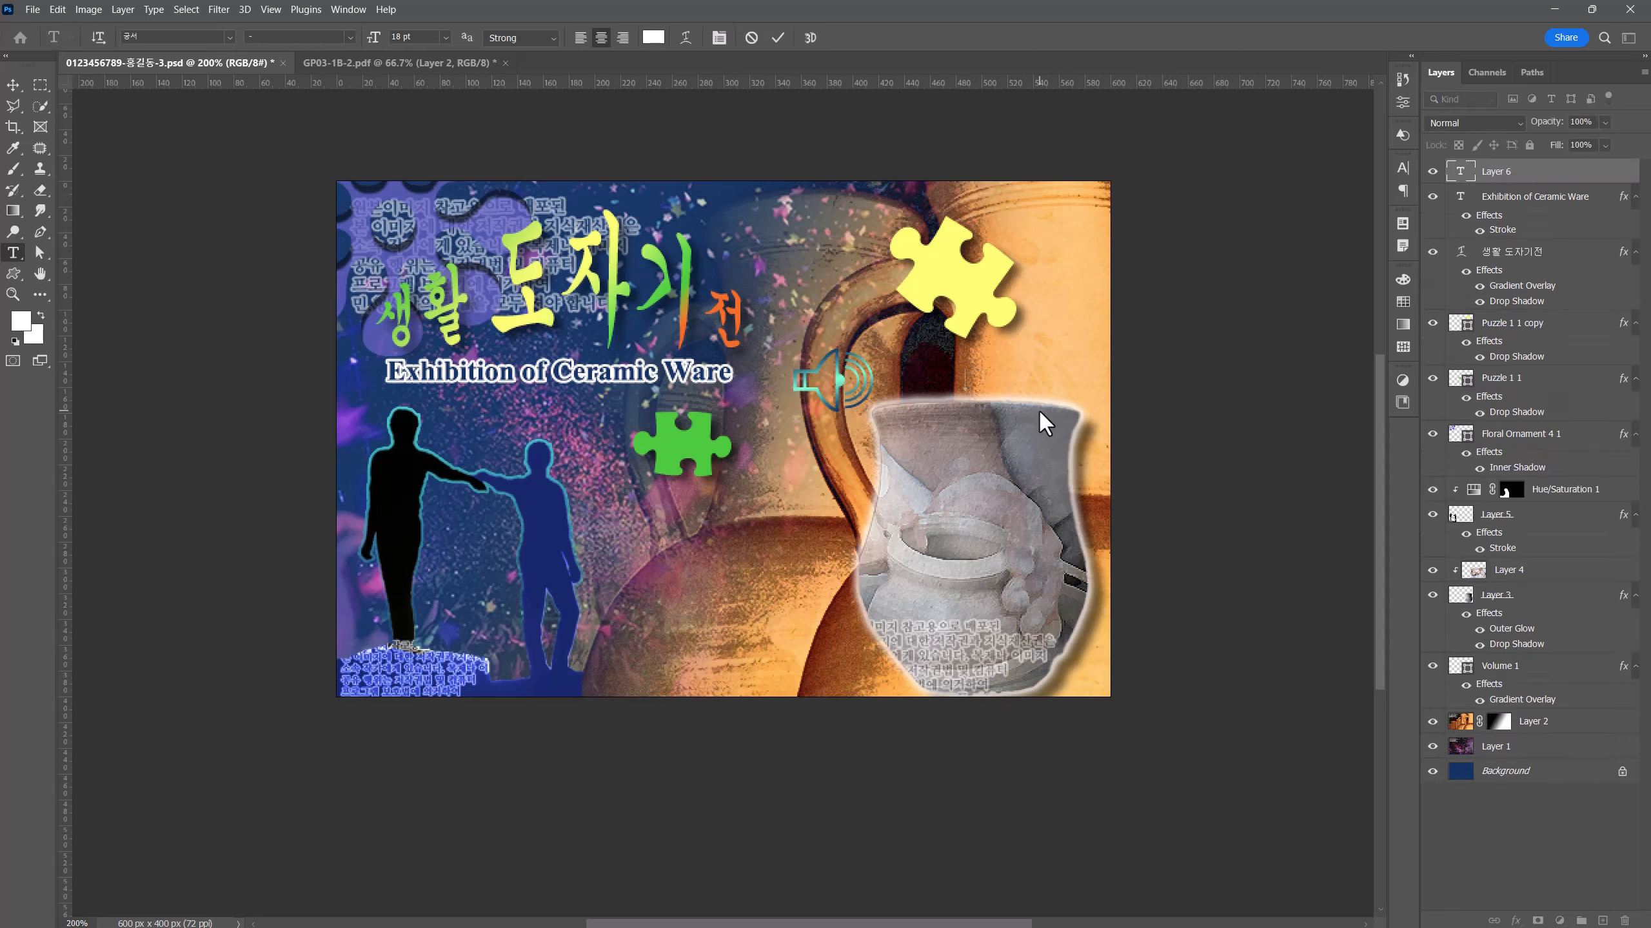
pyautogui.write('함께 소통하')
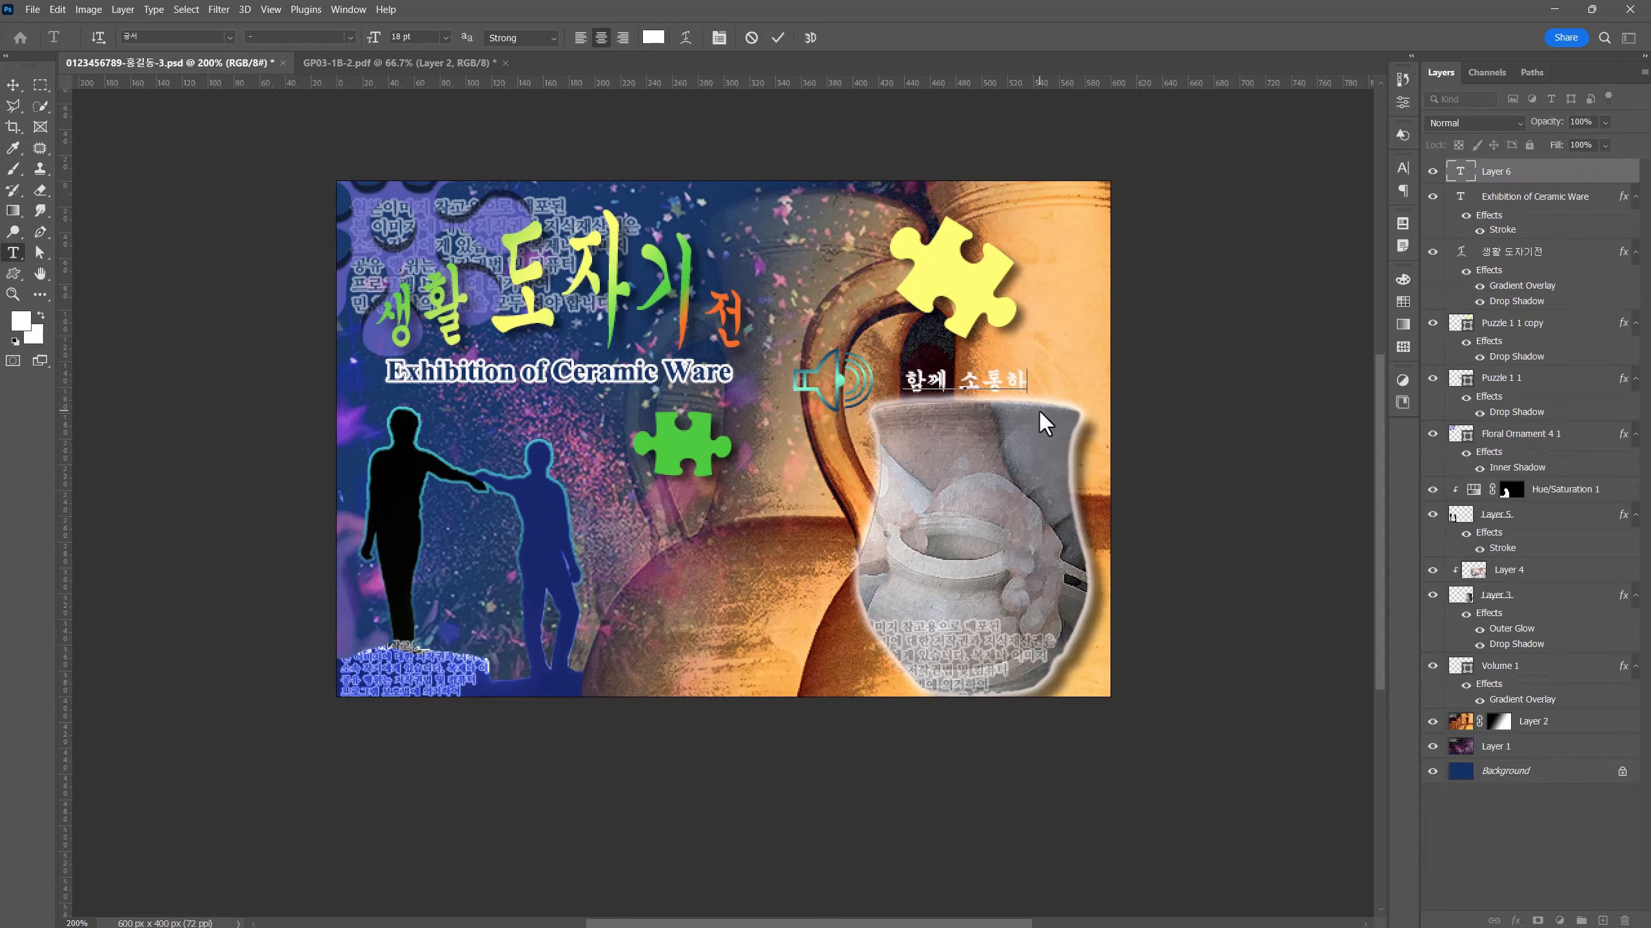
pyautogui.write('는 우리')
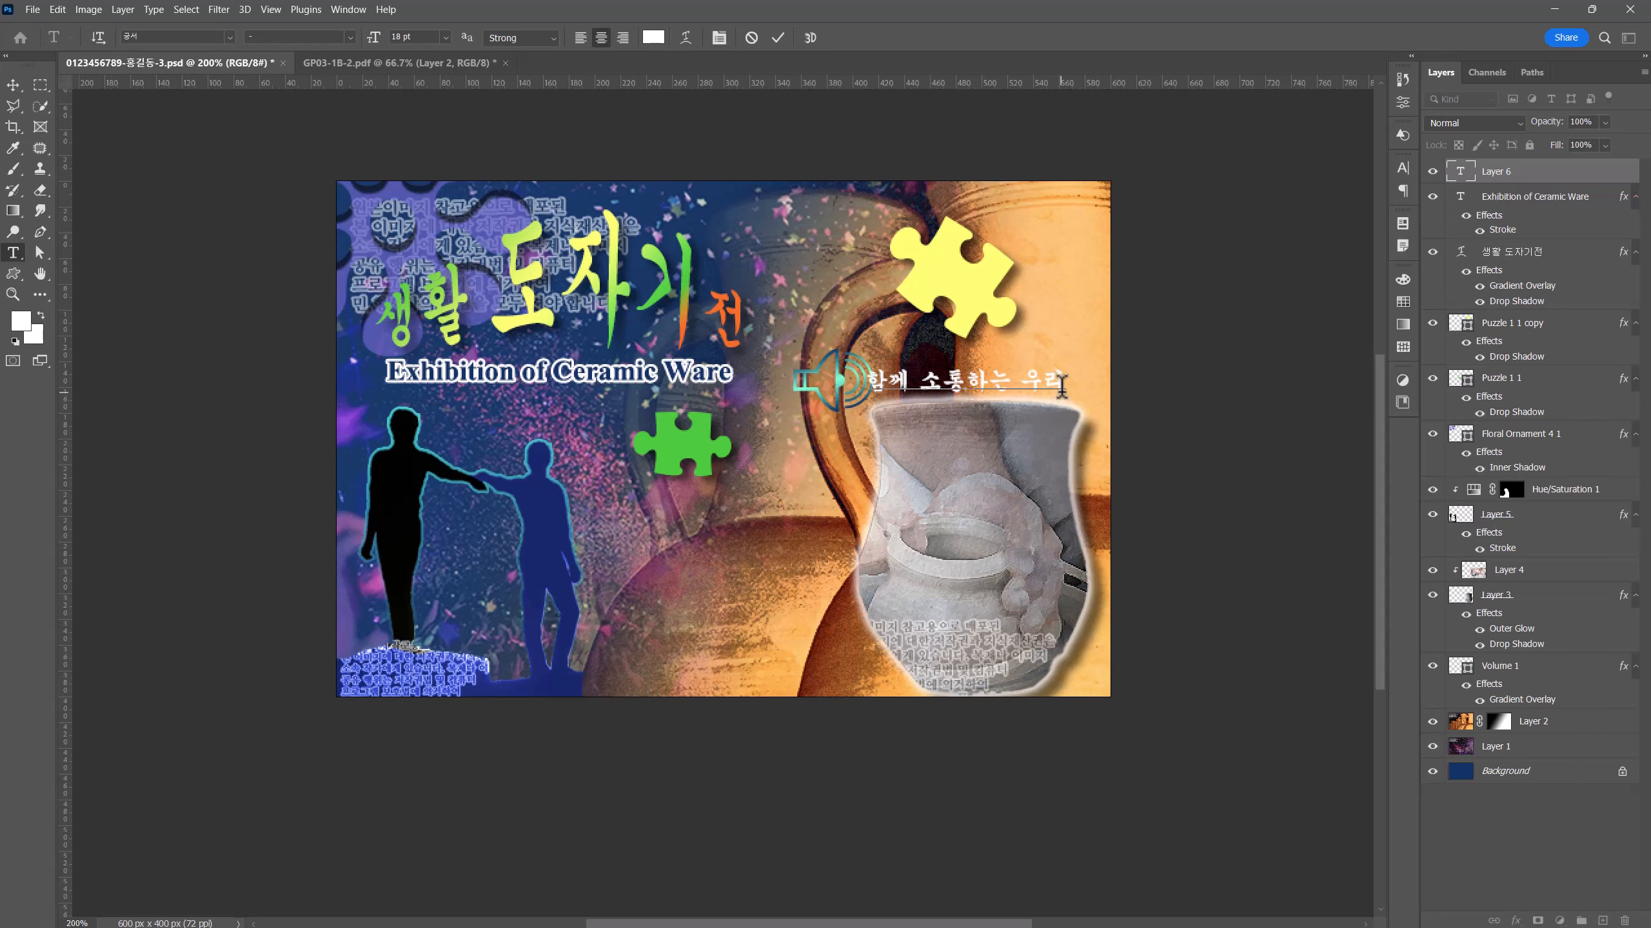
# - Recolour the word "우리" in the new slogan to #cccc00
pyautogui.moveTo(1017, 380); pyautogui.dragTo(1072, 381)
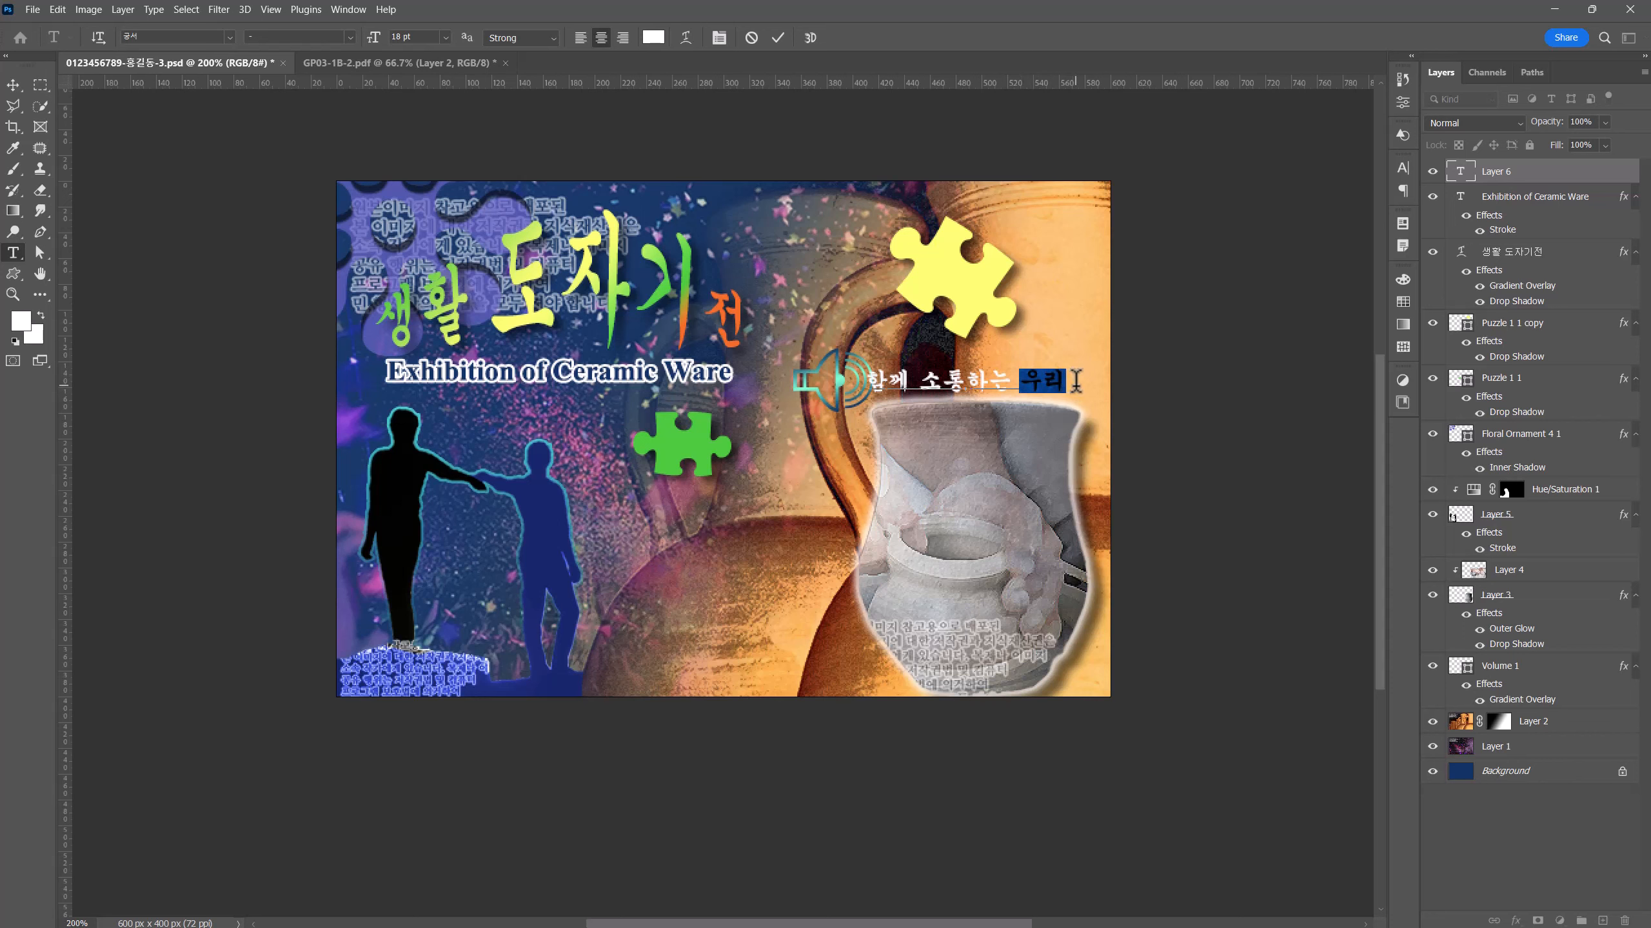
pyautogui.click(653, 37)
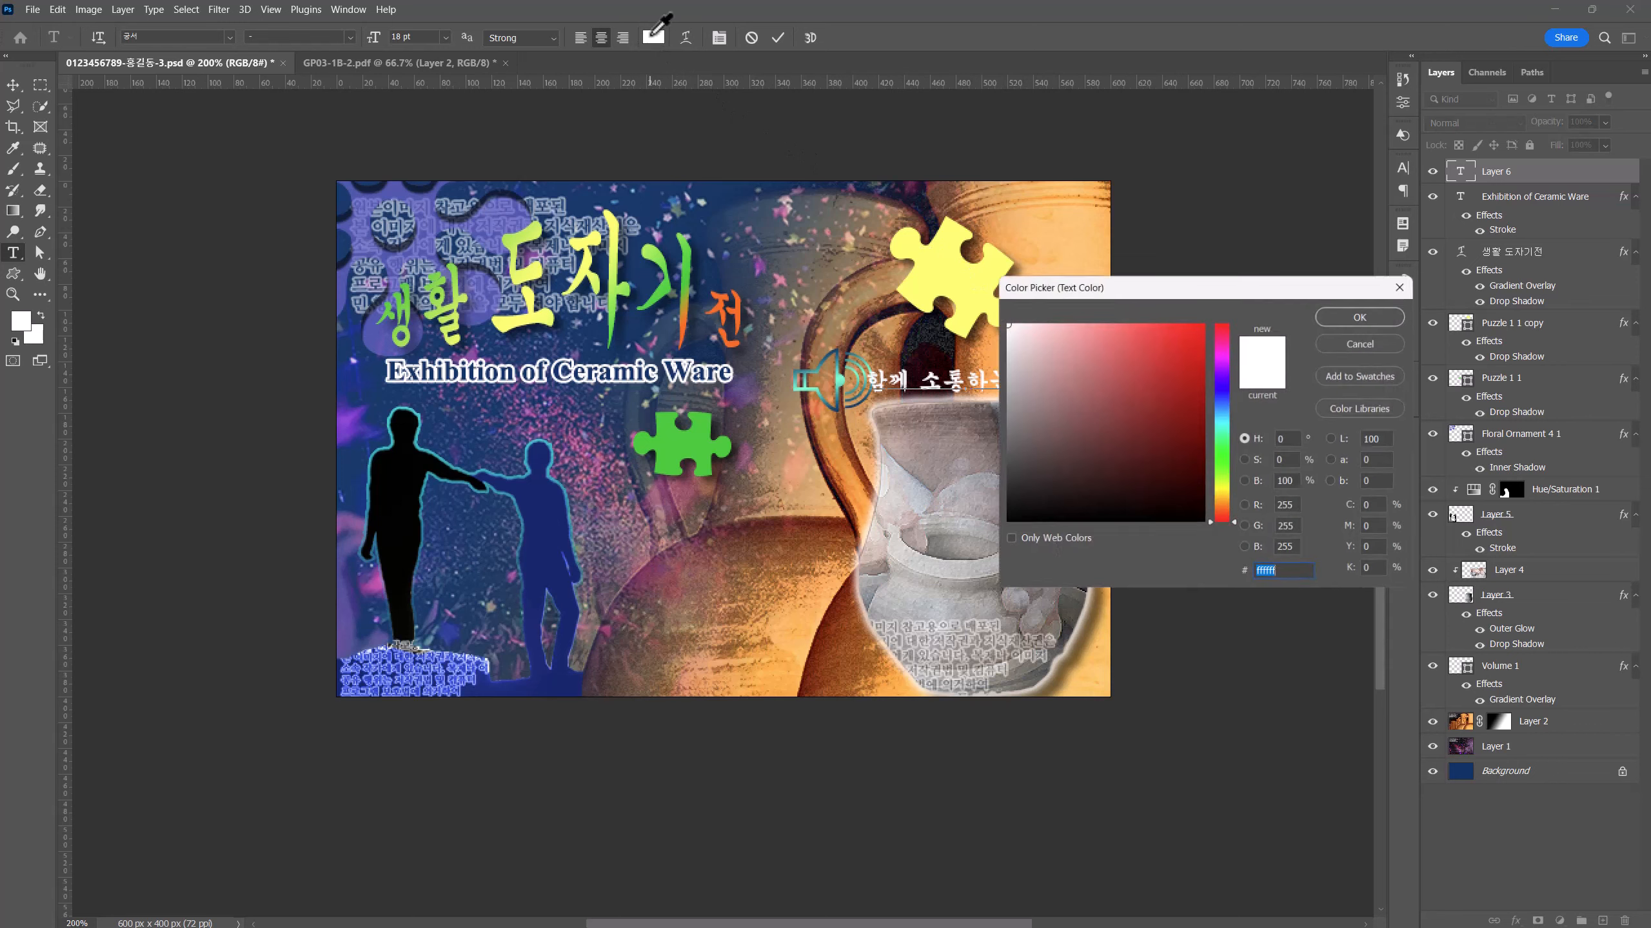
pyautogui.write('cc')
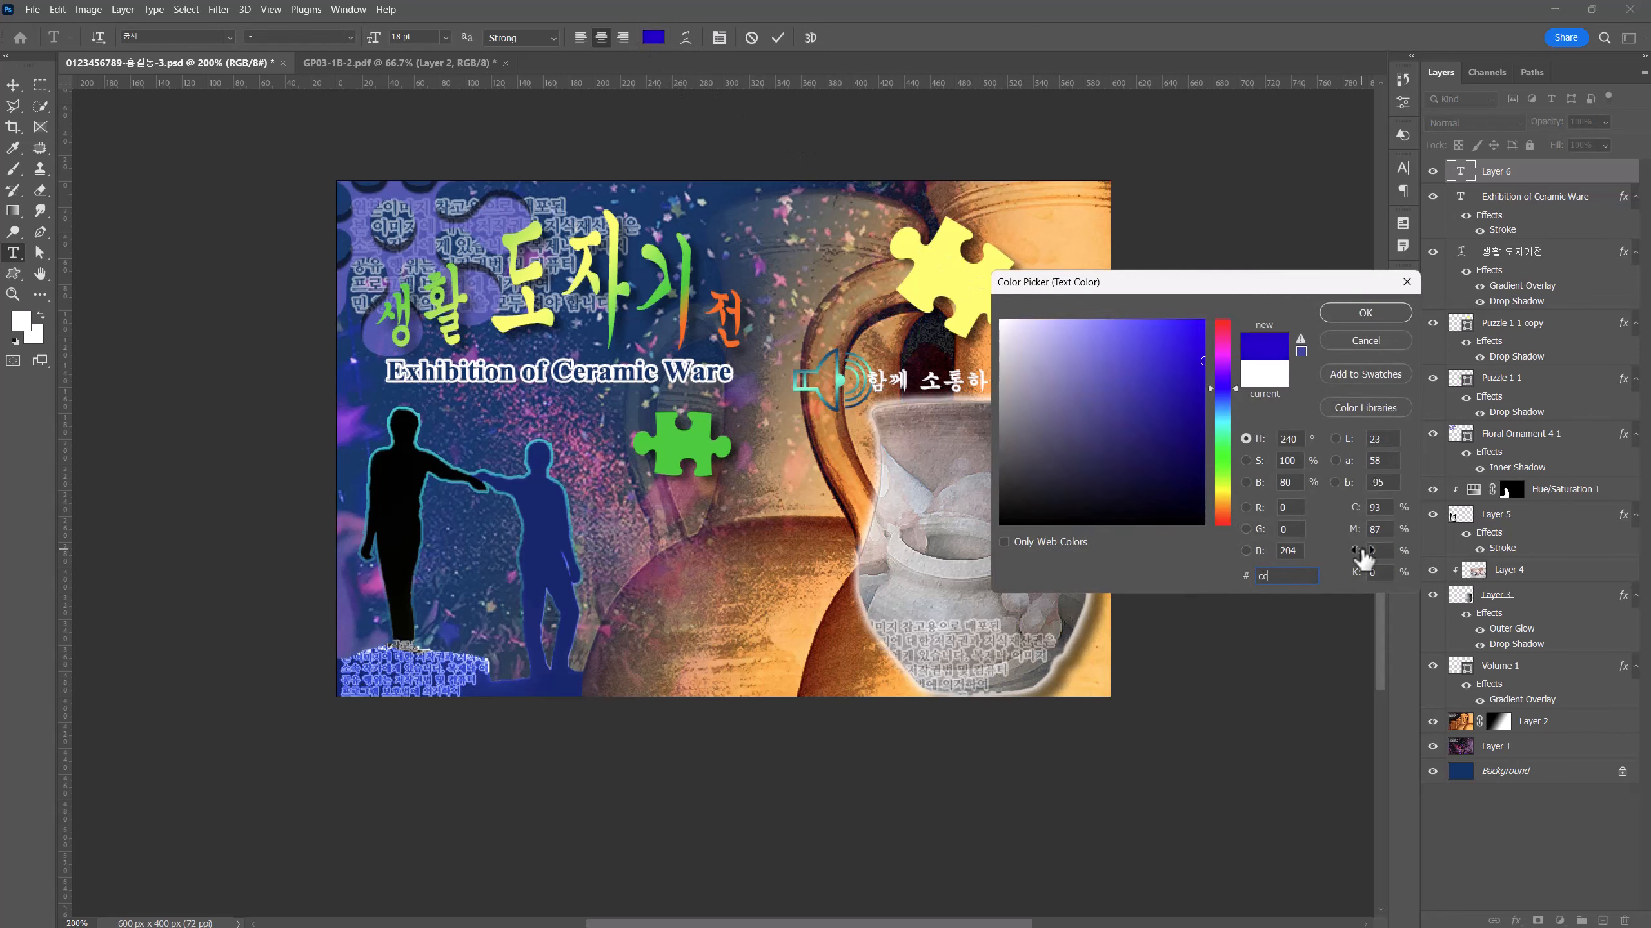
pyautogui.write('cc00')
pyautogui.click(1365, 313)
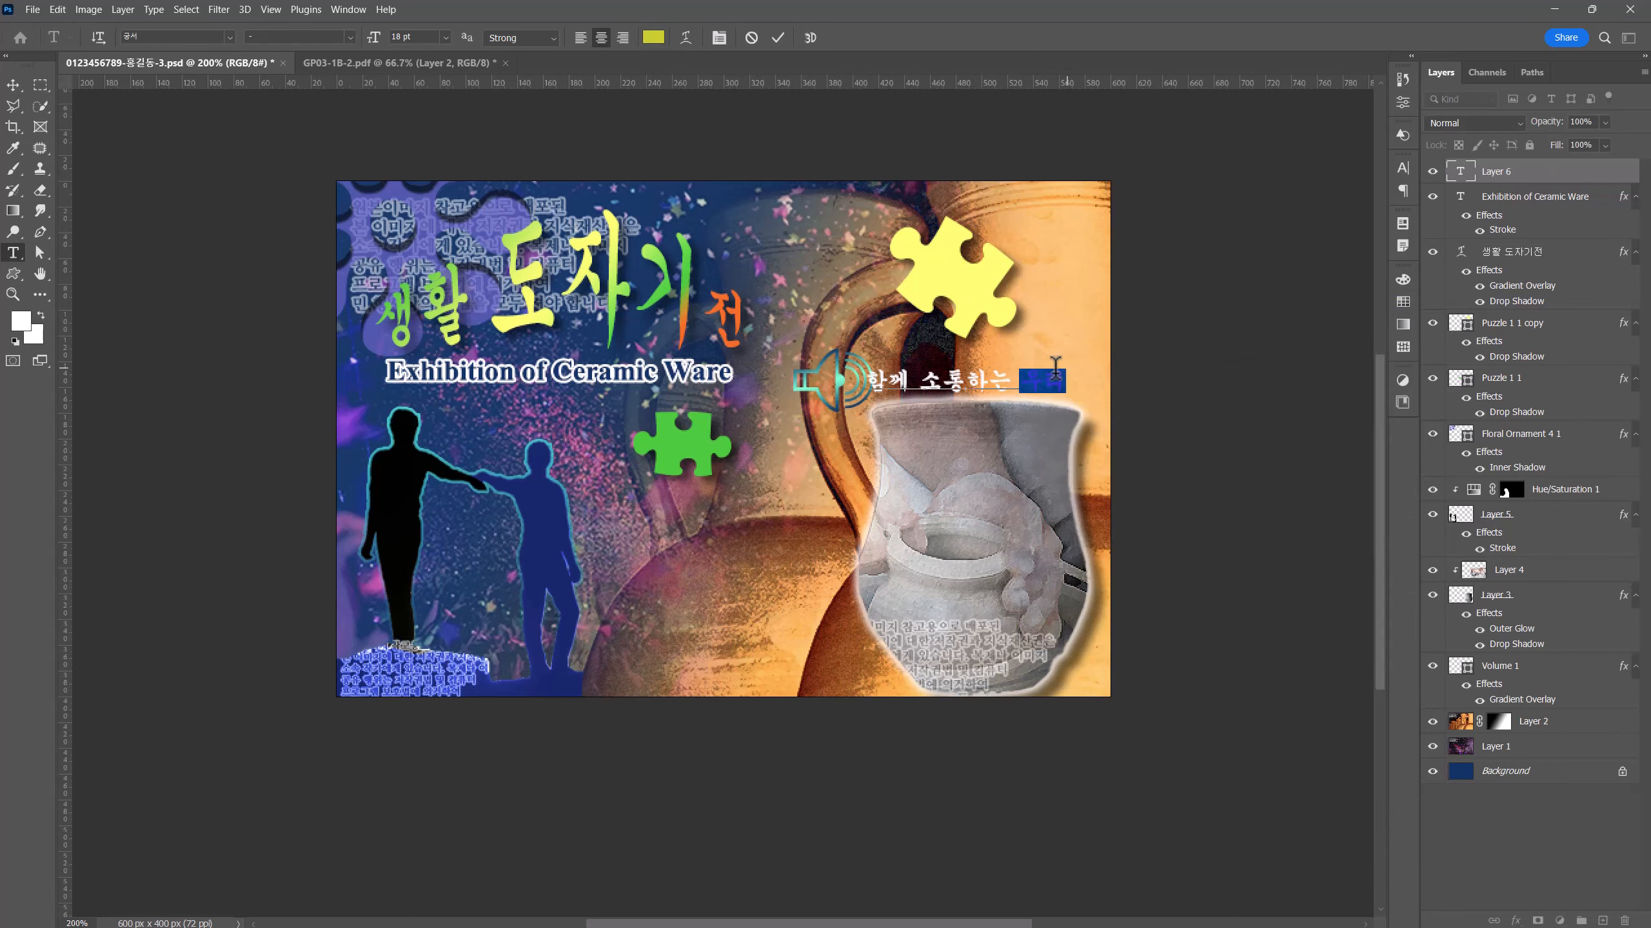
# - Warp the slogan with a slight Arc bend in vertical orientation and move it slightly left and up
pyautogui.click(1157, 557)
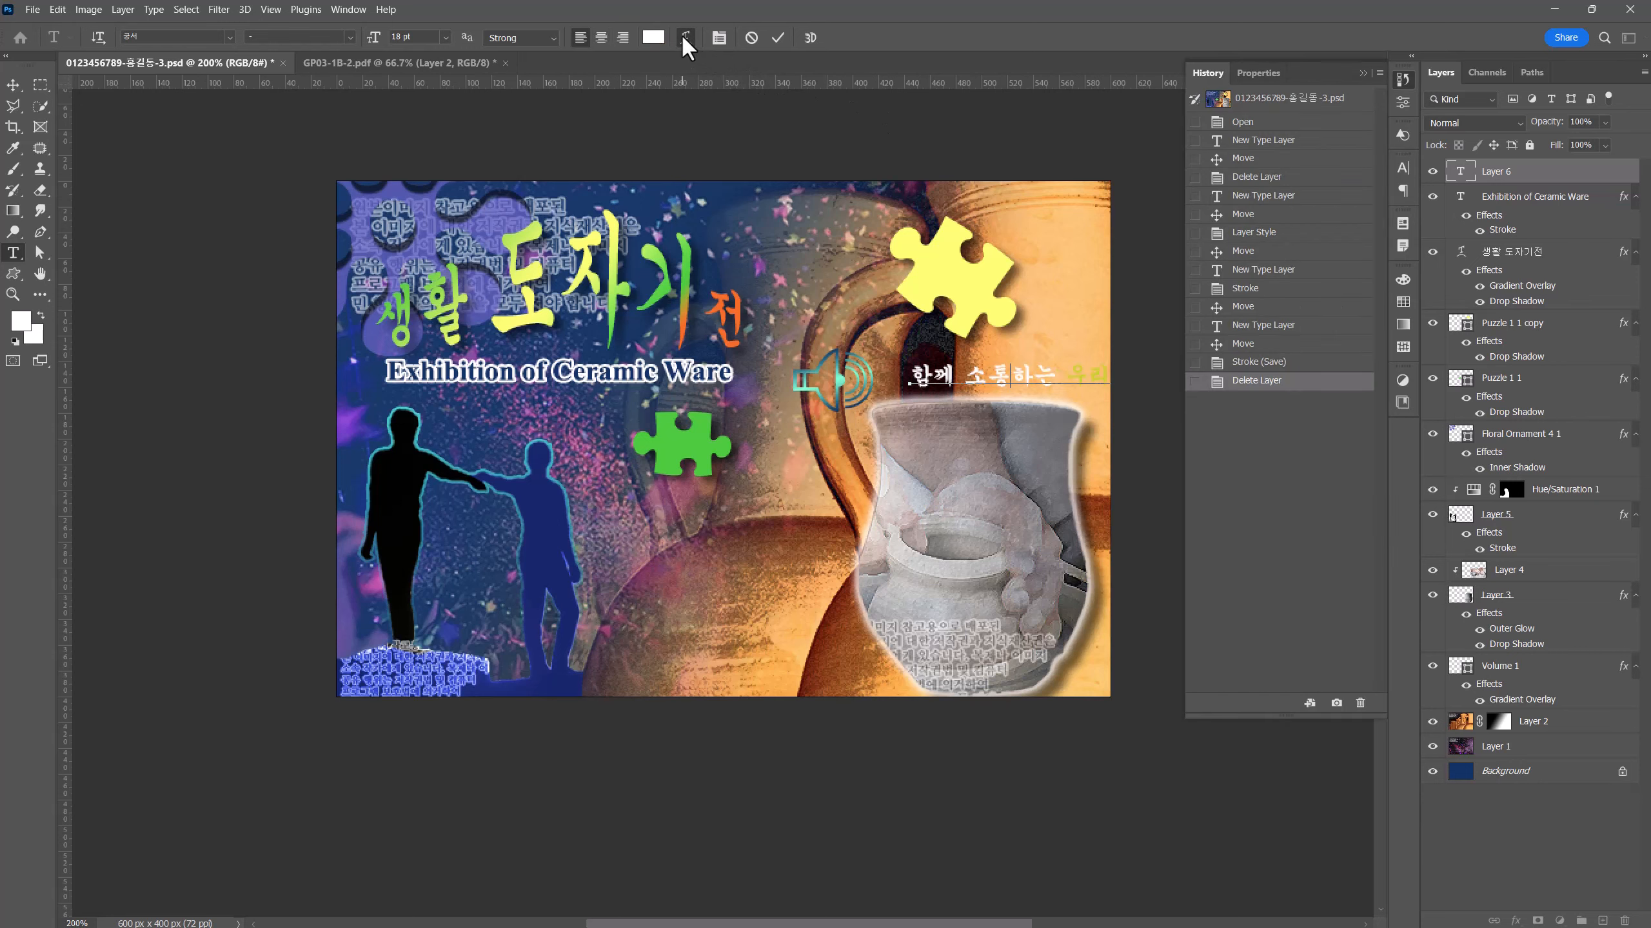
pyautogui.click(683, 37)
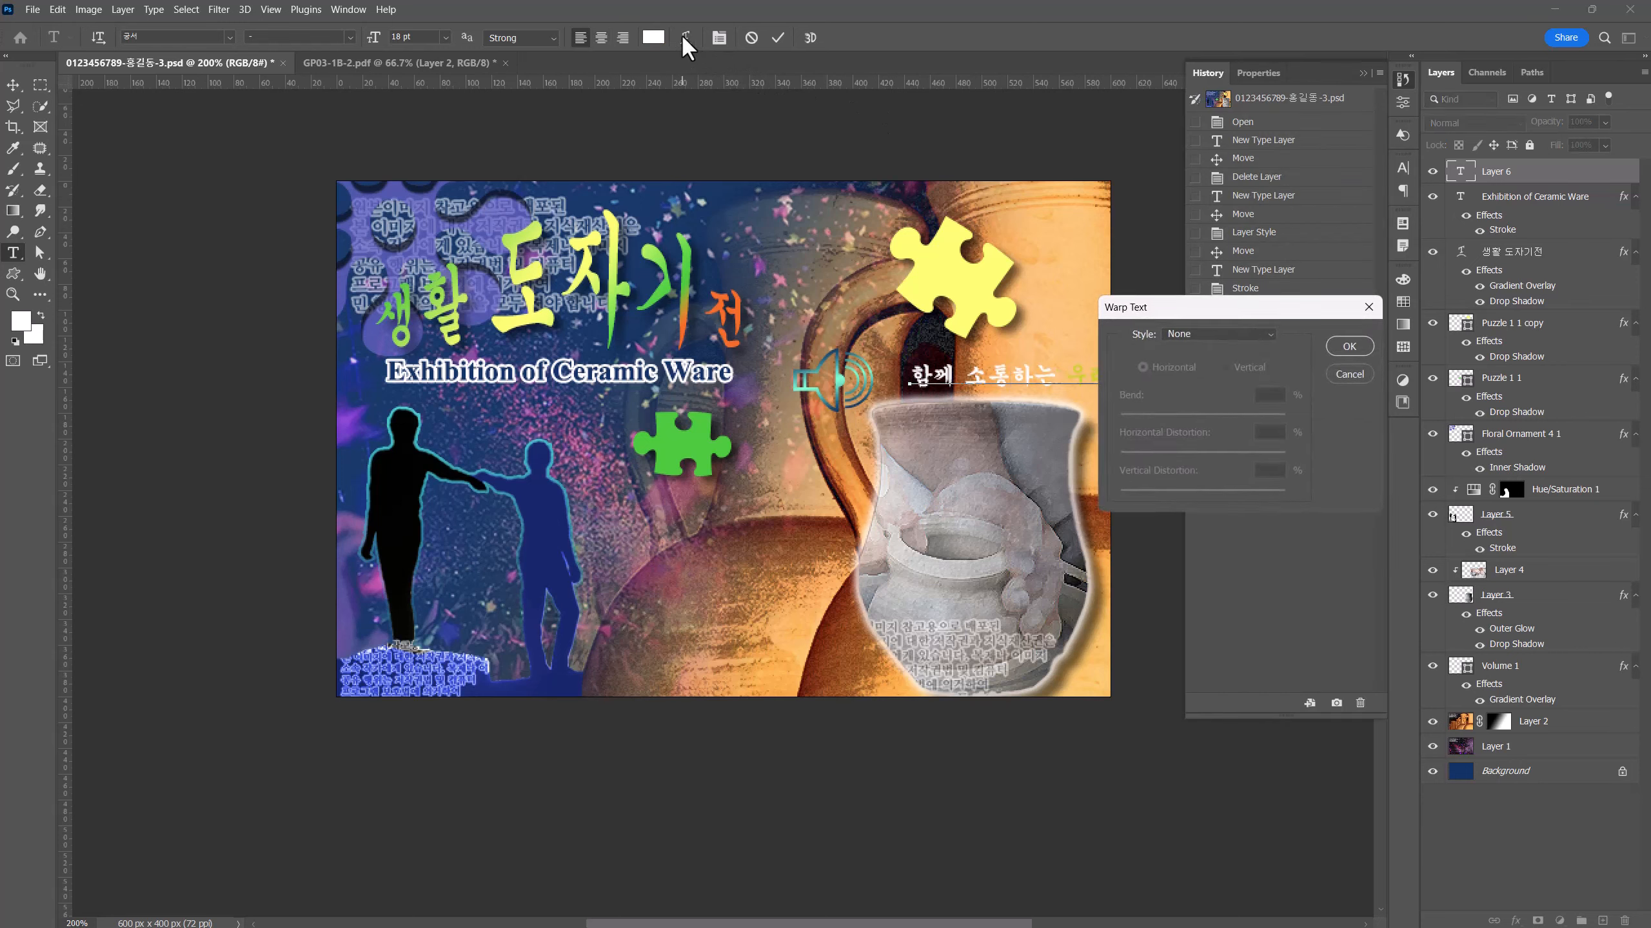
pyautogui.moveTo(1205, 315); pyautogui.dragTo(1347, 335)
pyautogui.click(1337, 352)
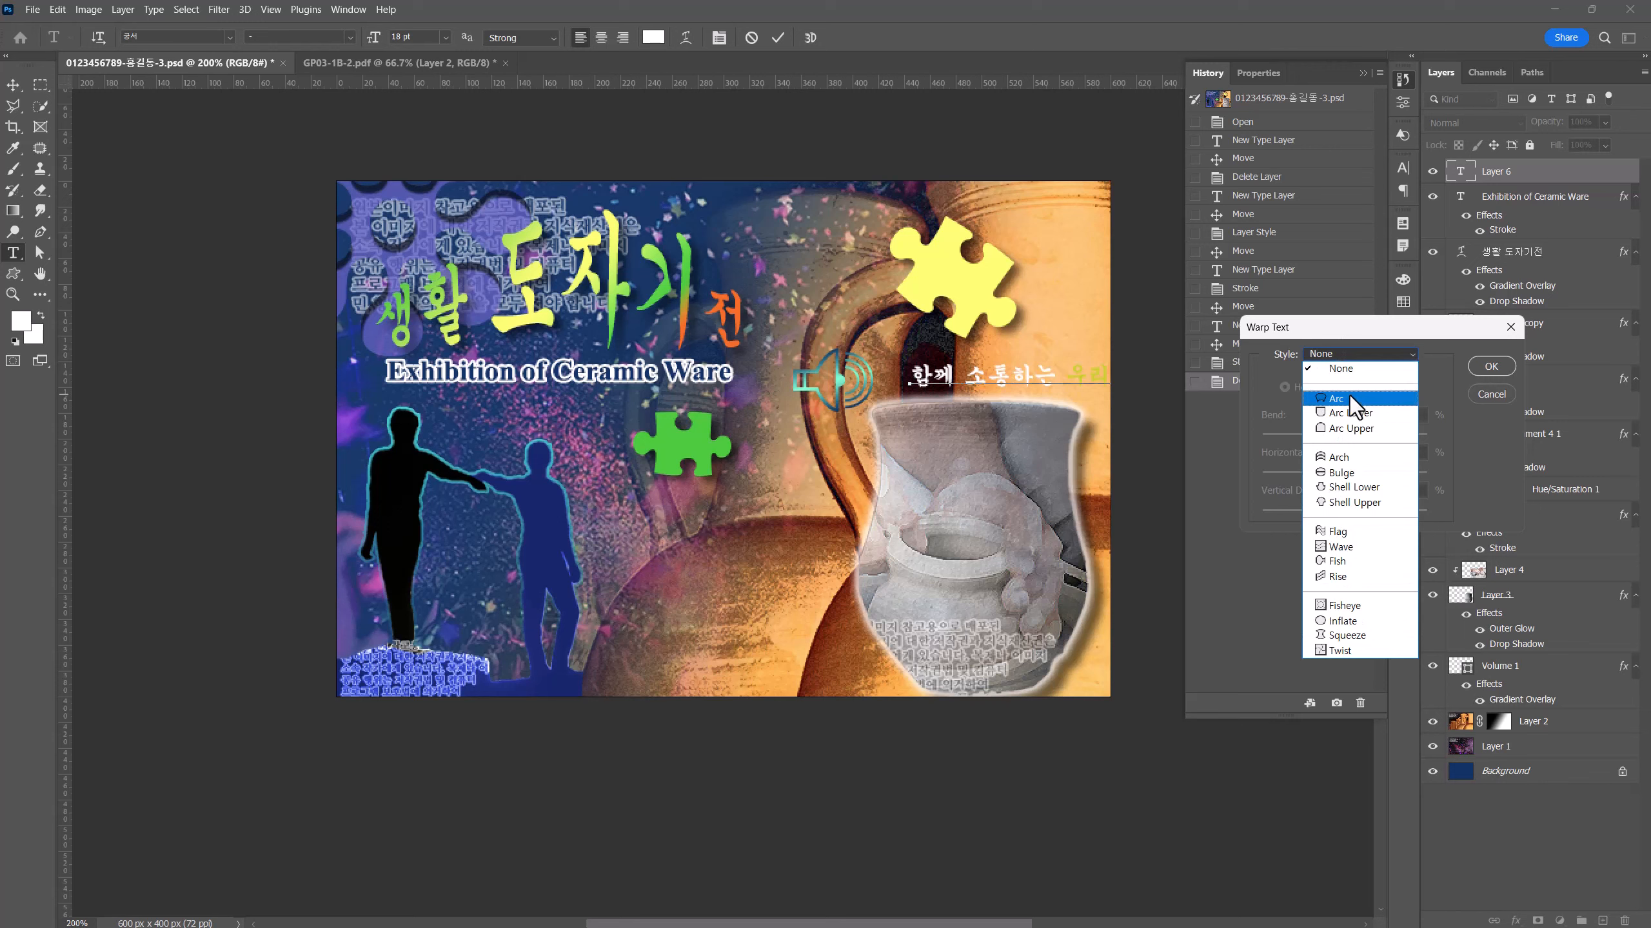
pyautogui.click(1337, 398)
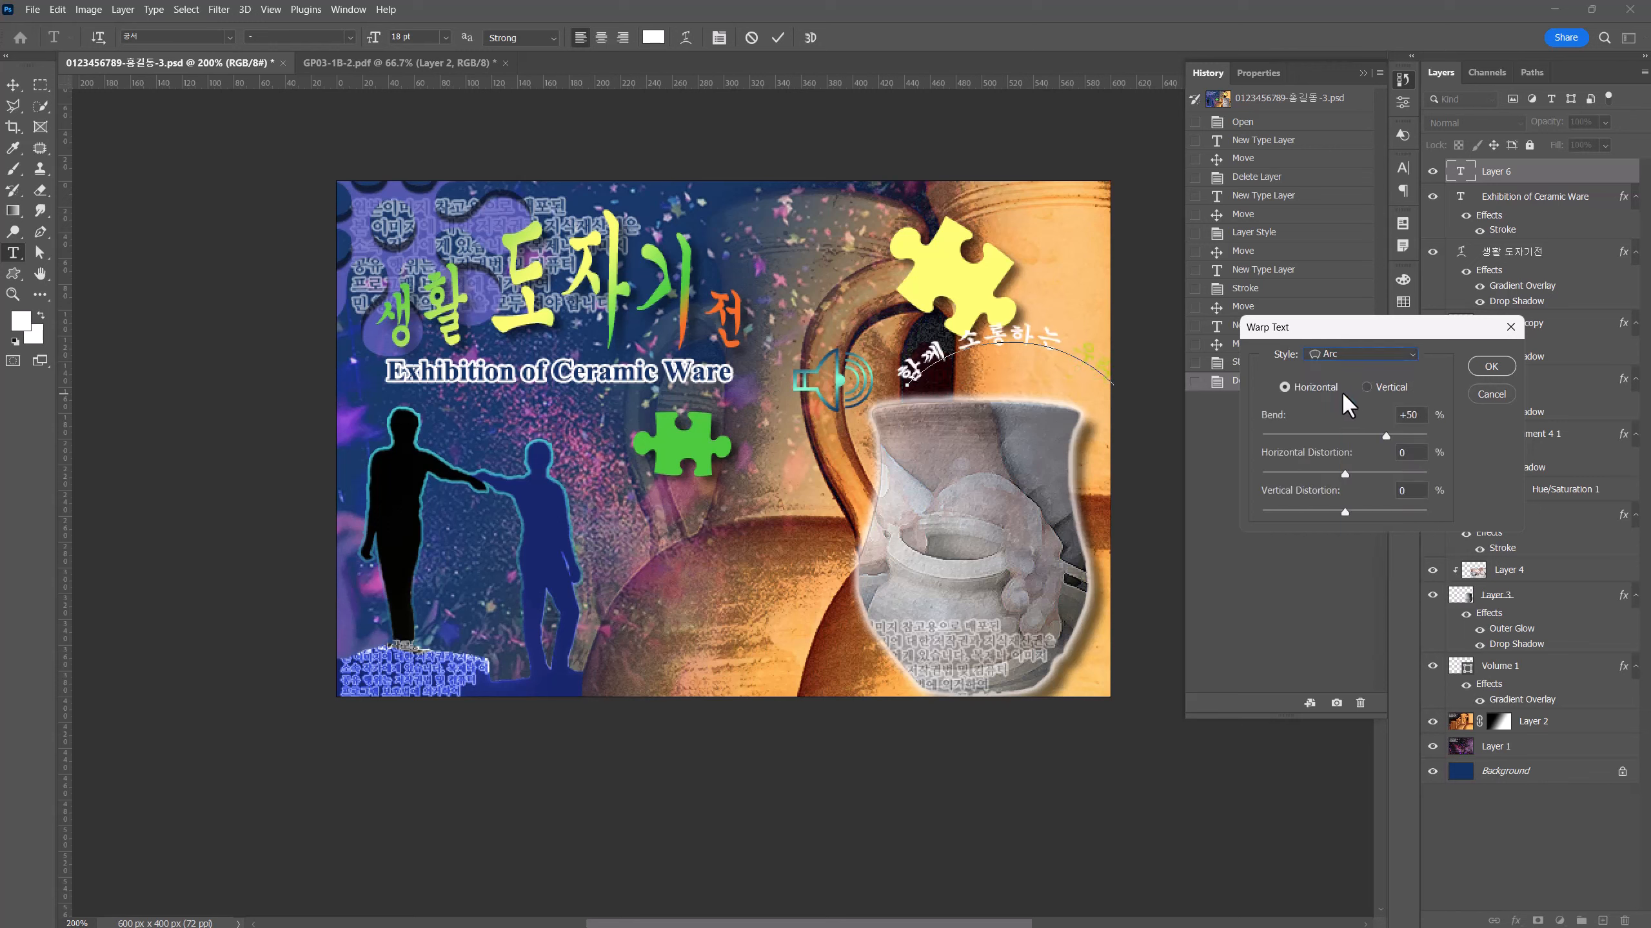
pyautogui.moveTo(1379, 436)
pyautogui.mouseDown()
pyautogui.moveTo(1312, 439)
pyautogui.moveTo(1367, 423)
pyautogui.moveTo(1349, 427)
pyautogui.mouseUp()
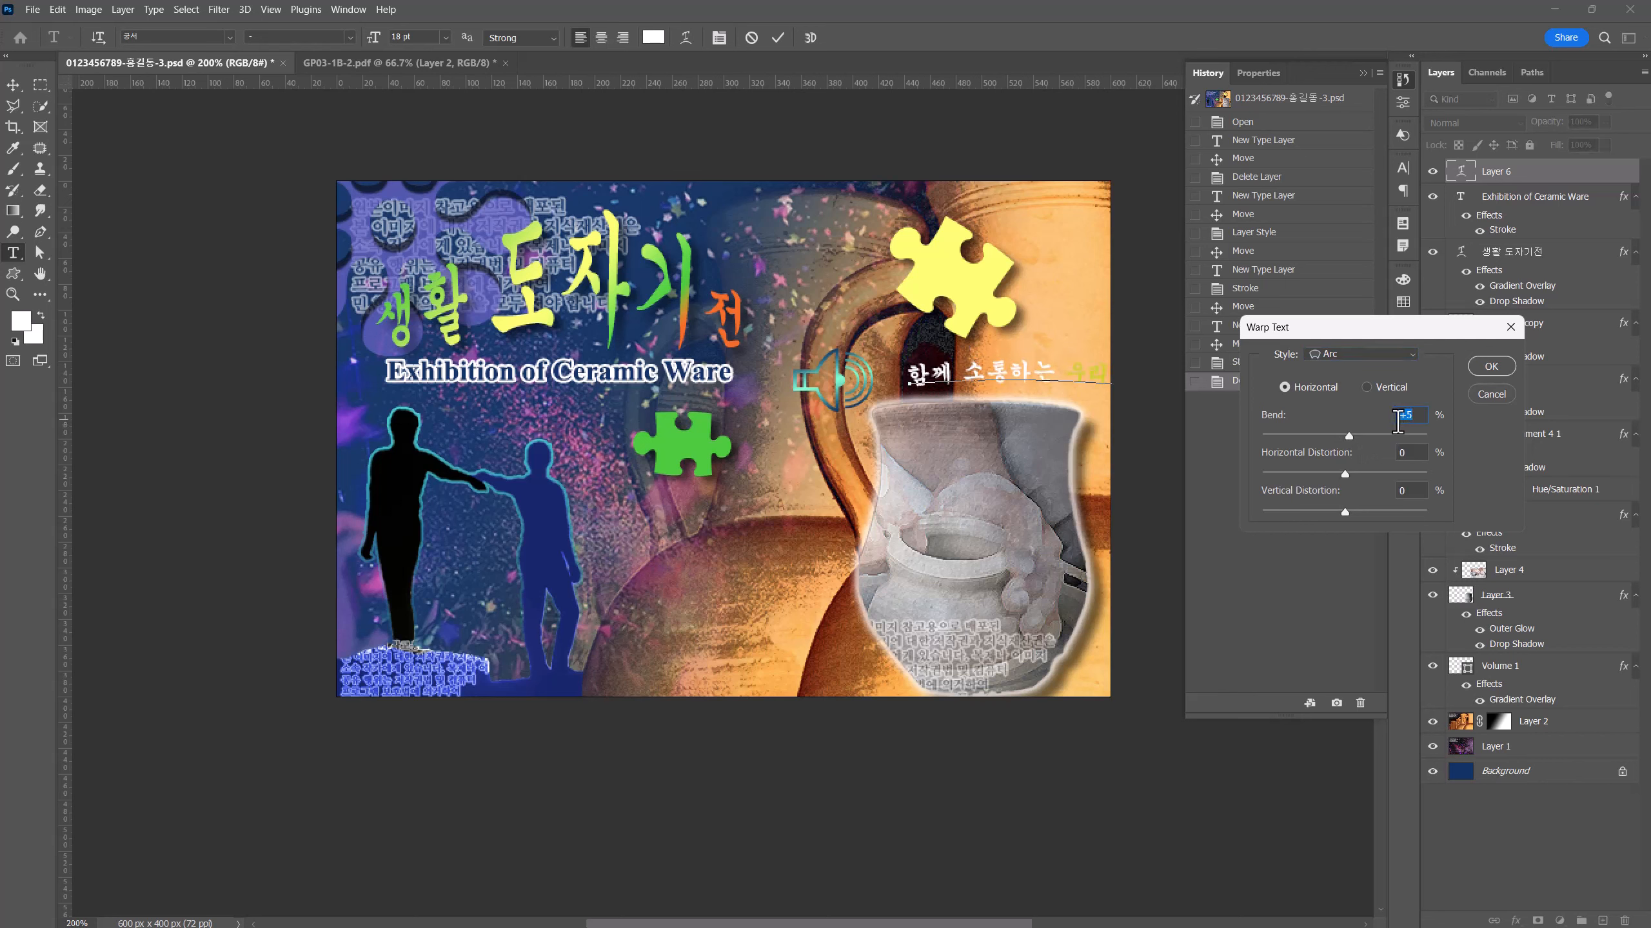
pyautogui.write('0')
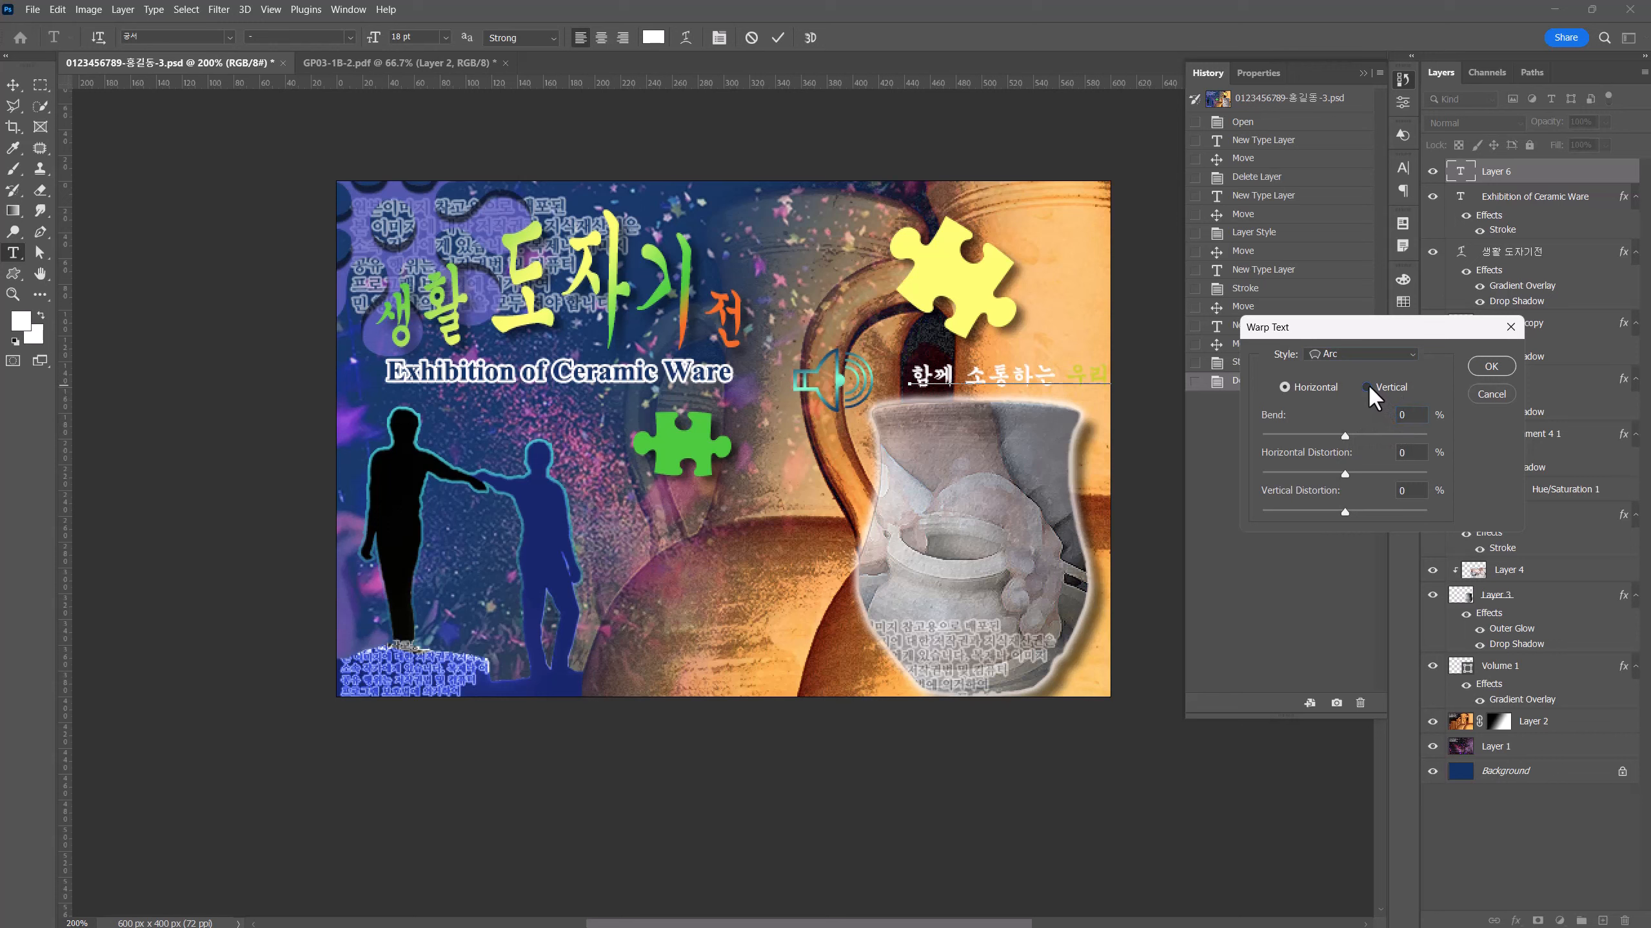
pyautogui.click(1367, 383)
pyautogui.moveTo(1342, 433)
pyautogui.mouseDown()
pyautogui.moveTo(1354, 437)
pyautogui.moveTo(1325, 441)
pyautogui.moveTo(1367, 436)
pyautogui.moveTo(1338, 436)
pyautogui.mouseUp()
pyautogui.click(1490, 366)
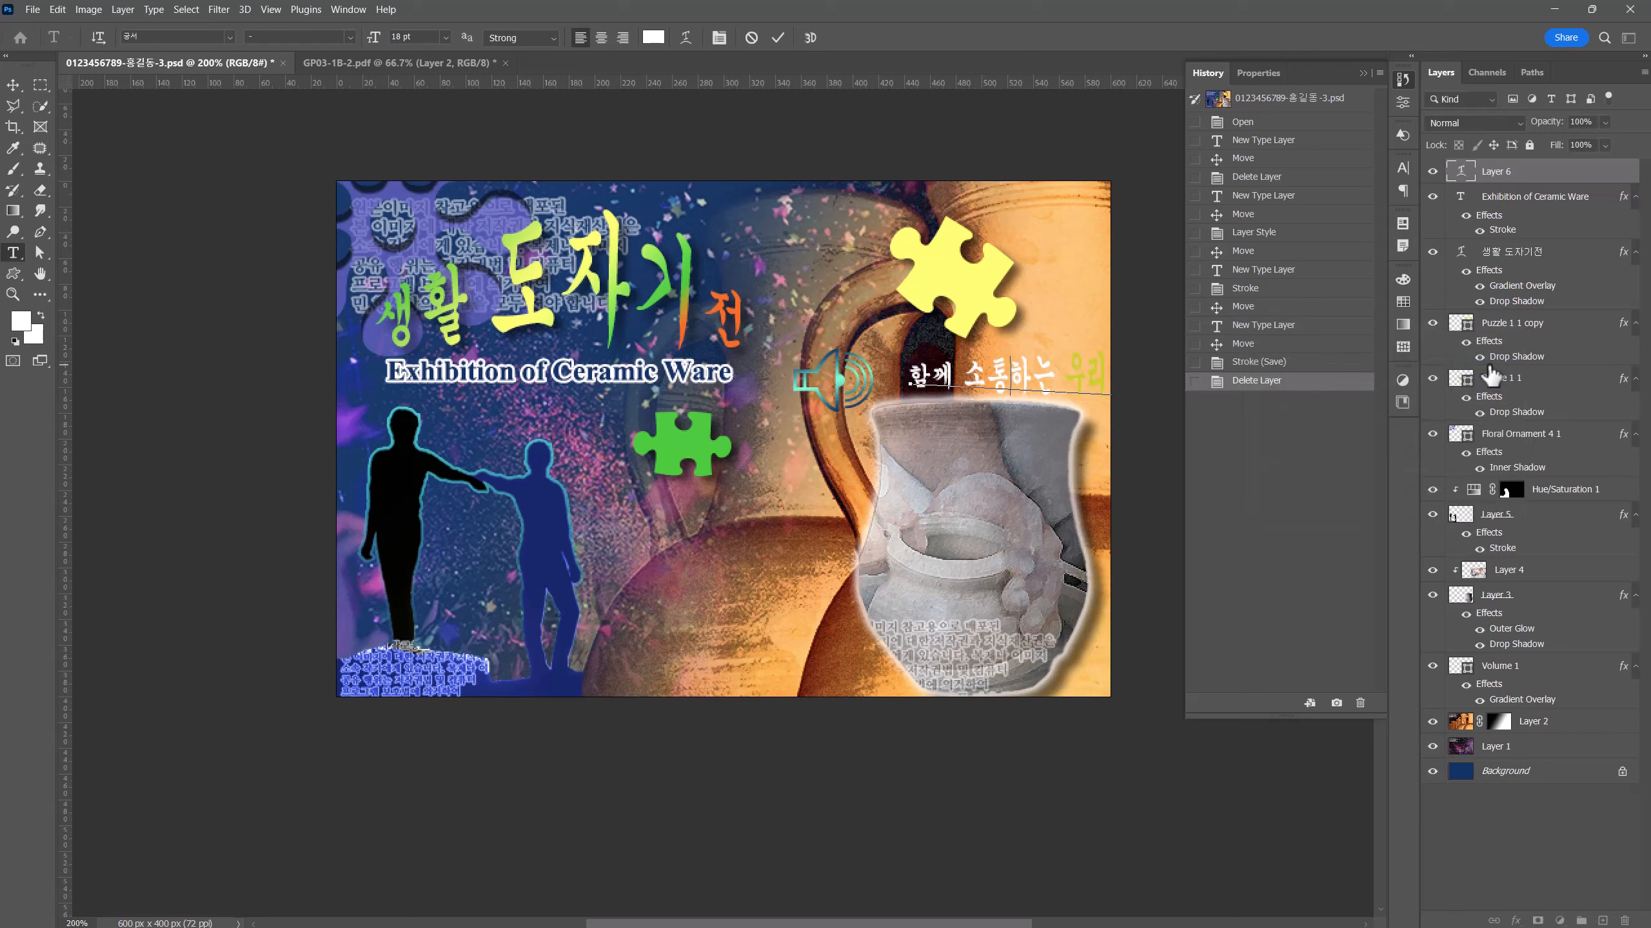
pyautogui.click(12, 84)
pyautogui.moveTo(948, 384); pyautogui.dragTo(930, 381)
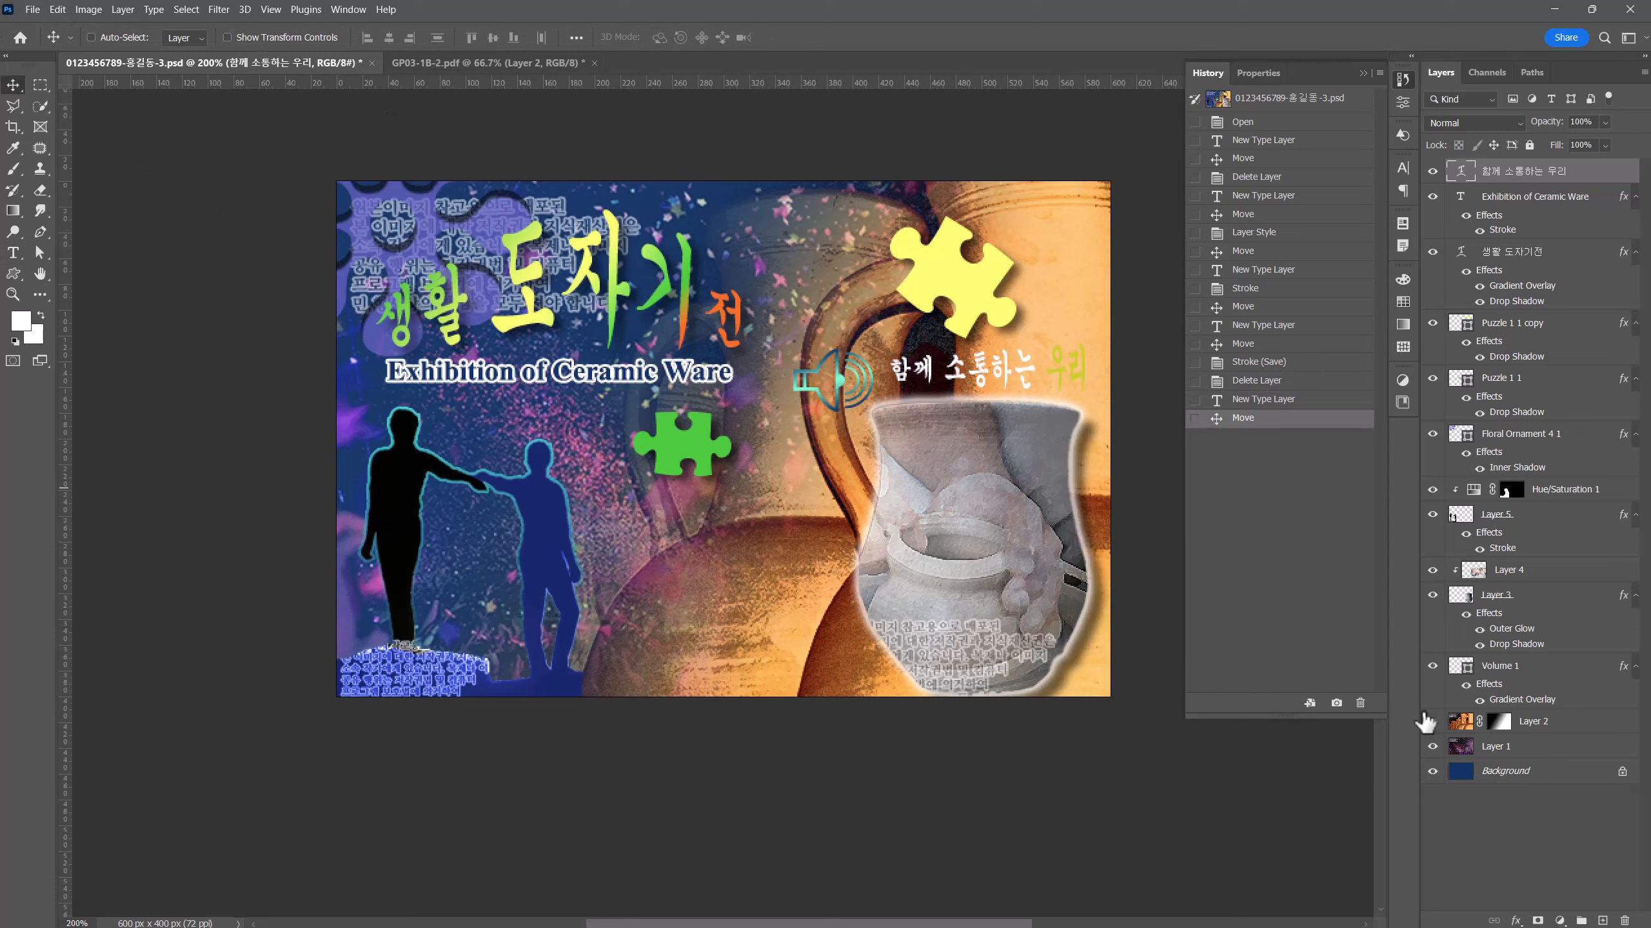
# - Give the "함께 소통하는 우리" text a 2 px outside Stroke with solid colour #333333
pyautogui.click(1518, 922)
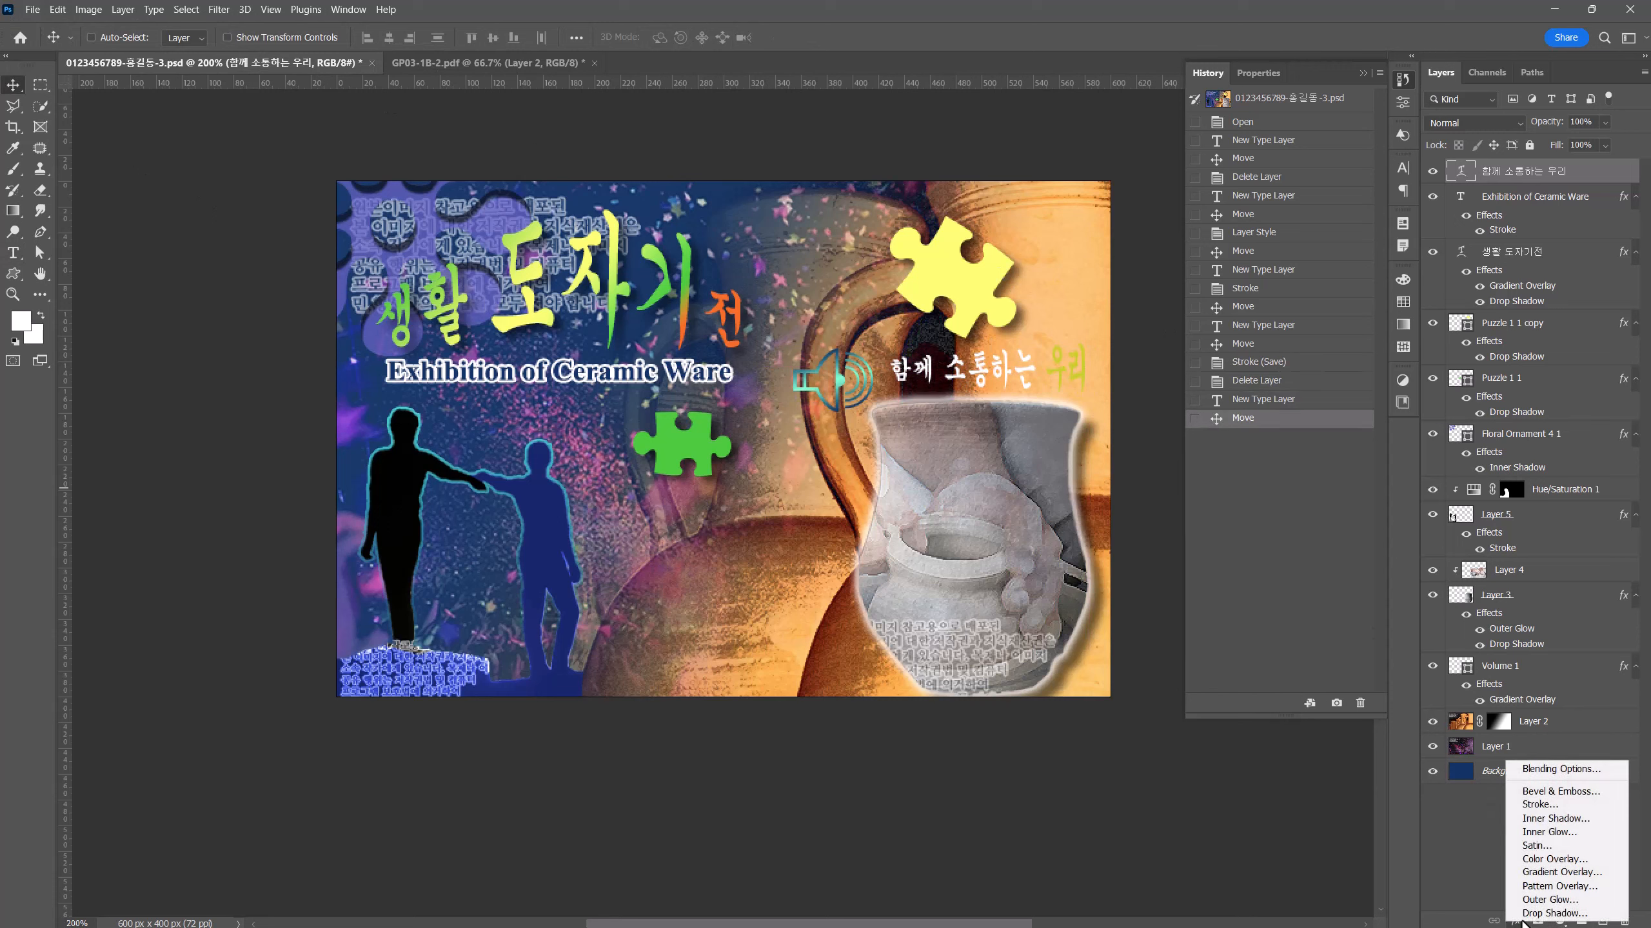
pyautogui.click(1548, 805)
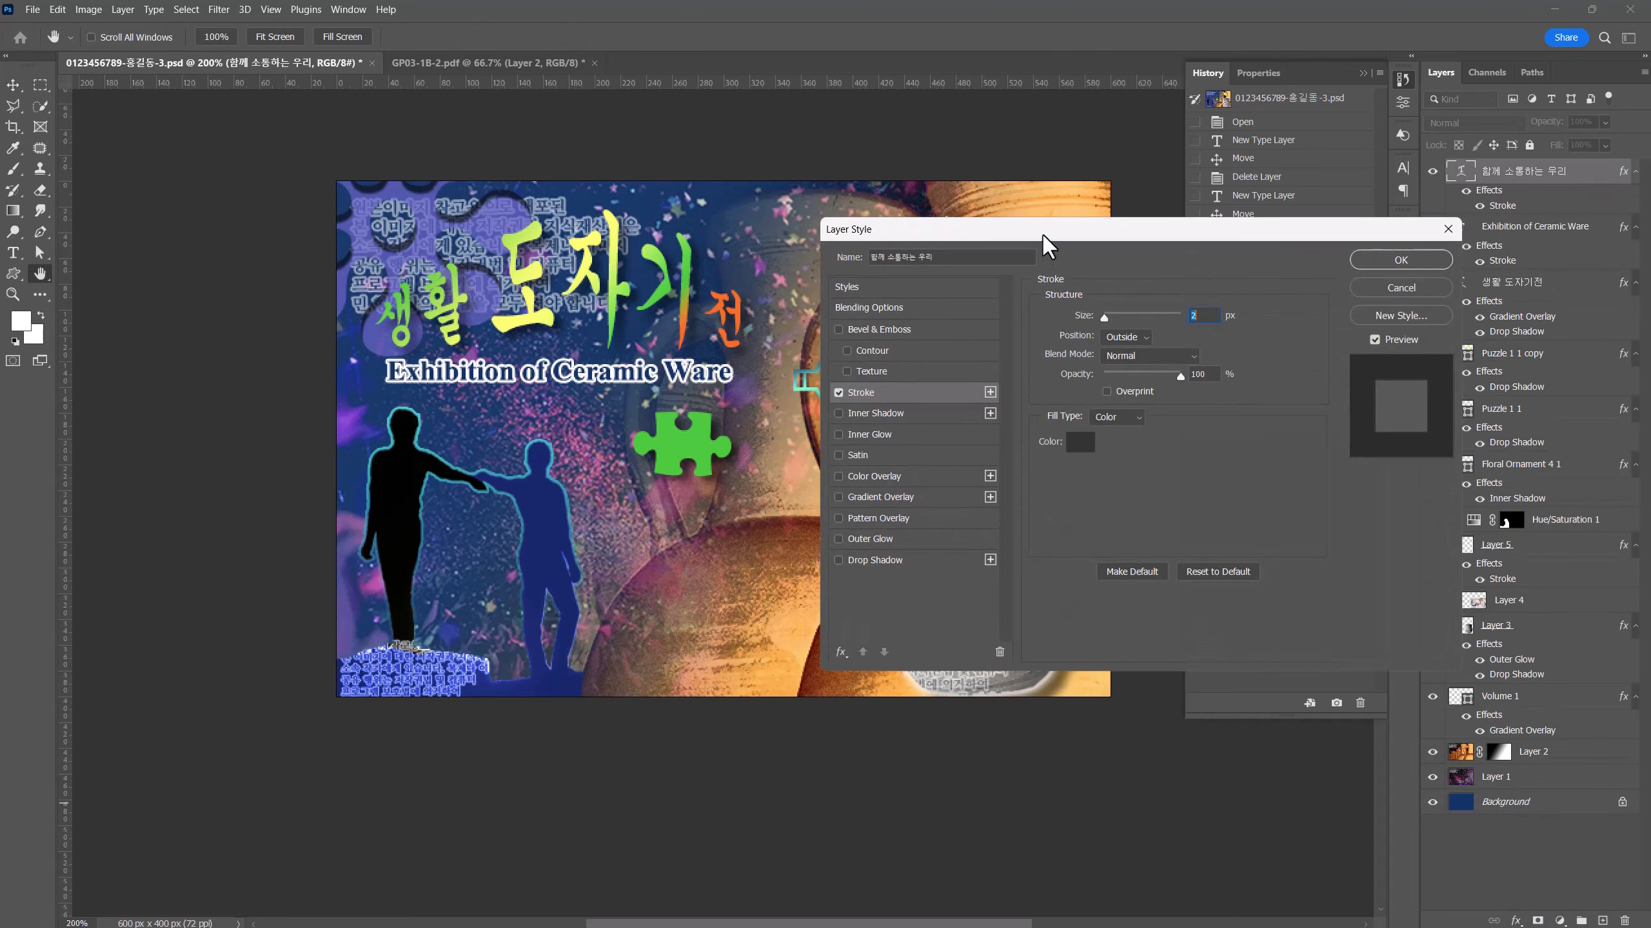
pyautogui.moveTo(1046, 246); pyautogui.dragTo(1328, 238)
pyautogui.click(1359, 434)
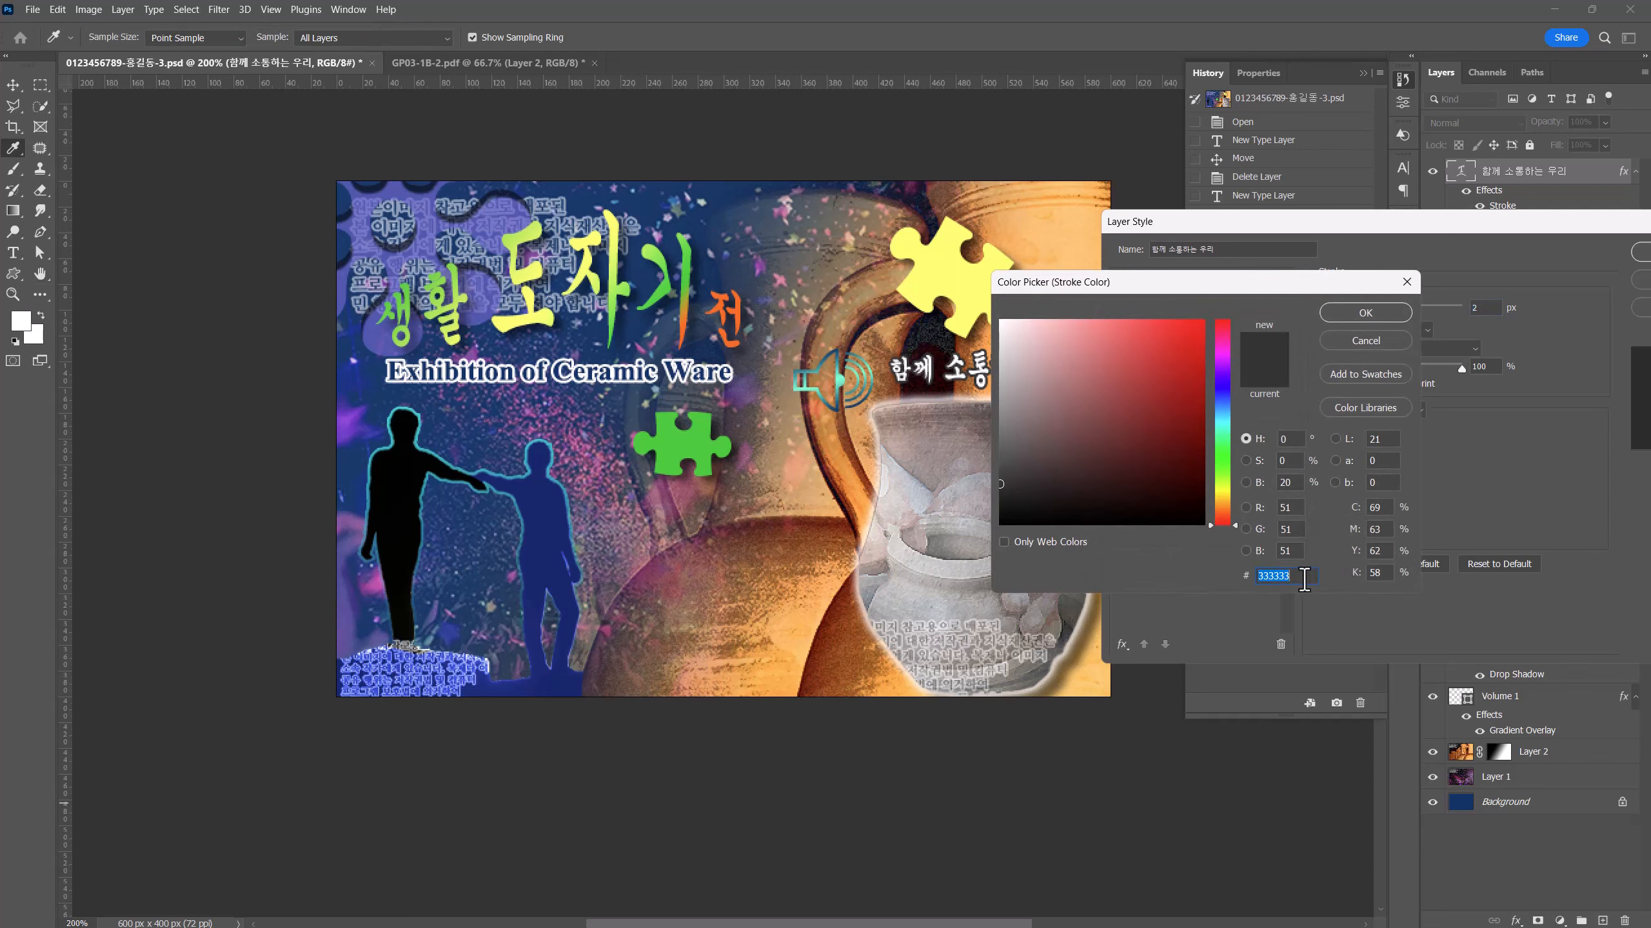
pyautogui.click(1365, 313)
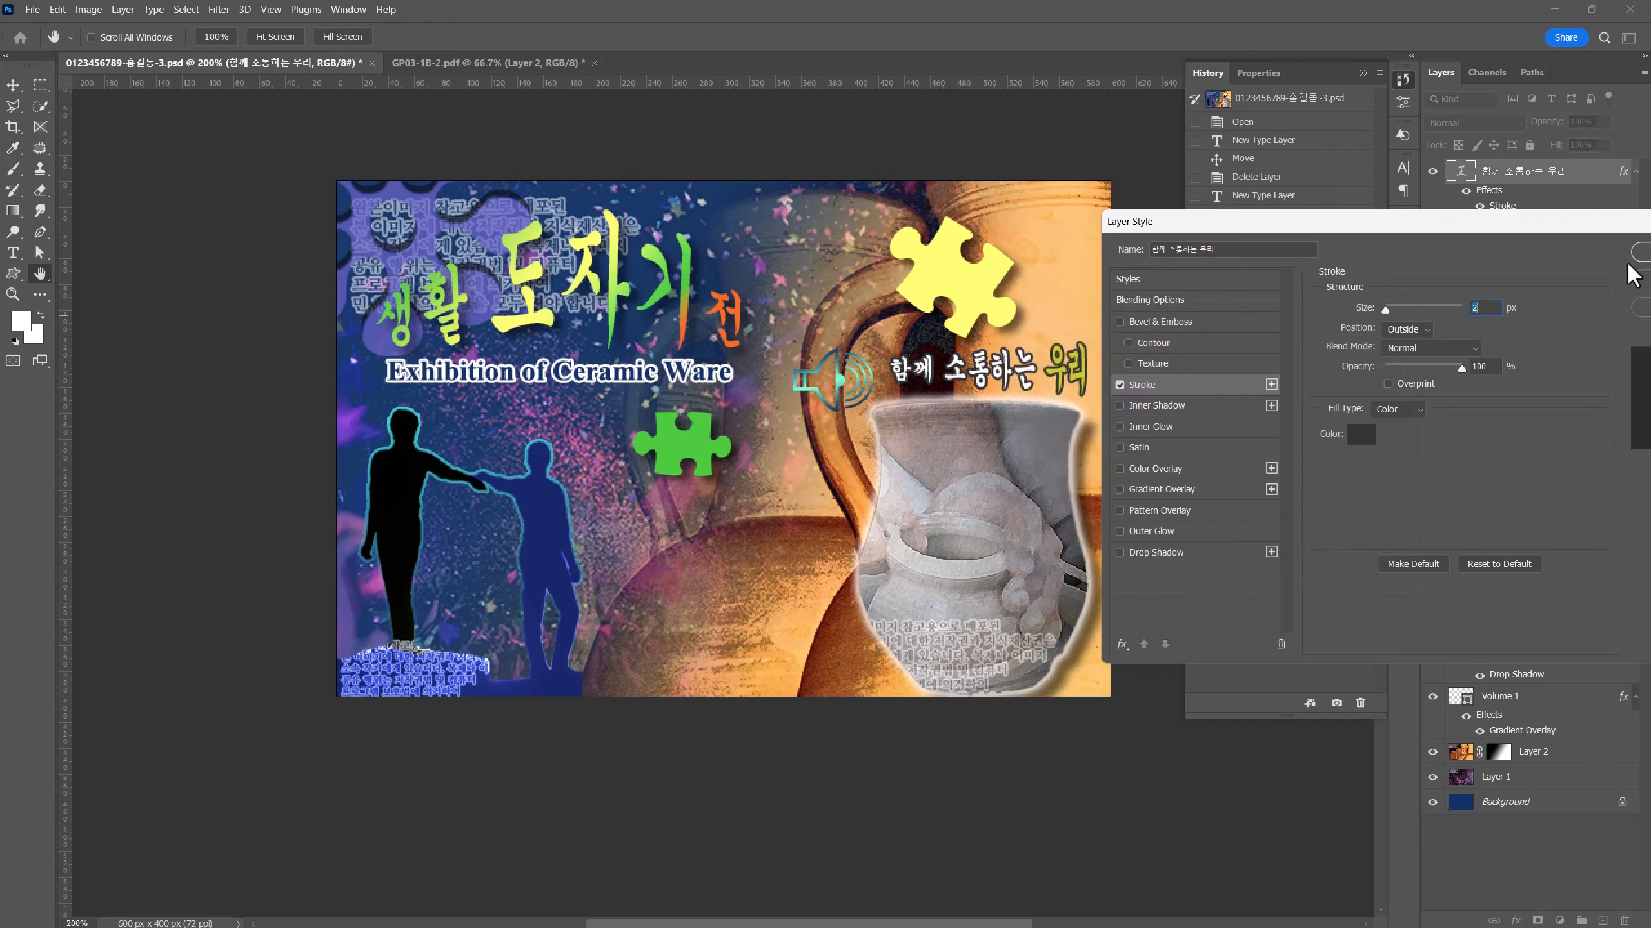
pyautogui.click(1638, 254)
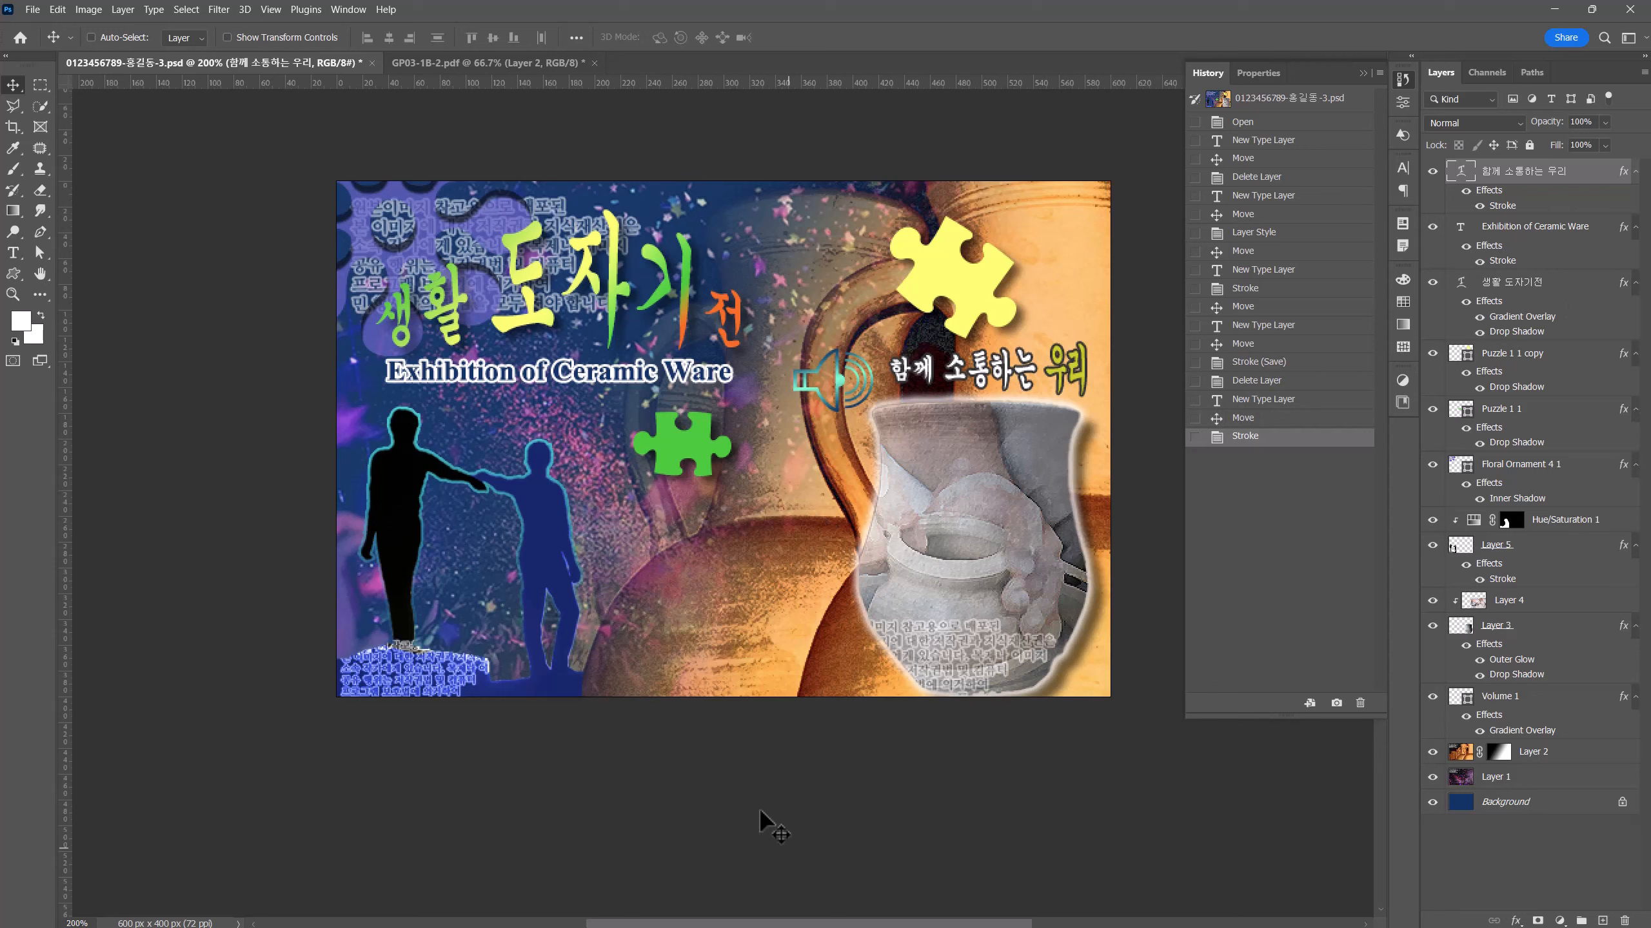
# - Deselect the slogan layer and set the Type tool to the 굴림 font at 17 pt
pyautogui.click(14, 252)
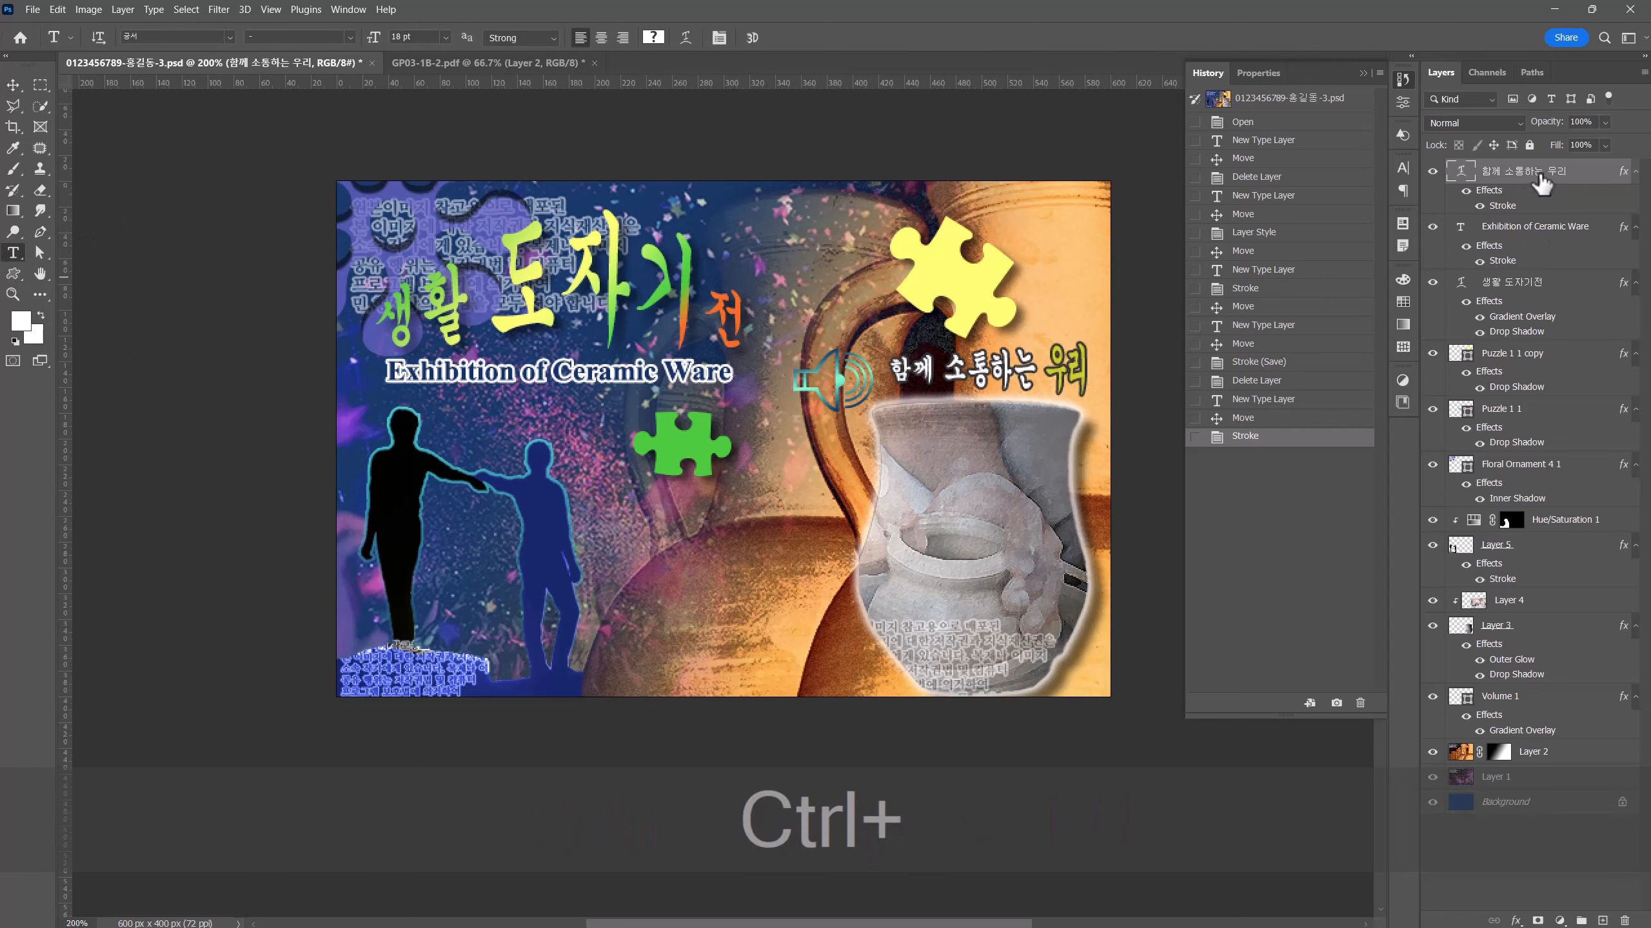
pyautogui.keyDown('ctrl'); pyautogui.click(1507, 172); pyautogui.keyUp('ctrl')
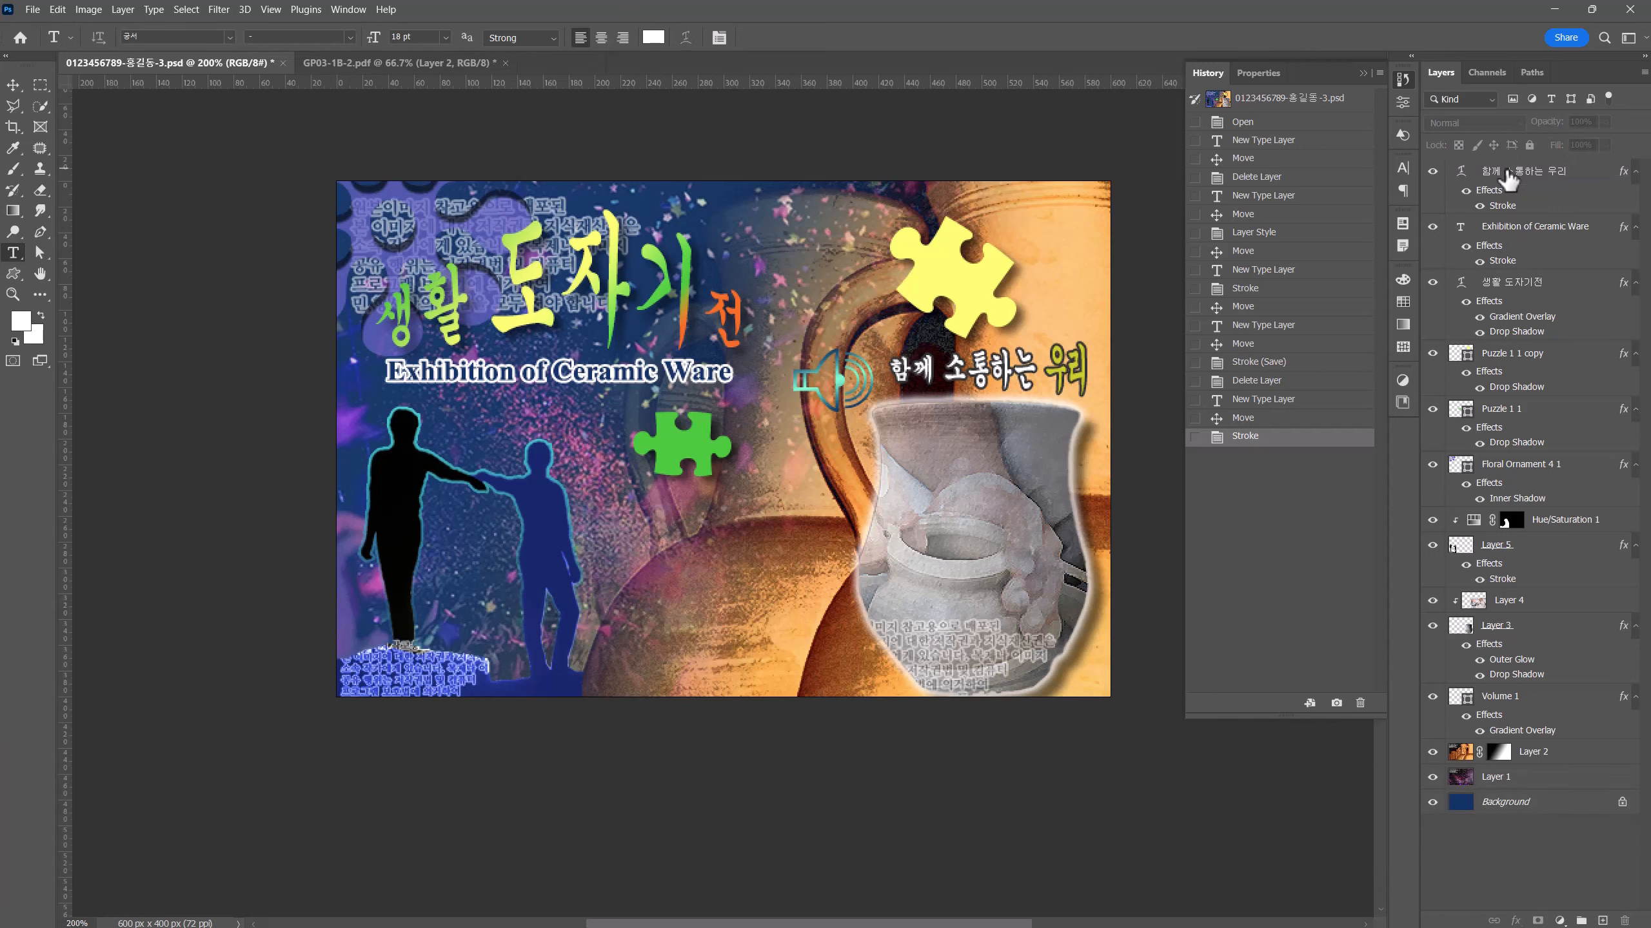
pyautogui.click(182, 40)
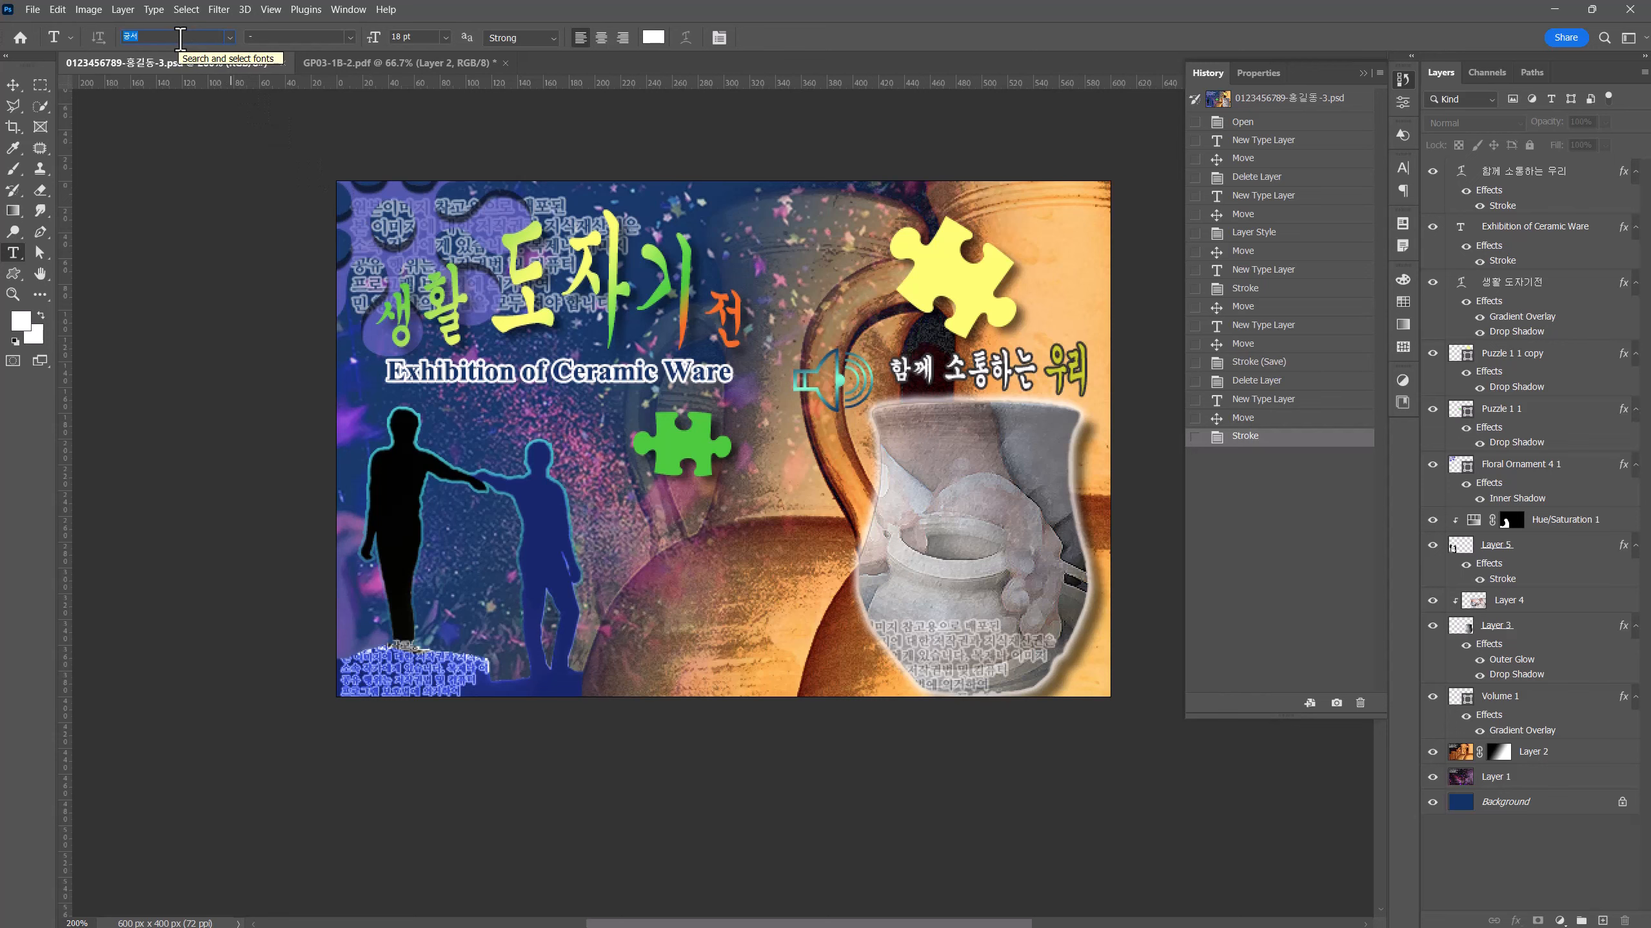
pyautogui.write('rn')
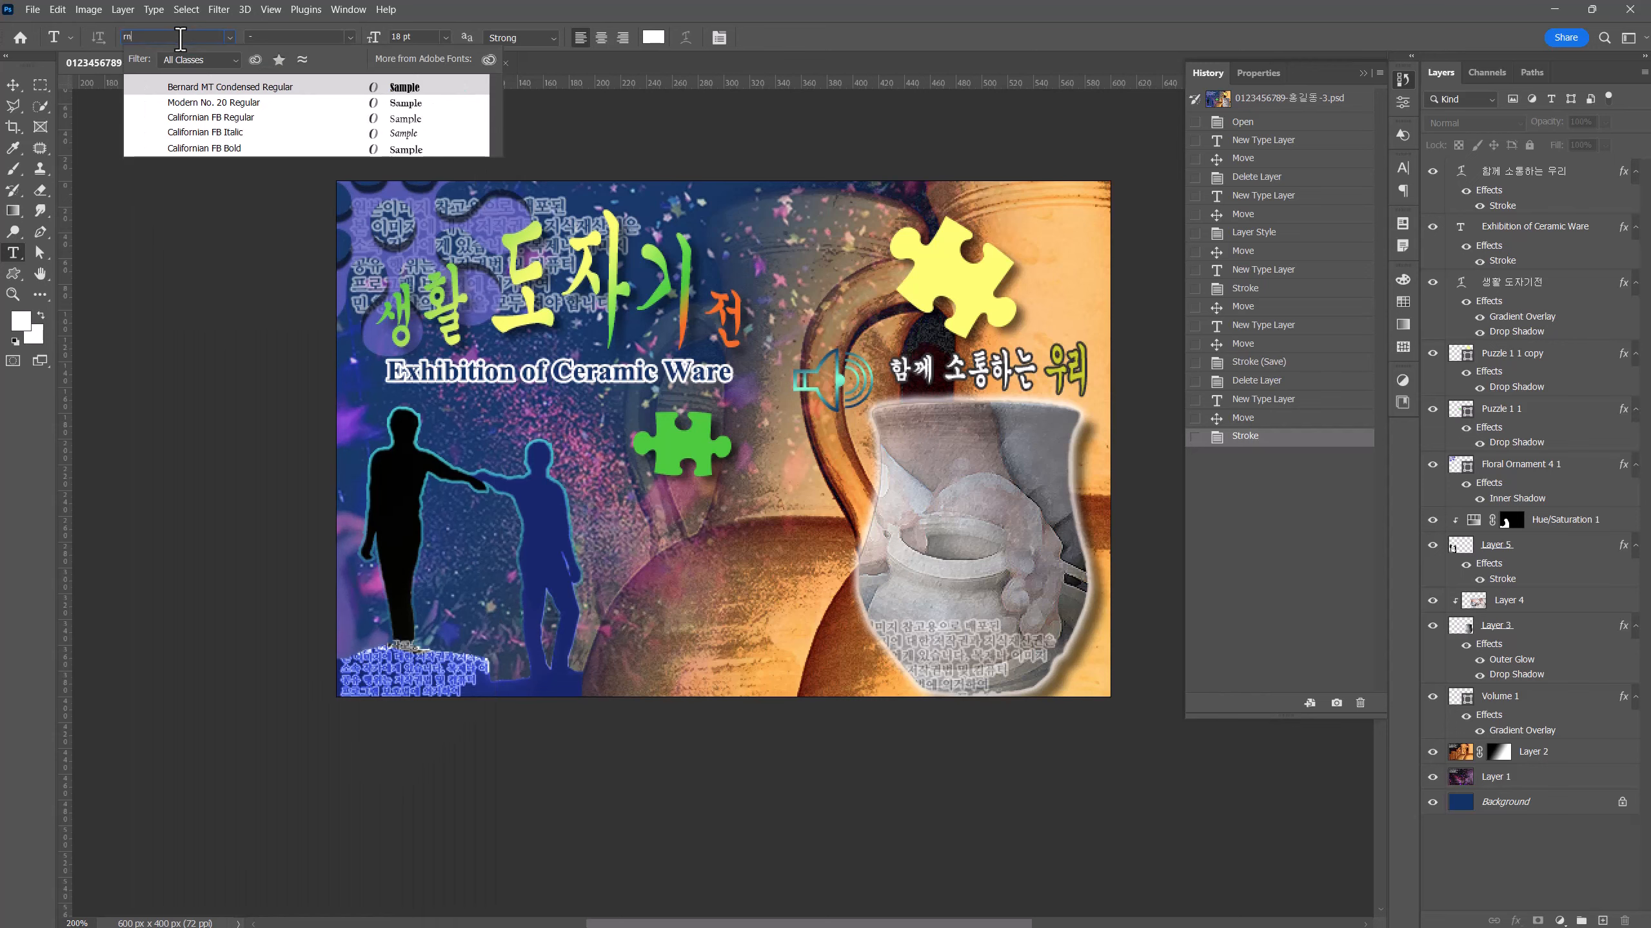
pyautogui.press('BackSpace')
pyautogui.press('BackSpace')
pyautogui.write('ㄱnf')
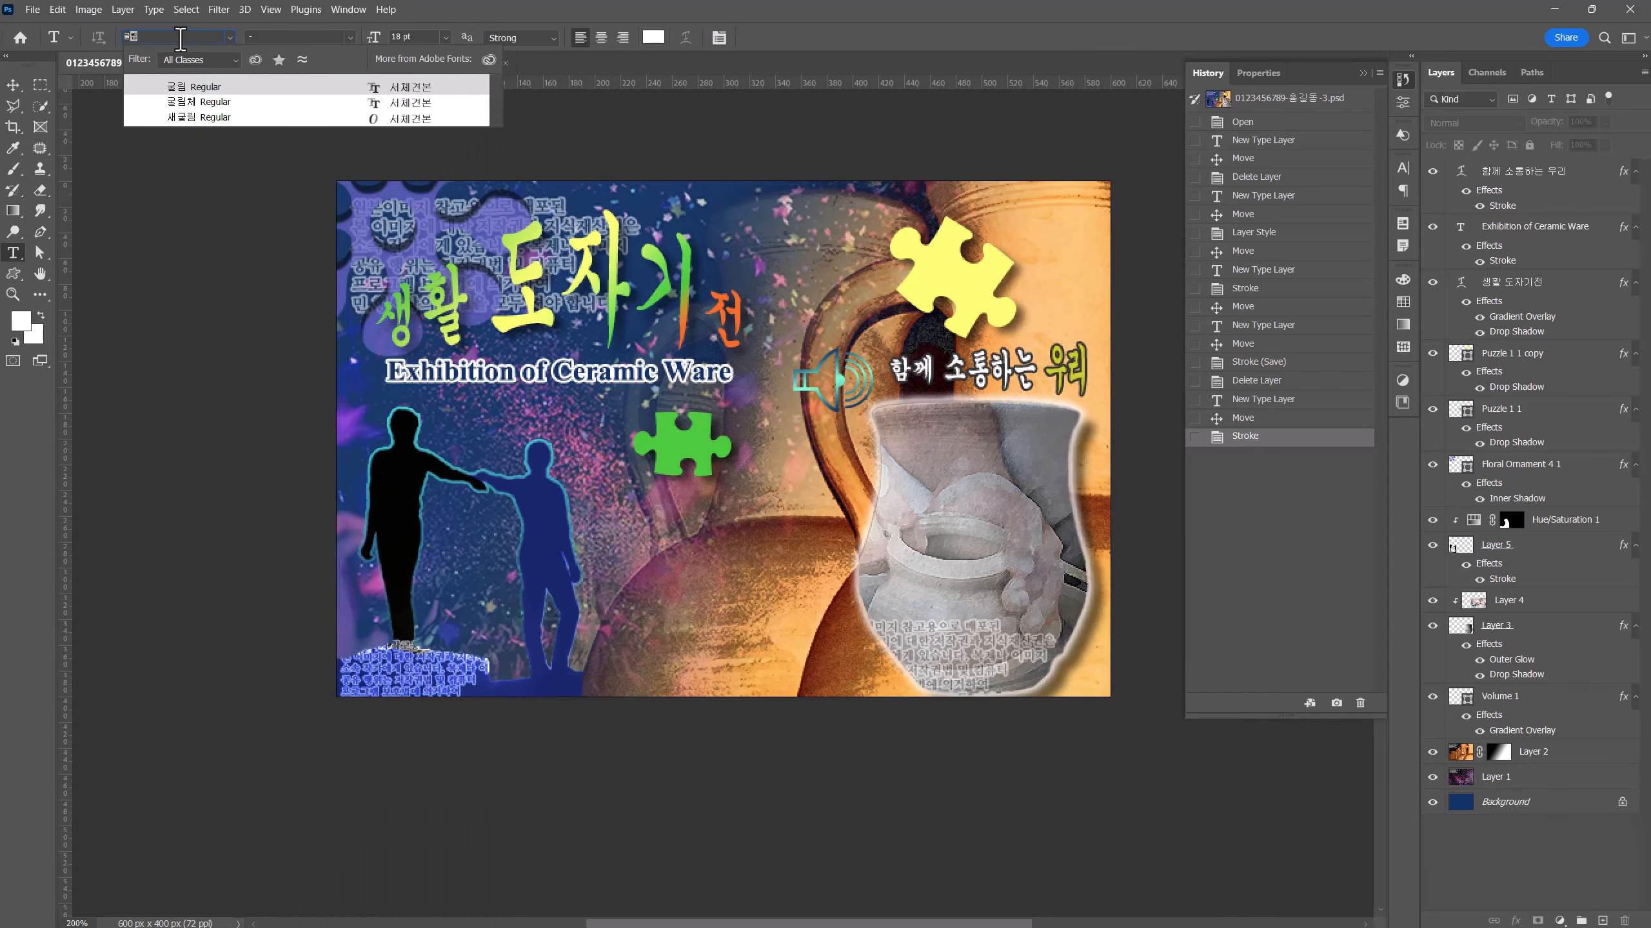
pyautogui.write('la')
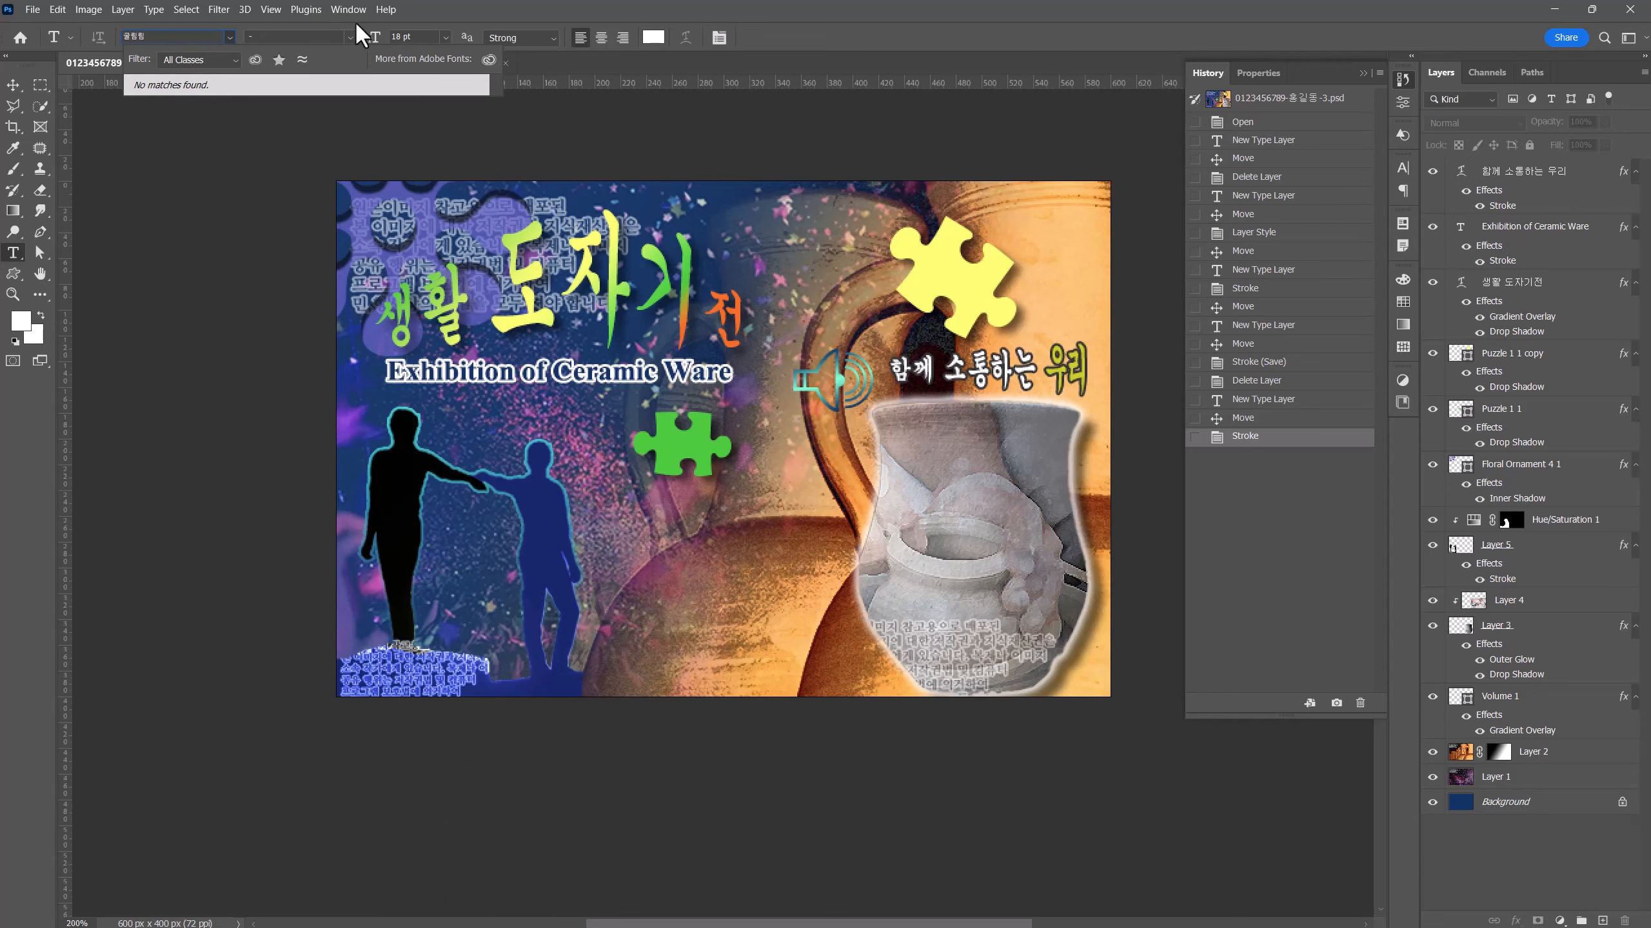
pyautogui.click(422, 36)
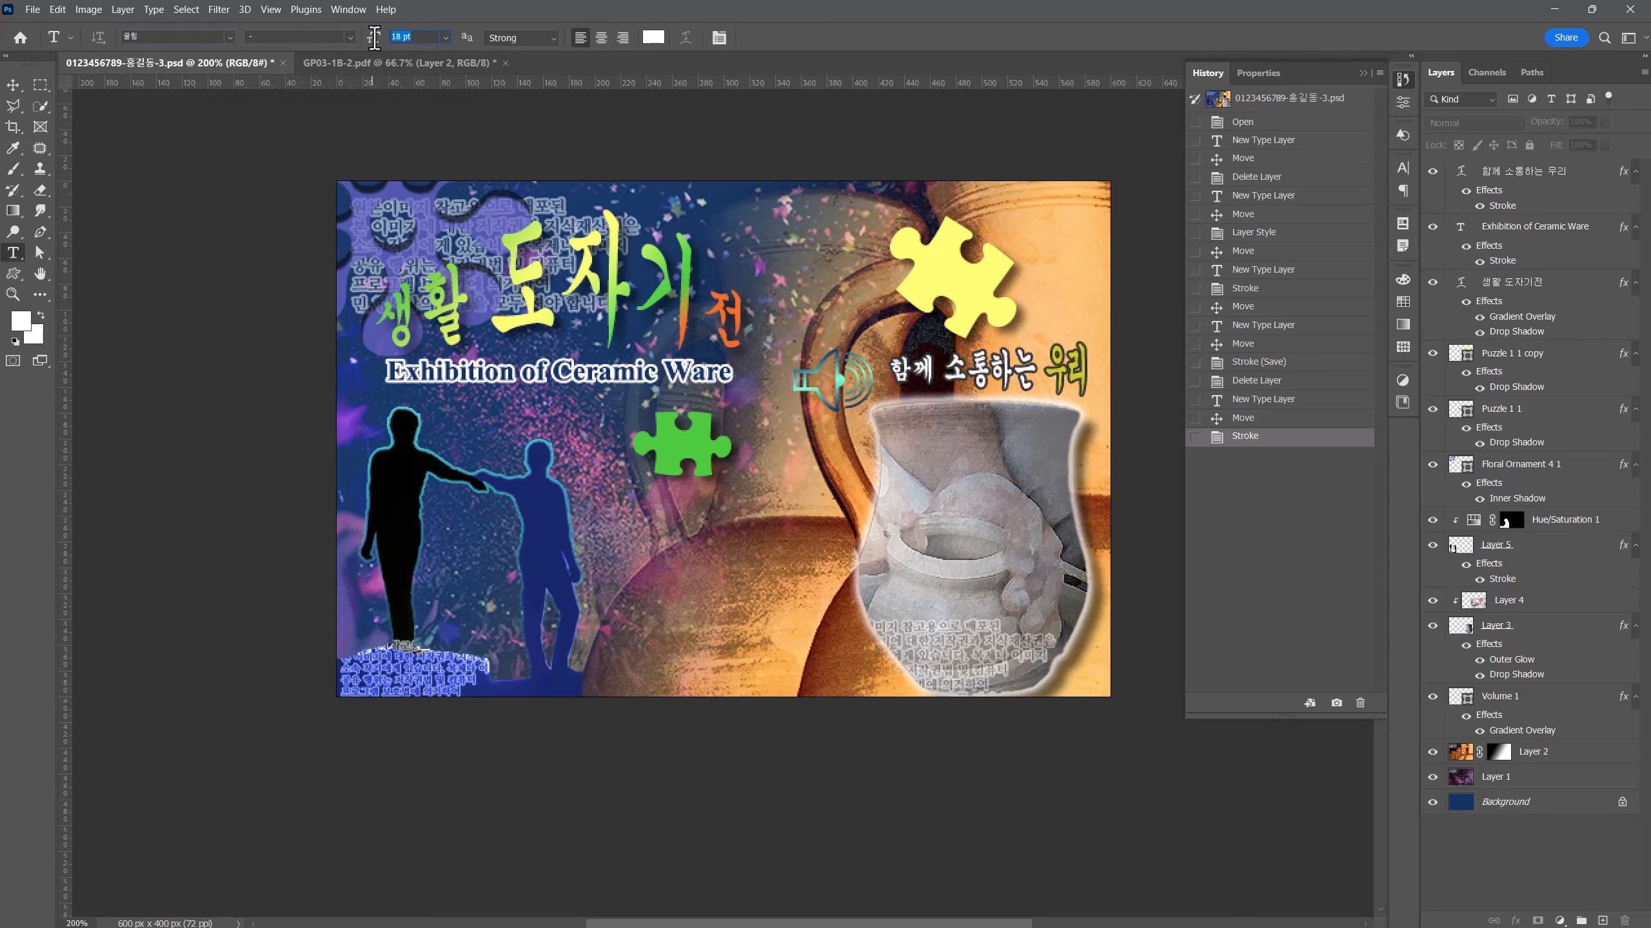
pyautogui.write('17')
pyautogui.press('Return')
# - Add the text "흙으로 그려진 세상" across the lower part of the pot and nudge it slightly right
pyautogui.click(879, 670)
pyautogui.write('토우로 그려진 세상')
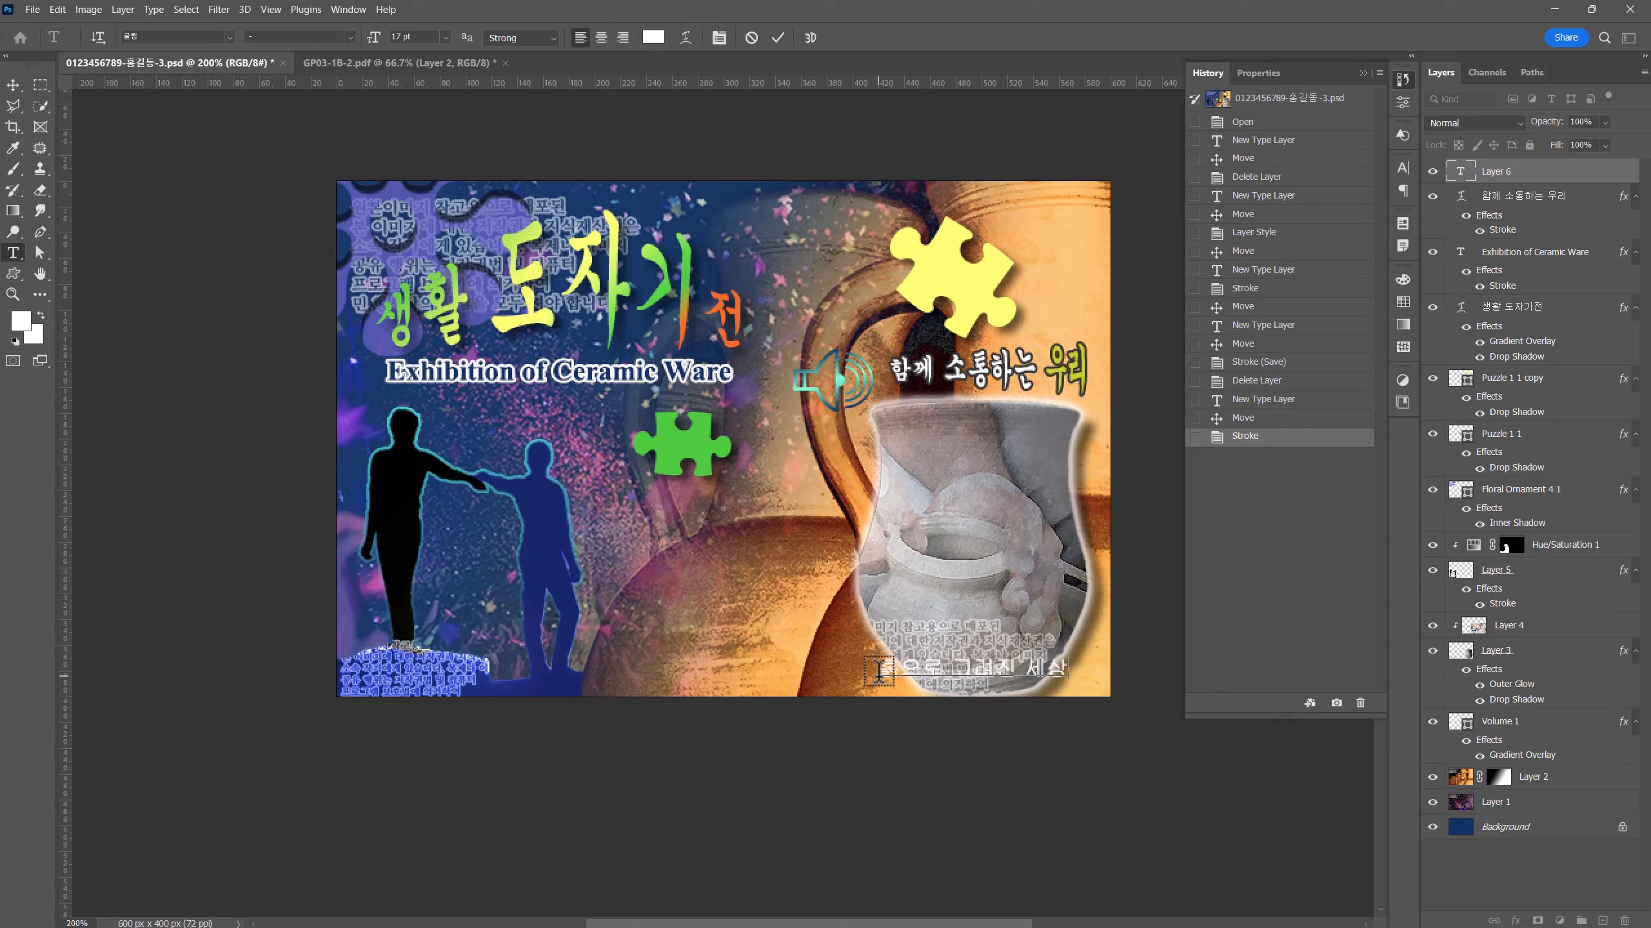
pyautogui.click(12, 87)
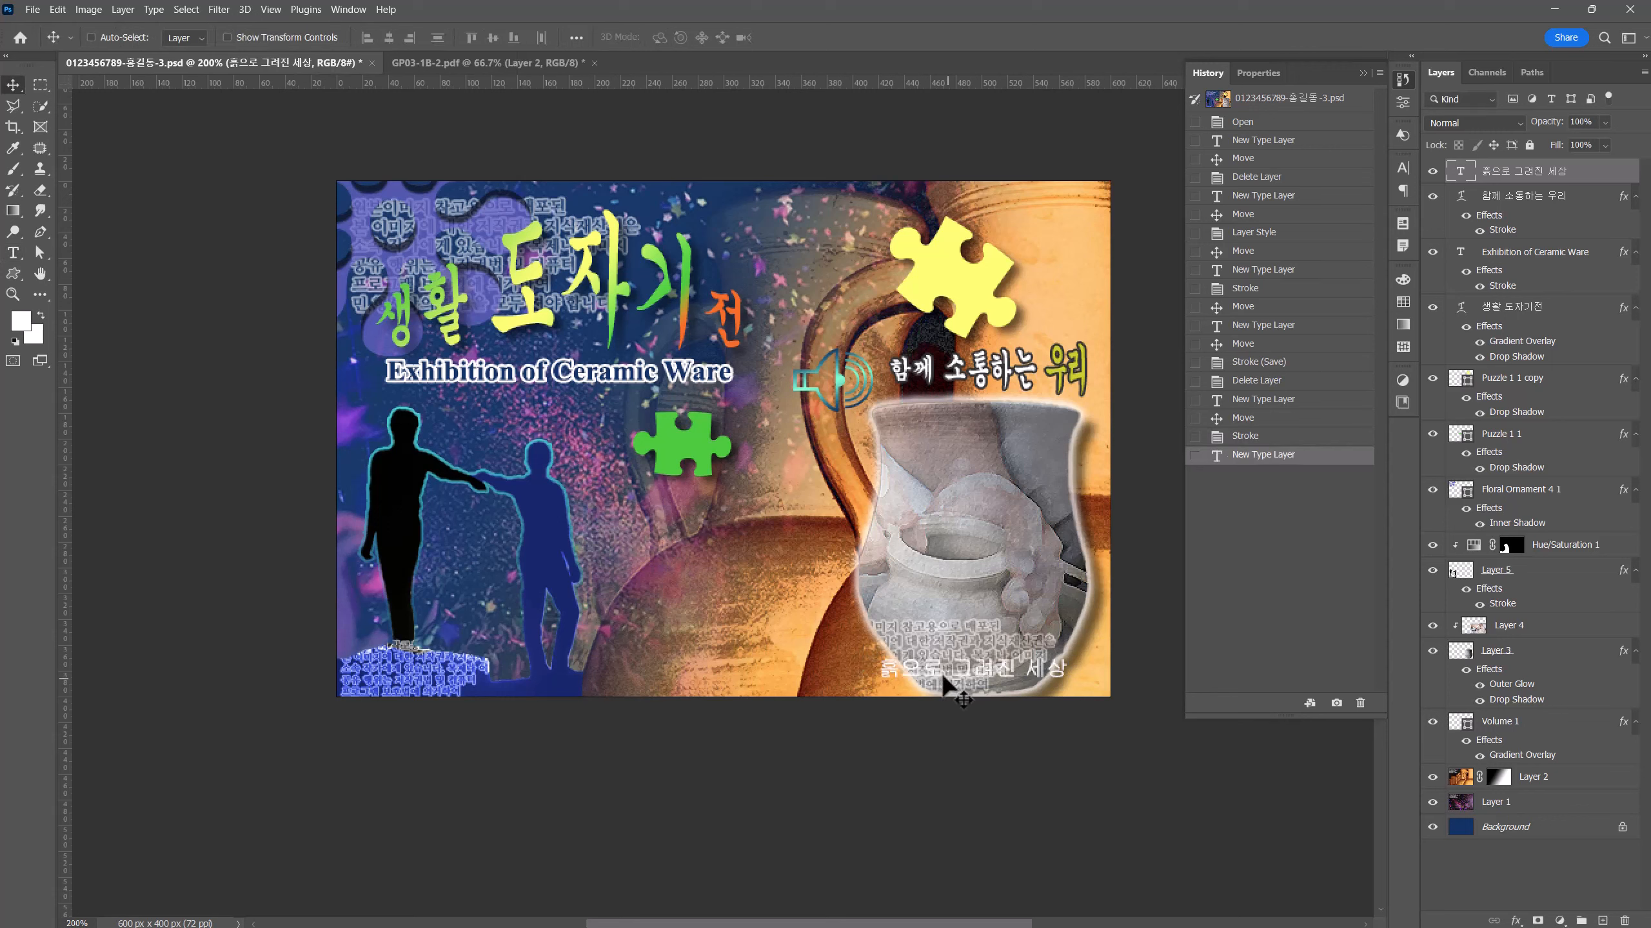
pyautogui.moveTo(944, 680); pyautogui.dragTo(948, 683)
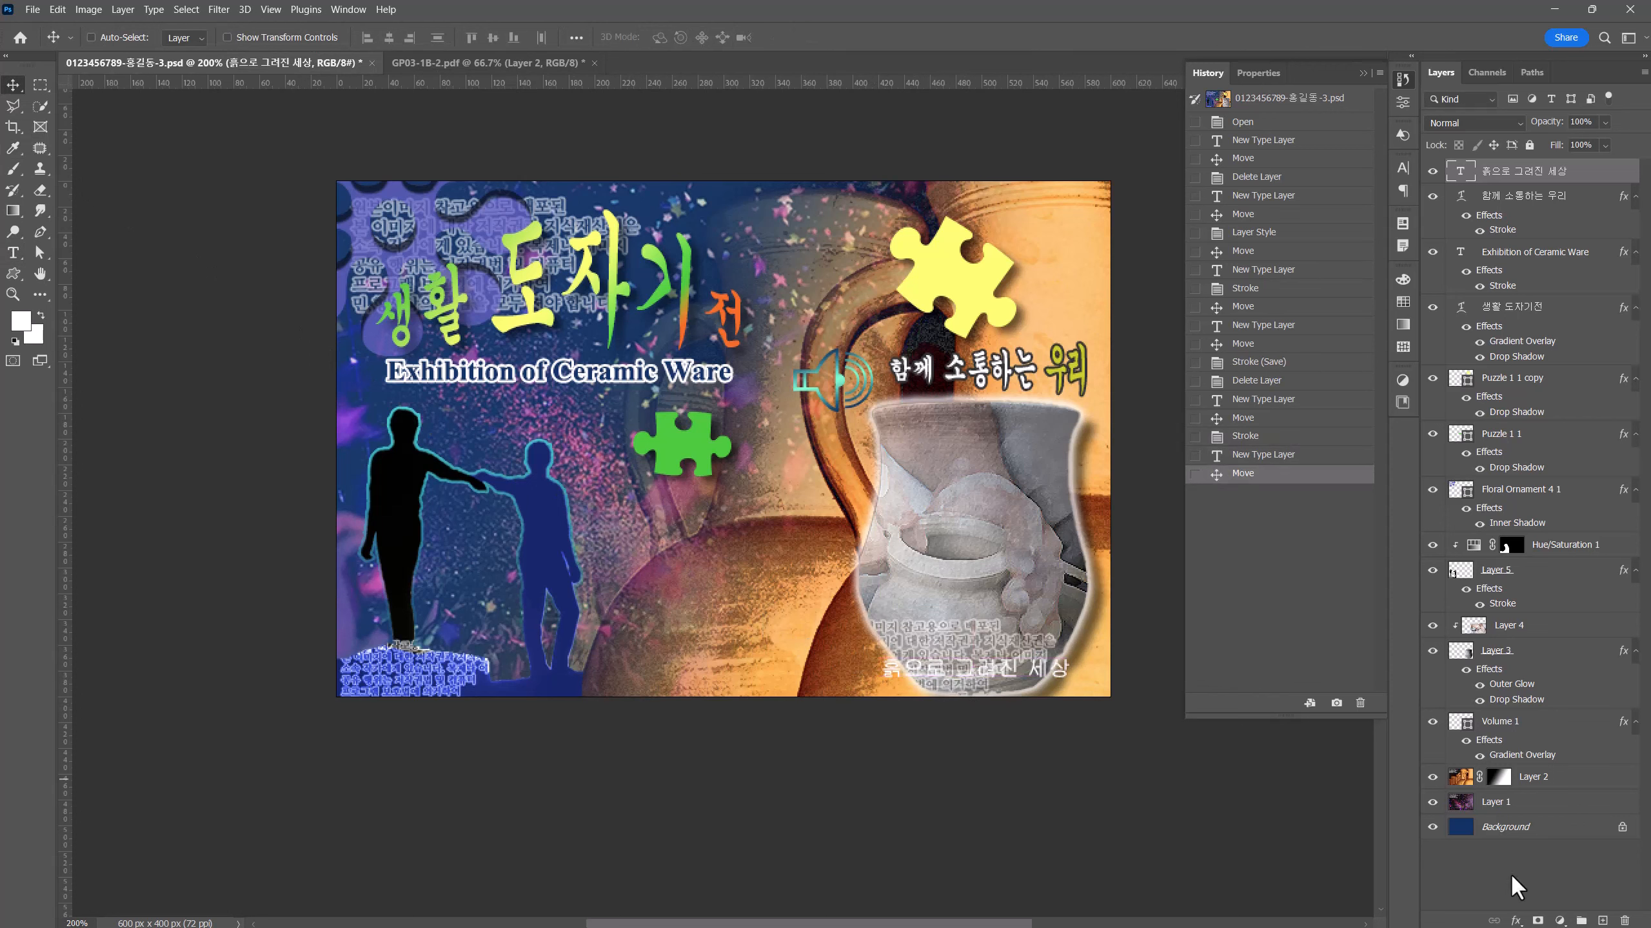
# - Add a Gradient Overlay to the "흙으로 그려진 세상" text and set the gradient's starting colour stop to #ffff00
pyautogui.click(1515, 922)
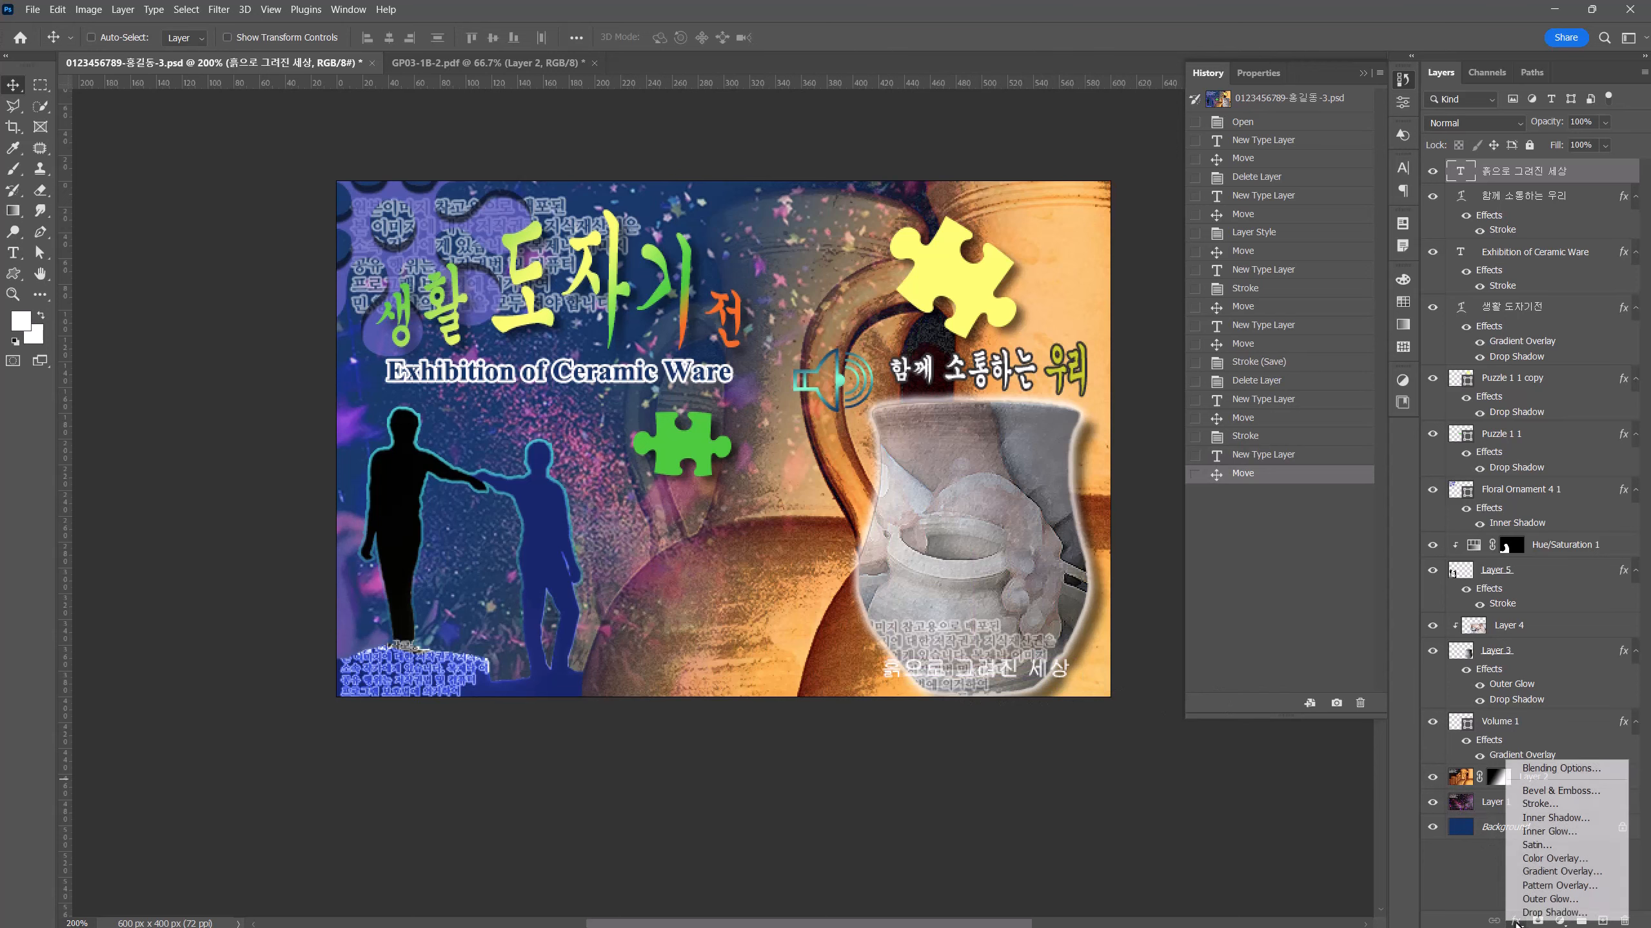
pyautogui.click(1581, 873)
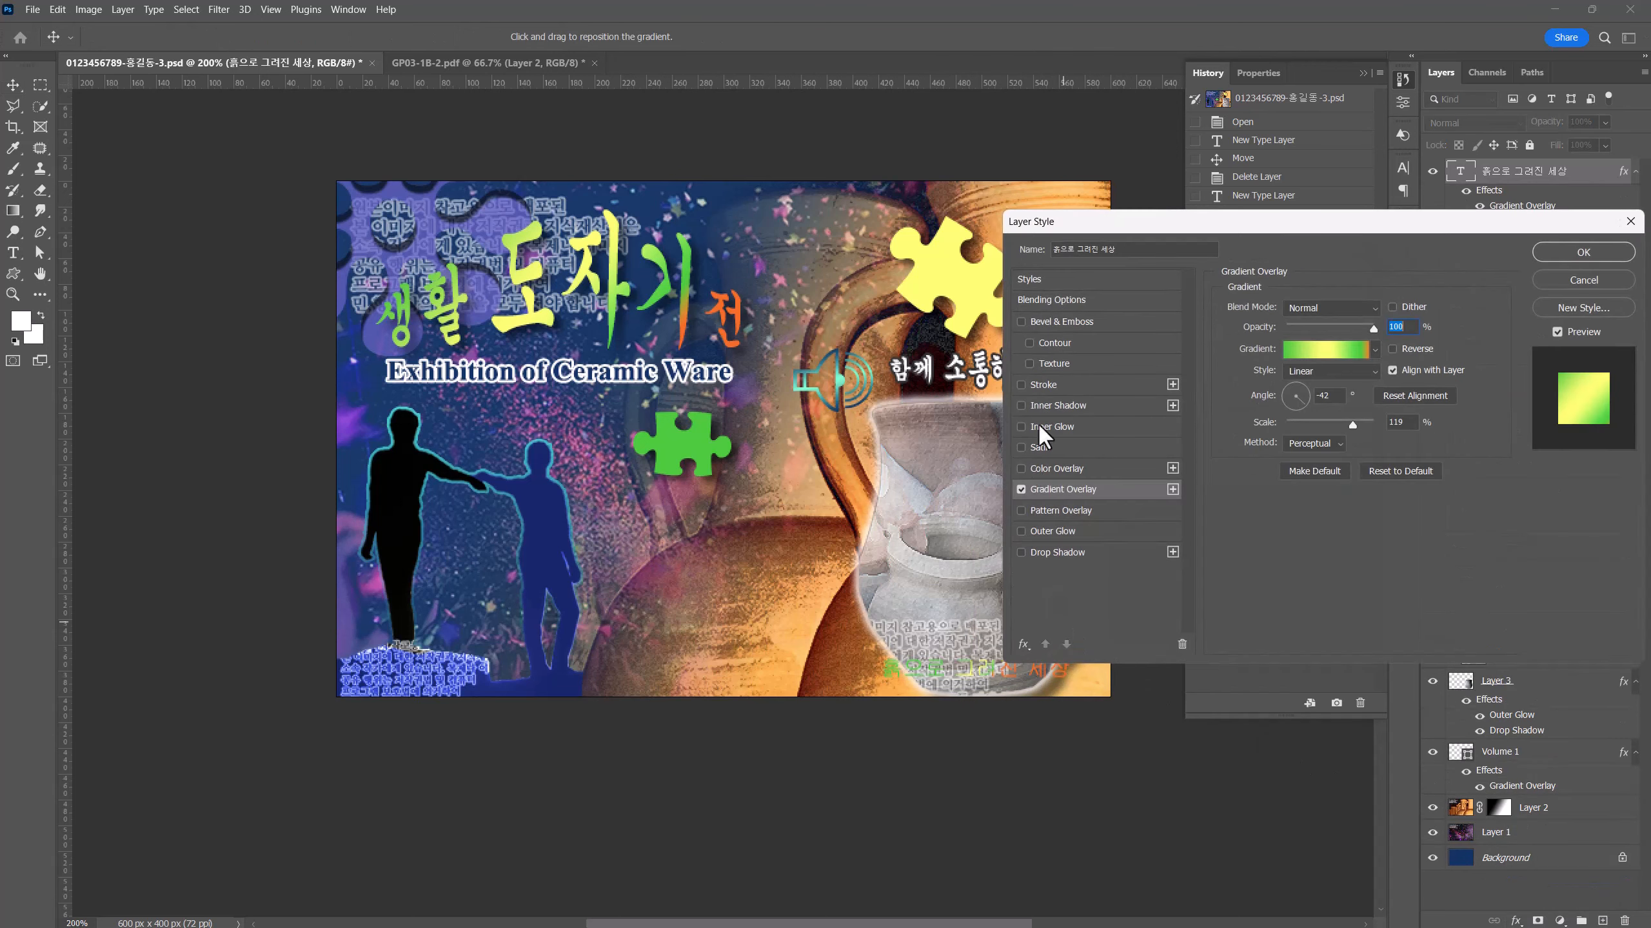
pyautogui.moveTo(1110, 226); pyautogui.dragTo(272, 202)
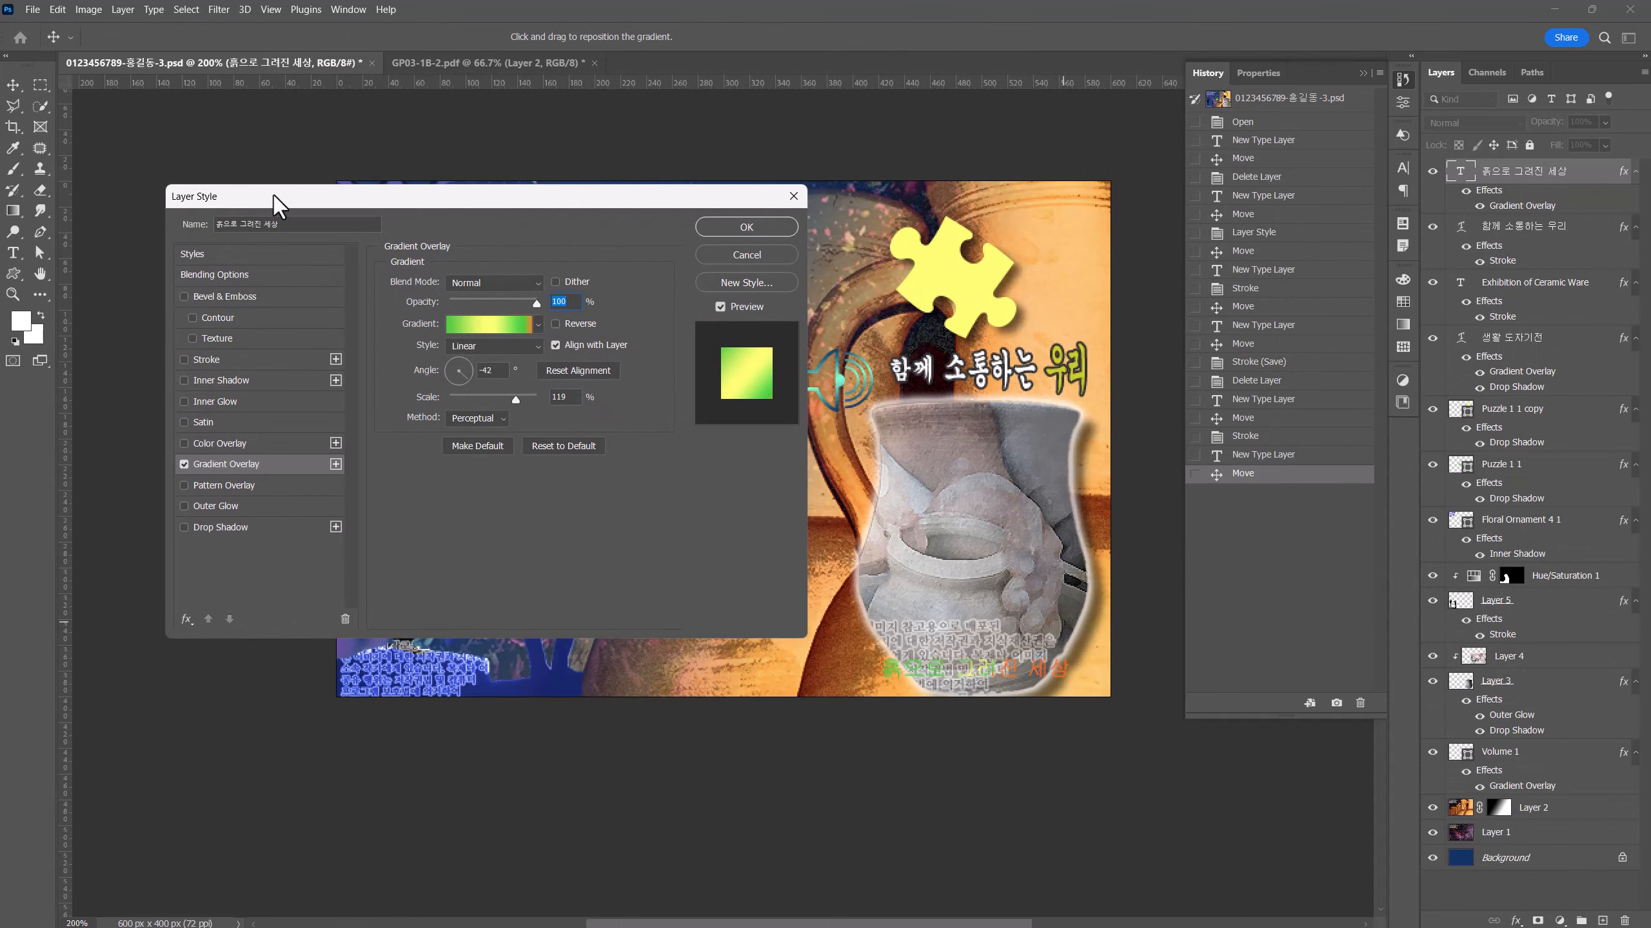
pyautogui.click(504, 335)
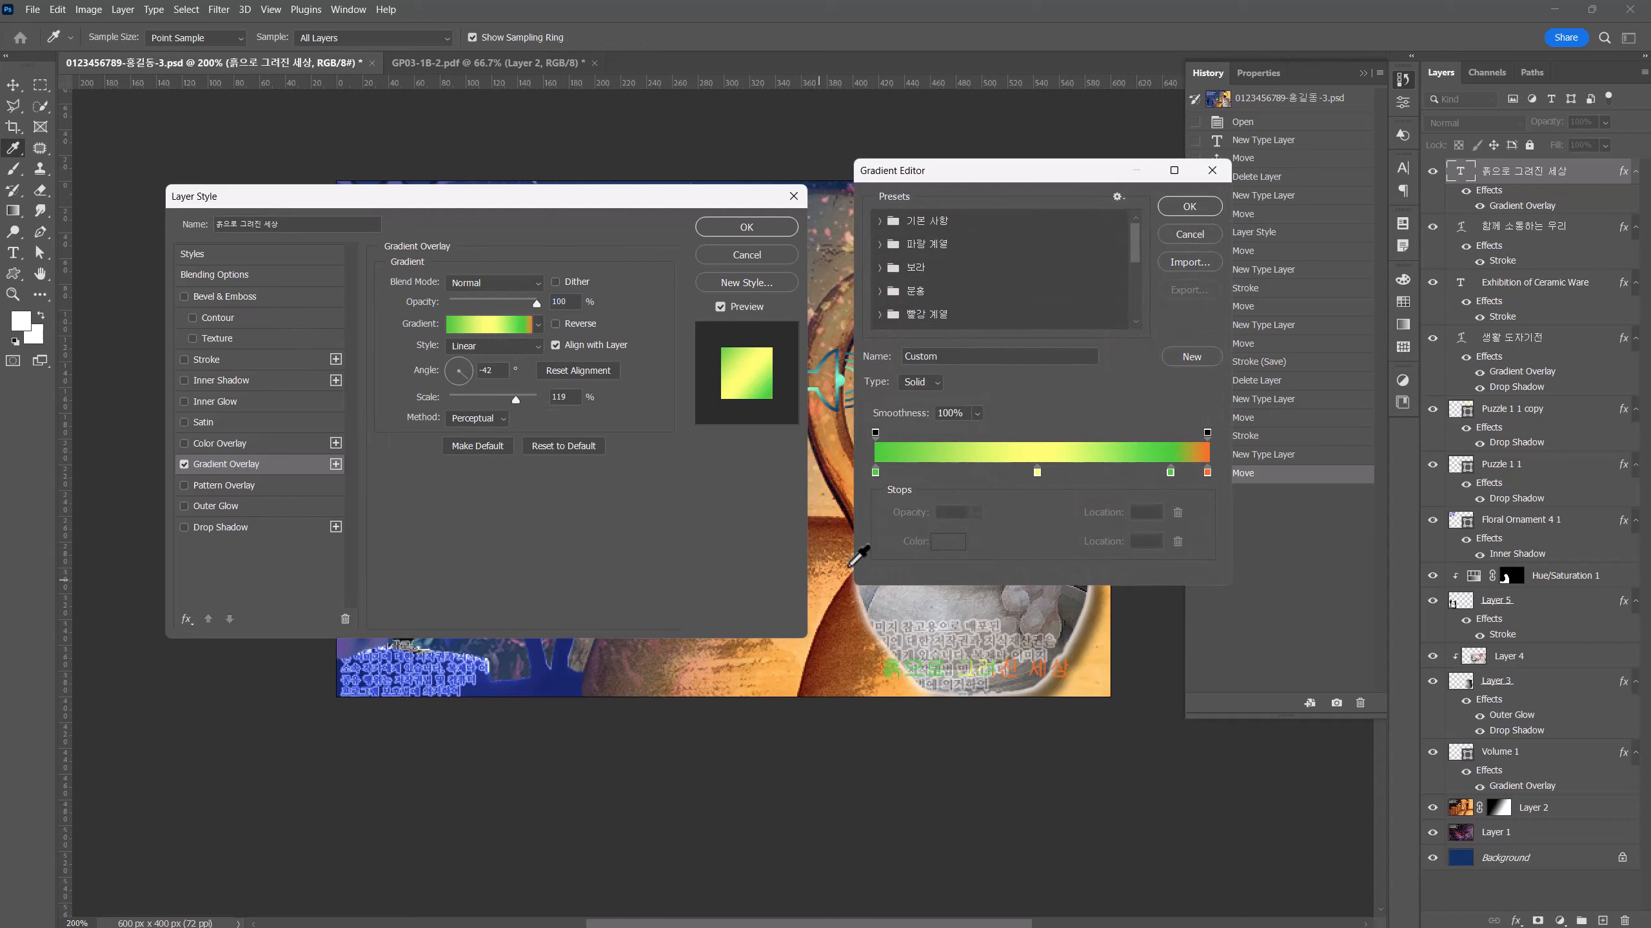
pyautogui.click(876, 473)
pyautogui.doubleClick(875, 473)
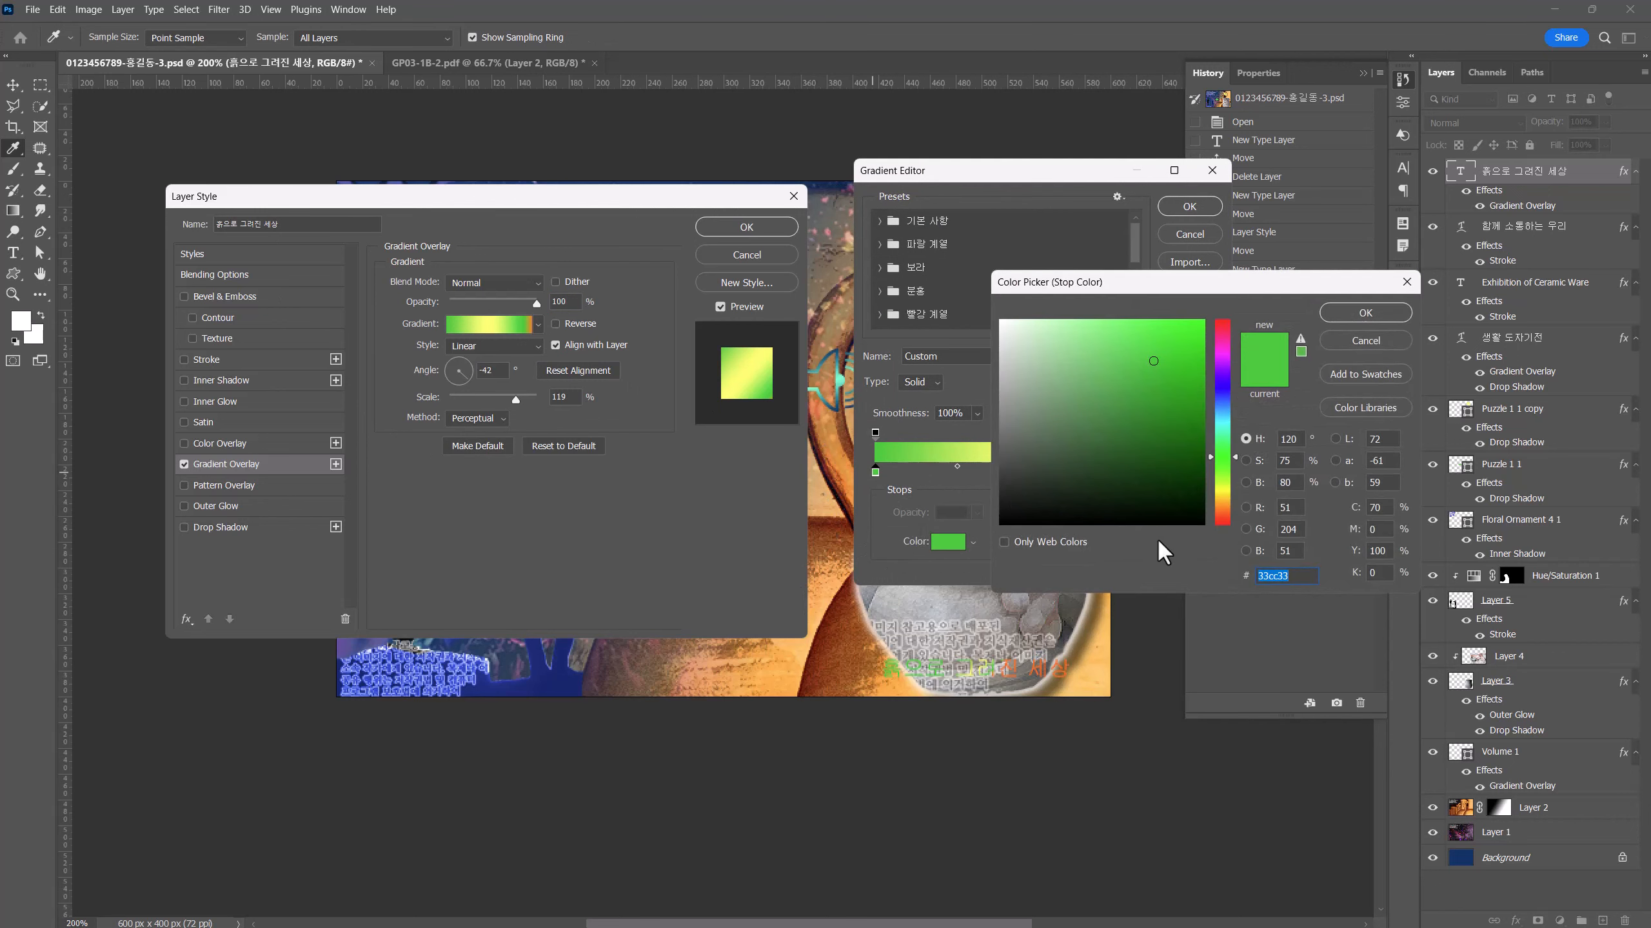
pyautogui.write('ff')
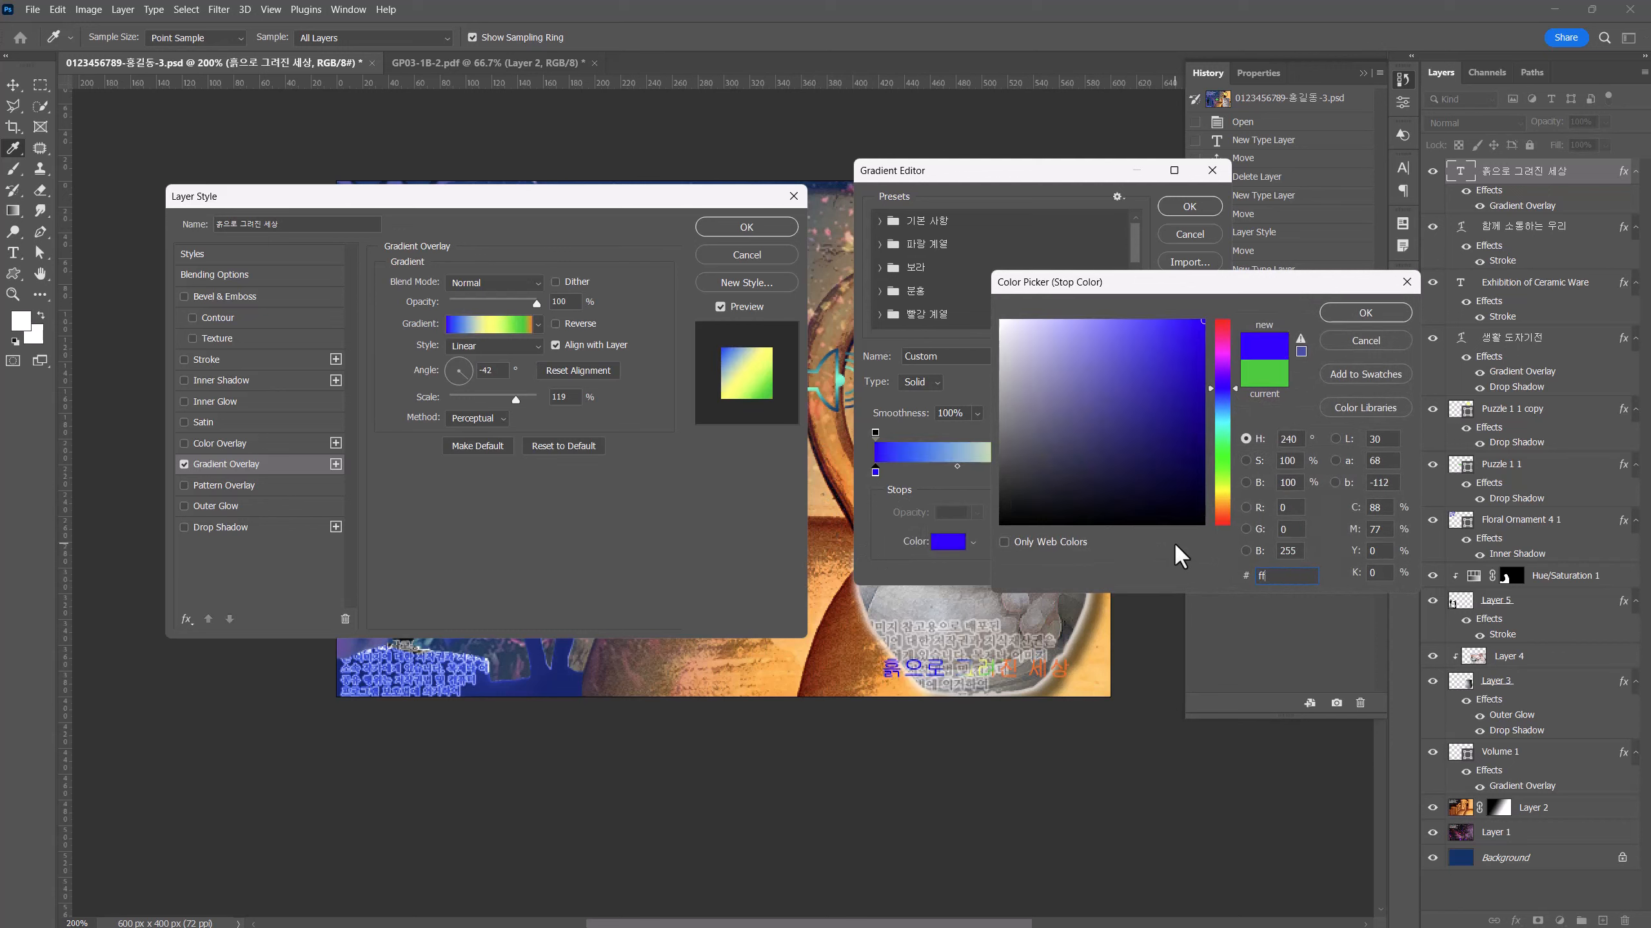
pyautogui.write('ff00')
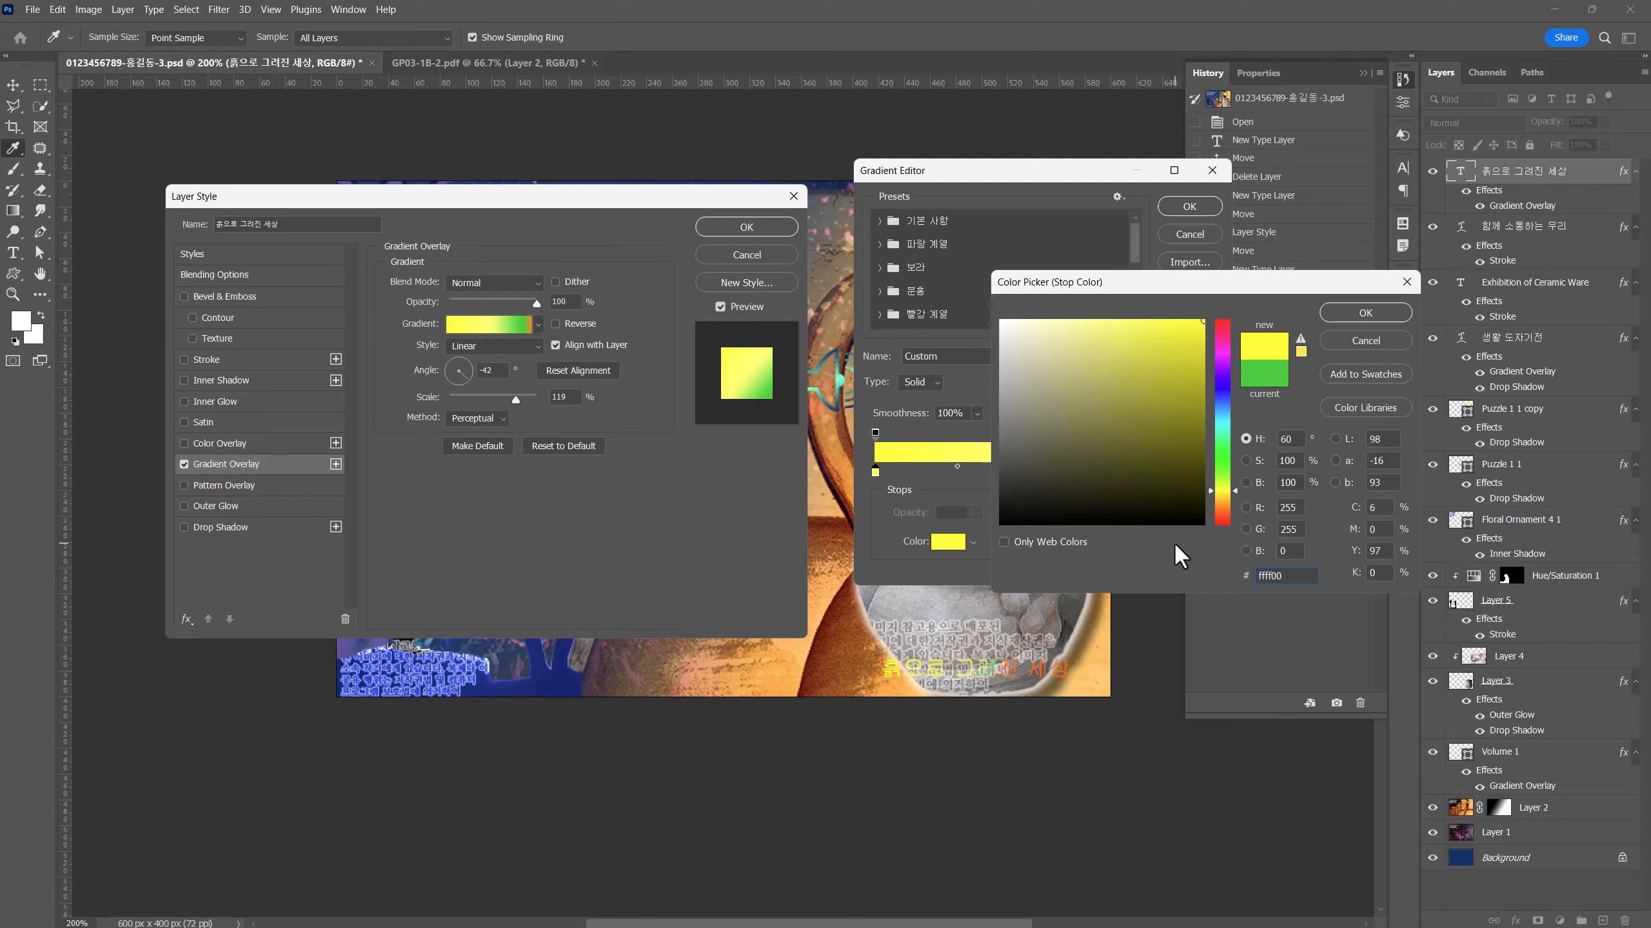
pyautogui.click(1368, 311)
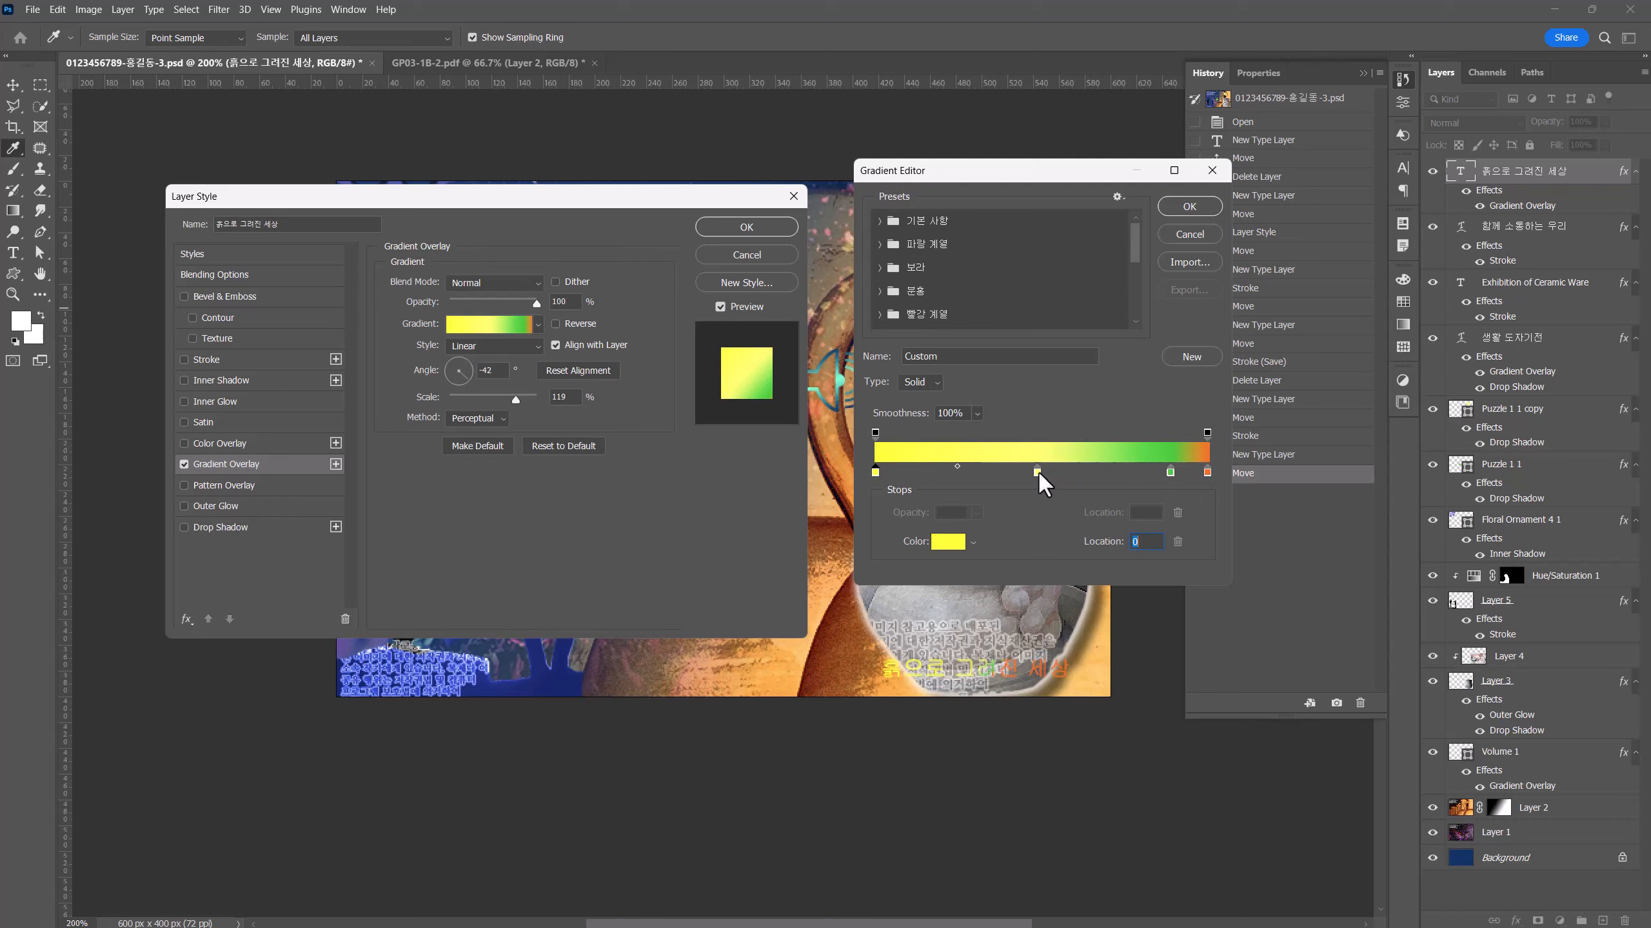
# - Remove the gradient's intermediate colour stops and set its end stop to #ff6600
pyautogui.moveTo(1037, 469); pyautogui.dragTo(1036, 497)
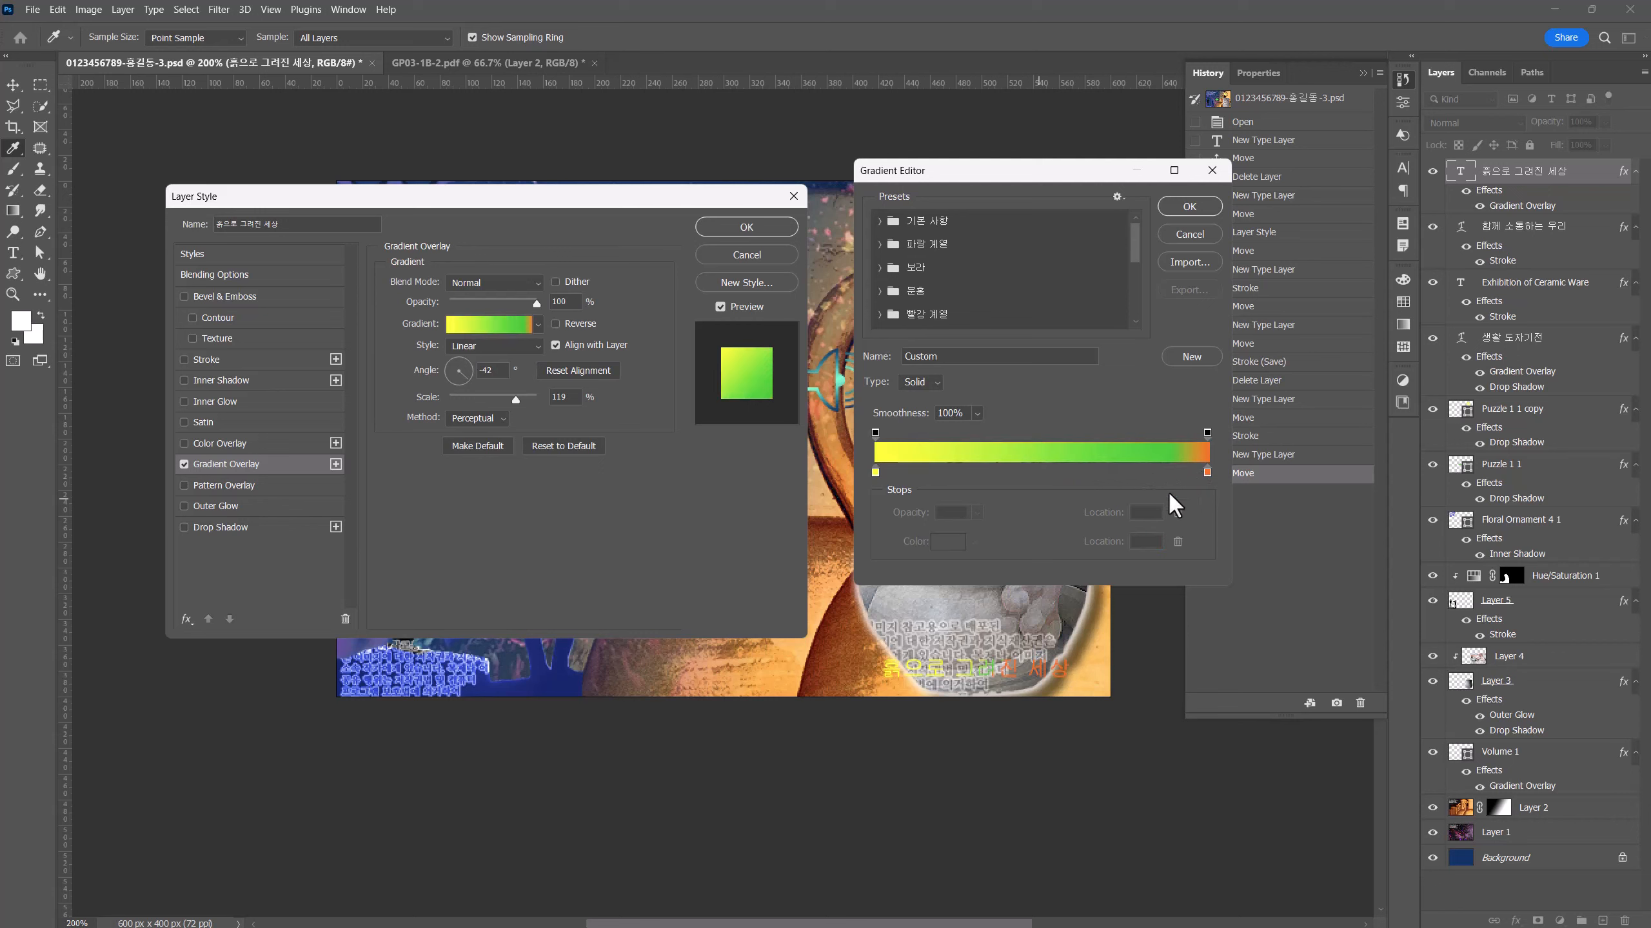
pyautogui.doubleClick(1207, 471)
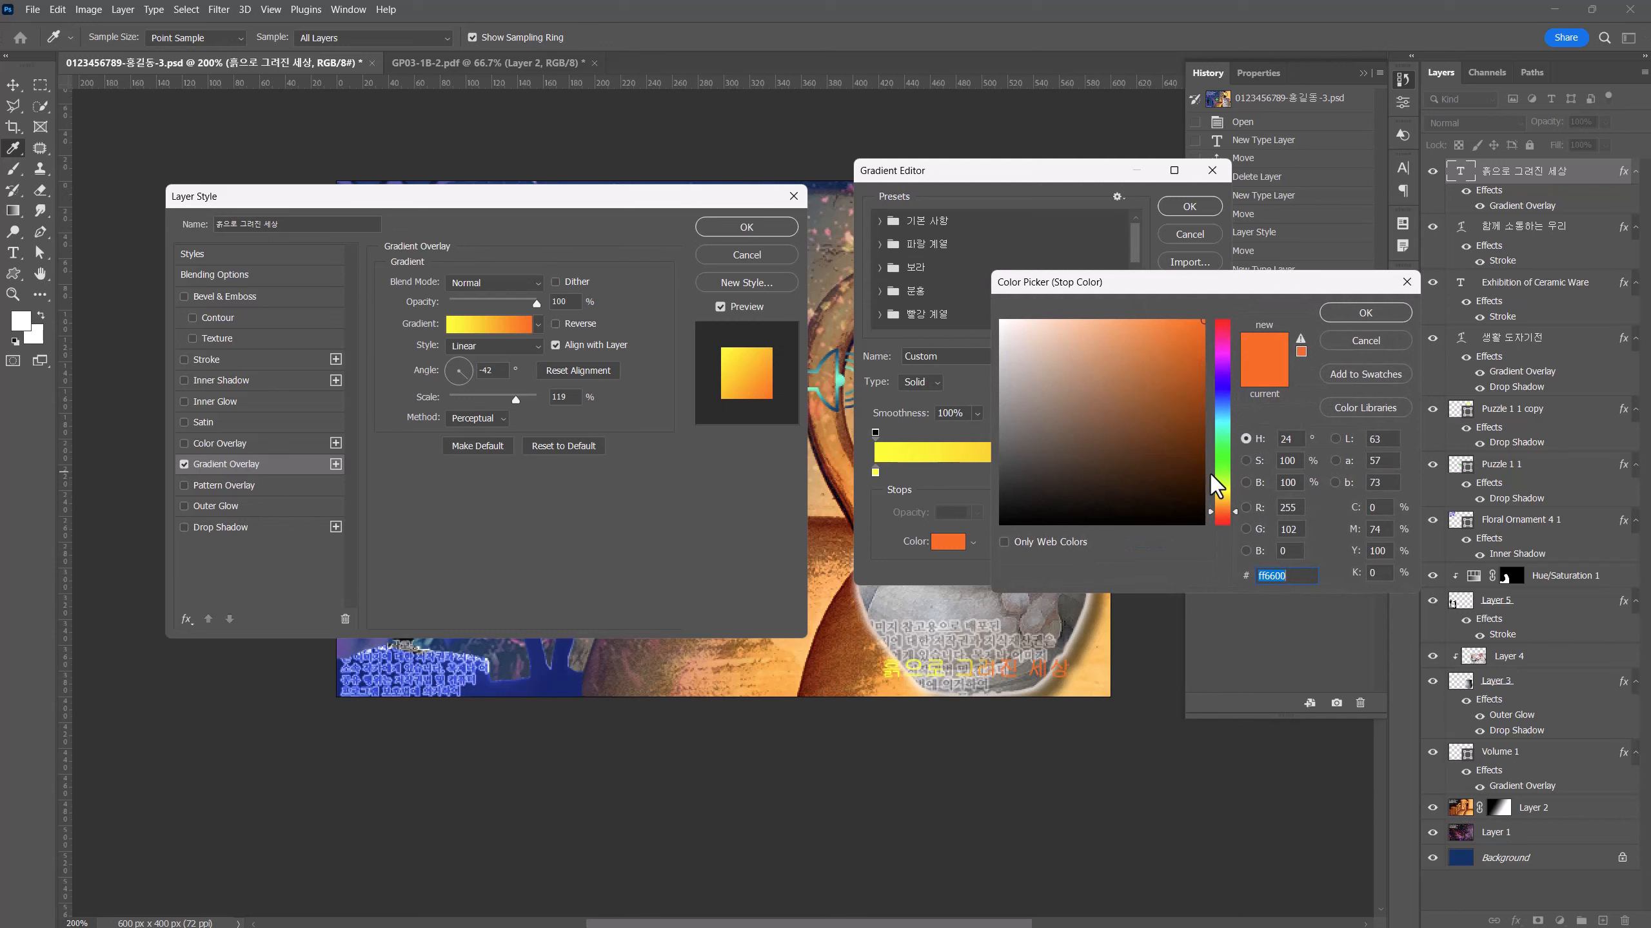
pyautogui.write('ff')
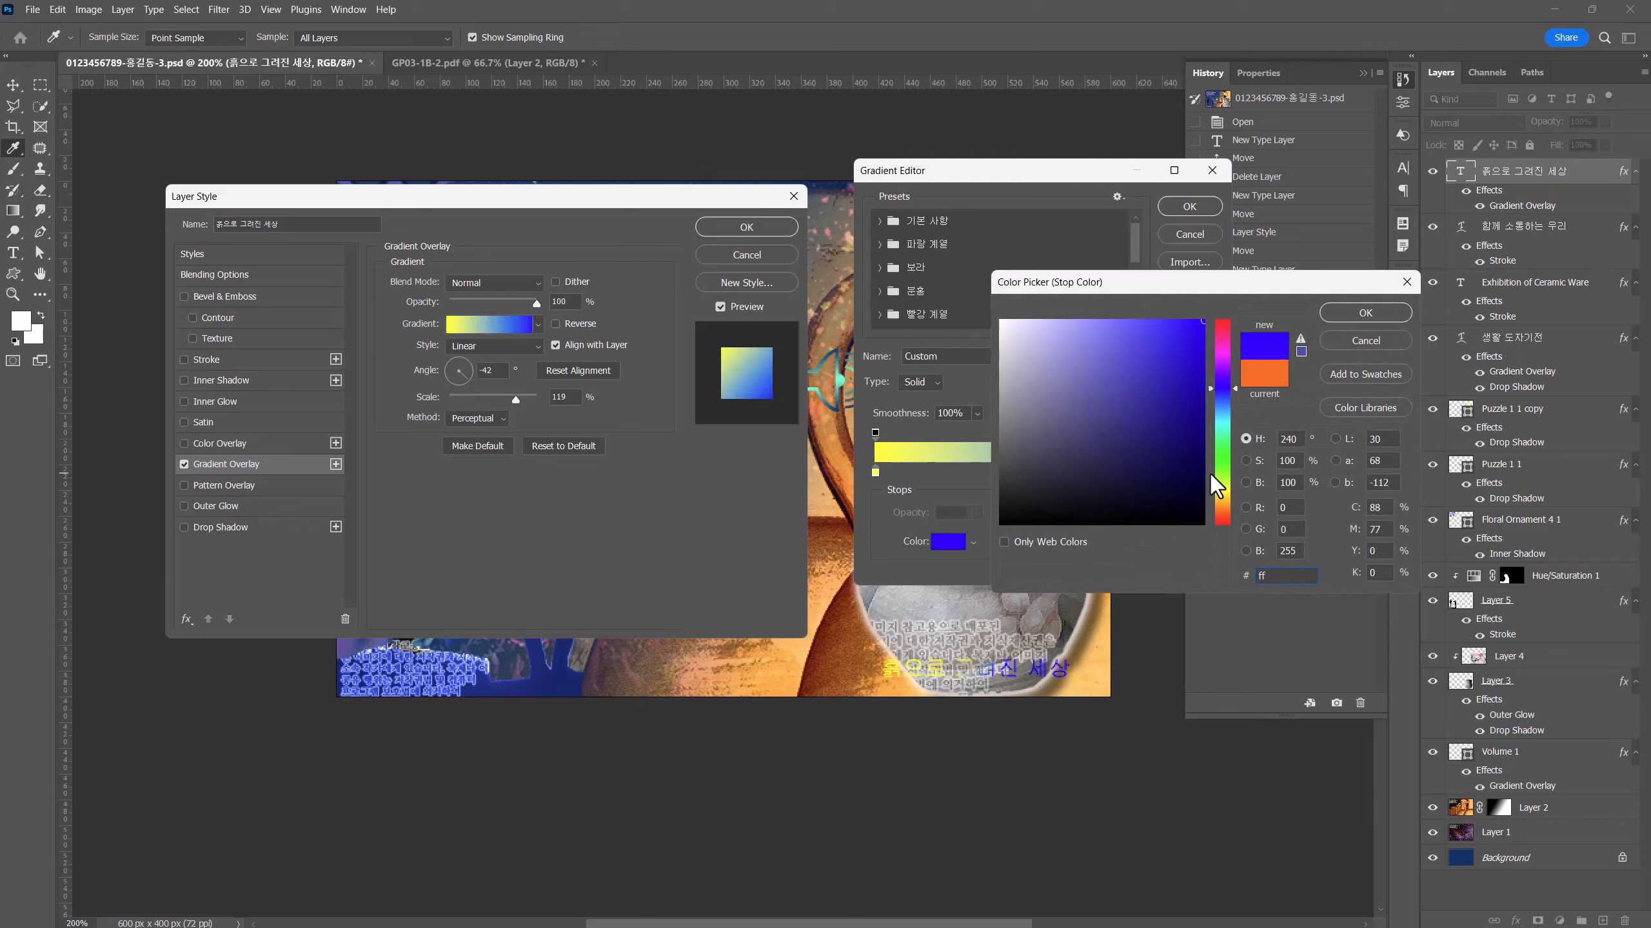
pyautogui.write('6600')
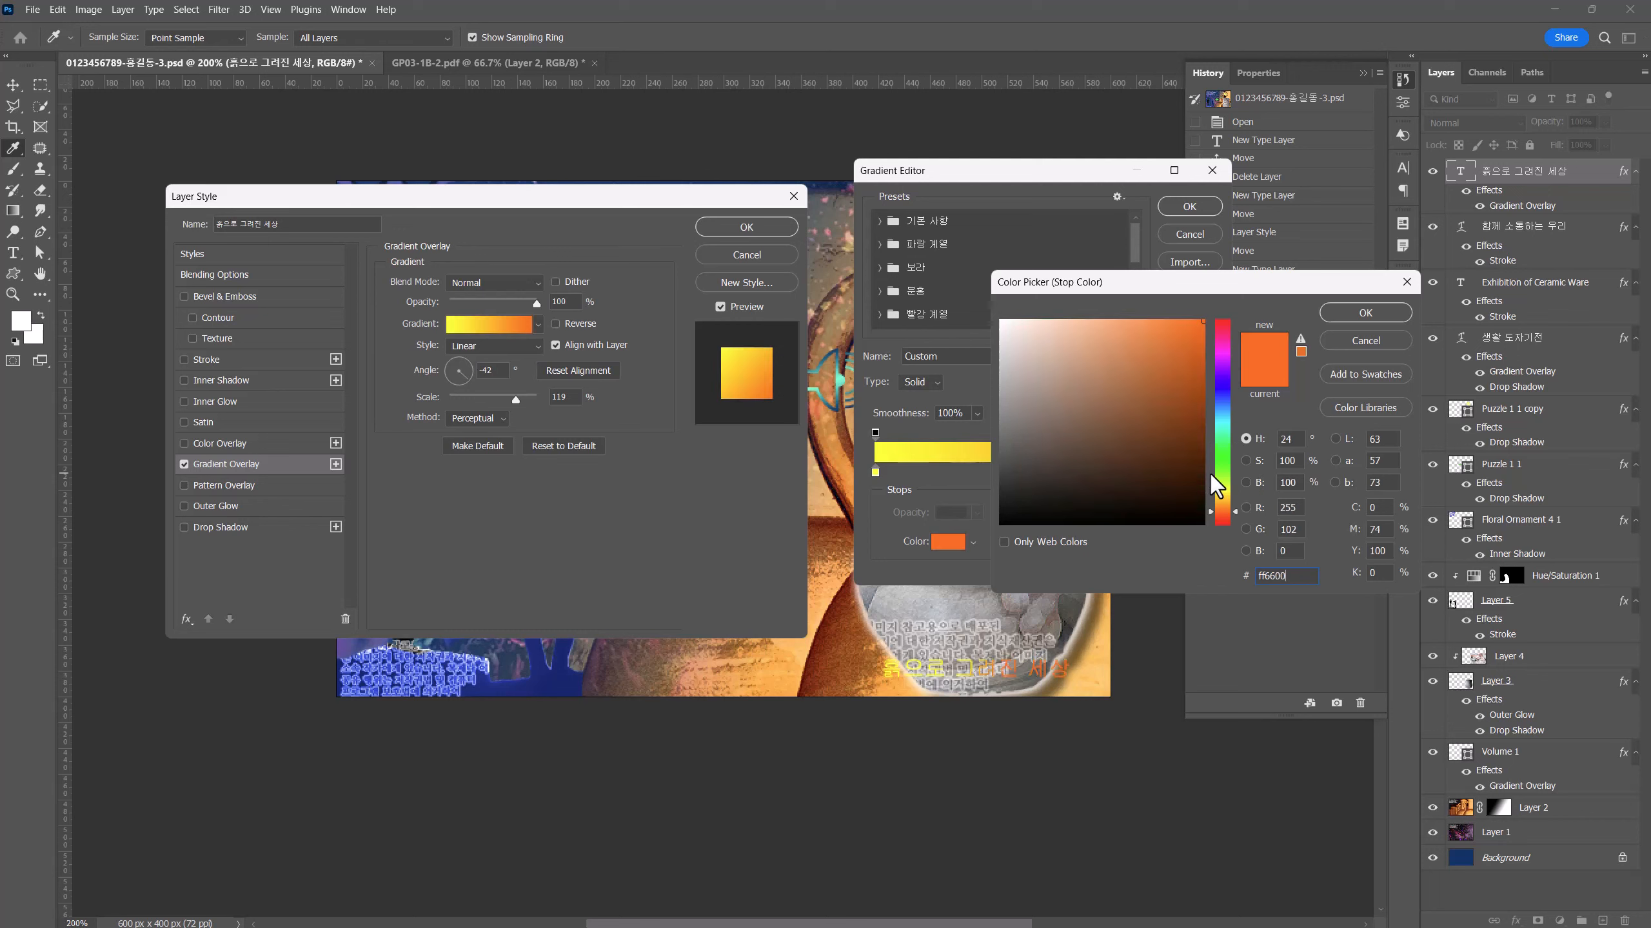
pyautogui.click(1360, 310)
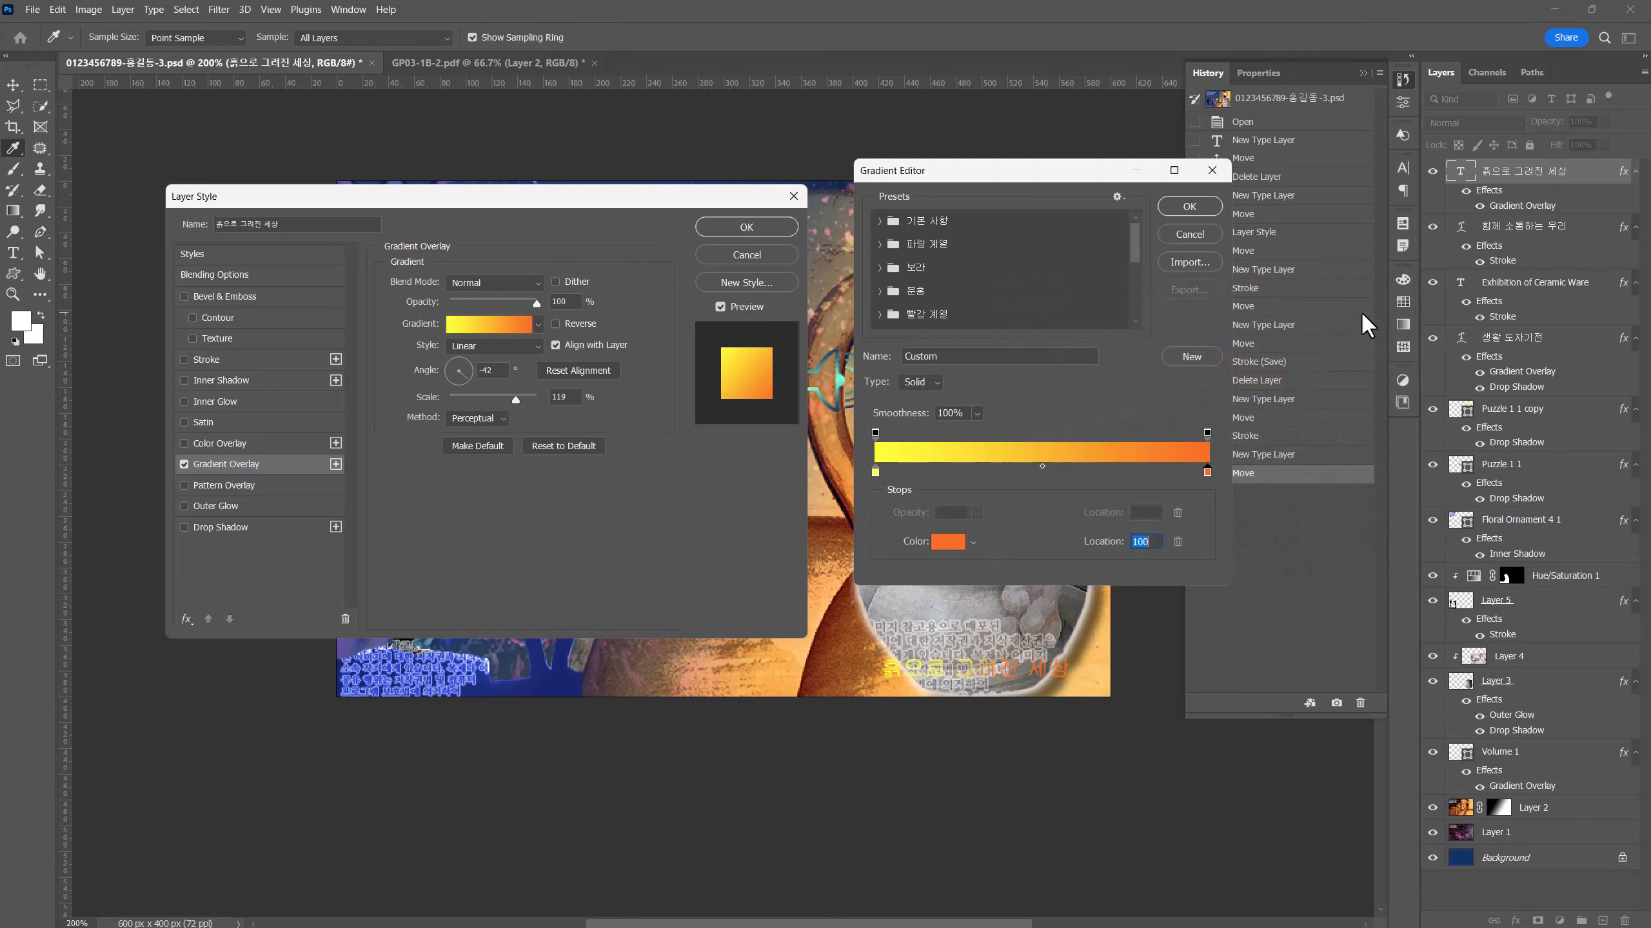
pyautogui.click(1189, 207)
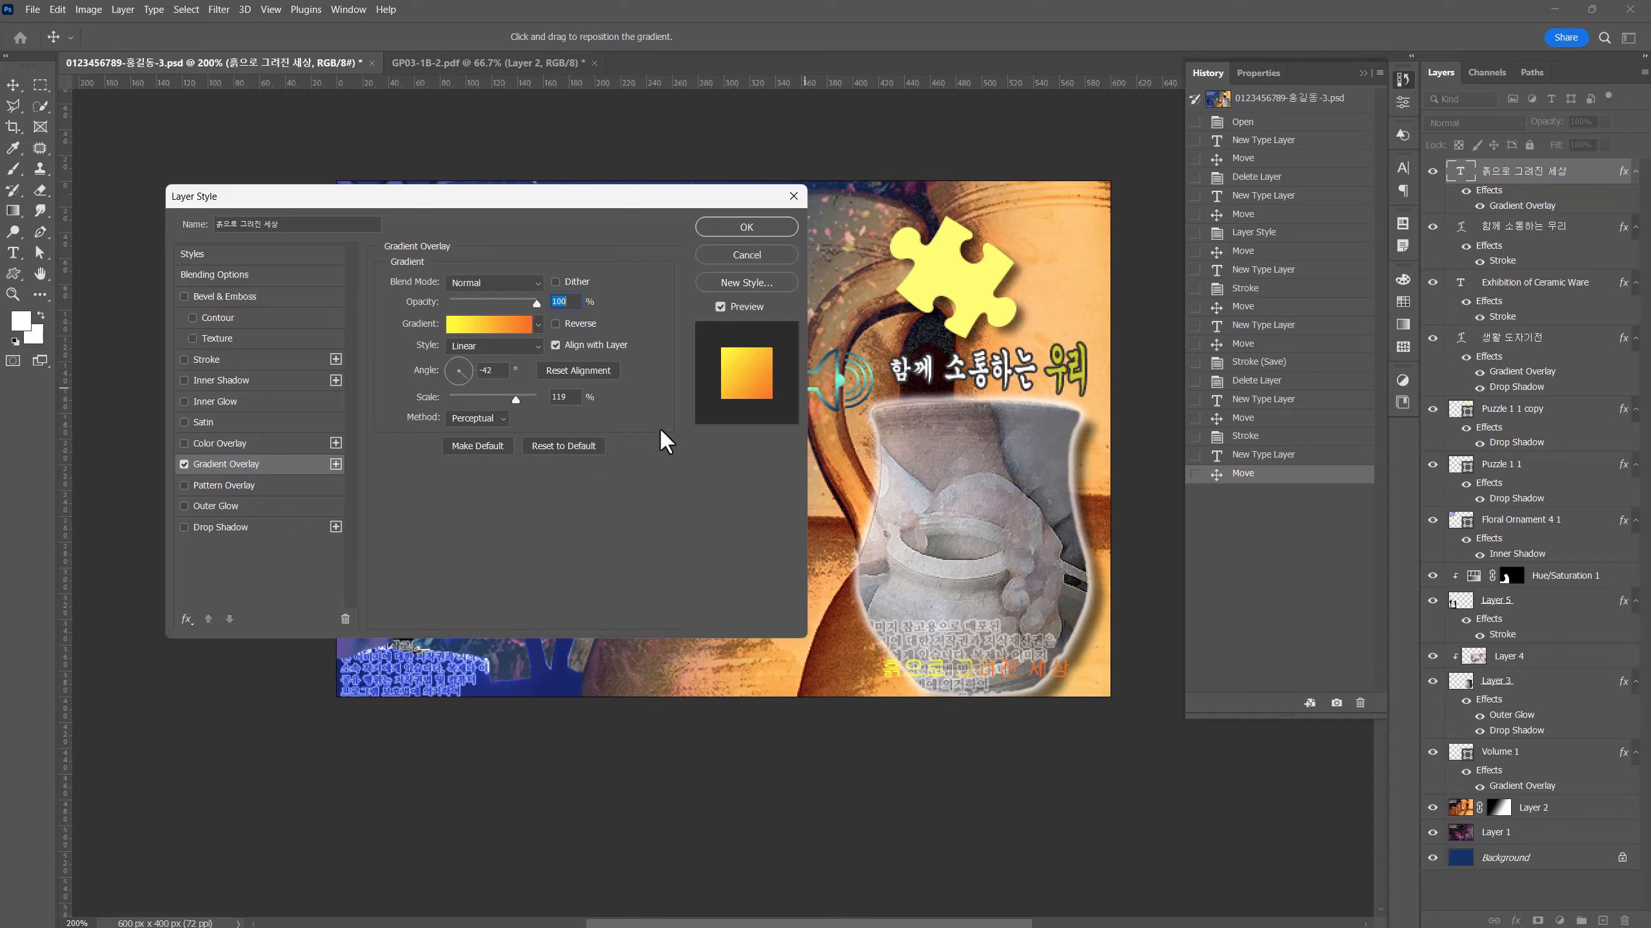
# - Set the Gradient Overlay to Reflected style with a scale of 98% and an angle of -62°
pyautogui.click(521, 341)
pyautogui.click(508, 401)
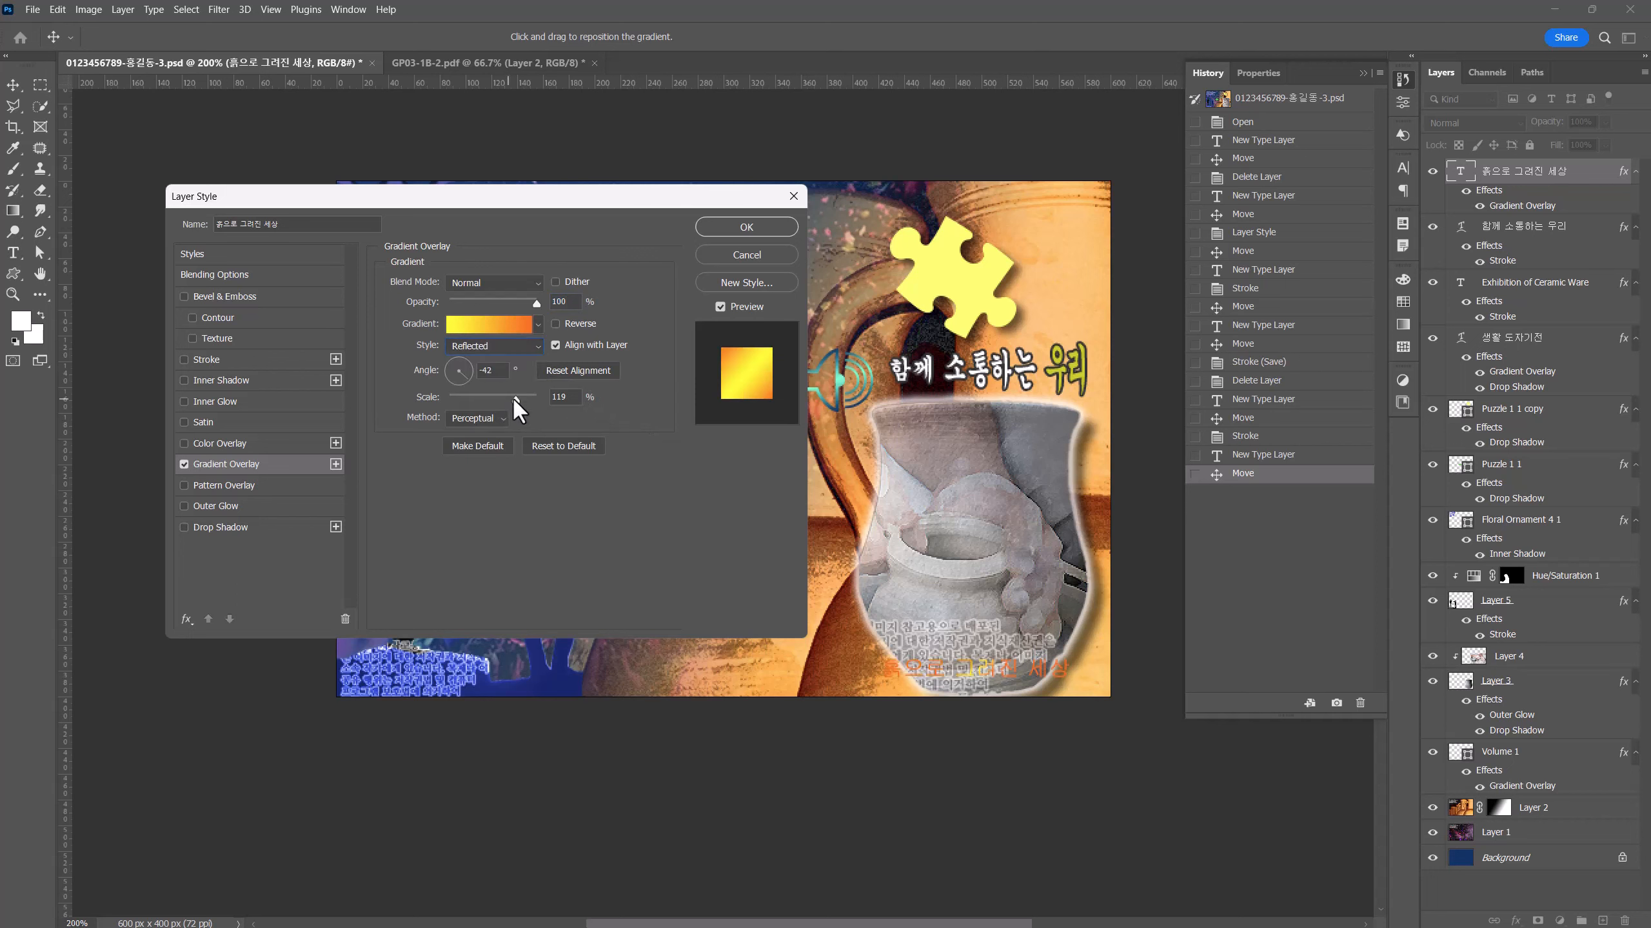
pyautogui.moveTo(502, 396); pyautogui.dragTo(464, 379)
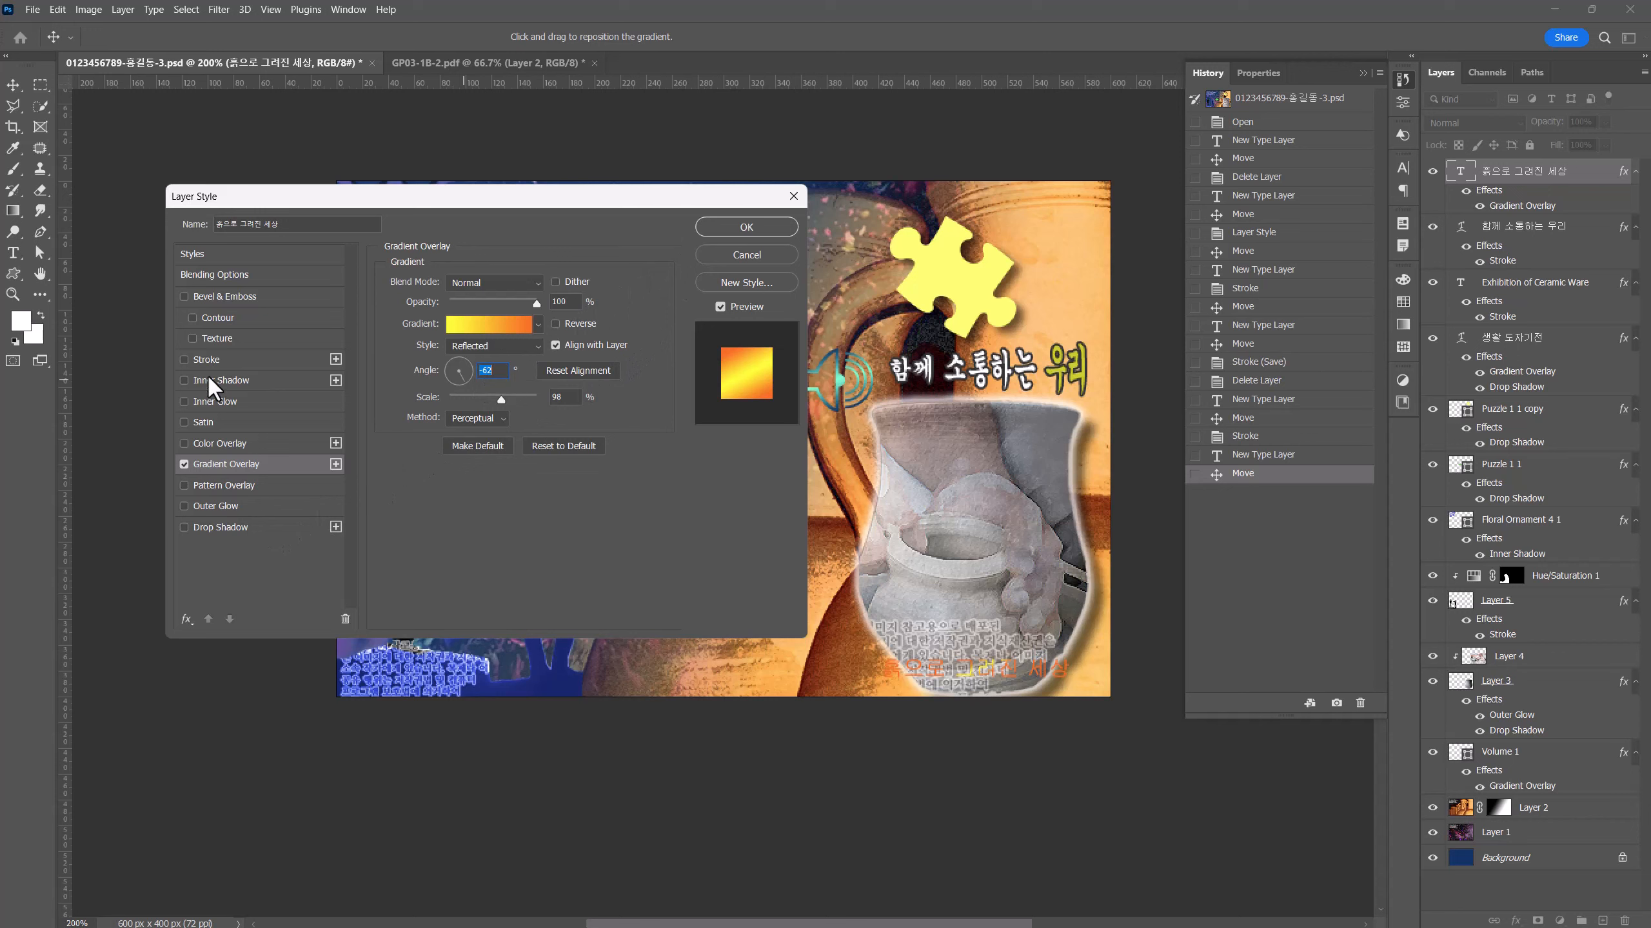
# - Add a 2 px outside Stroke in #333333 to the "흙으로 그려진 세상" text and apply the layer style
pyautogui.click(207, 357)
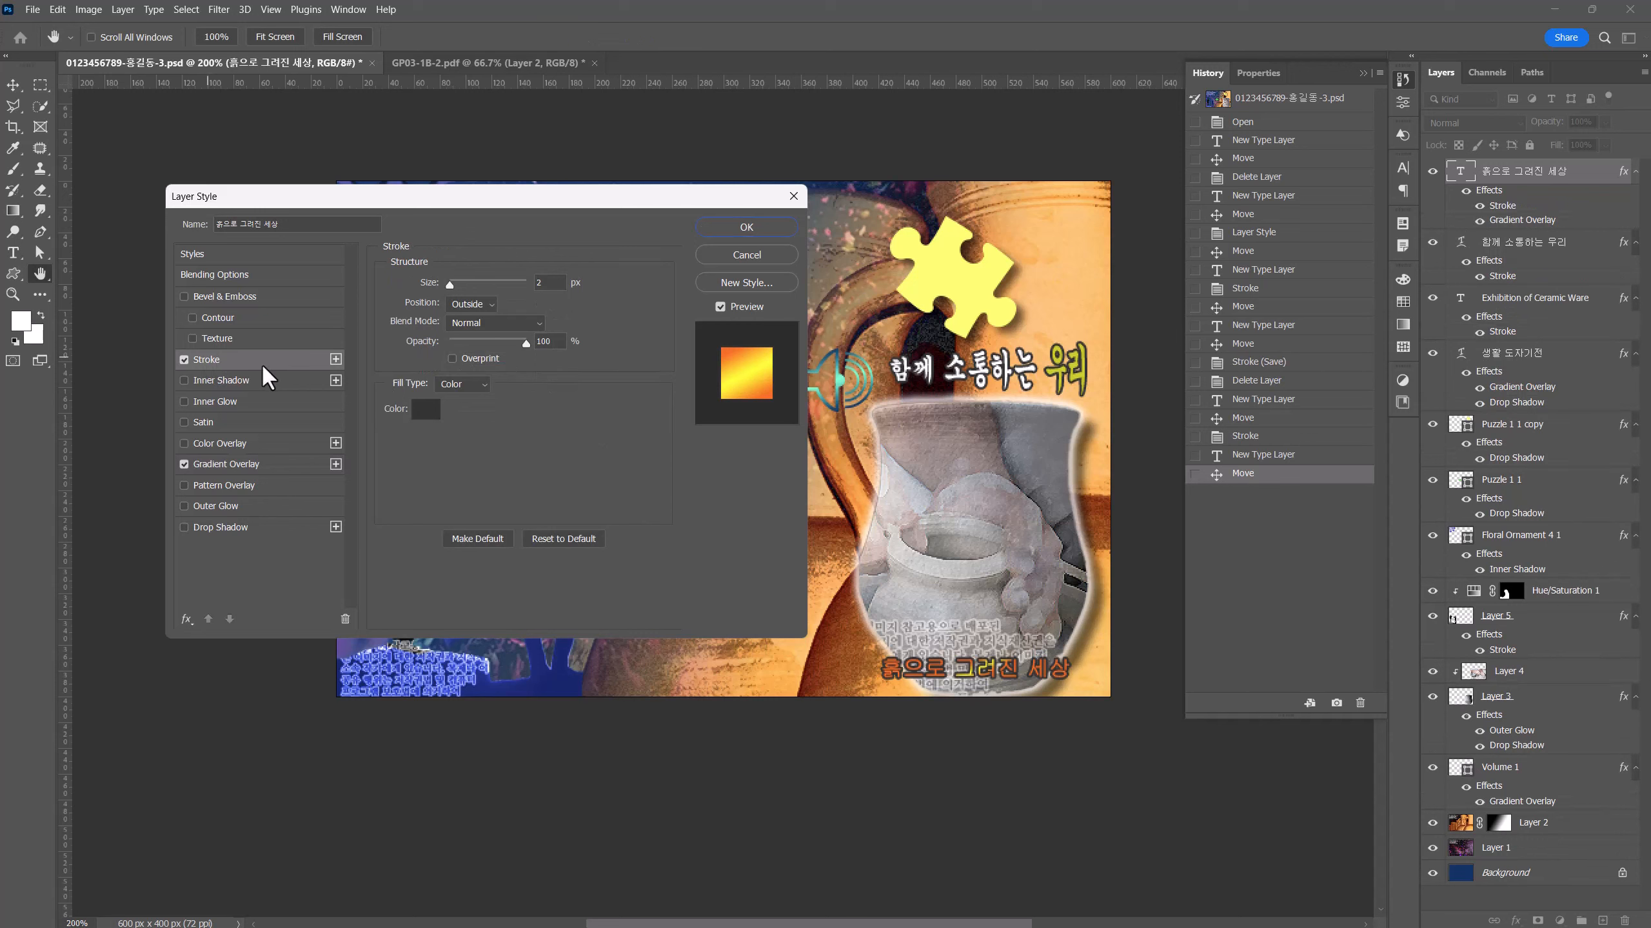
pyautogui.click(426, 409)
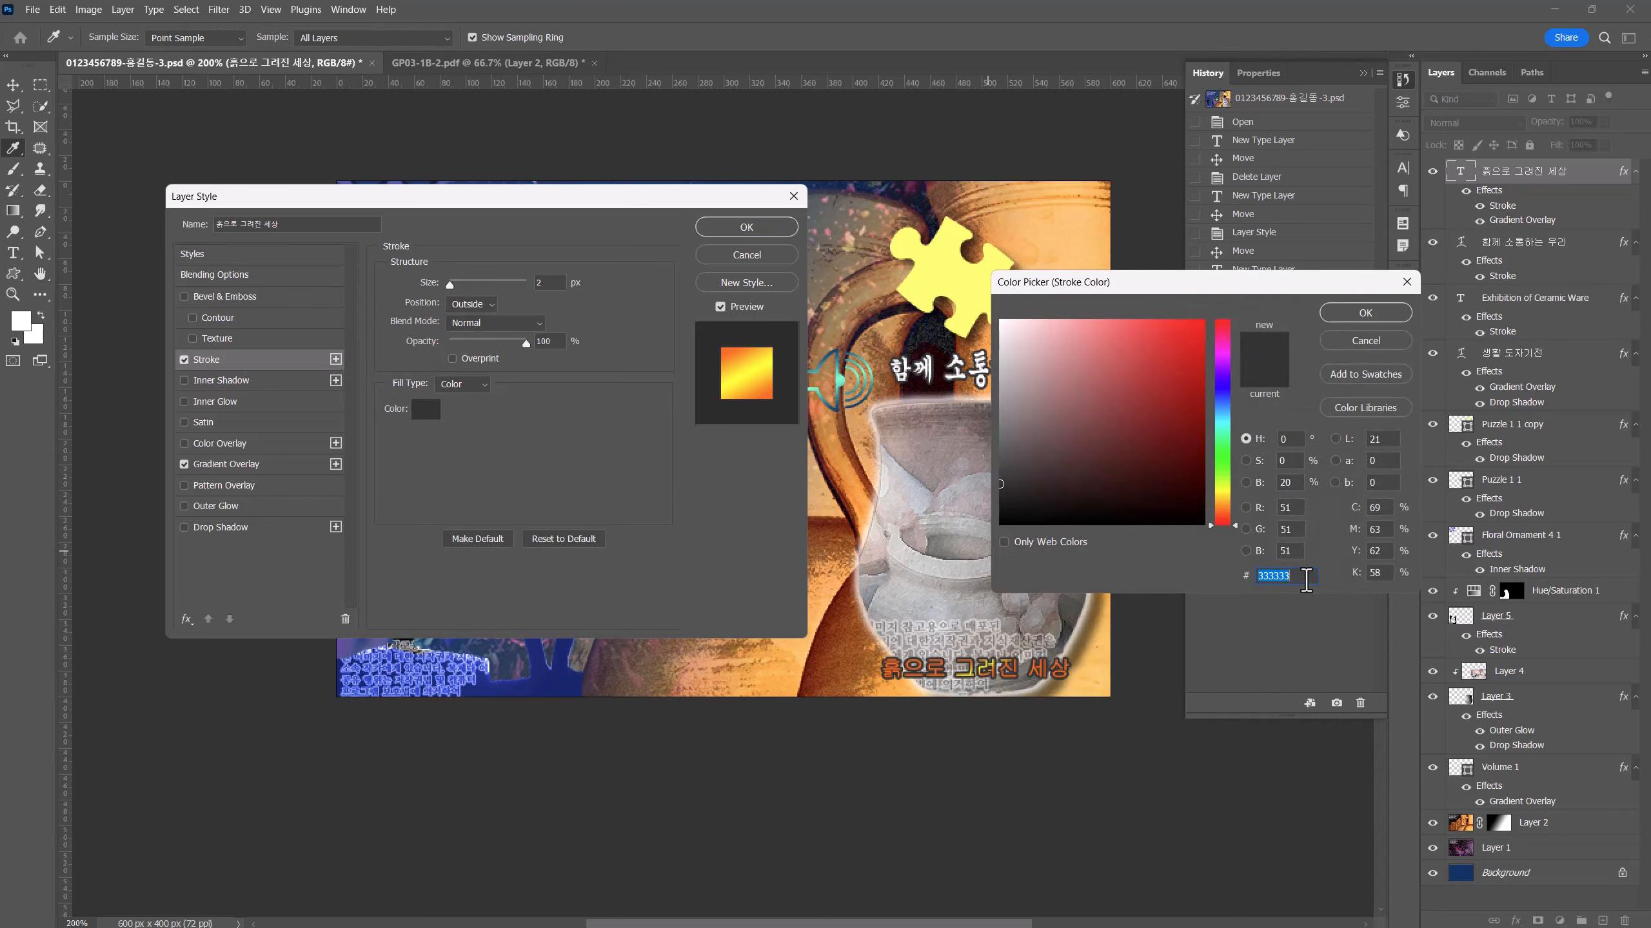
pyautogui.click(1366, 313)
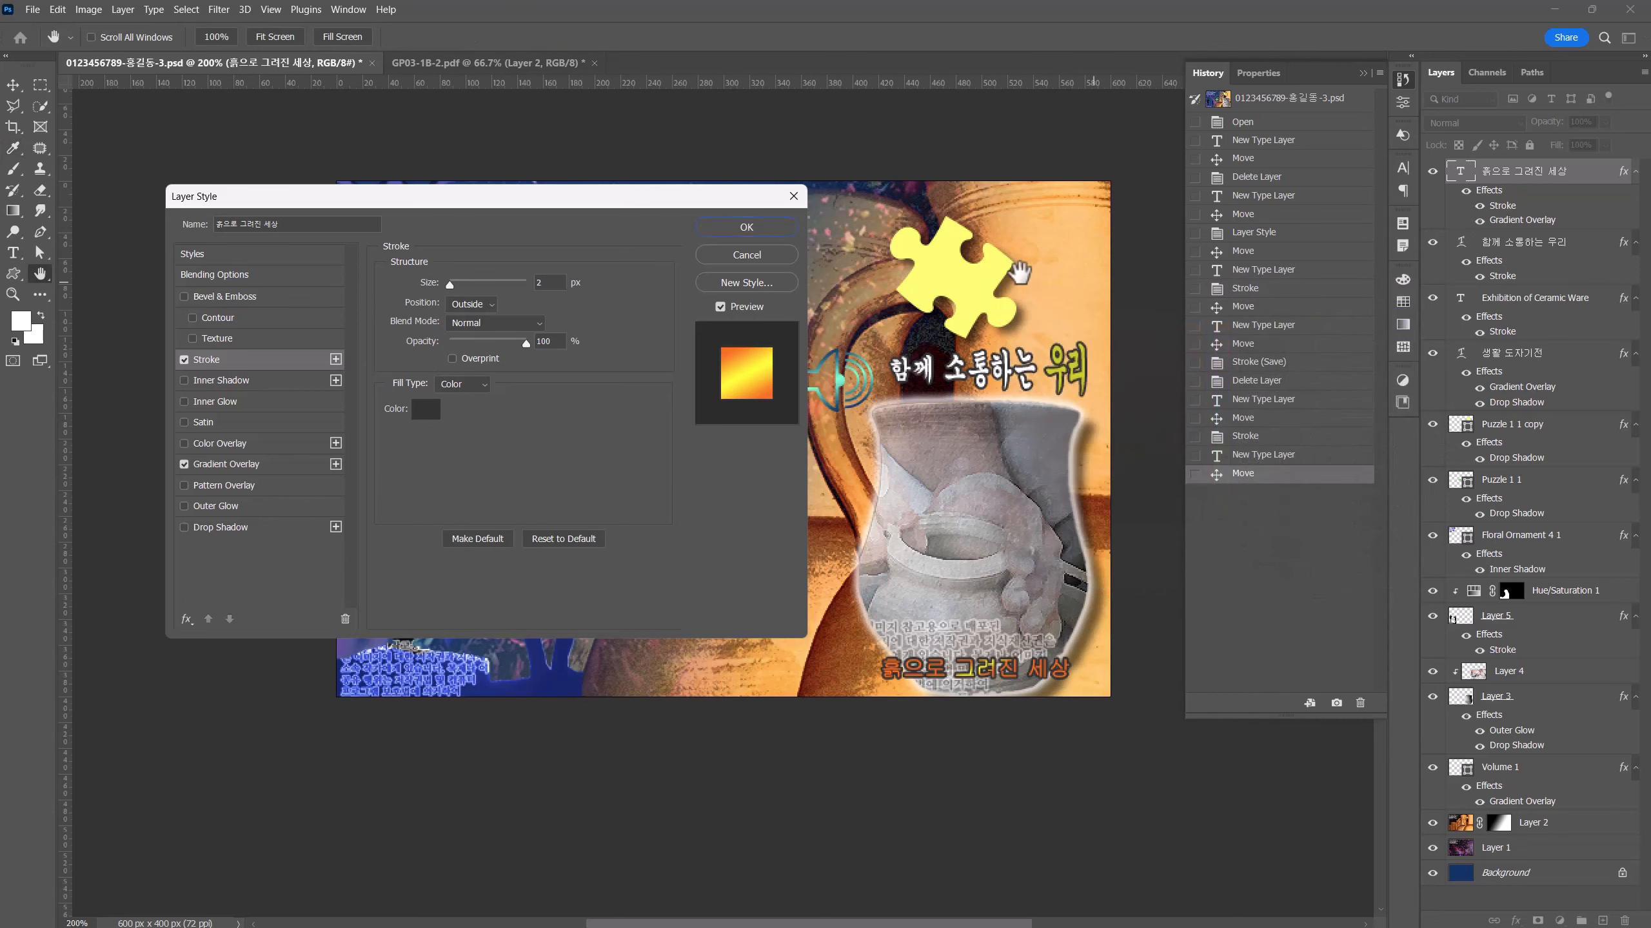
pyautogui.click(747, 227)
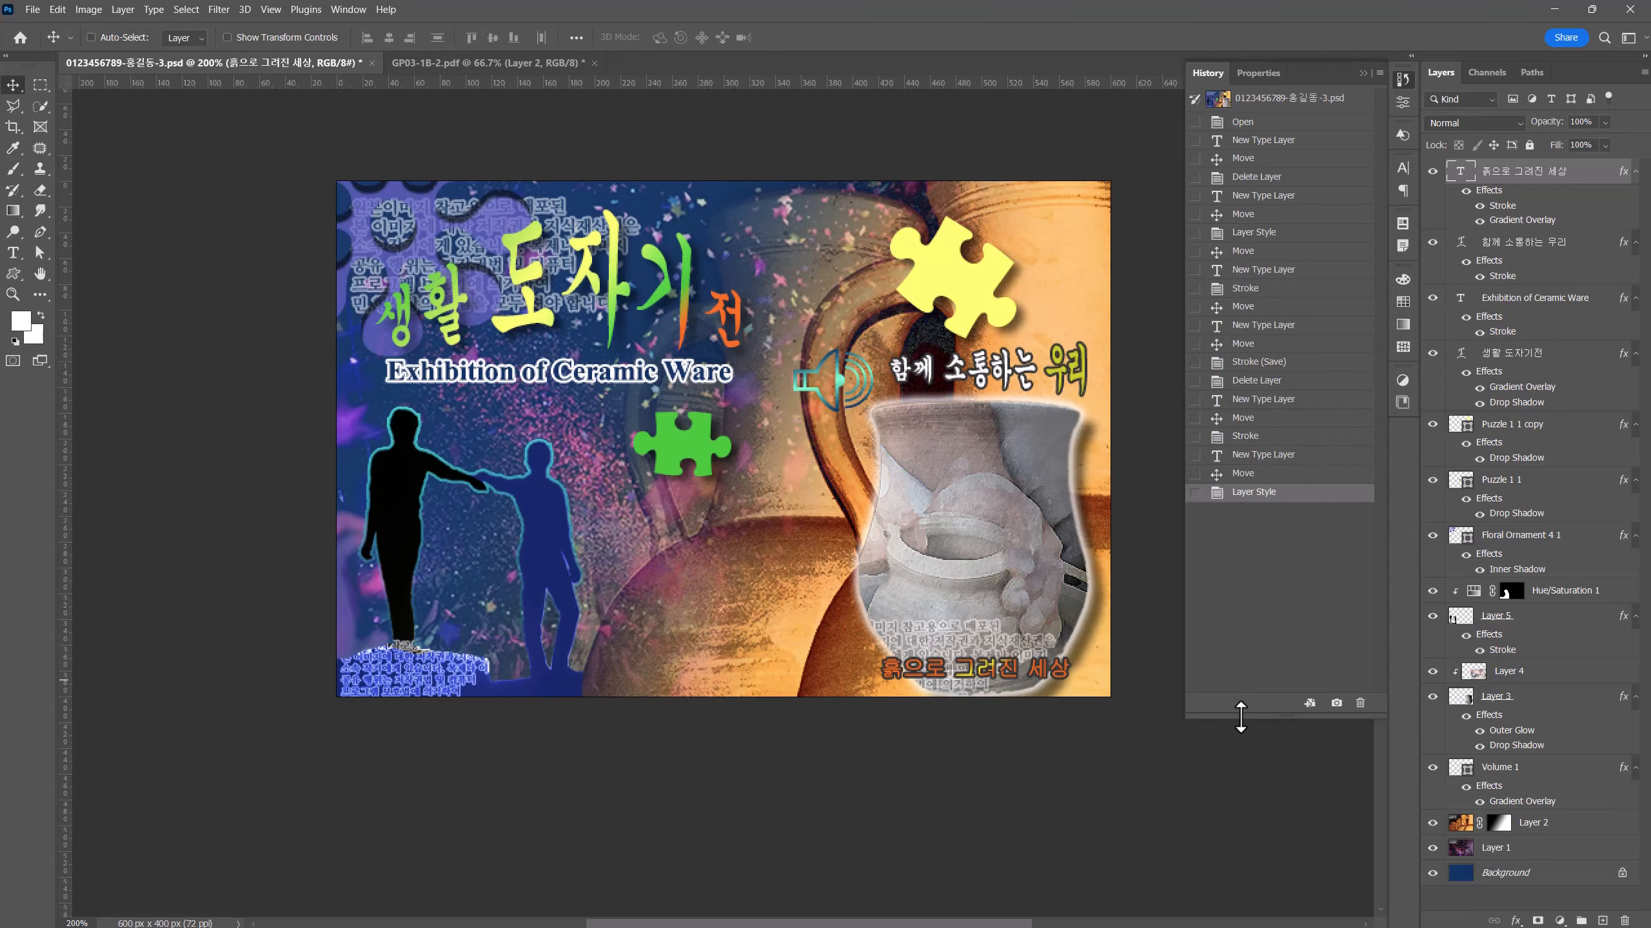